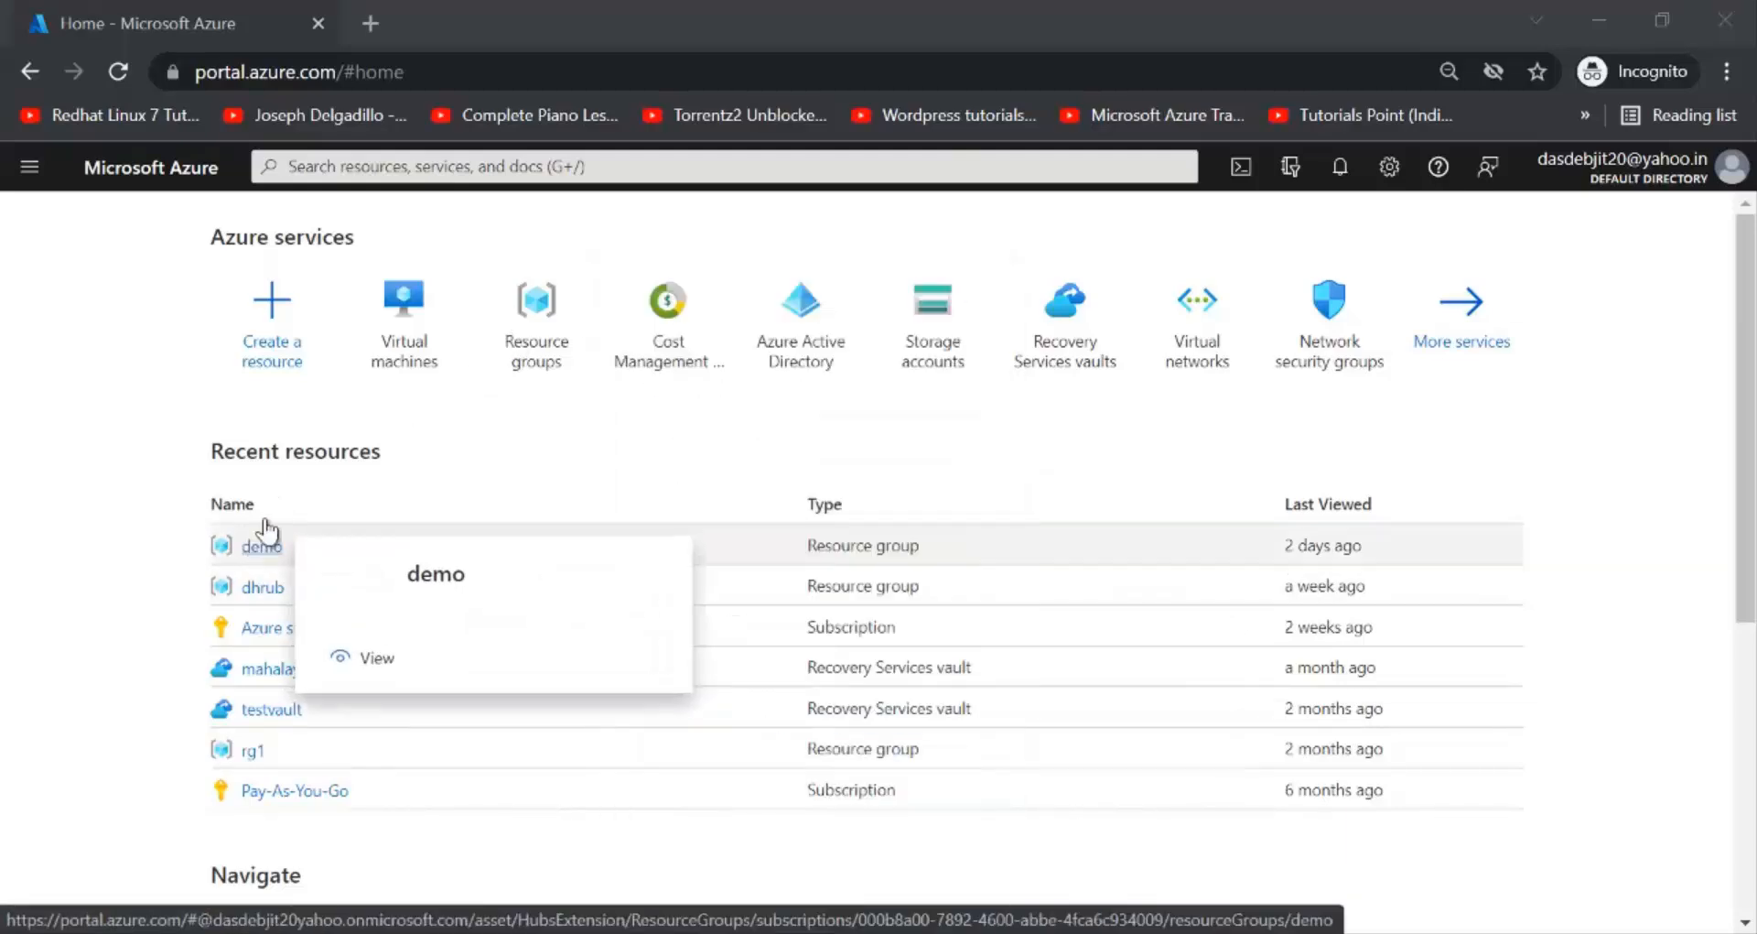
{"action": "left_click", "coordinate": [362, 344]}
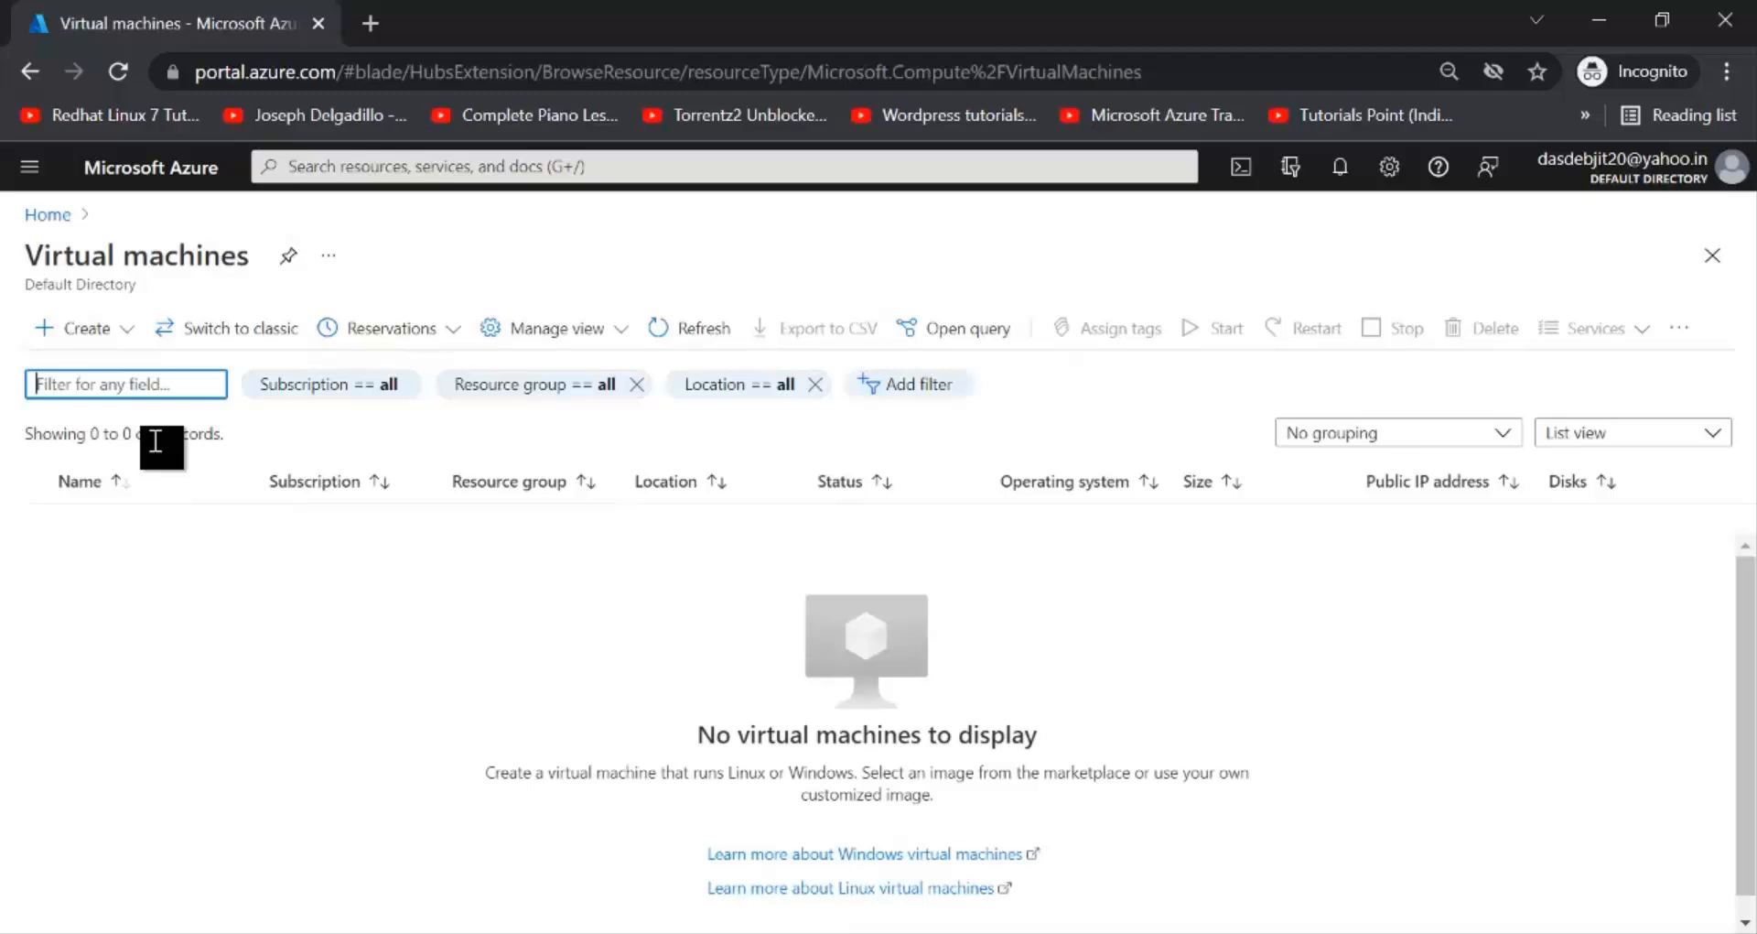
{"action": "left_click", "coordinate": [35, 70]}
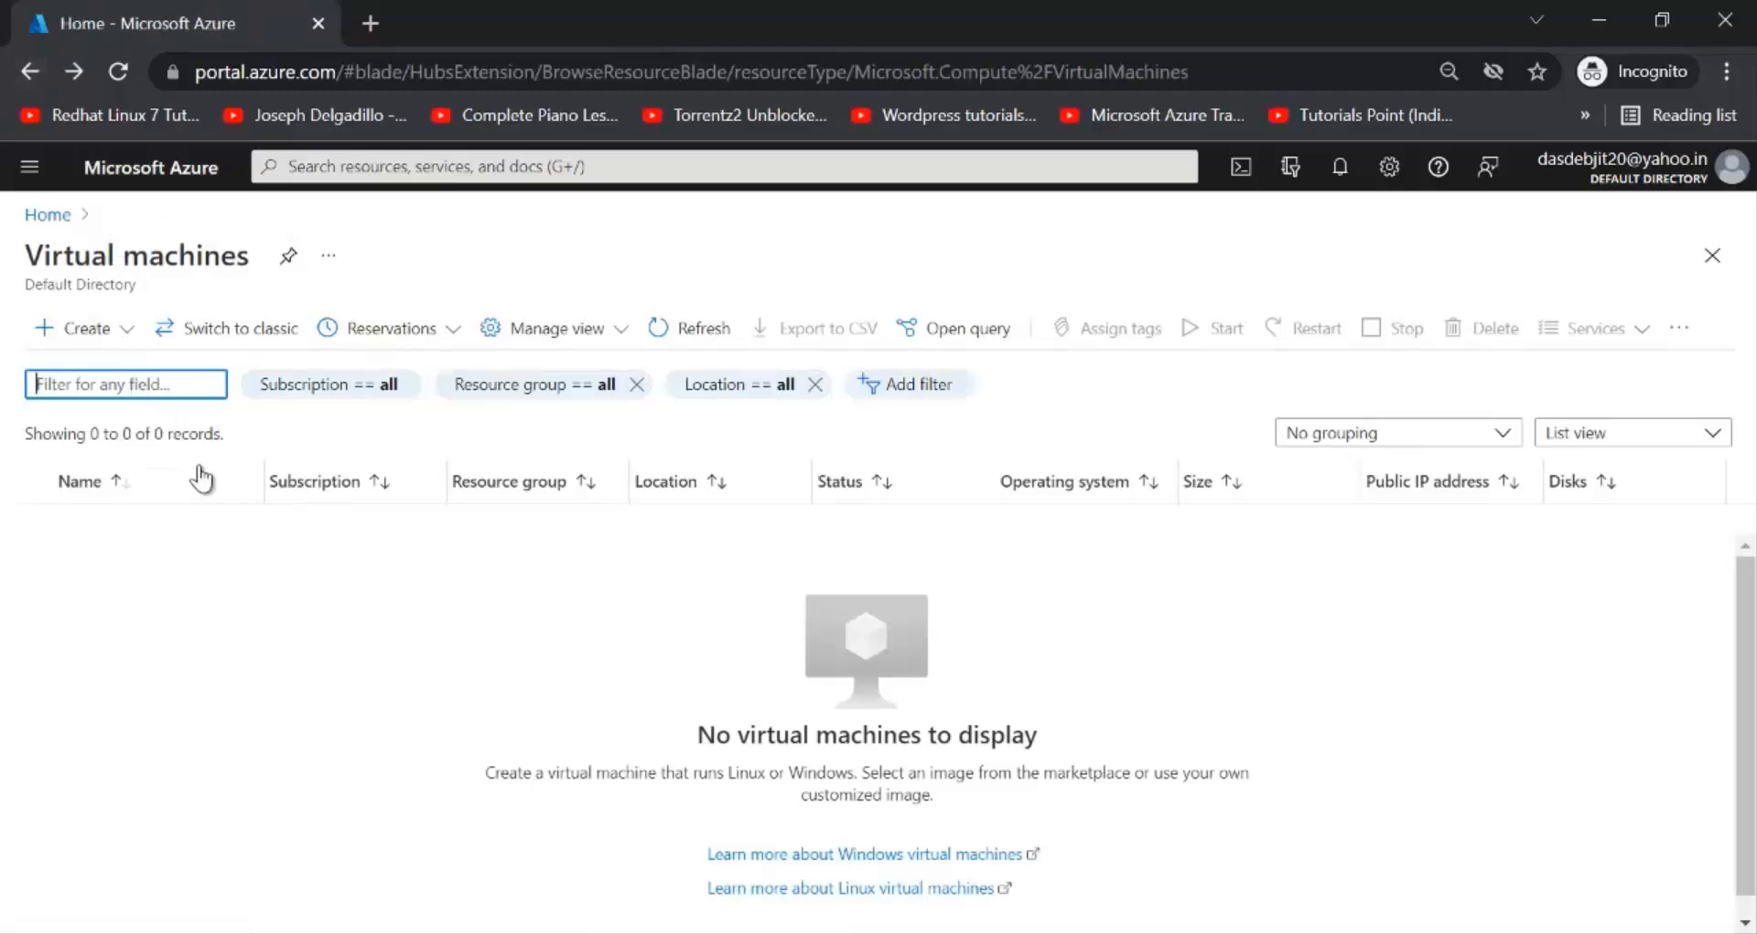
{"action": "left_click", "coordinate": [48, 216]}
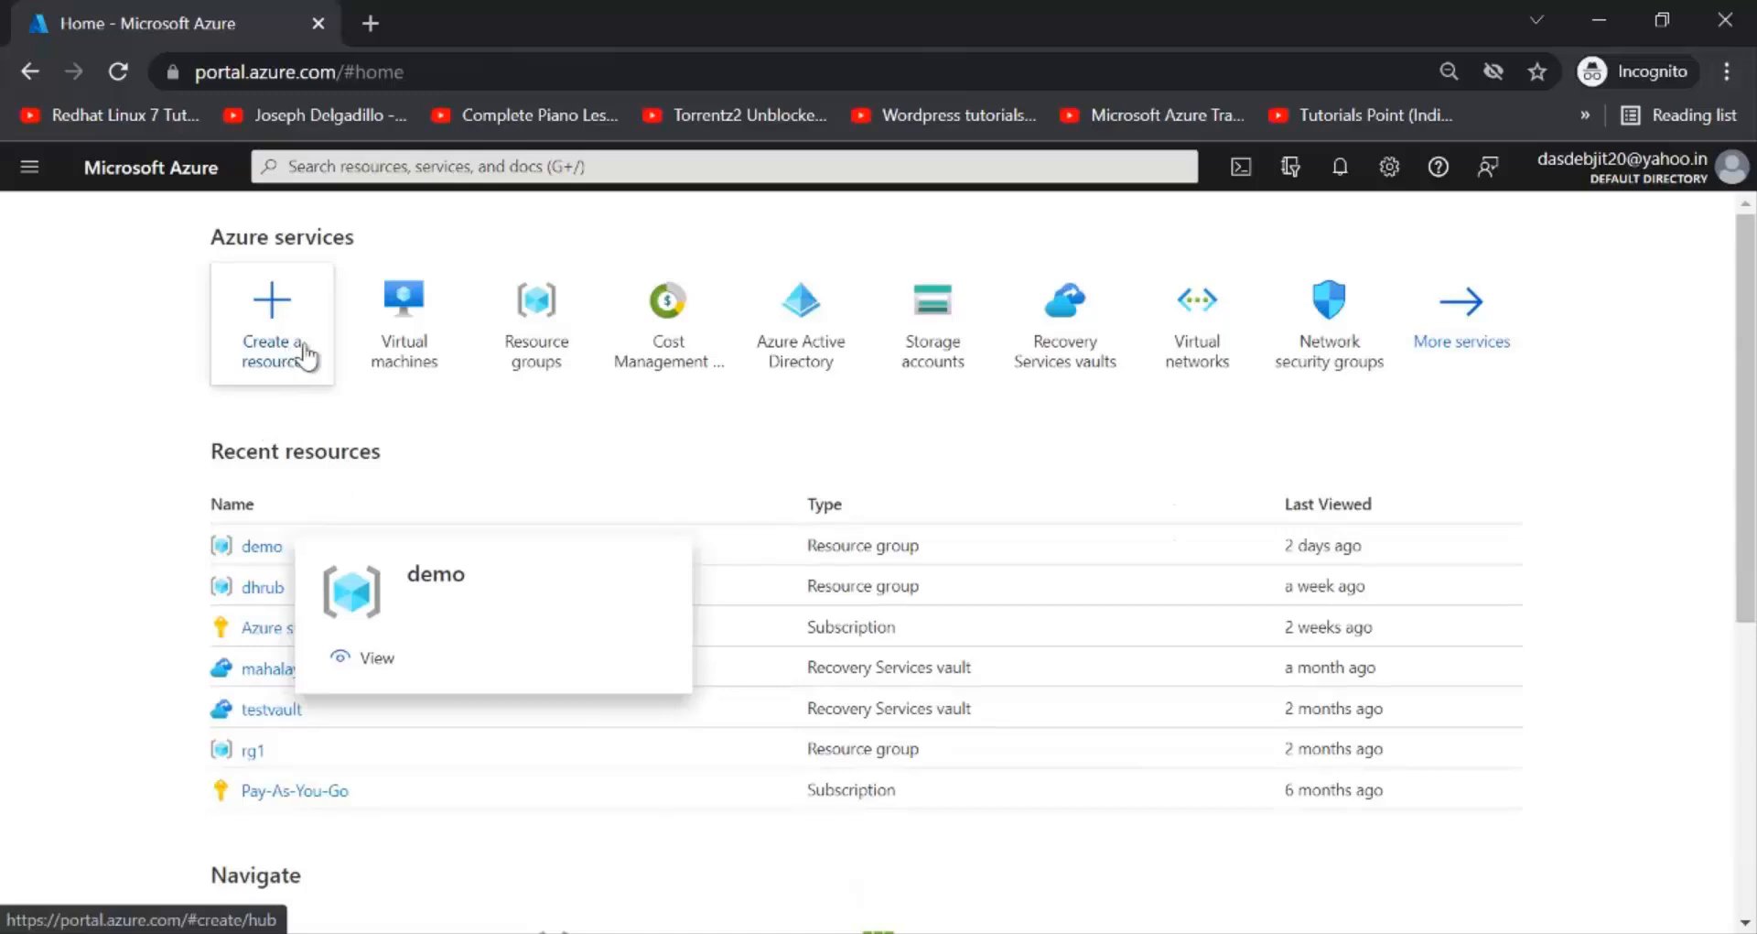
Start creating a new virtual machine and assign it to the existing resource group demo.
{"action": "left_click", "coordinate": [404, 348]}
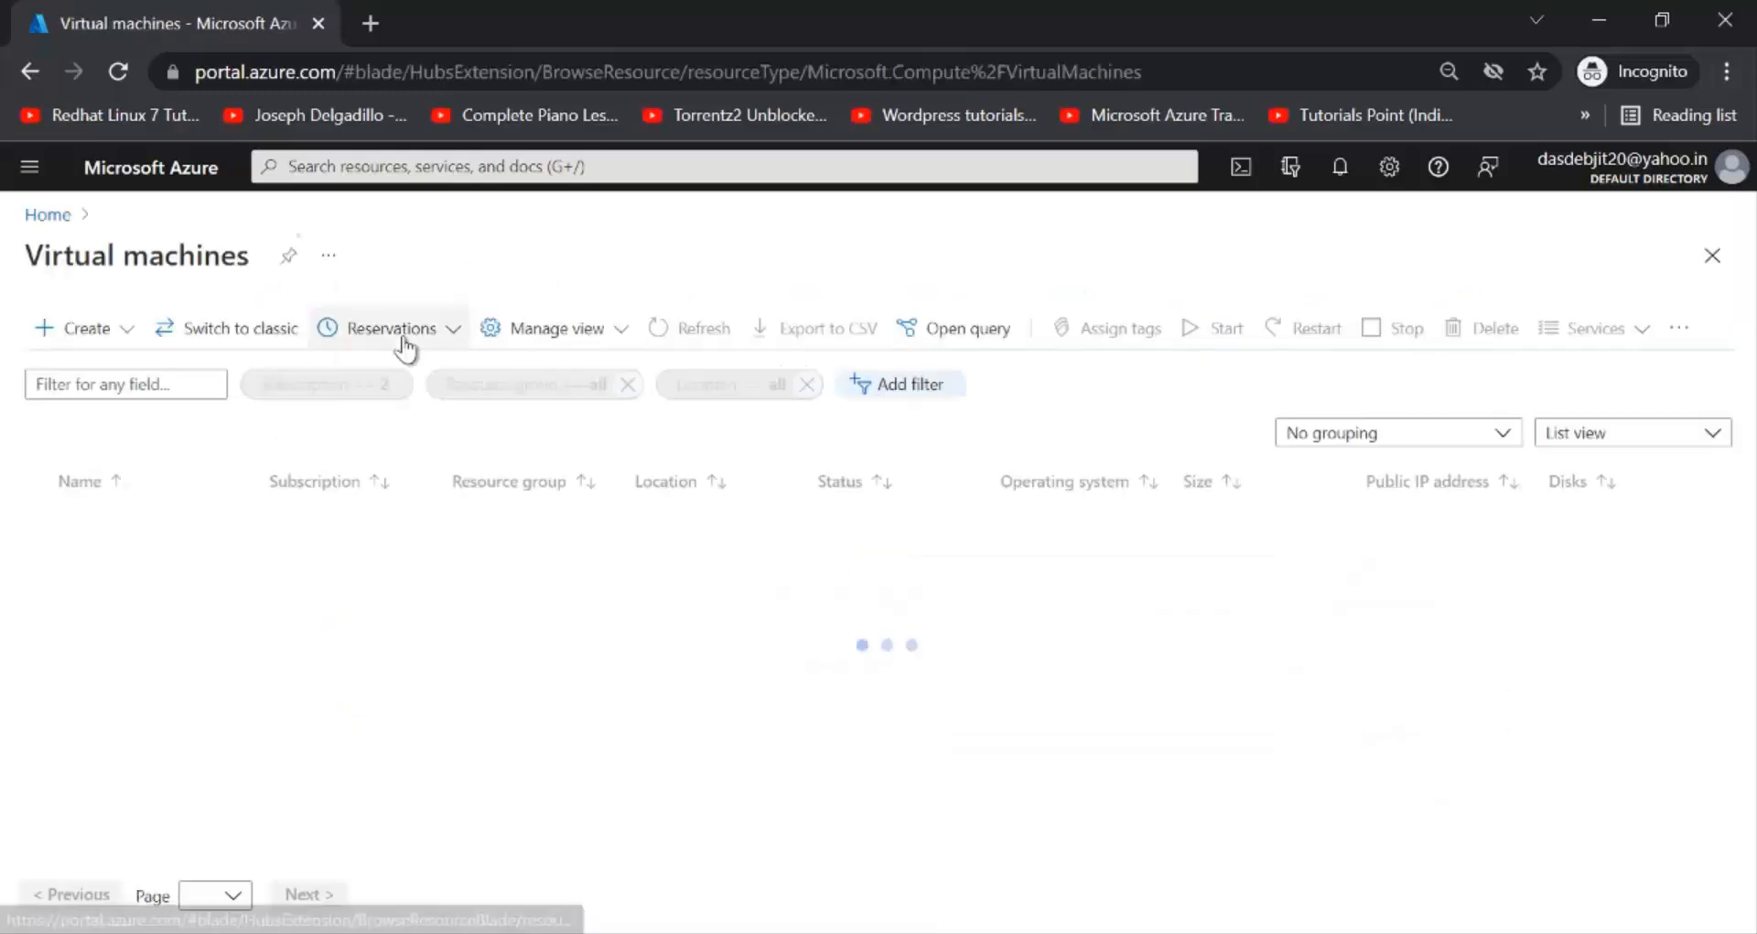
{"action": "left_click", "coordinate": [96, 329]}
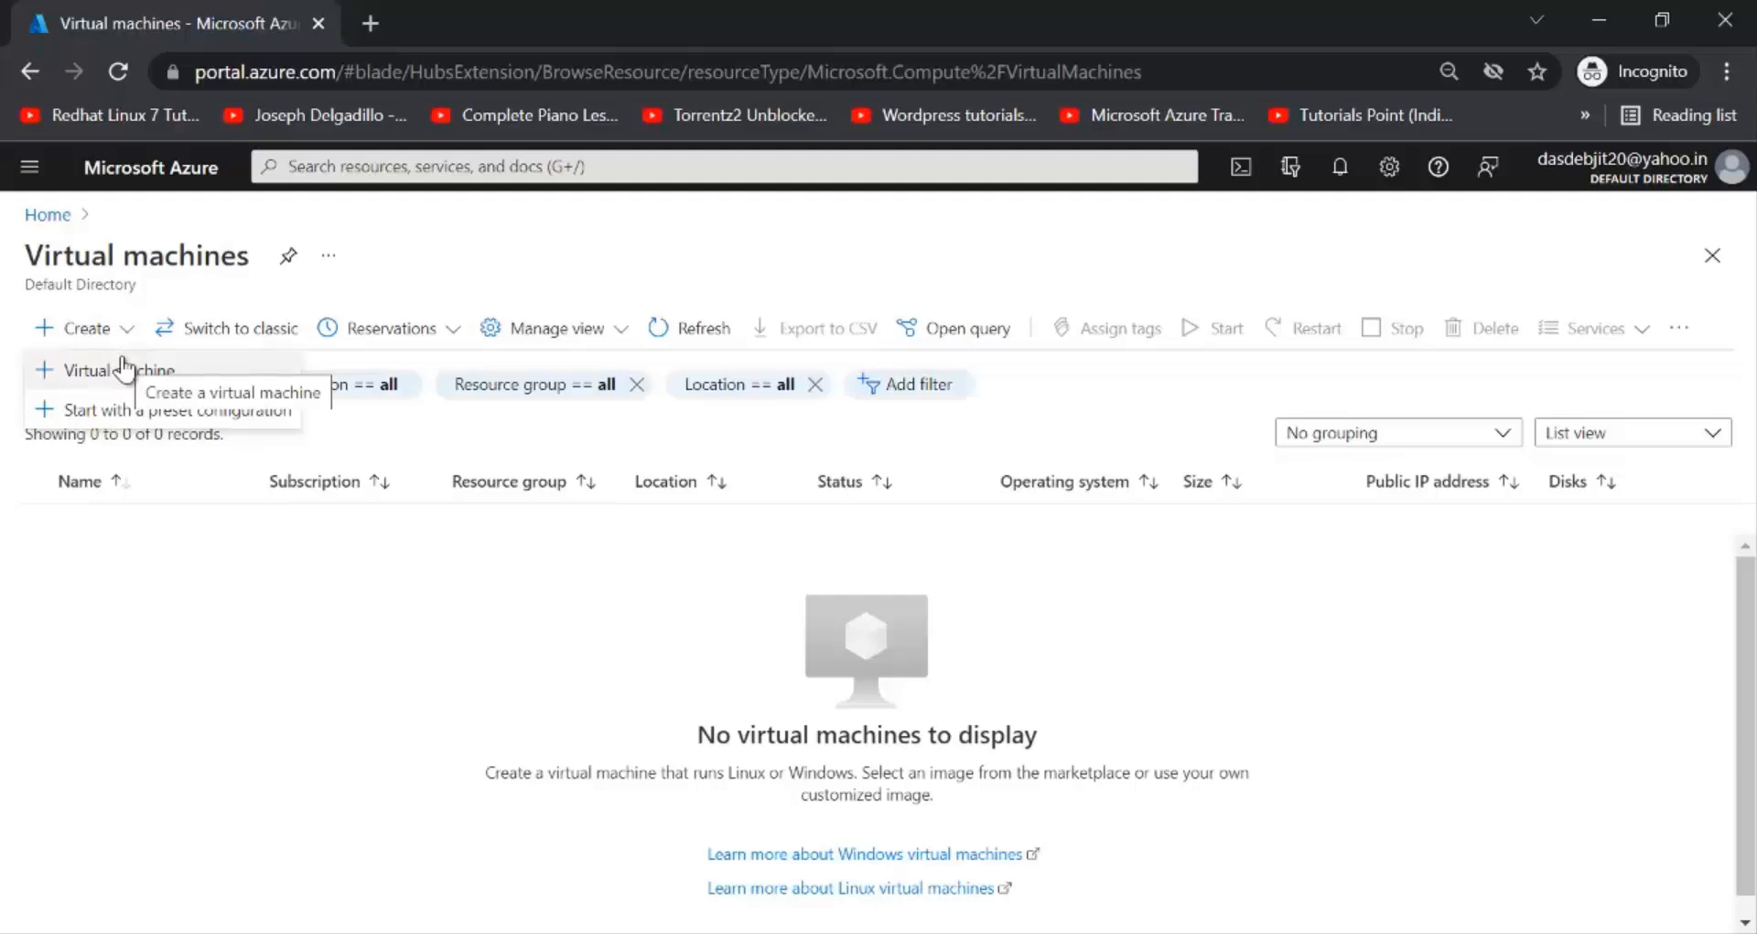
{"action": "left_click", "coordinate": [227, 366]}
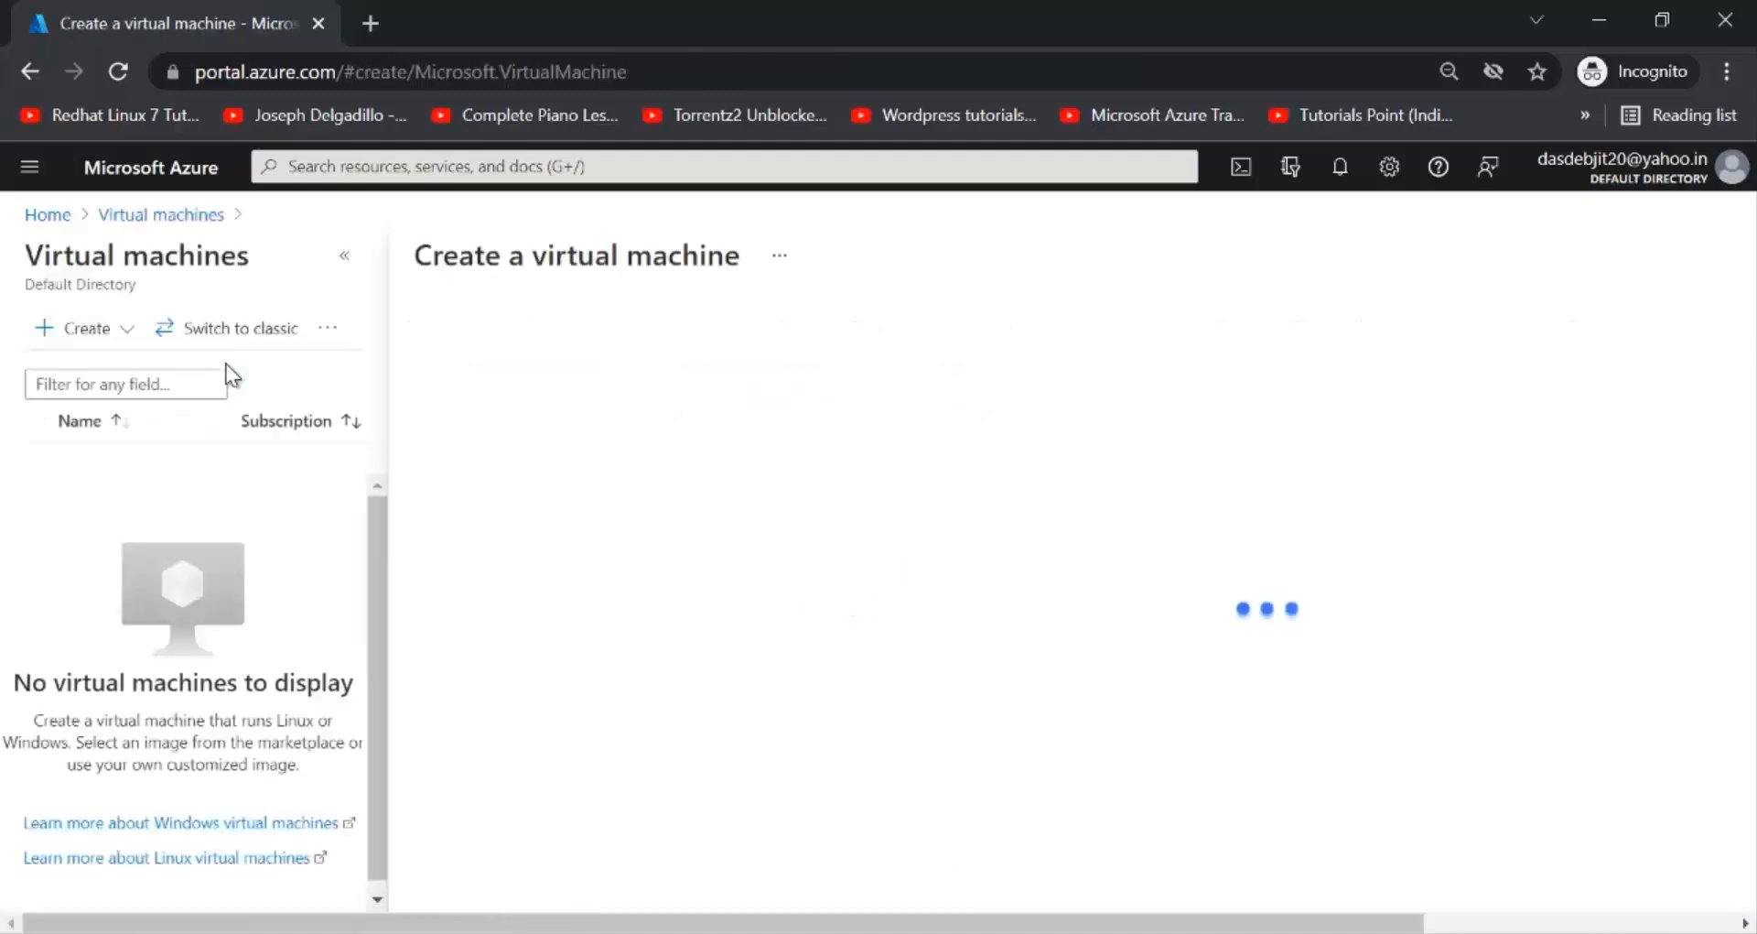
{"action": "left_click", "coordinate": [345, 257]}
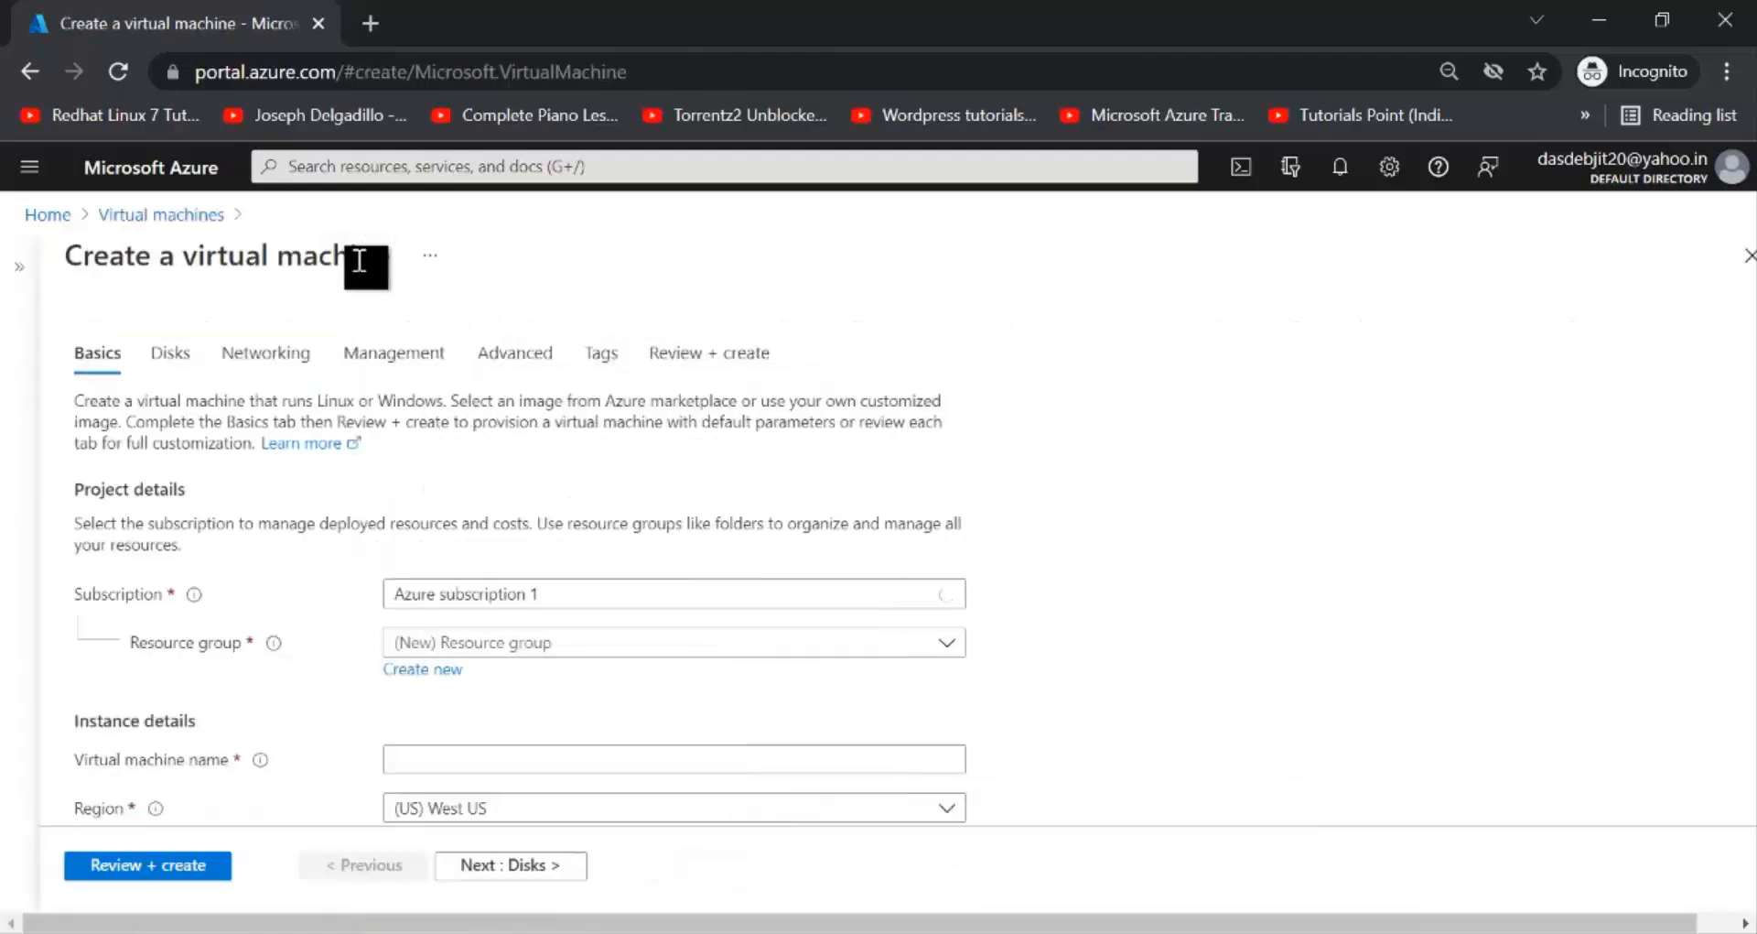
{"action": "left_click", "coordinate": [948, 643]}
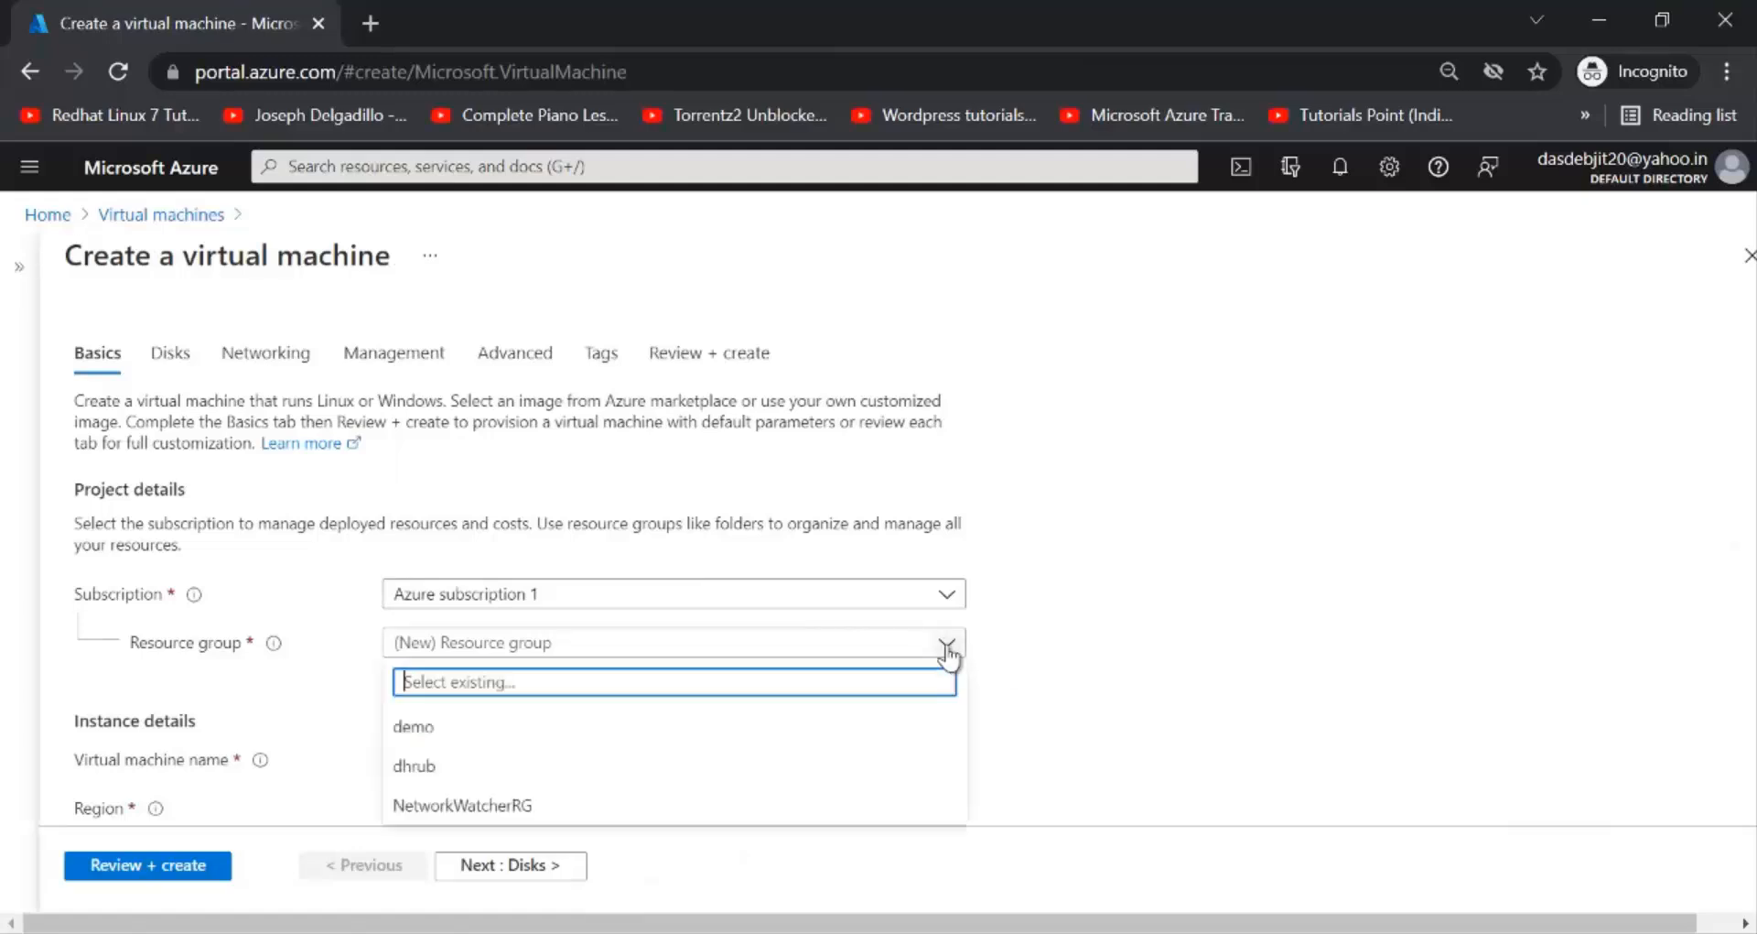
{"action": "left_click", "coordinate": [521, 740]}
Name the virtual machine vm100 and choose the Windows Server 2012 R2 Datacenter - Gen2 image.
{"action": "scroll", "coordinate": [1127, 637], "scroll_direction": "down", "scroll_amount": 1}
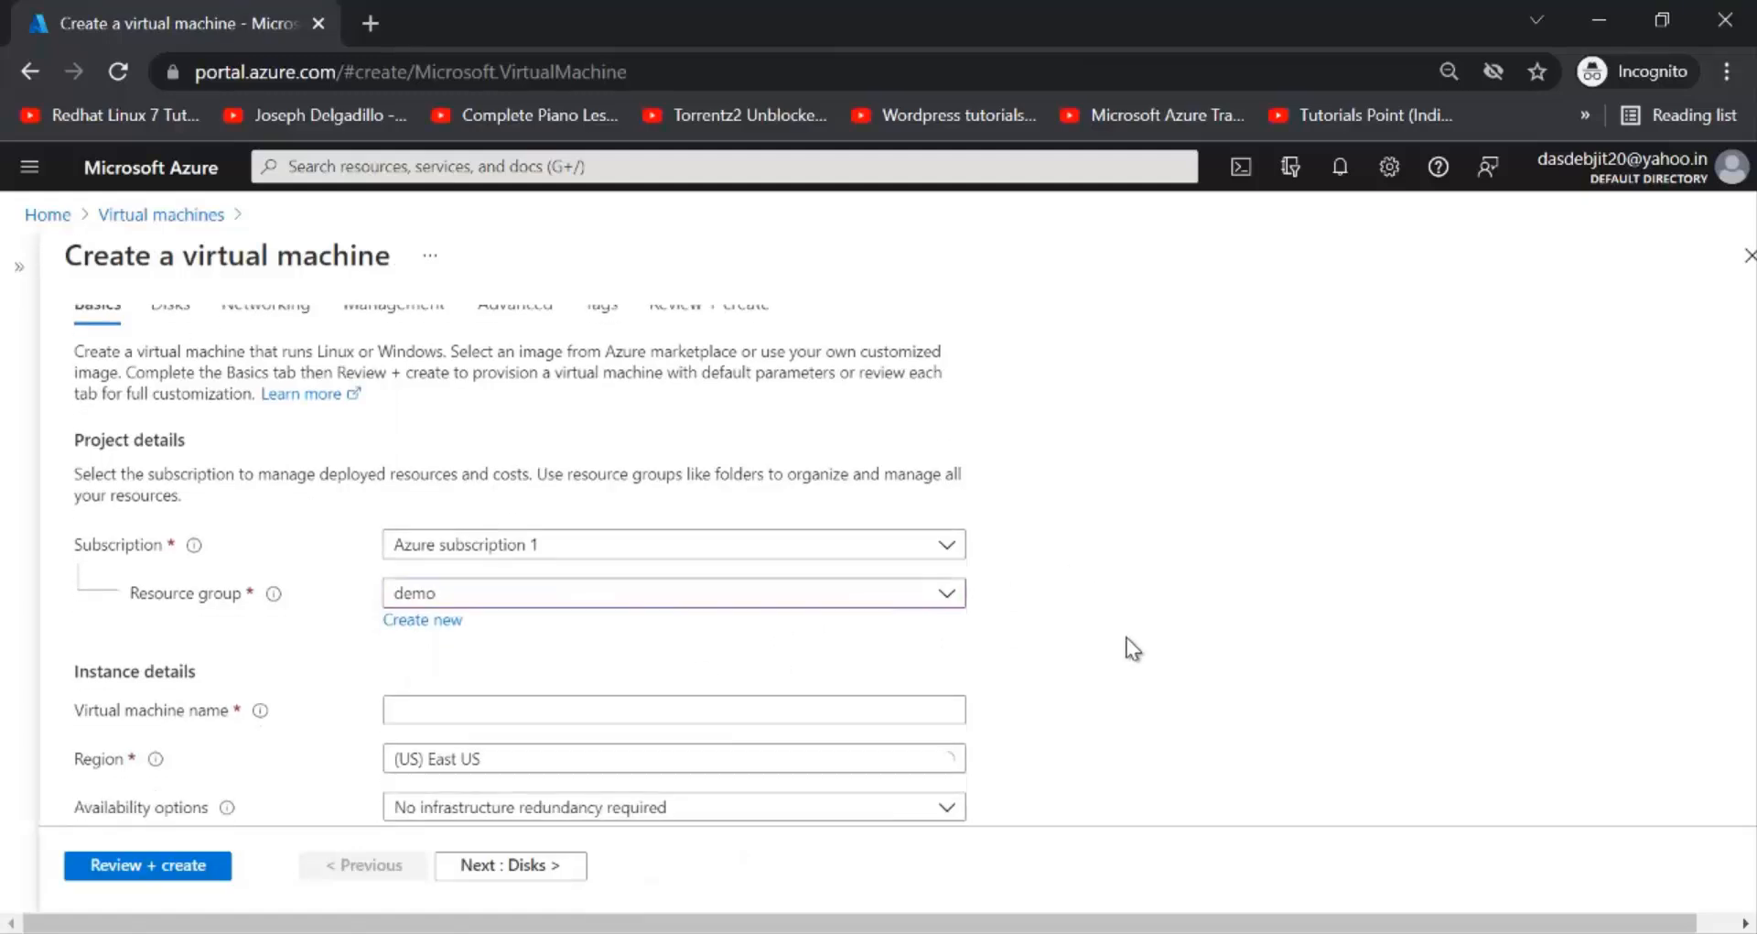
{"action": "scroll", "coordinate": [1128, 637], "scroll_direction": "down", "scroll_amount": 3}
{"action": "left_click", "coordinate": [811, 537]}
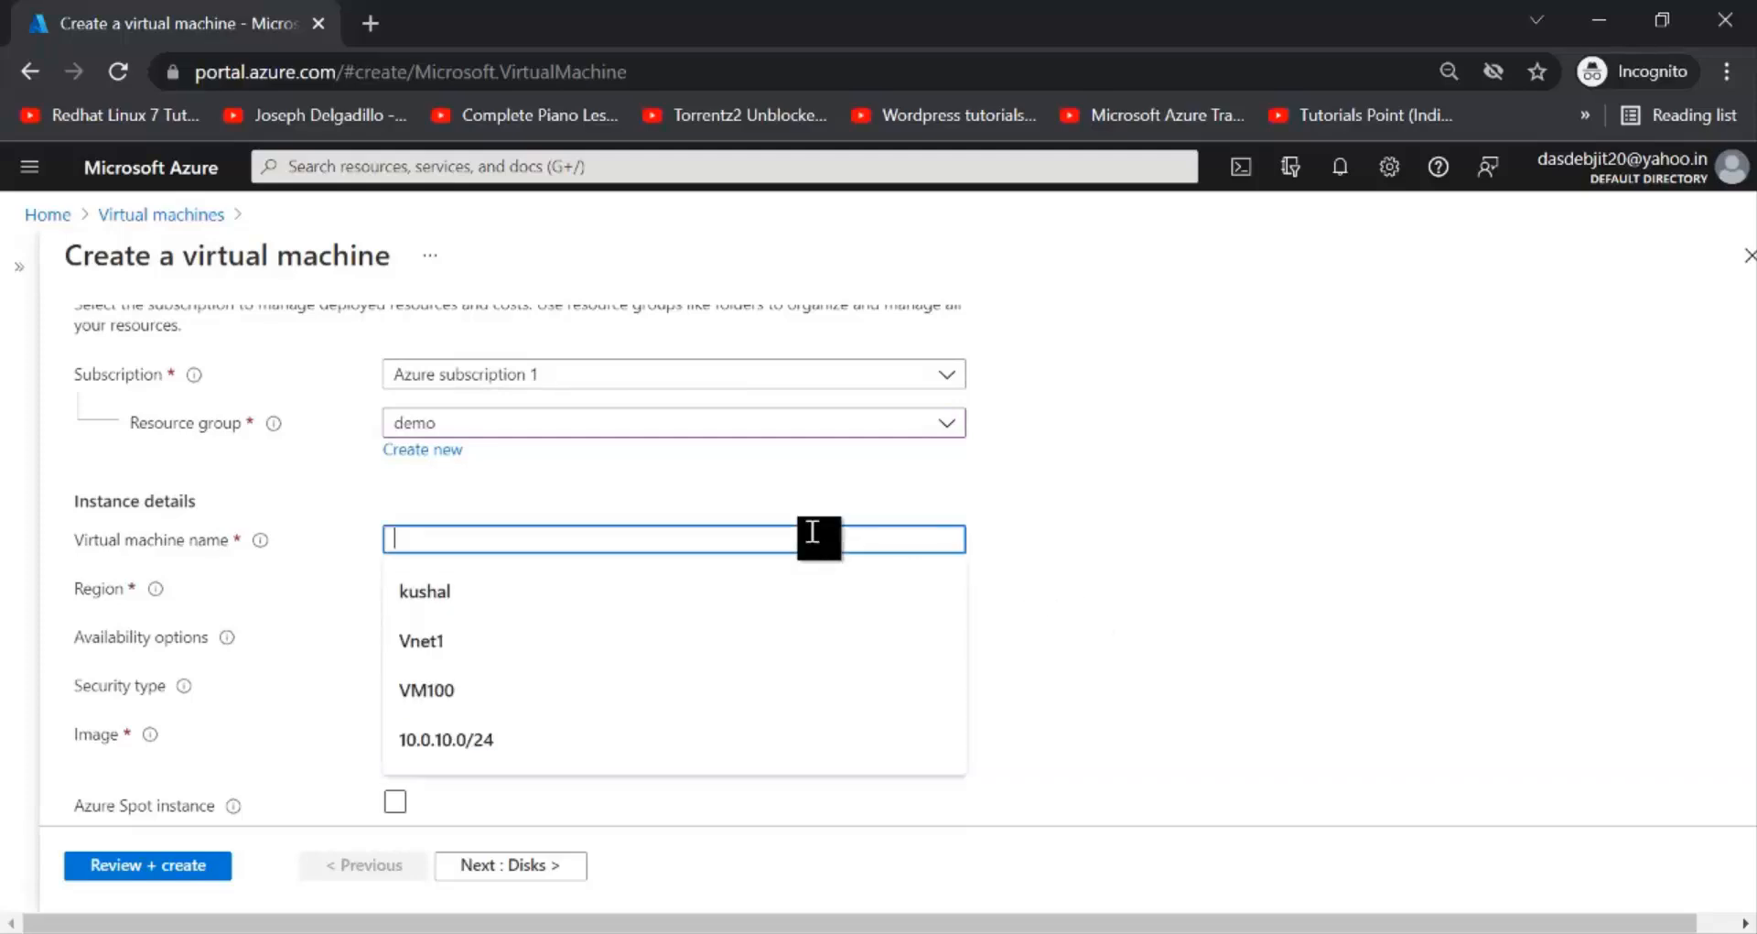
{"action": "type", "text": "vm100"}
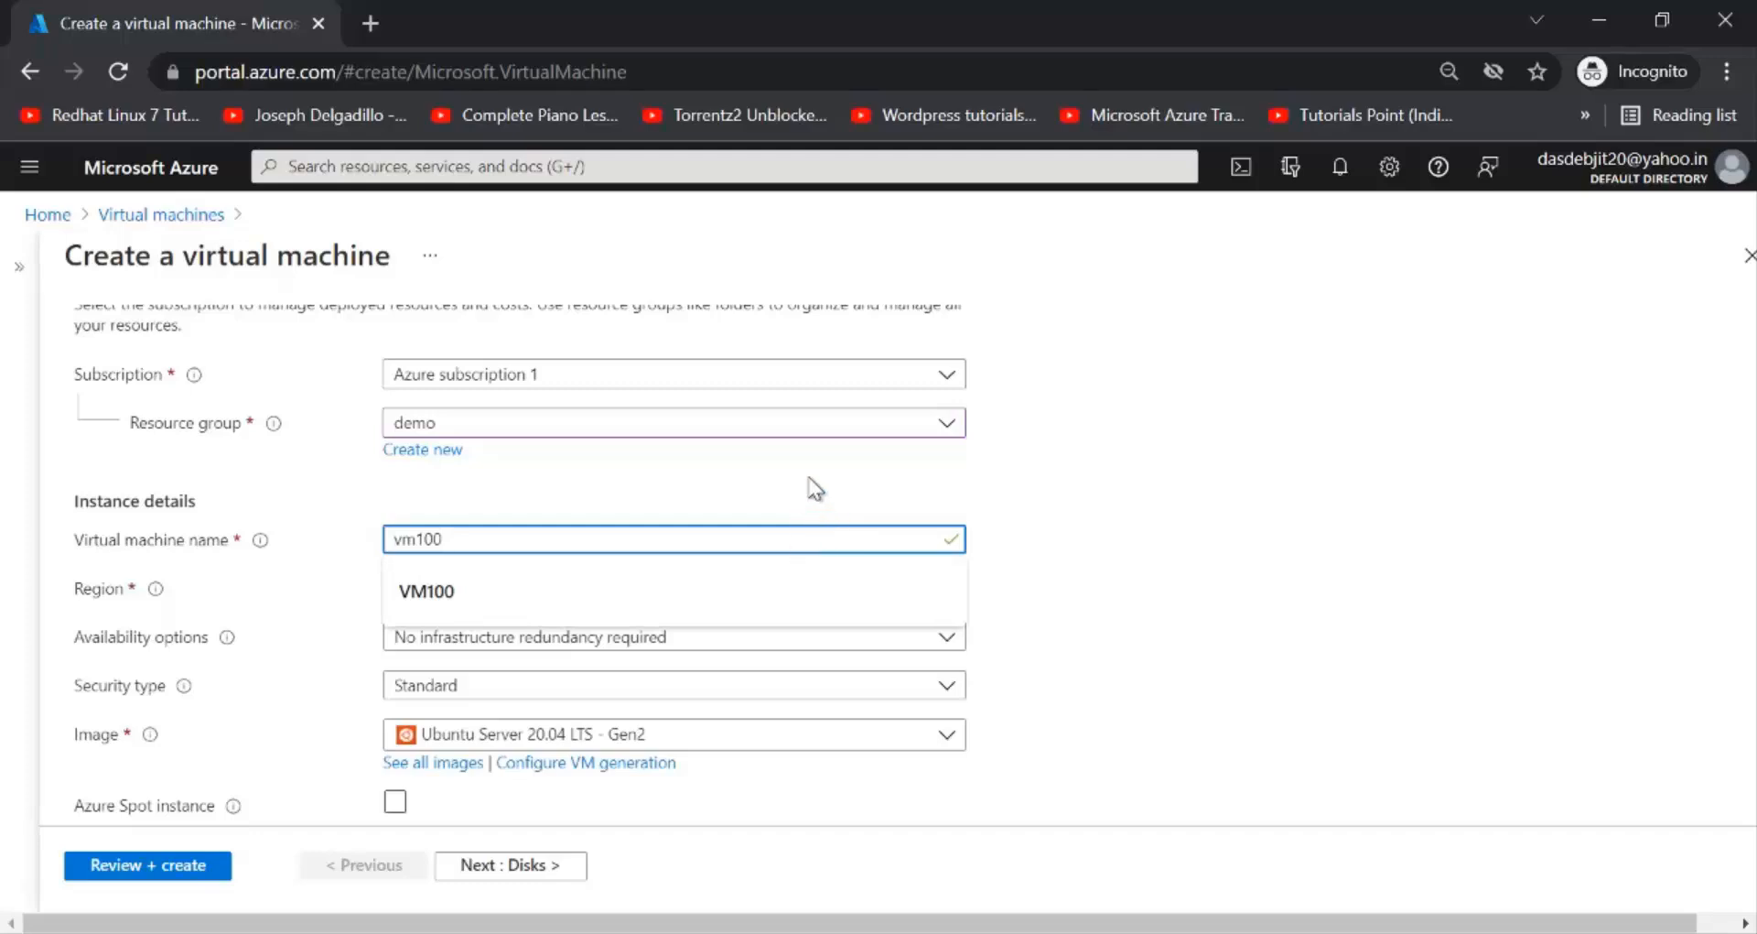
{"action": "left_click", "coordinate": [1066, 519]}
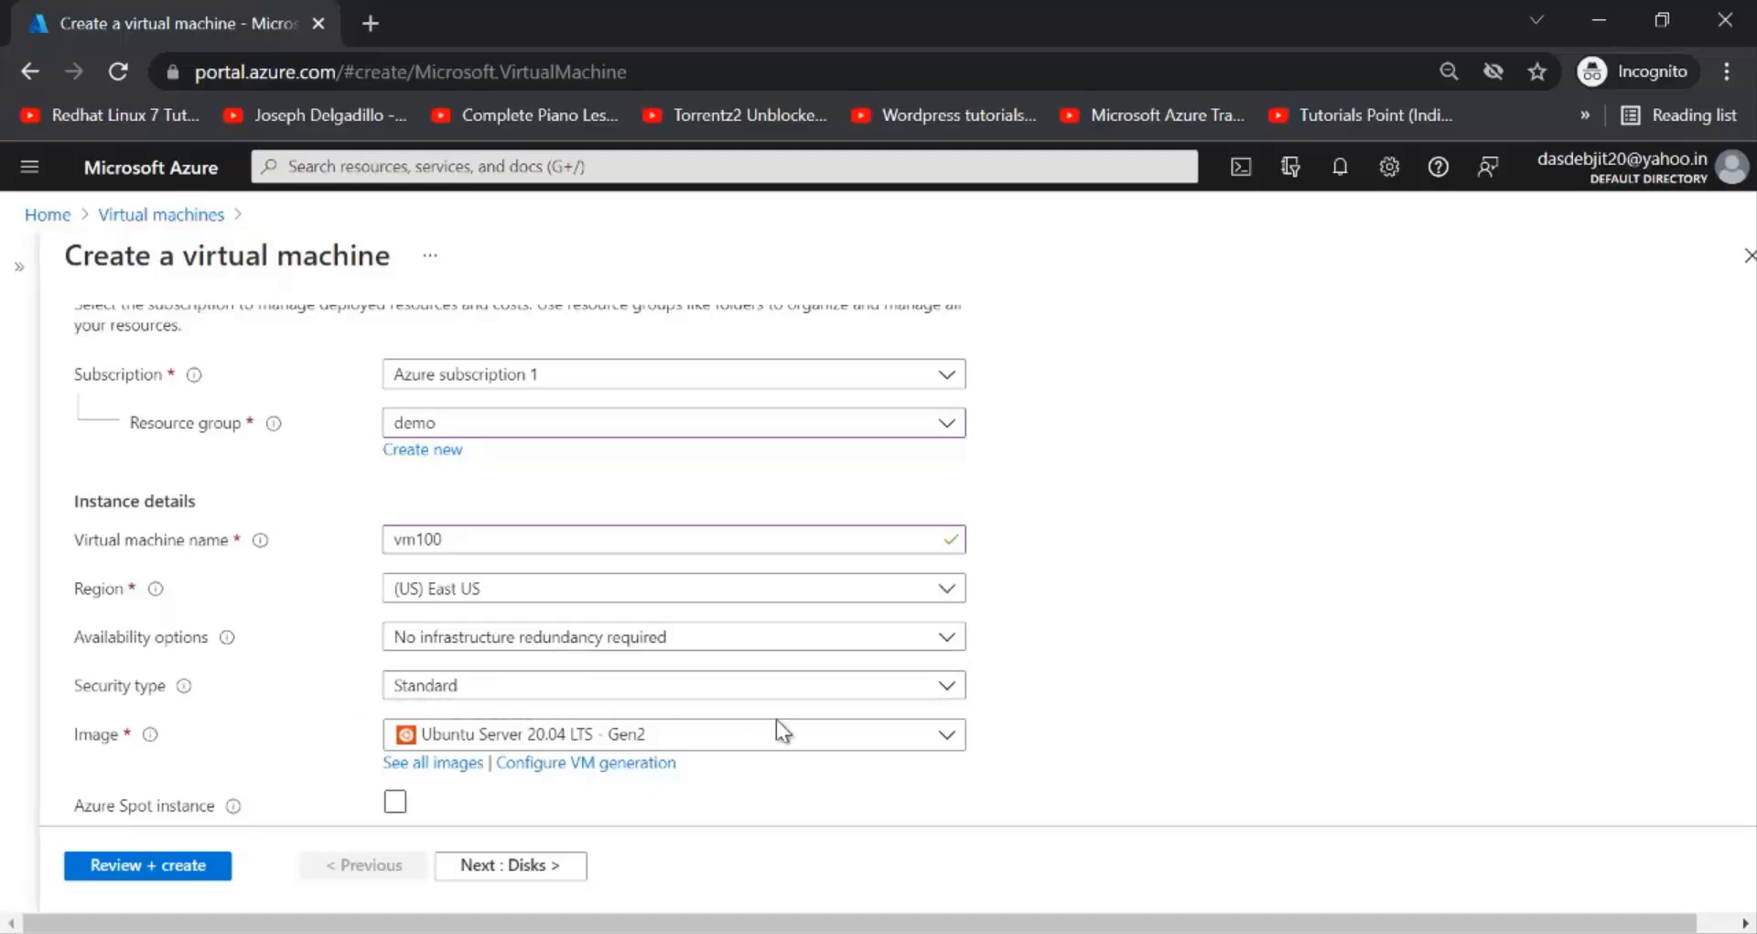
{"action": "left_click", "coordinate": [948, 736]}
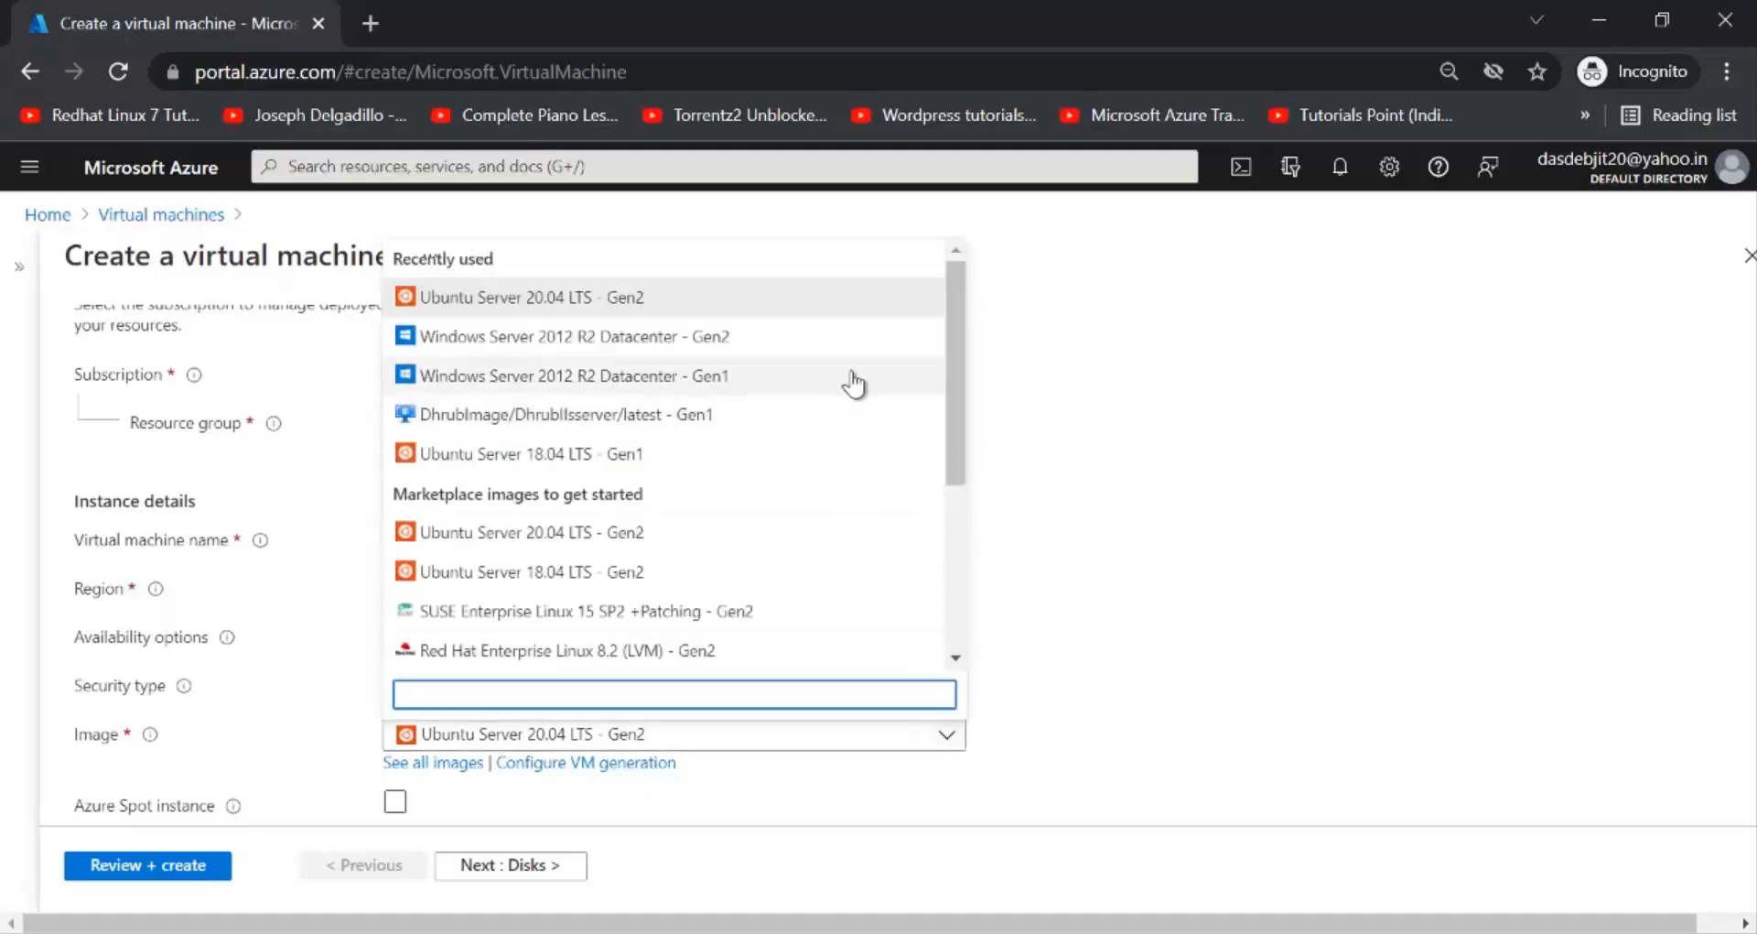
{"action": "left_click", "coordinate": [805, 346]}
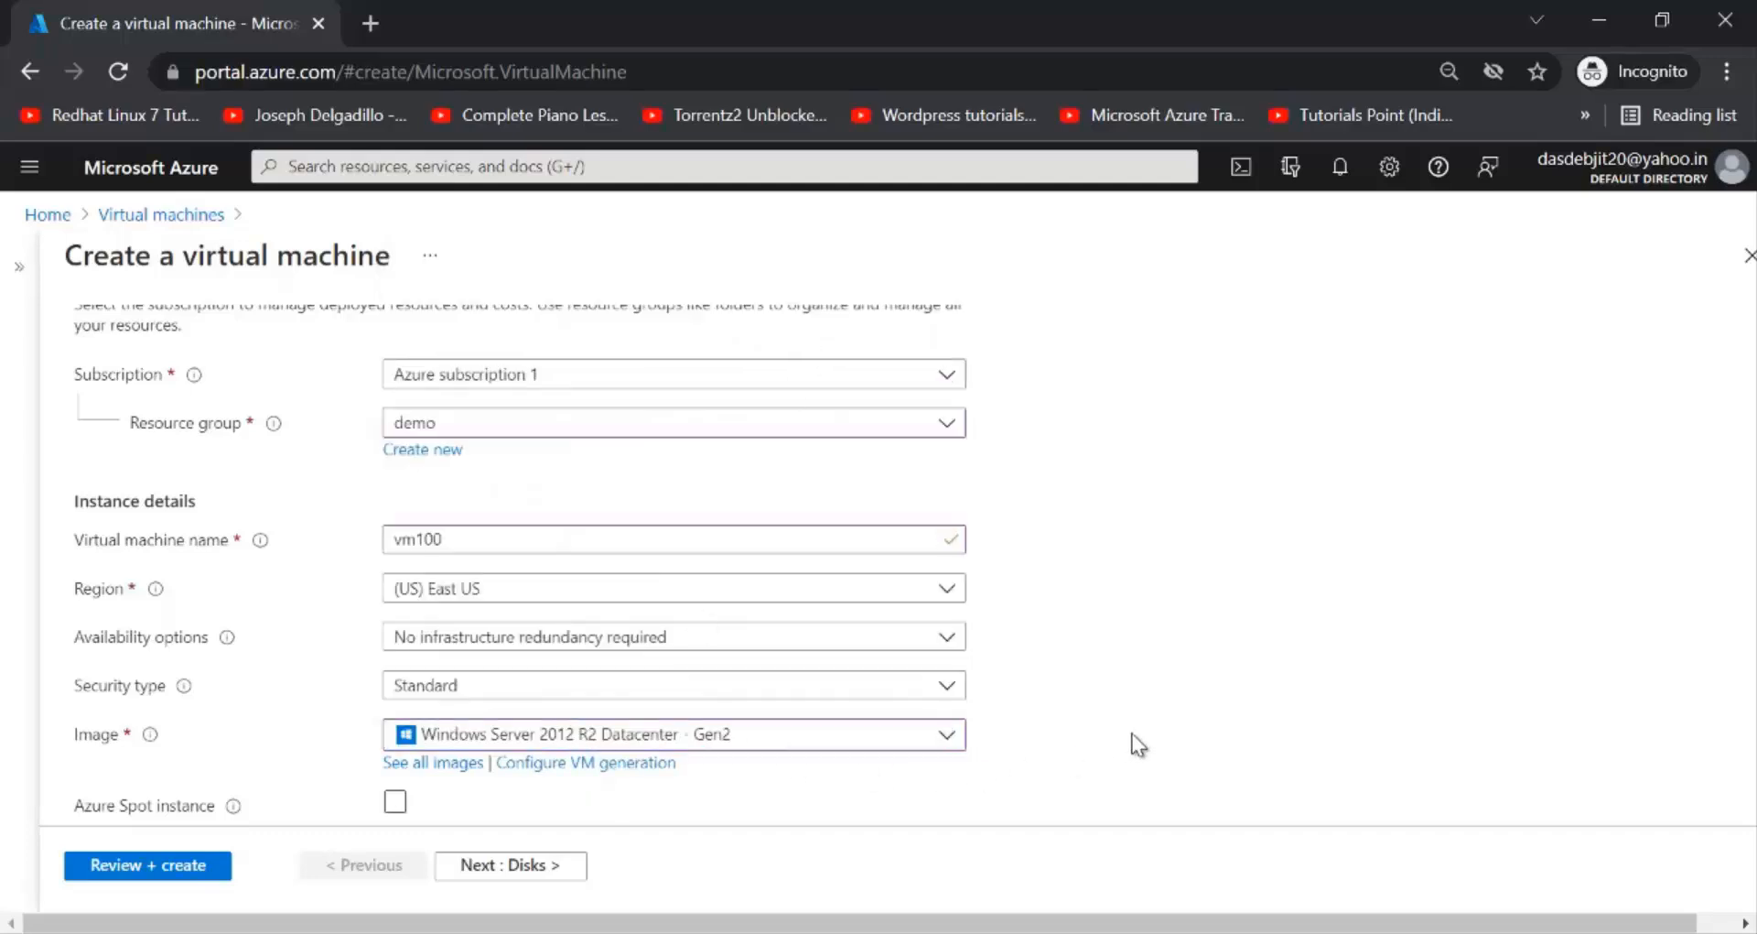
Fill in the administrator account's username, password and password confirmation for the virtual machine.
{"action": "scroll", "coordinate": [1133, 733], "scroll_direction": "down", "scroll_amount": 3}
{"action": "scroll", "coordinate": [1133, 733], "scroll_direction": "down", "scroll_amount": 3}
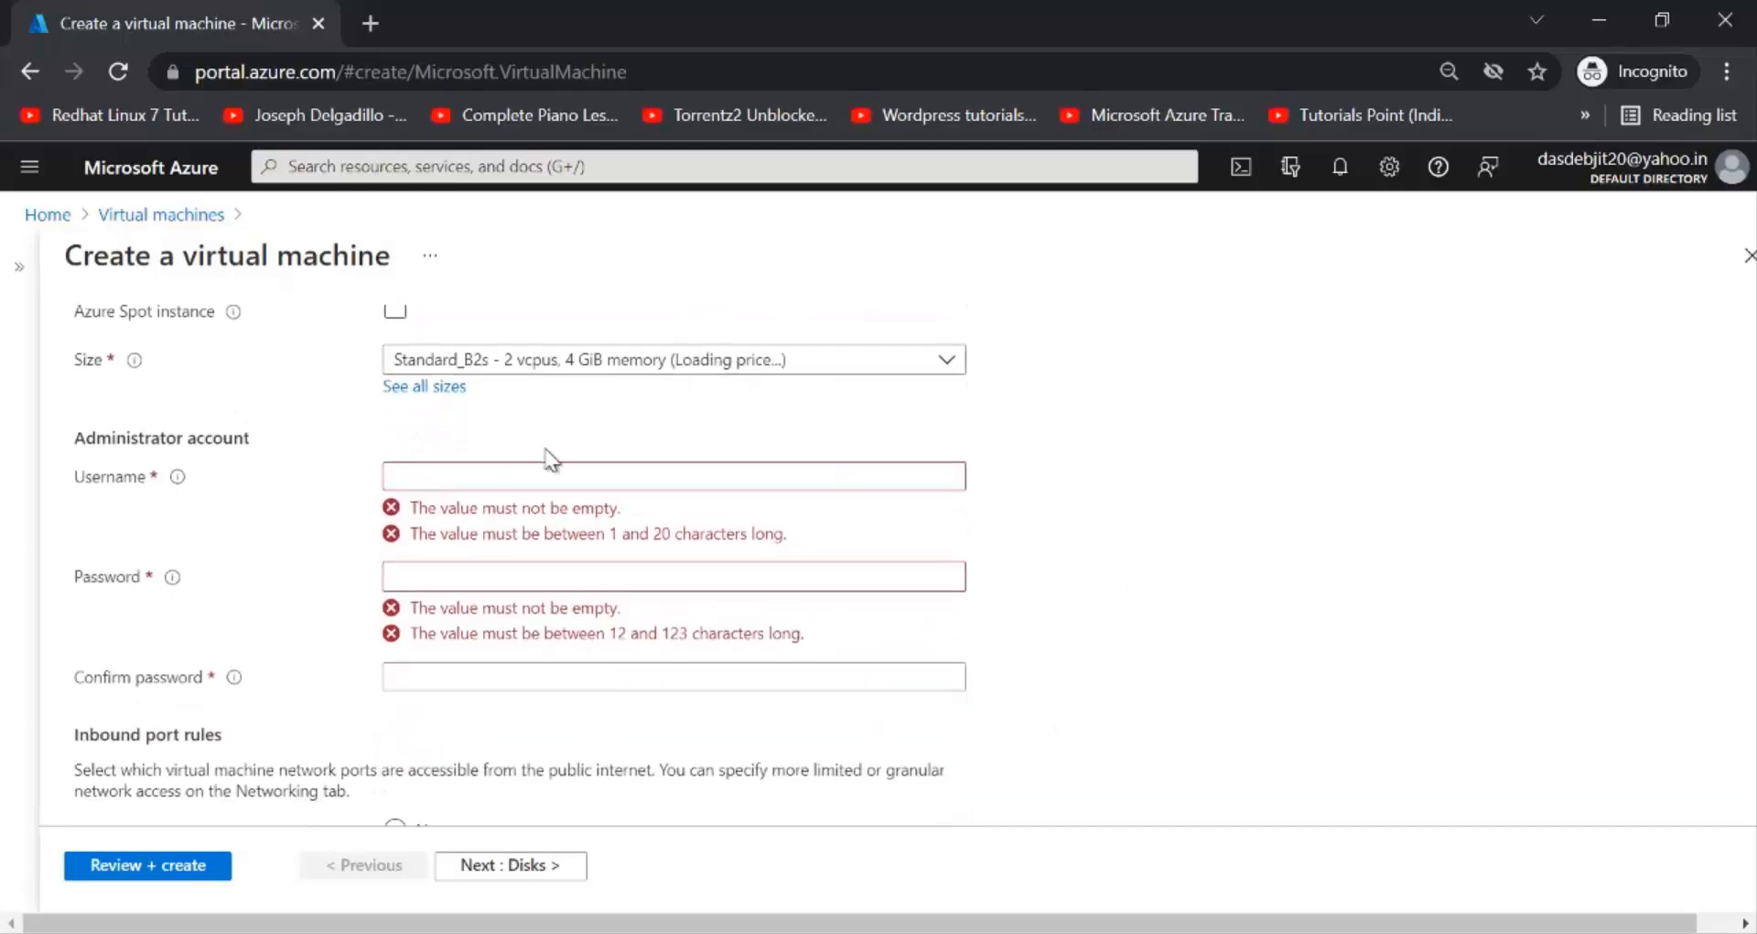
{"action": "left_click", "coordinate": [464, 478]}
{"action": "type", "text": "kushal"}
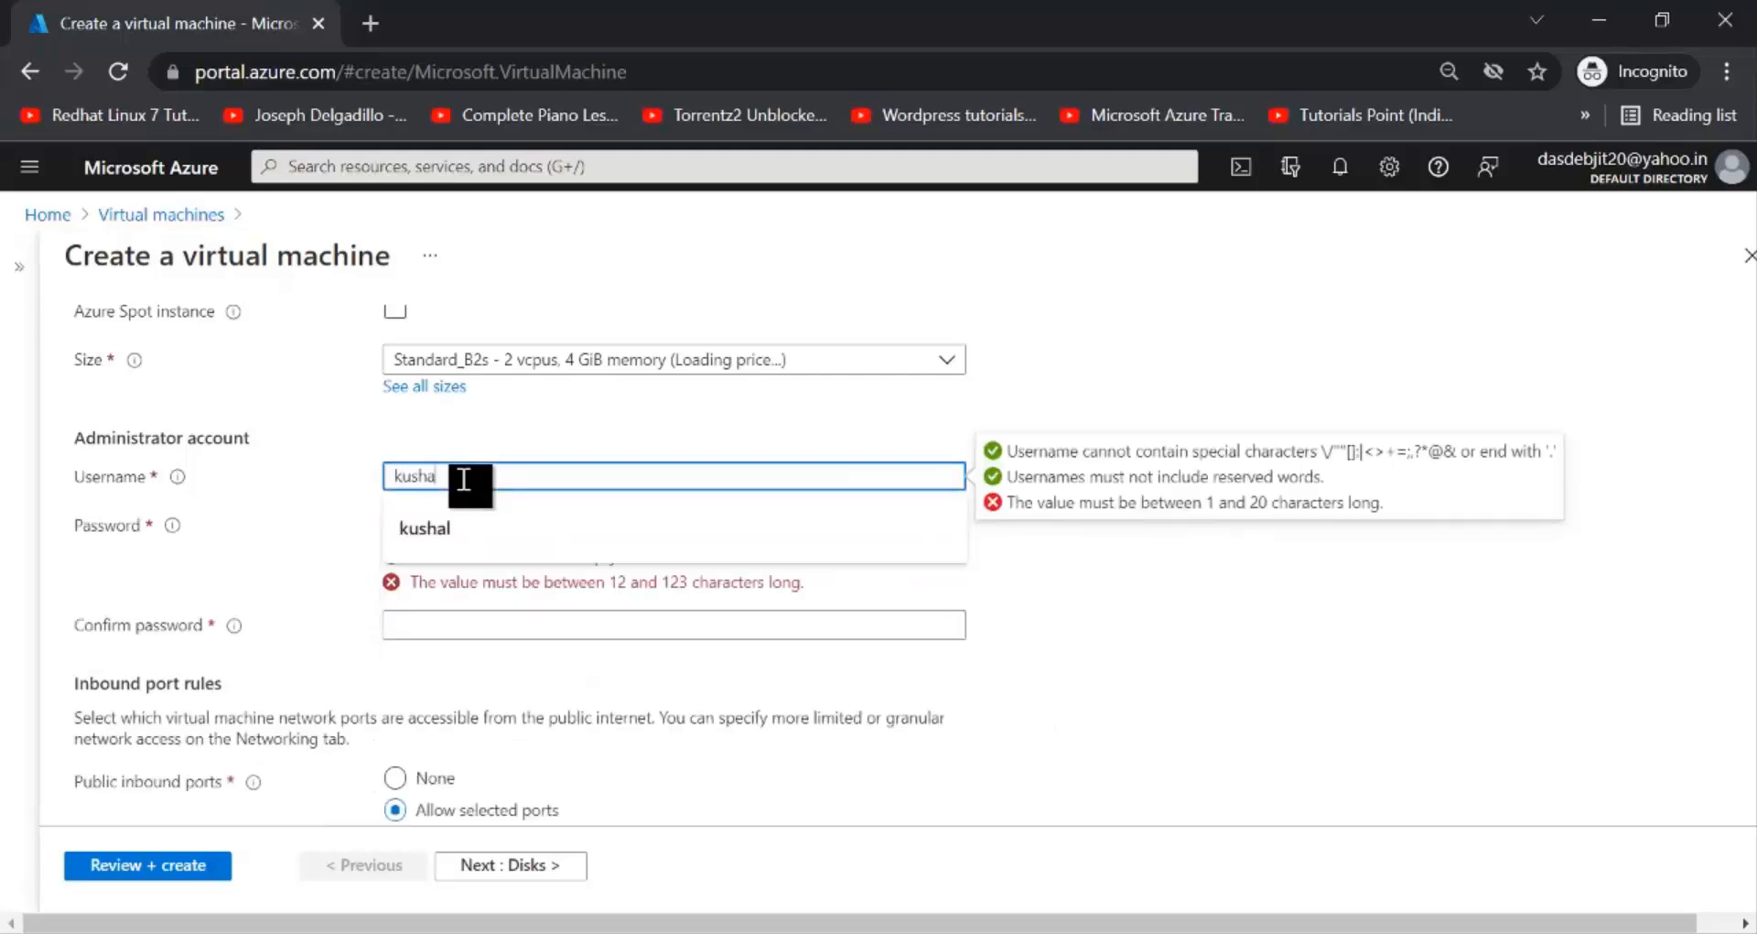
{"action": "key", "text": "Tab"}
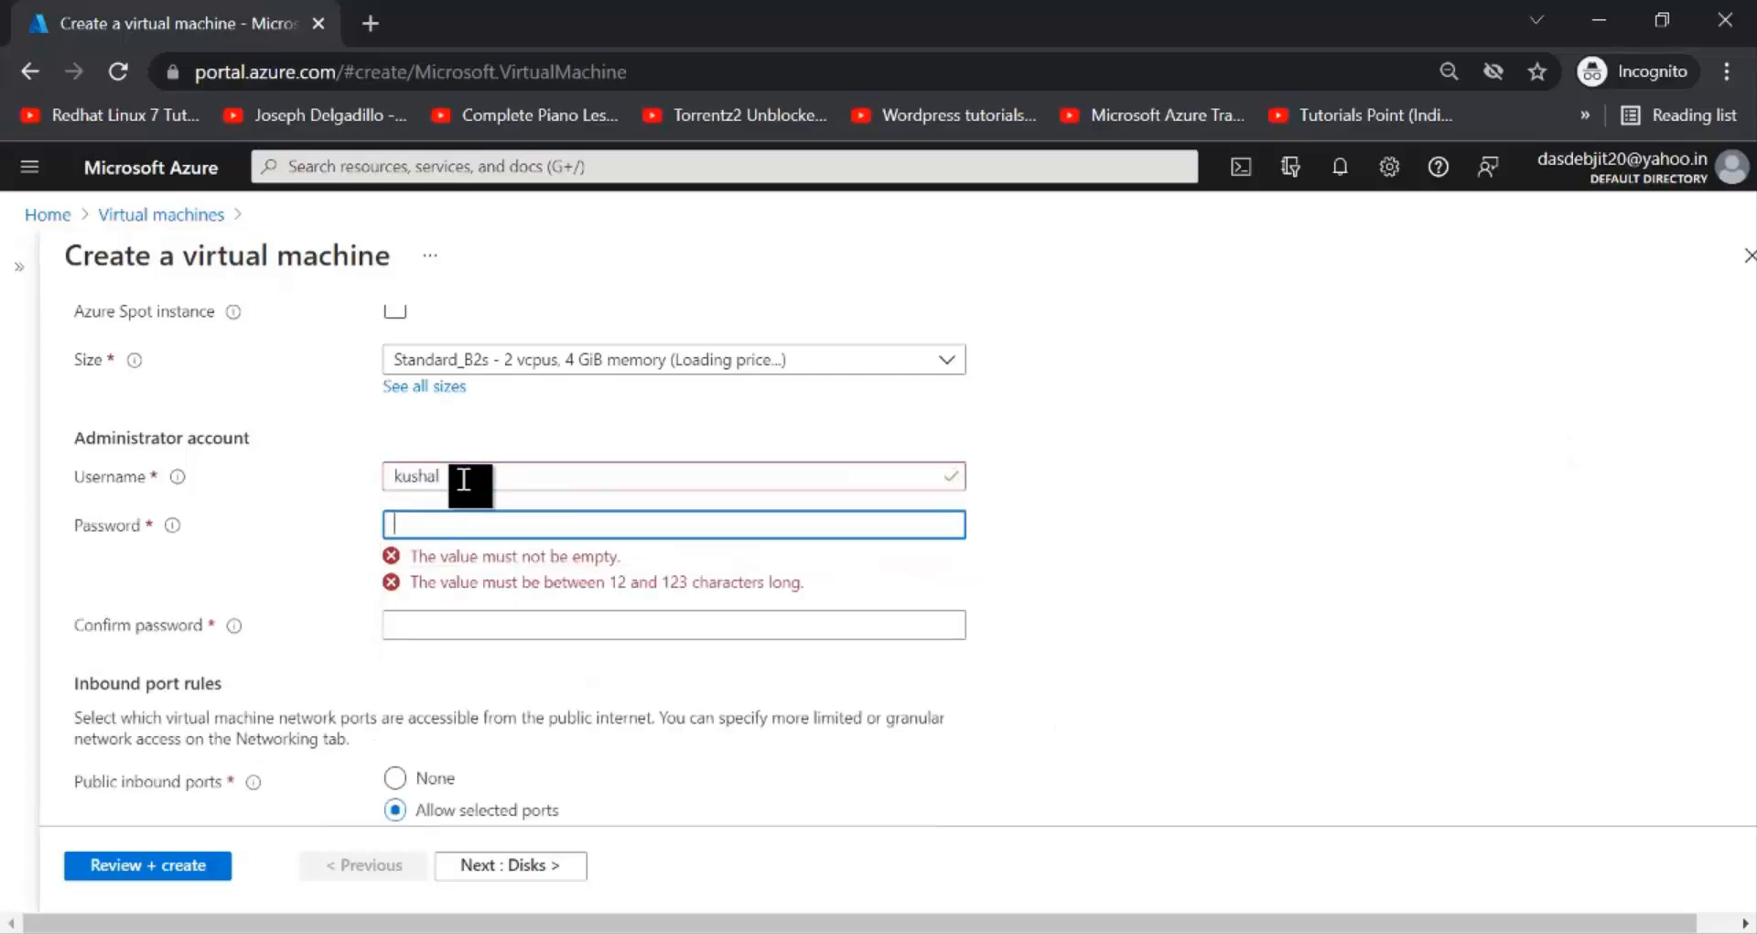
{"action": "type", "text": "••••••••••••"}
{"action": "key", "text": "Tab"}
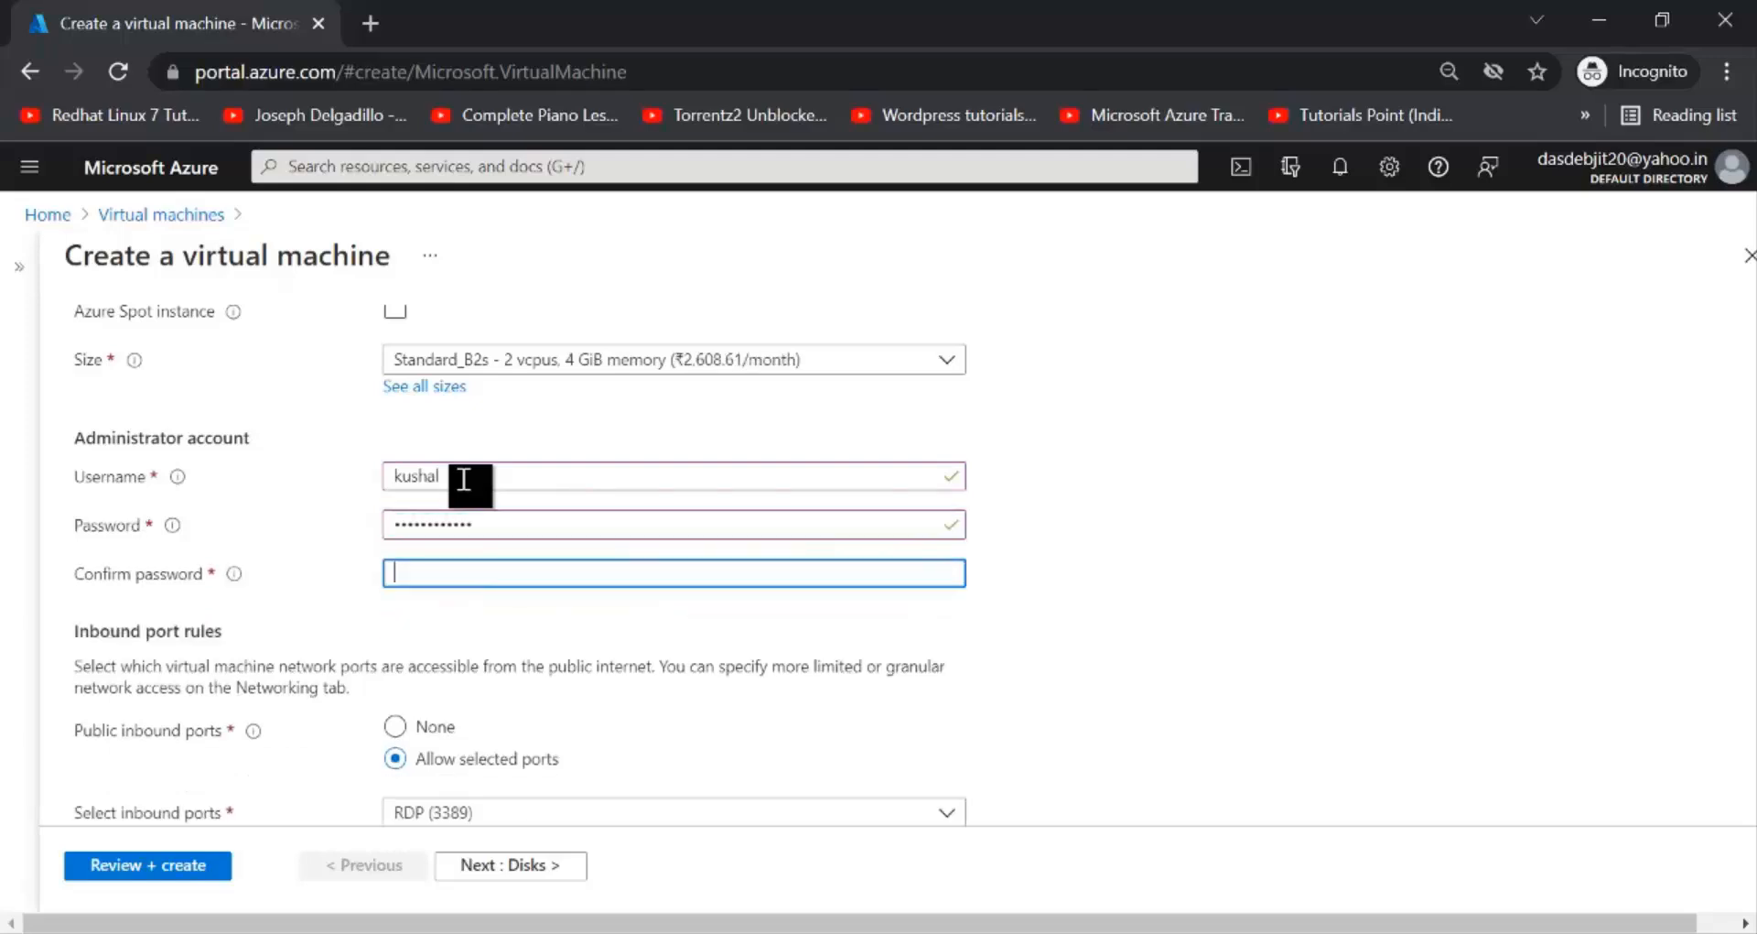
{"action": "type", "text": "••••••••••••"}
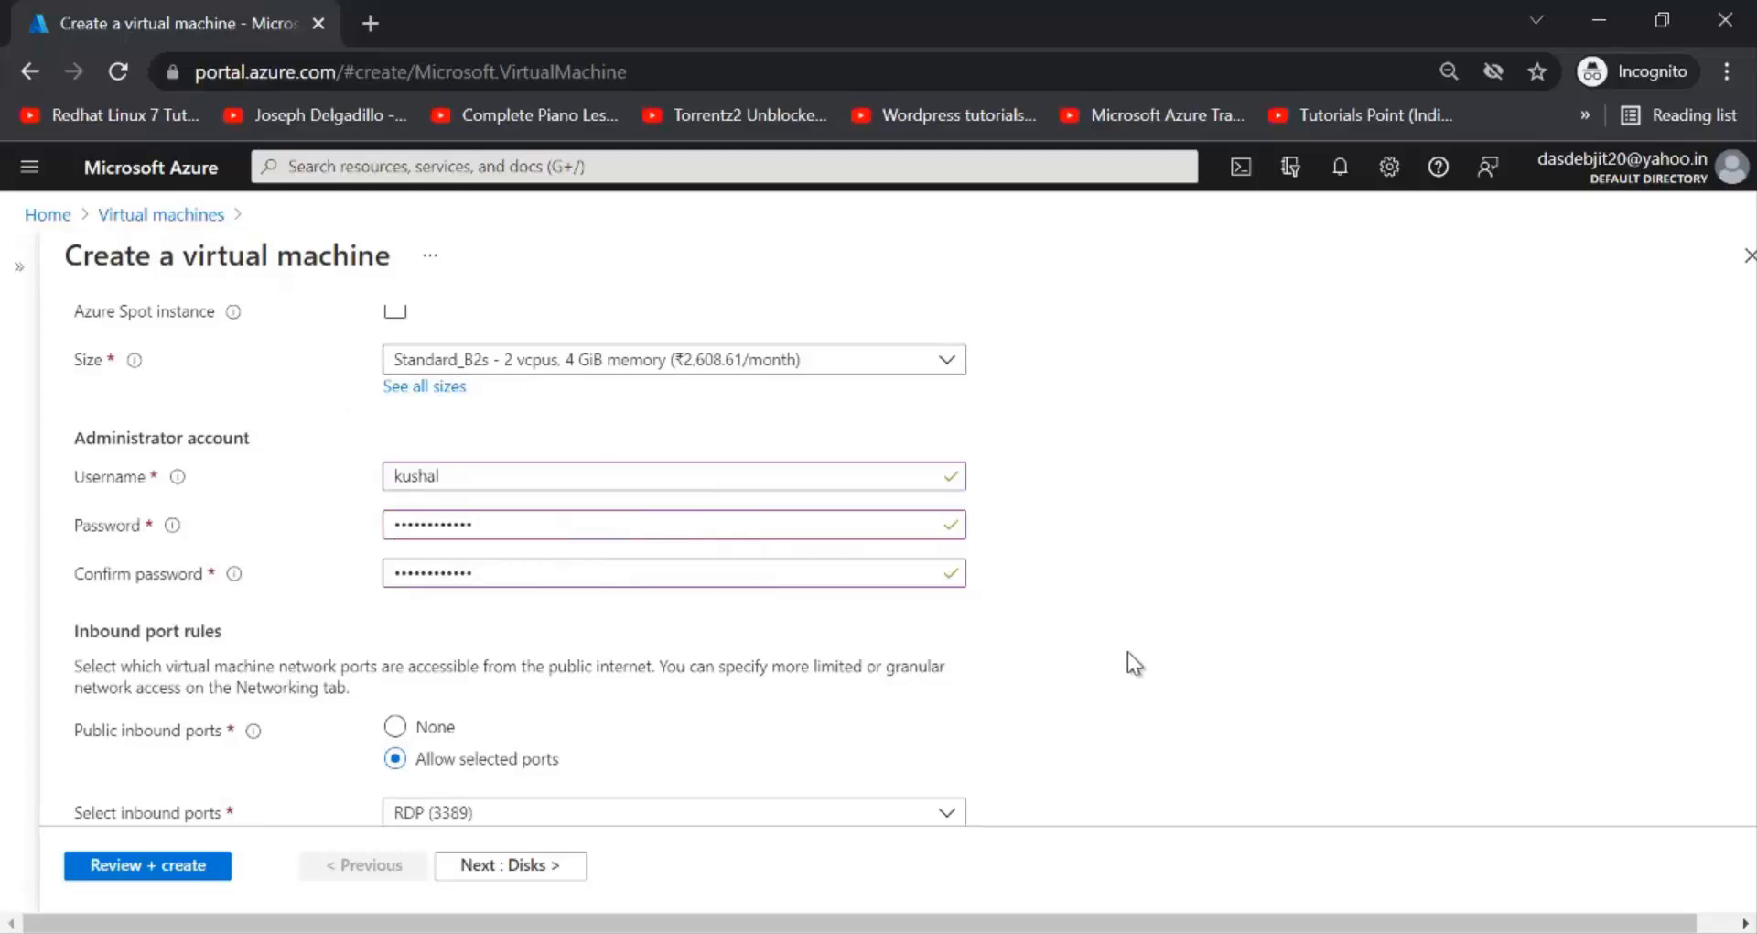
Review the virtual machine's basic settings and inbound port rules, and proceed to the disk settings.
{"action": "scroll", "coordinate": [1128, 651], "scroll_direction": "down", "scroll_amount": 2}
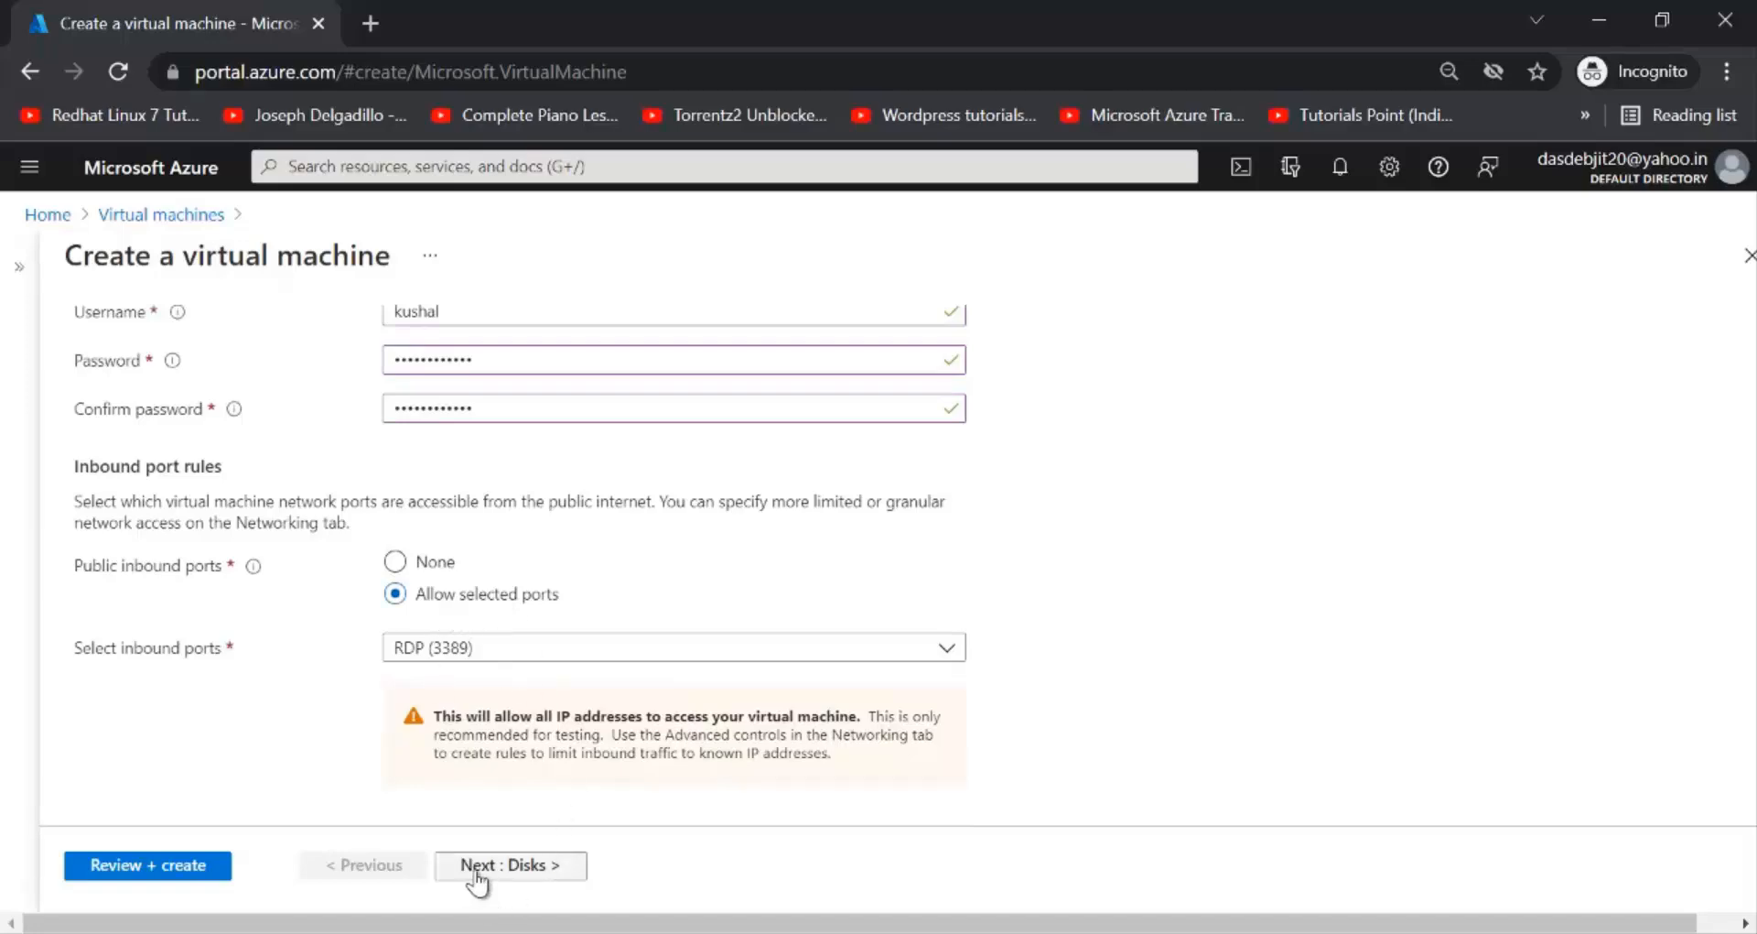
{"action": "scroll", "coordinate": [1046, 807], "scroll_direction": "up", "scroll_amount": 8}
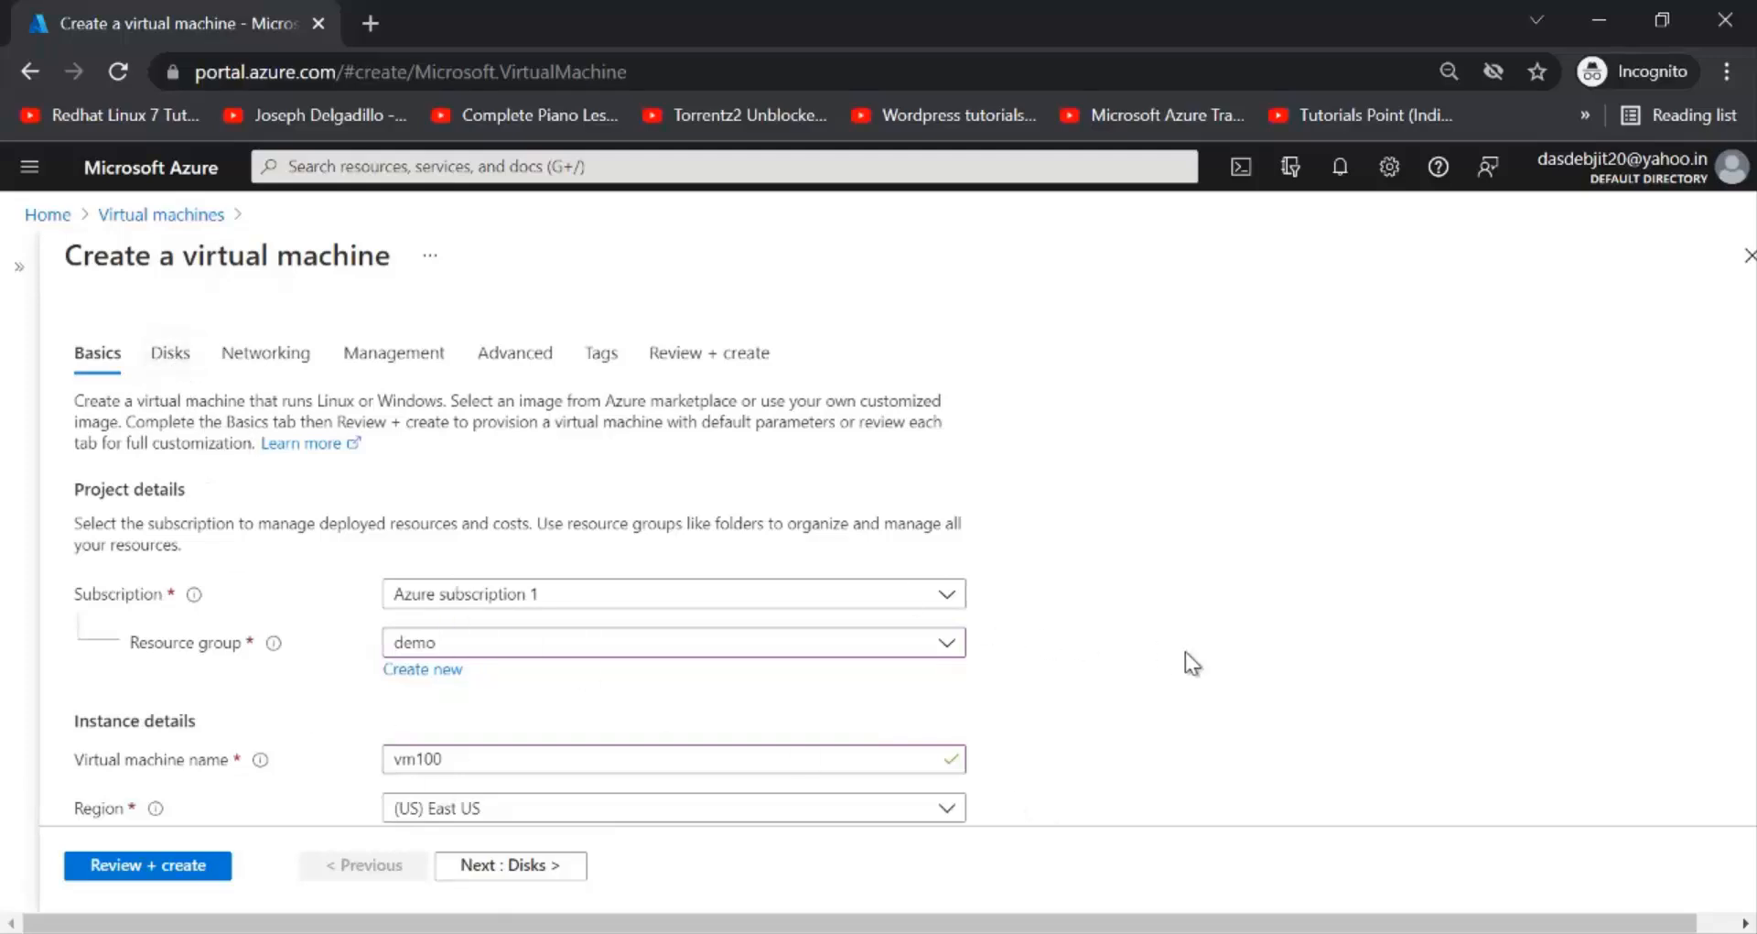
{"action": "scroll", "coordinate": [1185, 652], "scroll_direction": "down", "scroll_amount": 5}
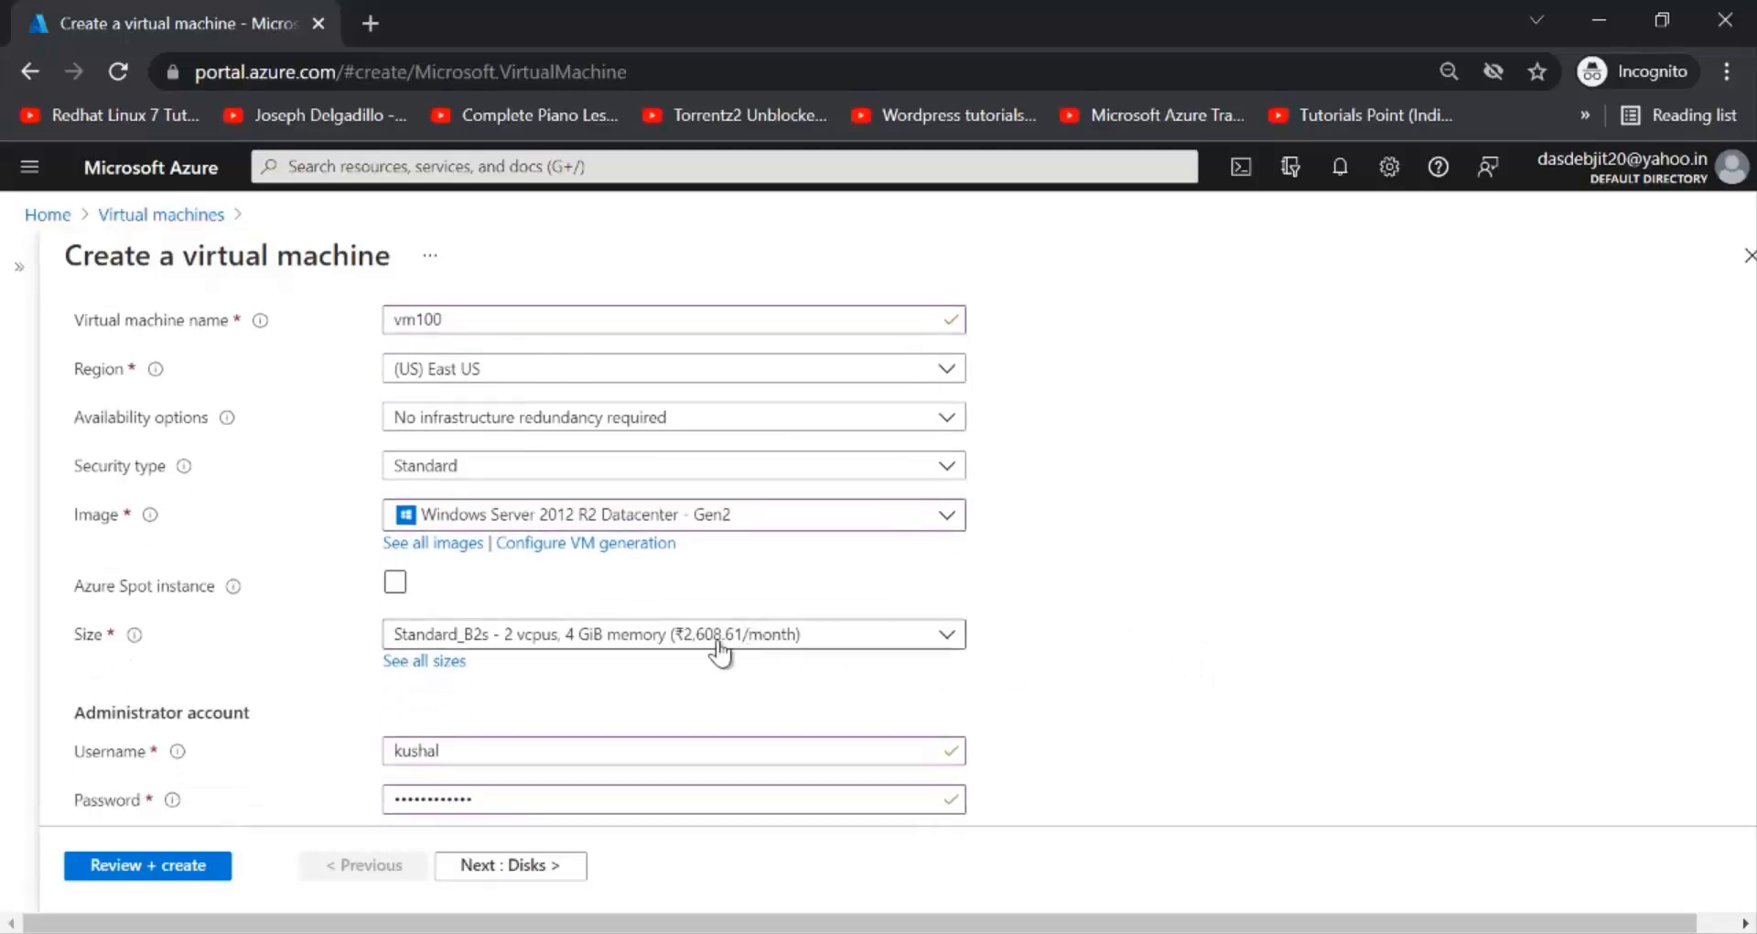
{"action": "left_click", "coordinate": [504, 864]}
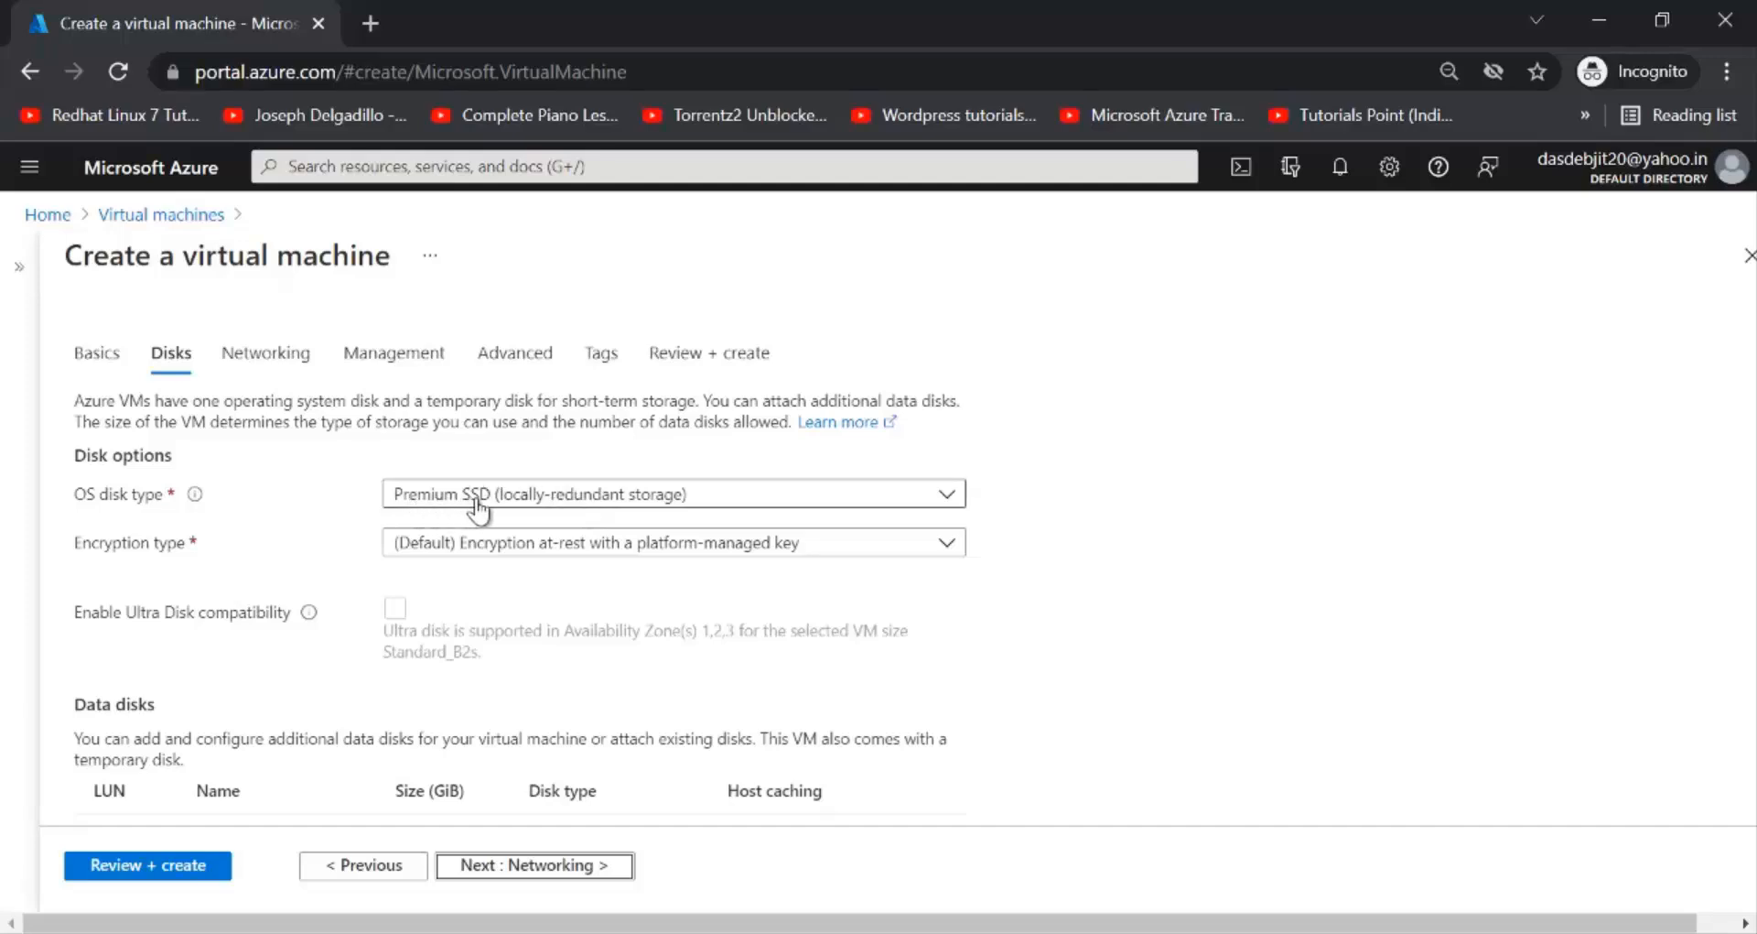
Examine the available OS disk types and encryption types without changing either selection.
{"action": "left_click", "coordinate": [949, 496]}
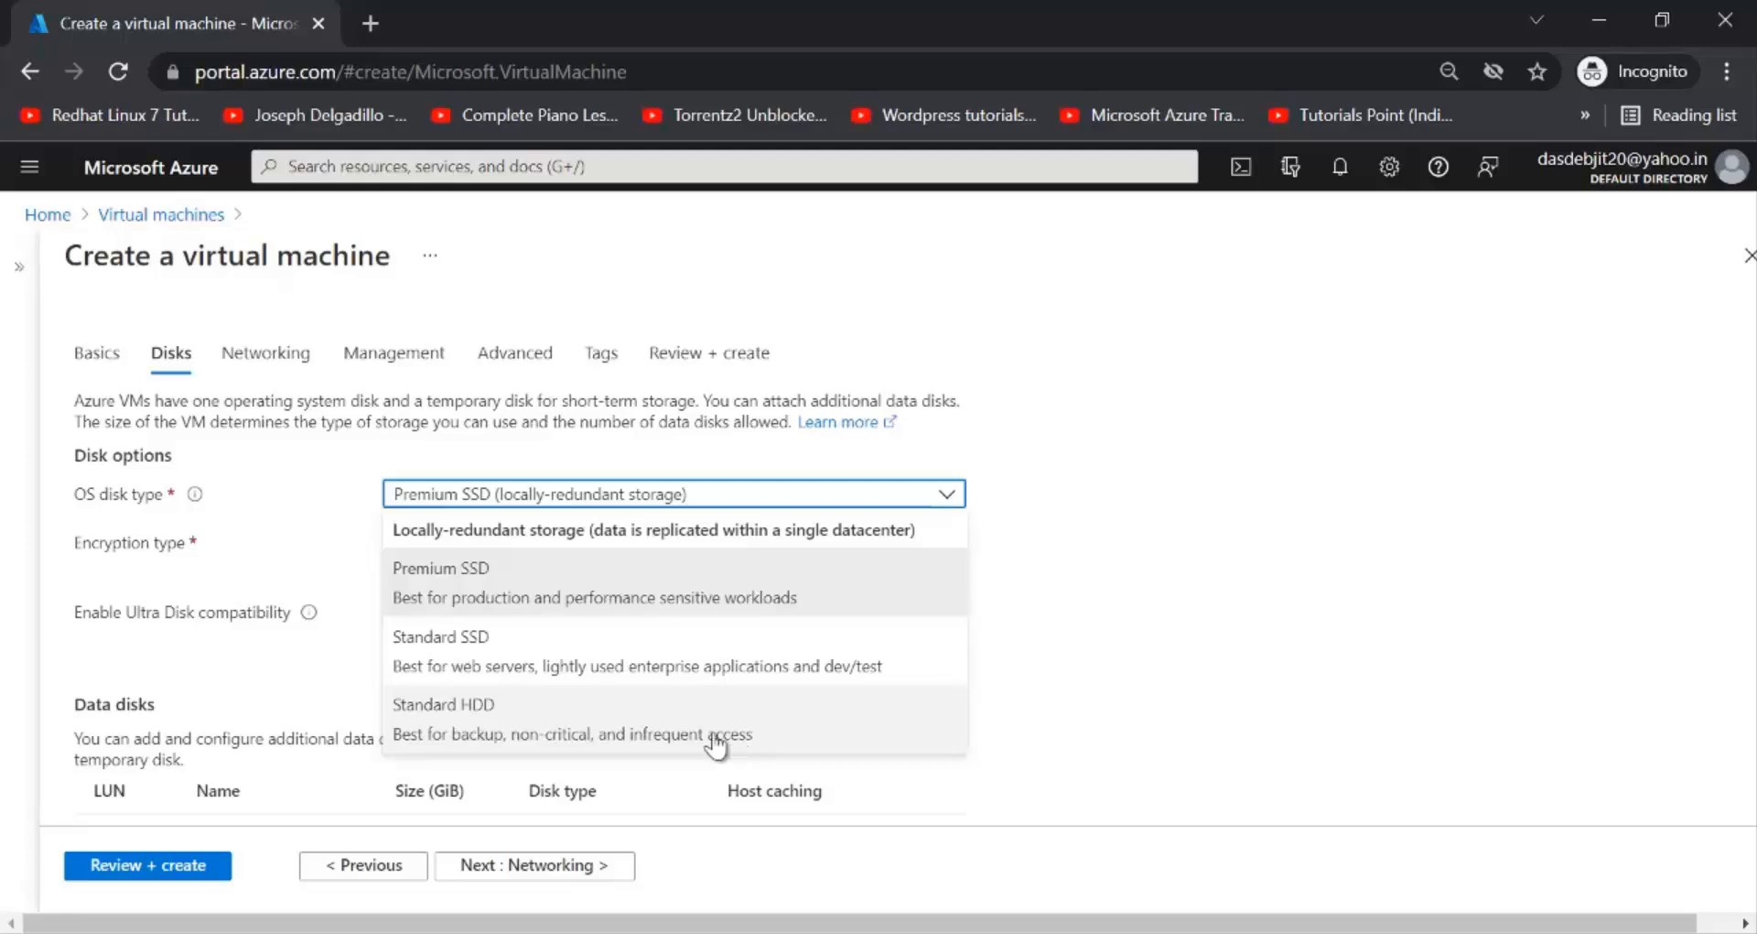
{"action": "left_click", "coordinate": [1223, 538]}
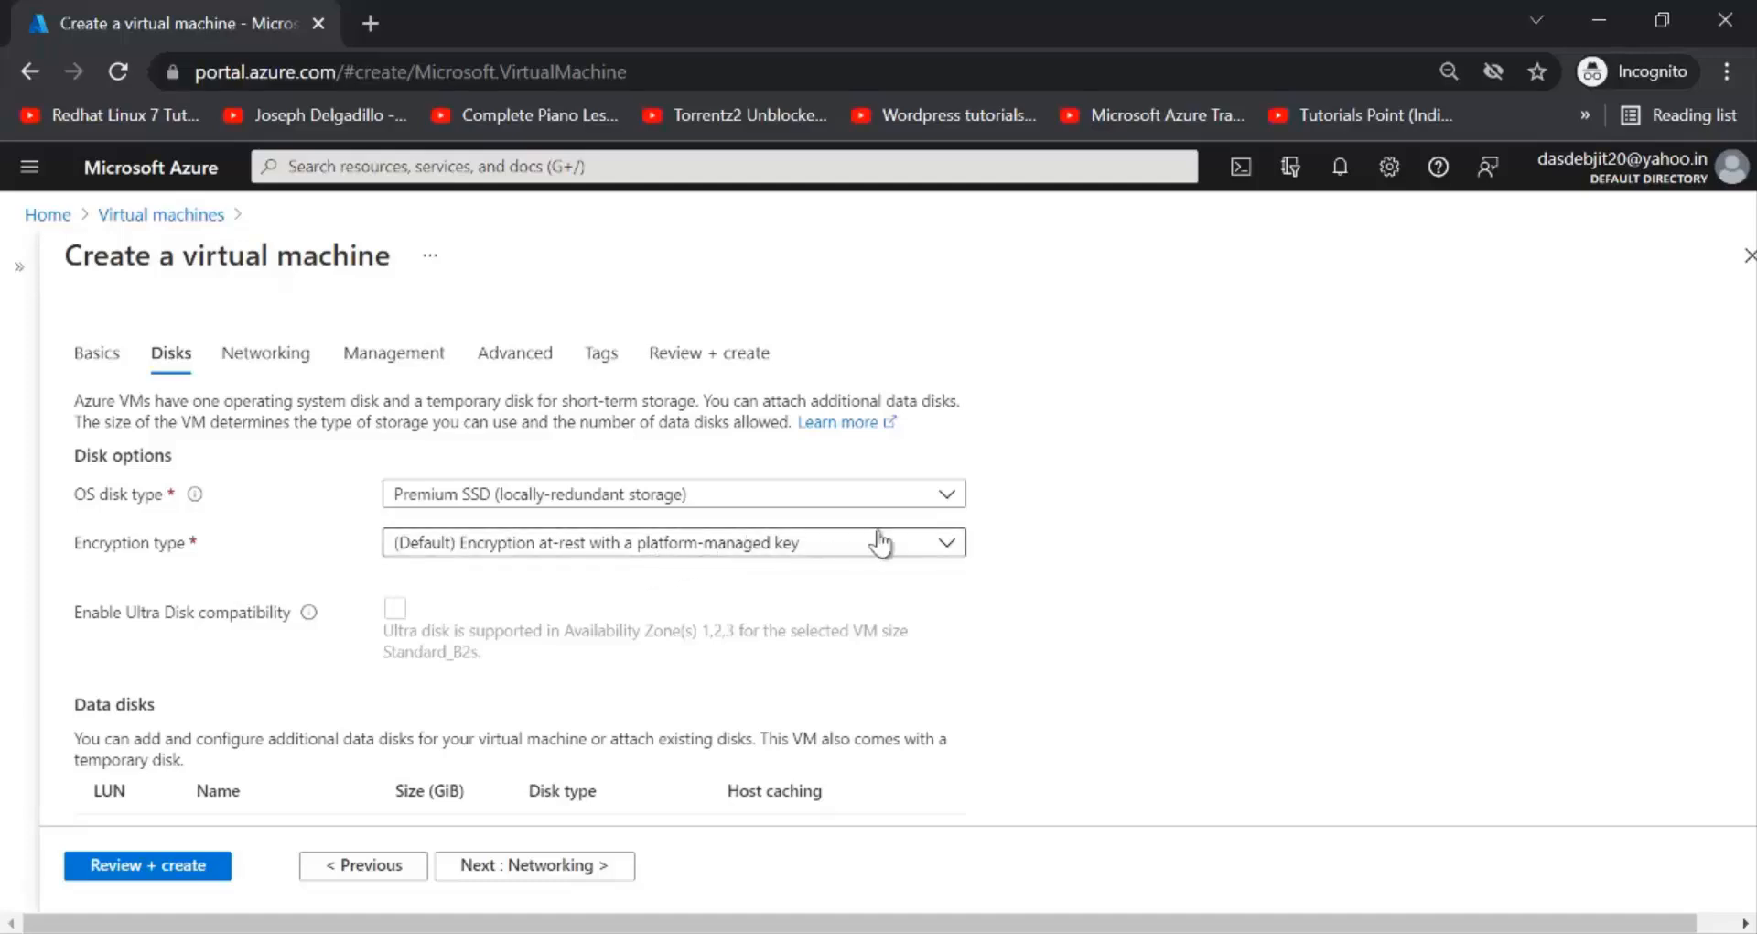
{"action": "left_click", "coordinate": [950, 553]}
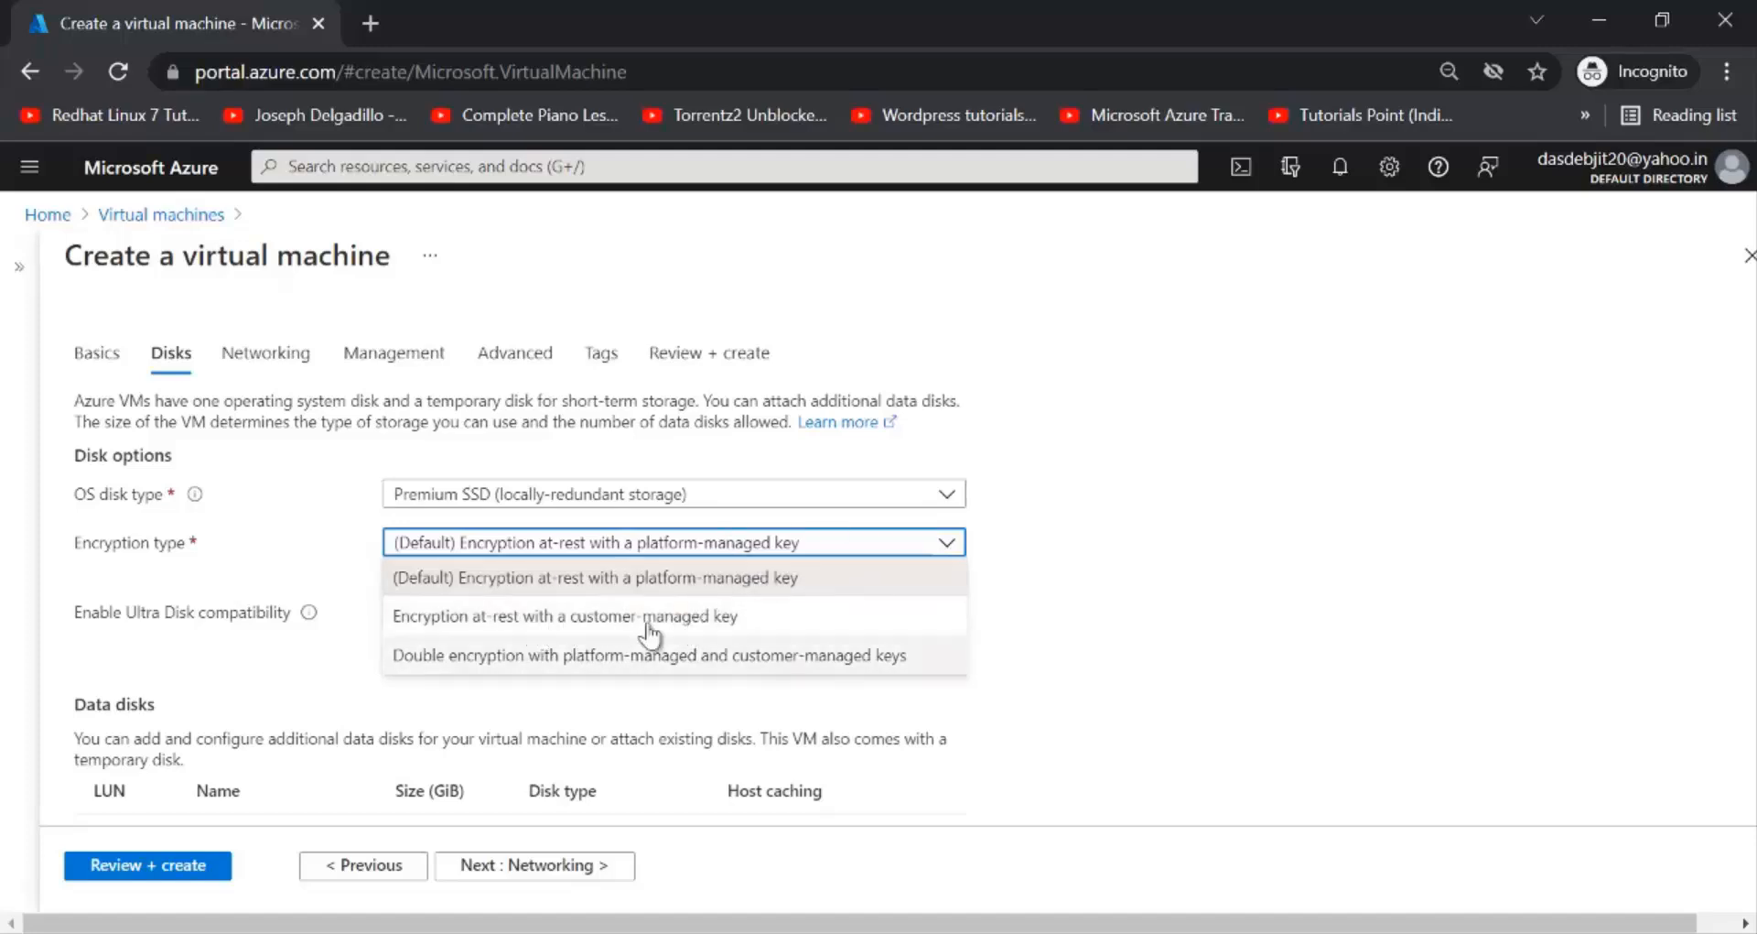
{"action": "left_click", "coordinate": [1118, 595]}
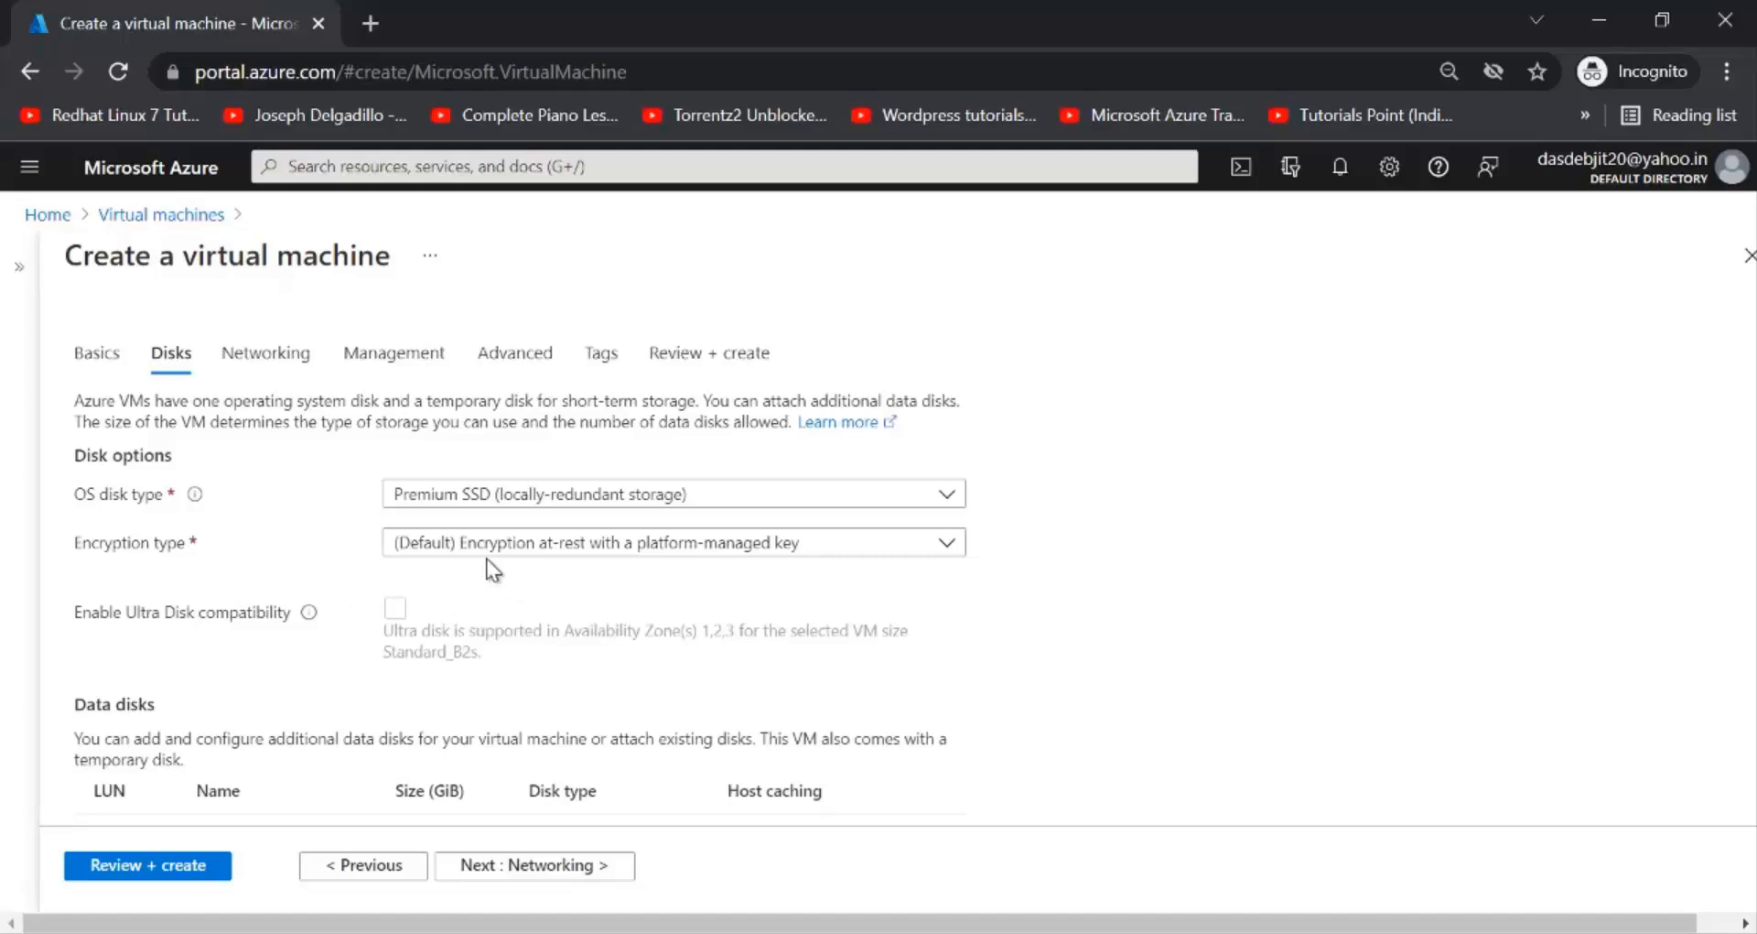
Start a new data disk for the virtual machine named vm100_DataDisk_1, keeping None (empty disk) as the source type.
{"action": "scroll", "coordinate": [1237, 593], "scroll_direction": "down", "scroll_amount": 2}
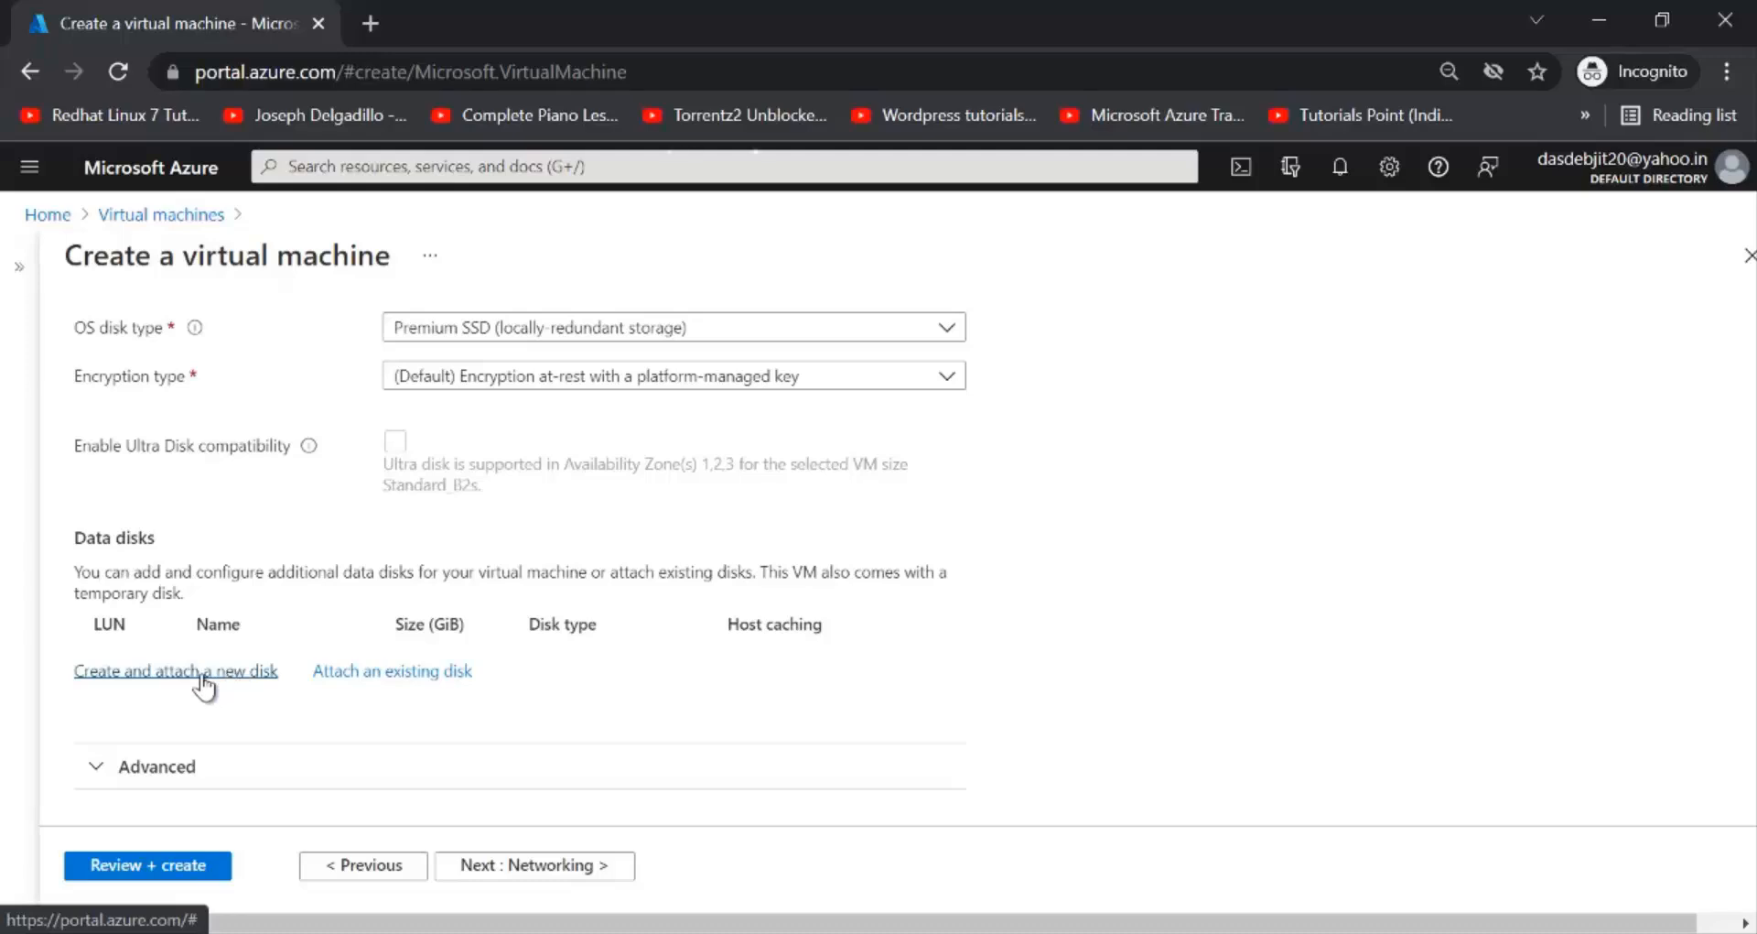
{"action": "left_click", "coordinate": [203, 673]}
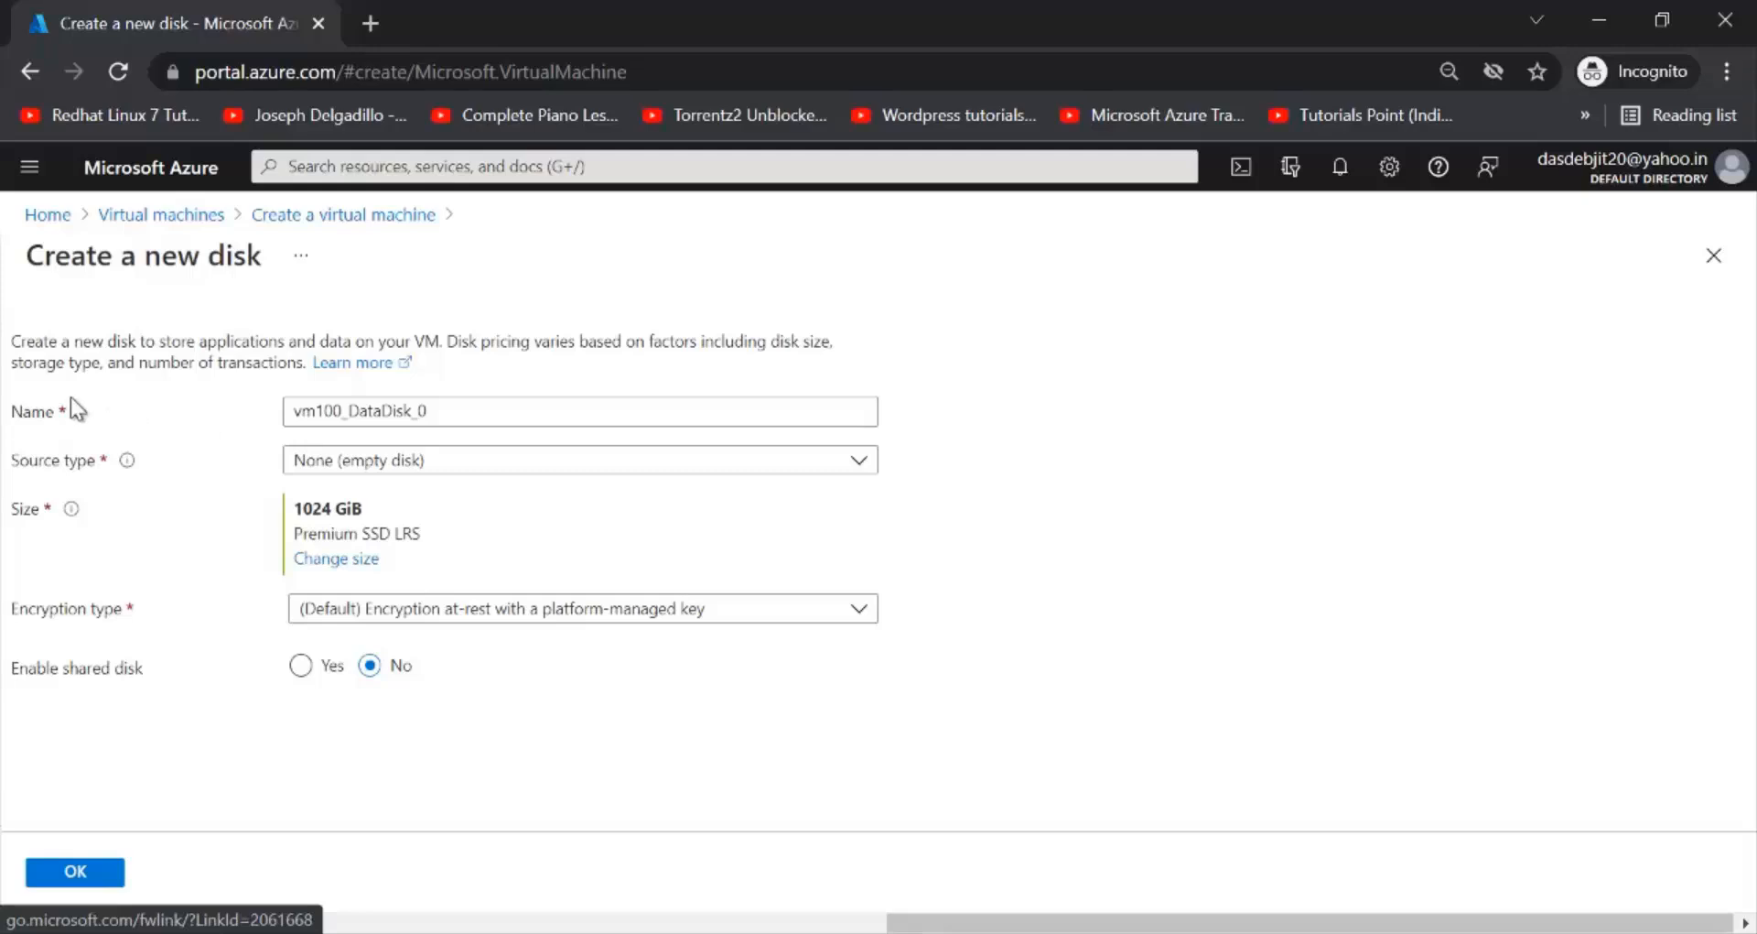
{"action": "left_click", "coordinate": [447, 410]}
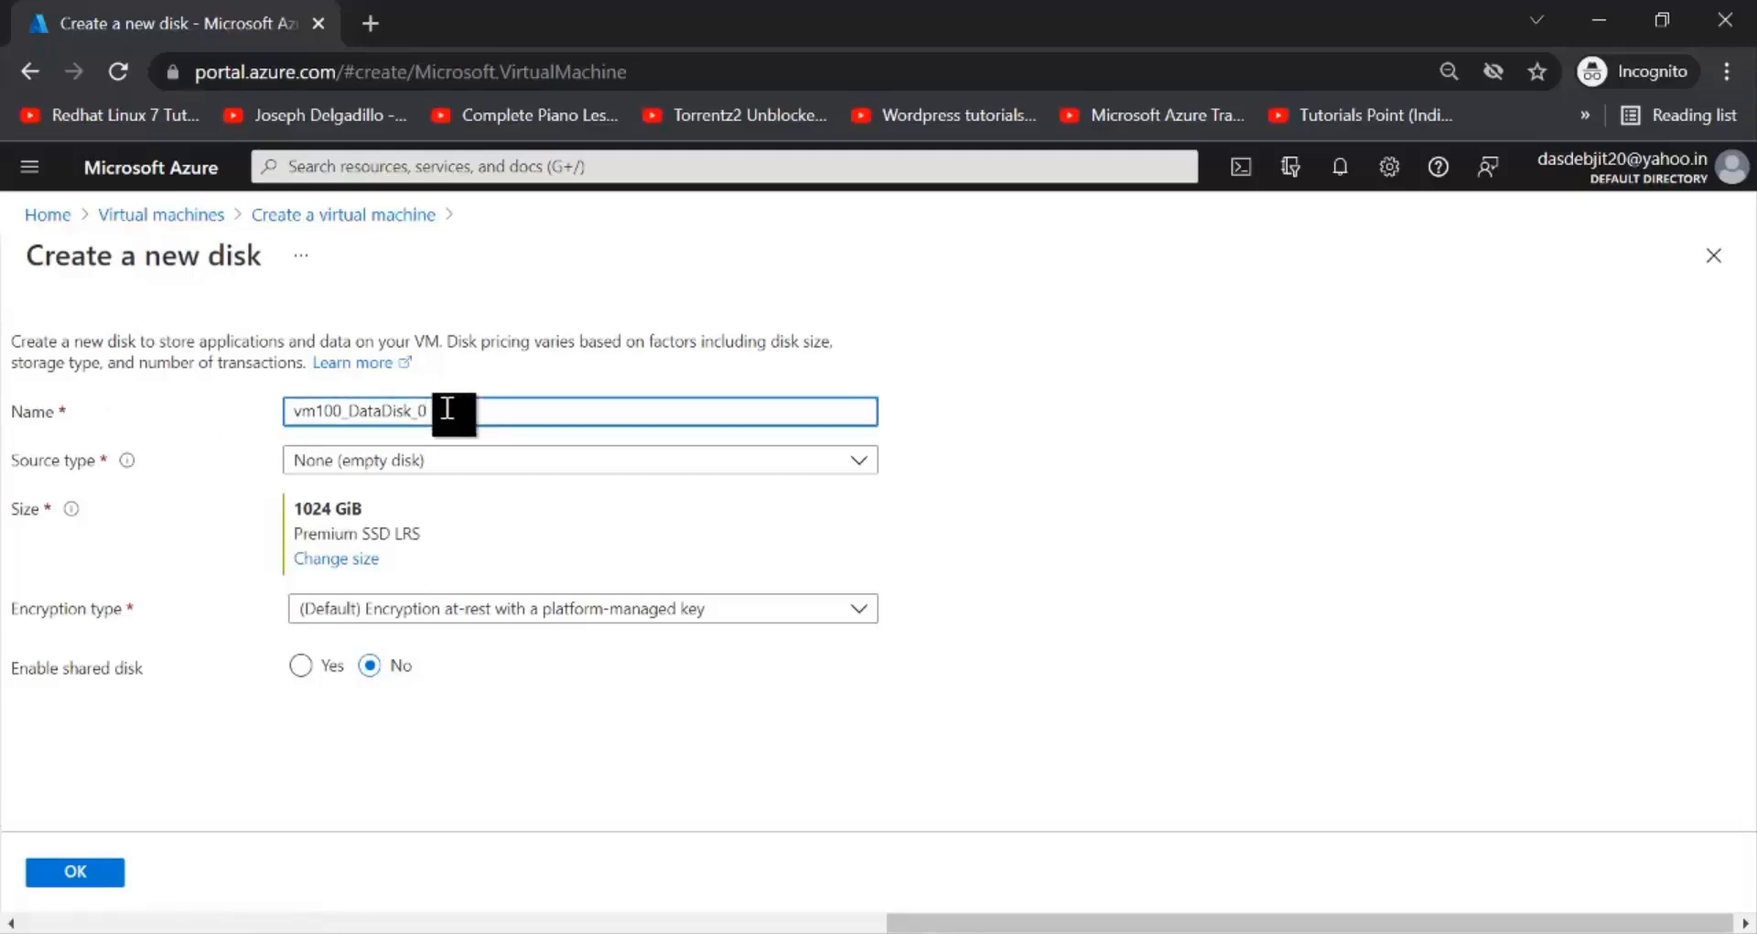
{"action": "key", "text": "BackSpace"}
{"action": "type", "text": "1"}
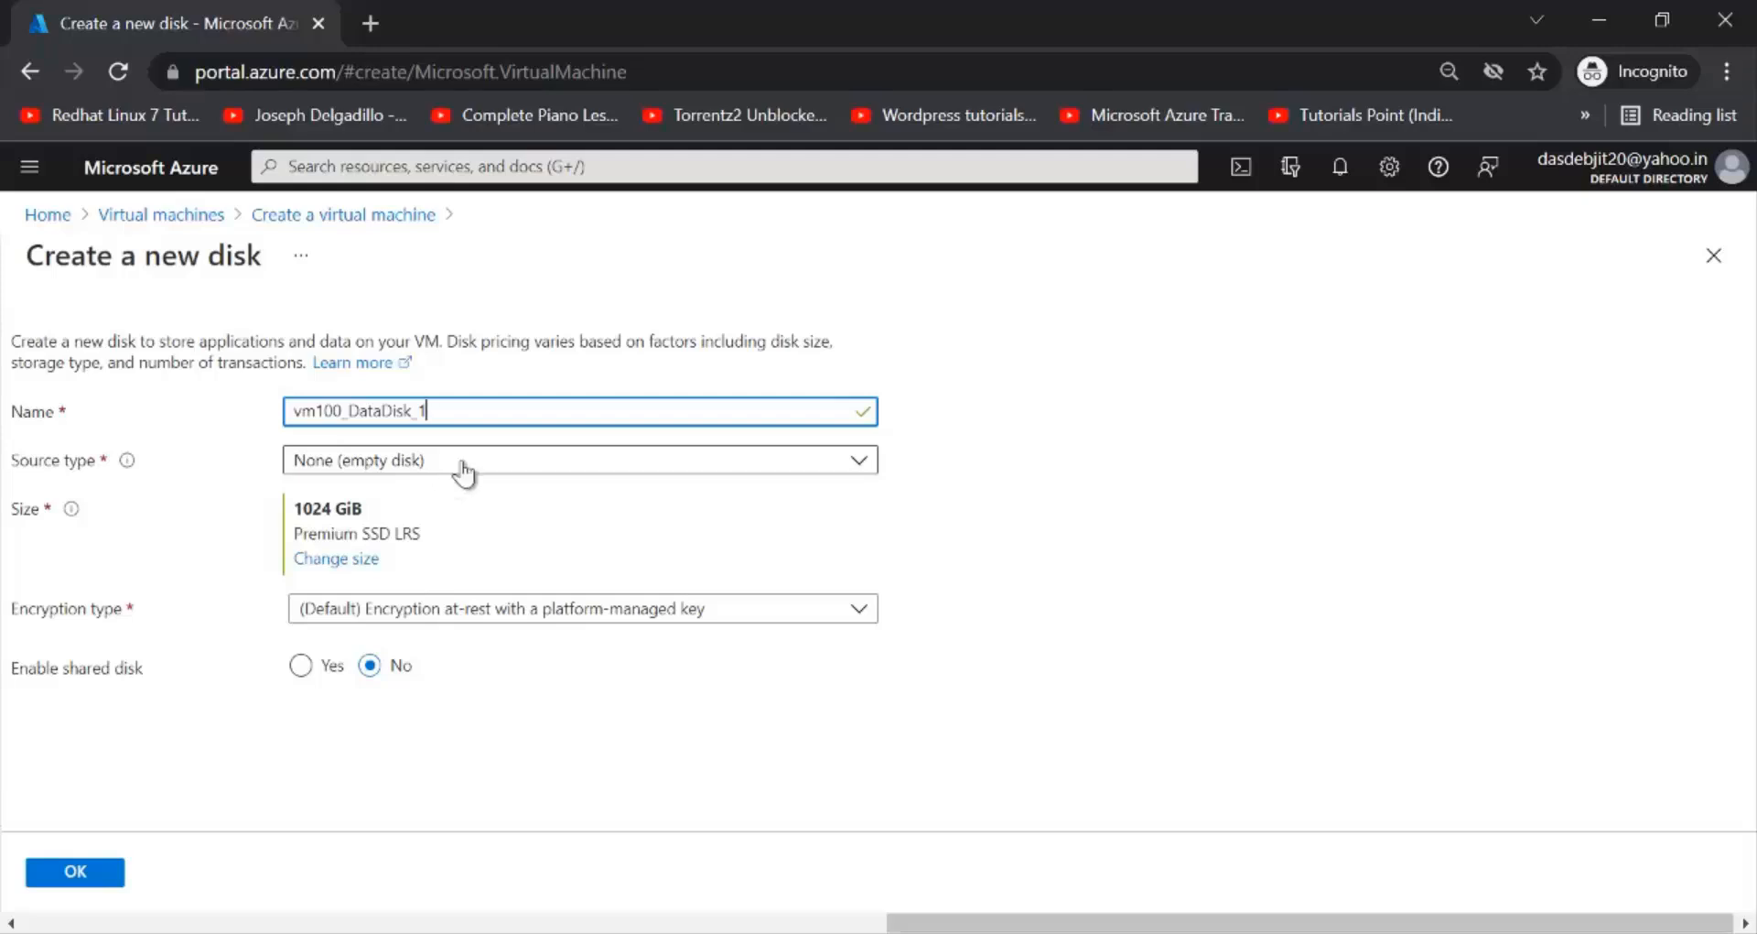
{"action": "left_click", "coordinate": [835, 463]}
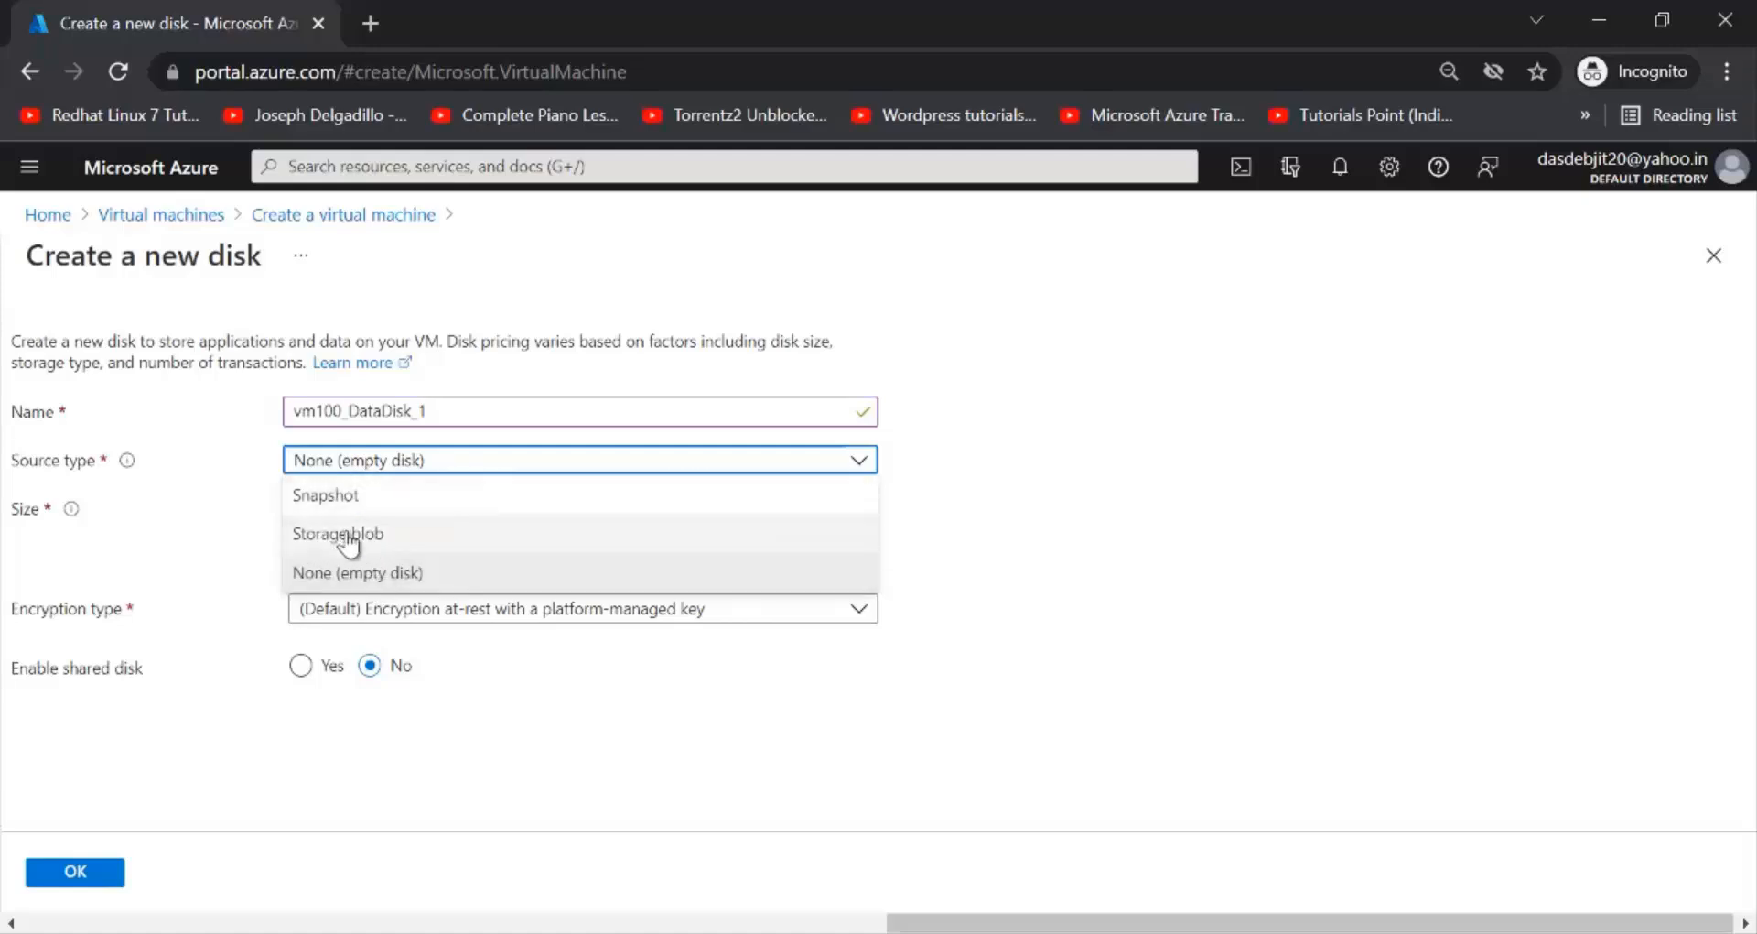
{"action": "left_click", "coordinate": [972, 456]}
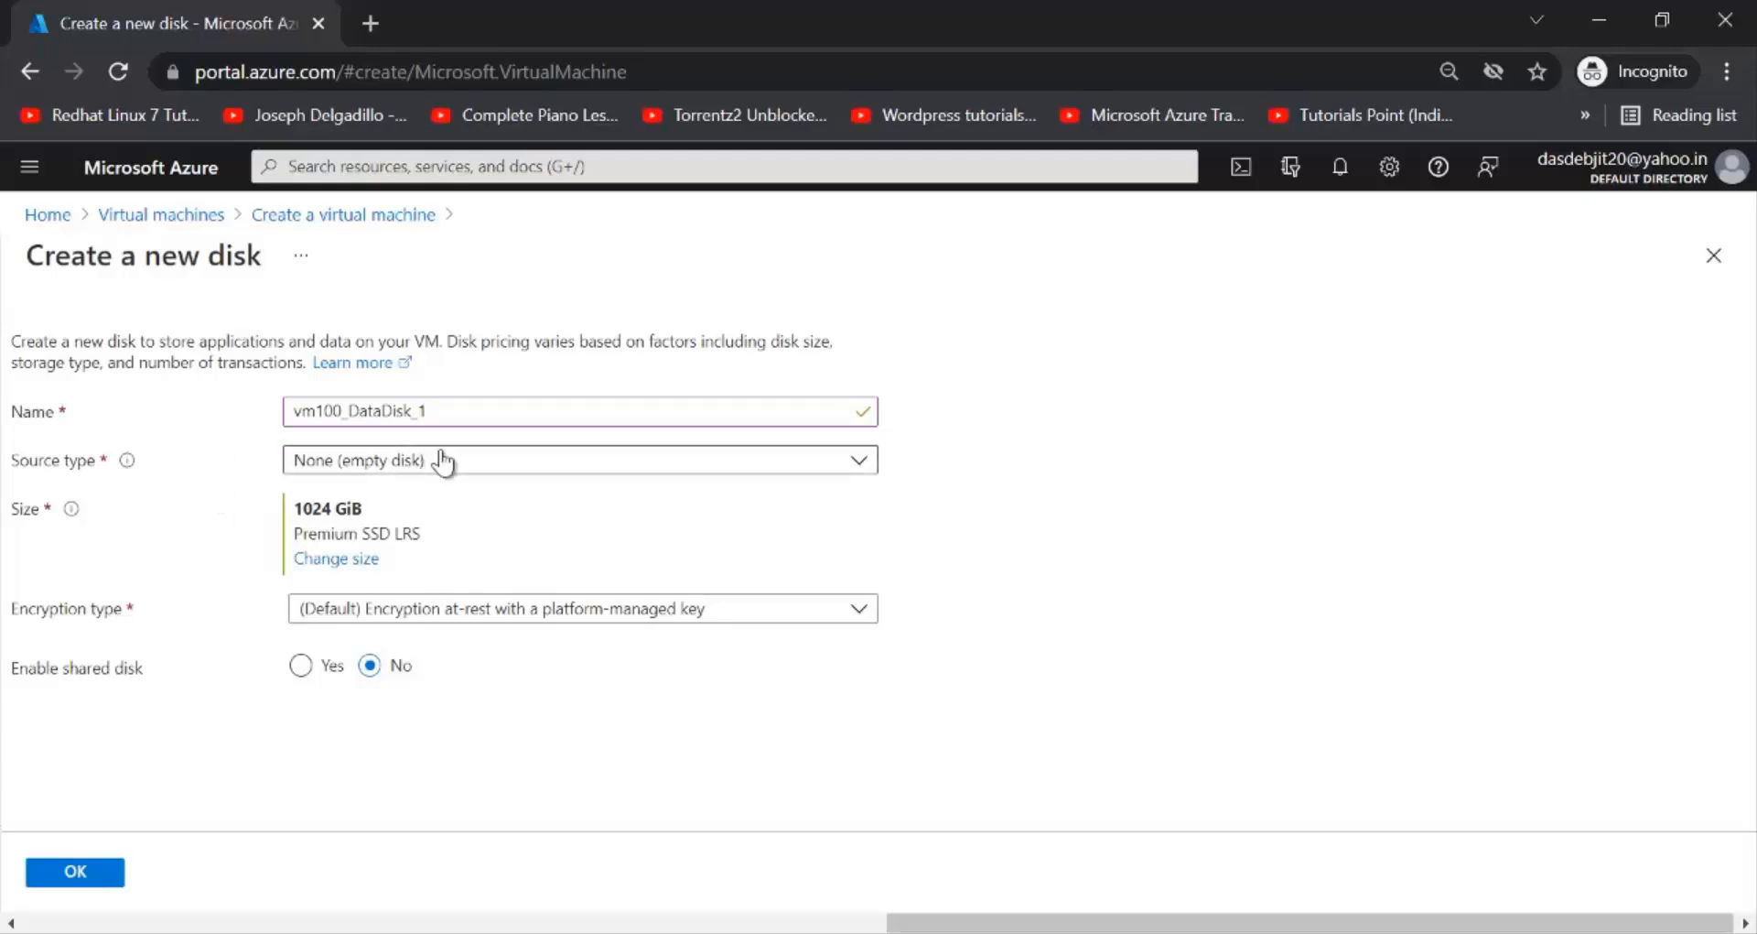
Set the new data disk to Standard SSD with locally-redundant storage and a size of 4 GiB.
{"action": "left_click", "coordinate": [339, 559]}
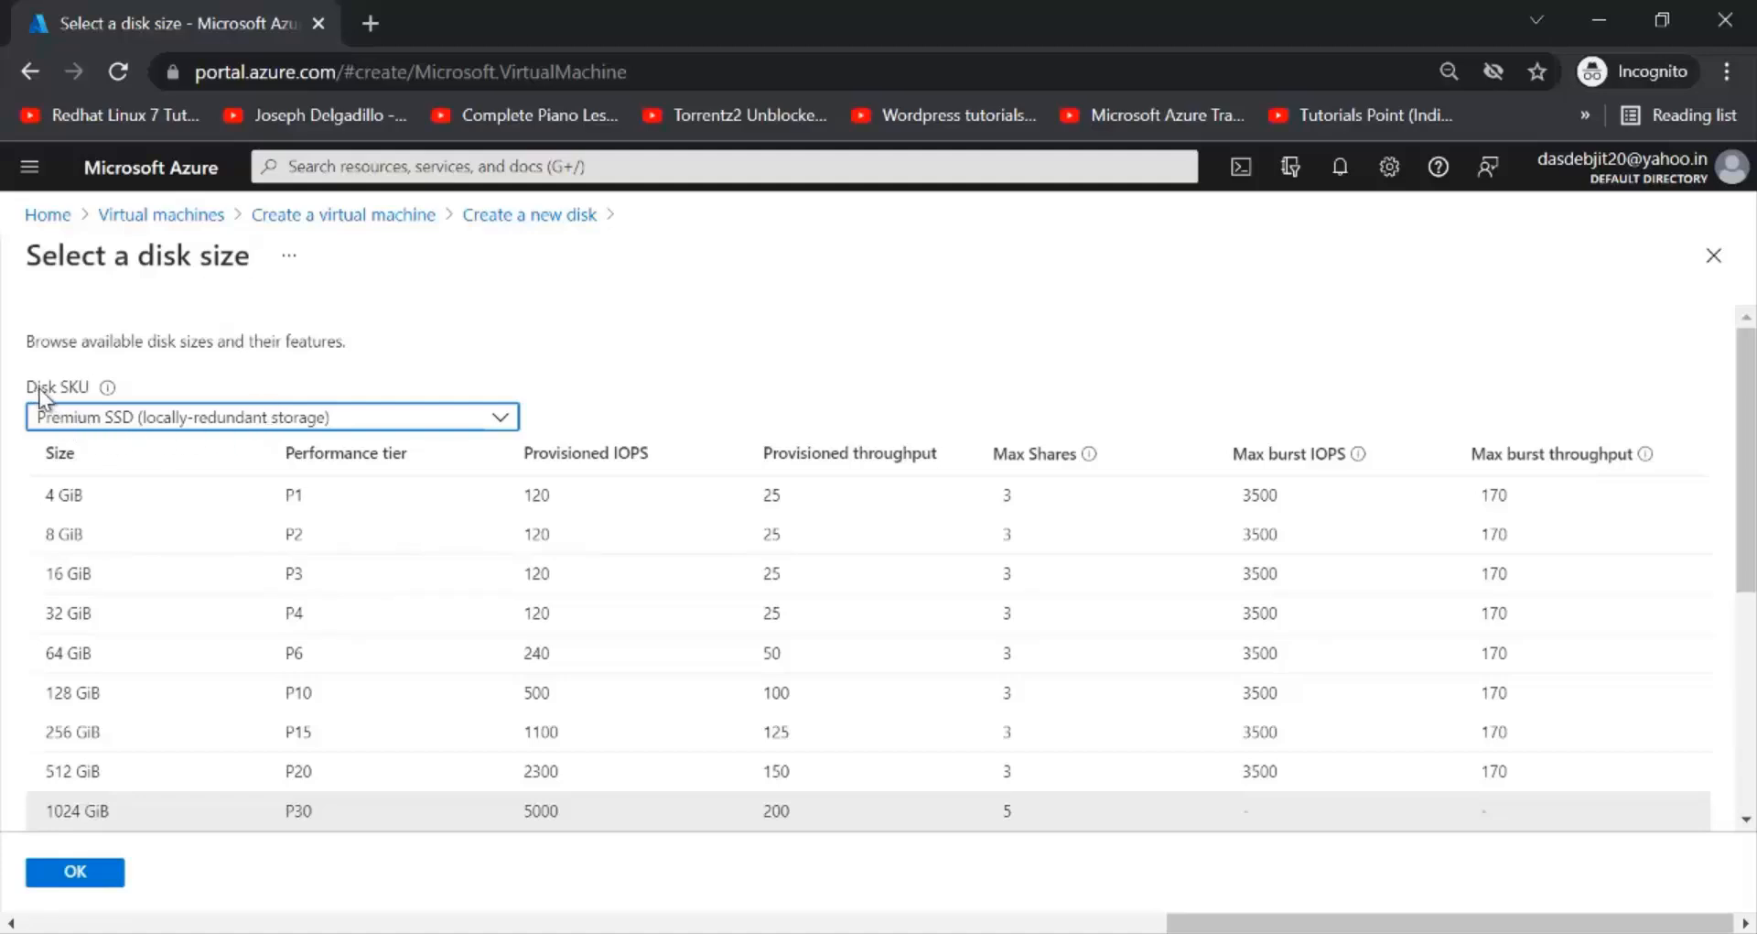
{"action": "mouse_move", "coordinate": [96, 396]}
{"action": "left_click", "coordinate": [501, 419]}
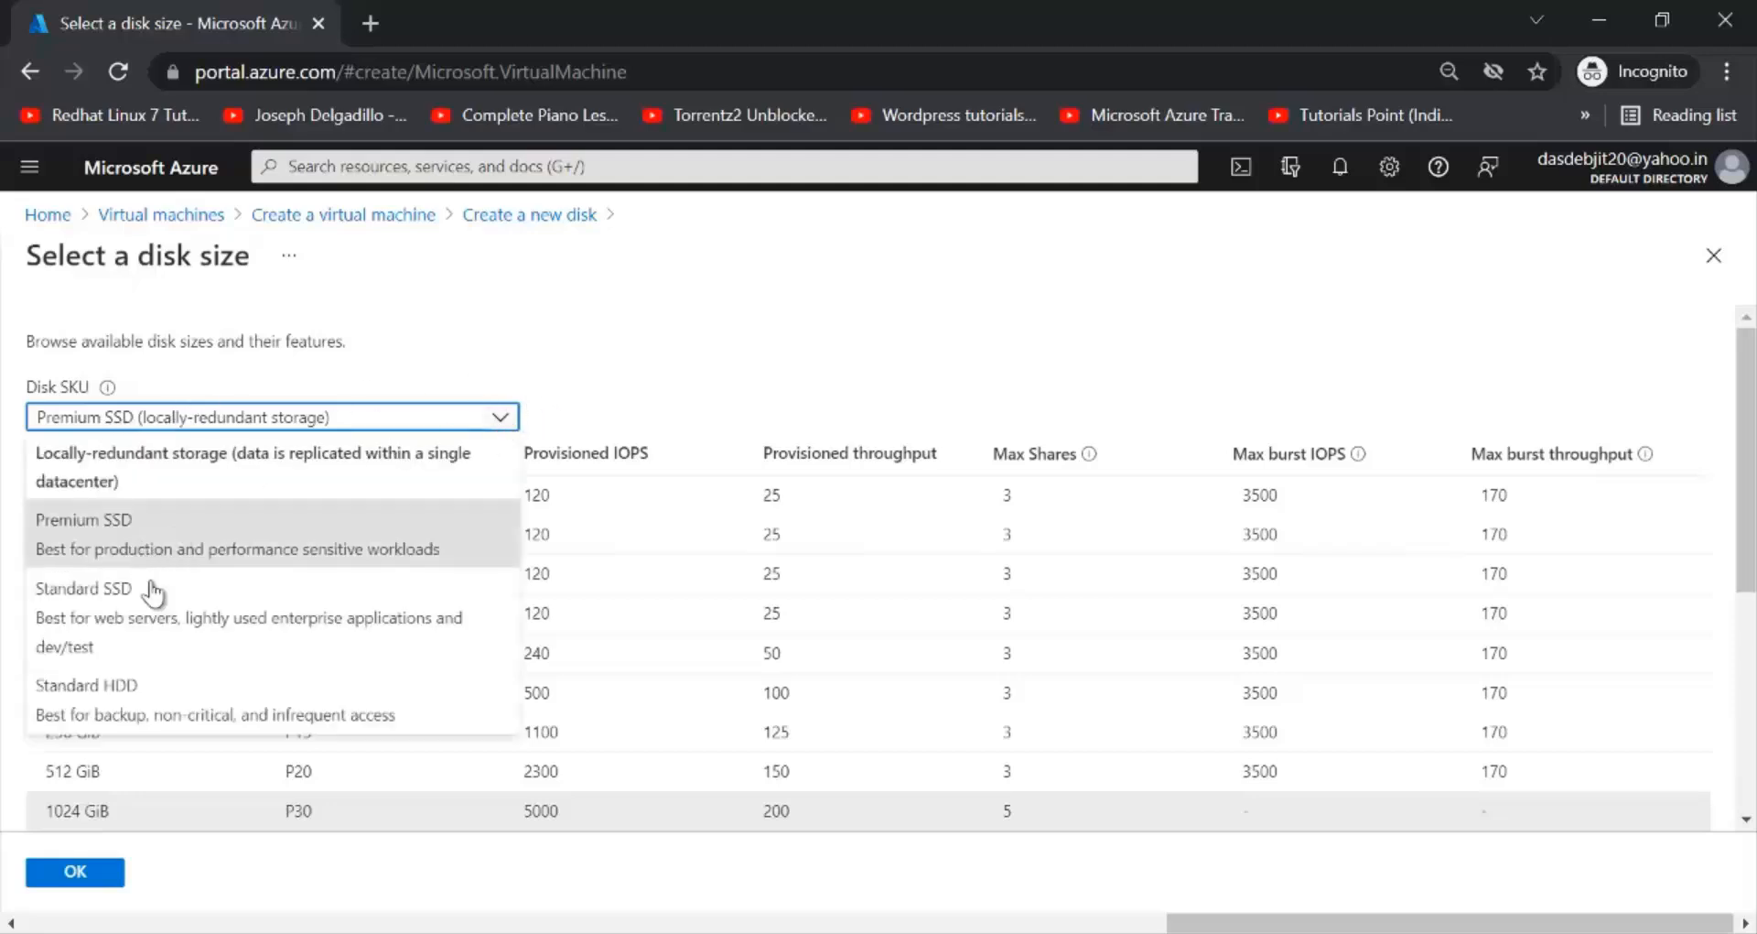
{"action": "left_click", "coordinate": [130, 699]}
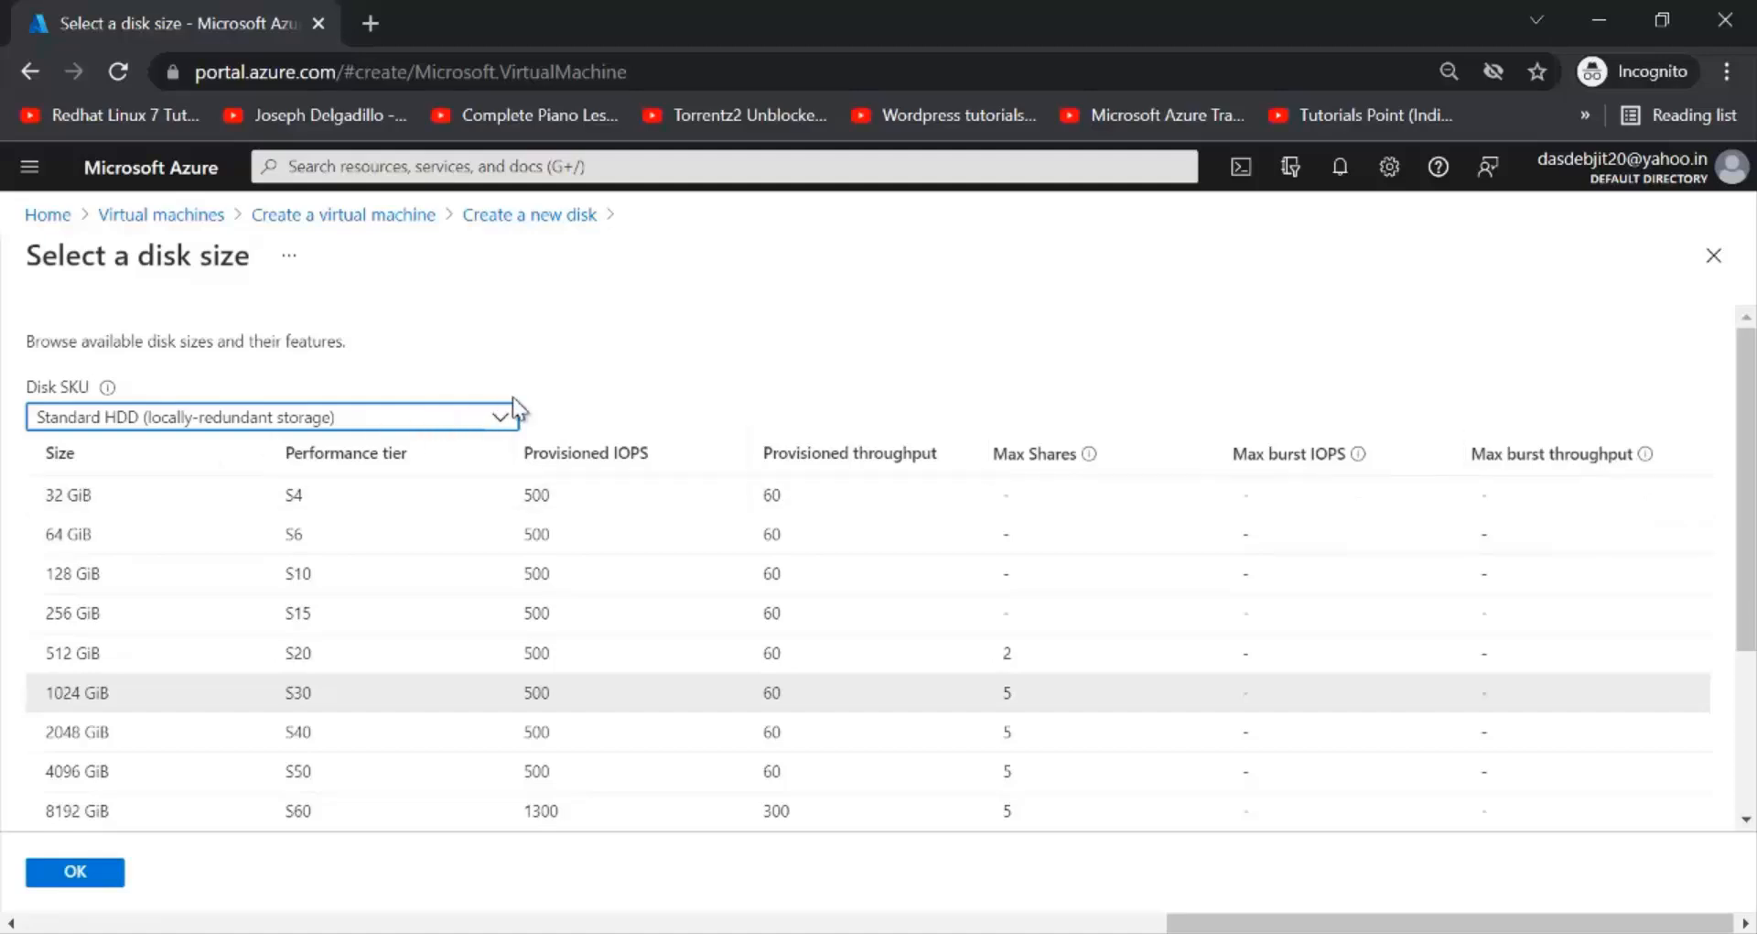
{"action": "left_click", "coordinate": [501, 419]}
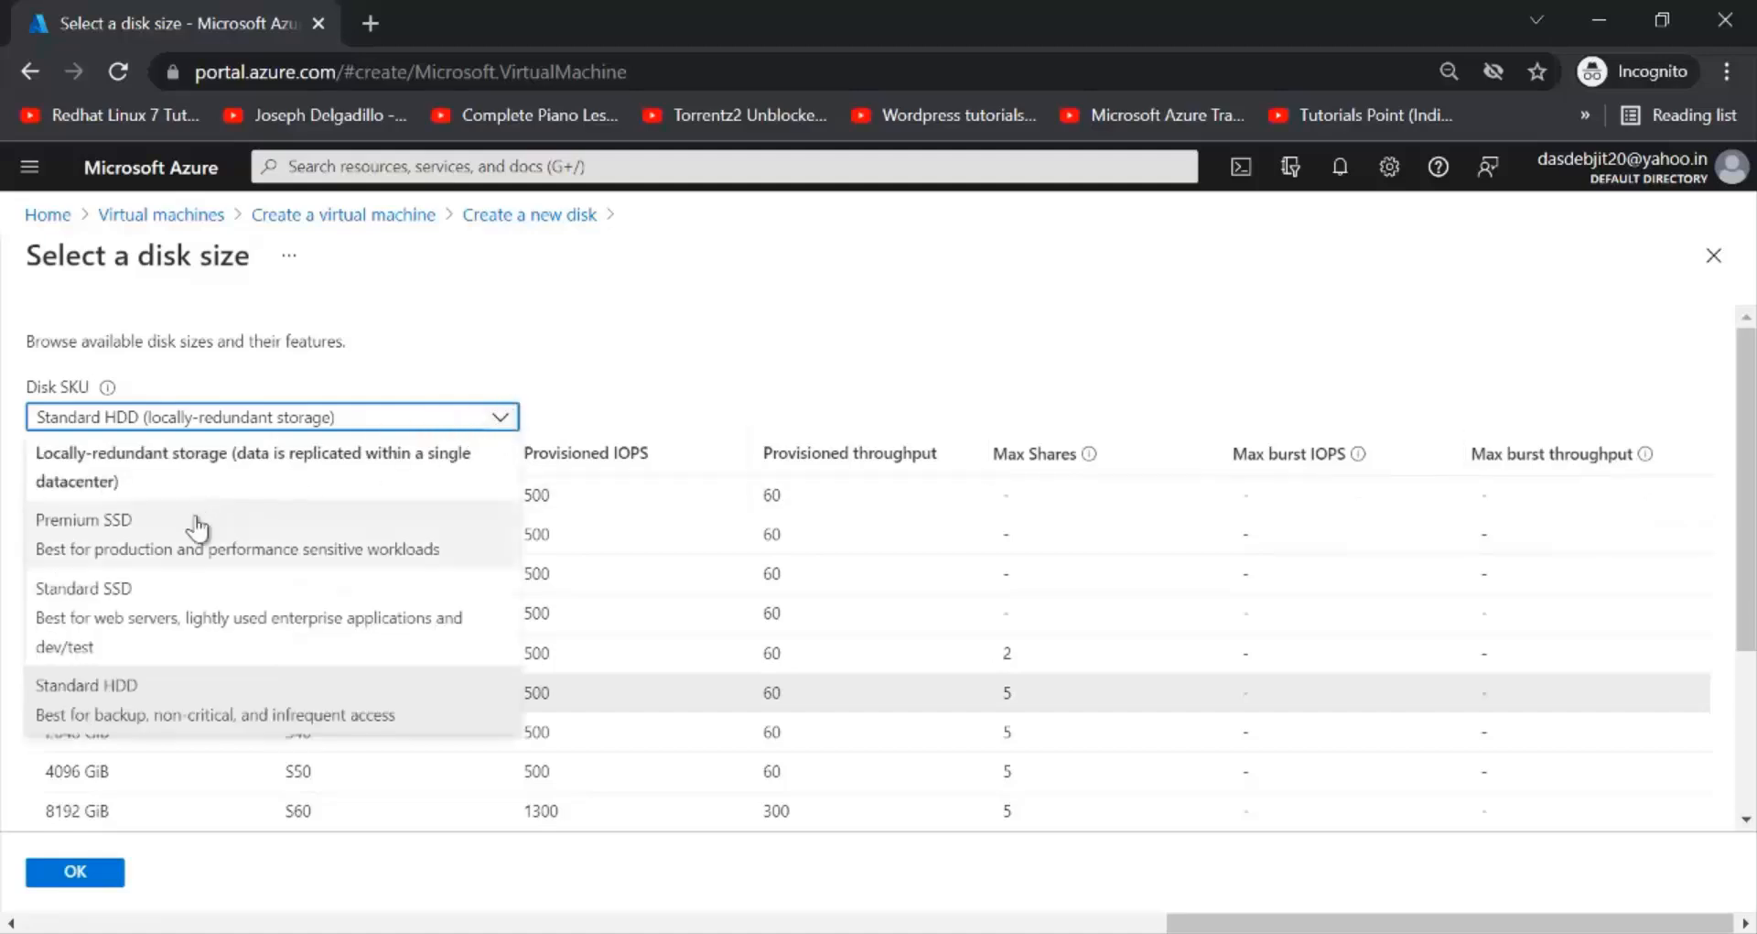
{"action": "left_click", "coordinate": [108, 615]}
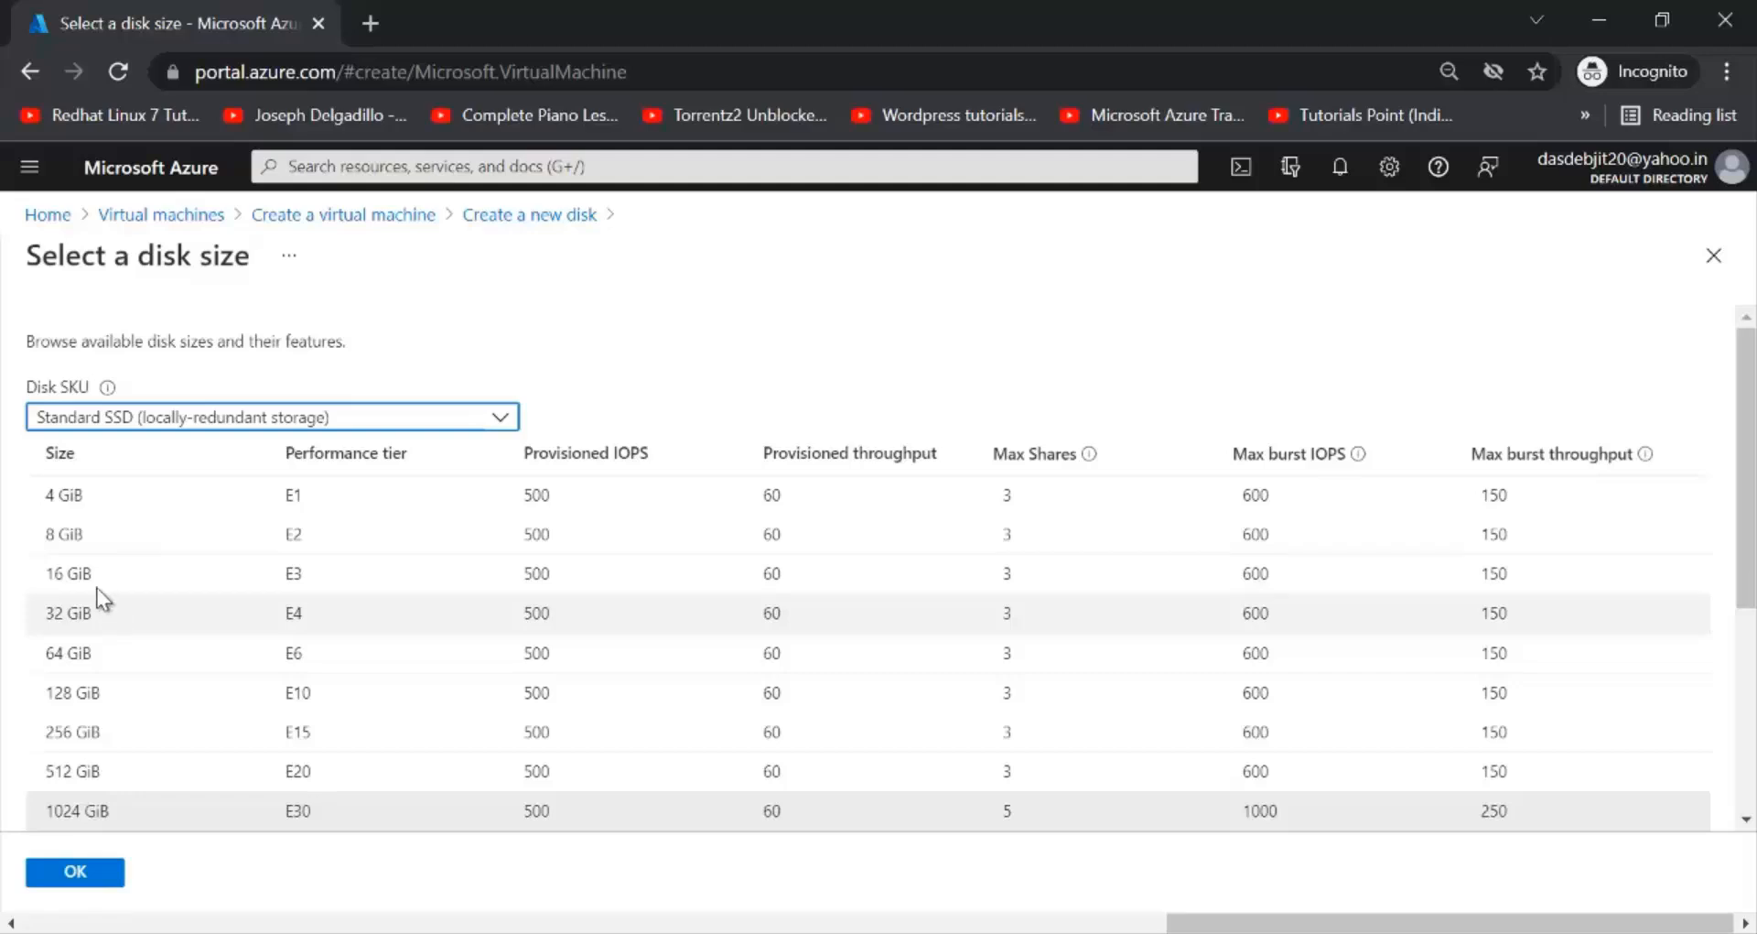
{"action": "left_click", "coordinate": [113, 496]}
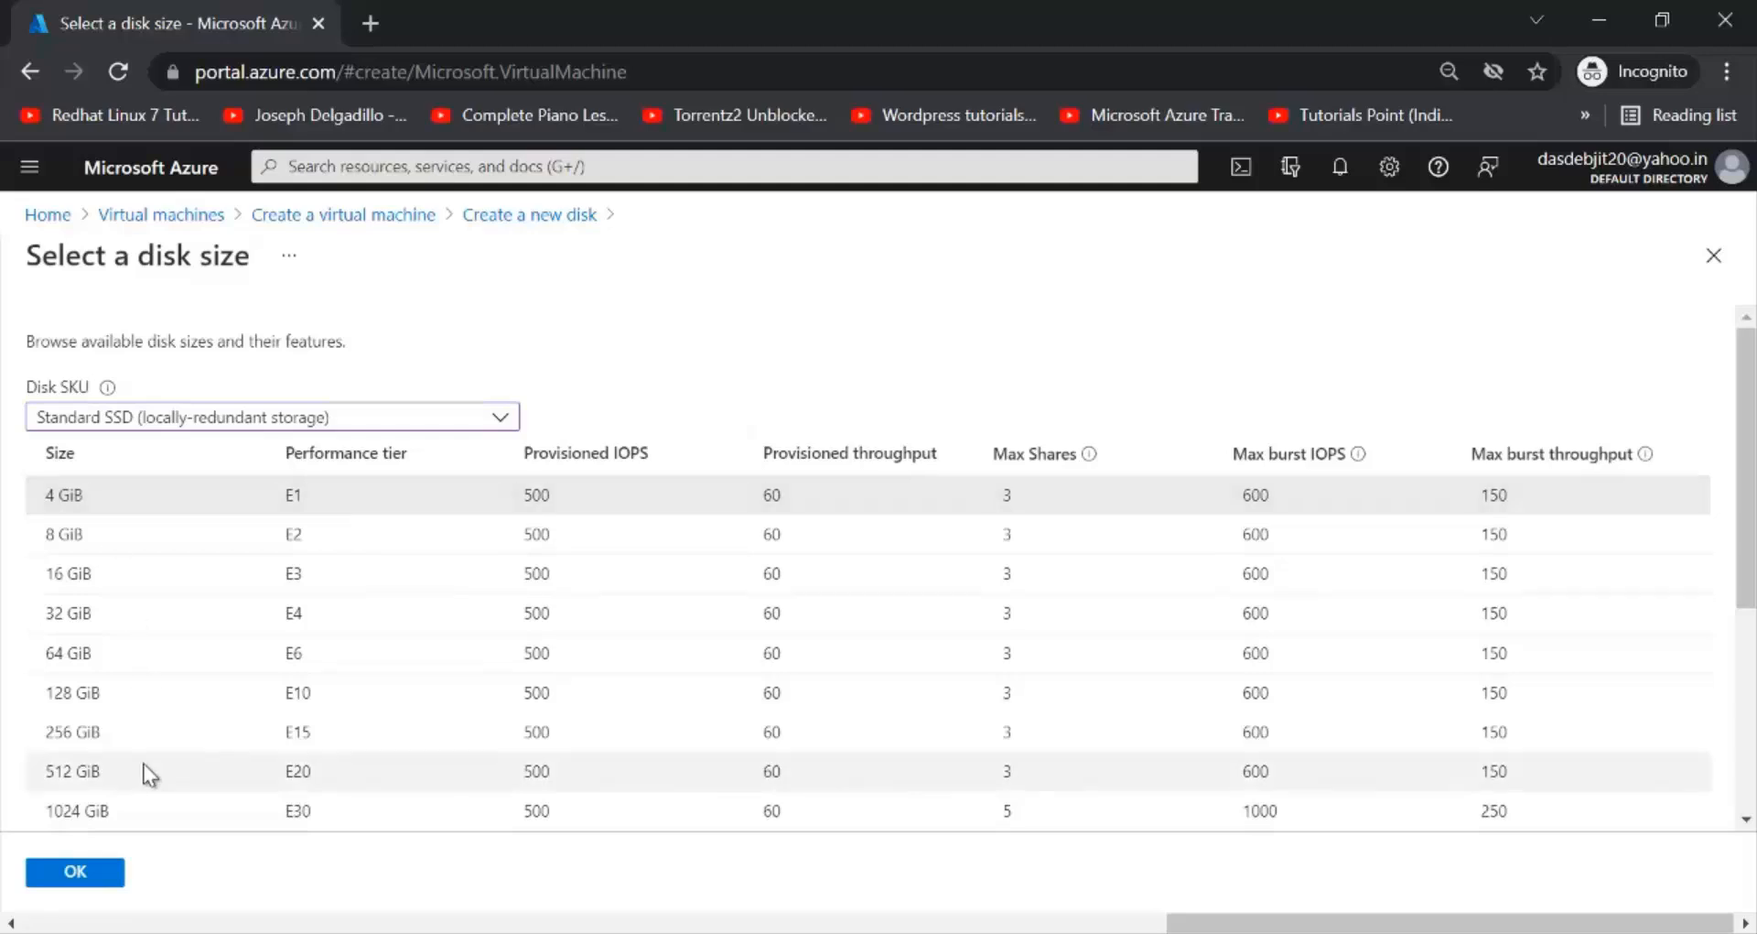
{"action": "left_click", "coordinate": [93, 880]}
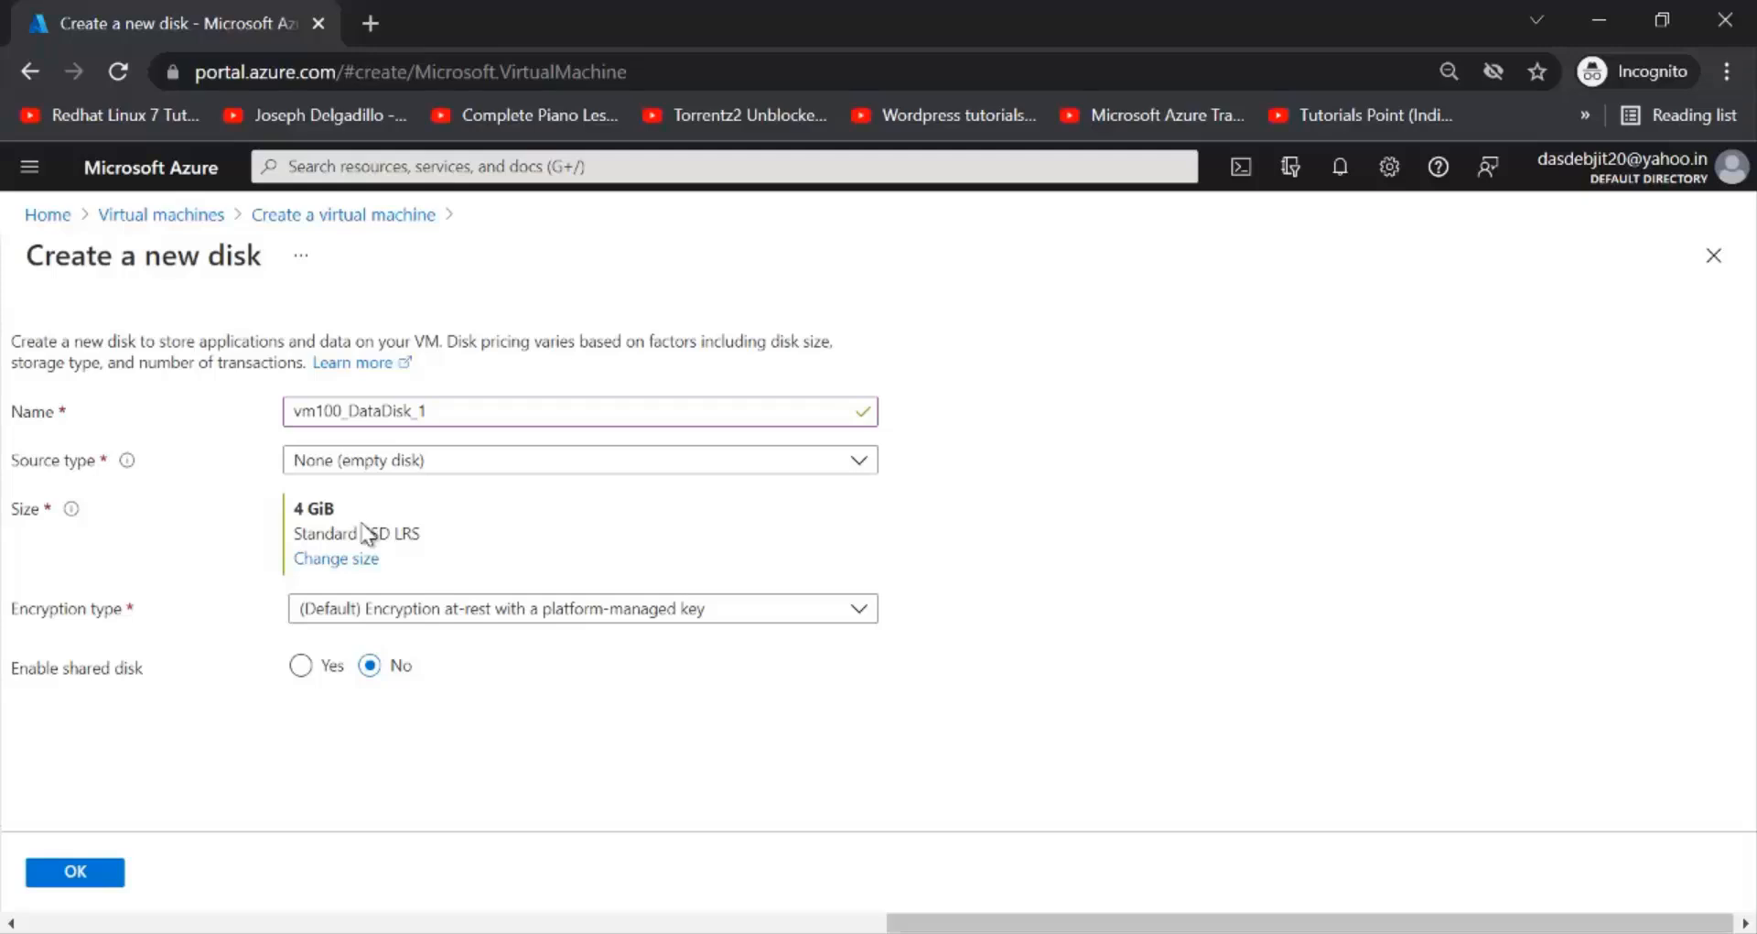
Review the available Standard SSD sizes, keep 4 GiB, and add the new data disk to the virtual machine.
{"action": "left_click", "coordinate": [336, 559]}
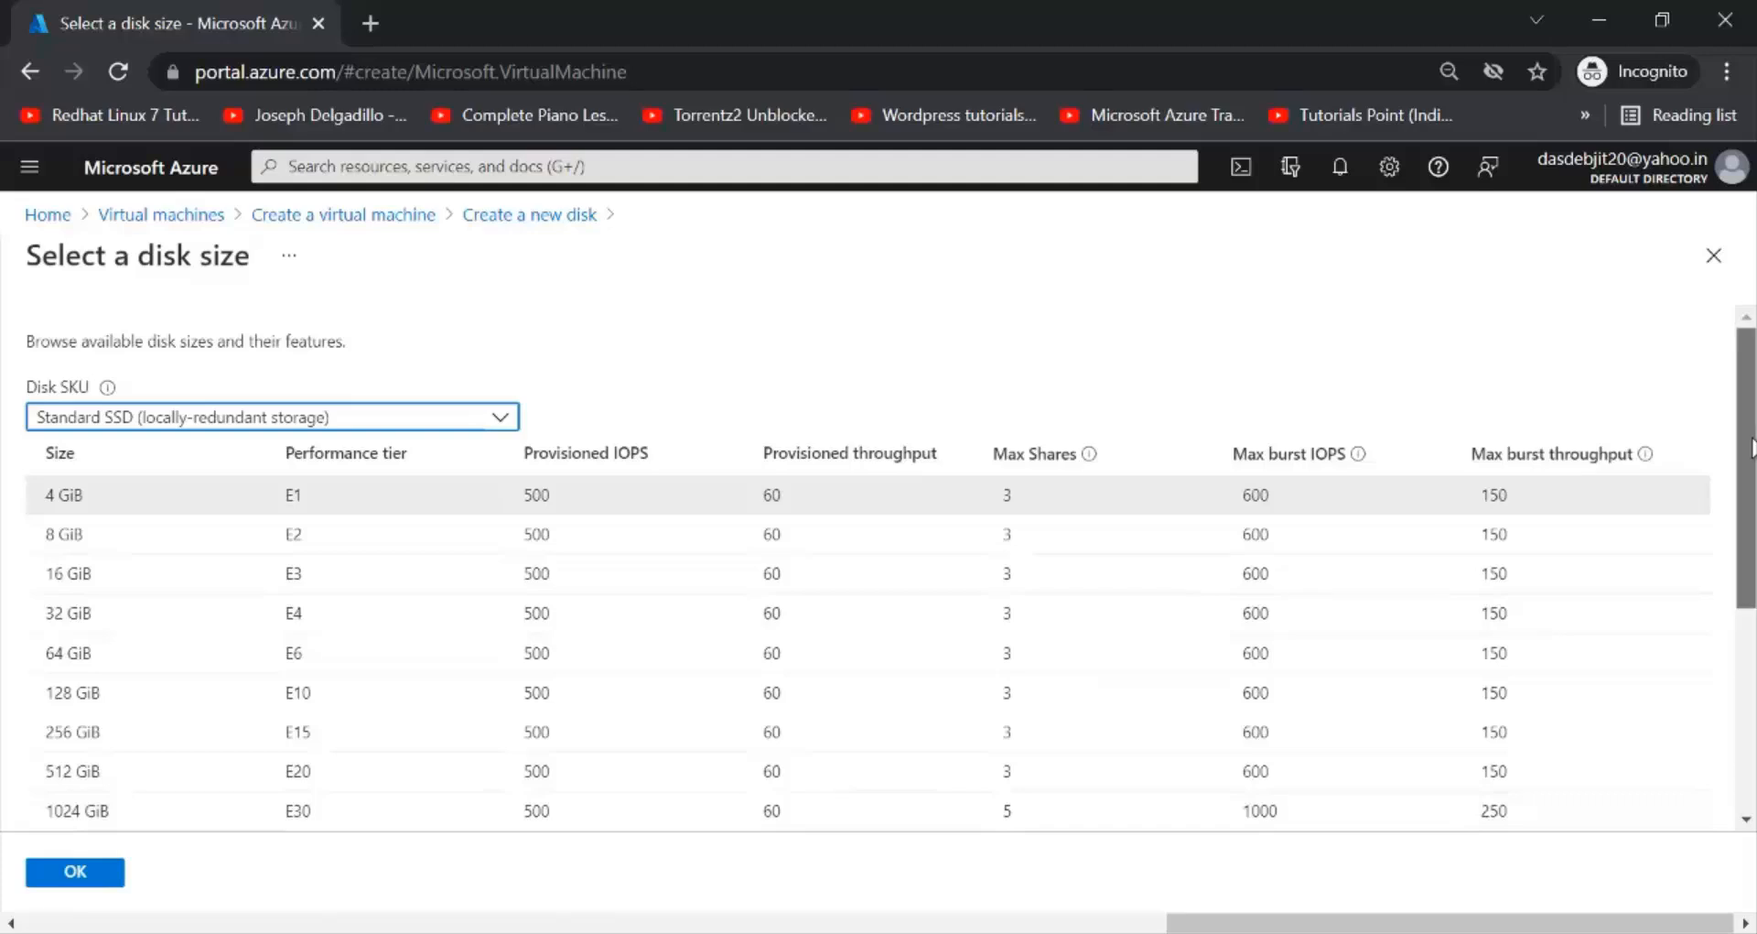
{"action": "scroll", "coordinate": [1702, 595], "scroll_direction": "down", "scroll_amount": 3}
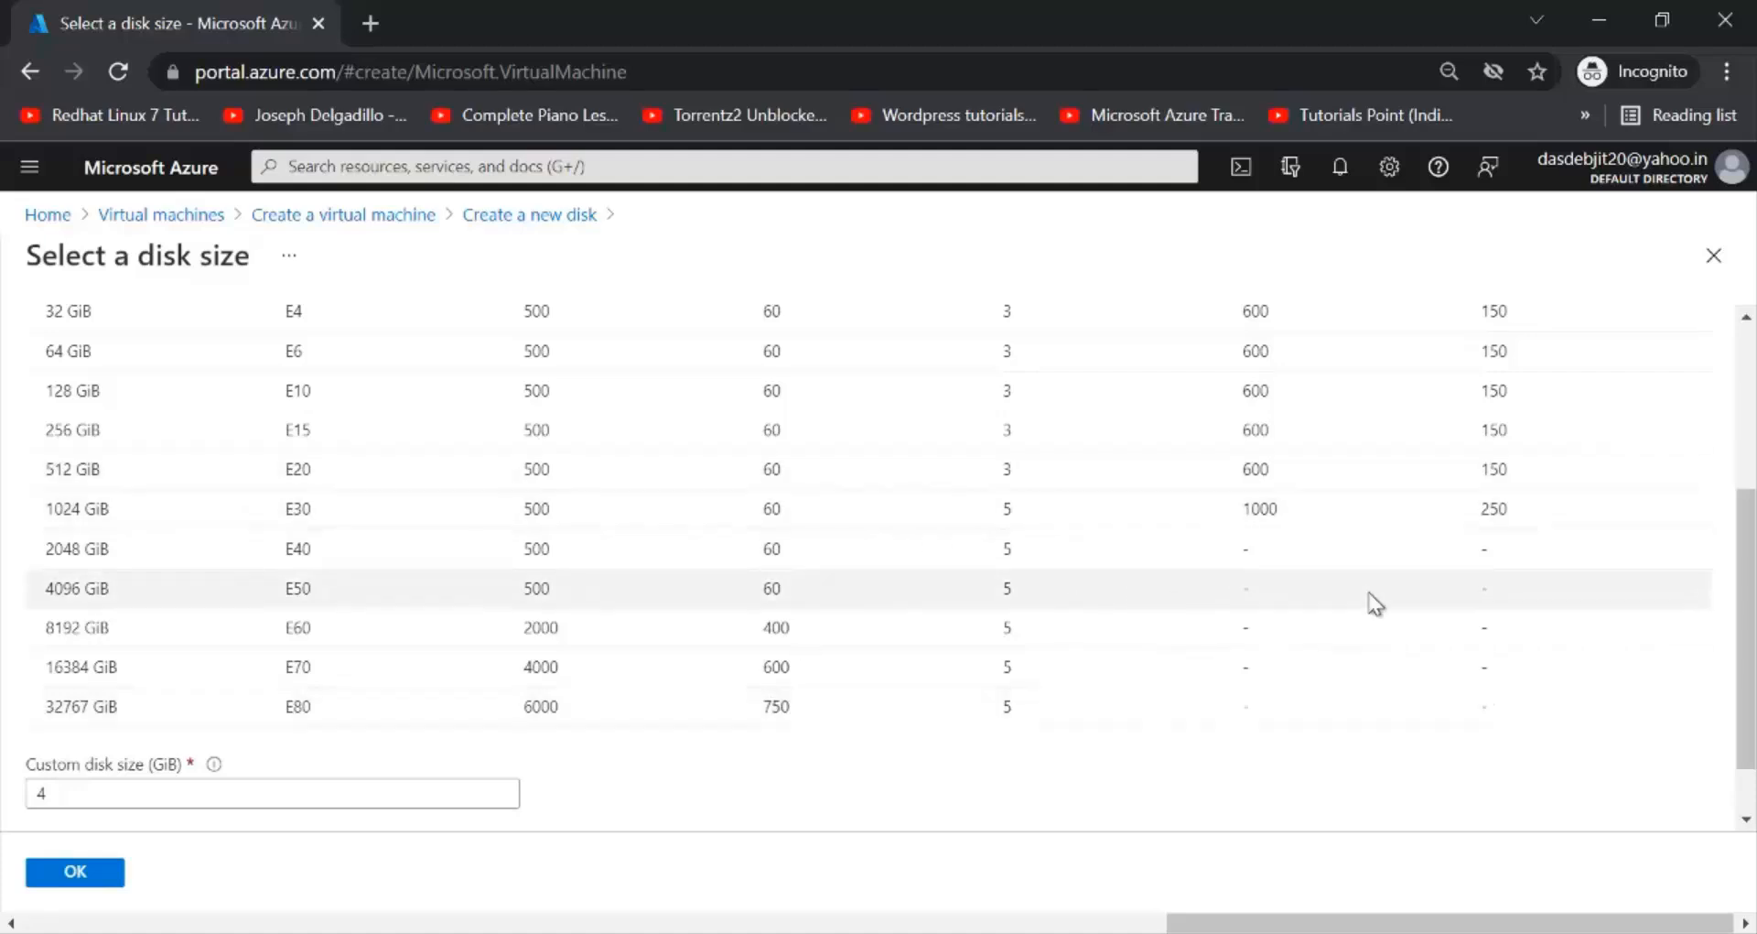
{"action": "key", "text": "Return"}
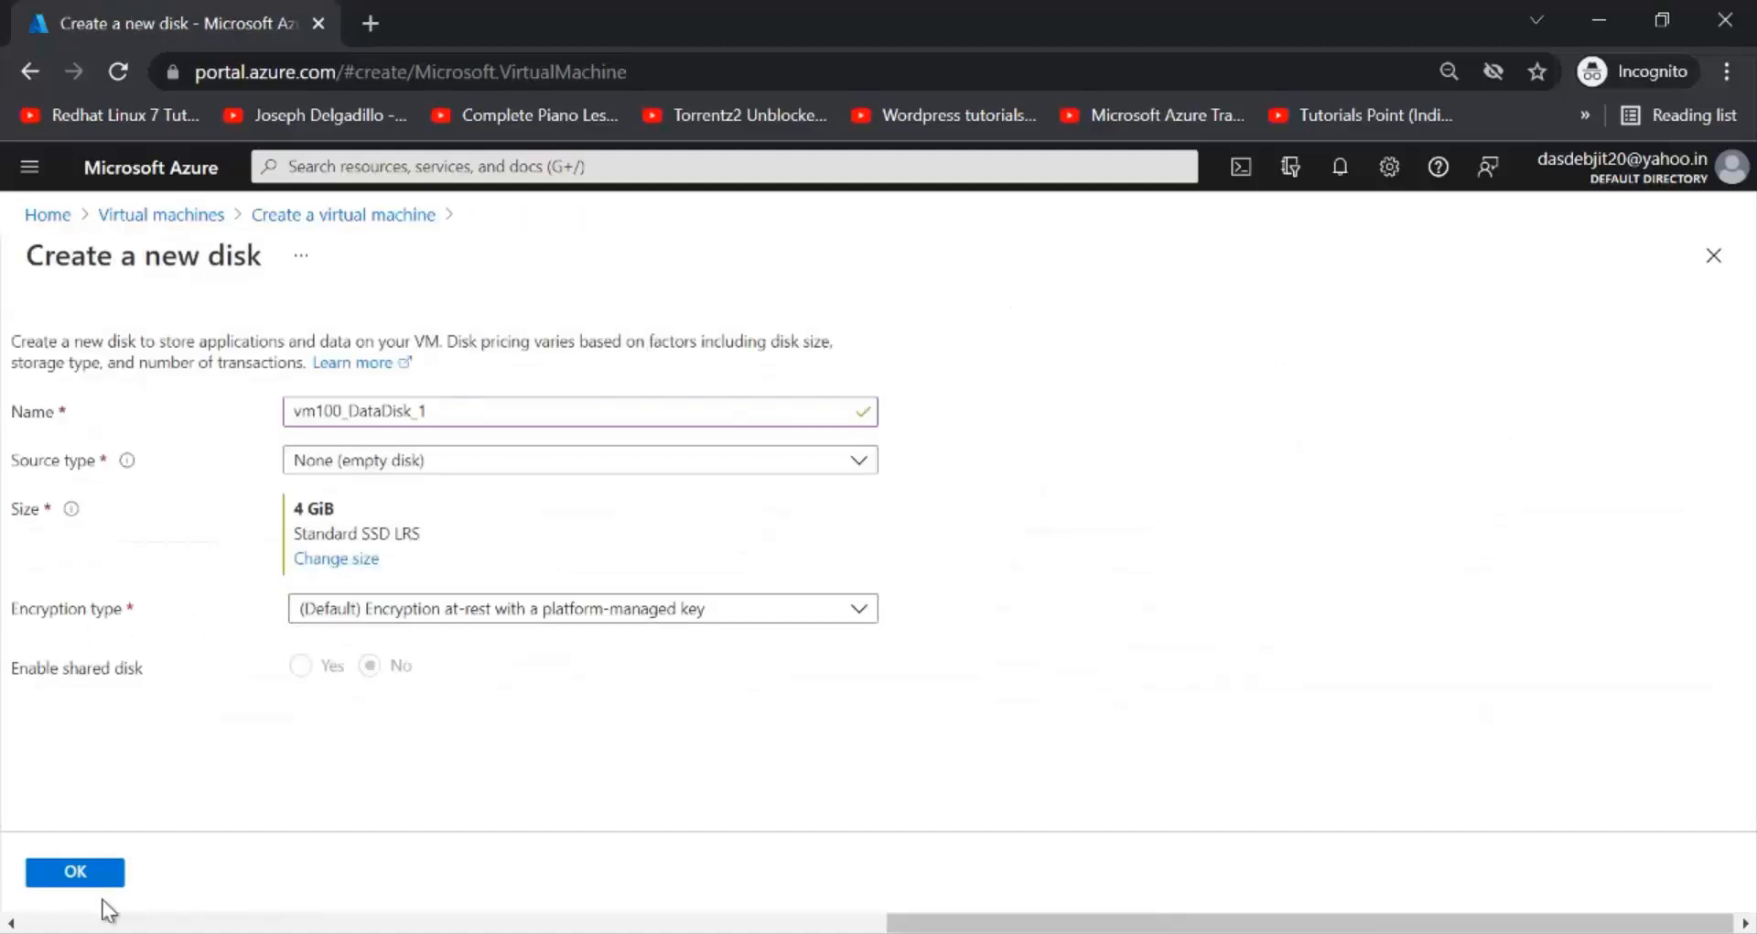
{"action": "left_click", "coordinate": [82, 874]}
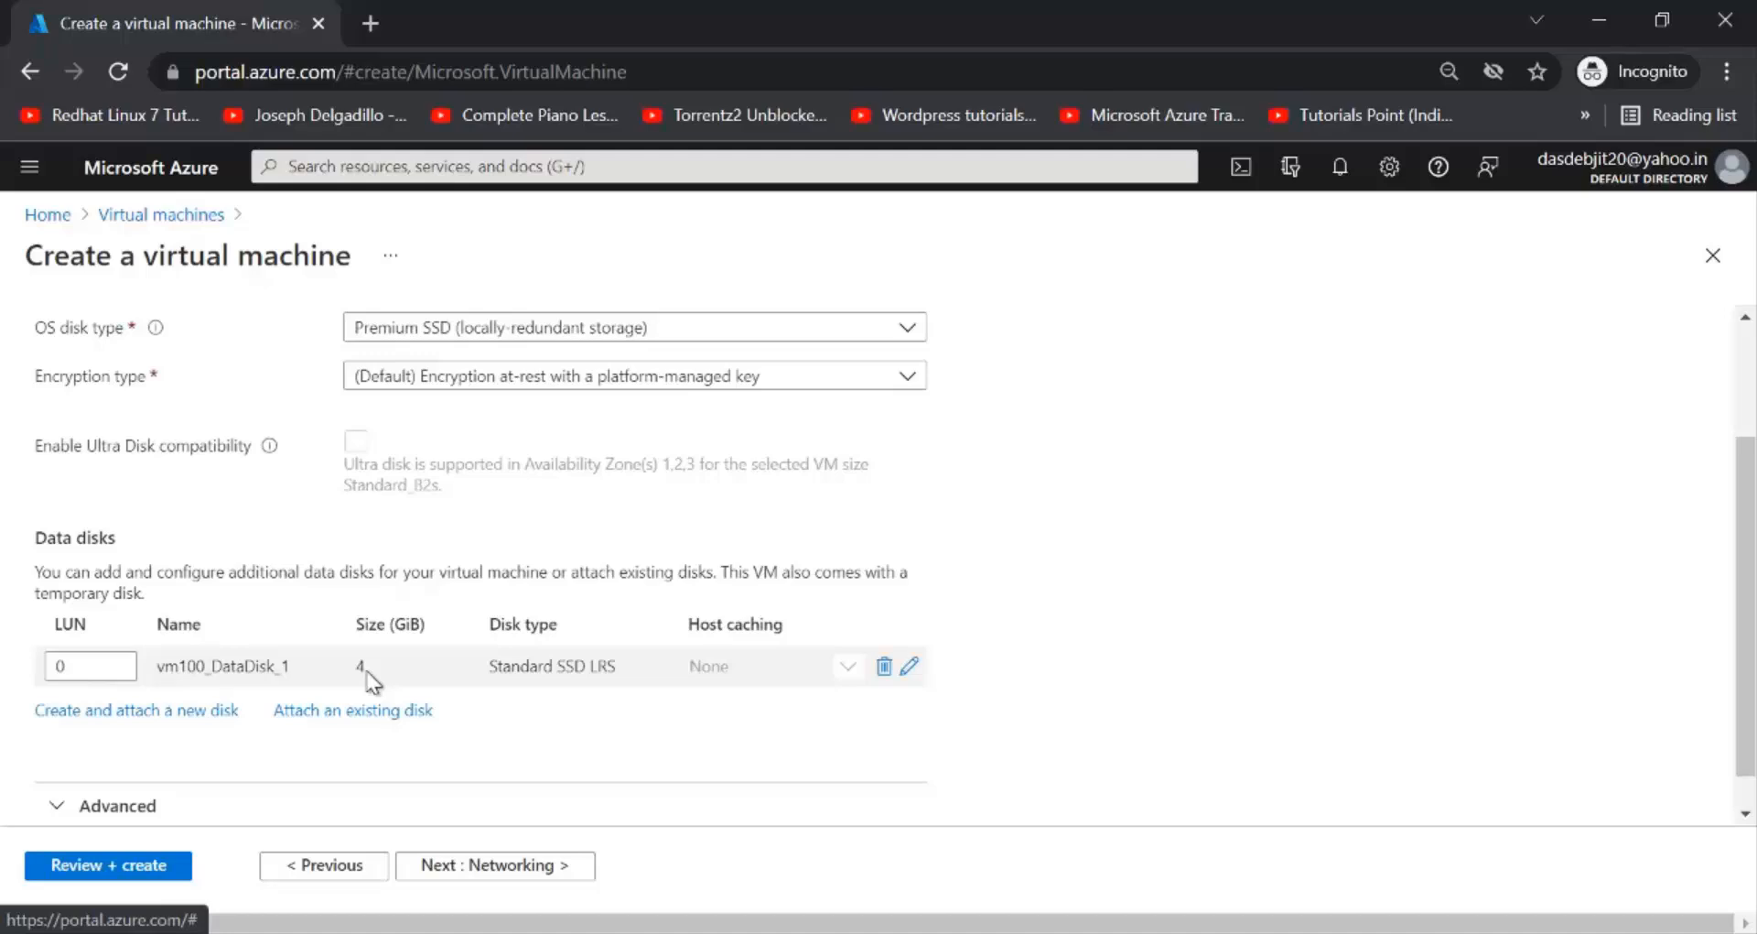
Disable boot diagnostics with the default networking settings kept, and create the virtual machine.
{"action": "left_click", "coordinate": [555, 866]}
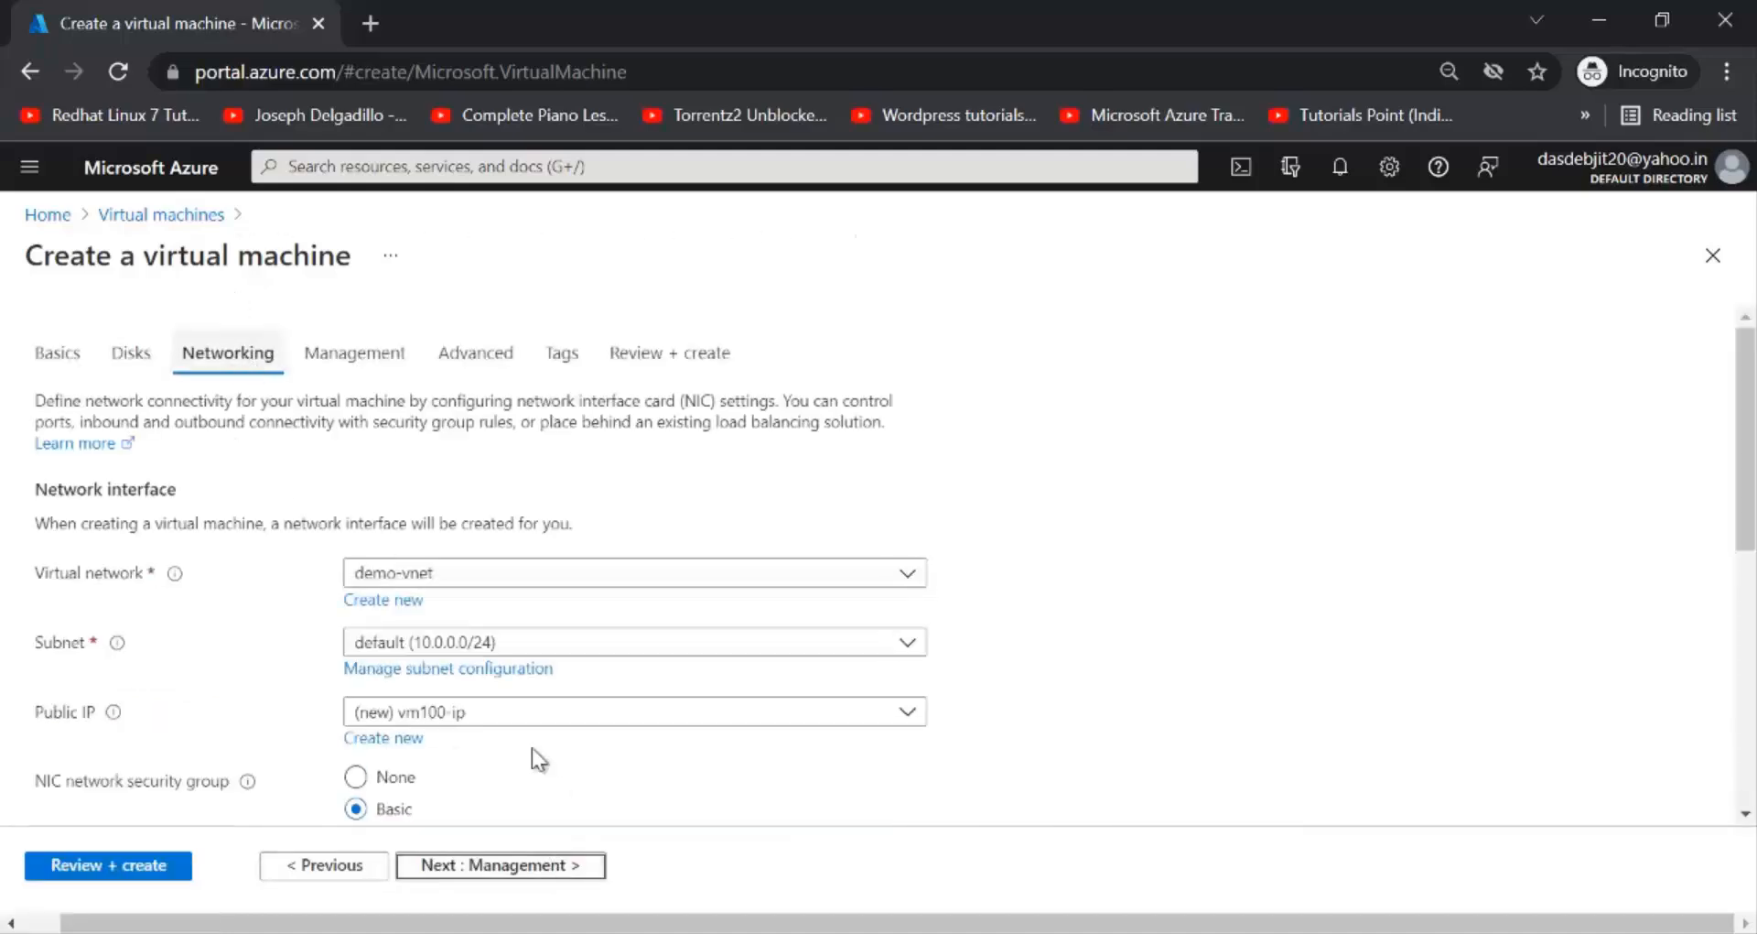
{"action": "left_click", "coordinate": [540, 865]}
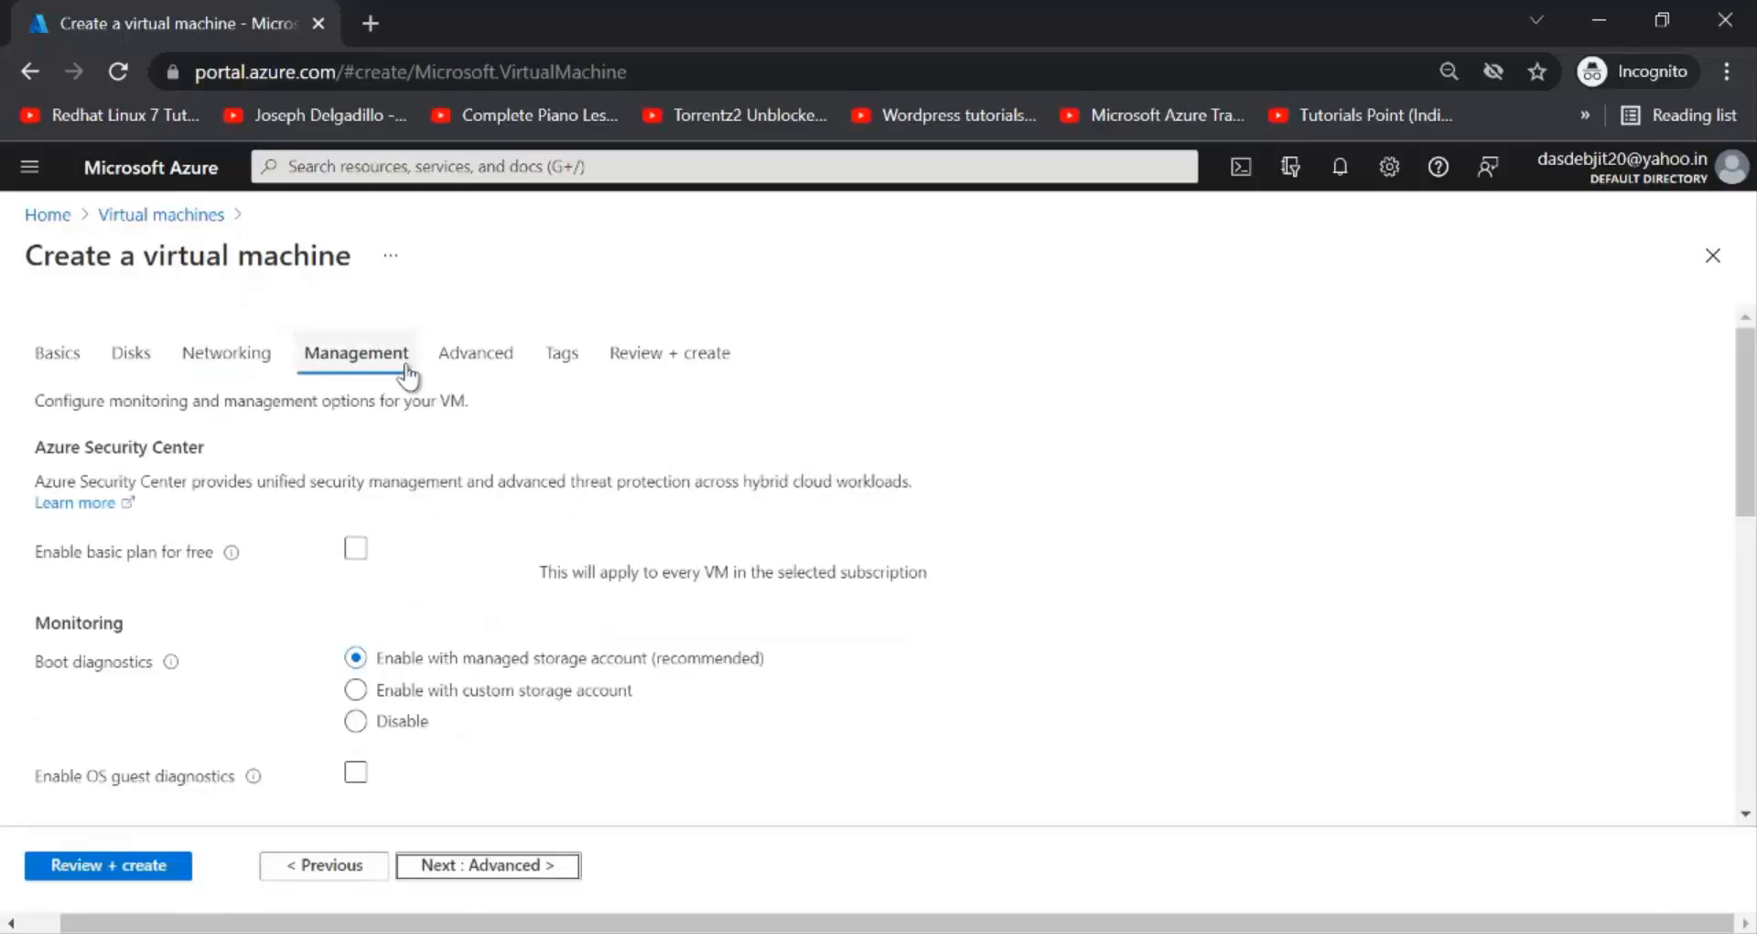
{"action": "left_click", "coordinate": [356, 729]}
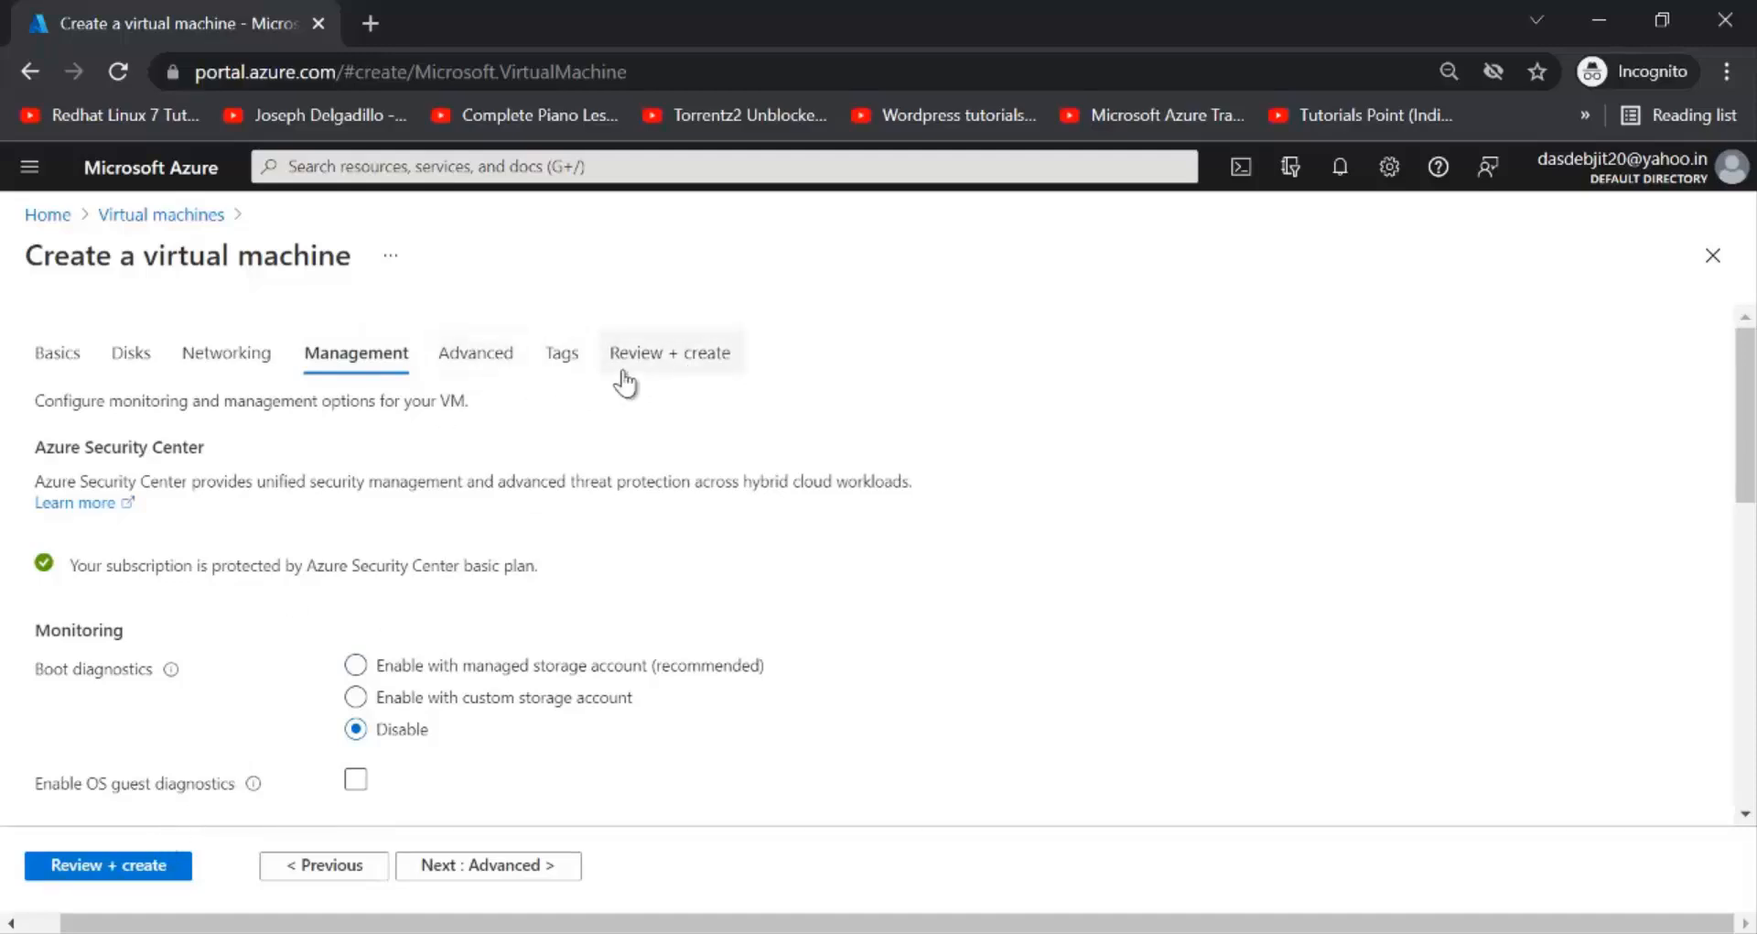
{"action": "left_click", "coordinate": [64, 865]}
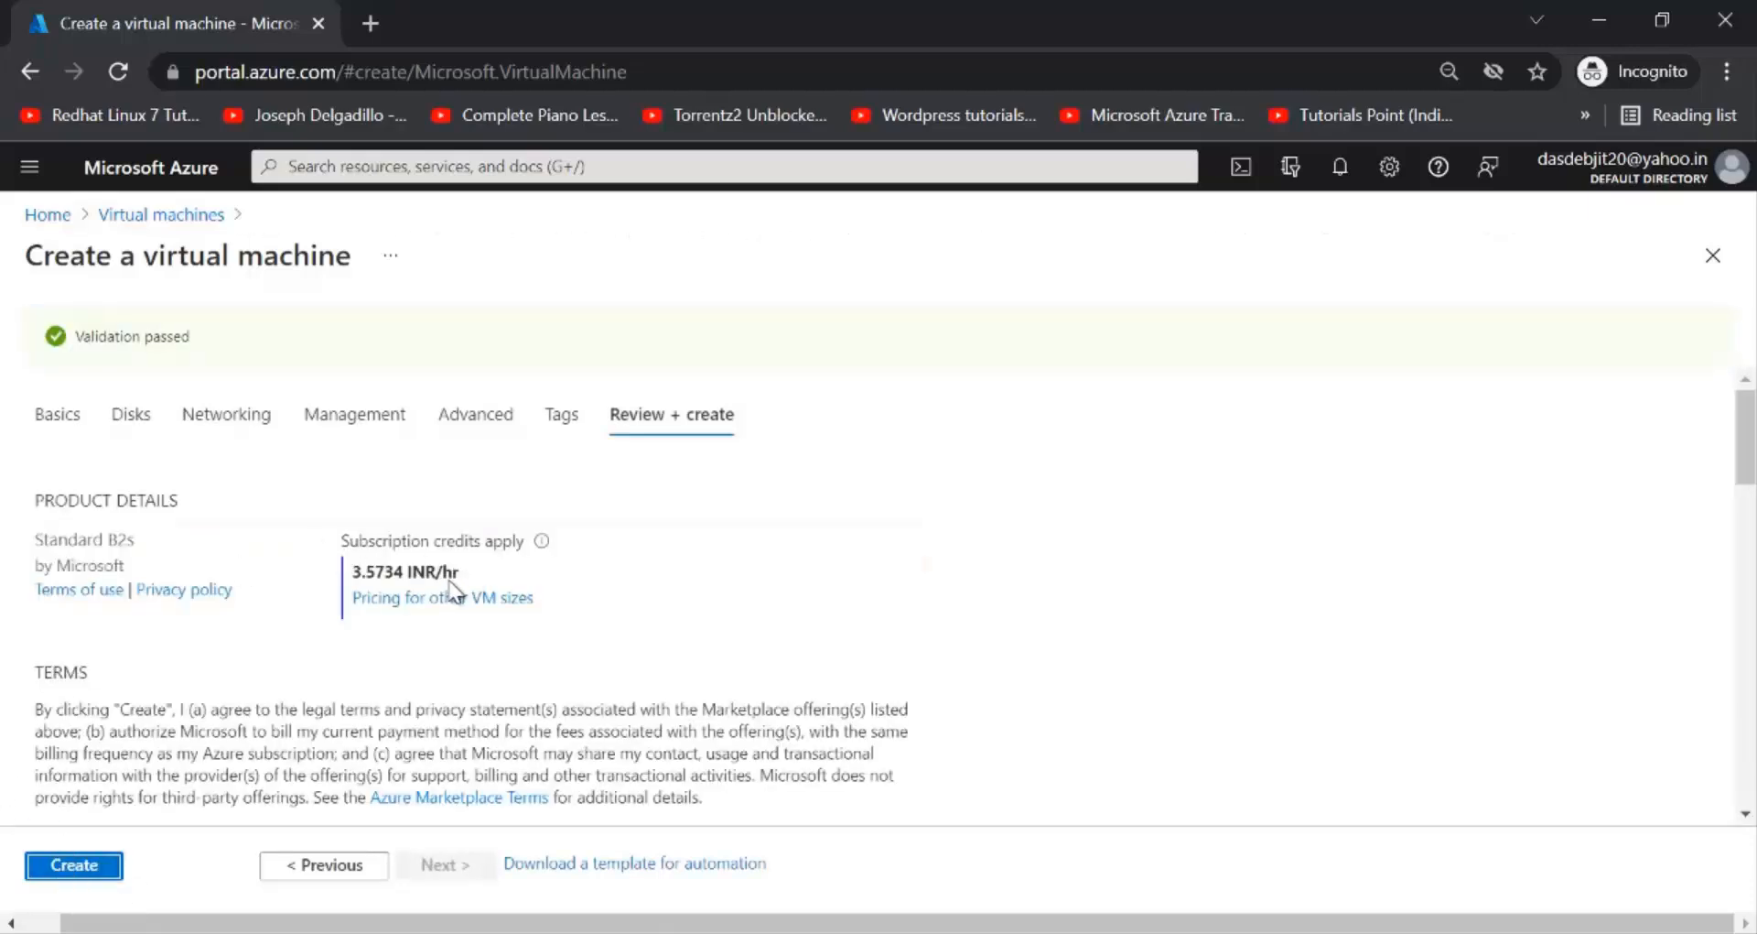
{"action": "left_click", "coordinate": [97, 866]}
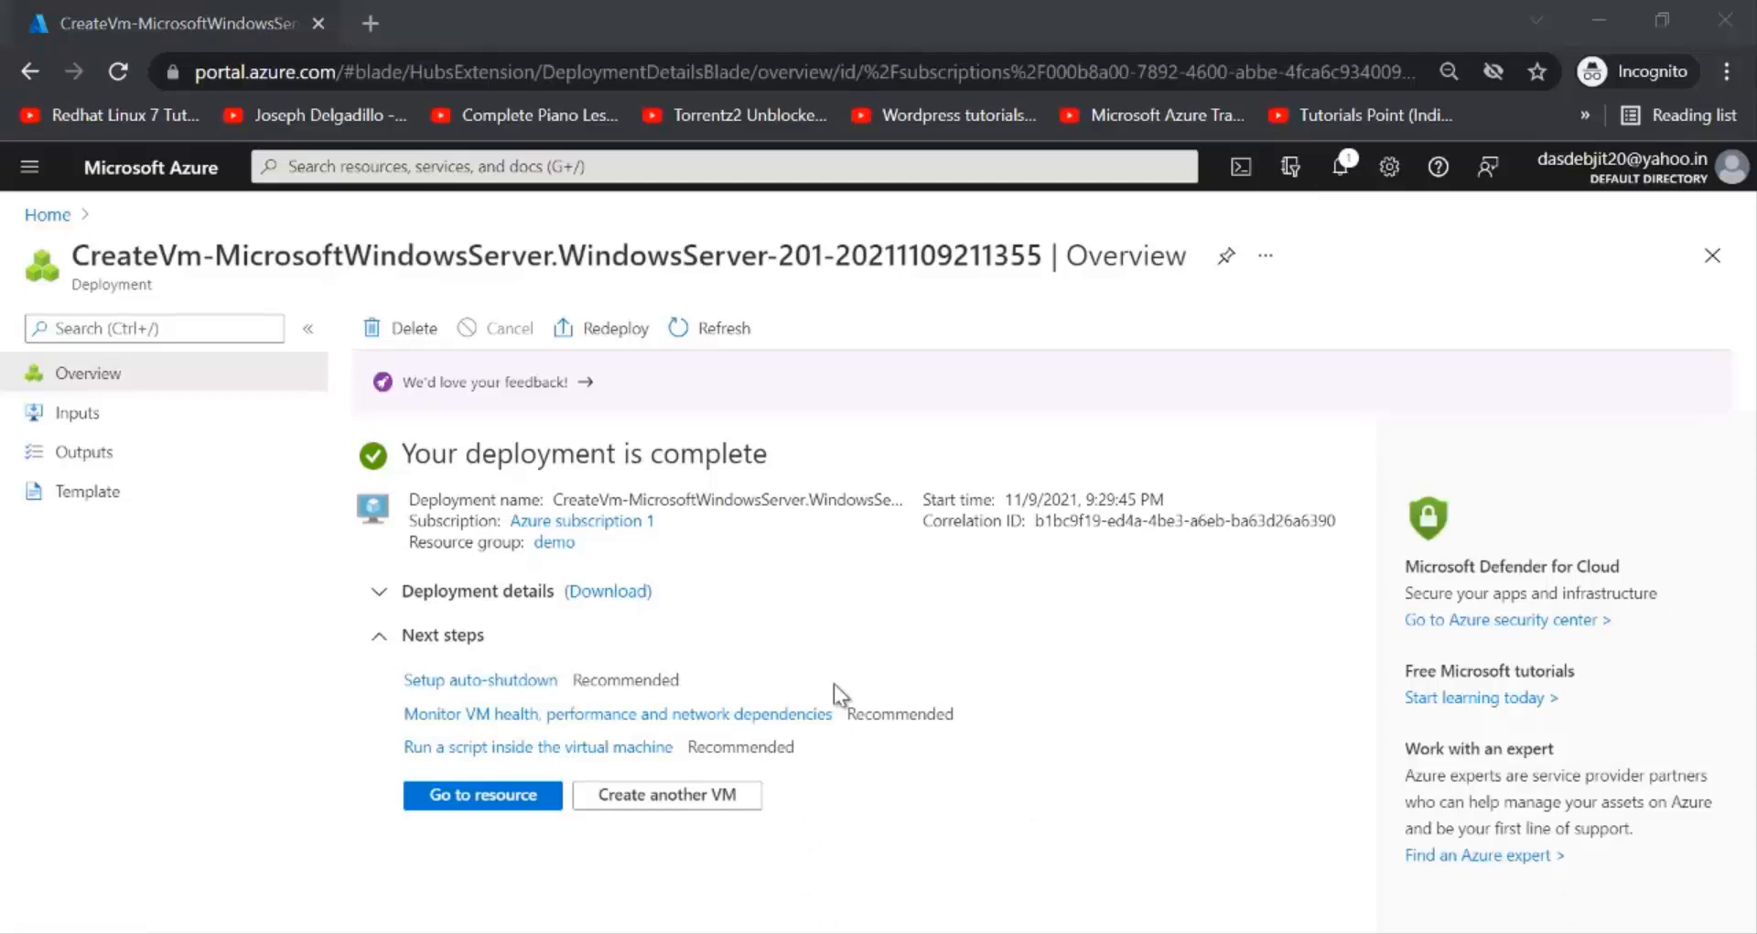
Open the deployed virtual machine's resource page and connect to its public IP address 20.119.45.102 using Remote Desktop Connection.
{"action": "left_click", "coordinate": [487, 794]}
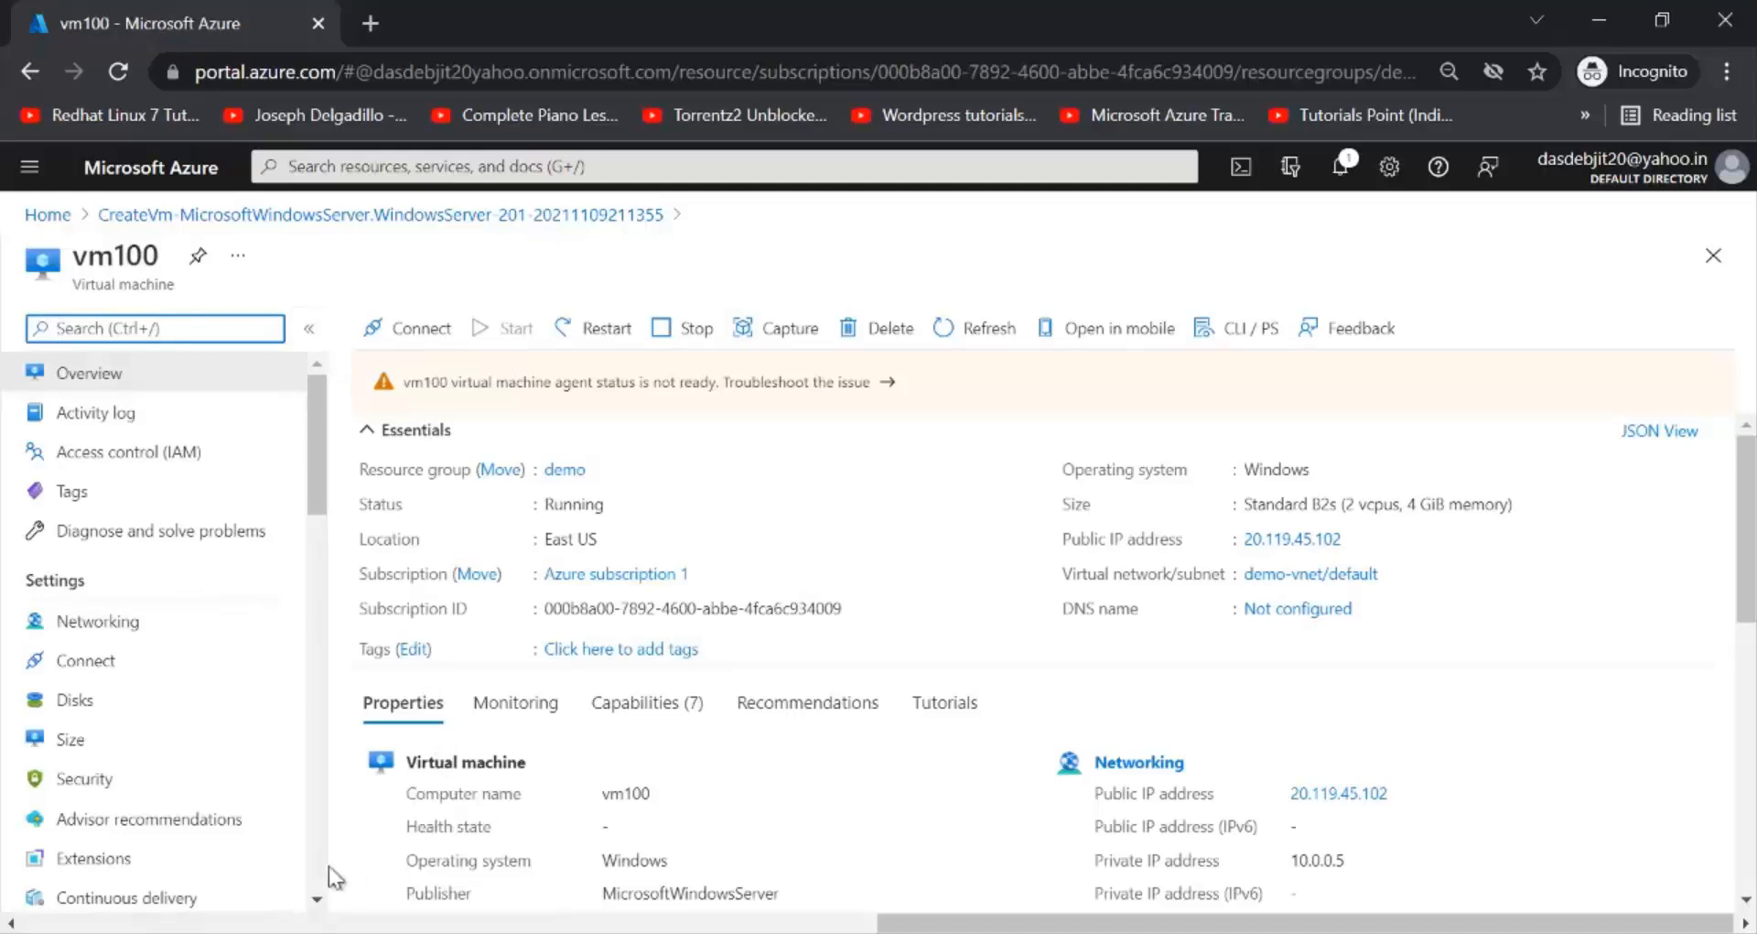
{"action": "left_click", "coordinate": [138, 932]}
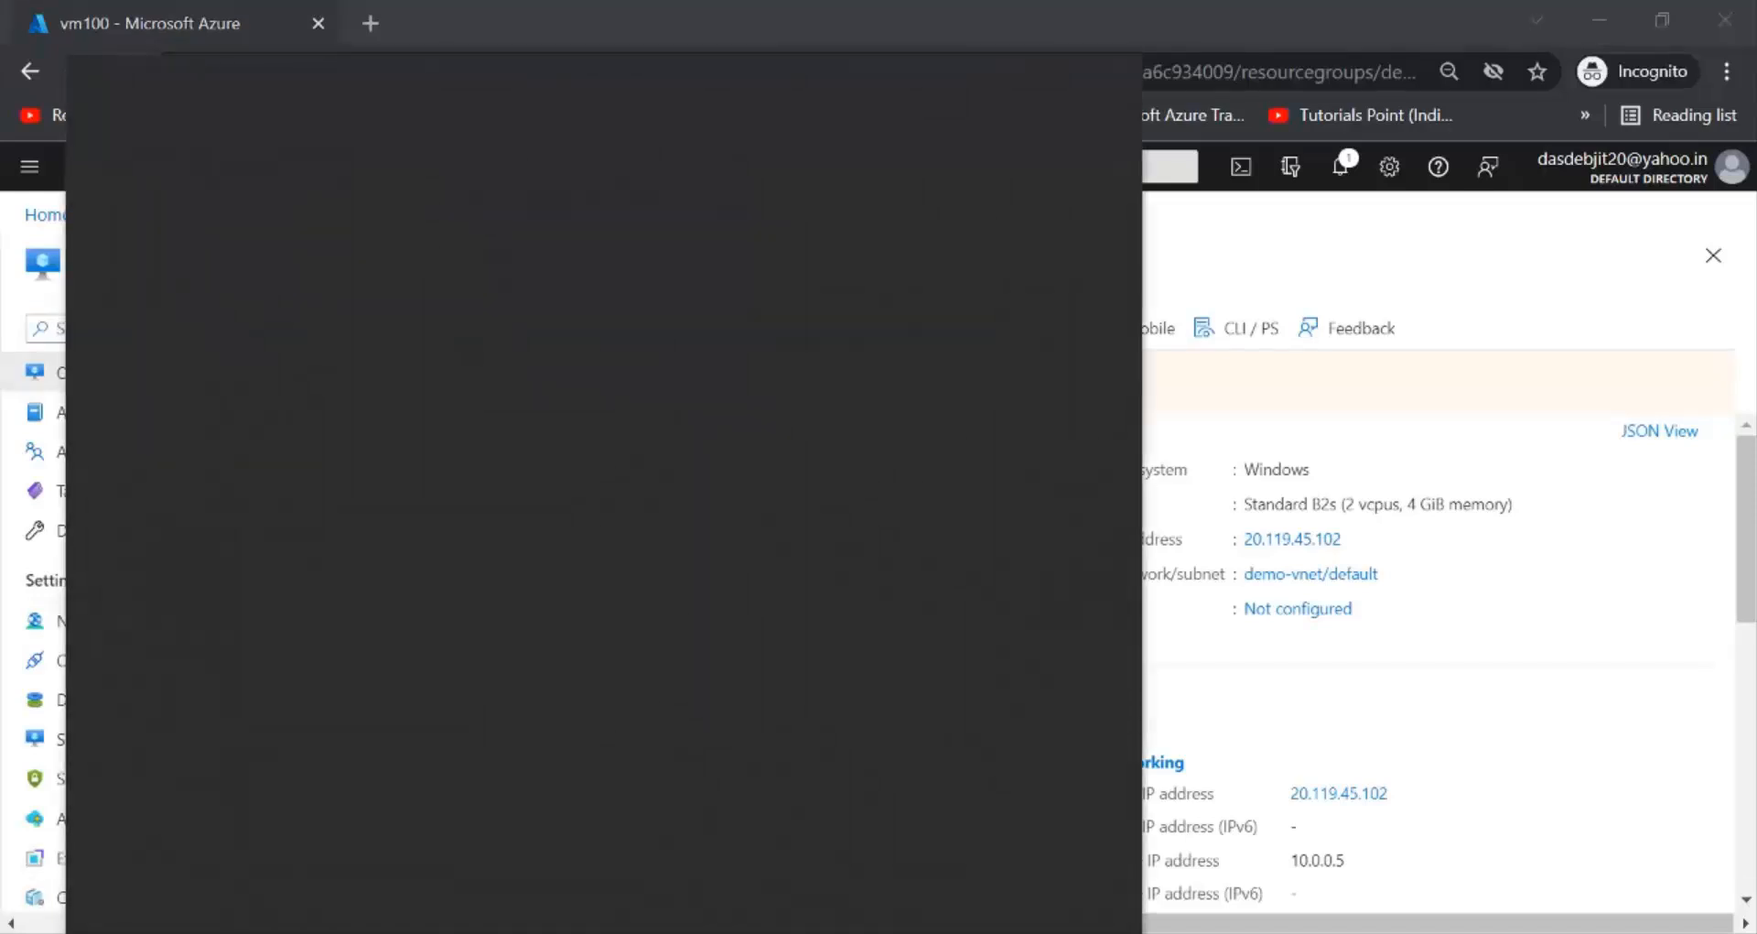
{"action": "type", "text": "rem"}
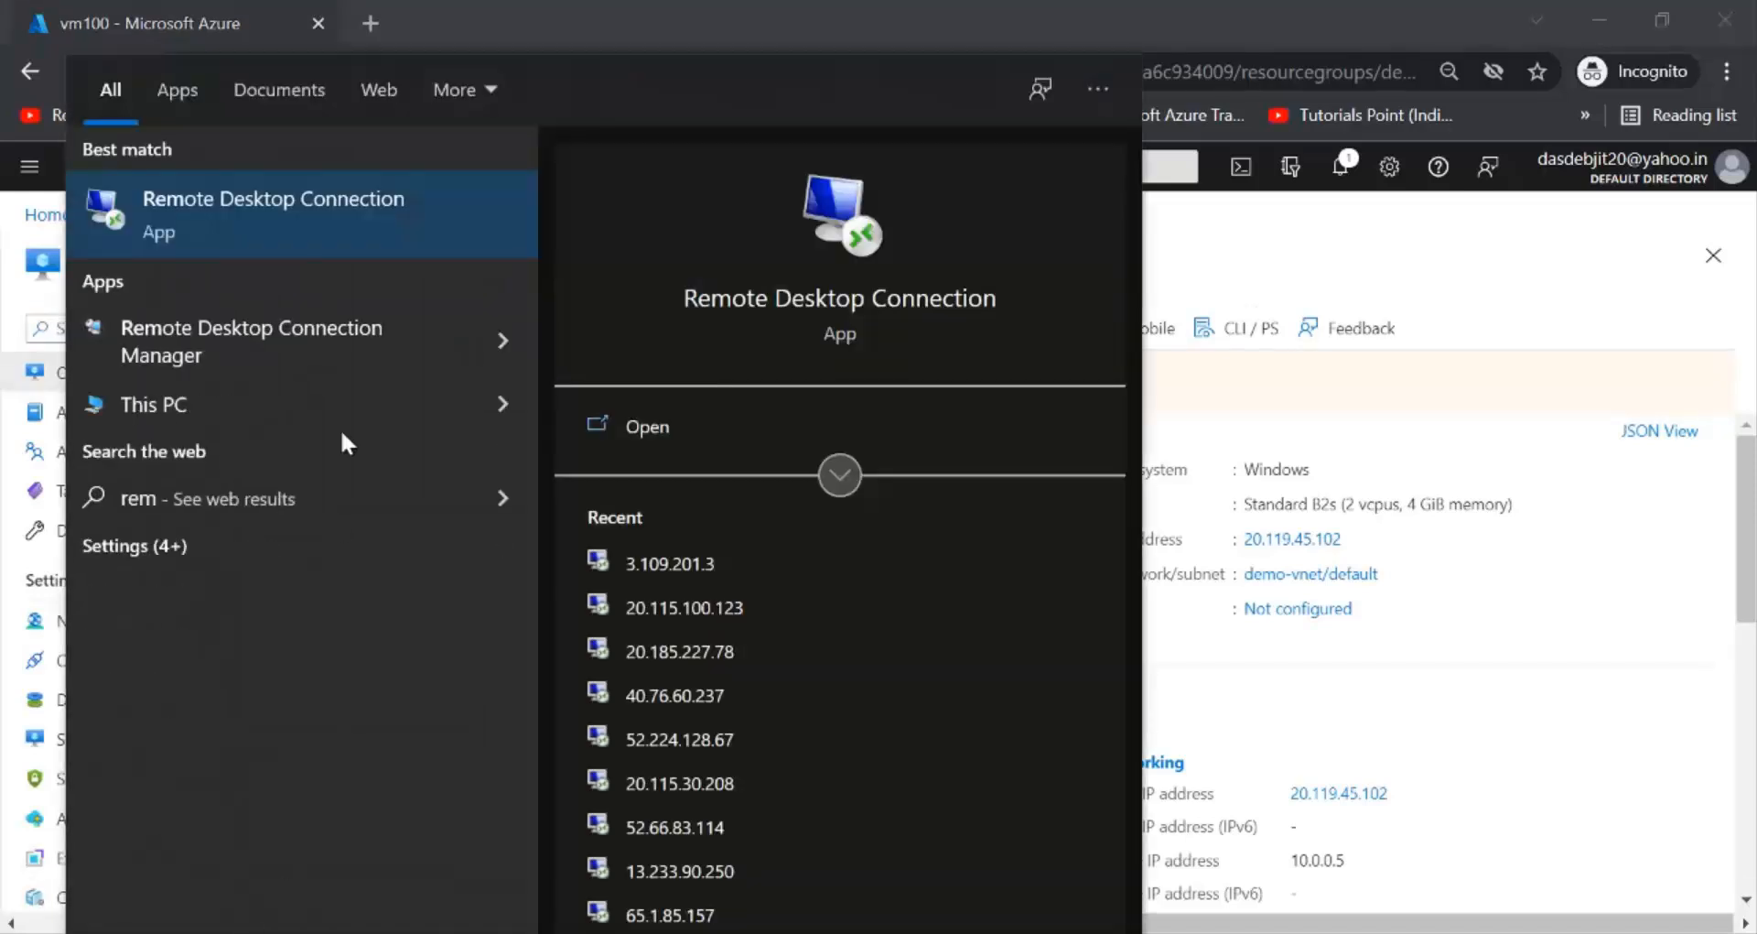
{"action": "left_click", "coordinate": [443, 183]}
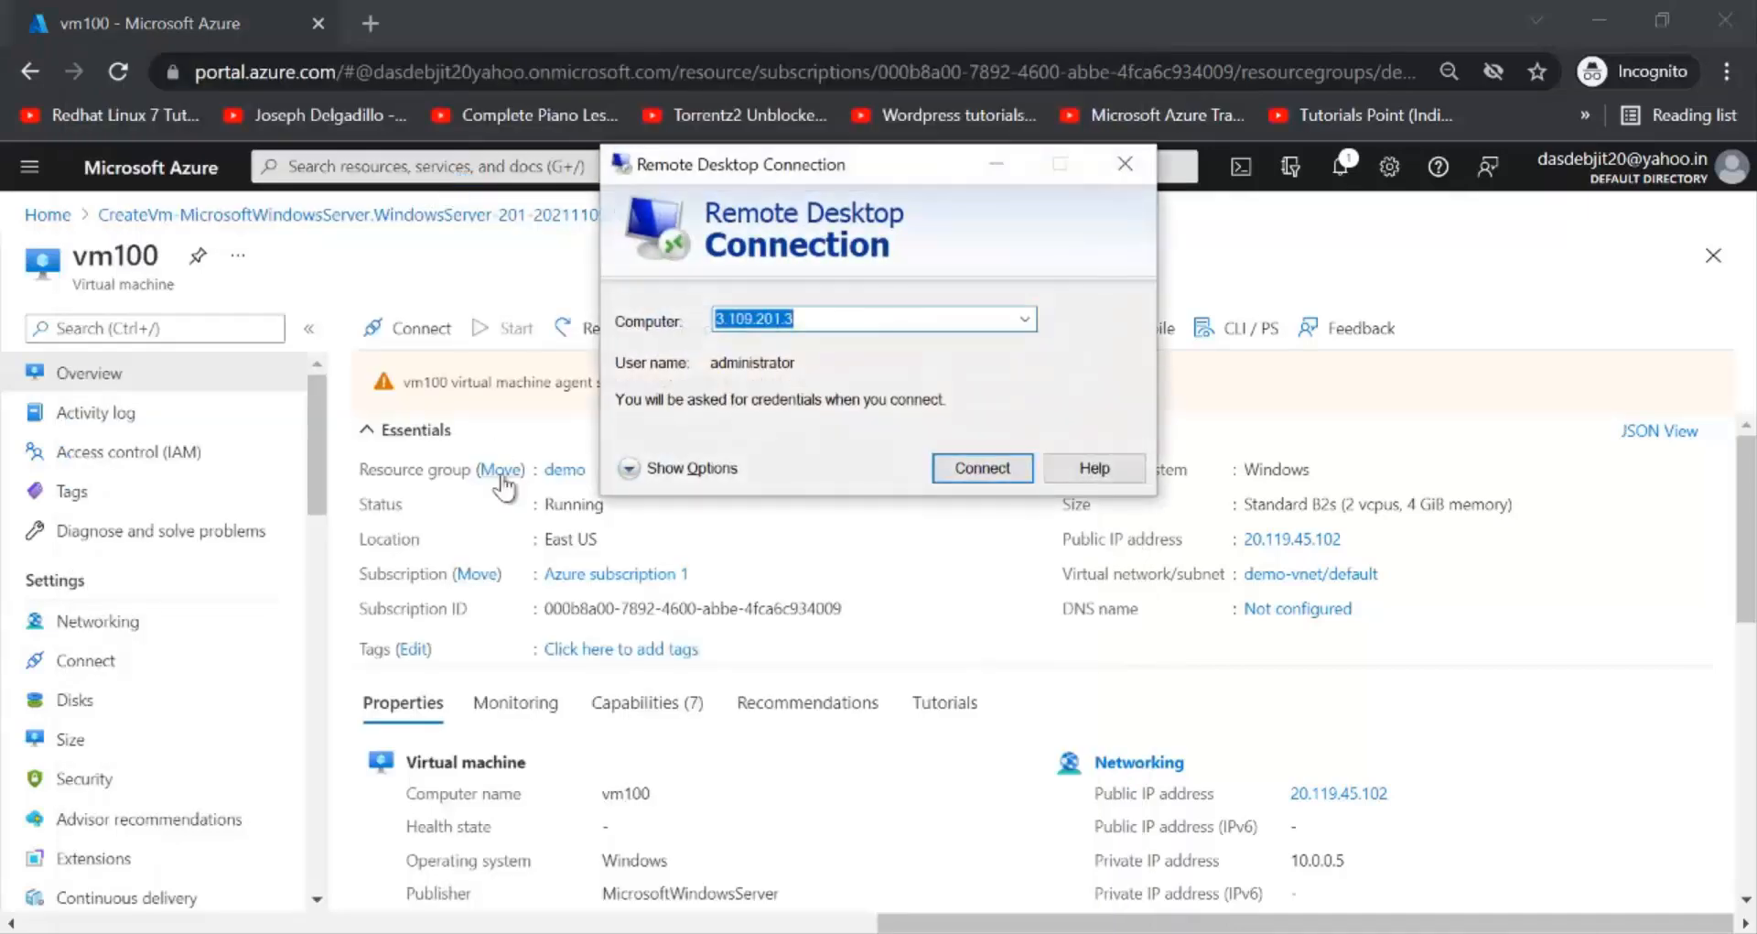
{"action": "type", "text": "20."}
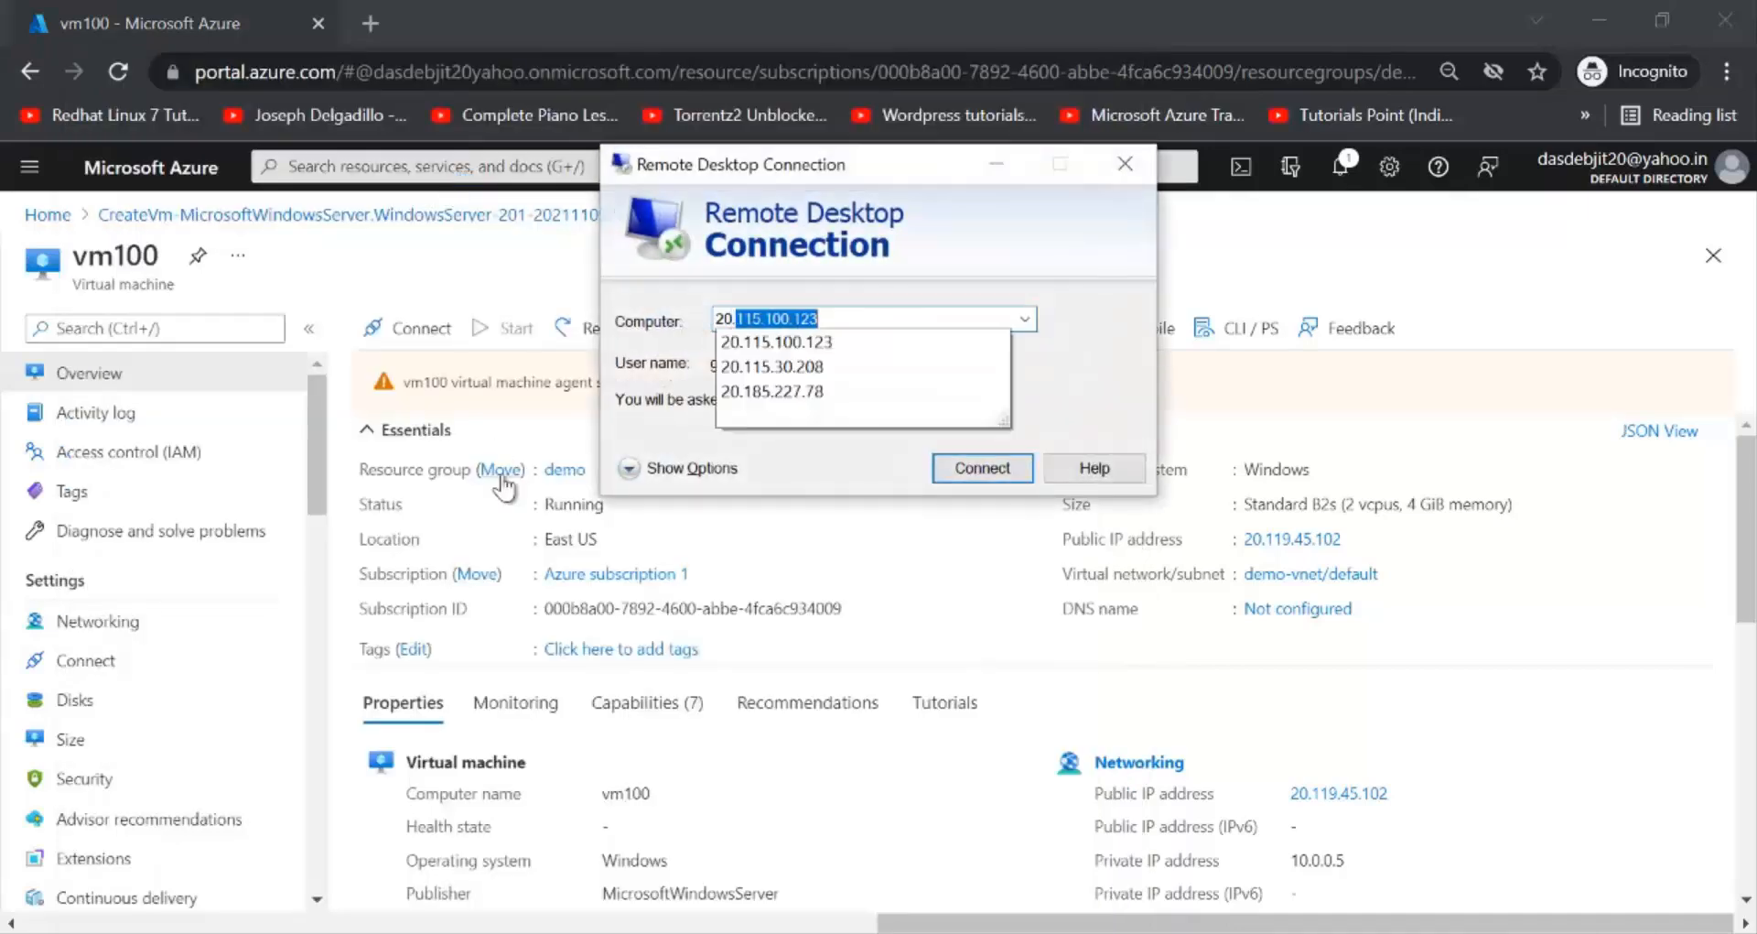
{"action": "type", "text": "119"}
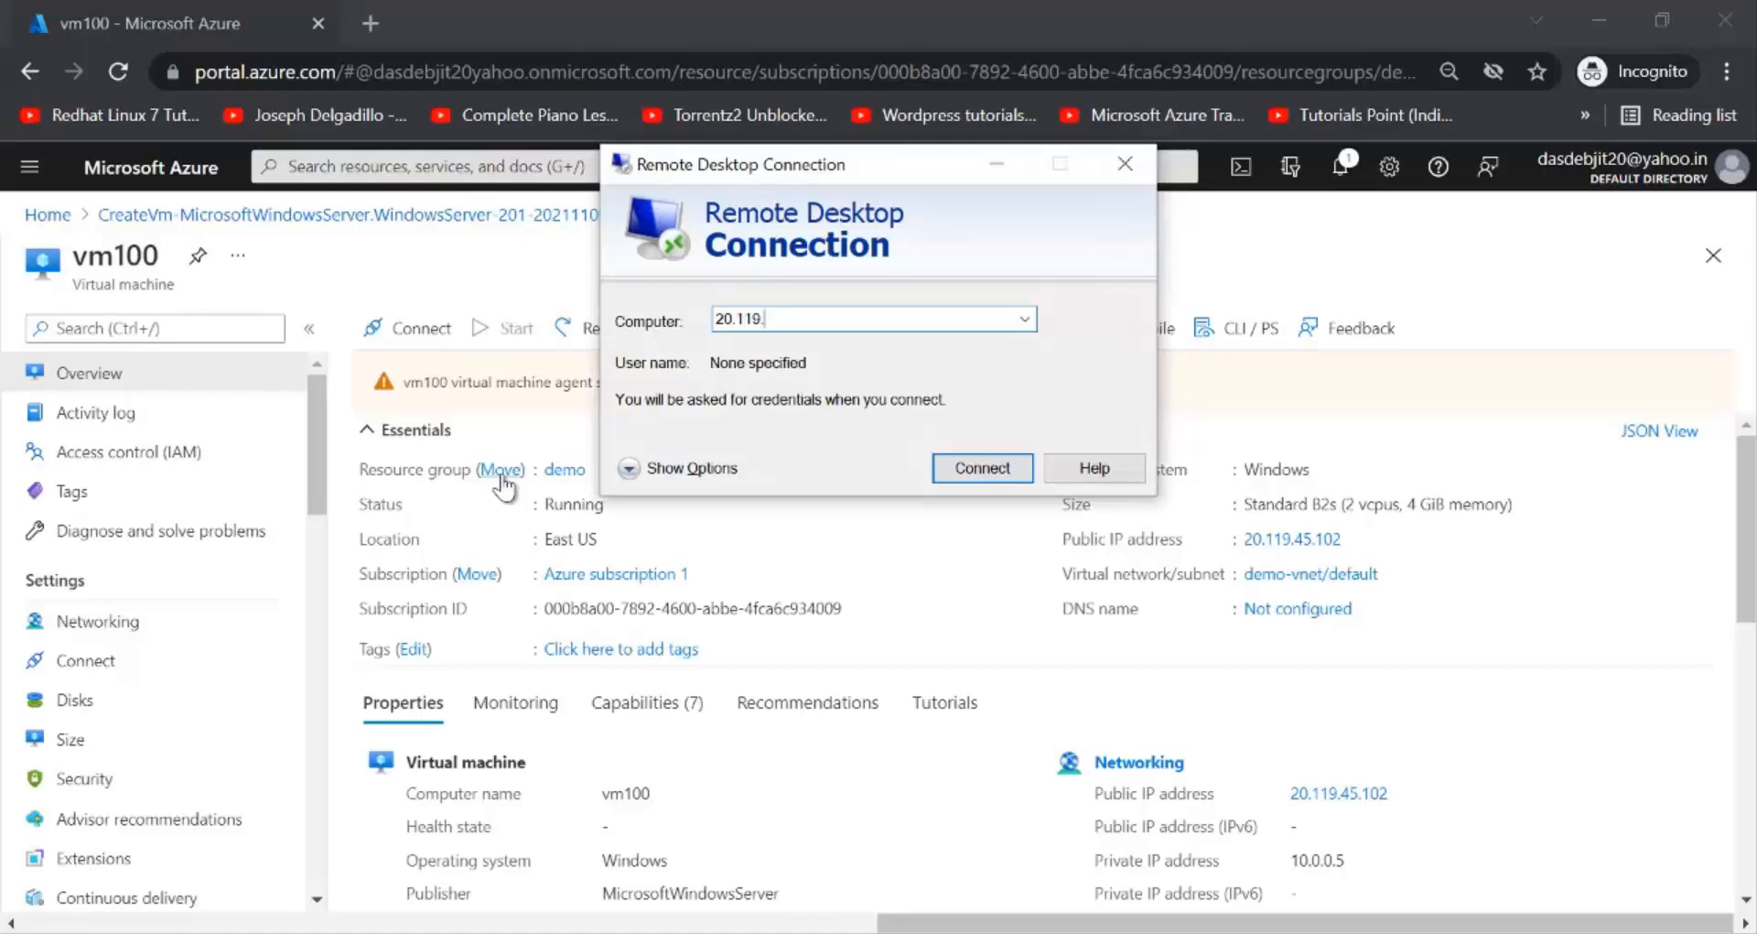
{"action": "type", "text": ".45.102"}
{"action": "key", "text": "Return"}
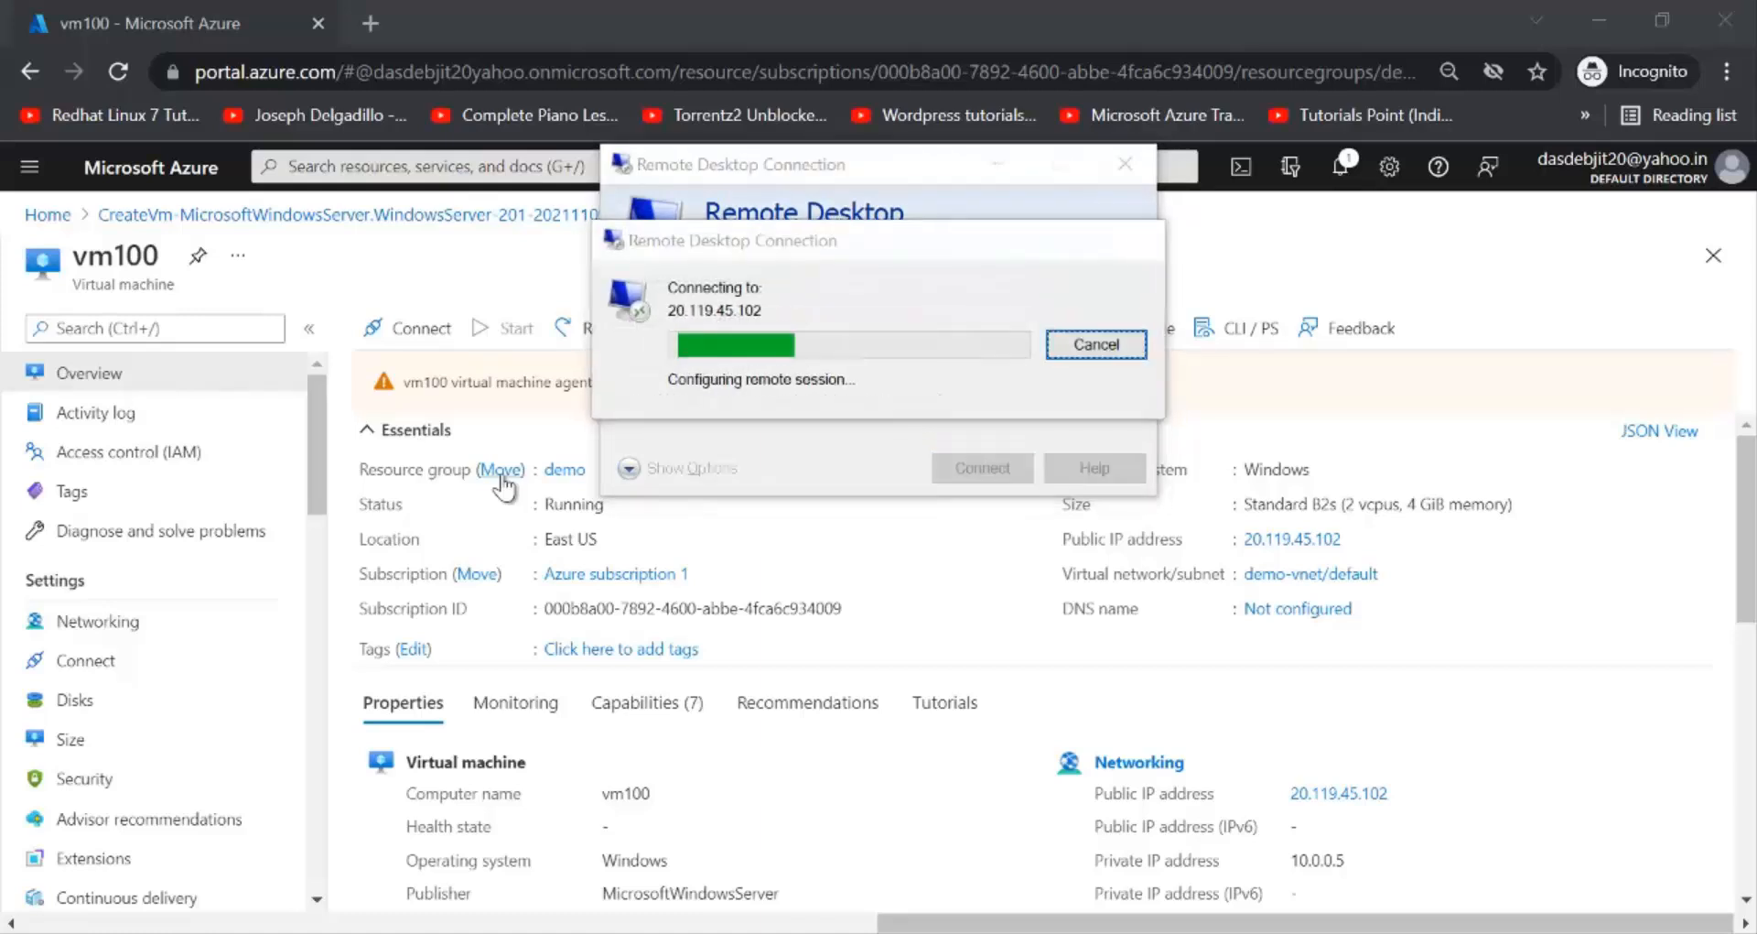
Sign in to the remote server with the administrator username and account password, accepting the untrusted certificate.
{"action": "type", "text": "kushal"}
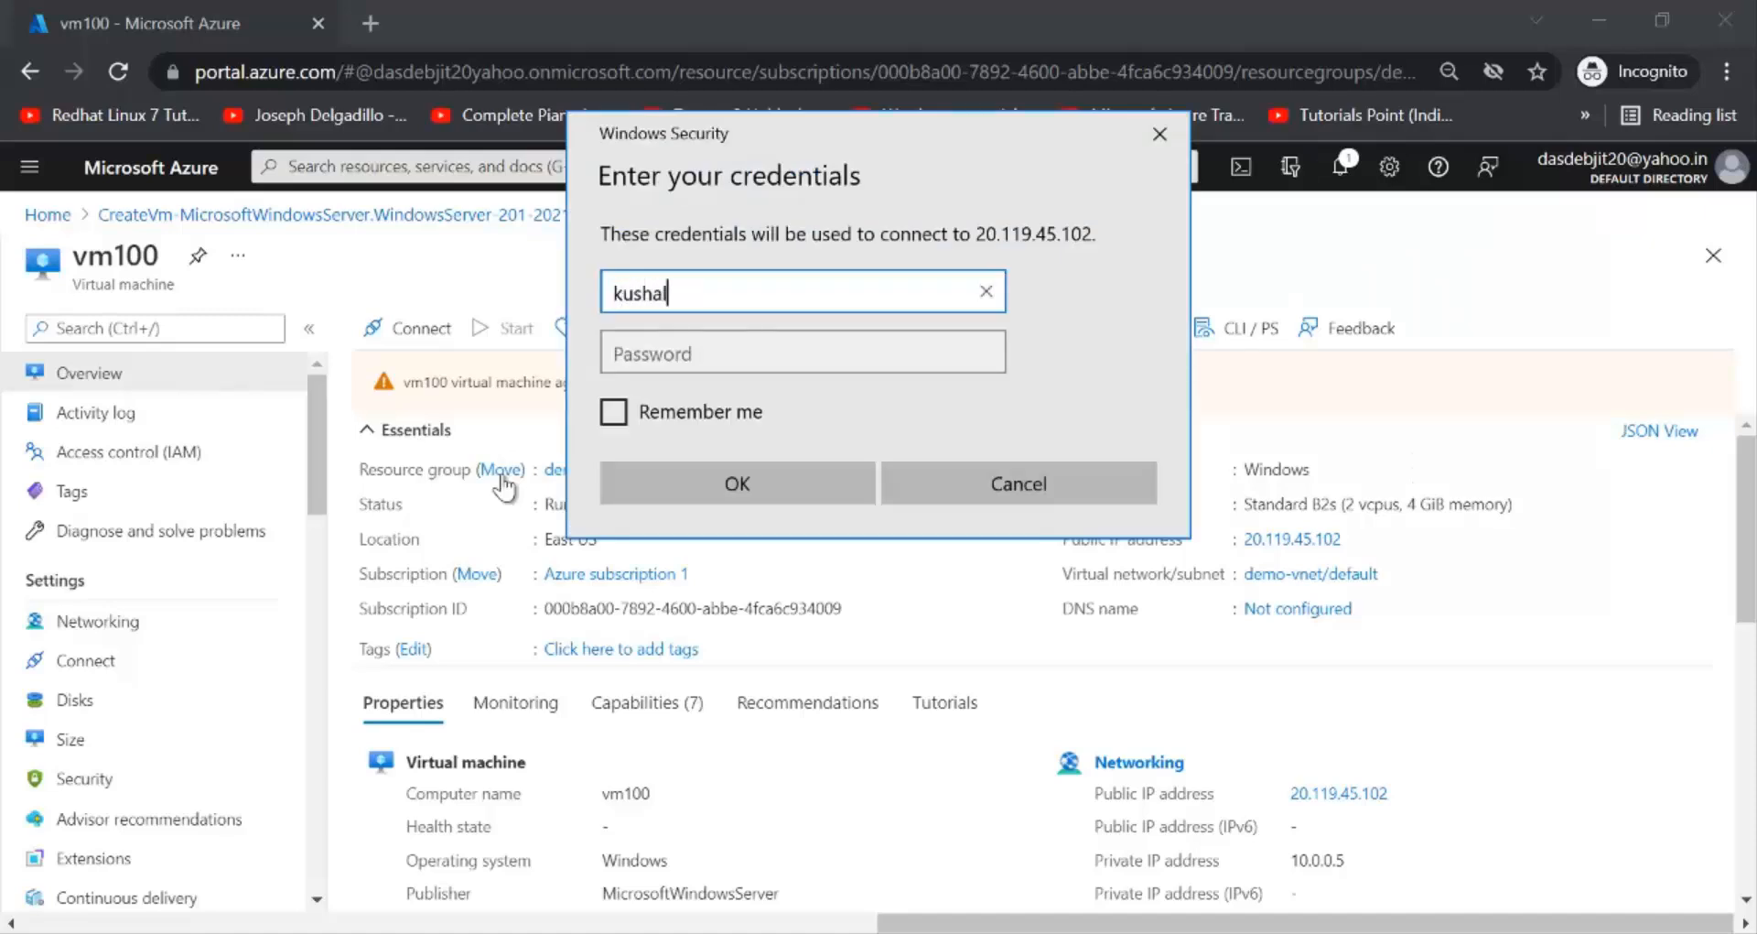
{"action": "key", "text": "Tab"}
{"action": "type", "text": "******"}
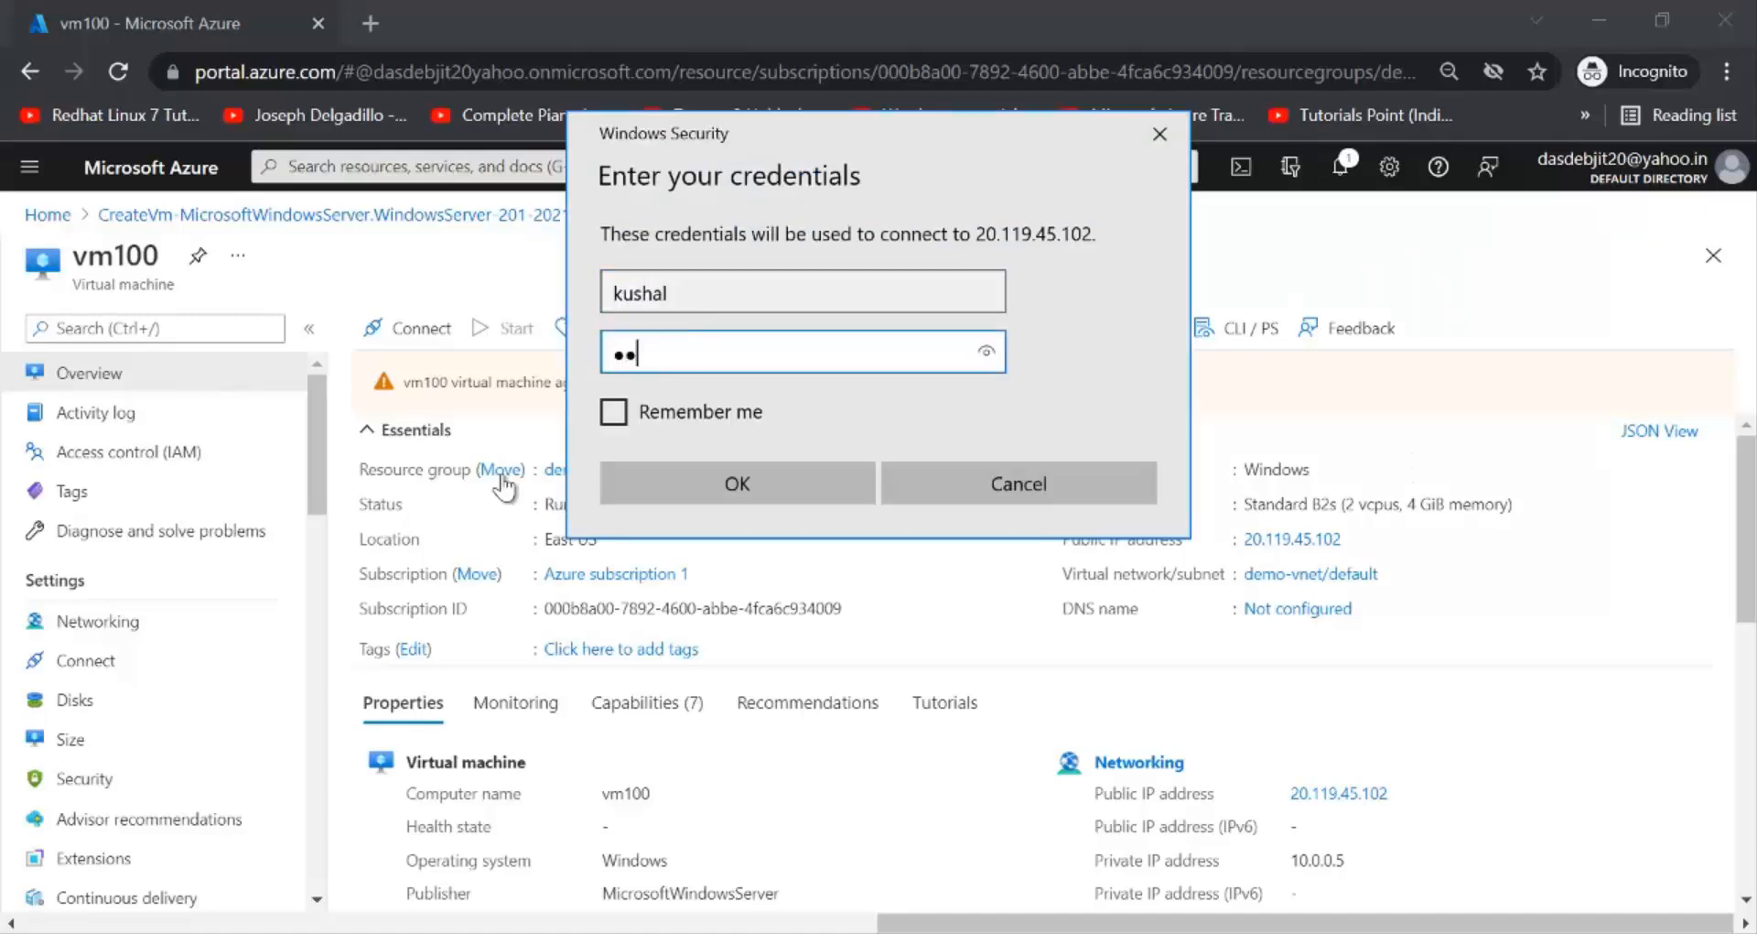
{"action": "type", "text": "*****"}
{"action": "key", "text": "Return"}
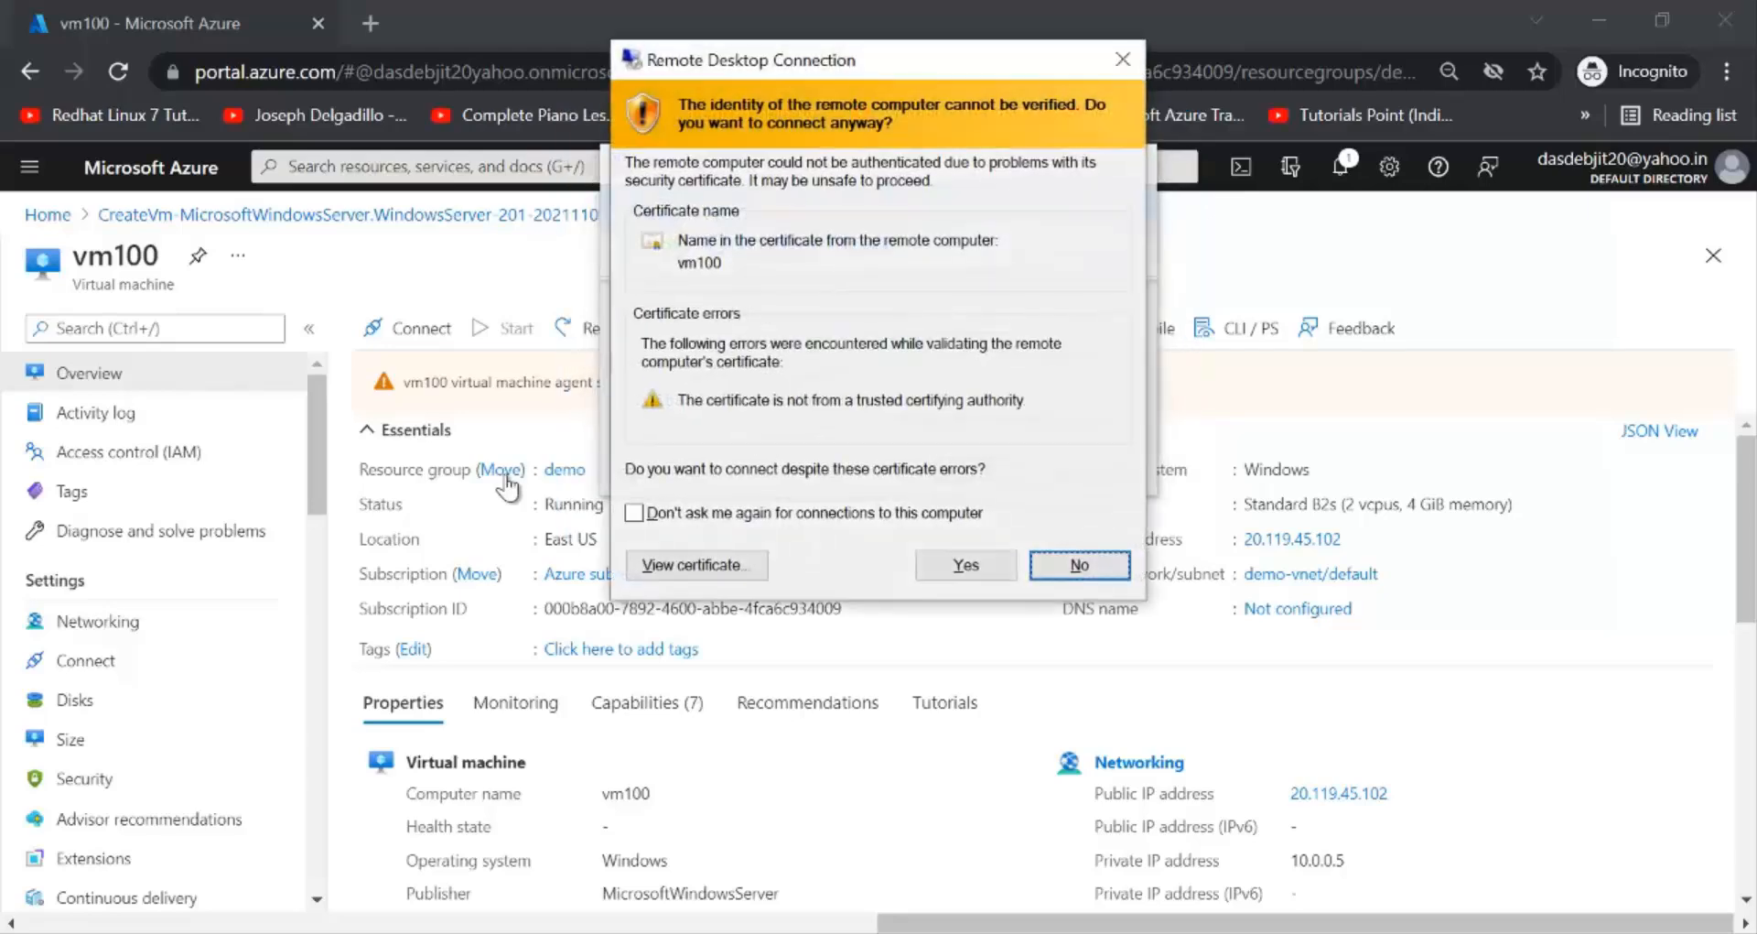
{"action": "left_click", "coordinate": [952, 565]}
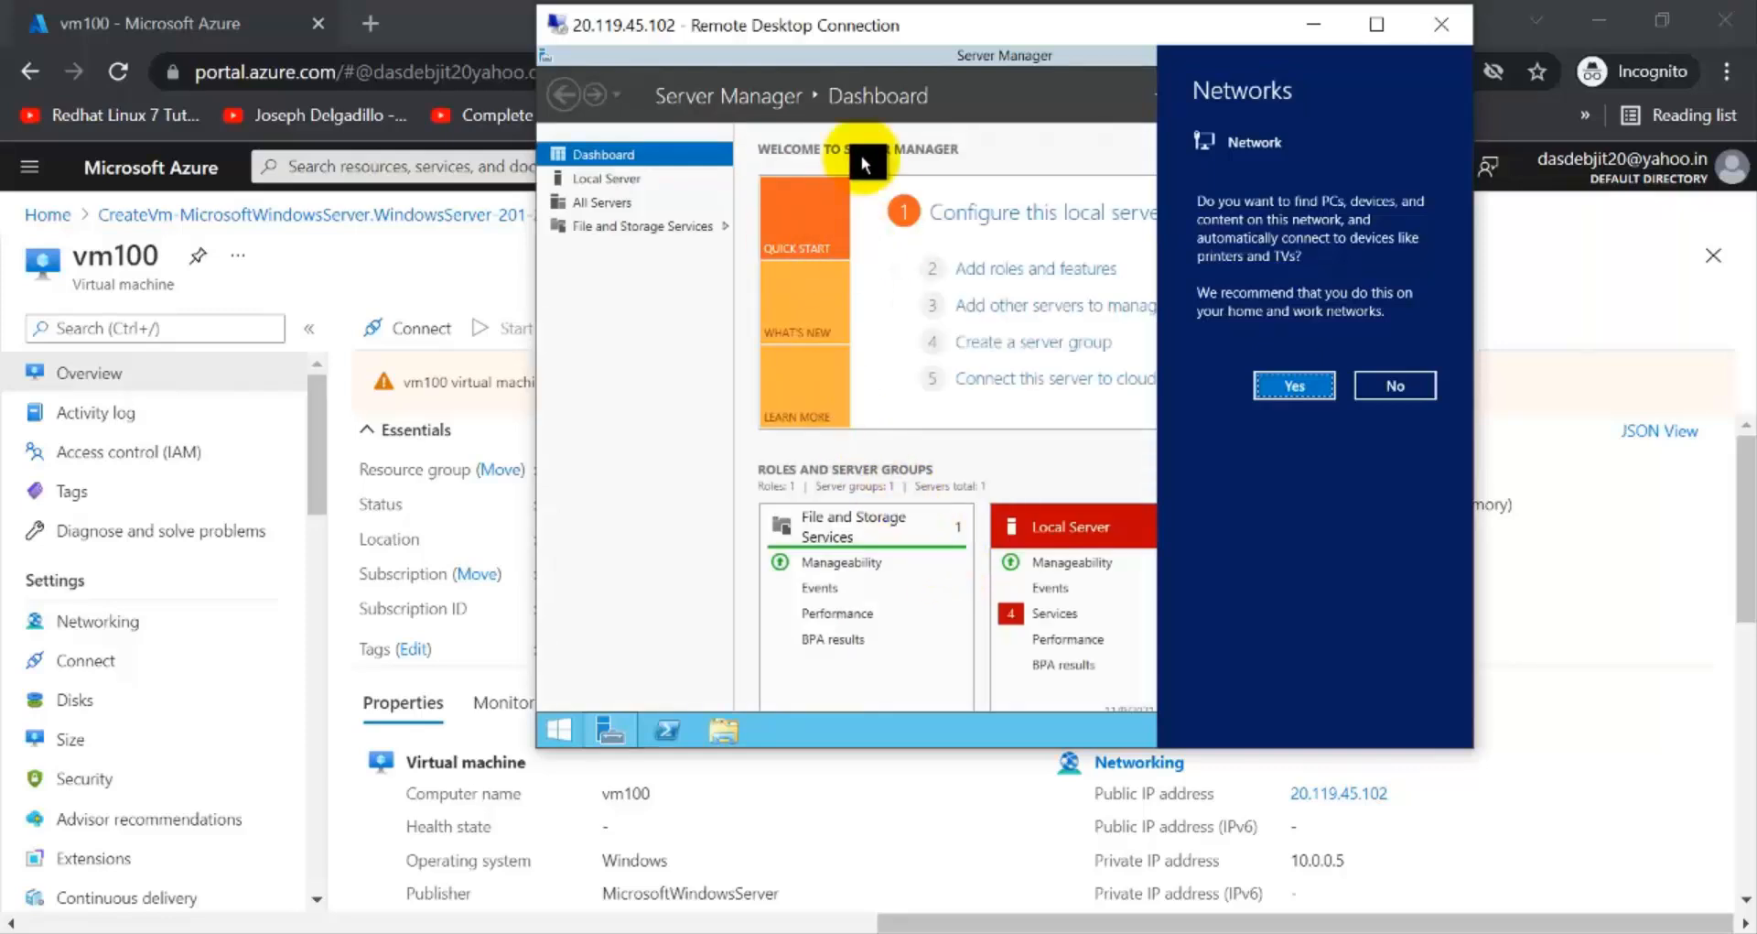
Decline network discovery on the remote server and initialize Disk 2 with the GPT partition style in Disk Management.
{"action": "left_click", "coordinate": [1396, 386]}
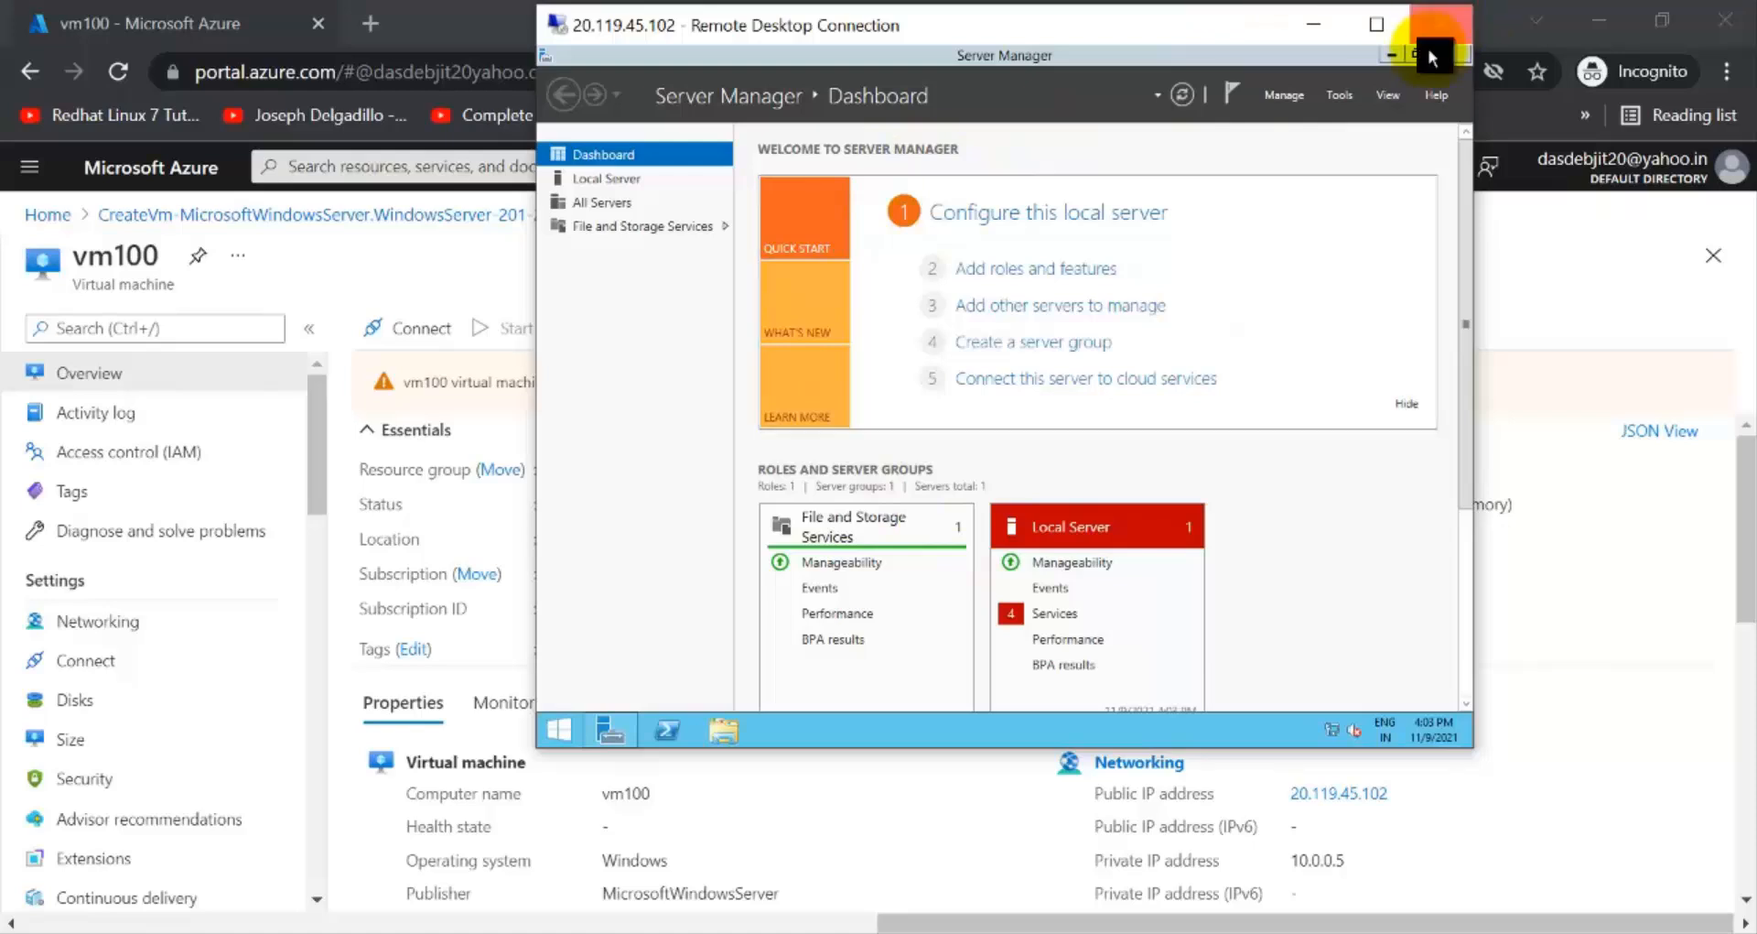
{"action": "left_click", "coordinate": [1392, 53]}
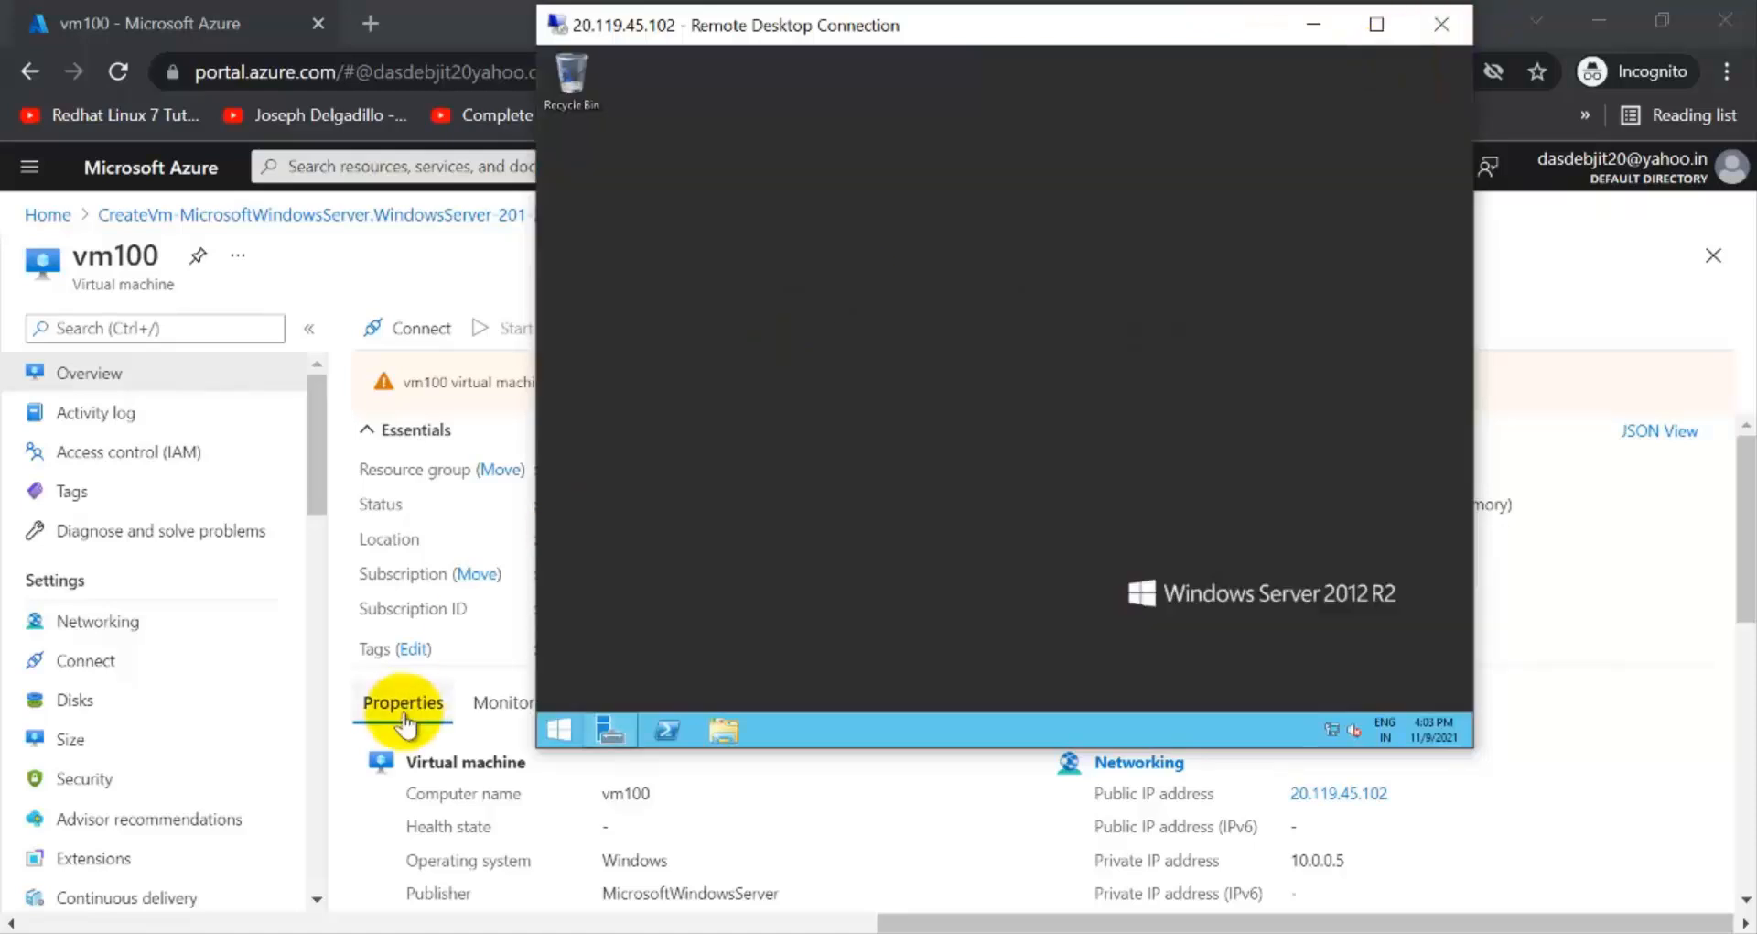
{"action": "right_click", "coordinate": [572, 741]}
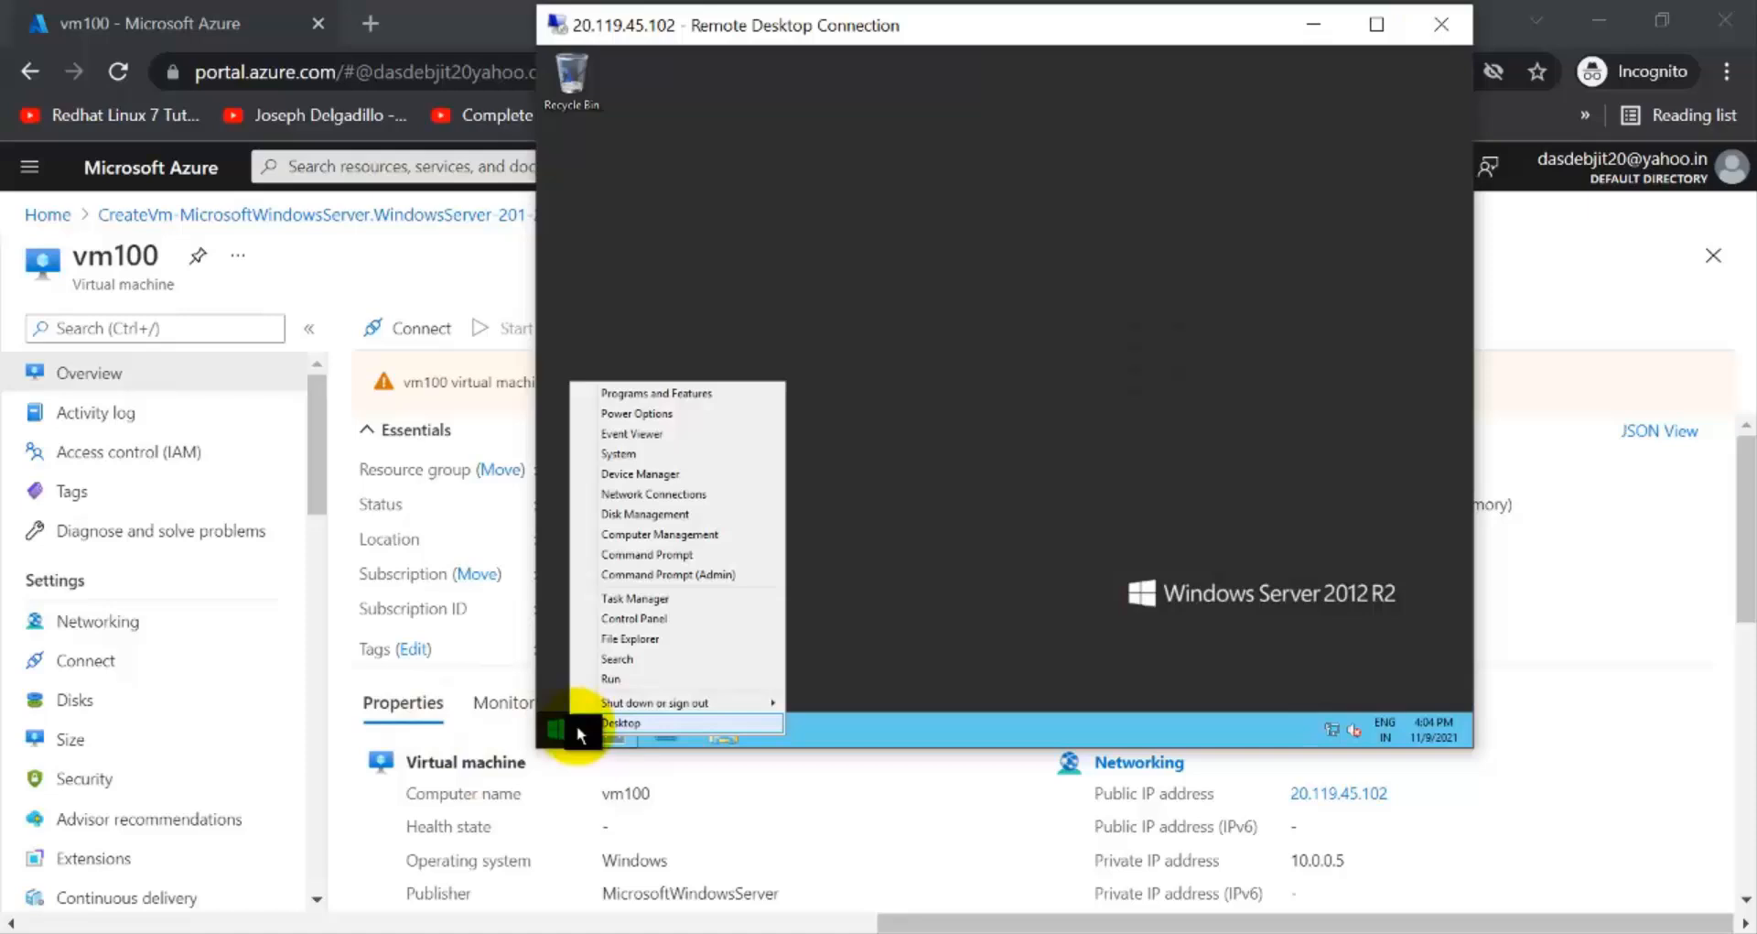
{"action": "left_click", "coordinate": [671, 515]}
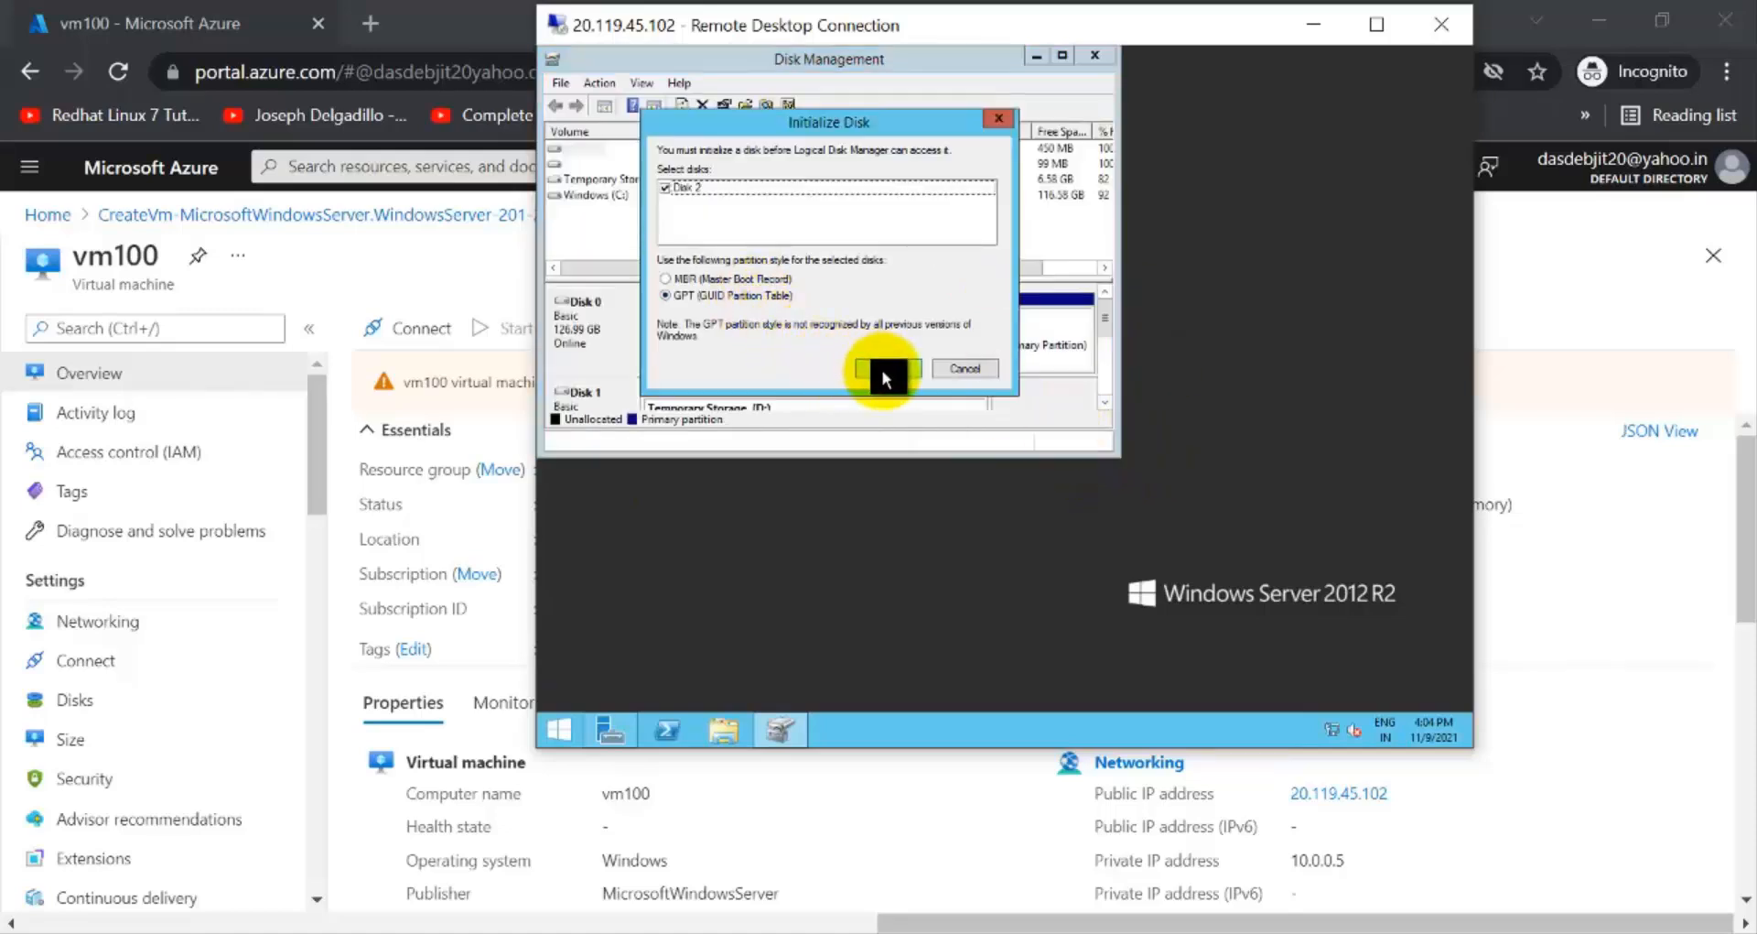
{"action": "left_click", "coordinate": [882, 369]}
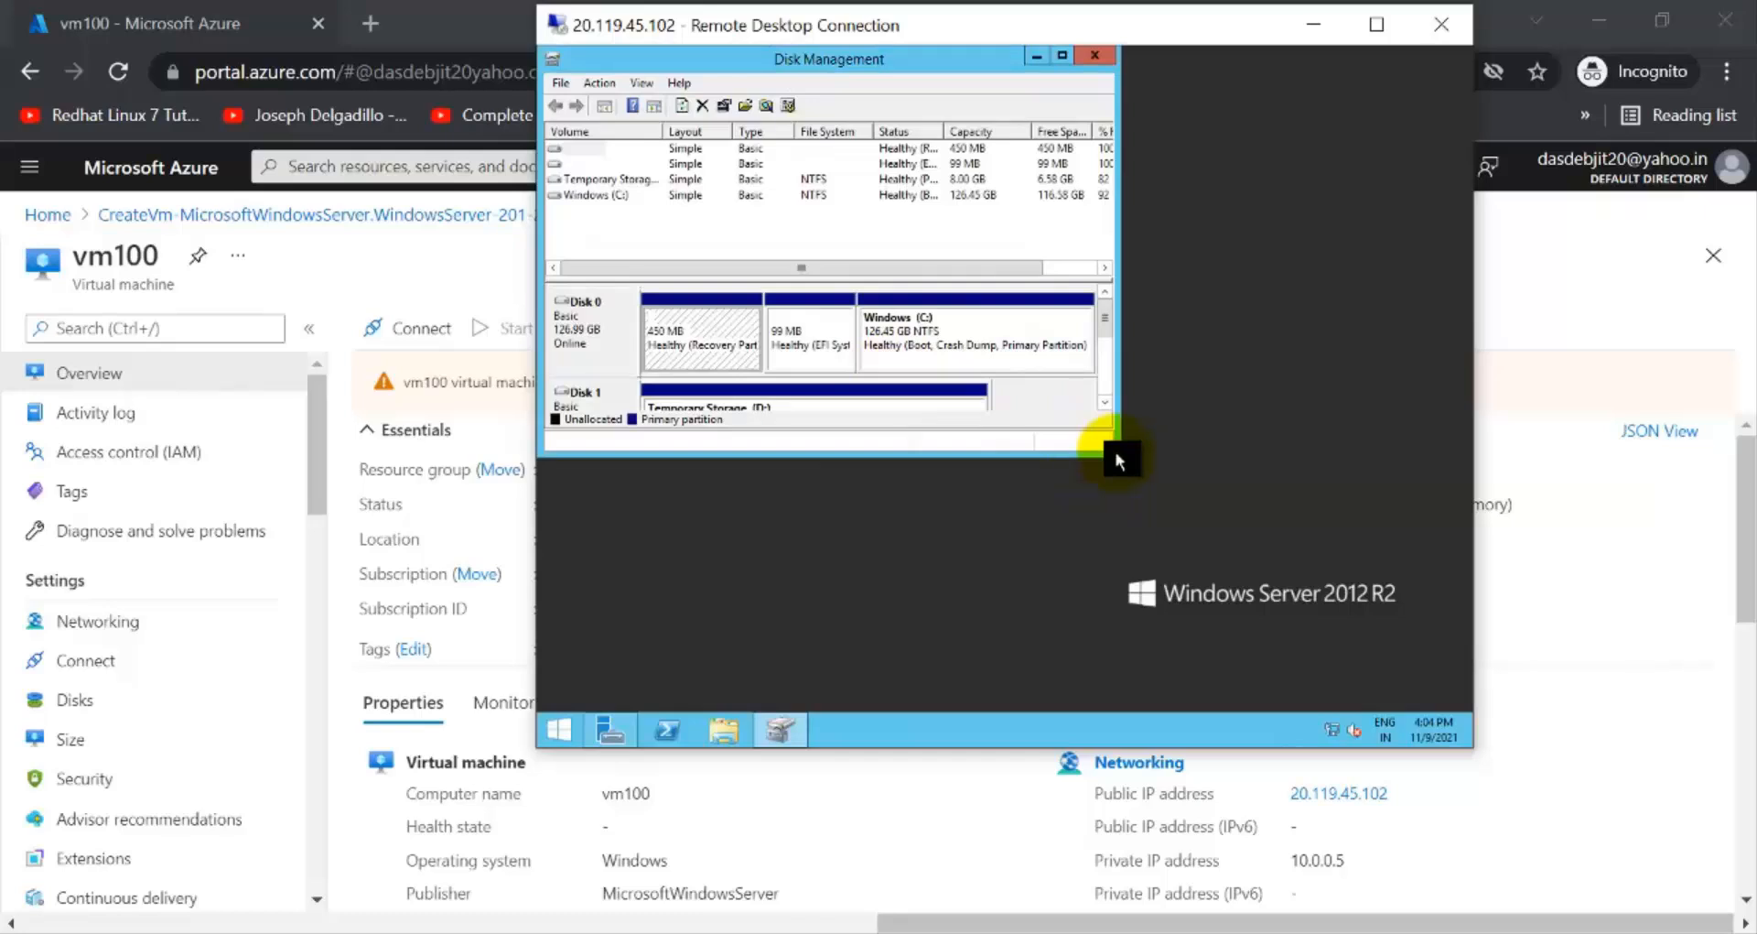
Create a simple volume on Disk 2 using the full 4062 MB, quick-formatted as NTFS with the label New Volume and drive letter F.
{"action": "left_click_drag", "start_coordinate": [1116, 453], "coordinate": [1342, 623]}
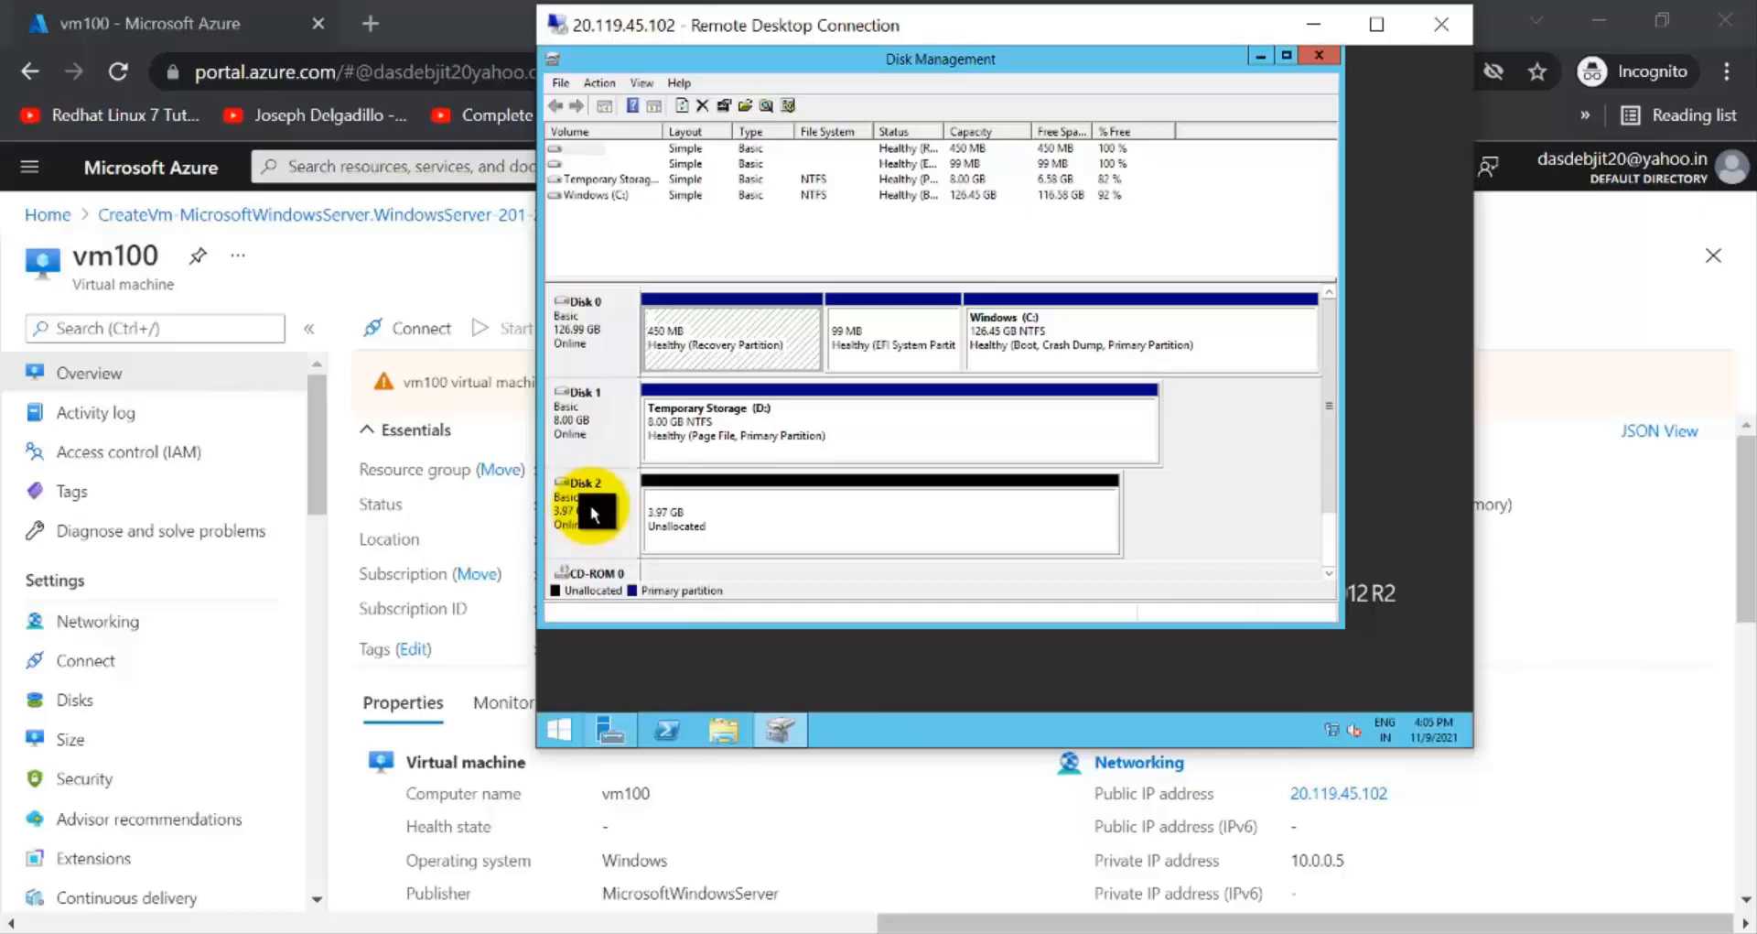
{"action": "right_click", "coordinate": [749, 529]}
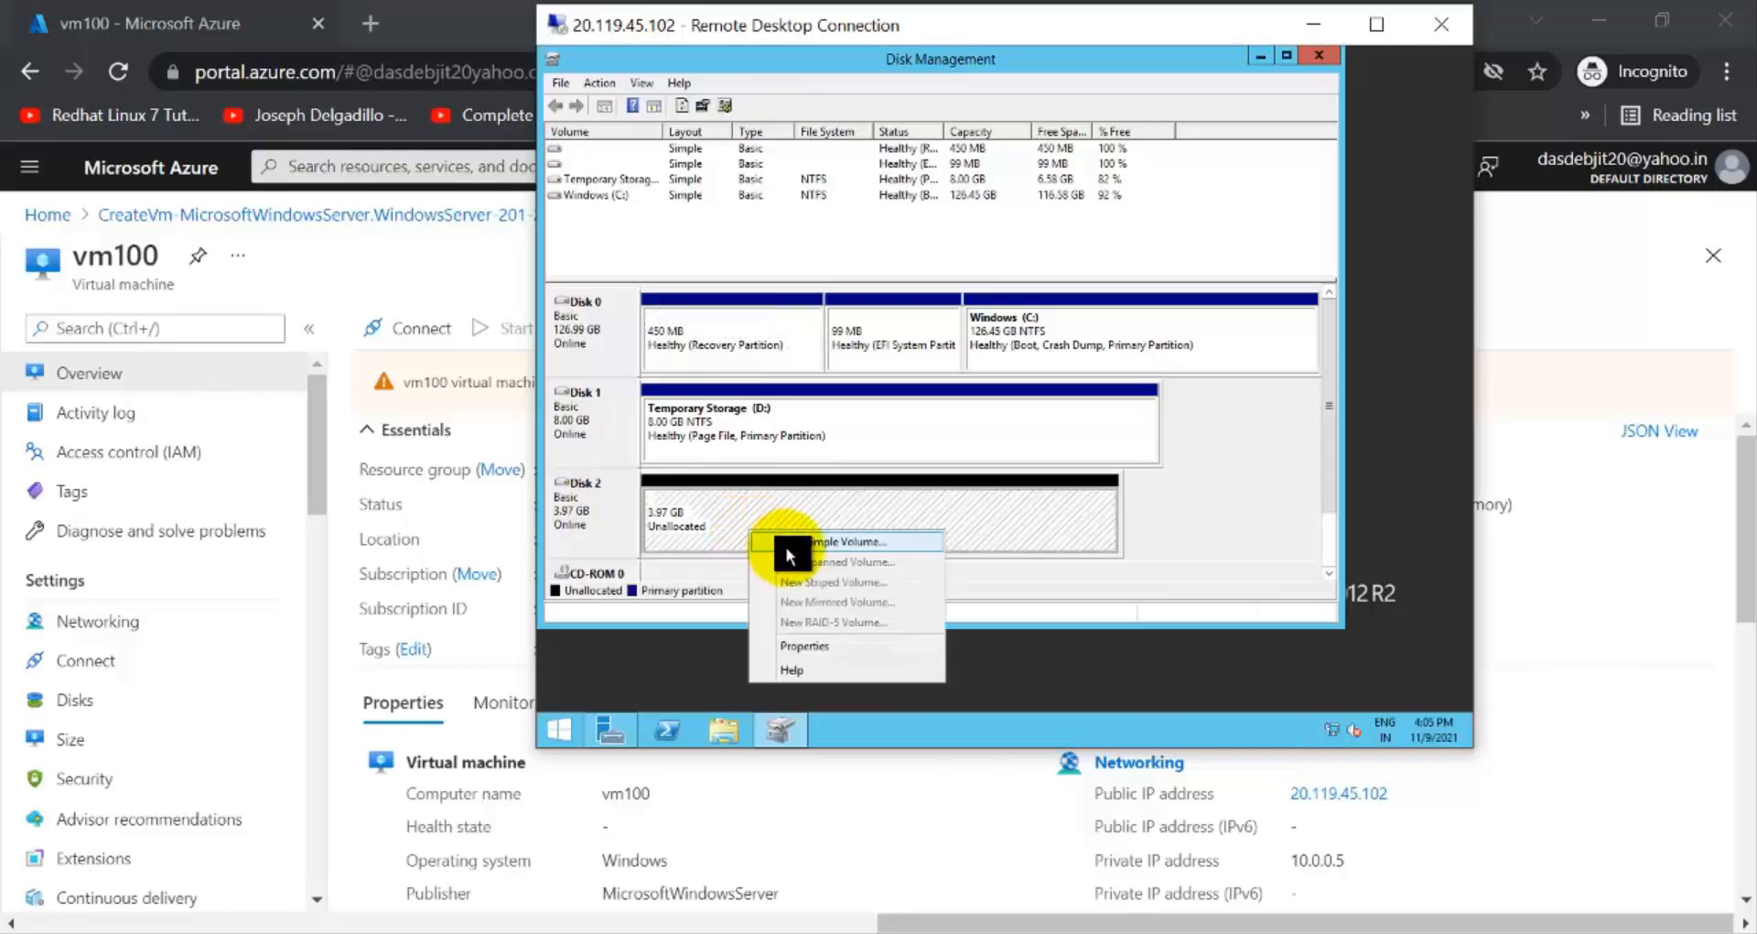
{"action": "left_click", "coordinate": [787, 543]}
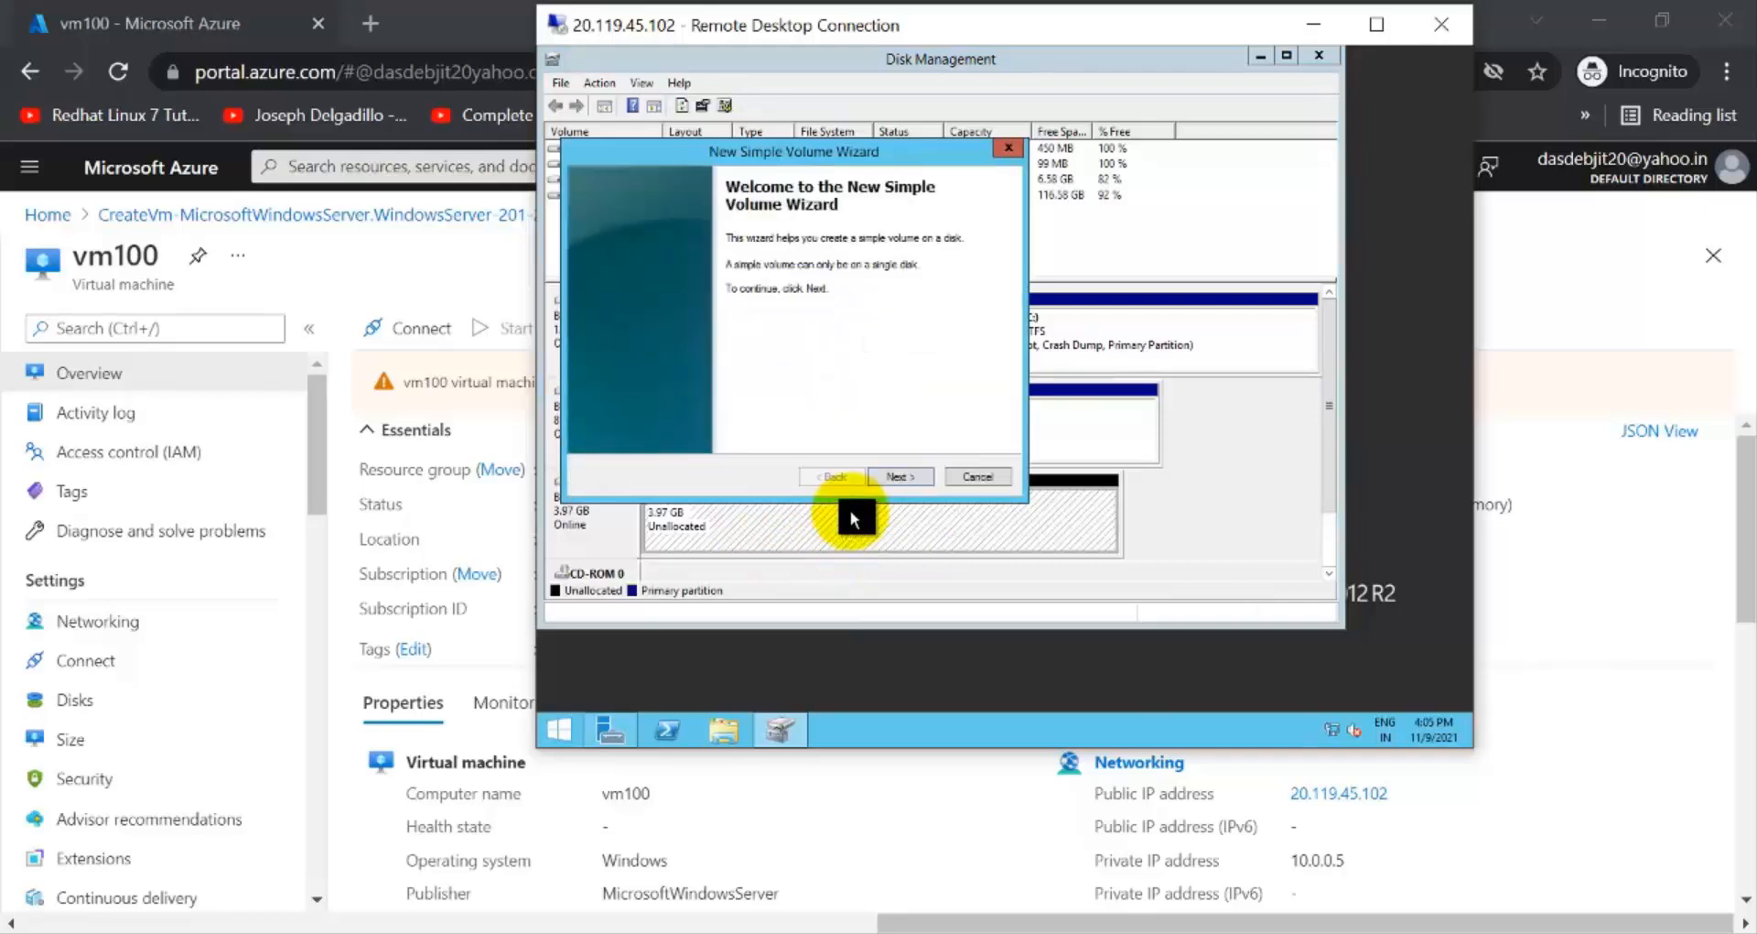
{"action": "left_click", "coordinate": [901, 477]}
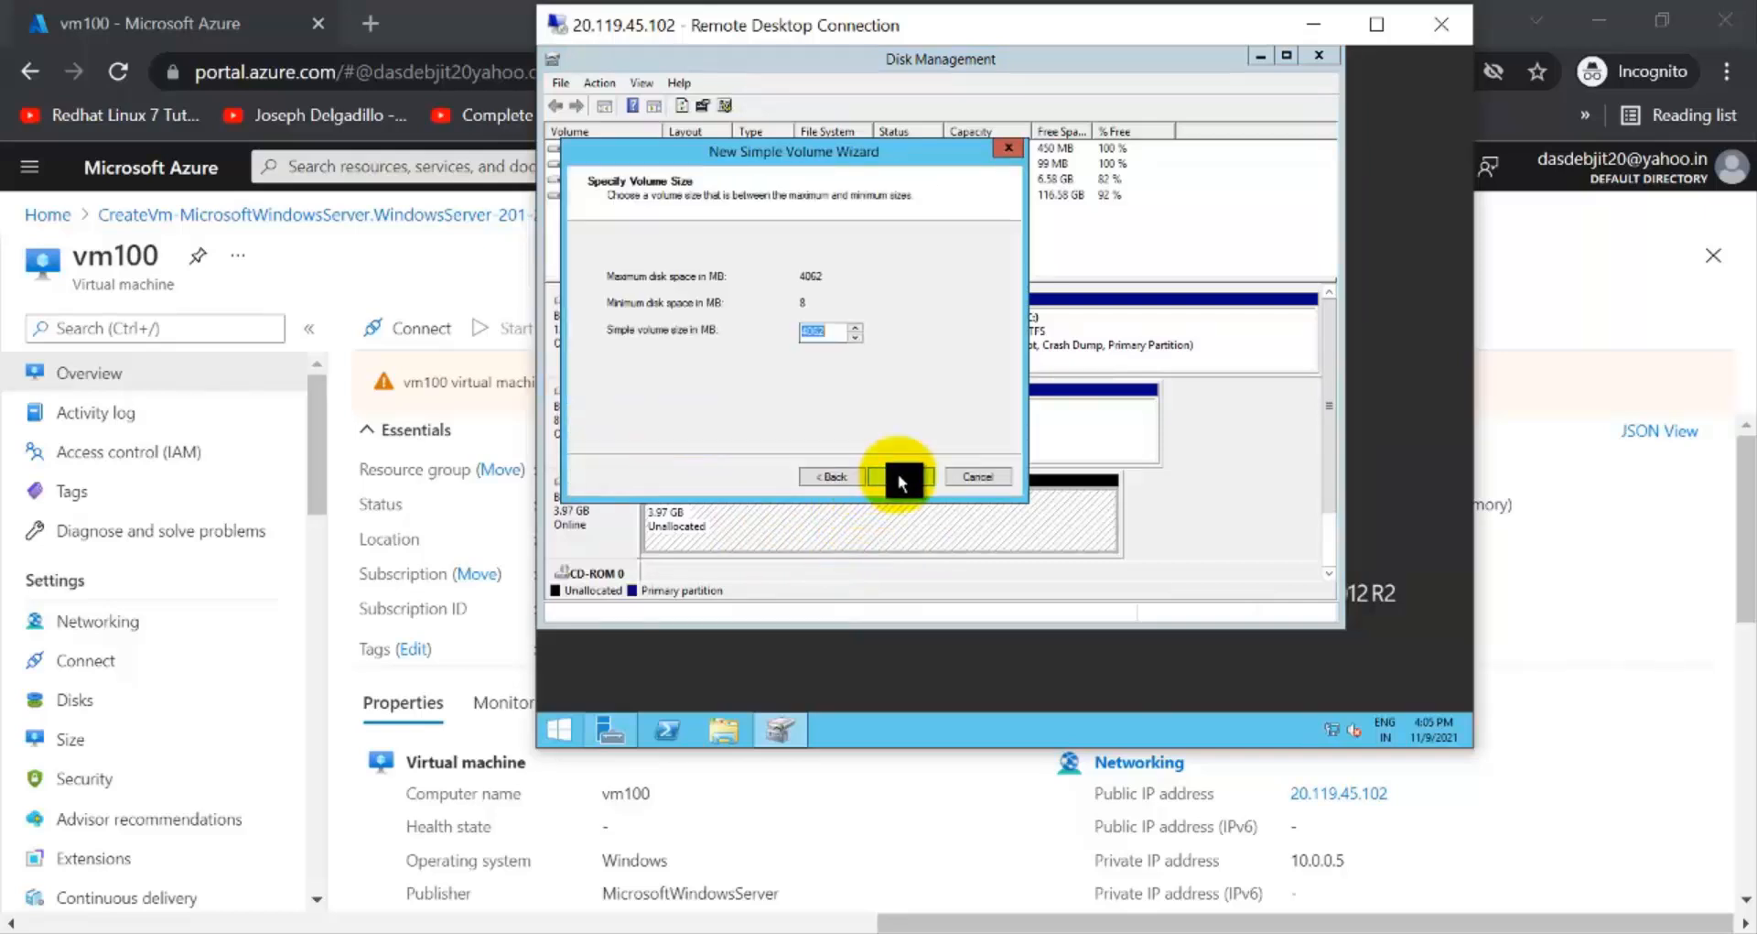
{"action": "left_click", "coordinate": [900, 476]}
{"action": "left_click", "coordinate": [899, 476]}
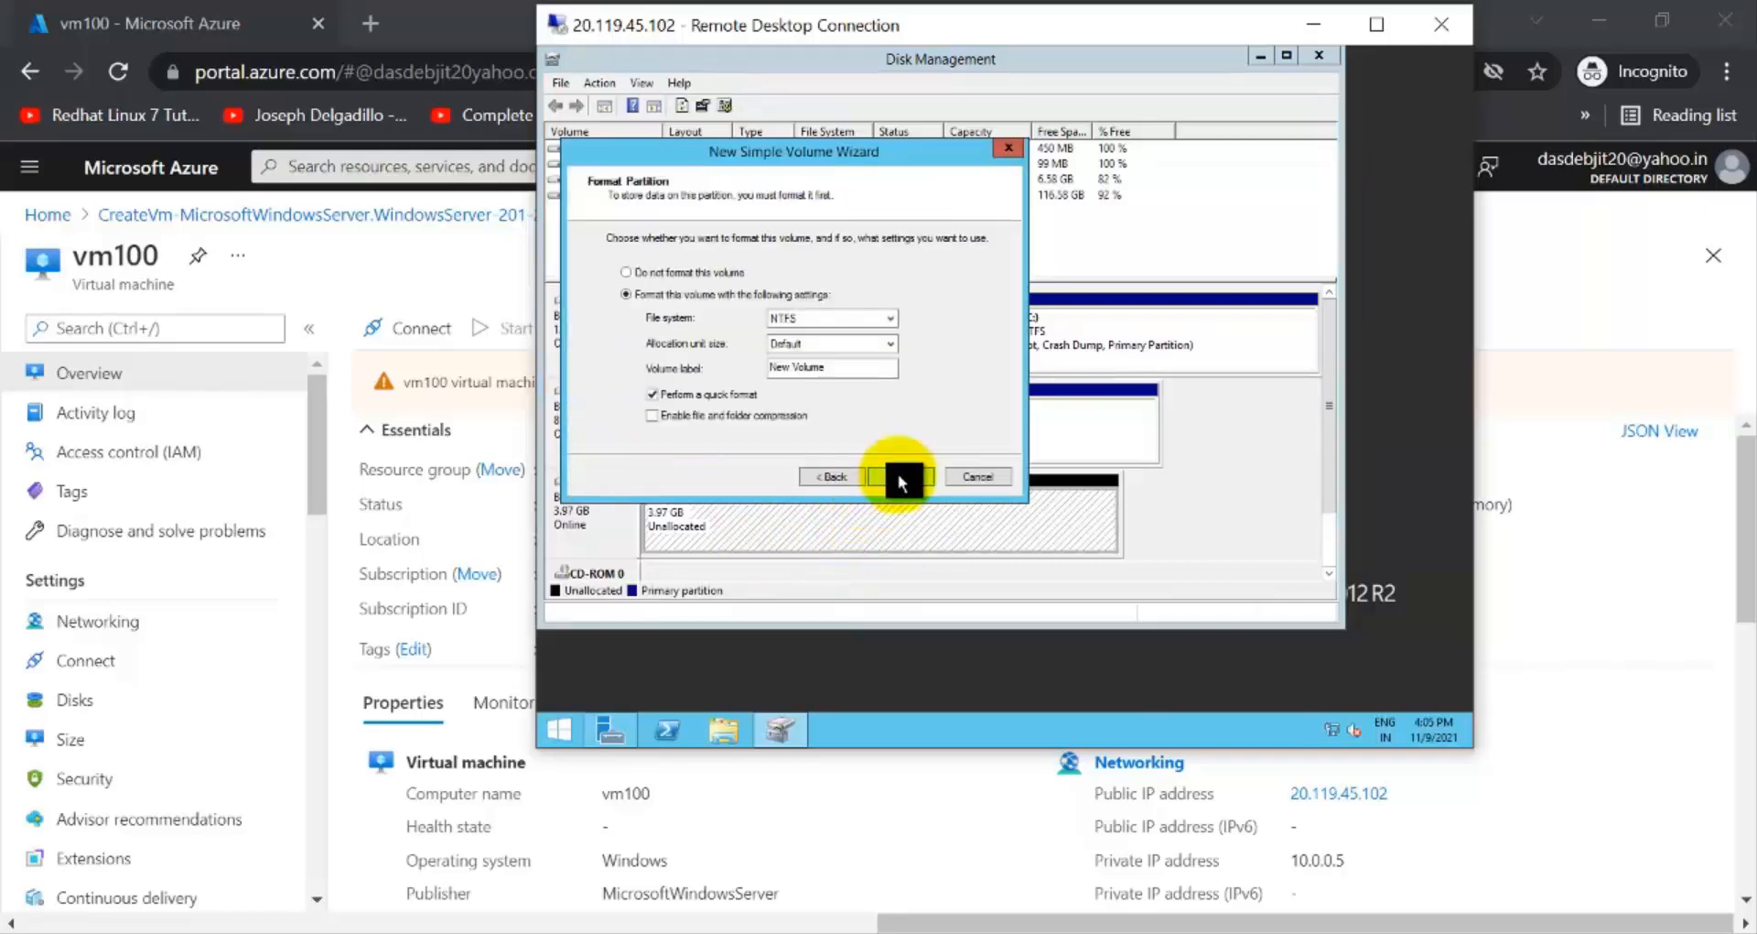
{"action": "left_click", "coordinate": [899, 476]}
{"action": "left_click", "coordinate": [898, 474]}
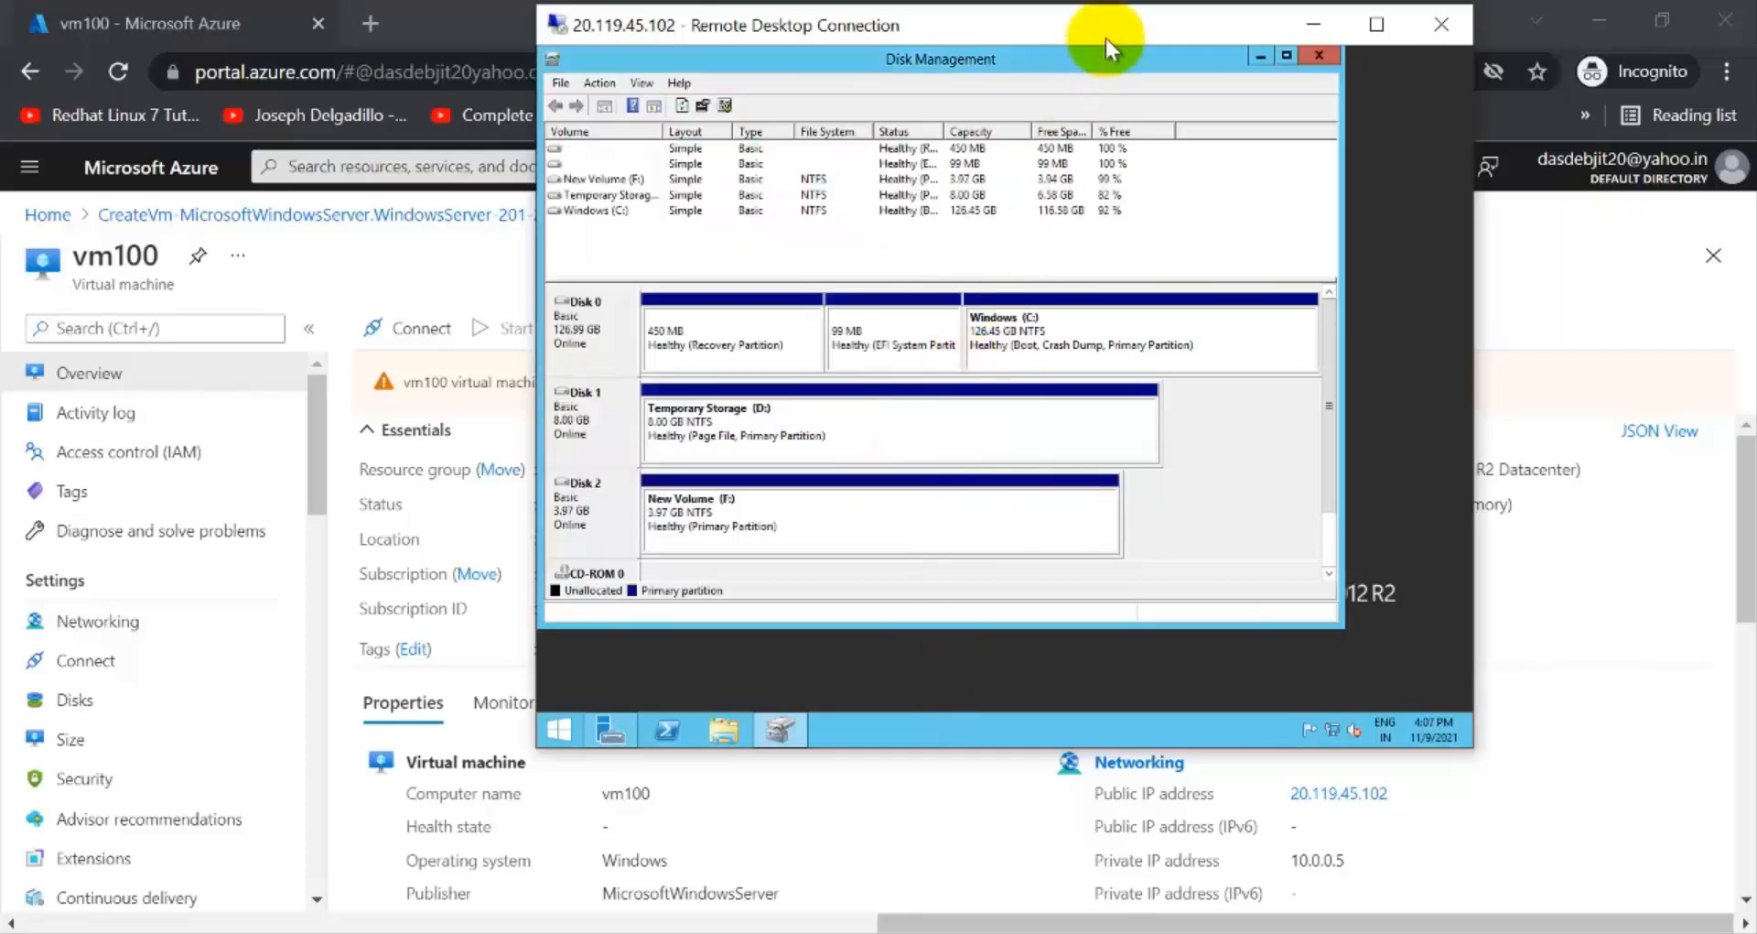
Check the new F: volume among the remote server's drives in This PC, and minimize the remote session.
{"action": "left_click", "coordinate": [1254, 63]}
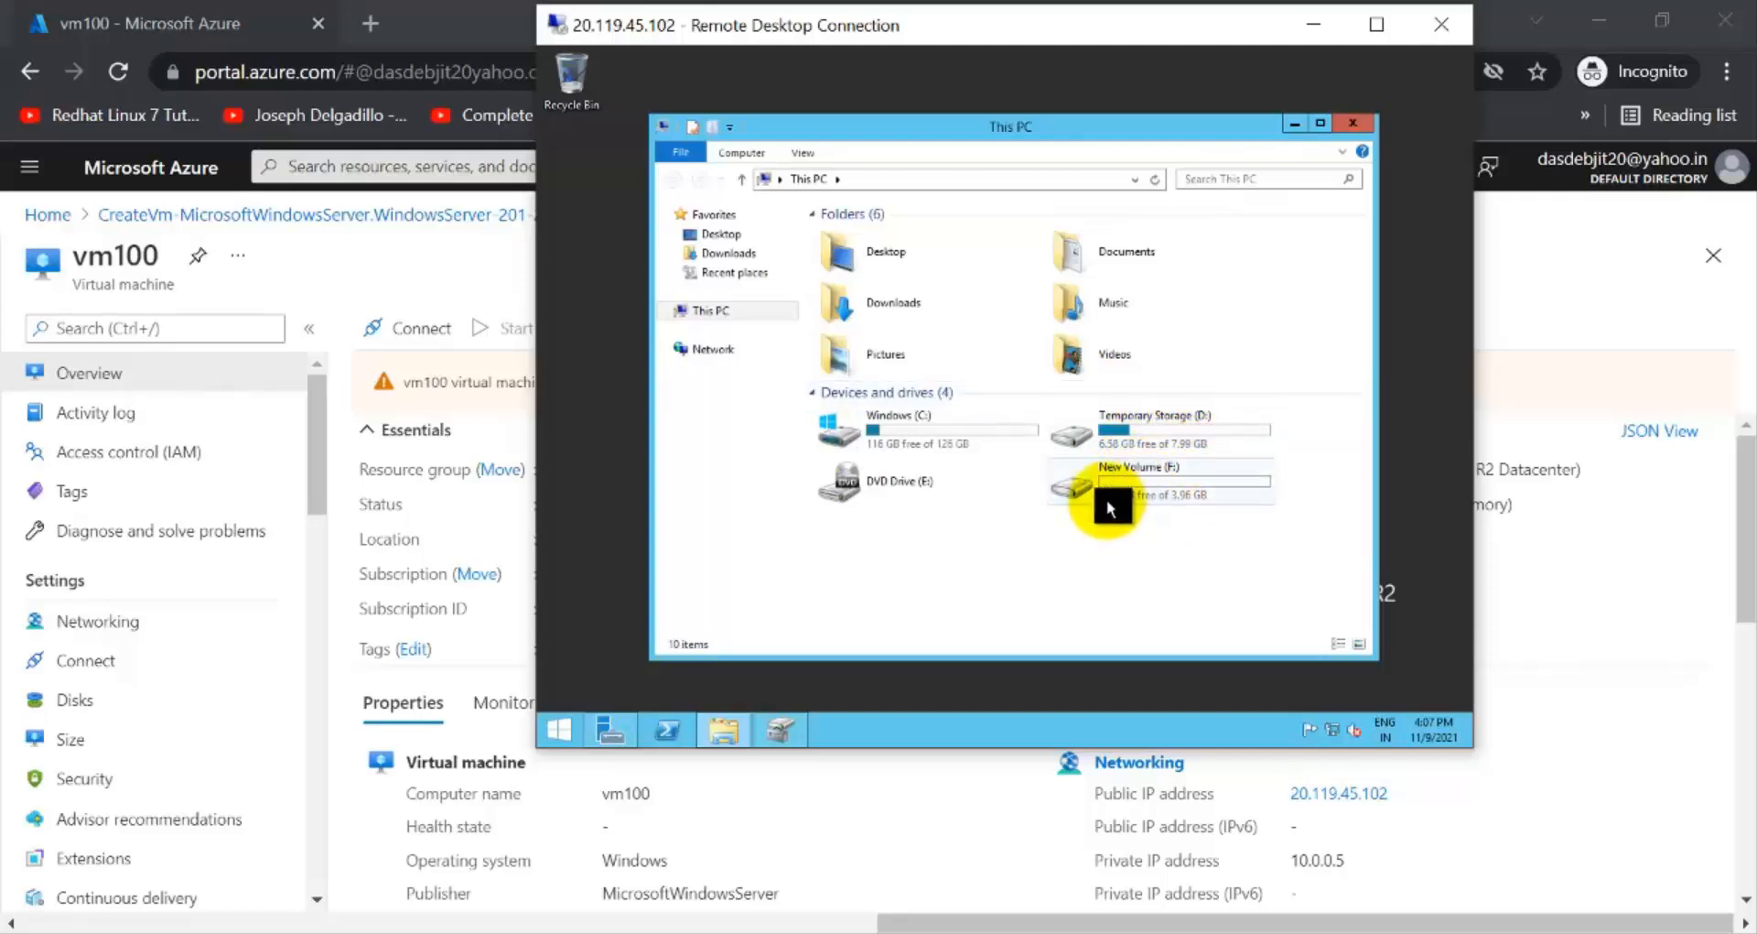
{"action": "mouse_move", "coordinate": [1104, 499]}
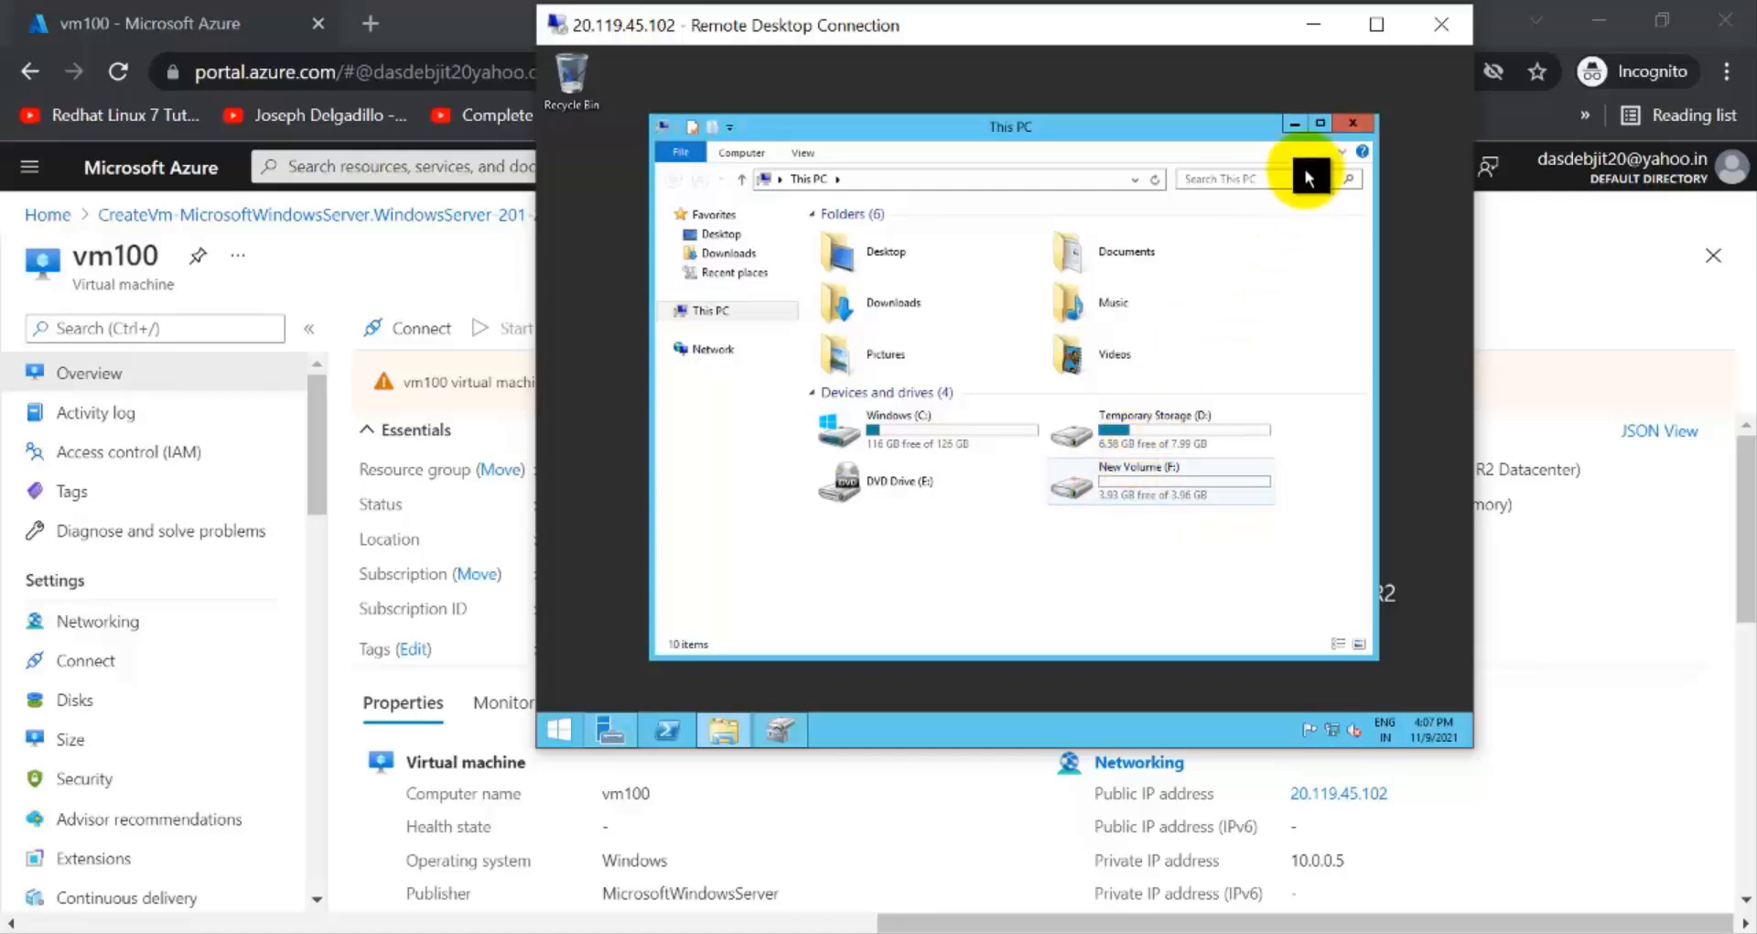
{"action": "left_click", "coordinate": [1319, 35]}
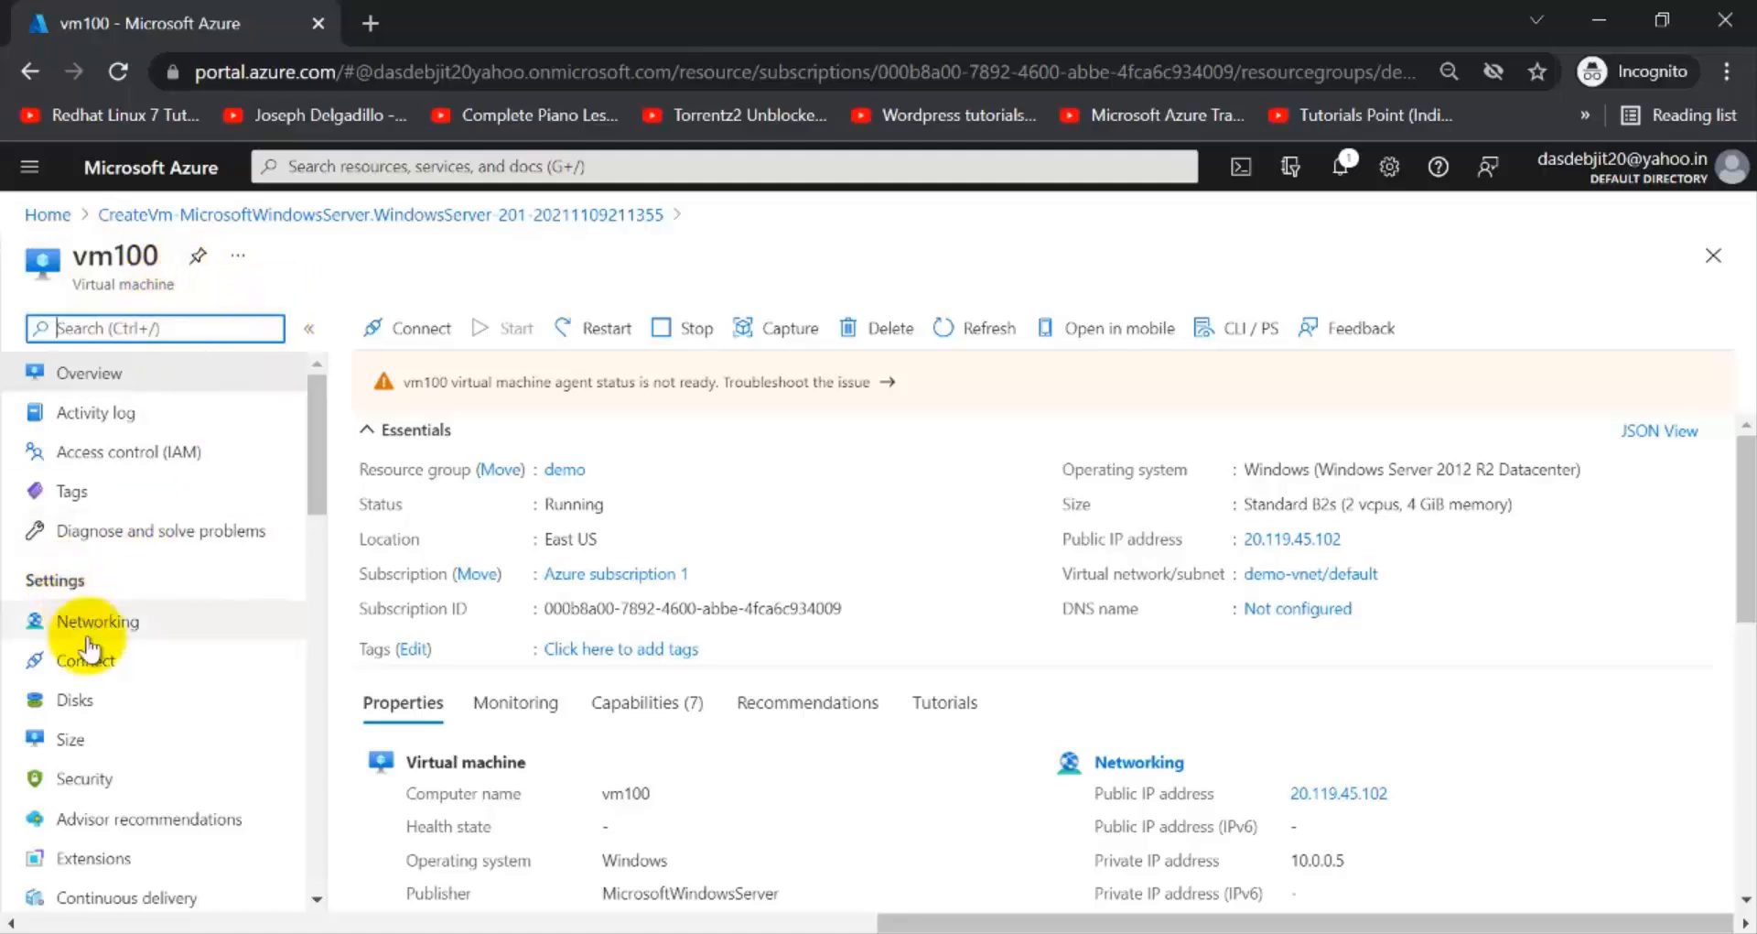
Add a new data disk to vm100's disks and name it vm100_DataDisk_2.
{"action": "left_click", "coordinate": [133, 712]}
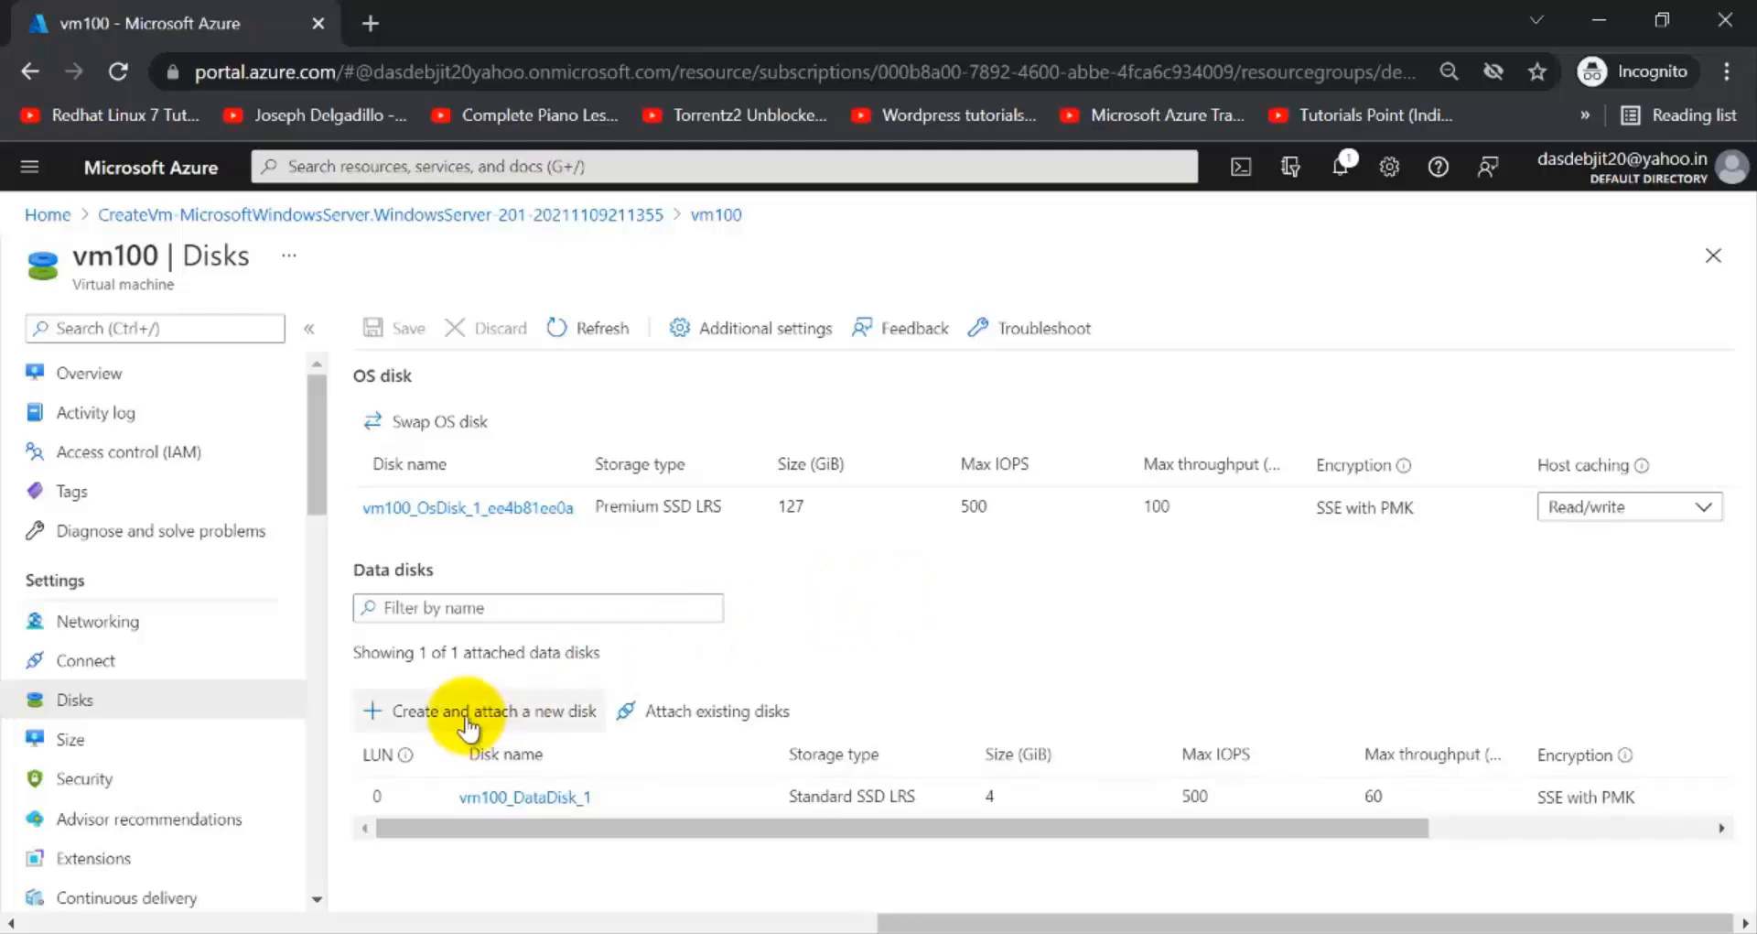
{"action": "left_click", "coordinate": [549, 723]}
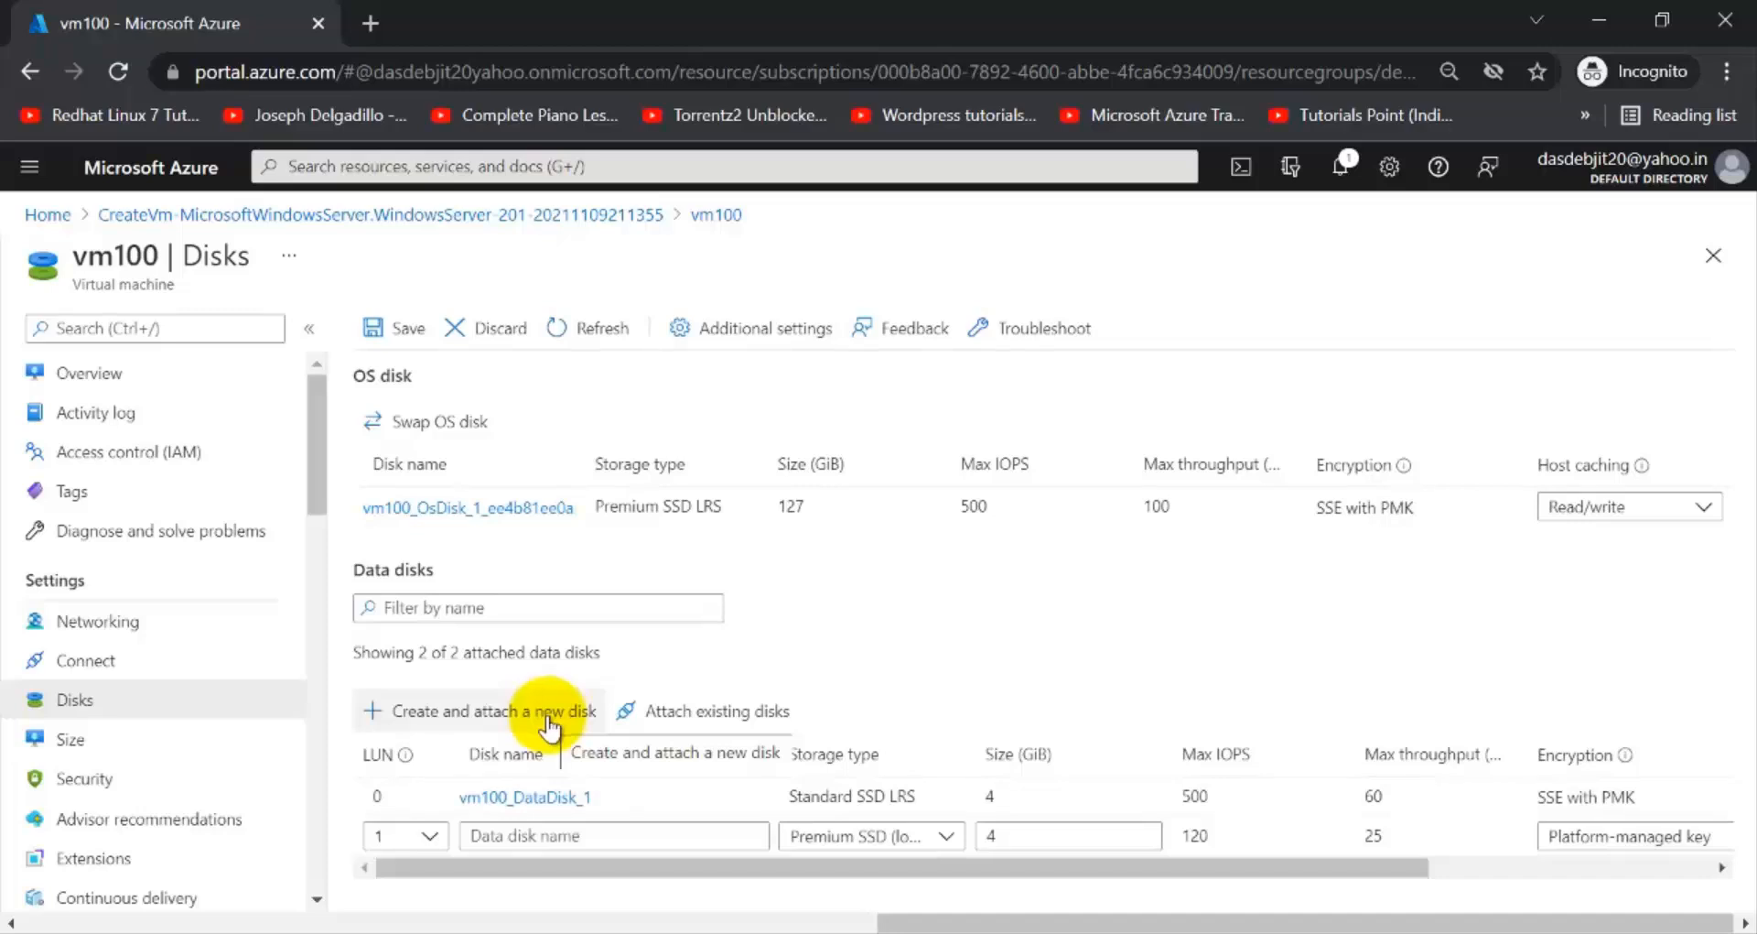
{"action": "left_click", "coordinate": [499, 831]}
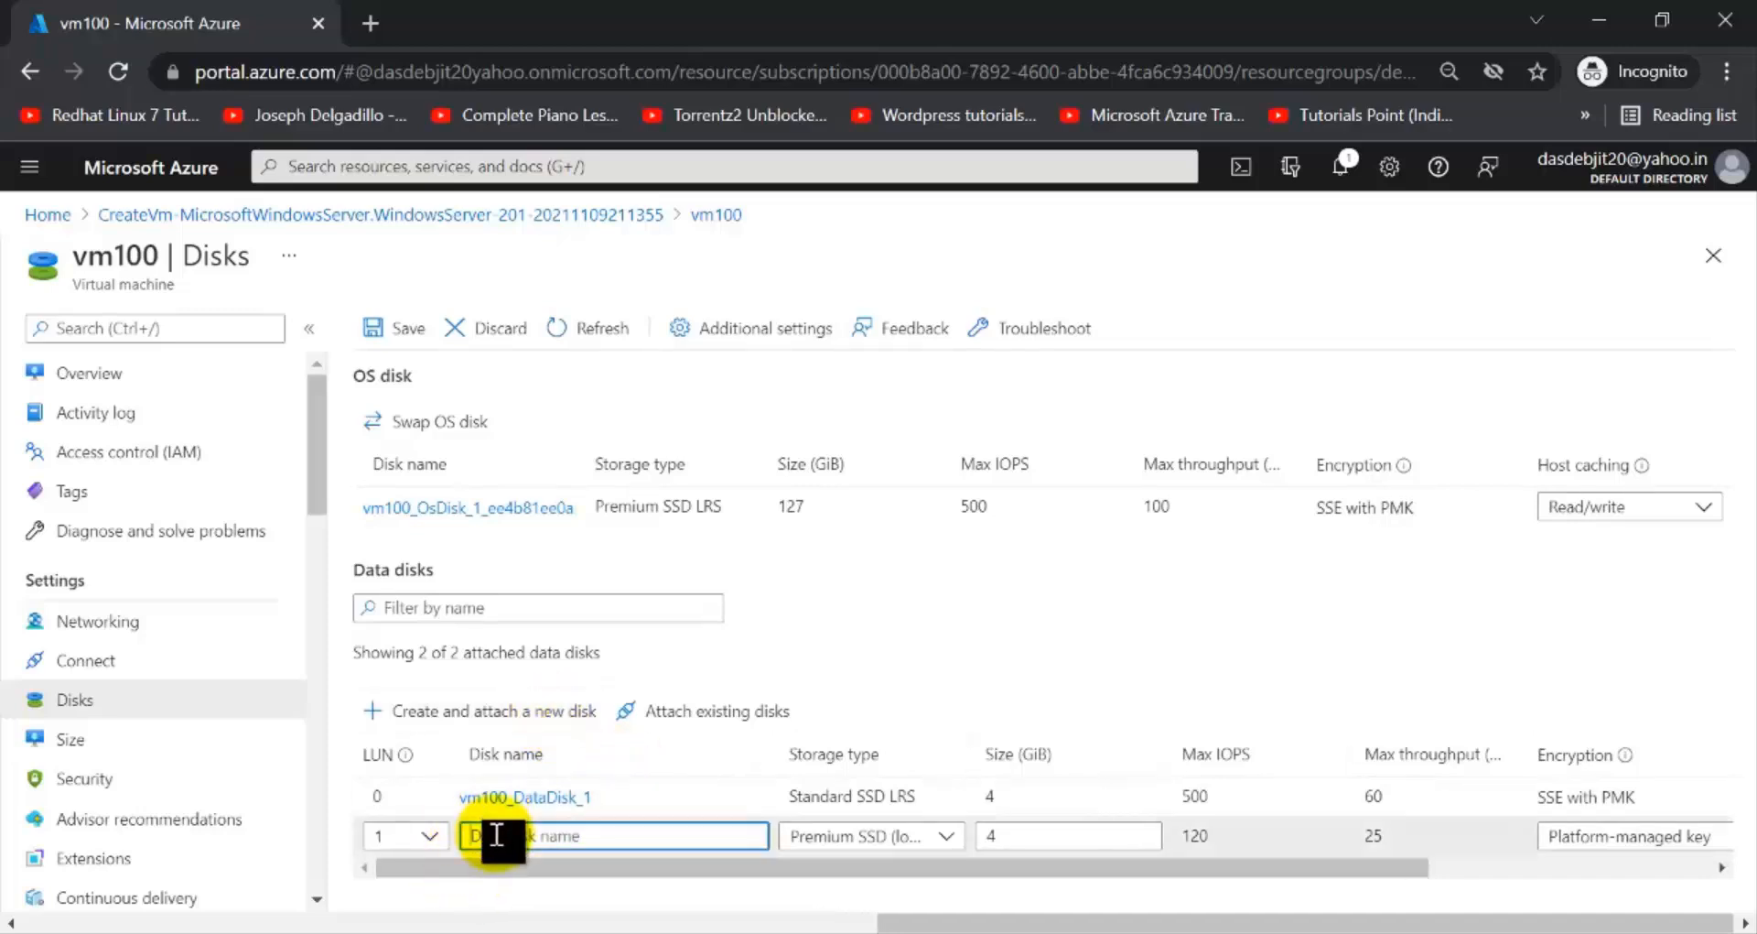
{"action": "type", "text": "vm"}
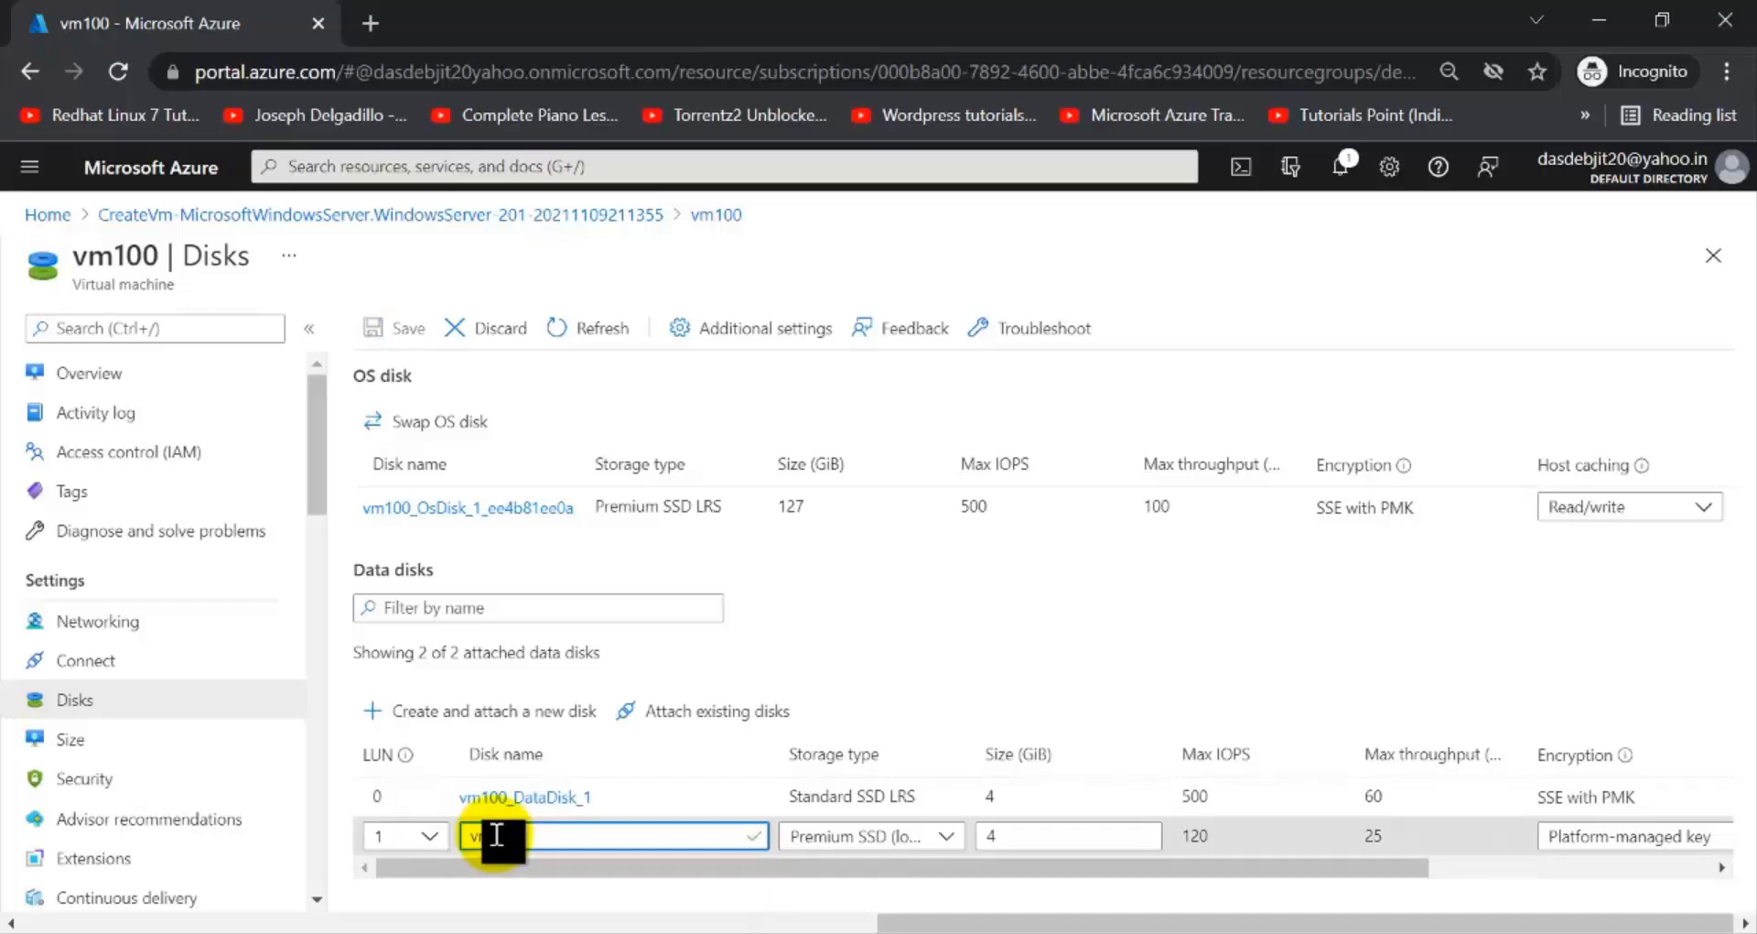
{"action": "type", "text": "dataDisk_2"}
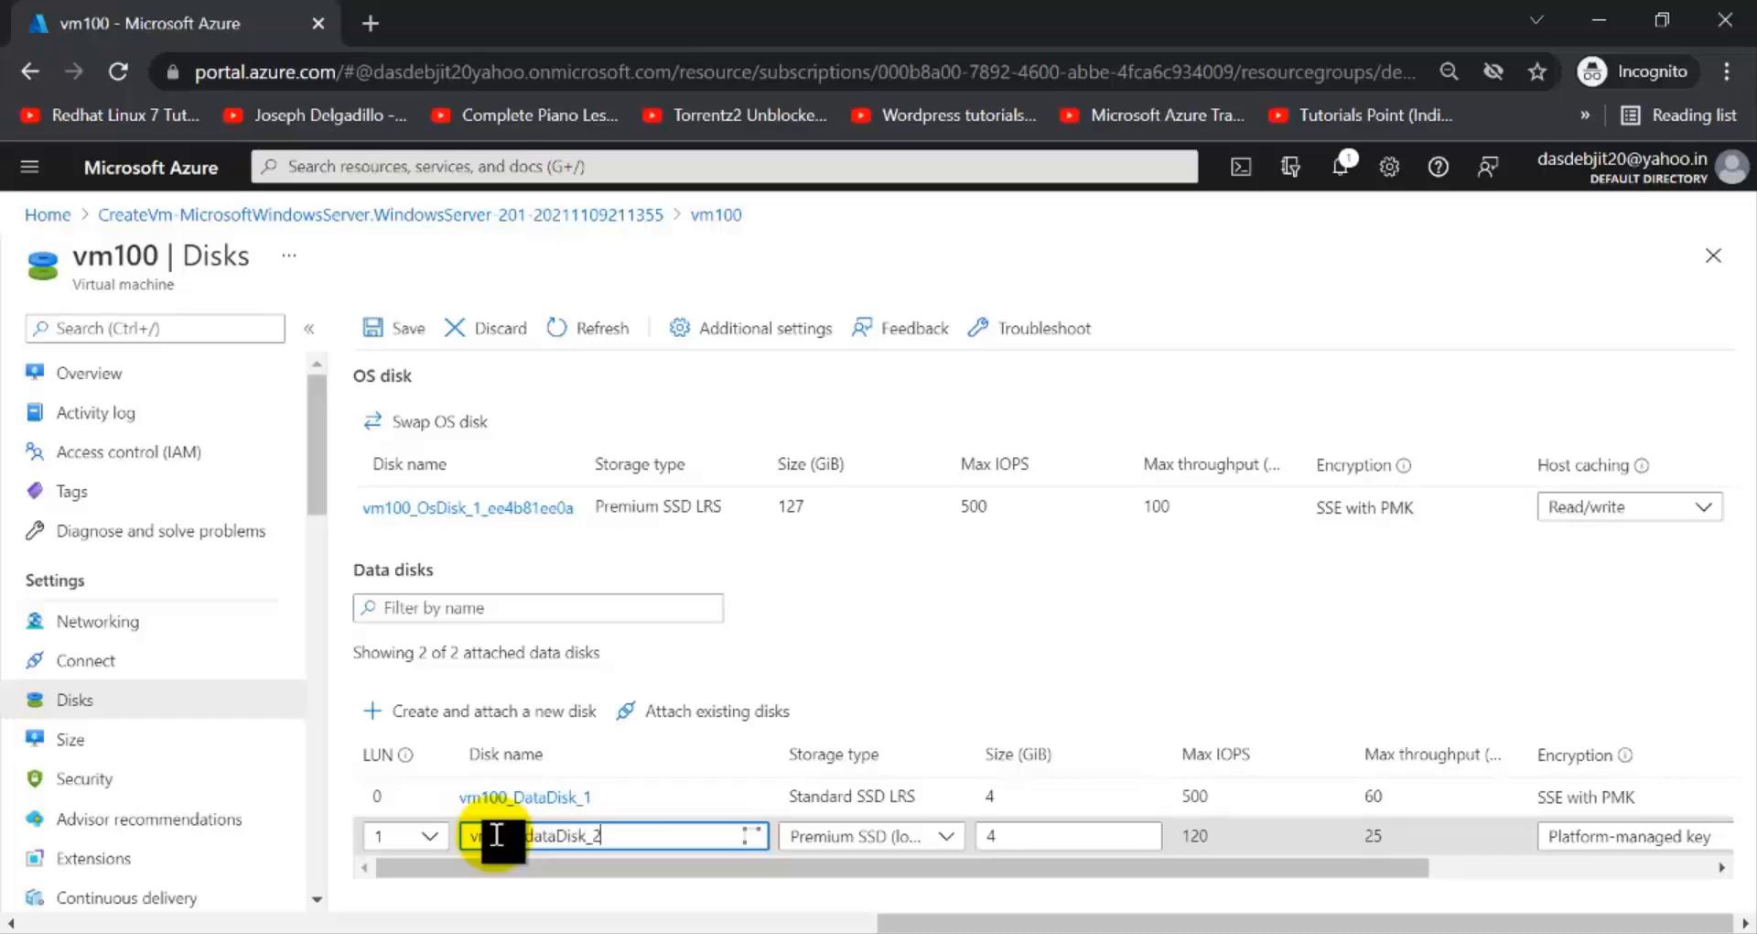
{"action": "left_click", "coordinate": [533, 834]}
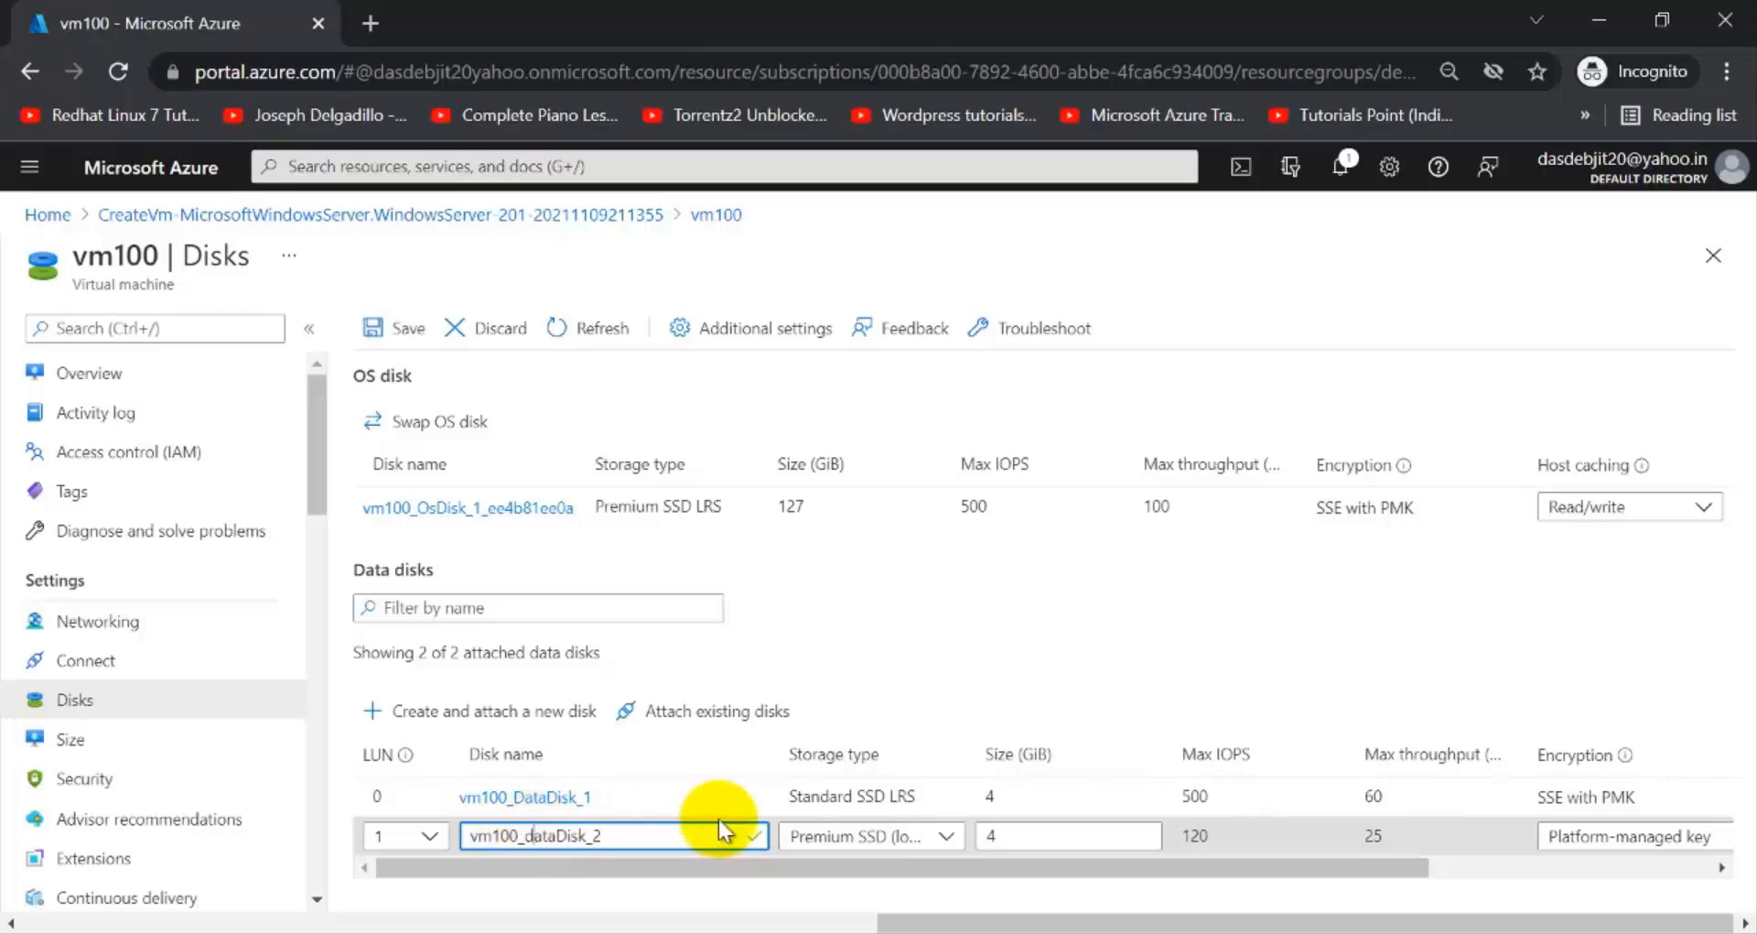
{"action": "key", "text": "BackSpace"}
{"action": "type", "text": "D"}
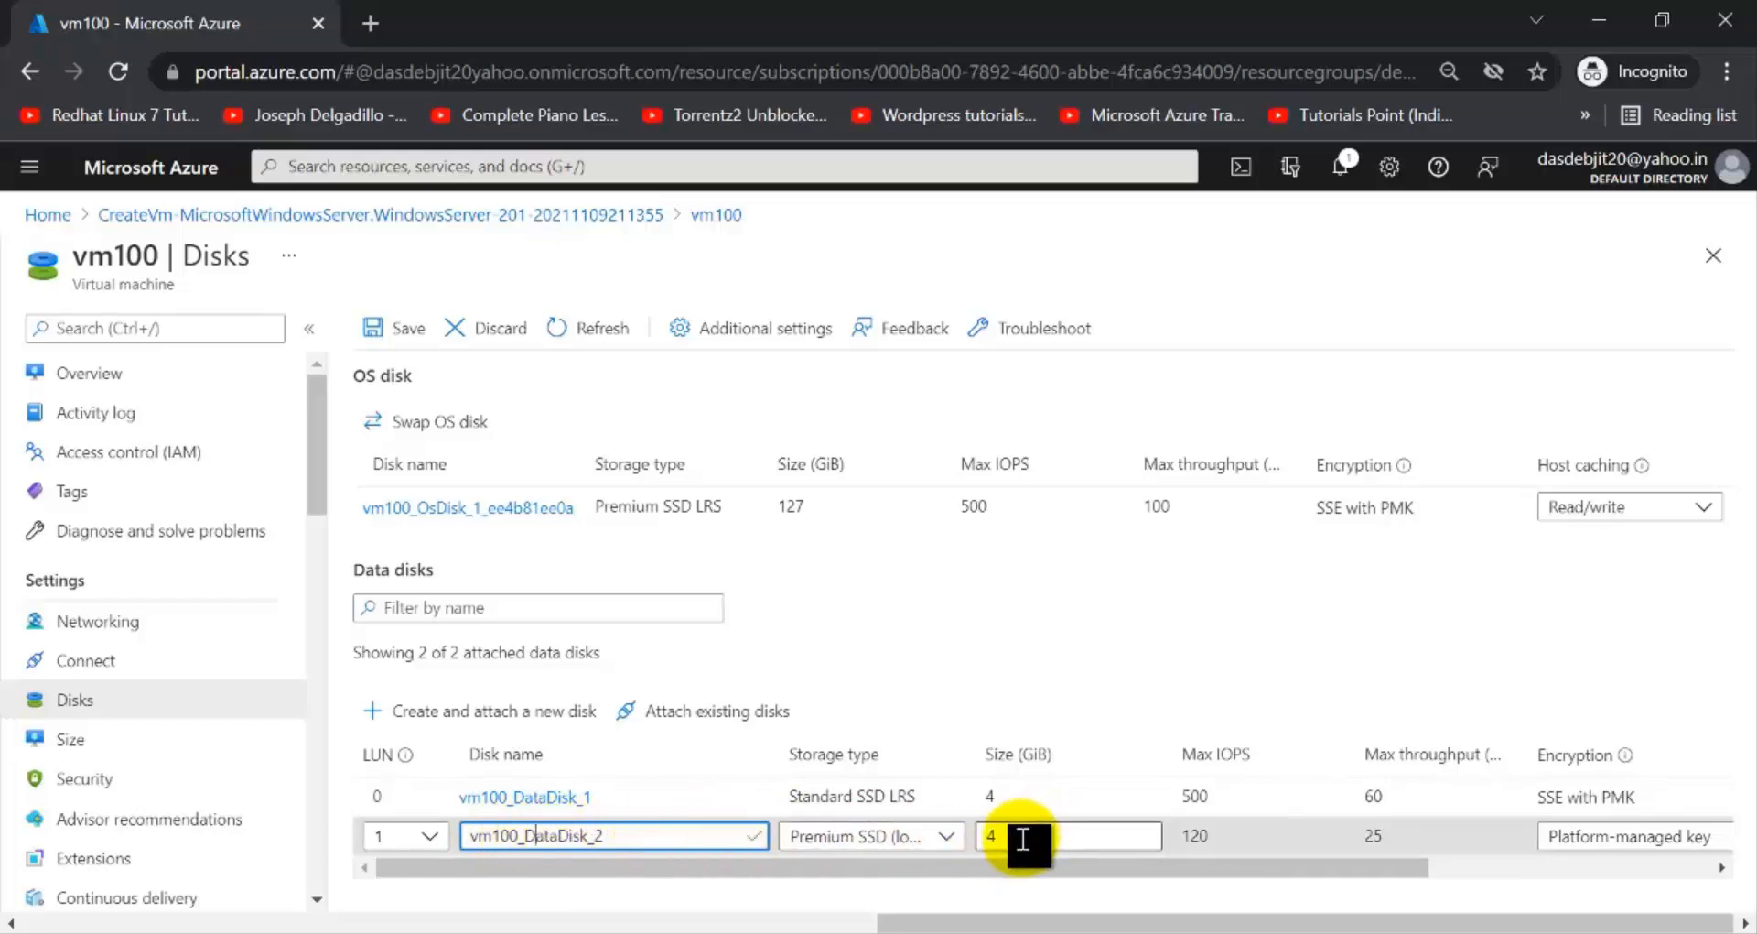
Set vm100_DataDisk_2's storage type to Standard SSD, and confirm its detailed settings with the default 4 GiB size and encryption.
{"action": "left_click", "coordinate": [945, 837]}
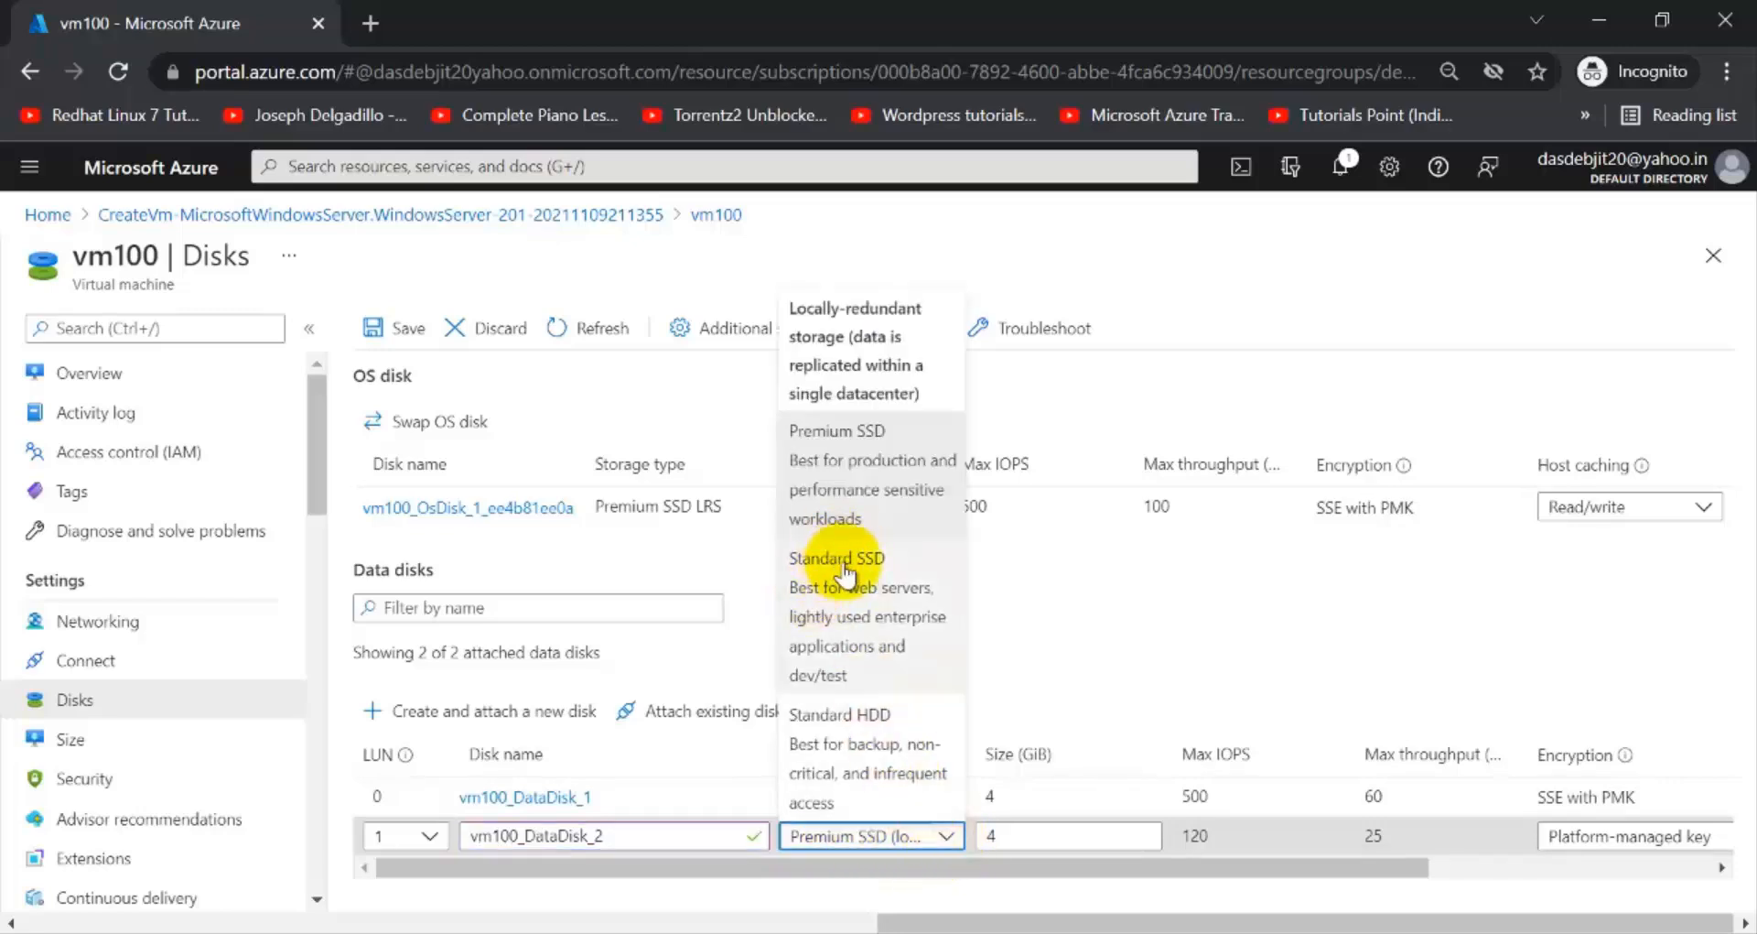
{"action": "left_click", "coordinate": [828, 595]}
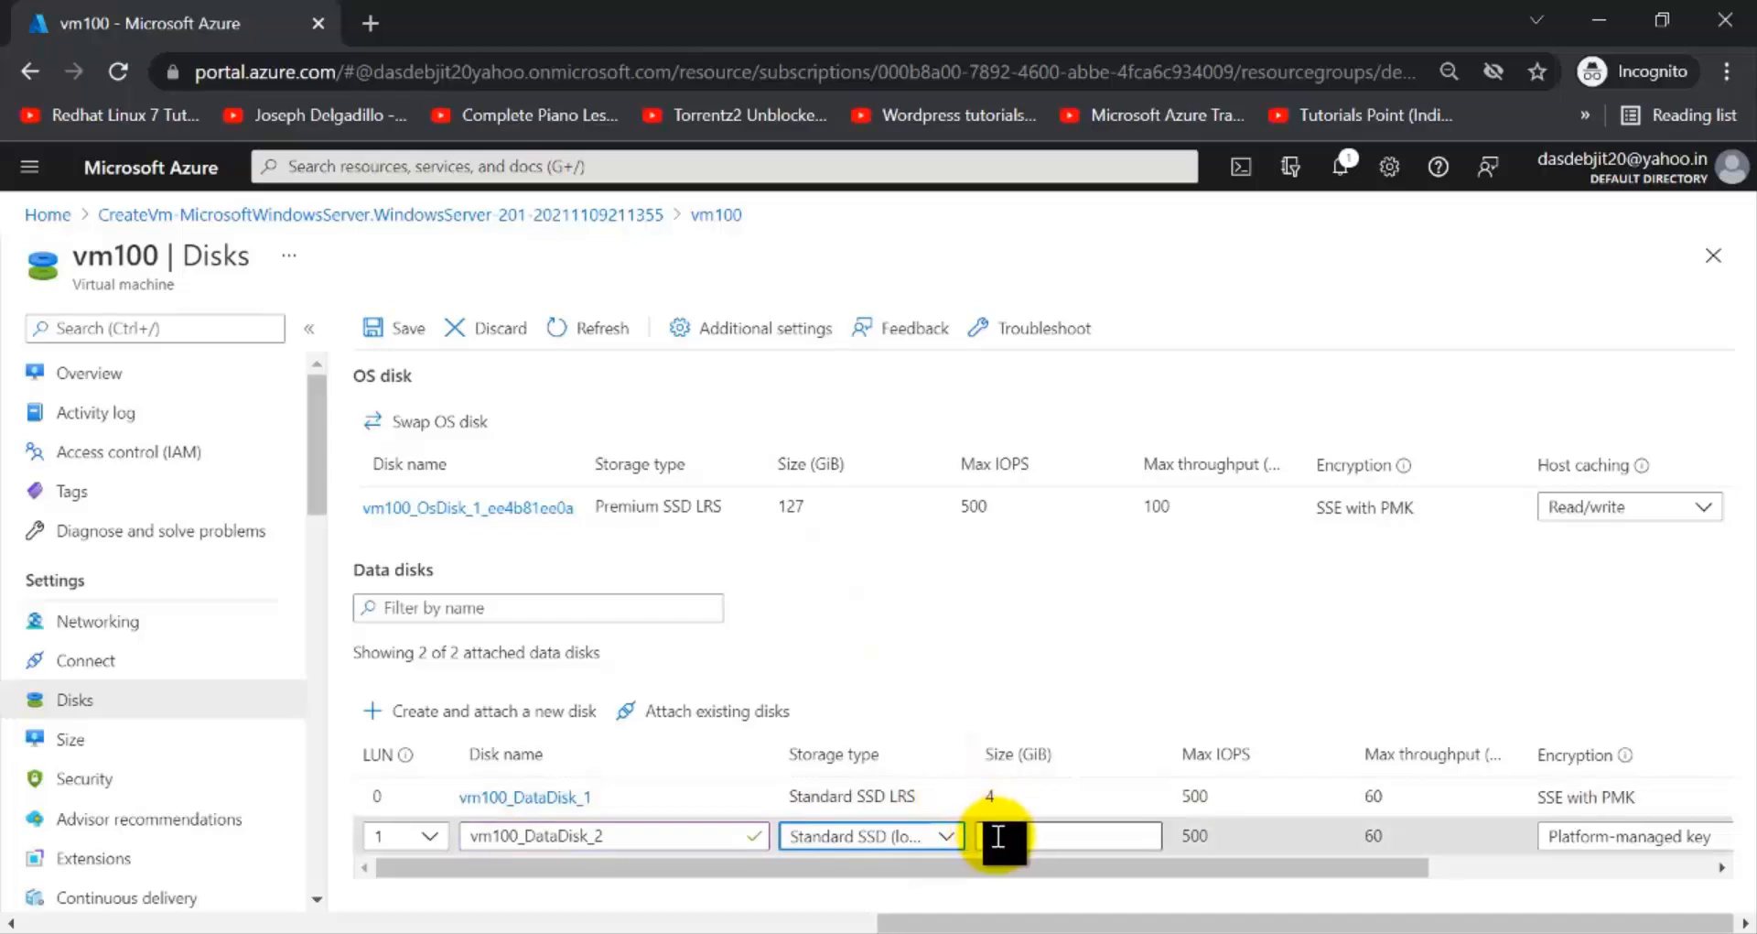
{"action": "left_click_drag", "start_coordinate": [1012, 871], "coordinate": [1338, 877]}
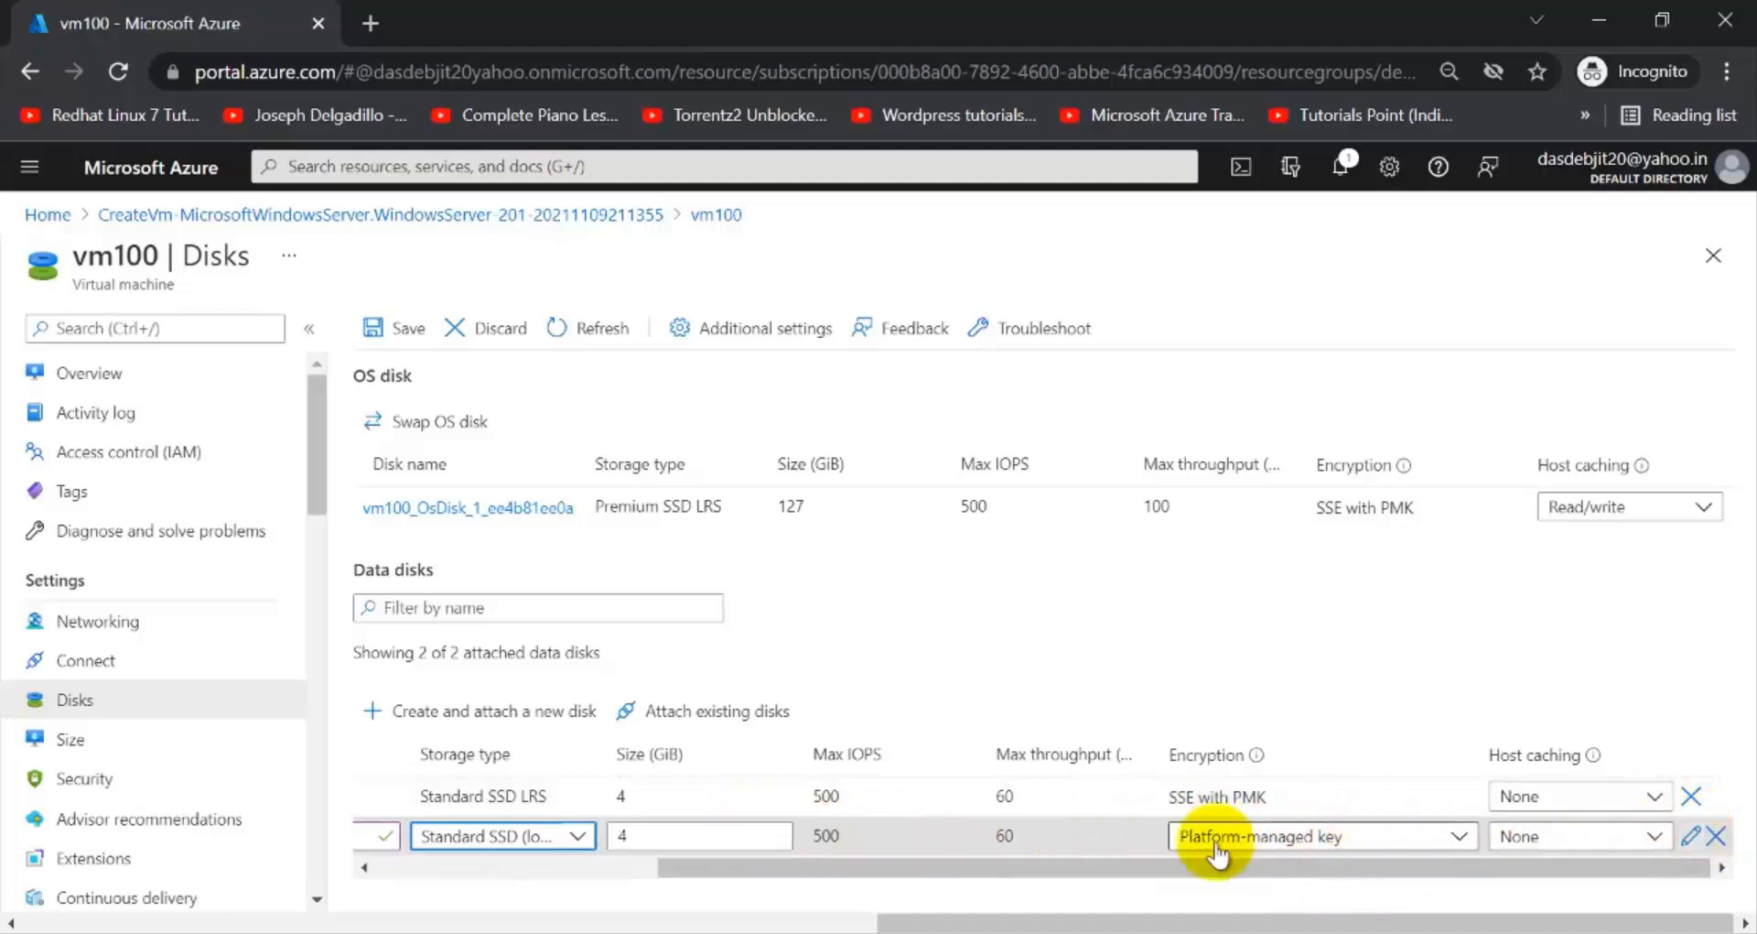
{"action": "left_click", "coordinate": [1692, 839]}
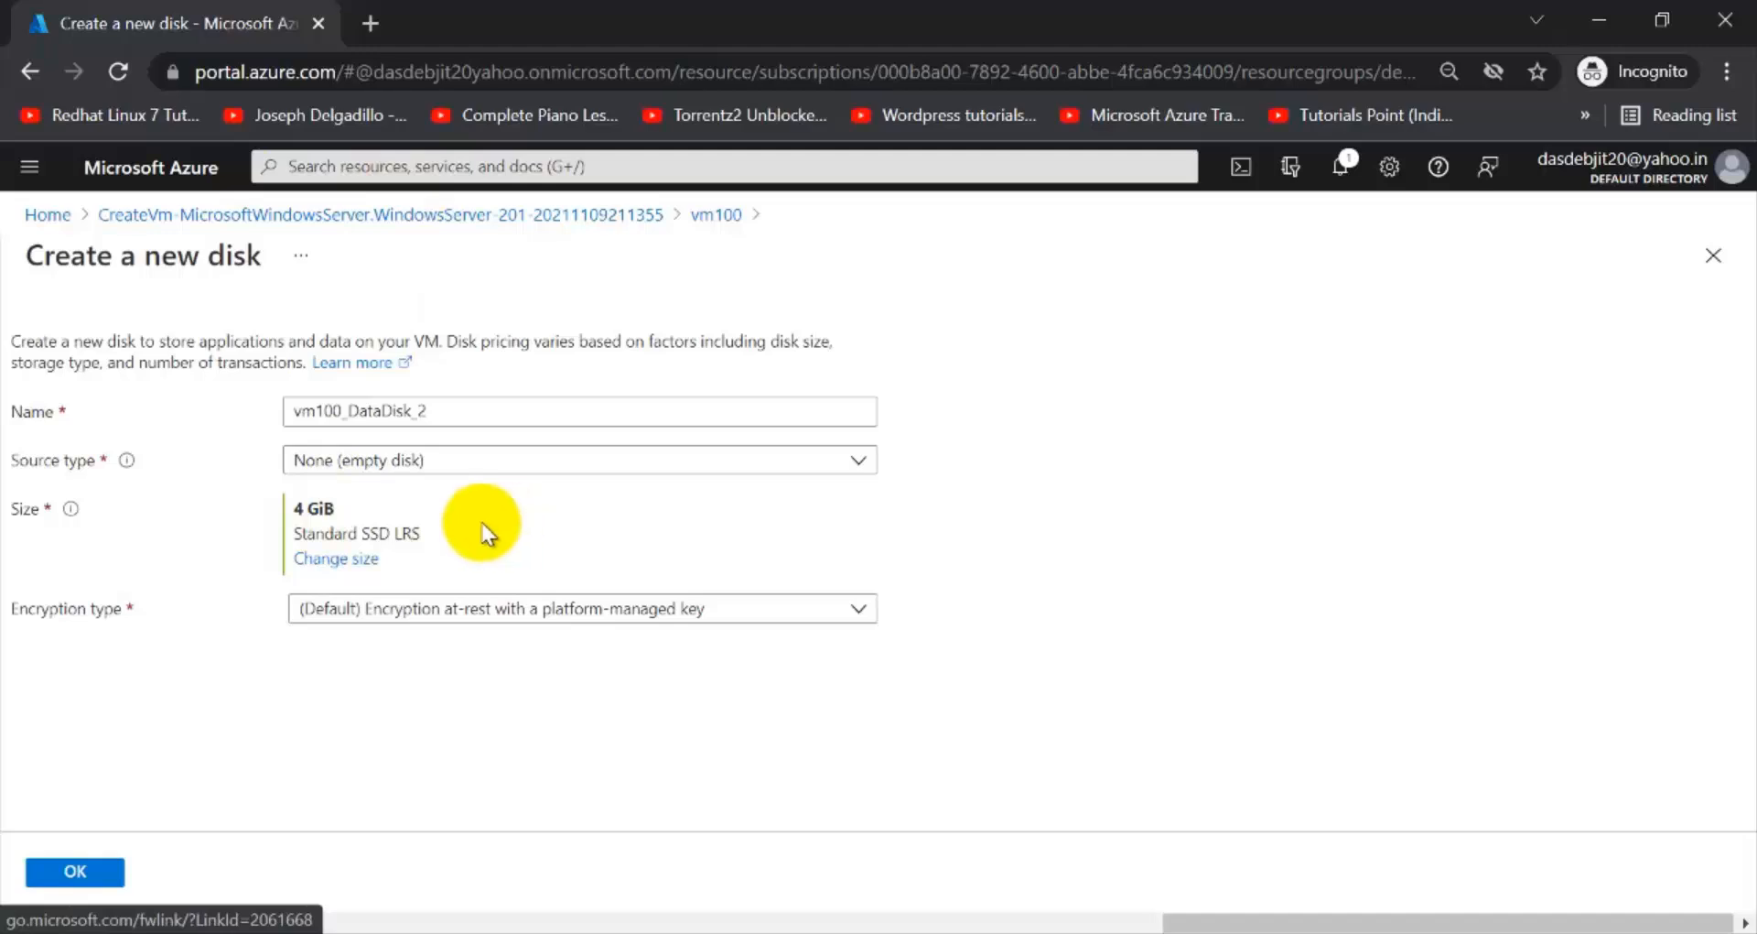
{"action": "left_click", "coordinate": [73, 874]}
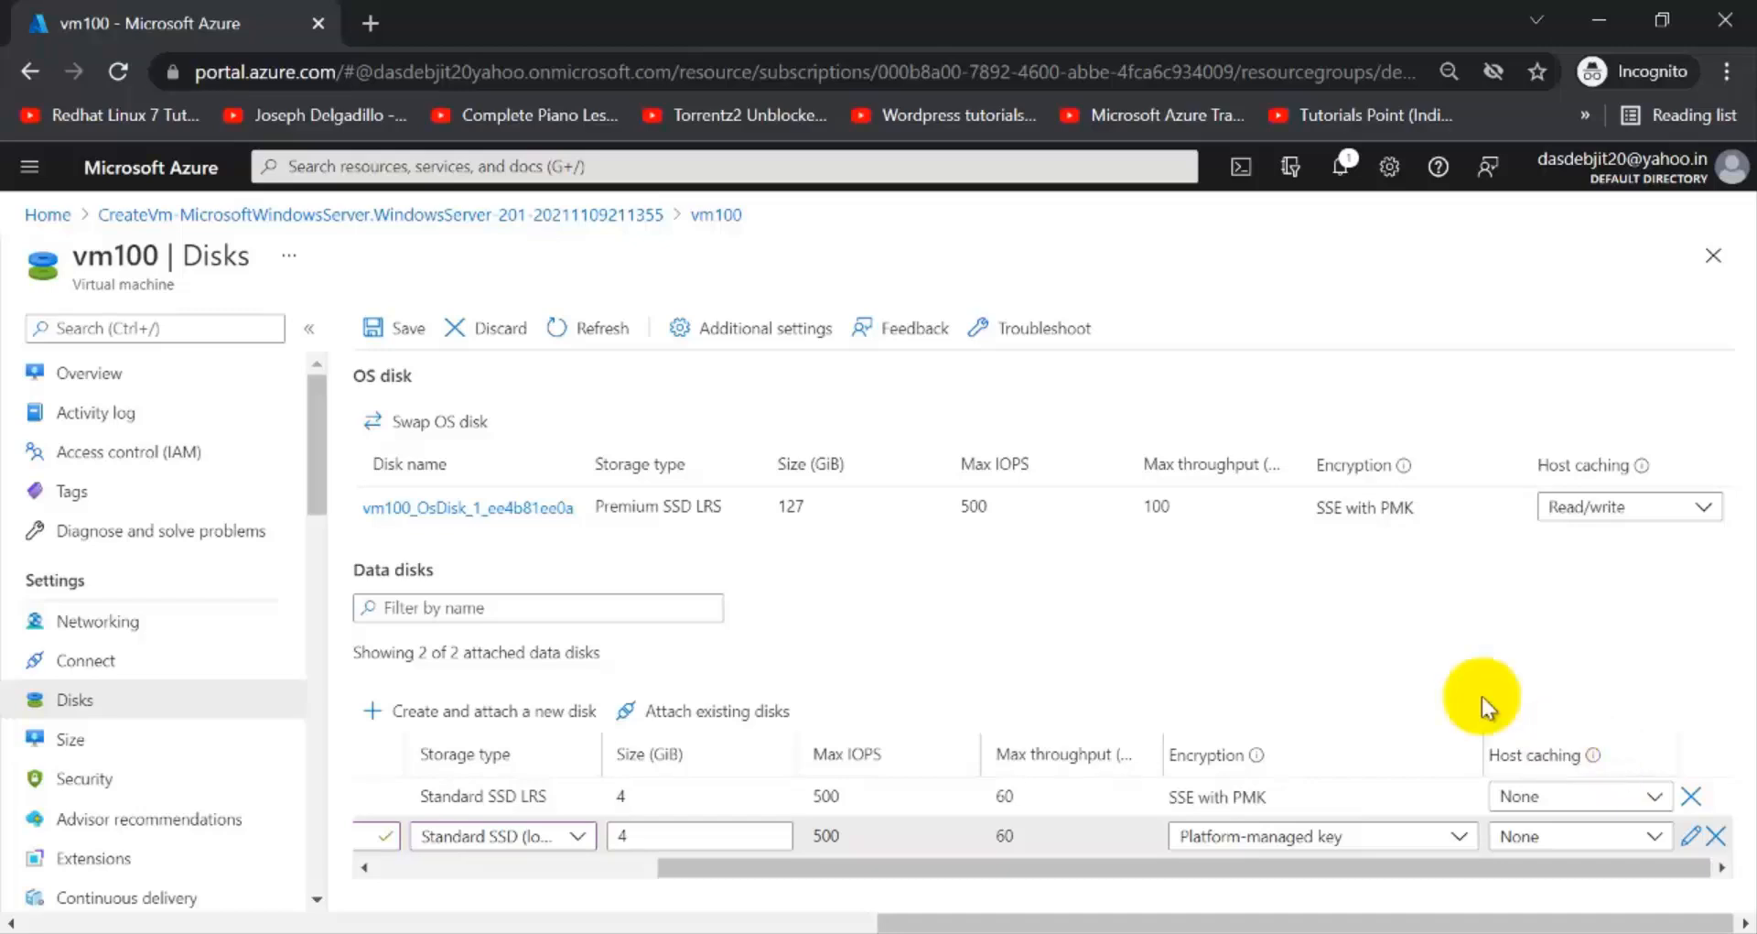
Open Paint and draw an upright rectangle about 173 × 309 px near the canvas's left side.
{"action": "left_click", "coordinate": [176, 932]}
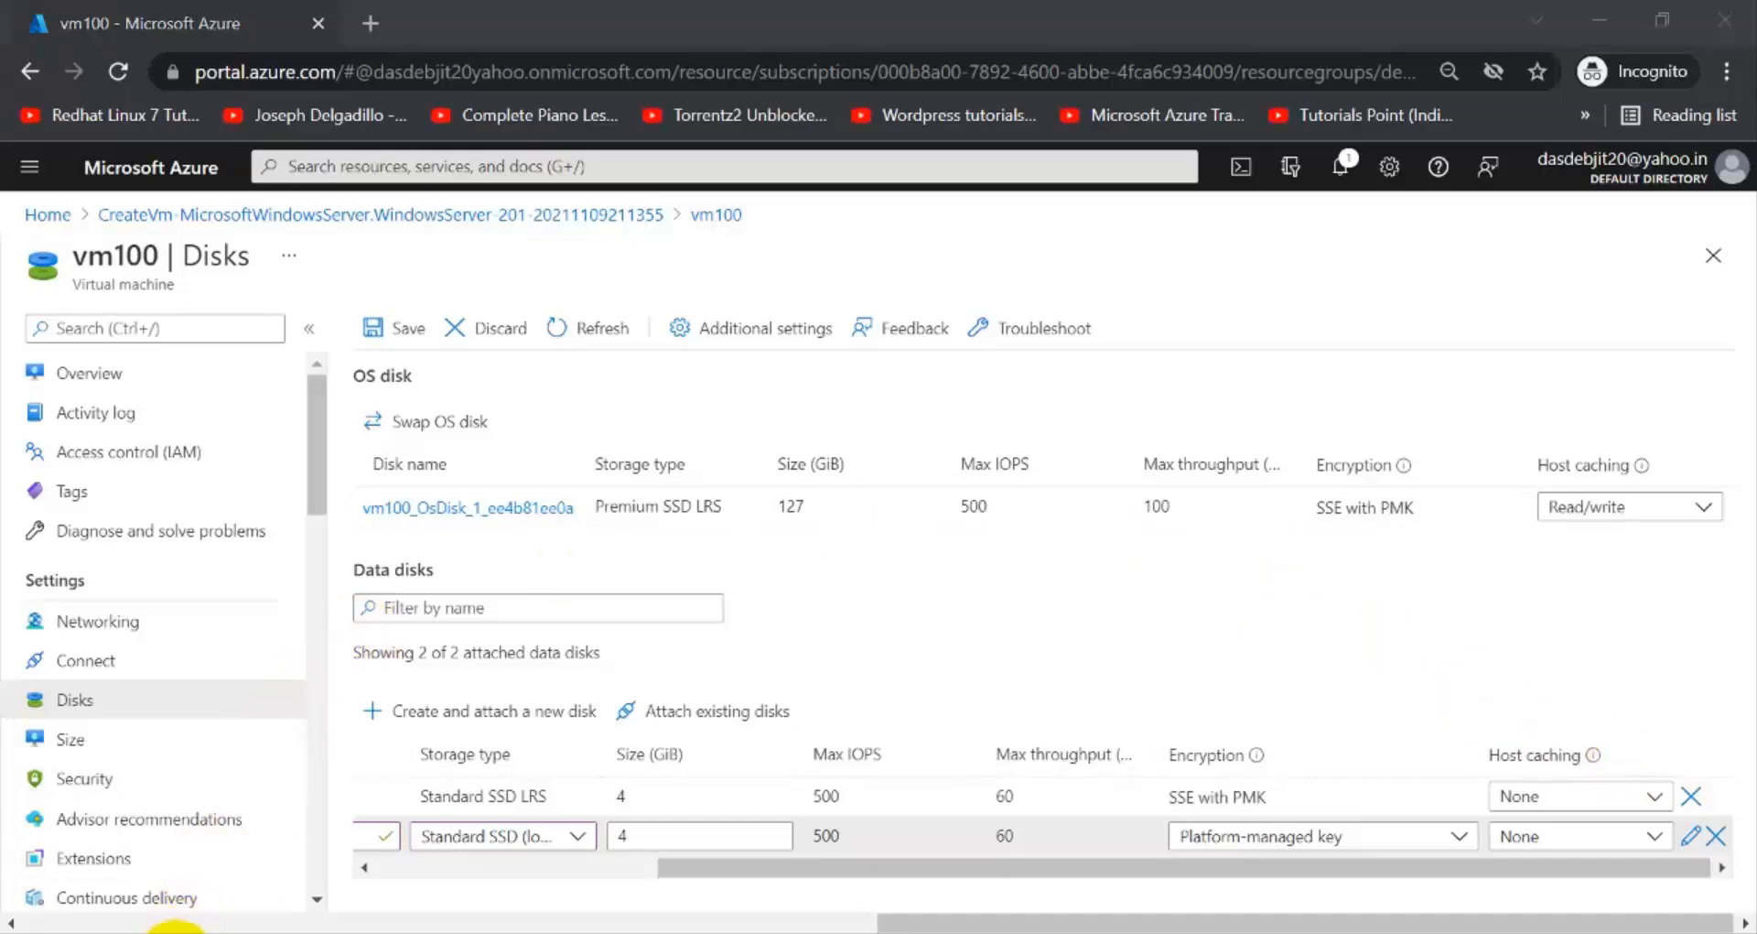
{"action": "type", "text": "paint"}
{"action": "key", "text": "Return"}
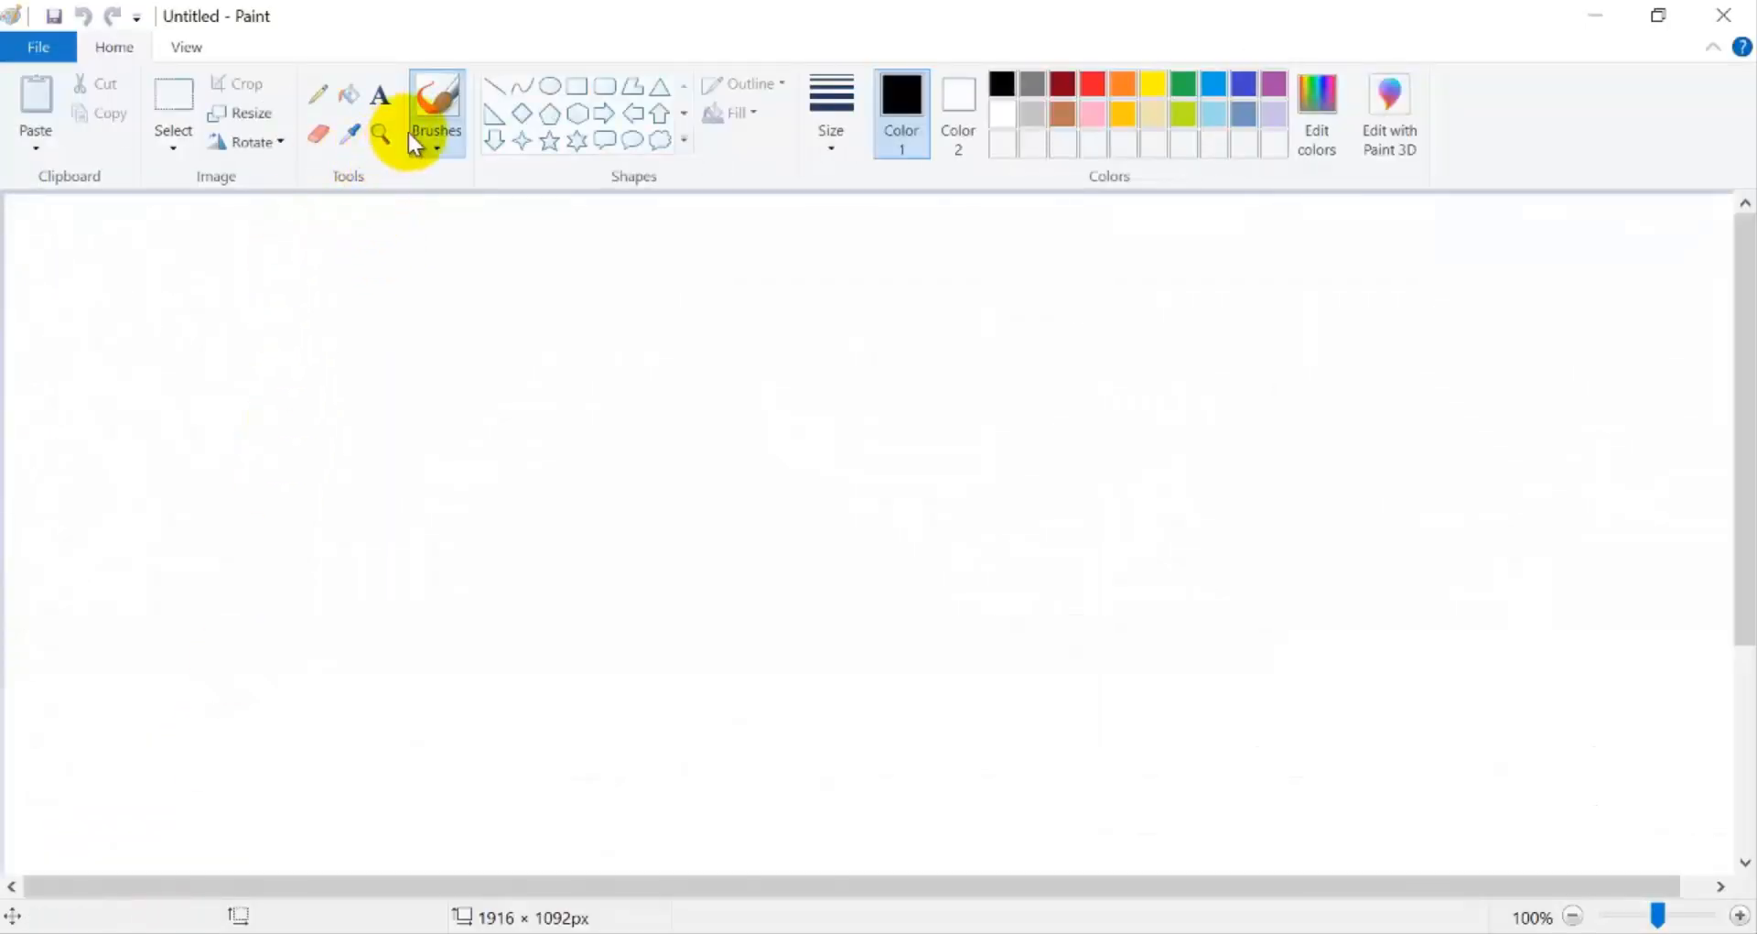
{"action": "left_click", "coordinate": [580, 88]}
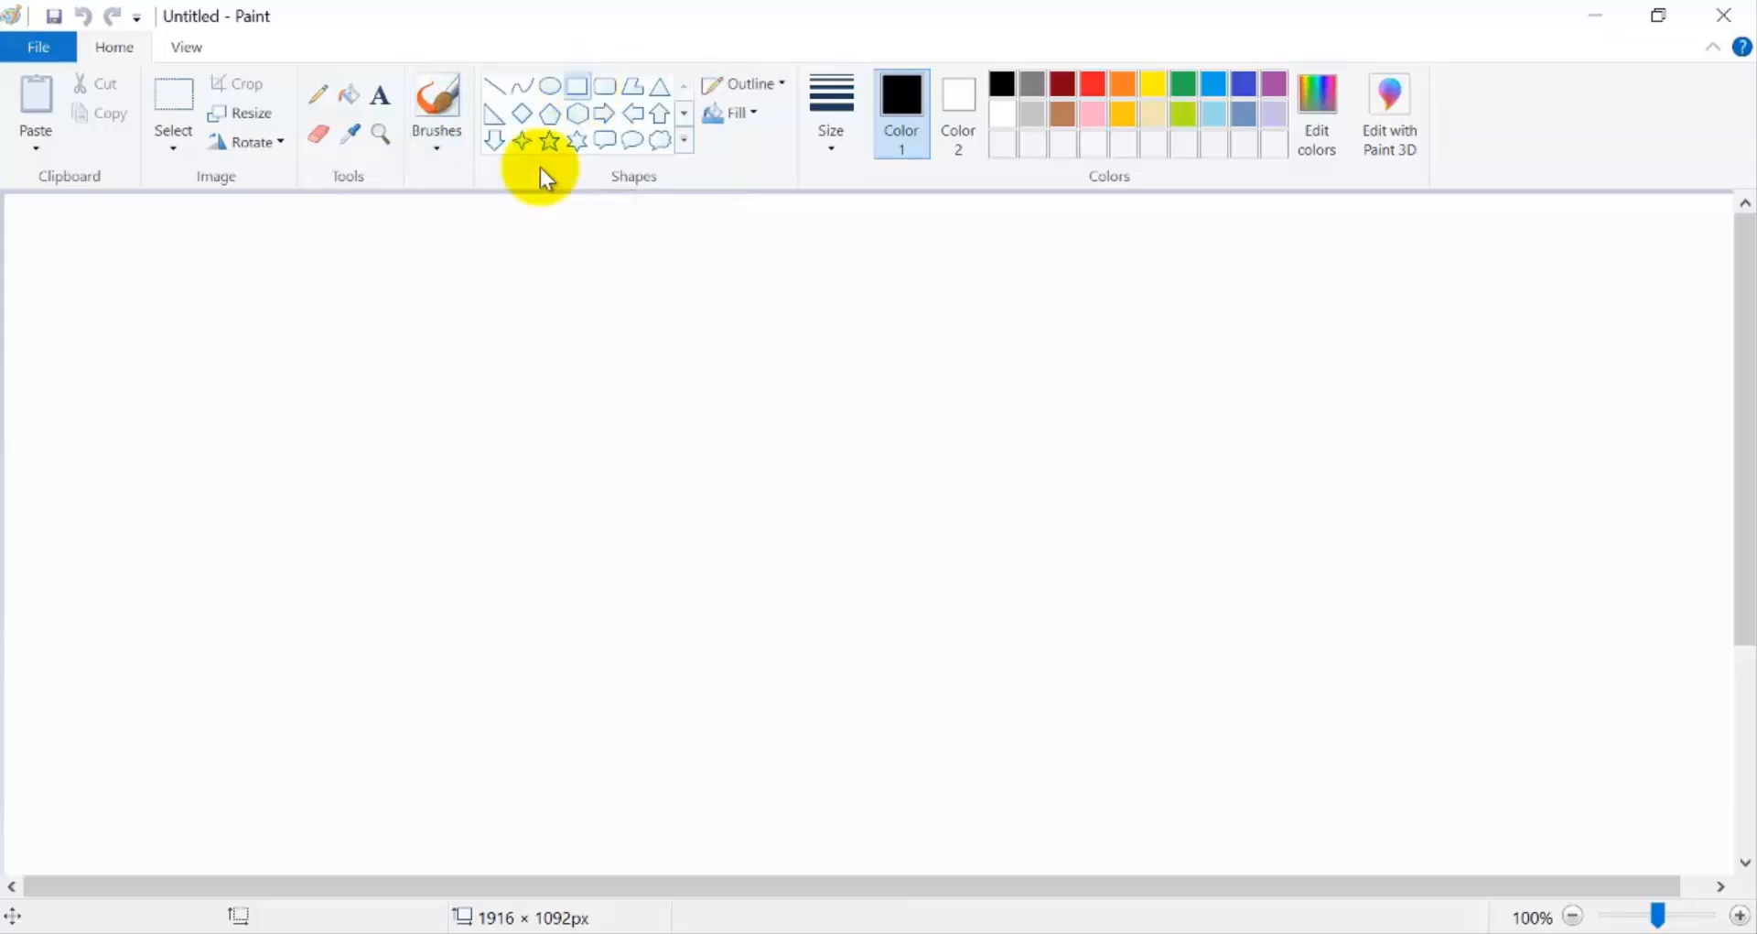
{"action": "left_click_drag", "start_coordinate": [167, 271], "coordinate": [322, 551]}
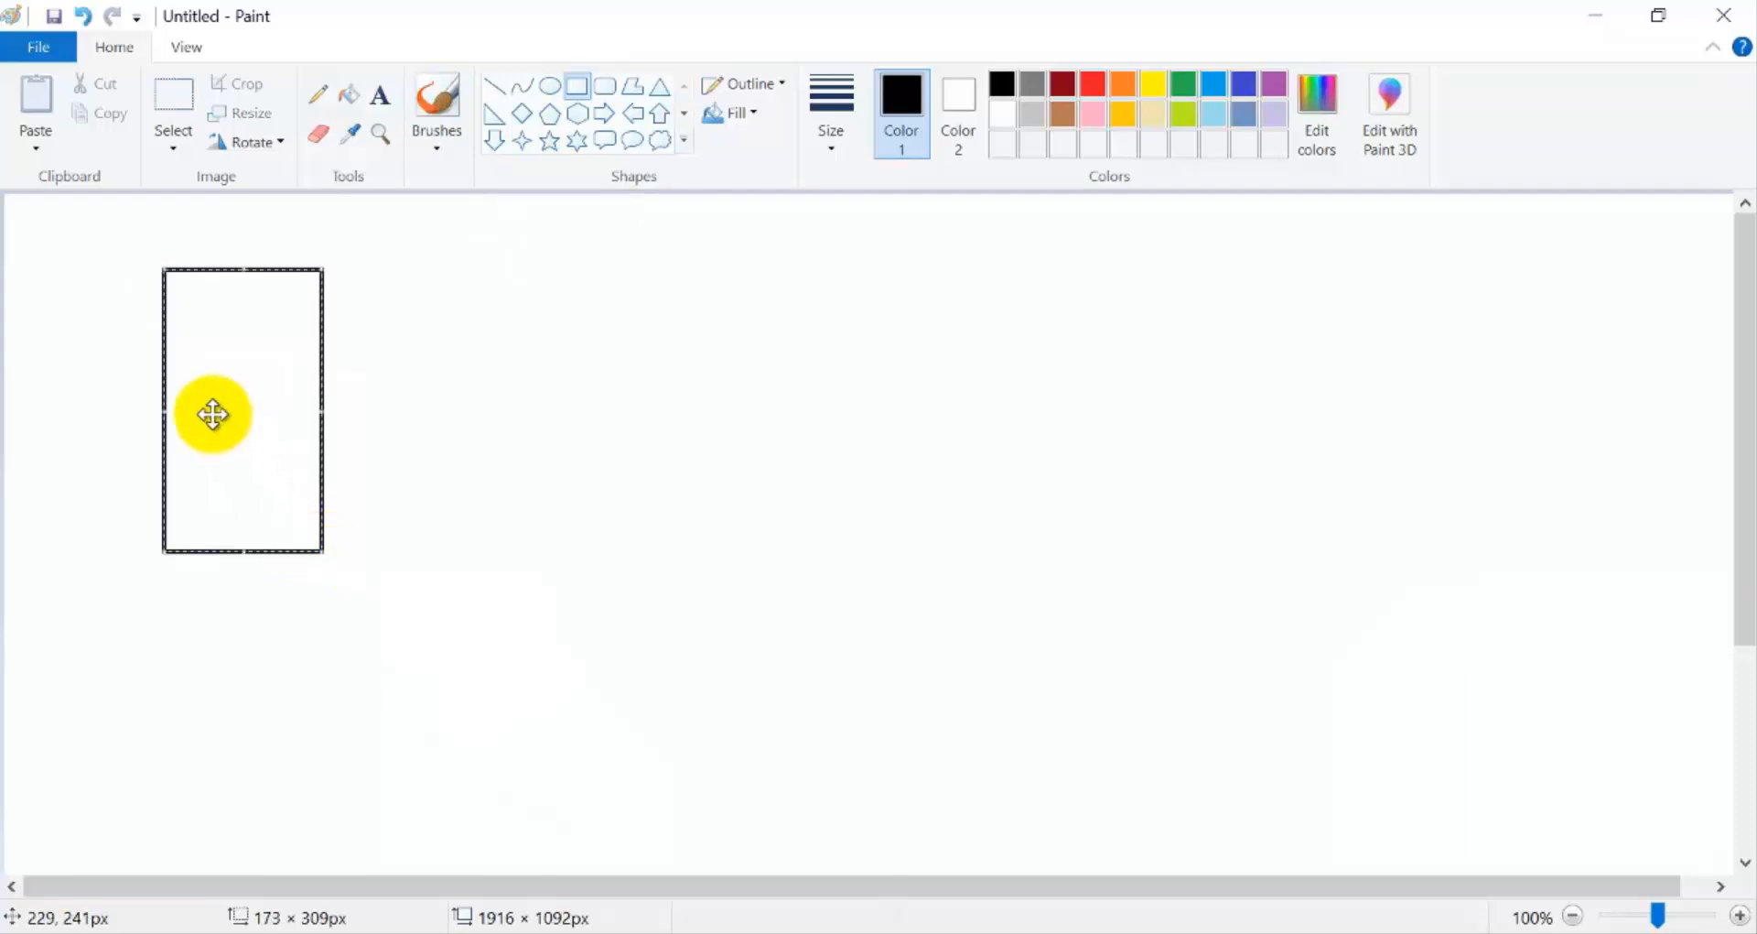
{"action": "left_click_drag", "start_coordinate": [216, 412], "coordinate": [192, 447]}
{"action": "left_click", "coordinate": [311, 416]}
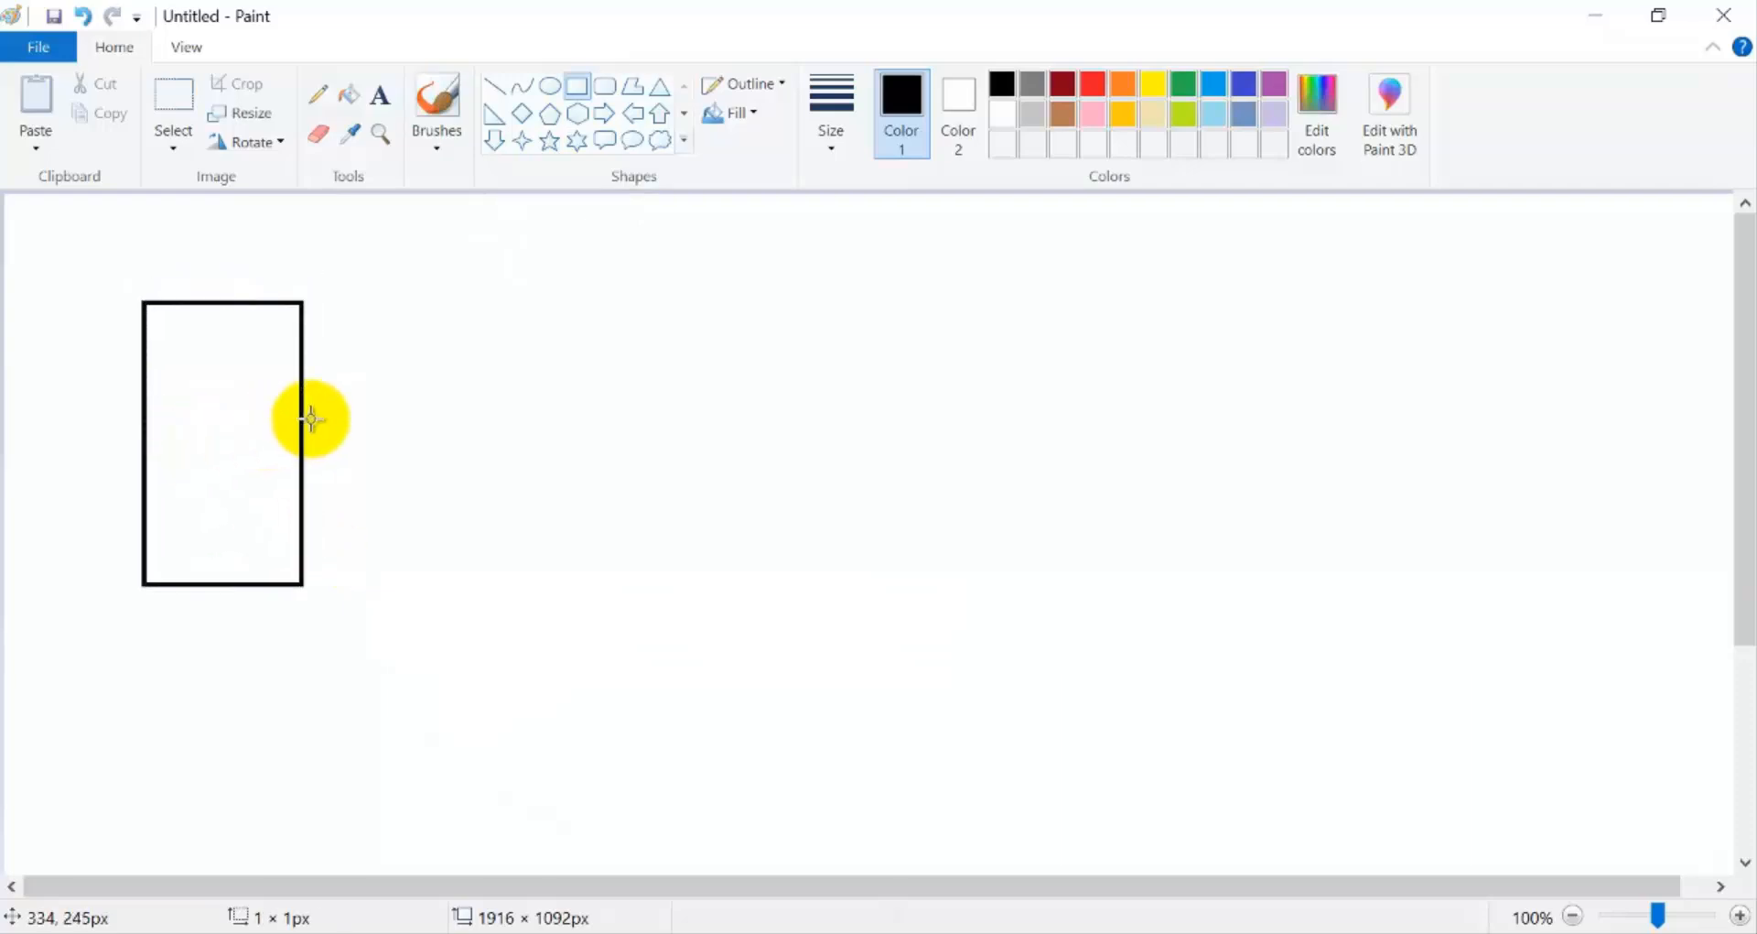
Label the rectangle with the text "Storage 5000PB" just above its top edge.
{"action": "left_click", "coordinate": [388, 105]}
{"action": "left_click", "coordinate": [171, 283]}
{"action": "type", "text": "Storage"}
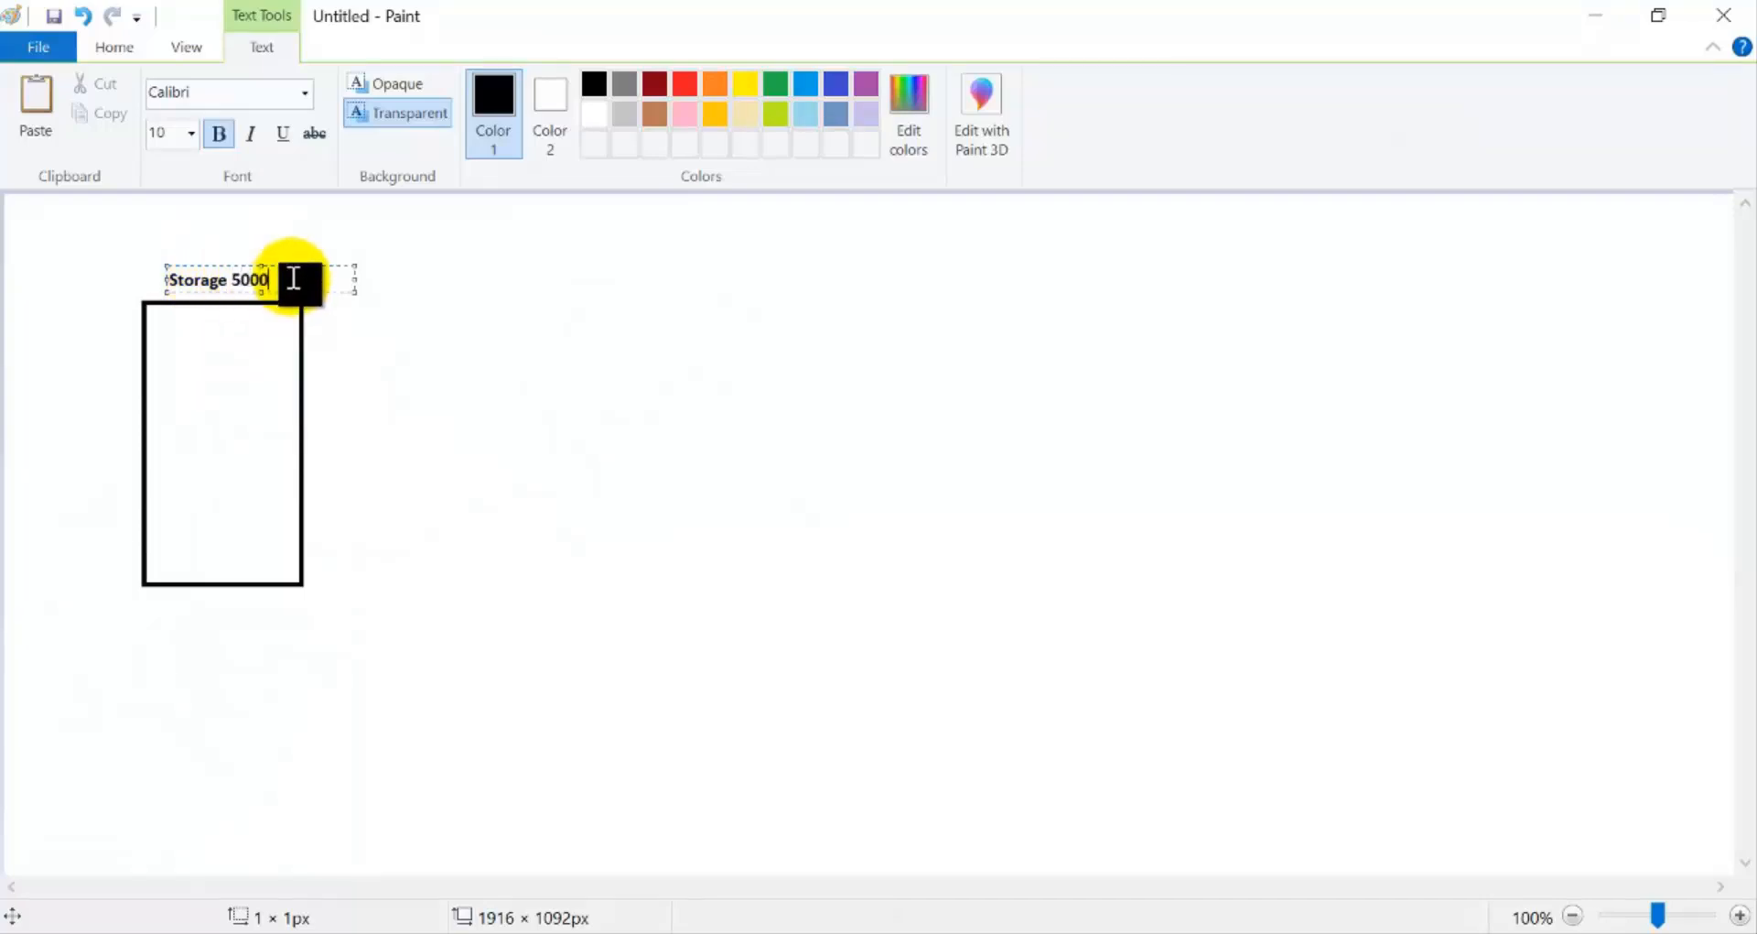
{"action": "type", "text": "5000PB"}
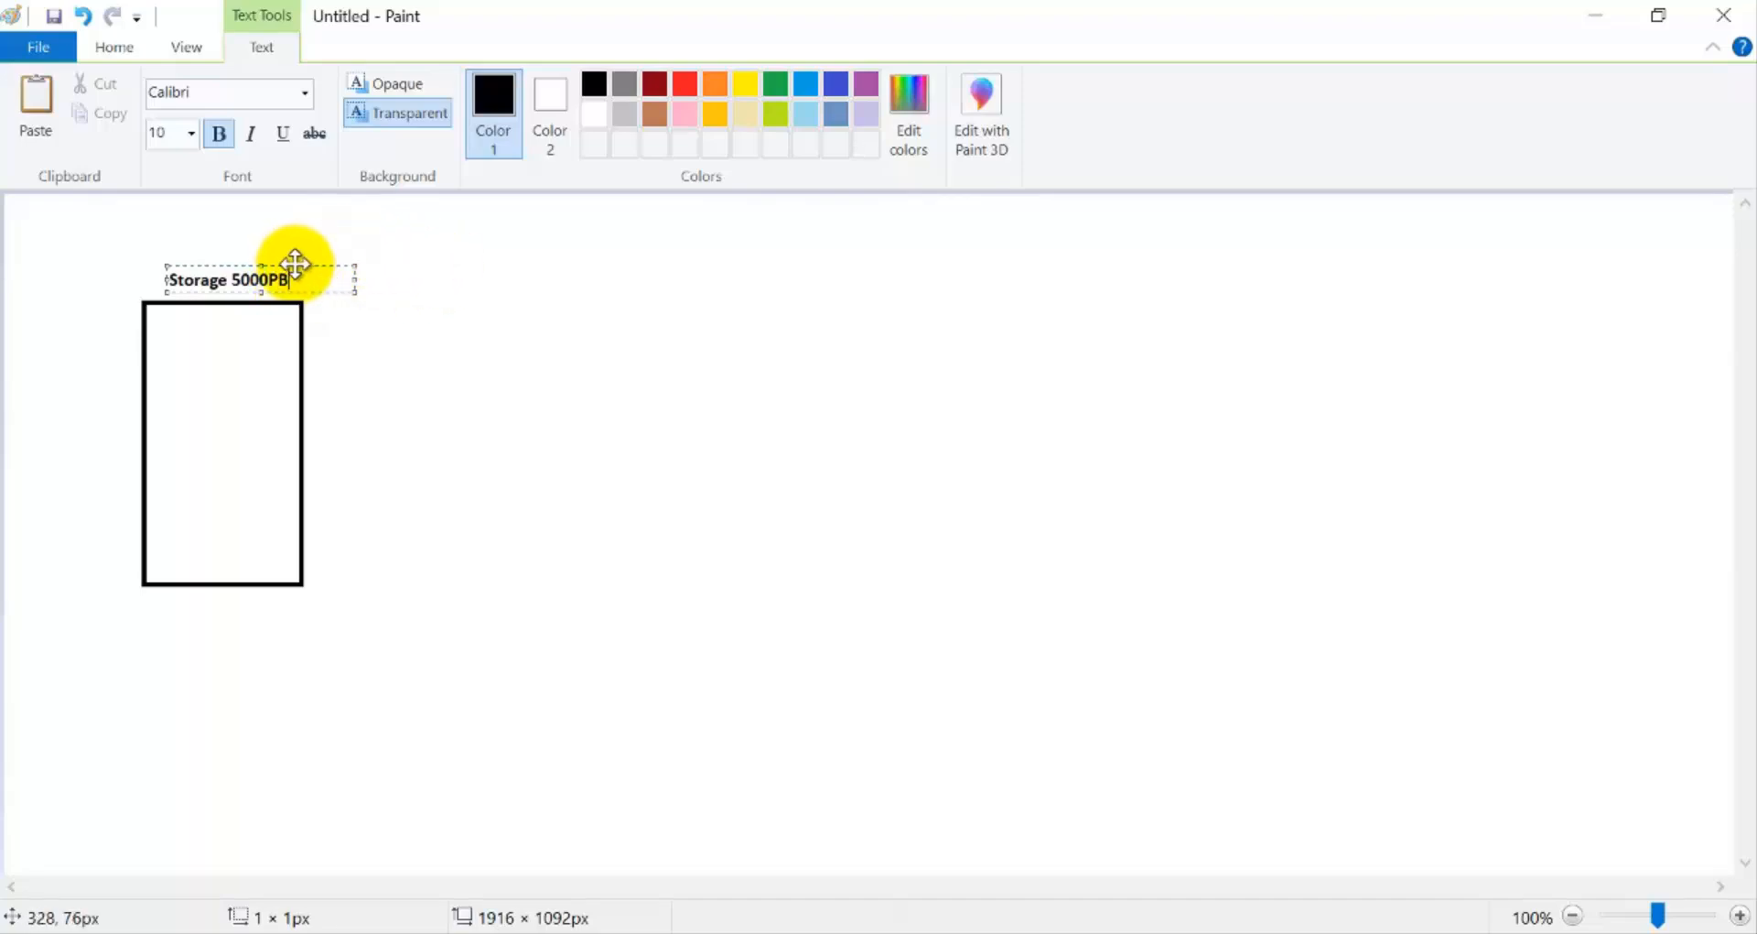
{"action": "left_click", "coordinate": [475, 302]}
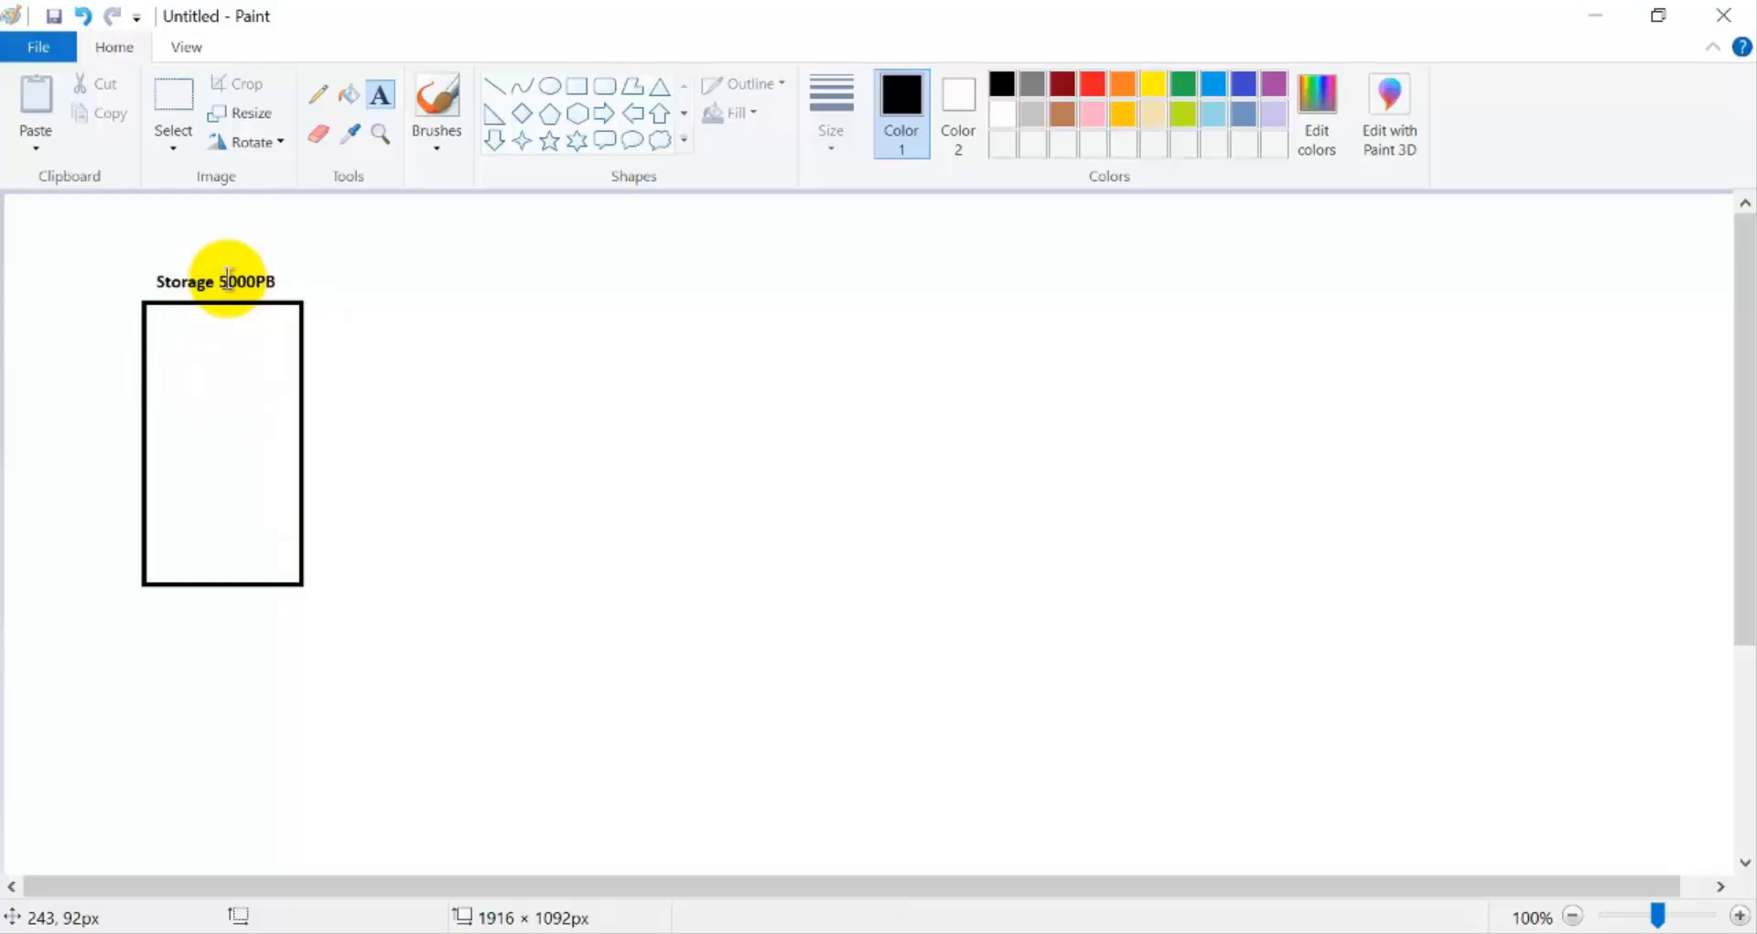
Draw a second, slightly wider rectangle to the right of the storage one and label it "HOST" above its top edge.
{"action": "left_click", "coordinate": [577, 86]}
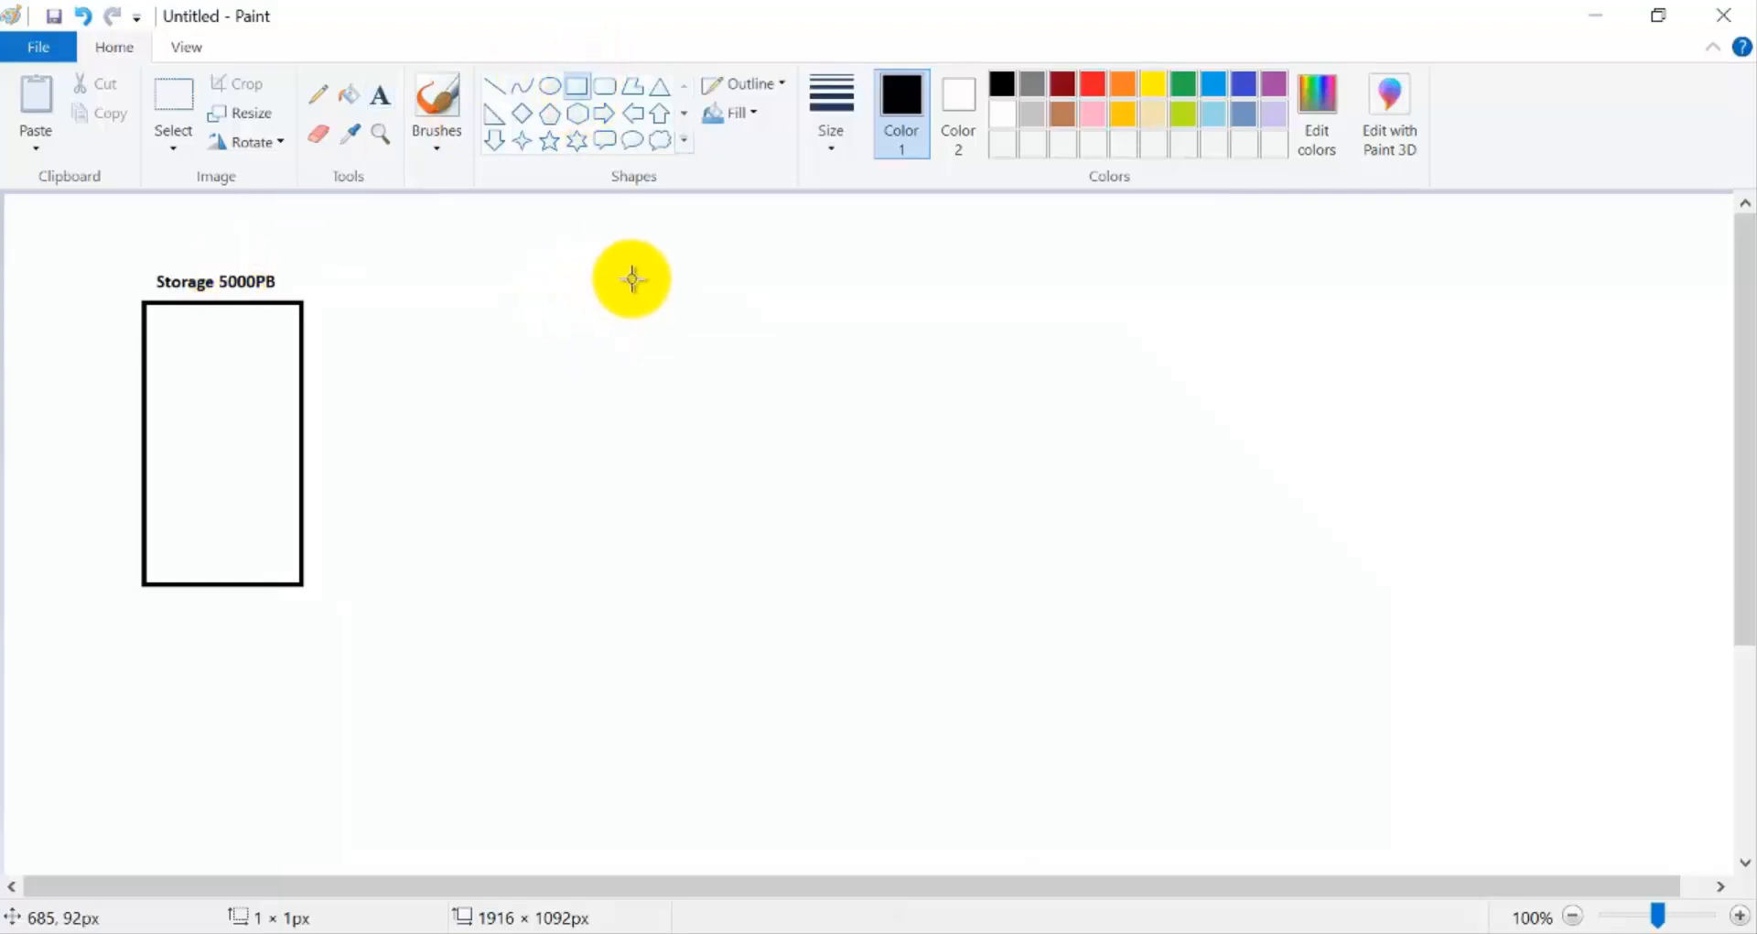
{"action": "left_click_drag", "start_coordinate": [631, 278], "coordinate": [833, 578]}
{"action": "left_click_drag", "start_coordinate": [777, 478], "coordinate": [788, 467]}
{"action": "left_click", "coordinate": [1003, 446]}
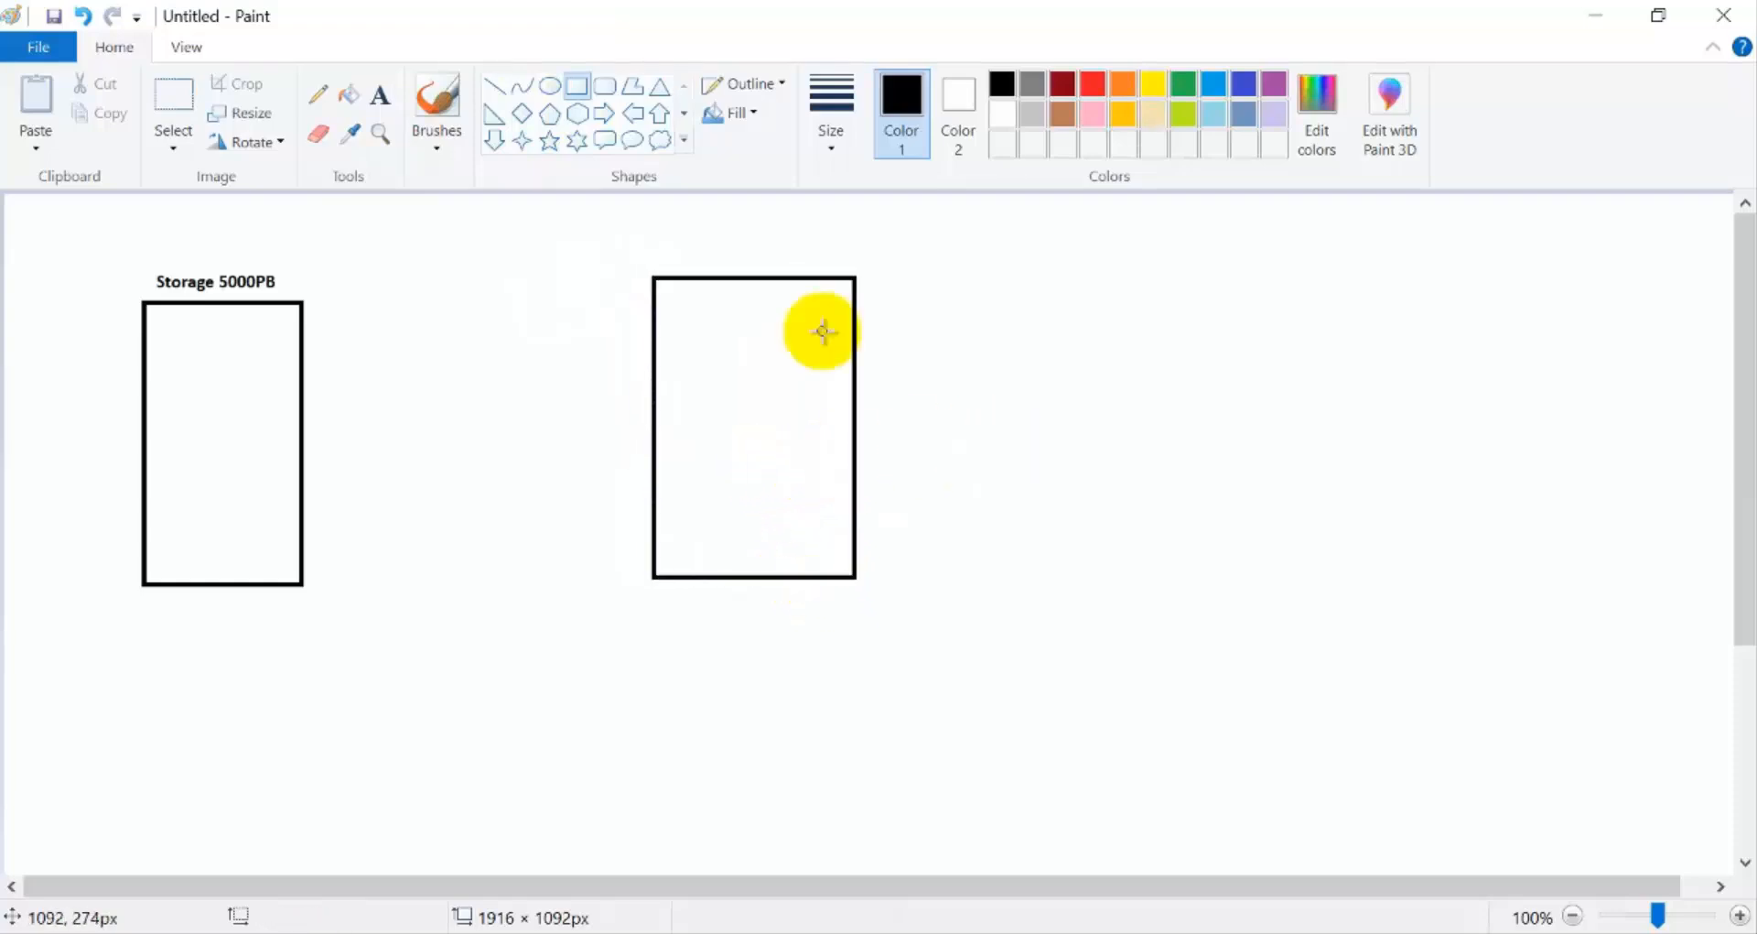
{"action": "left_click", "coordinate": [380, 94]}
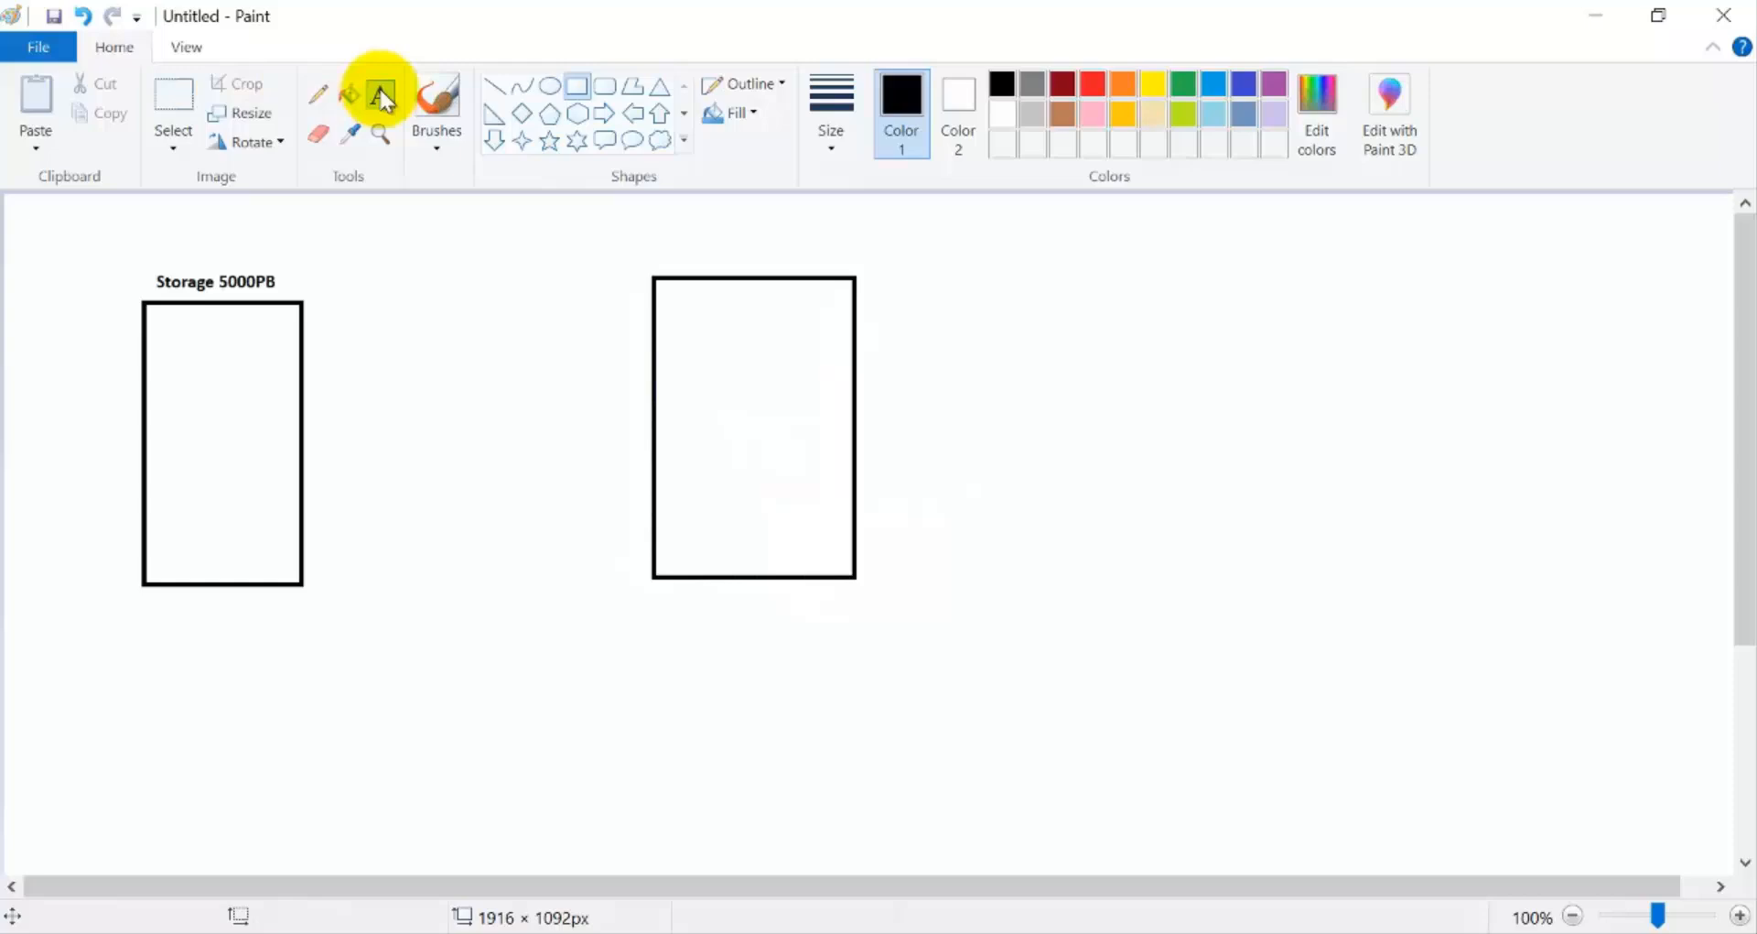
{"action": "left_click", "coordinate": [678, 261]}
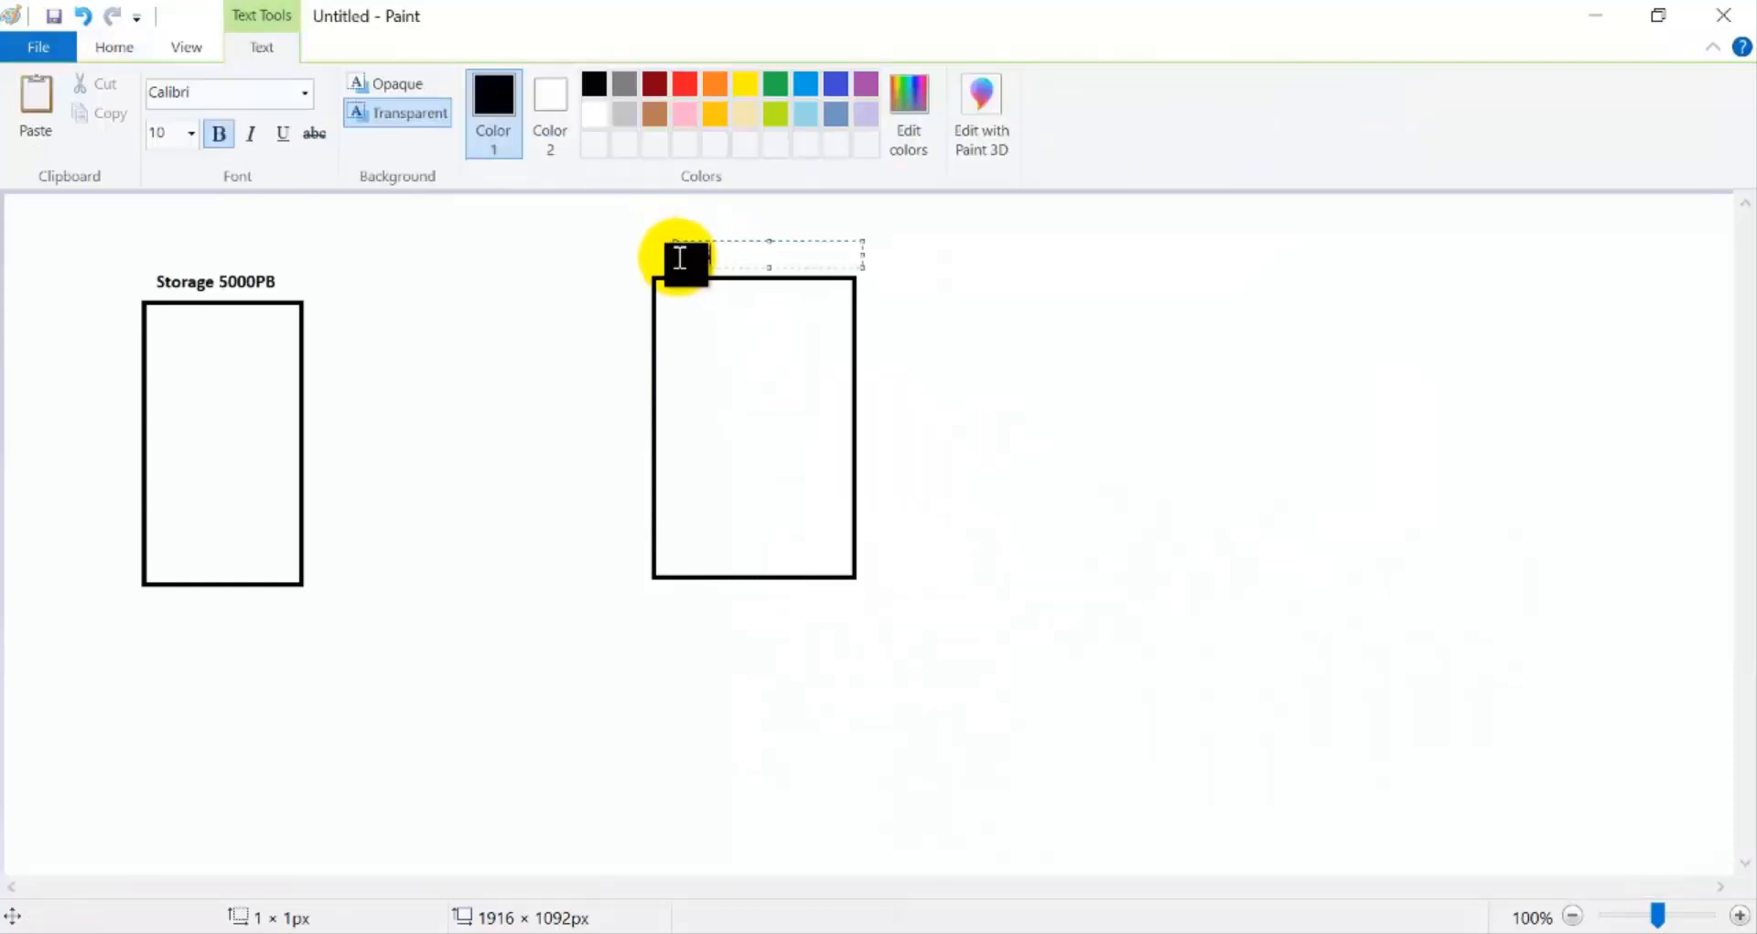
{"action": "type", "text": "HOST"}
{"action": "left_click", "coordinate": [1025, 256]}
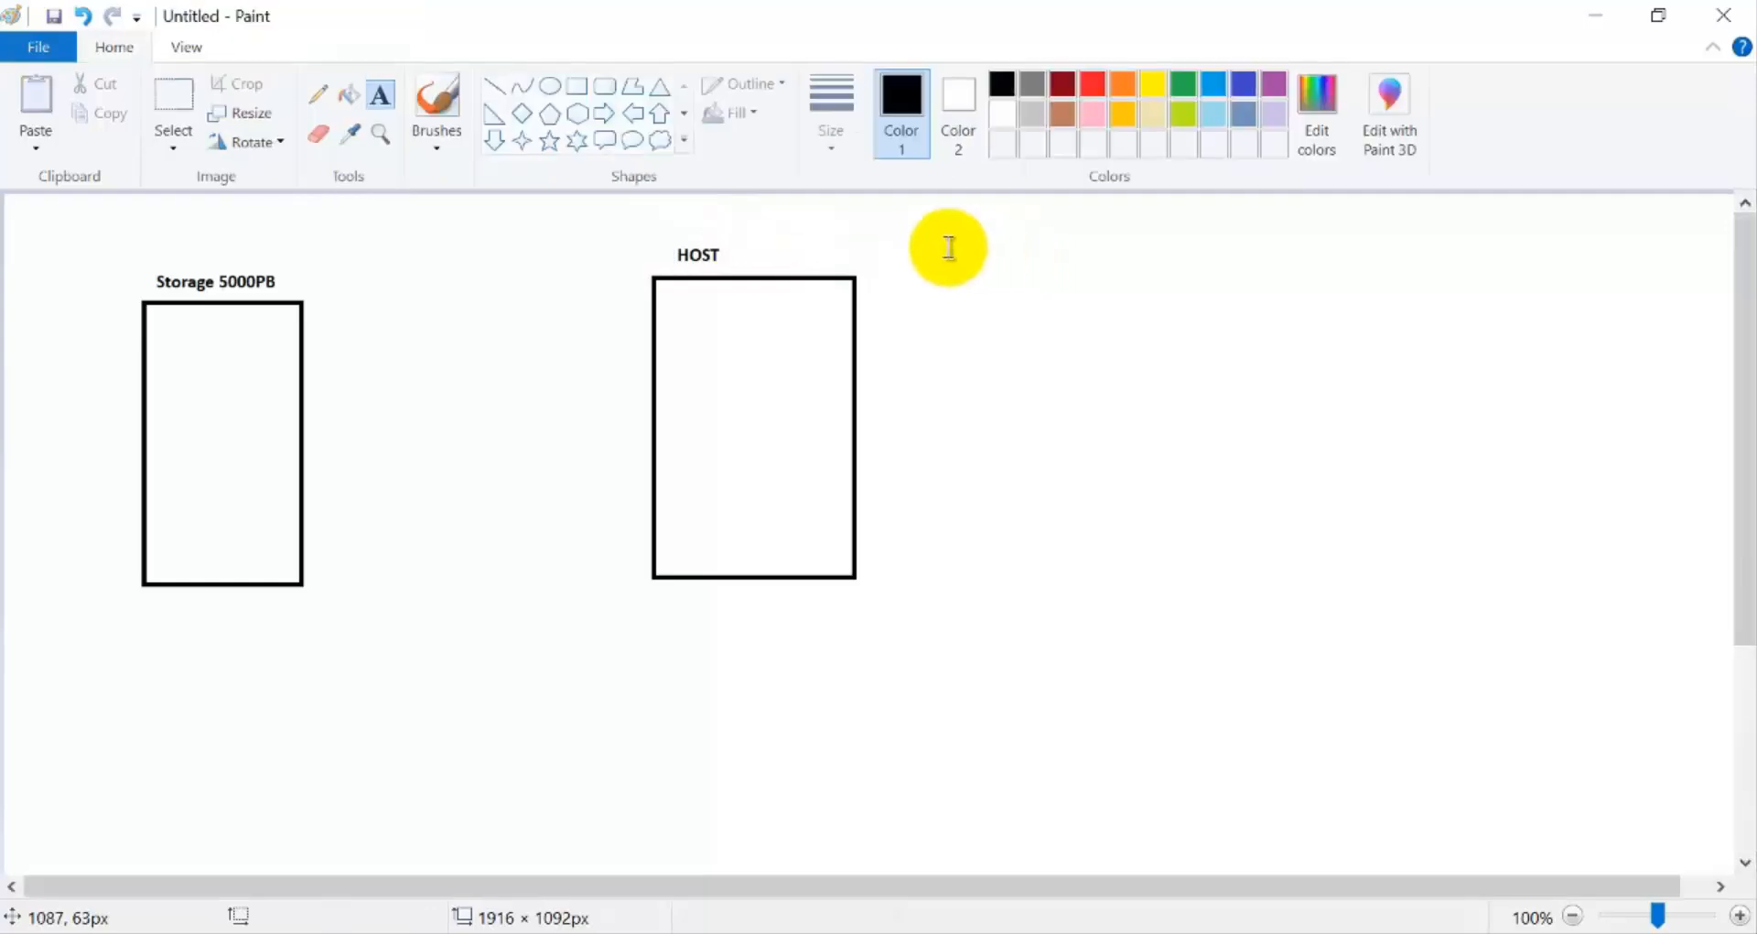
Divide the HOST rectangle into four stacked rows with three horizontal black lines spanning its full width.
{"action": "left_click", "coordinate": [498, 90]}
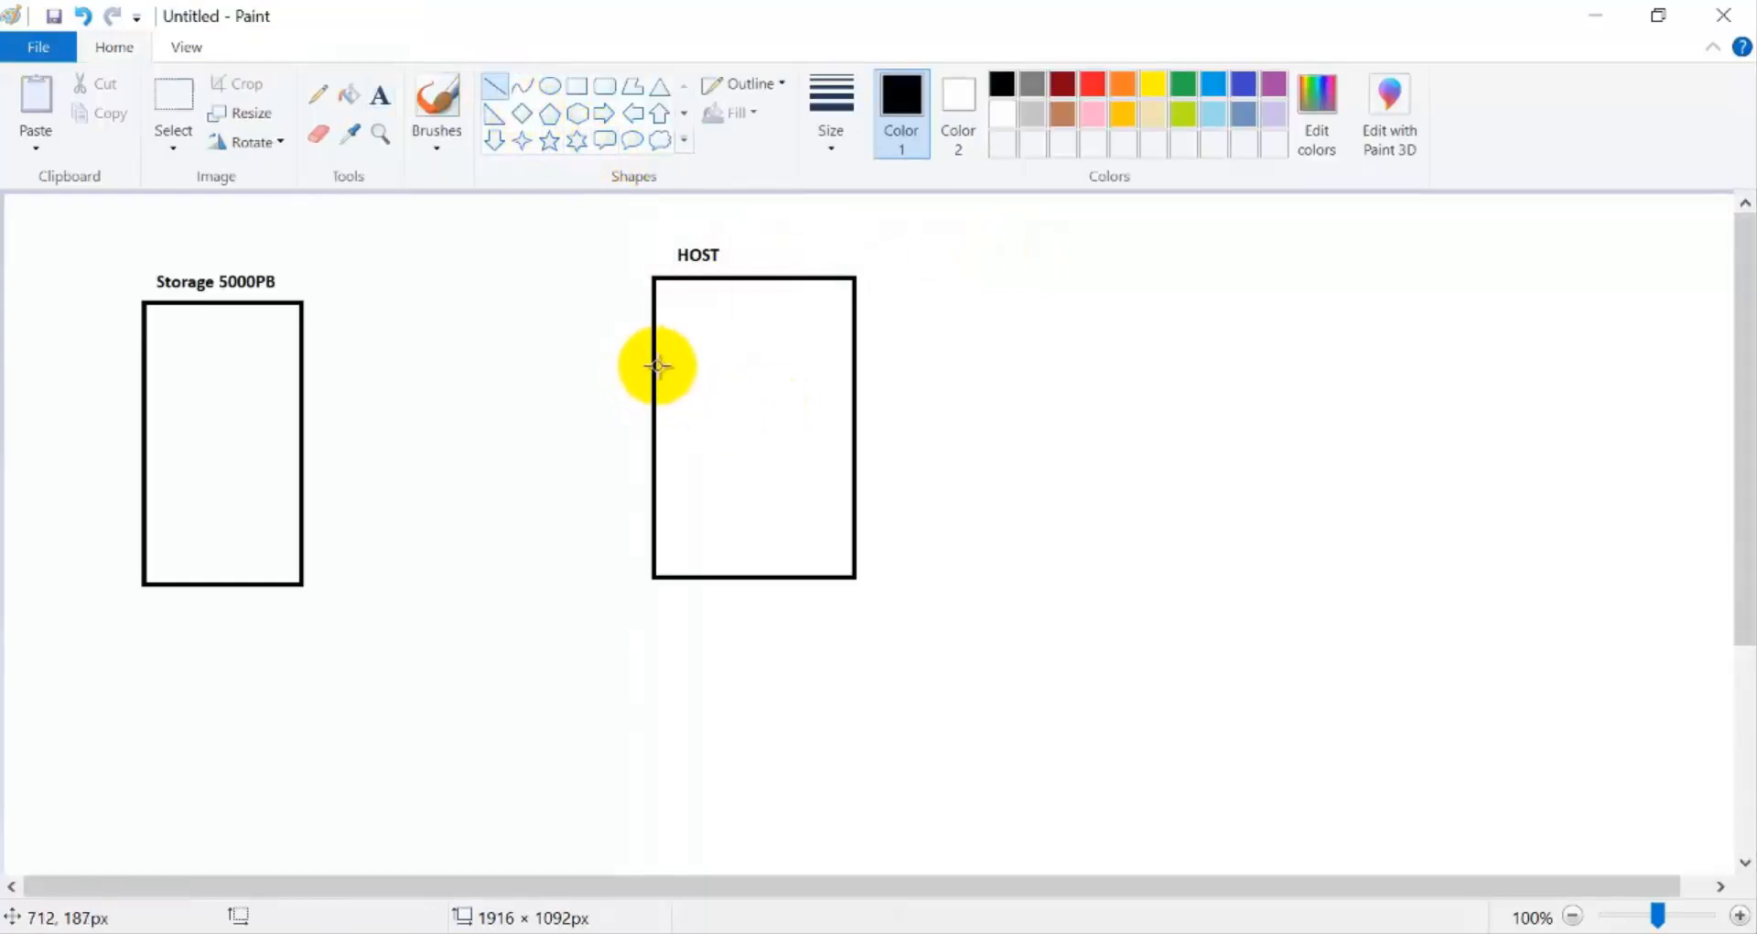
{"action": "left_click_drag", "start_coordinate": [667, 349], "coordinate": [857, 350]}
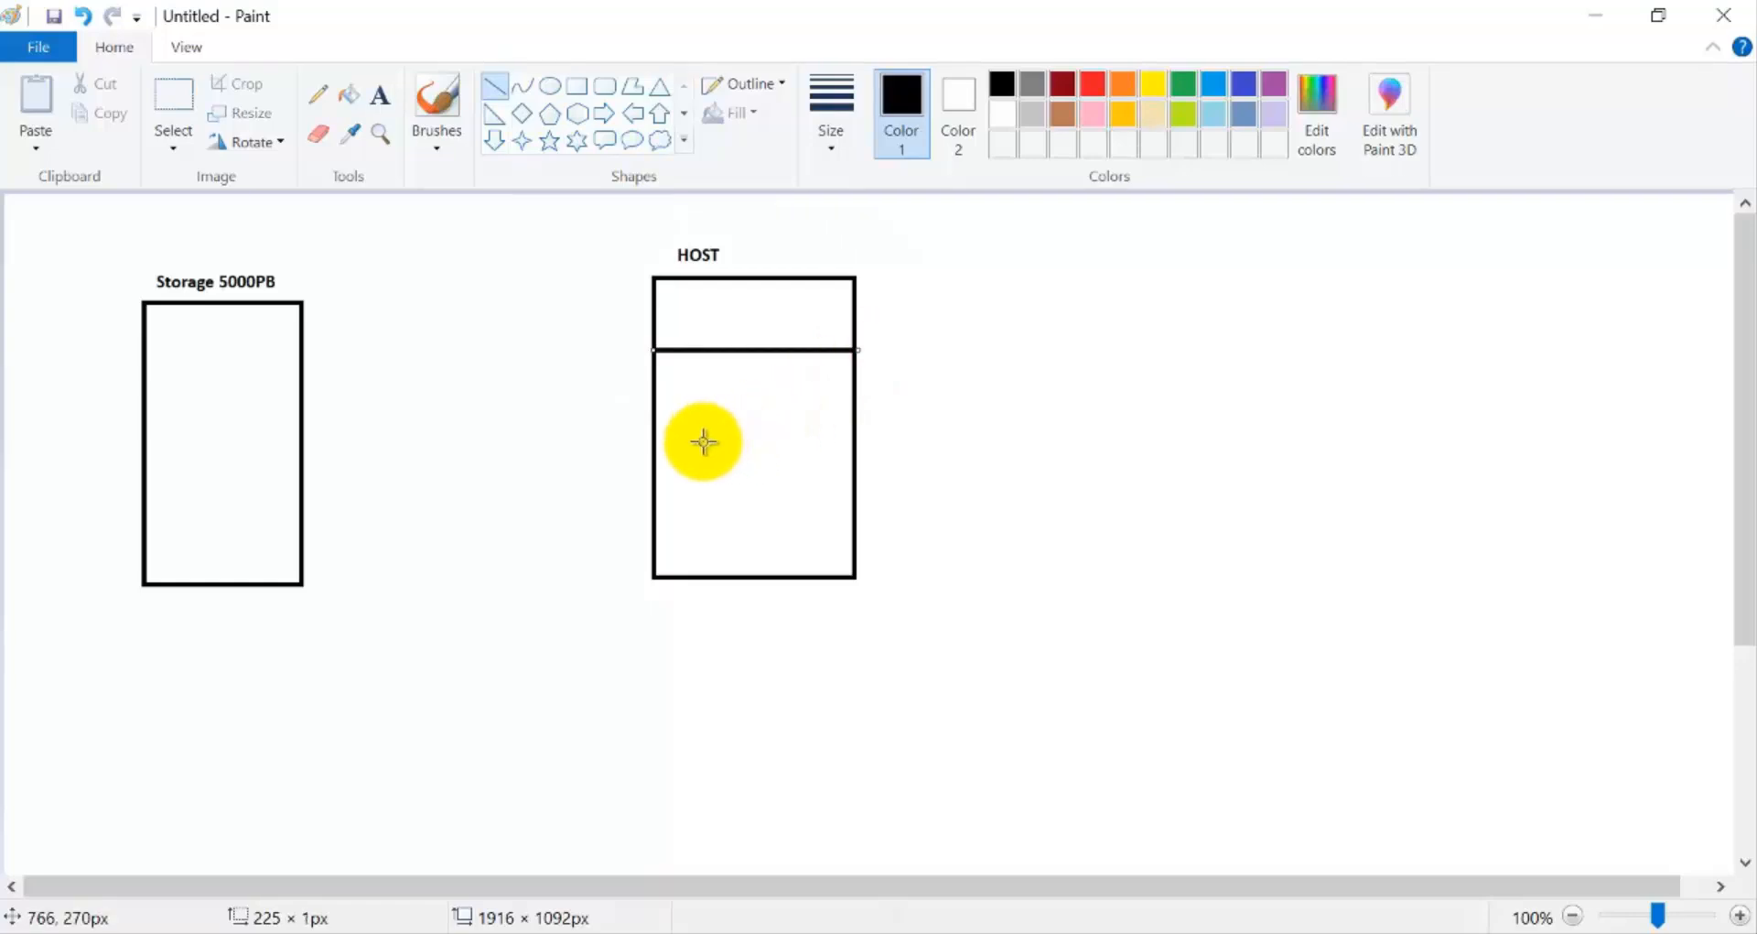
{"action": "left_click_drag", "start_coordinate": [656, 448], "coordinate": [853, 446]}
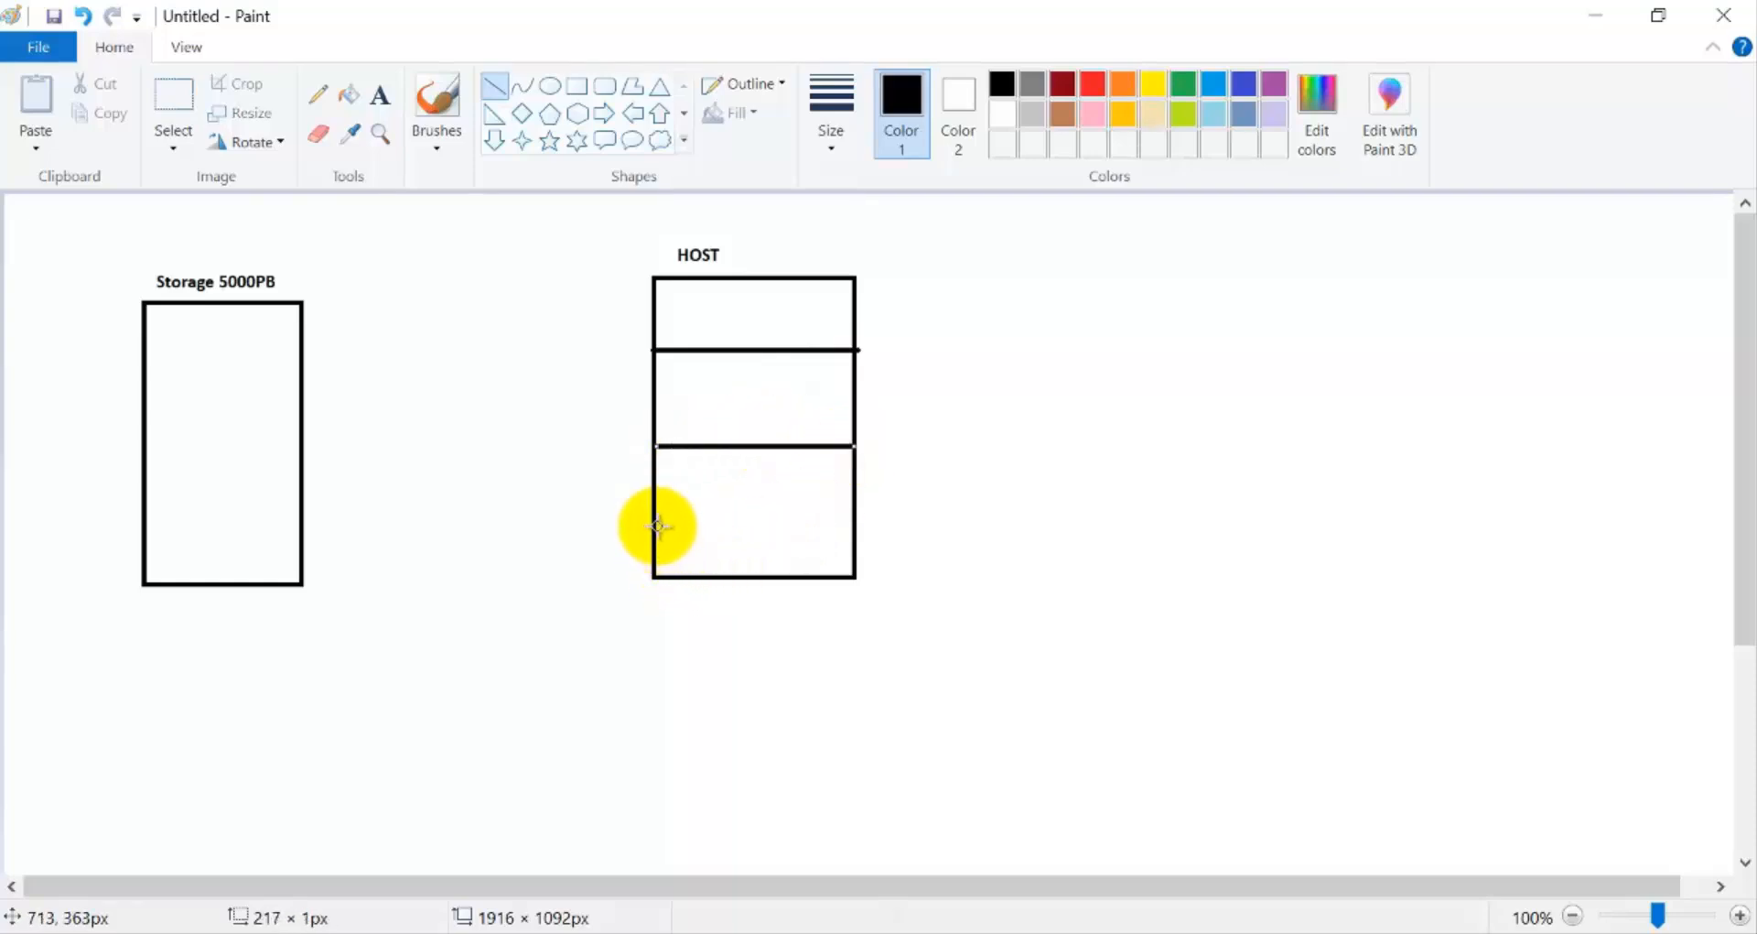
{"action": "left_click_drag", "start_coordinate": [656, 517], "coordinate": [854, 518]}
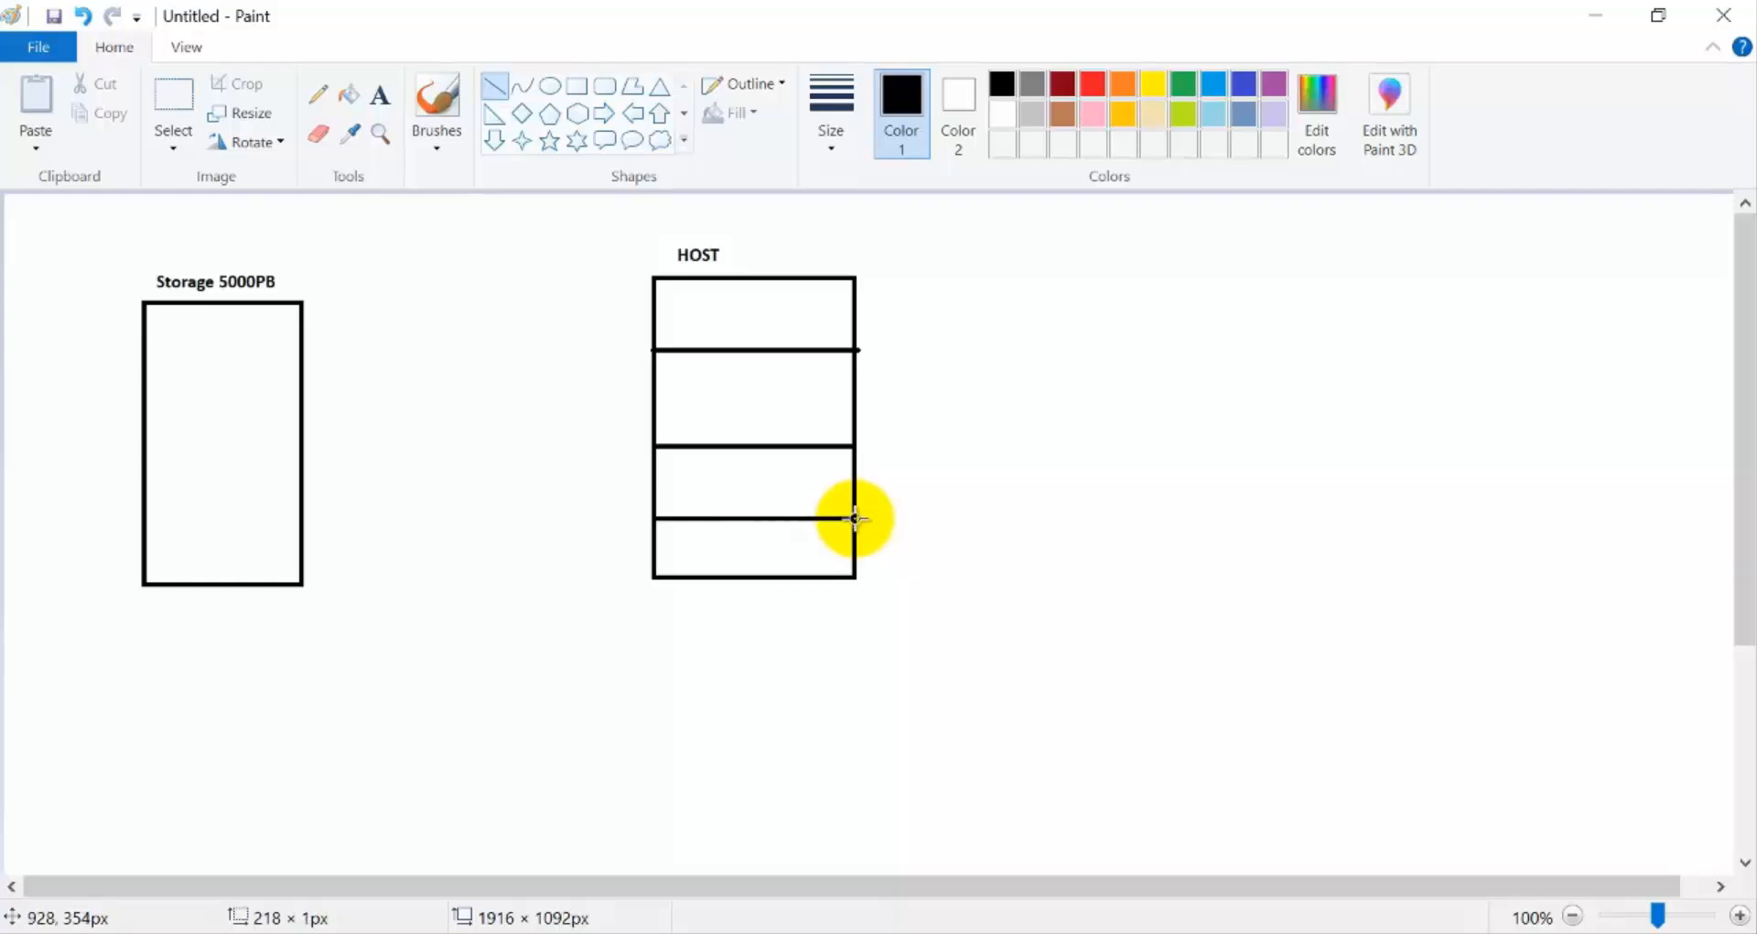
{"action": "left_click_drag", "start_coordinate": [855, 518], "coordinate": [855, 518]}
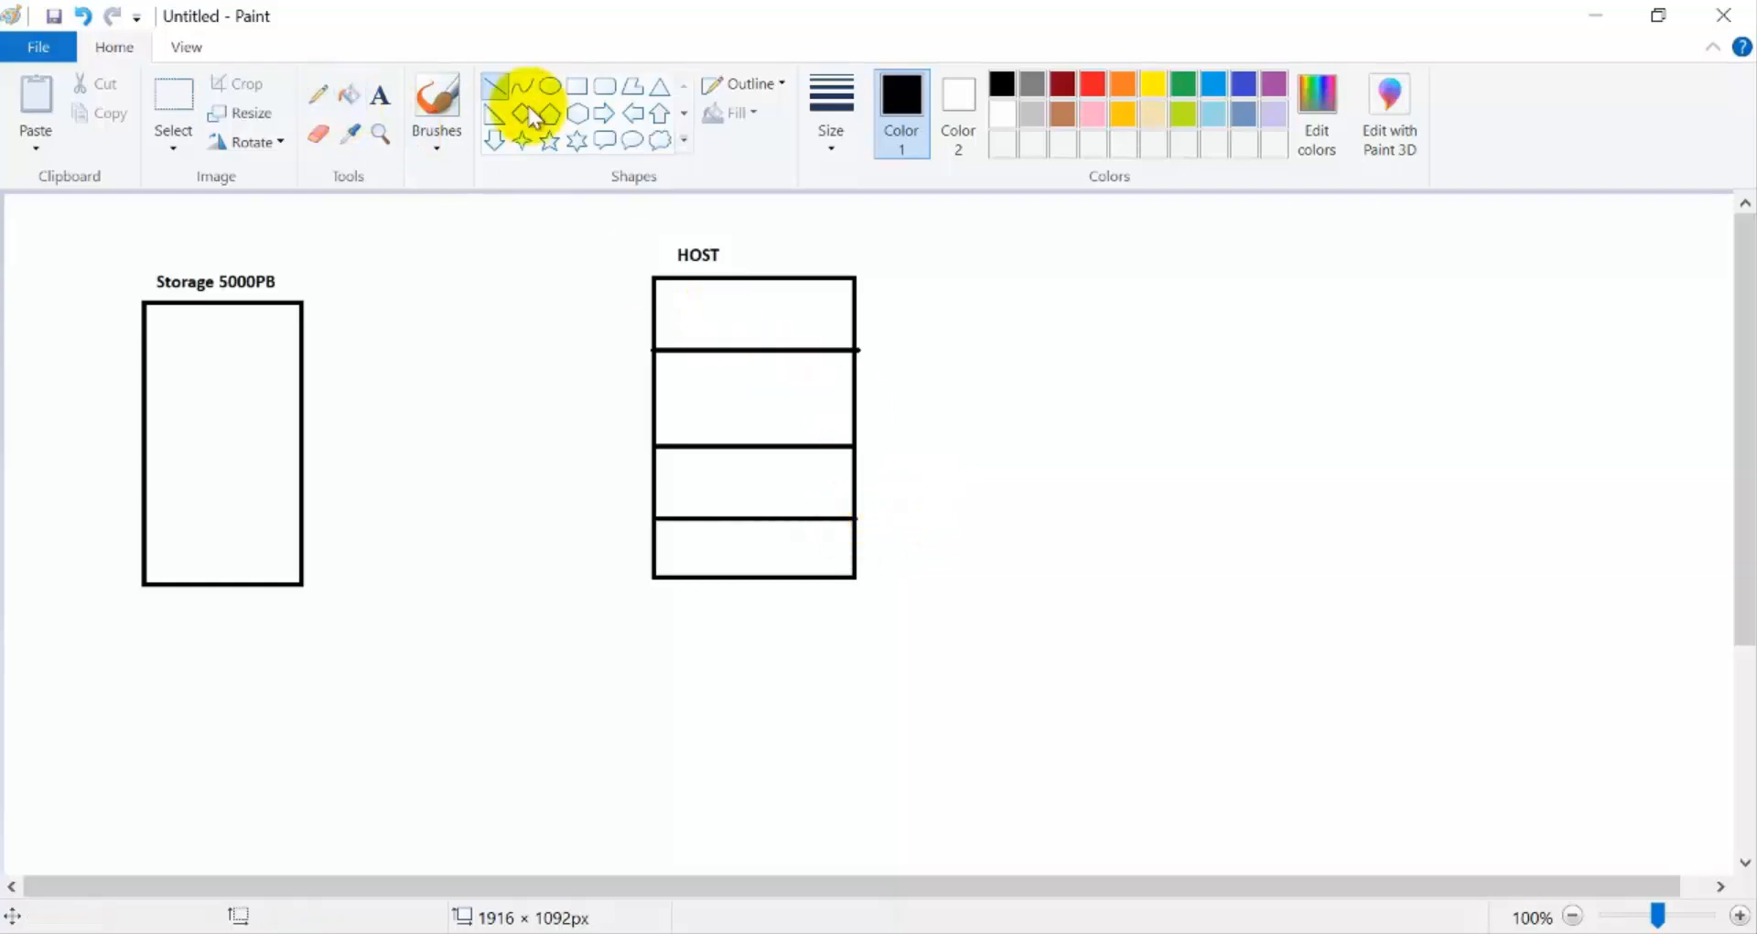
Draw a black triangle about 92 × 58 px in the HOST's third row and place the label "vm100" inside it.
{"action": "left_click", "coordinate": [657, 88]}
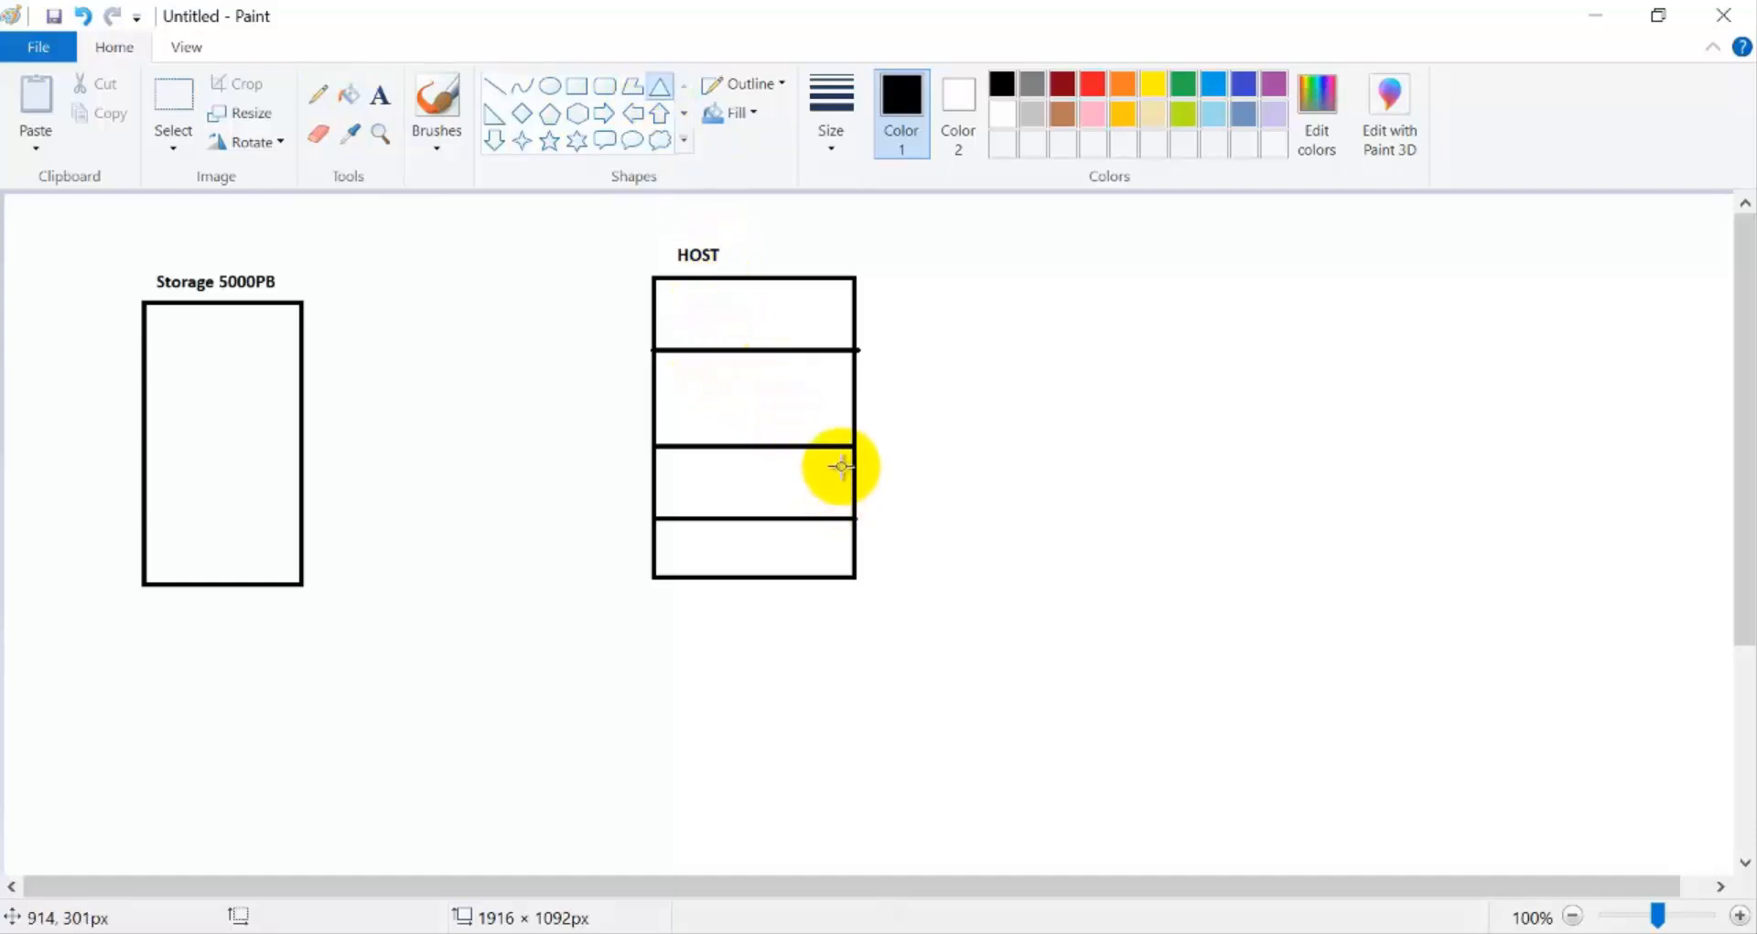
{"action": "left_click_drag", "start_coordinate": [836, 457], "coordinate": [754, 511]}
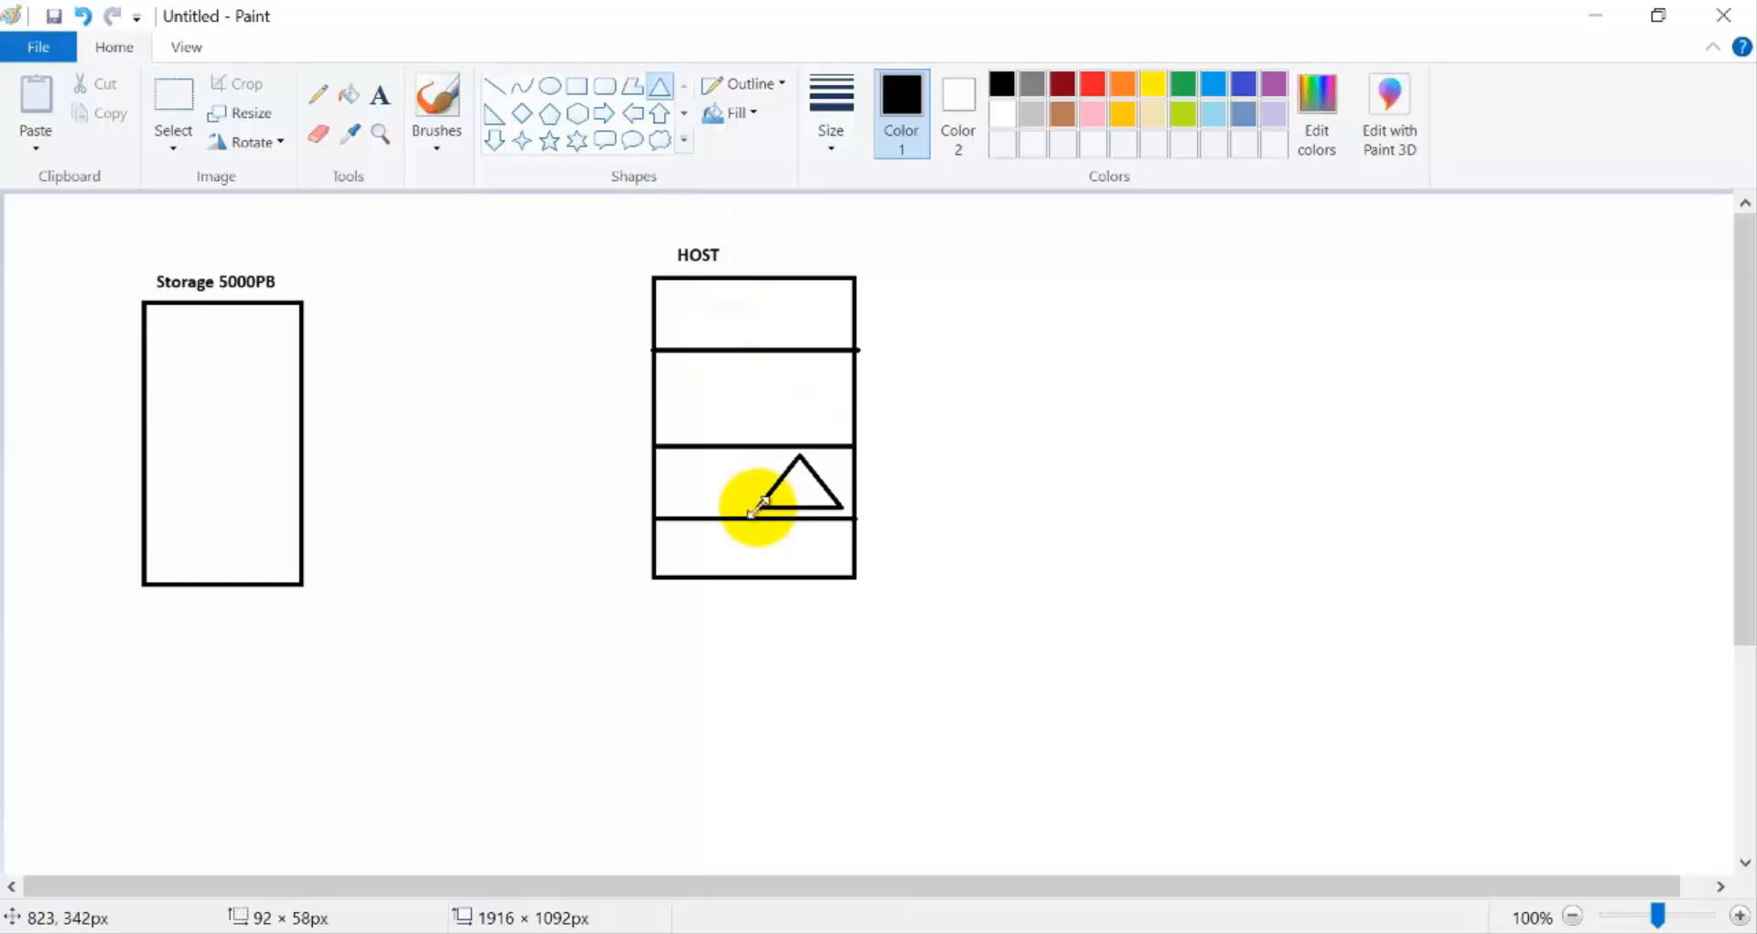
{"action": "left_click", "coordinate": [953, 483]}
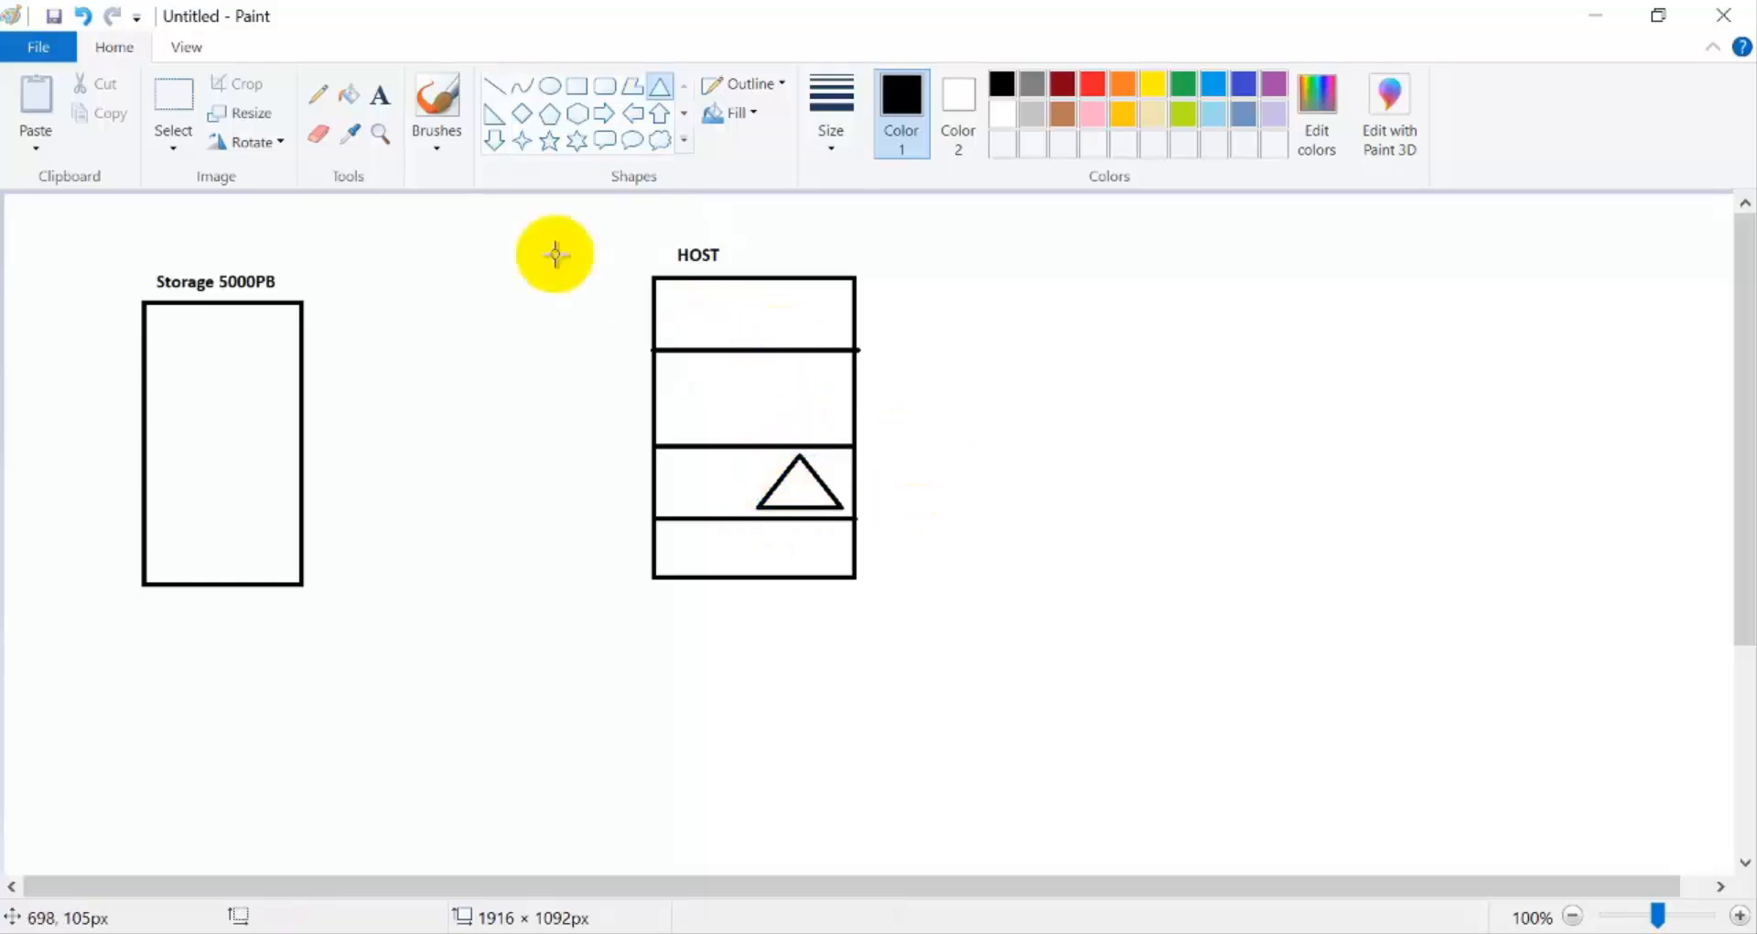
{"action": "left_click", "coordinate": [380, 92]}
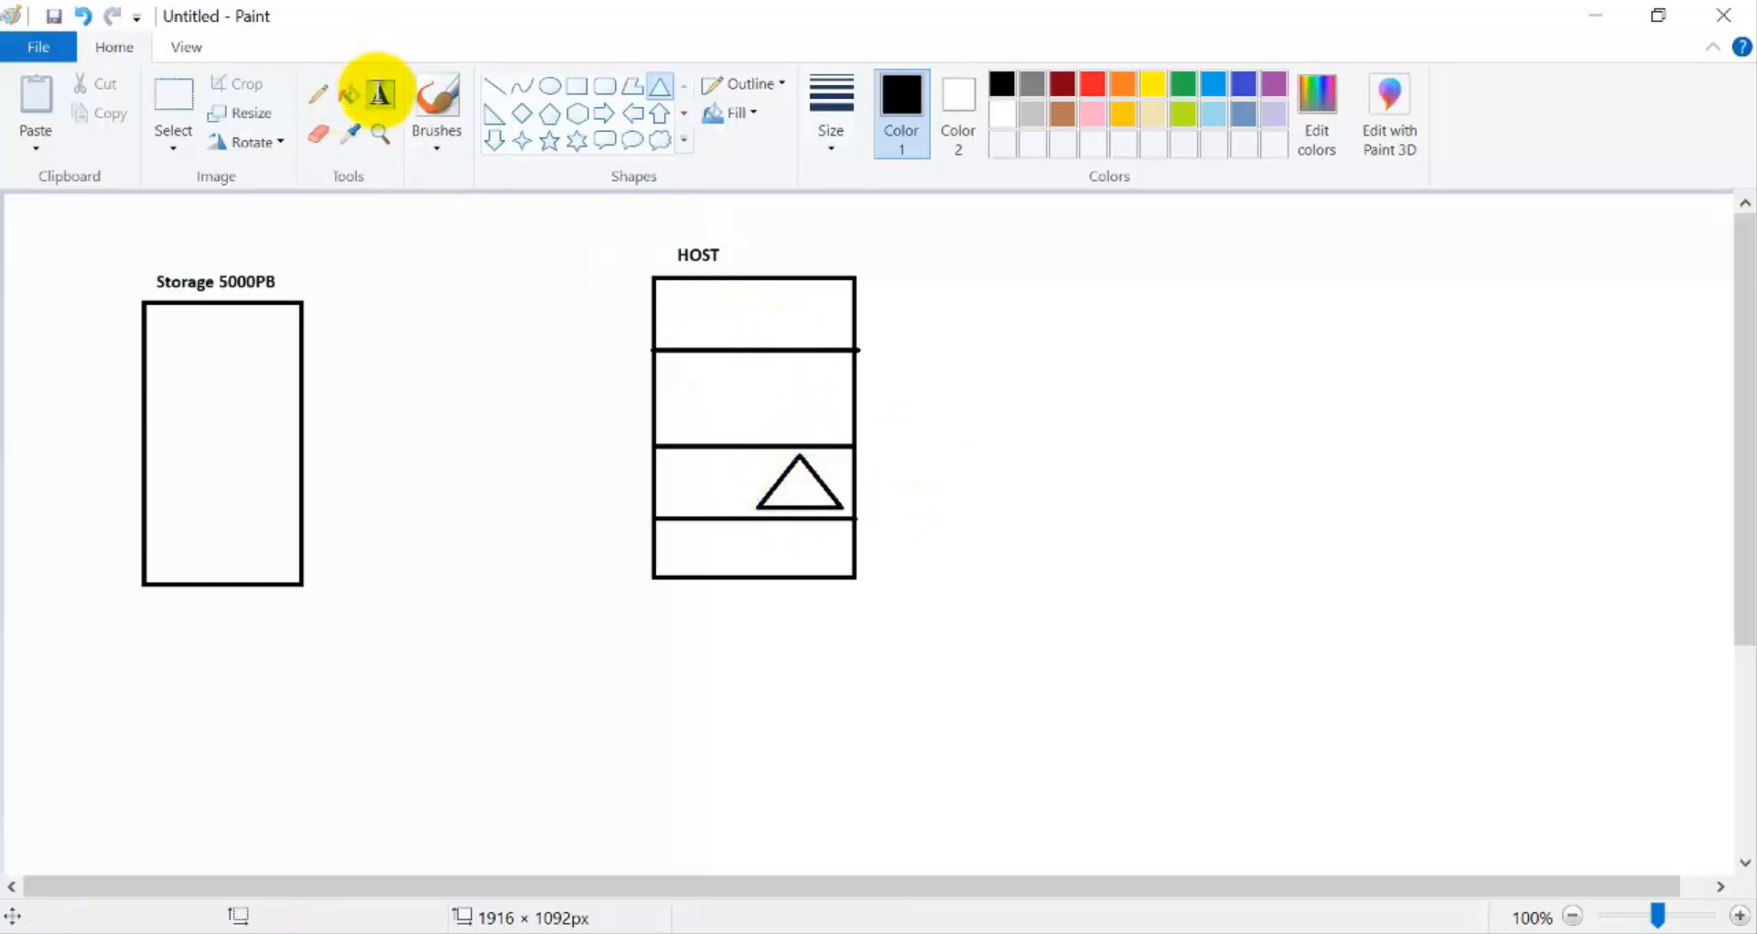
{"action": "left_click", "coordinate": [789, 492]}
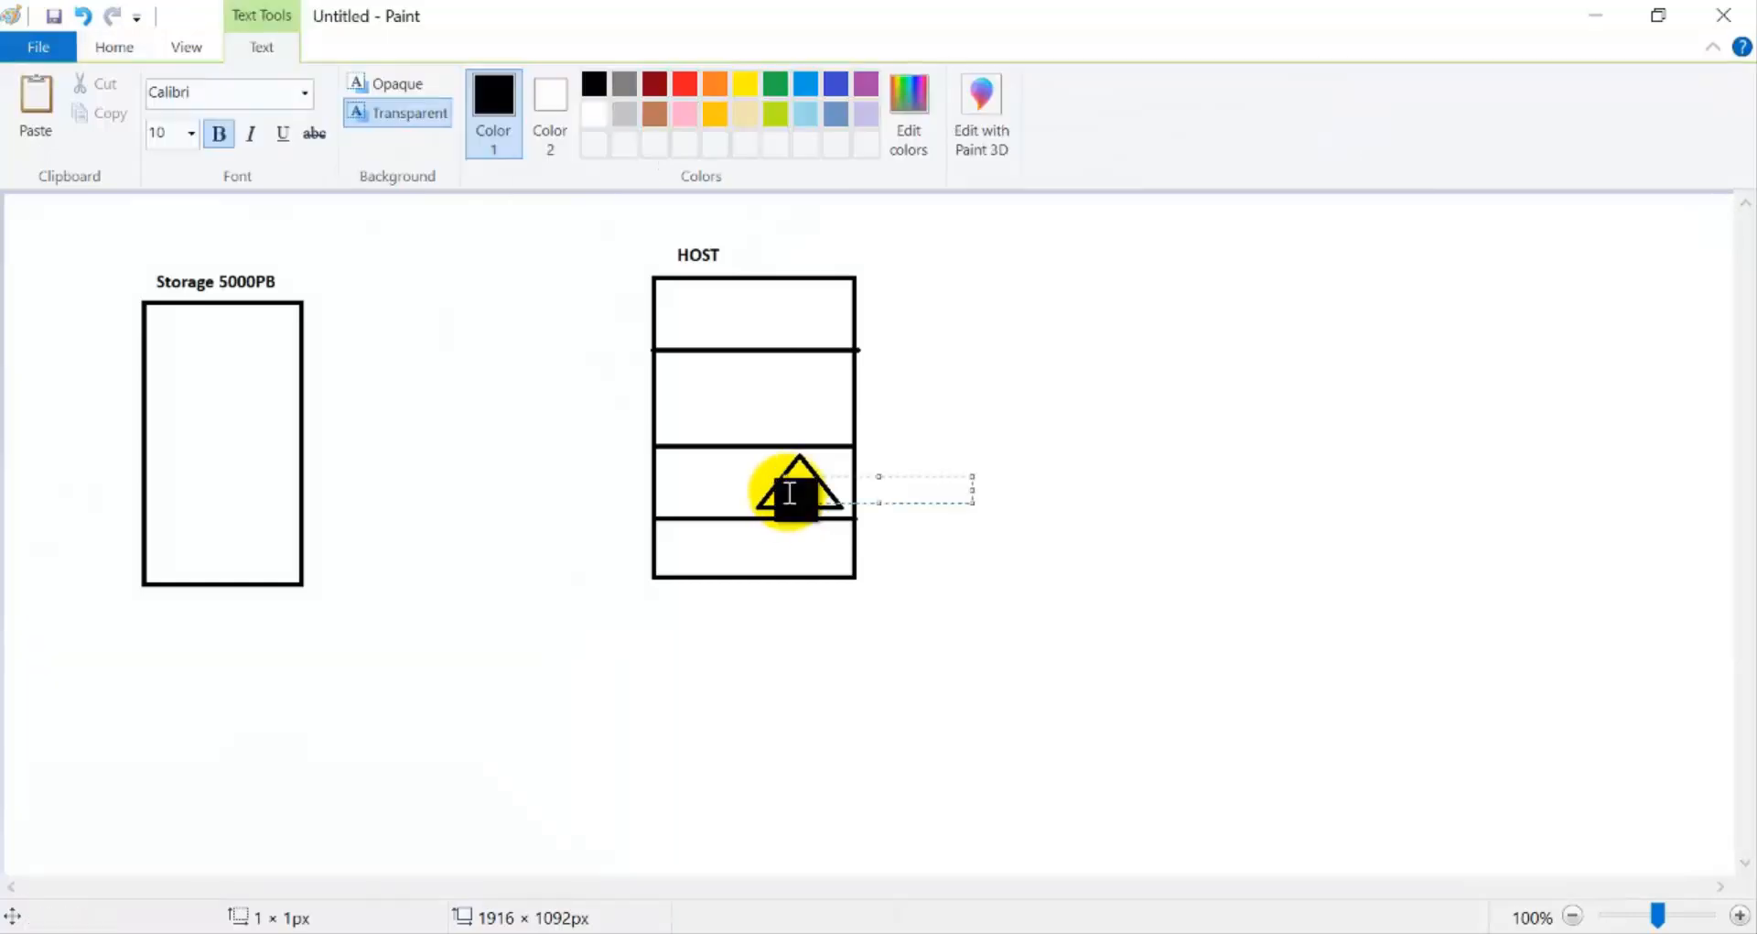
{"action": "type", "text": "vm100"}
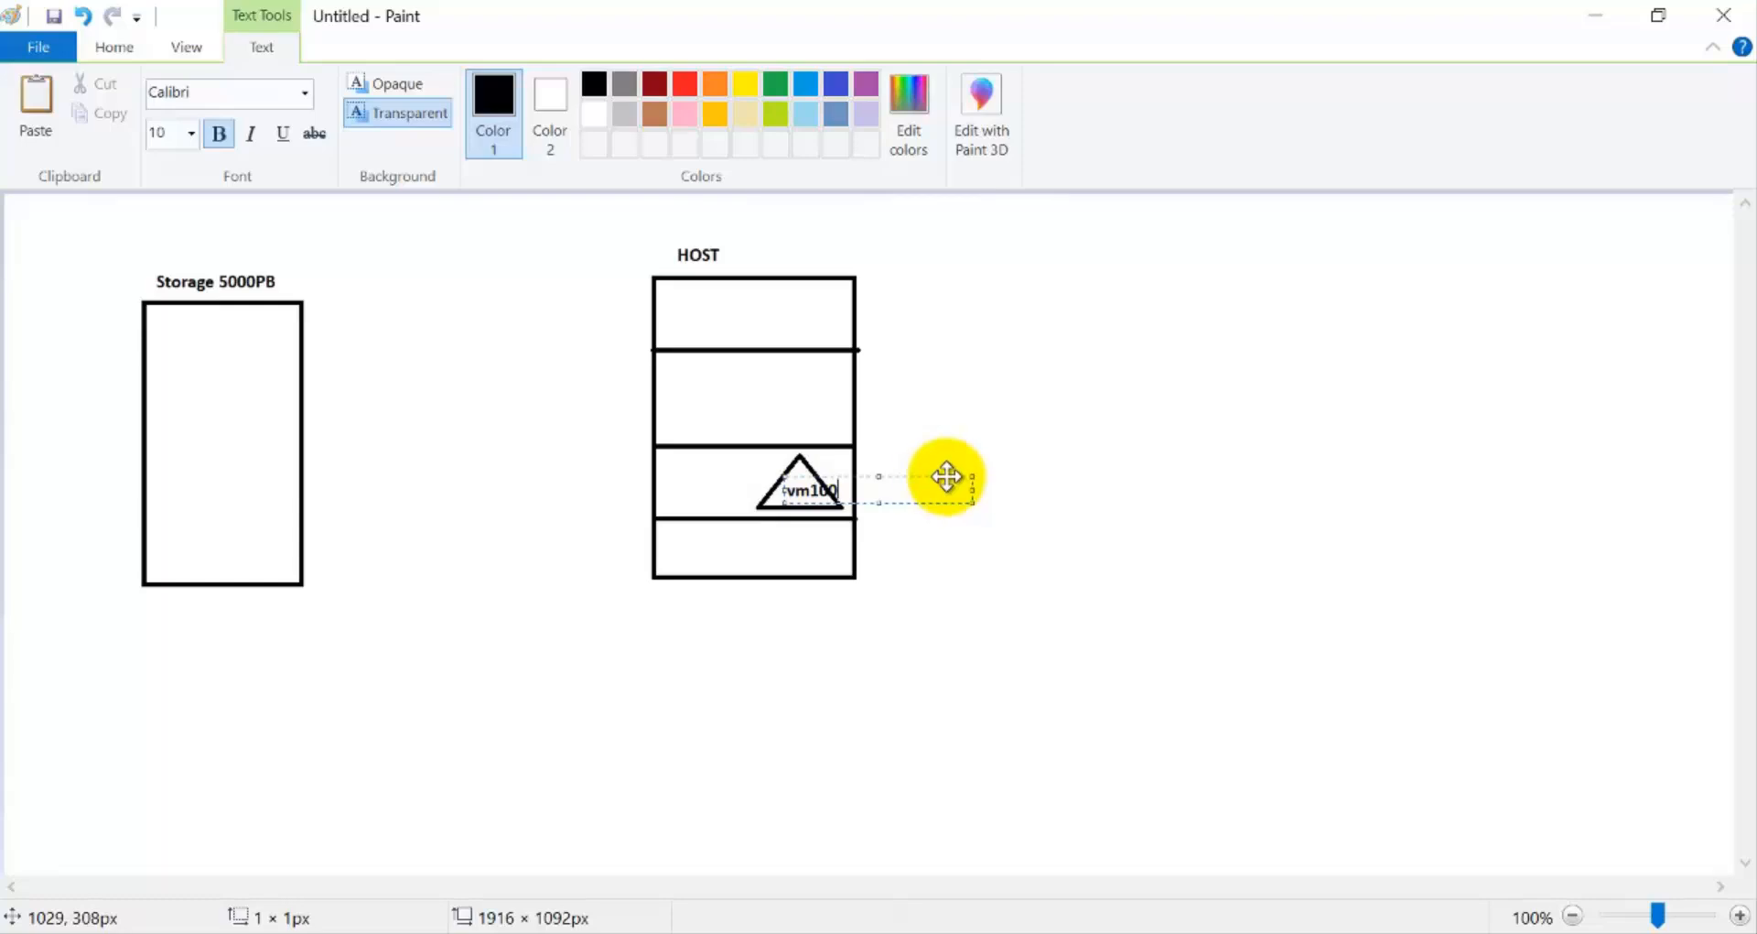
{"action": "left_click_drag", "start_coordinate": [946, 476], "coordinate": [933, 480]}
{"action": "left_click", "coordinate": [914, 377]}
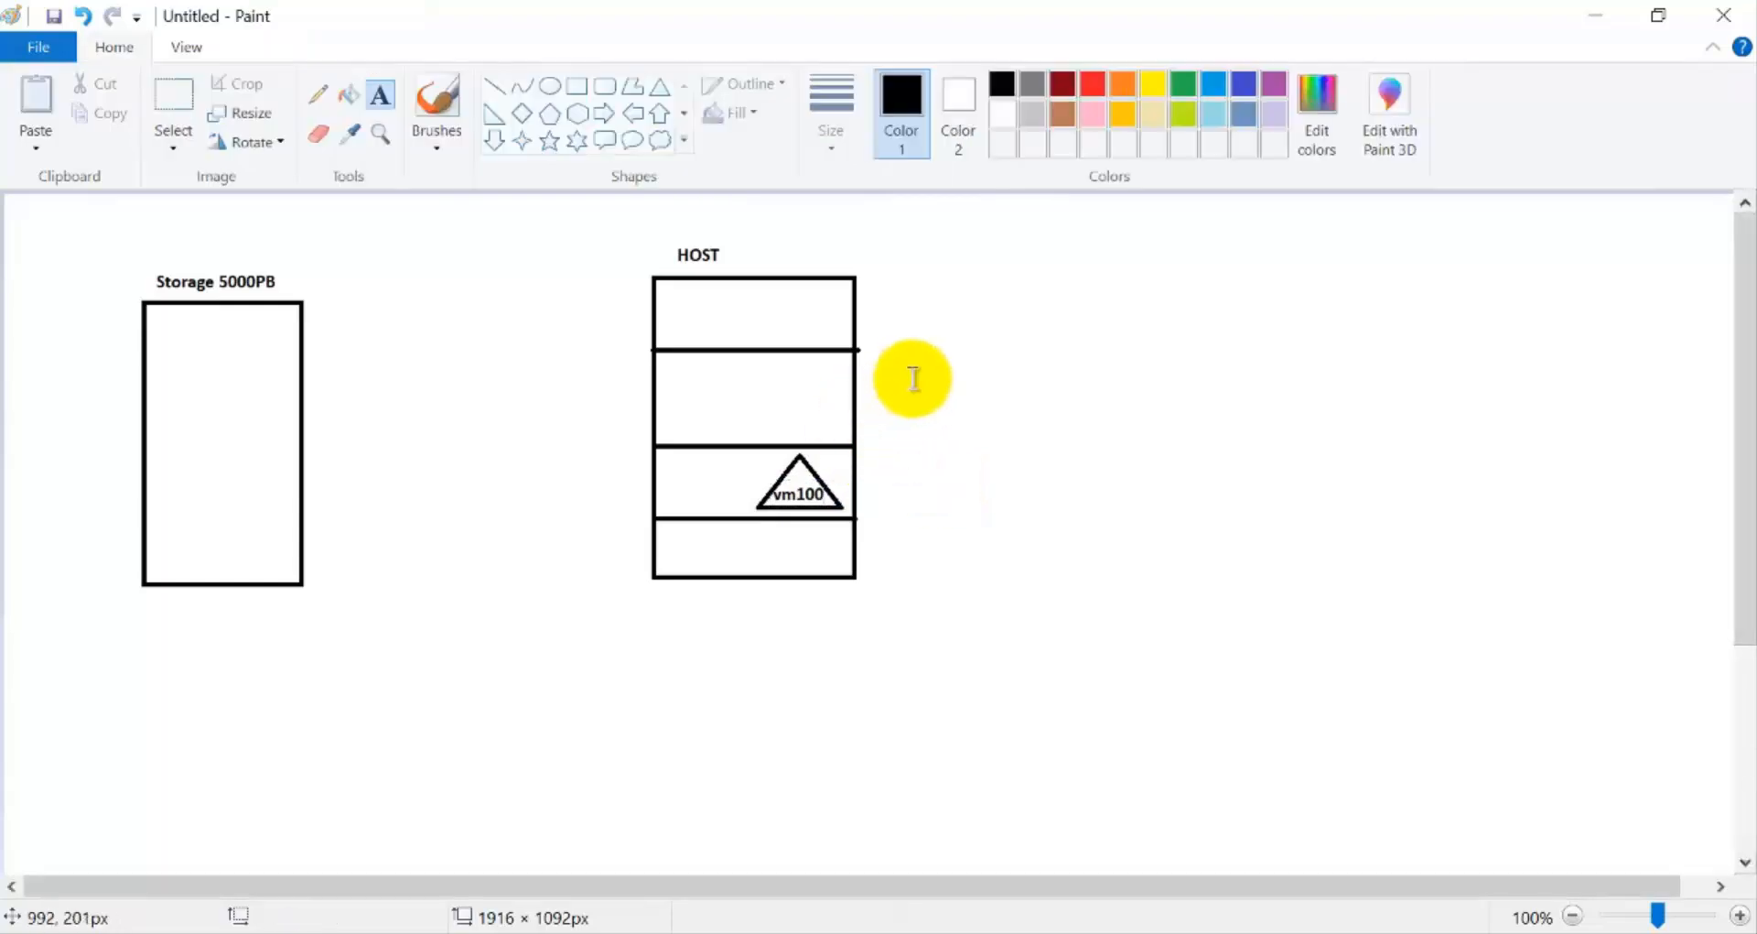
Draw three small dark red triangles in the HOST, two in the top row and one in the bottom row.
{"action": "left_click", "coordinate": [1060, 85]}
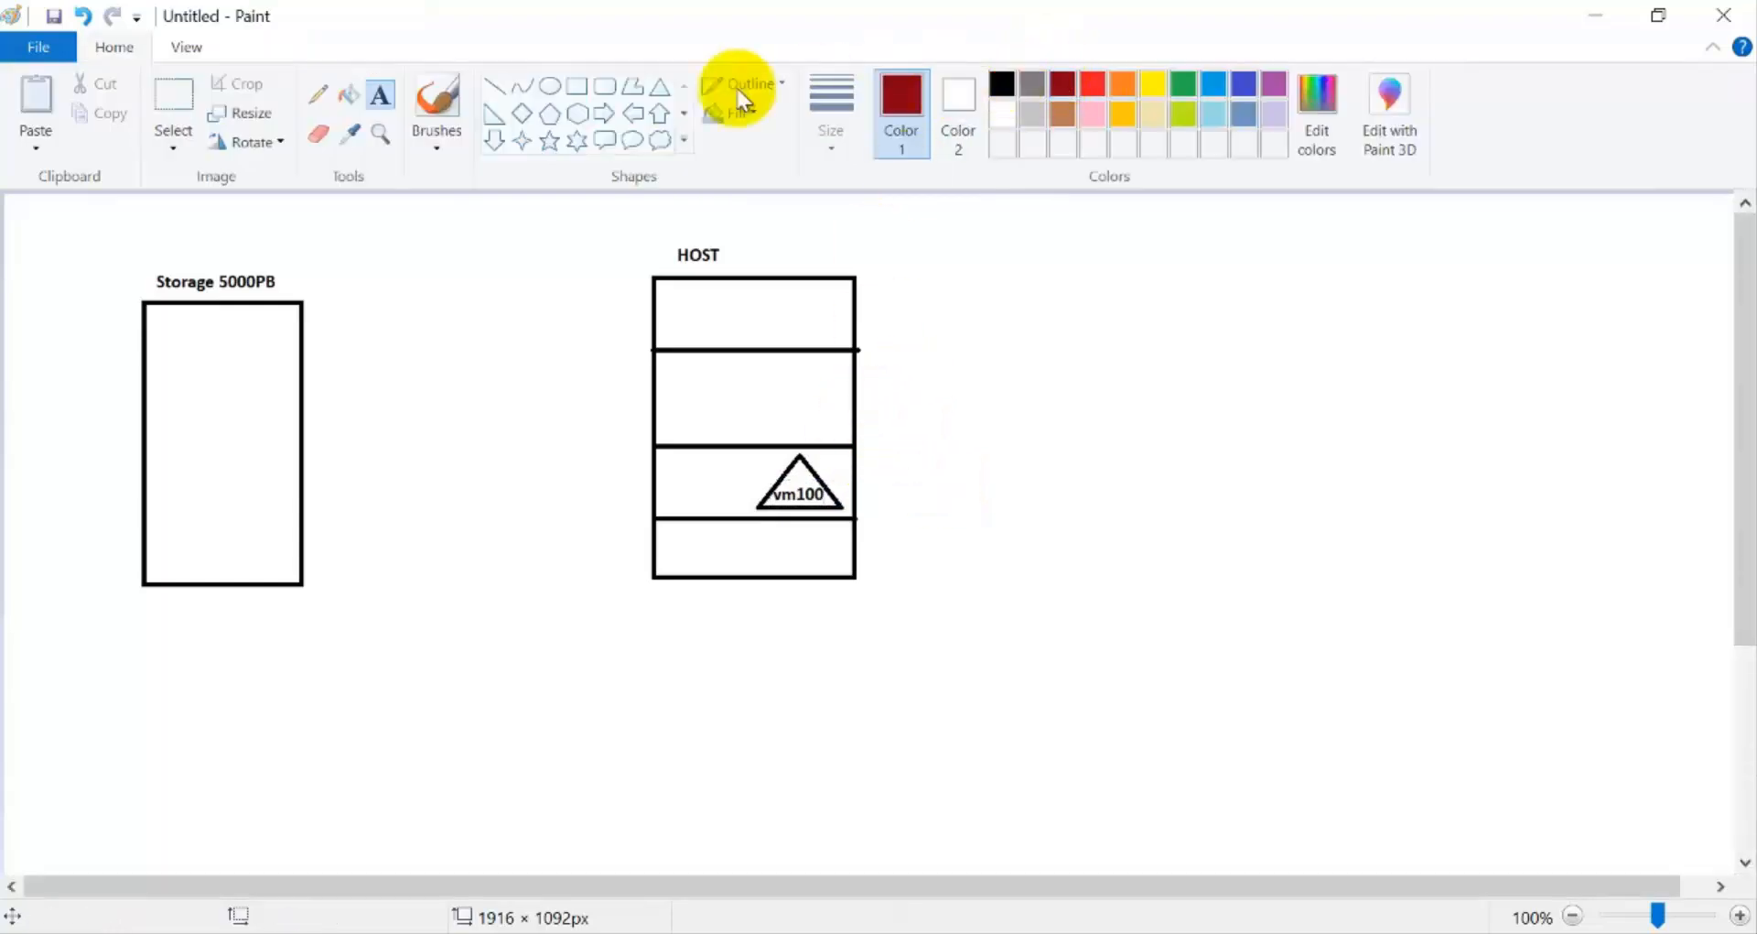
{"action": "left_click", "coordinate": [660, 92]}
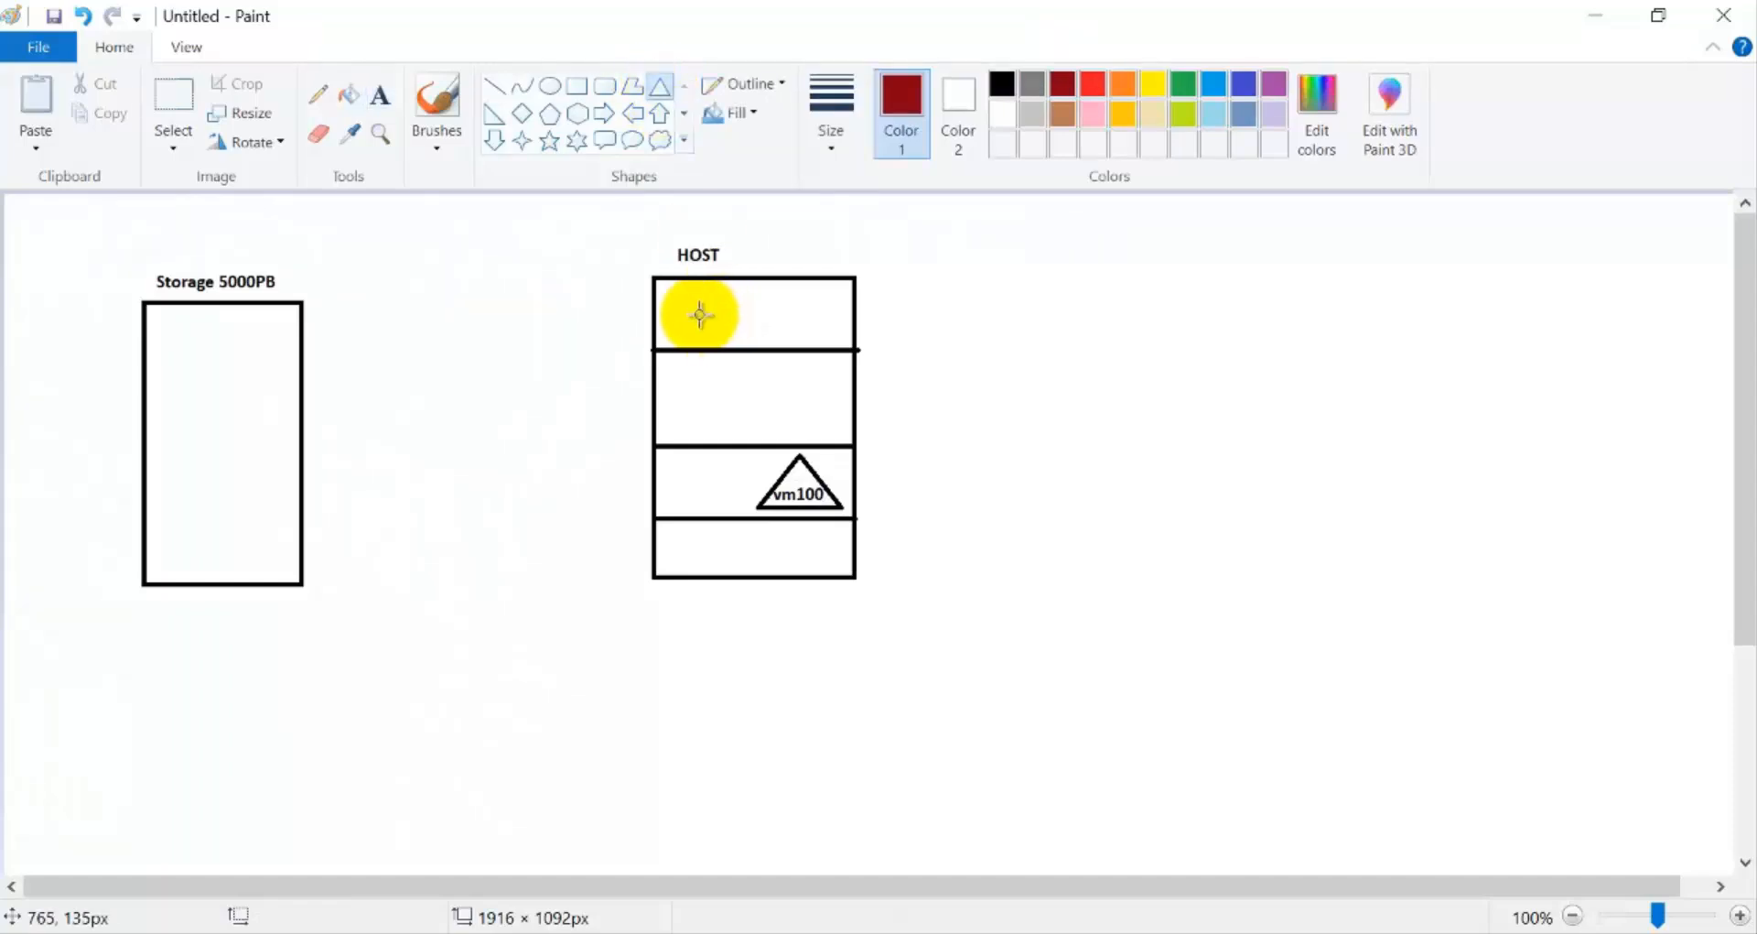
{"action": "mouse_move", "coordinate": [681, 300]}
{"action": "left_mouse_down"}
{"action": "mouse_move", "coordinate": [719, 341]}
{"action": "mouse_move", "coordinate": [754, 312]}
{"action": "mouse_move", "coordinate": [792, 337]}
{"action": "left_mouse_up"}
{"action": "left_click", "coordinate": [756, 328]}
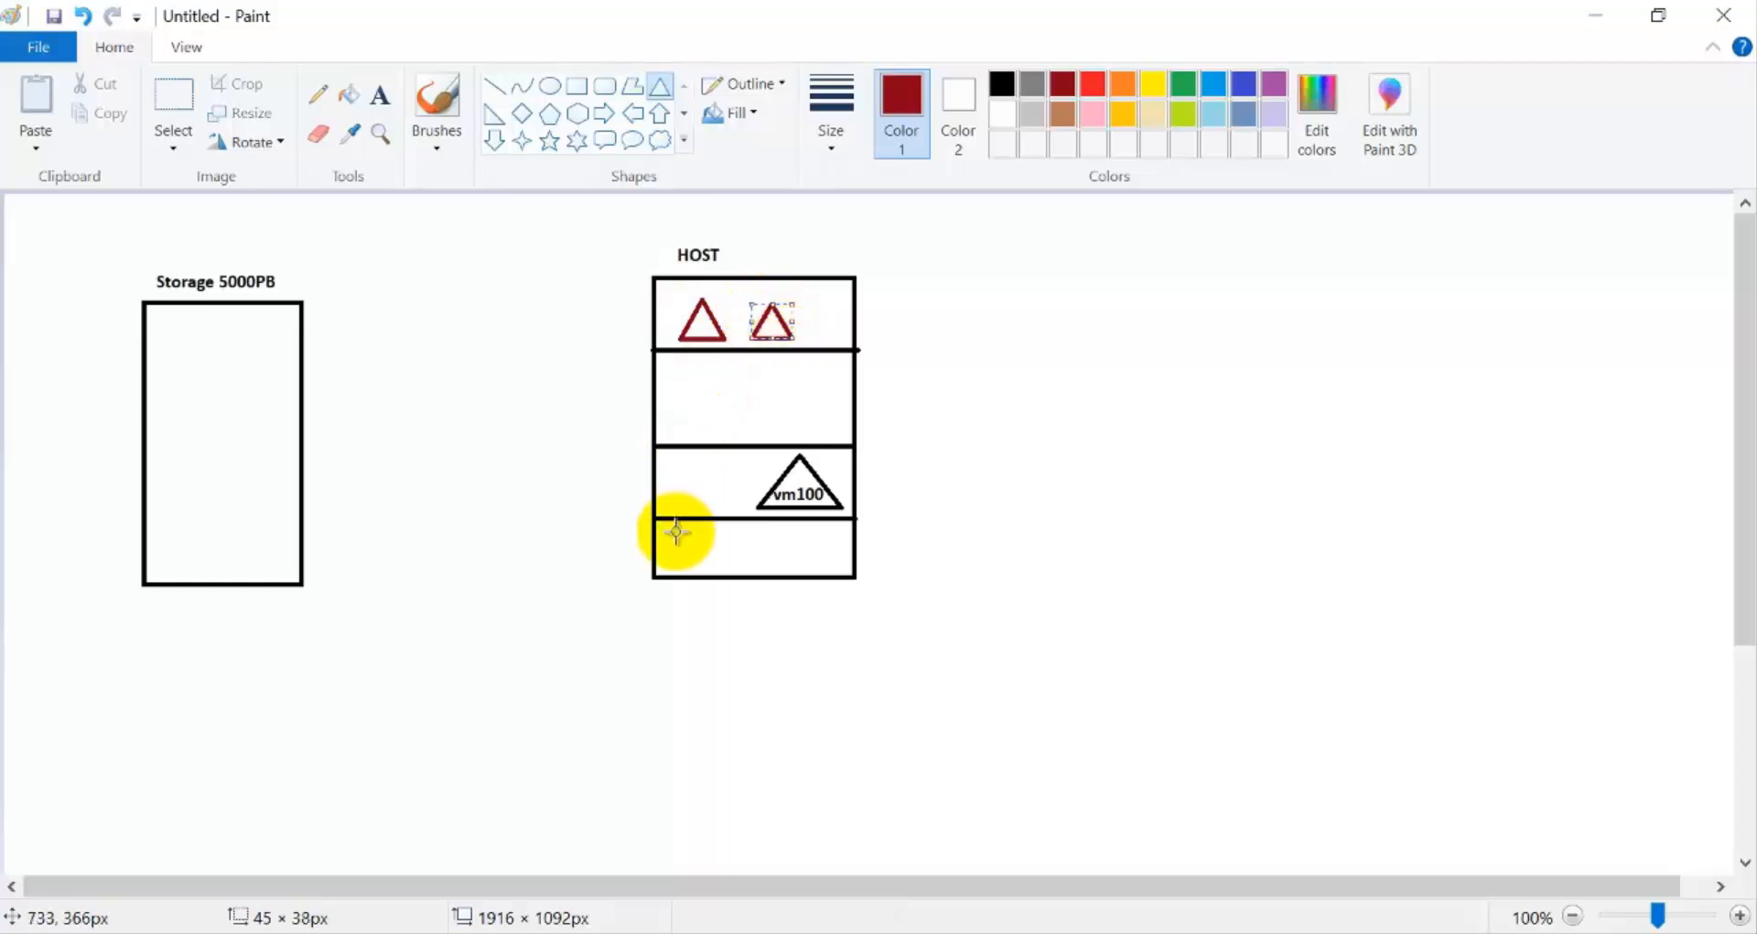
{"action": "left_click_drag", "start_coordinate": [680, 528], "coordinate": [725, 568]}
{"action": "left_click", "coordinate": [1100, 443]}
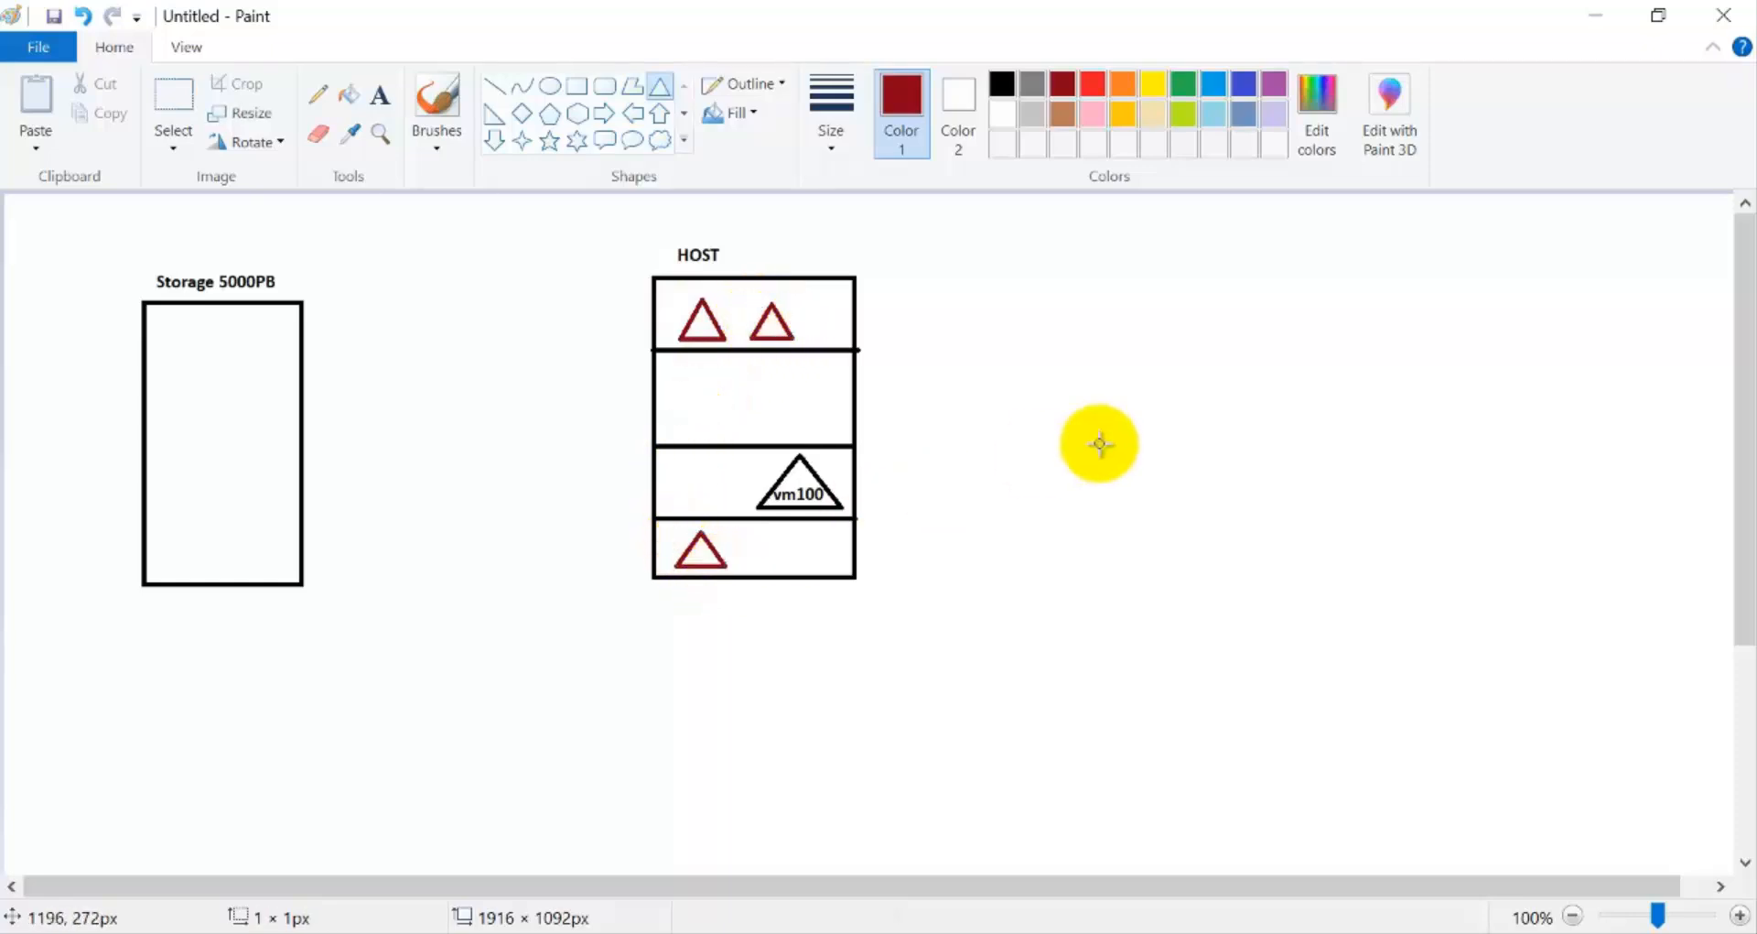
Draw three indigo triangles in the HOST, two in the second row and one beside the dark red triangle in the bottom row.
{"action": "left_click", "coordinate": [1239, 85]}
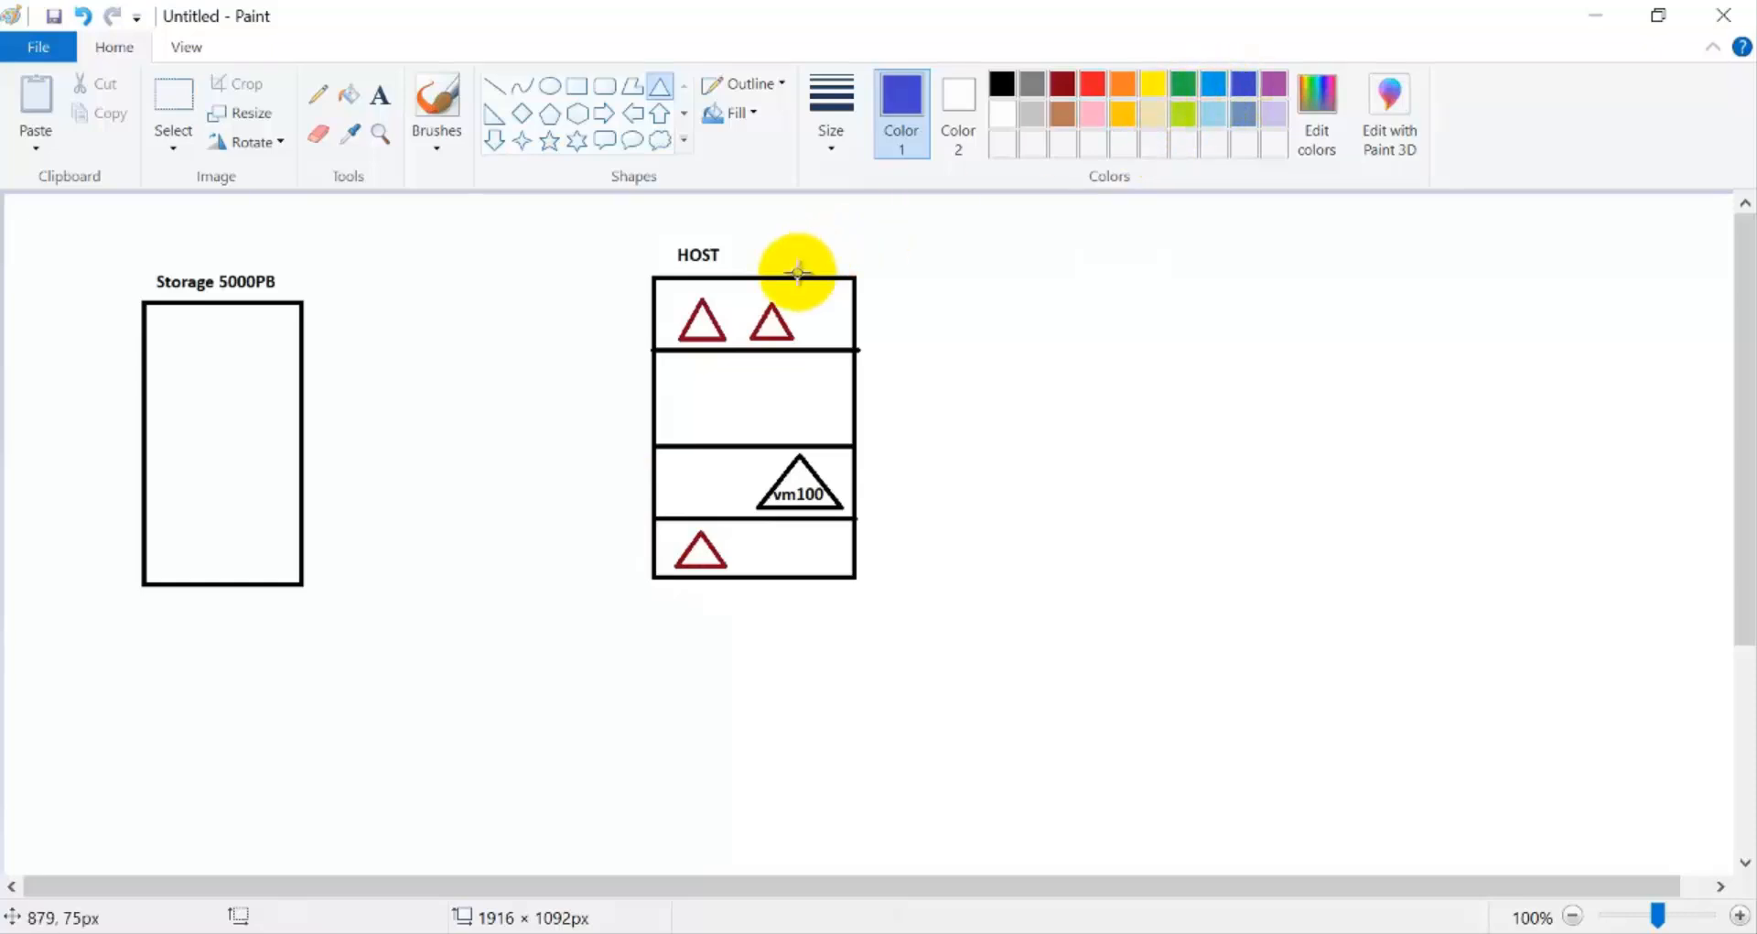
{"action": "left_click_drag", "start_coordinate": [694, 380], "coordinate": [741, 436]}
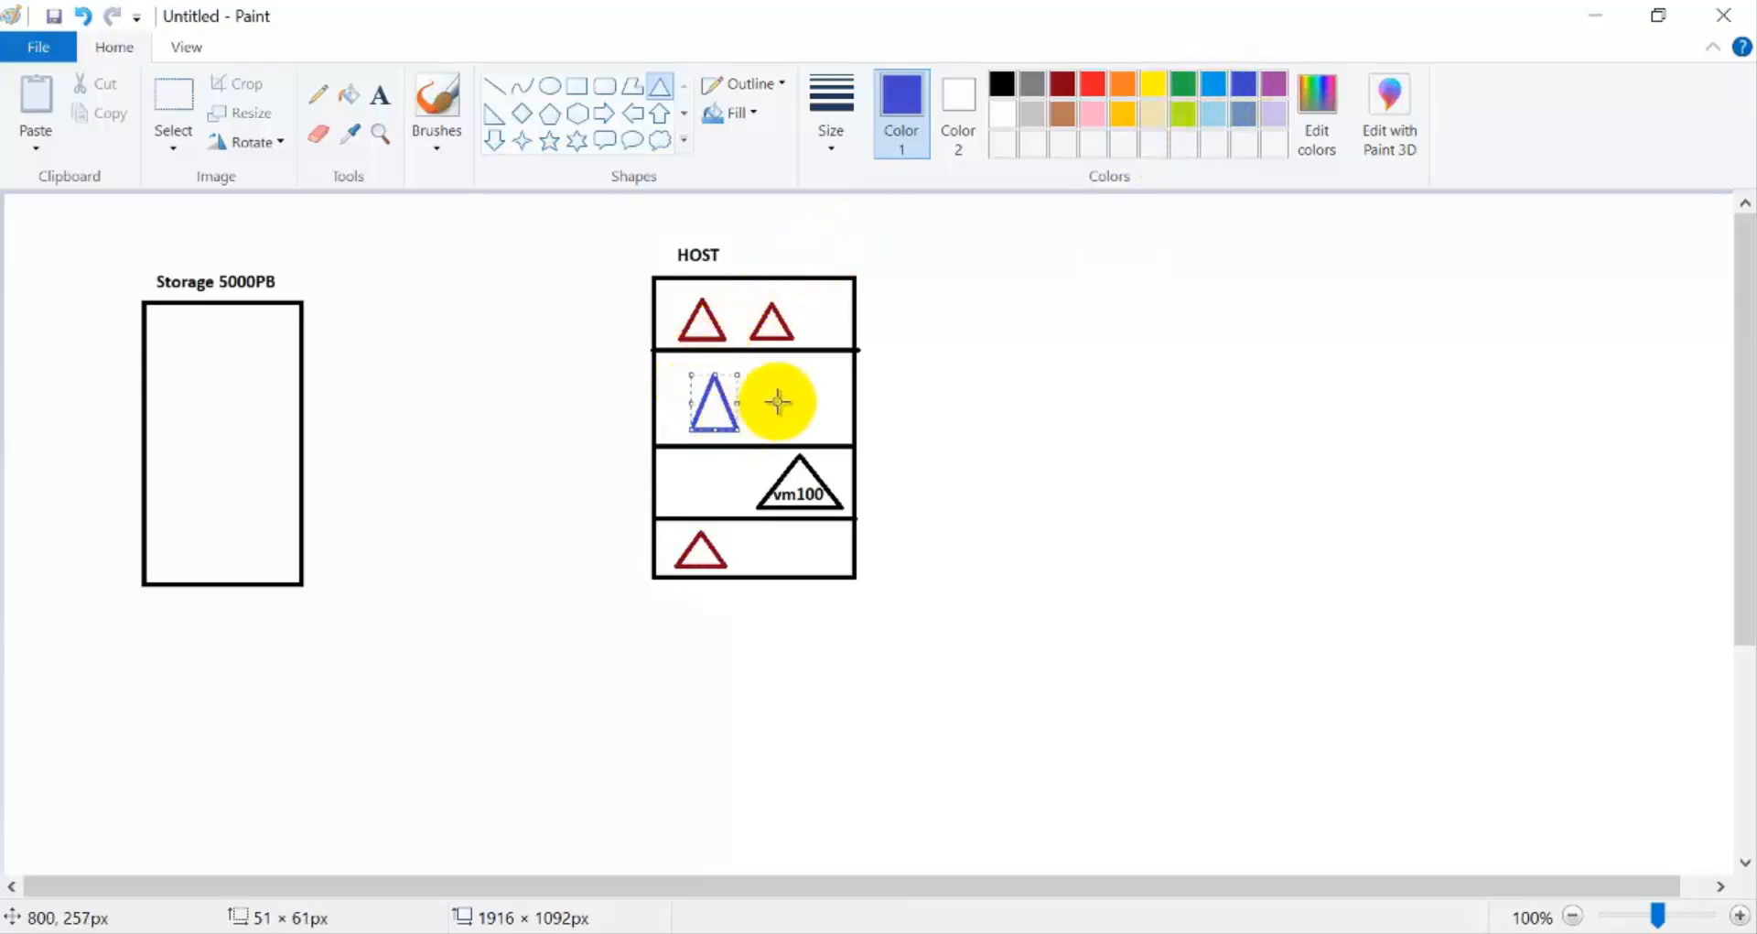
{"action": "left_click_drag", "start_coordinate": [764, 375], "coordinate": [810, 427]}
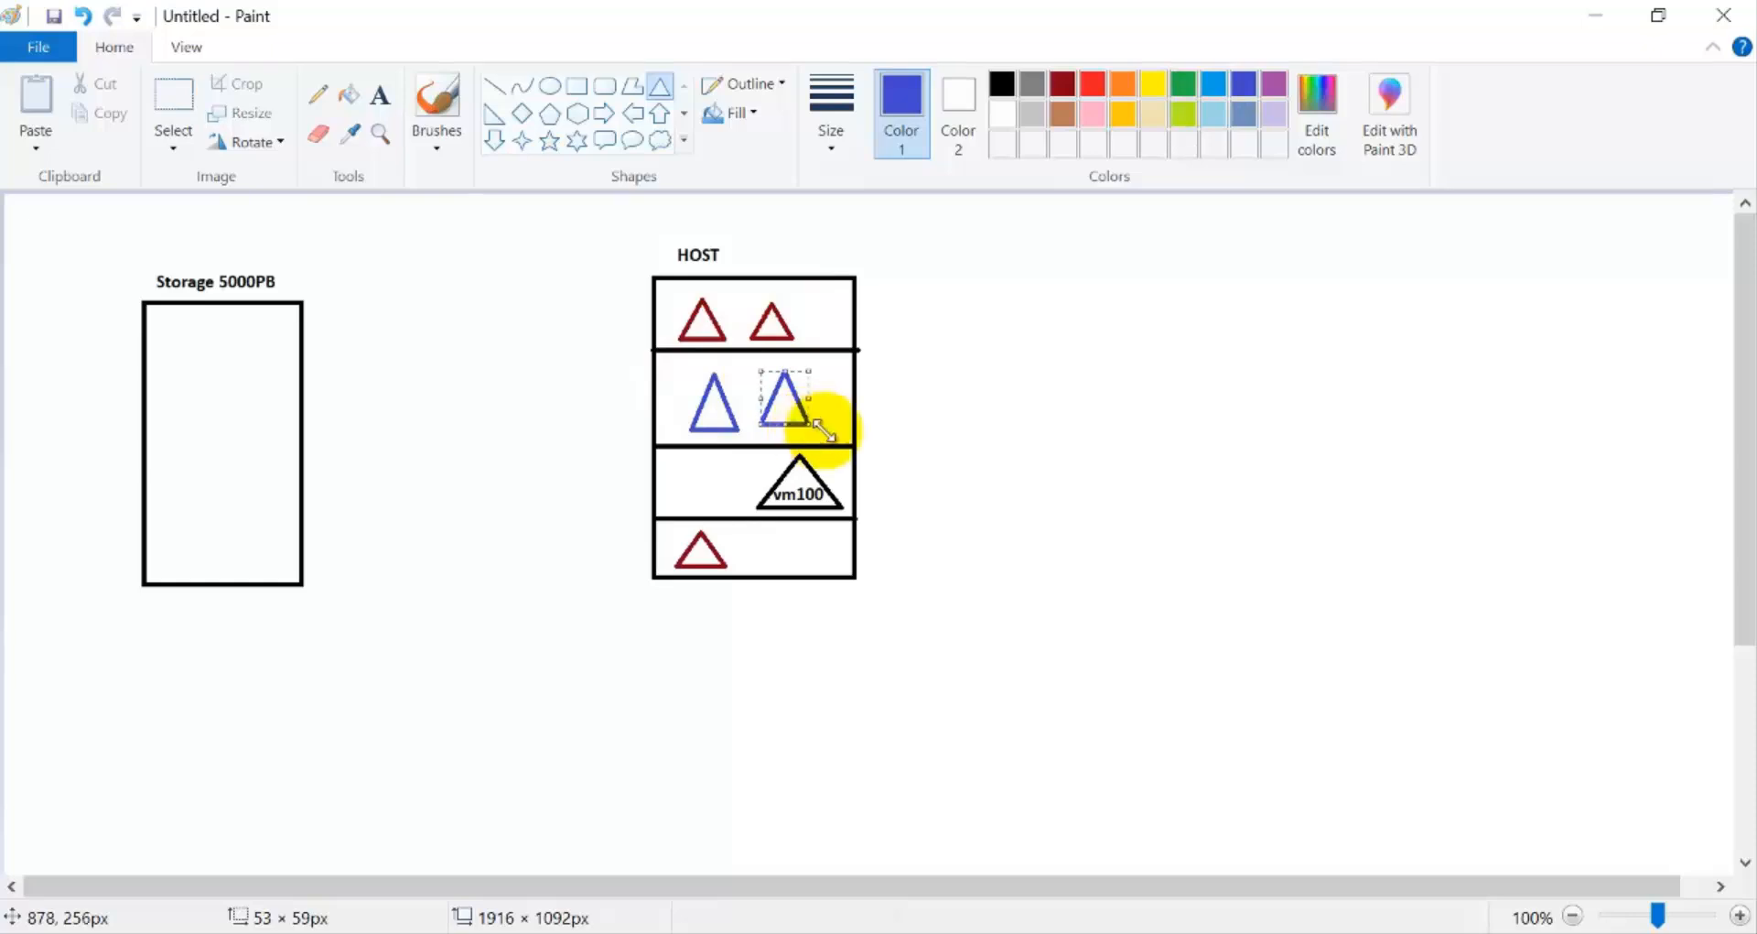
{"action": "left_click", "coordinate": [976, 436]}
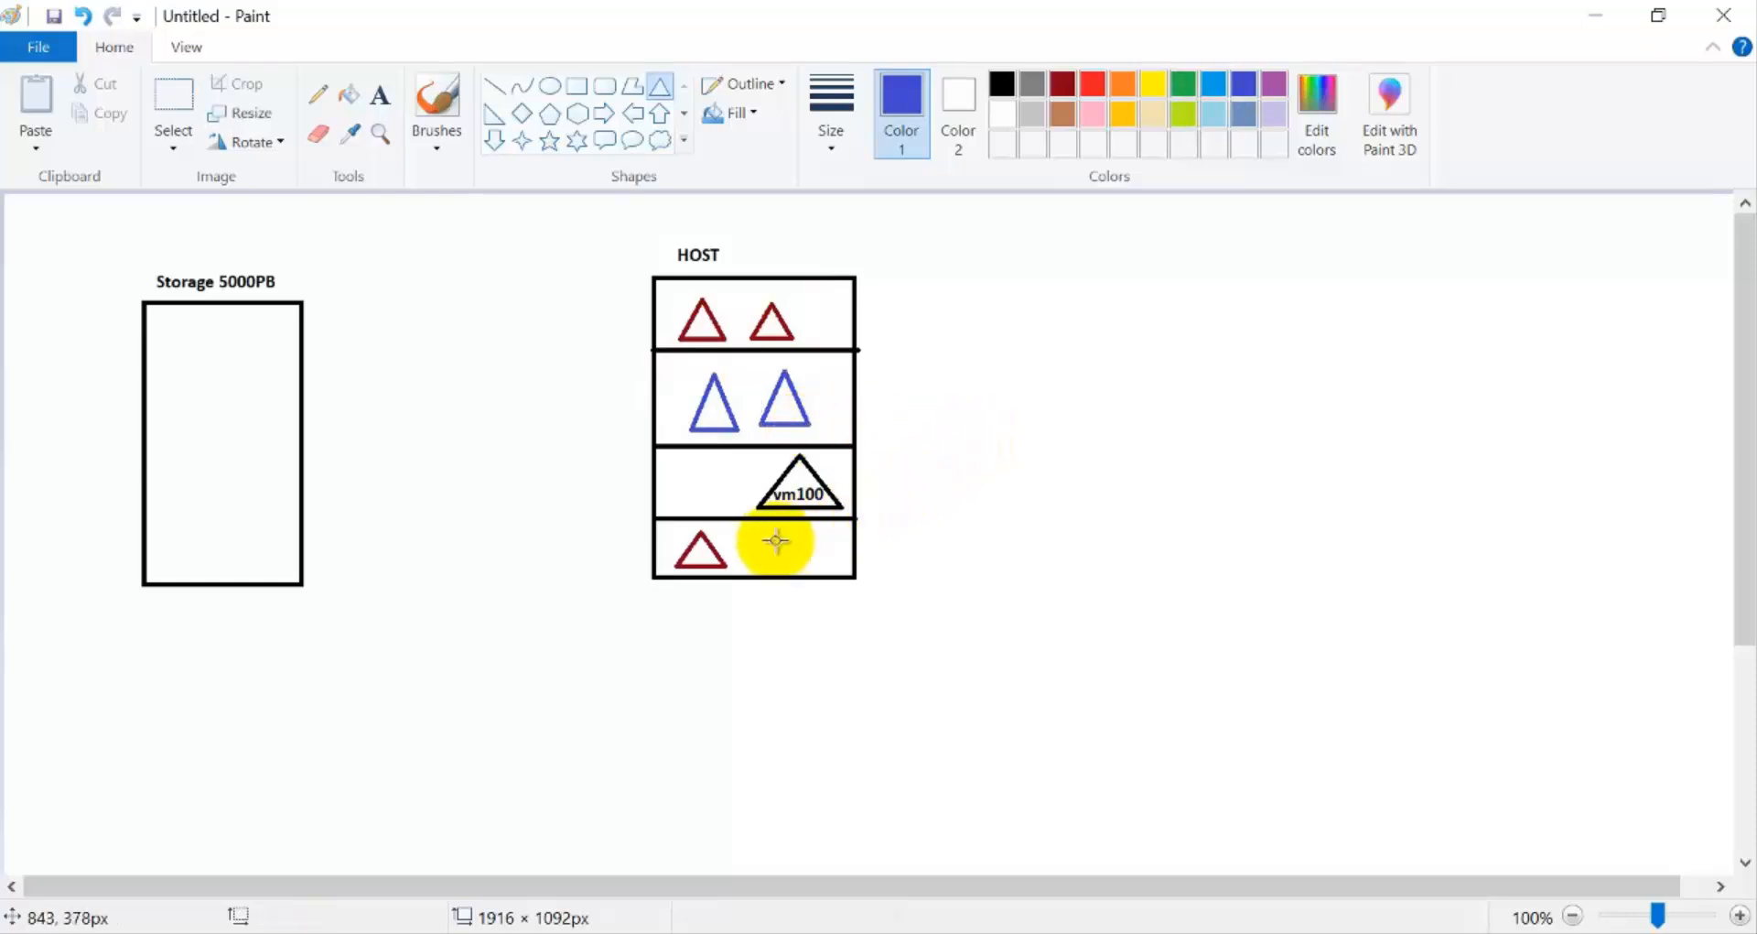
{"action": "left_click_drag", "start_coordinate": [766, 533], "coordinate": [820, 567]}
{"action": "left_click", "coordinate": [925, 400]}
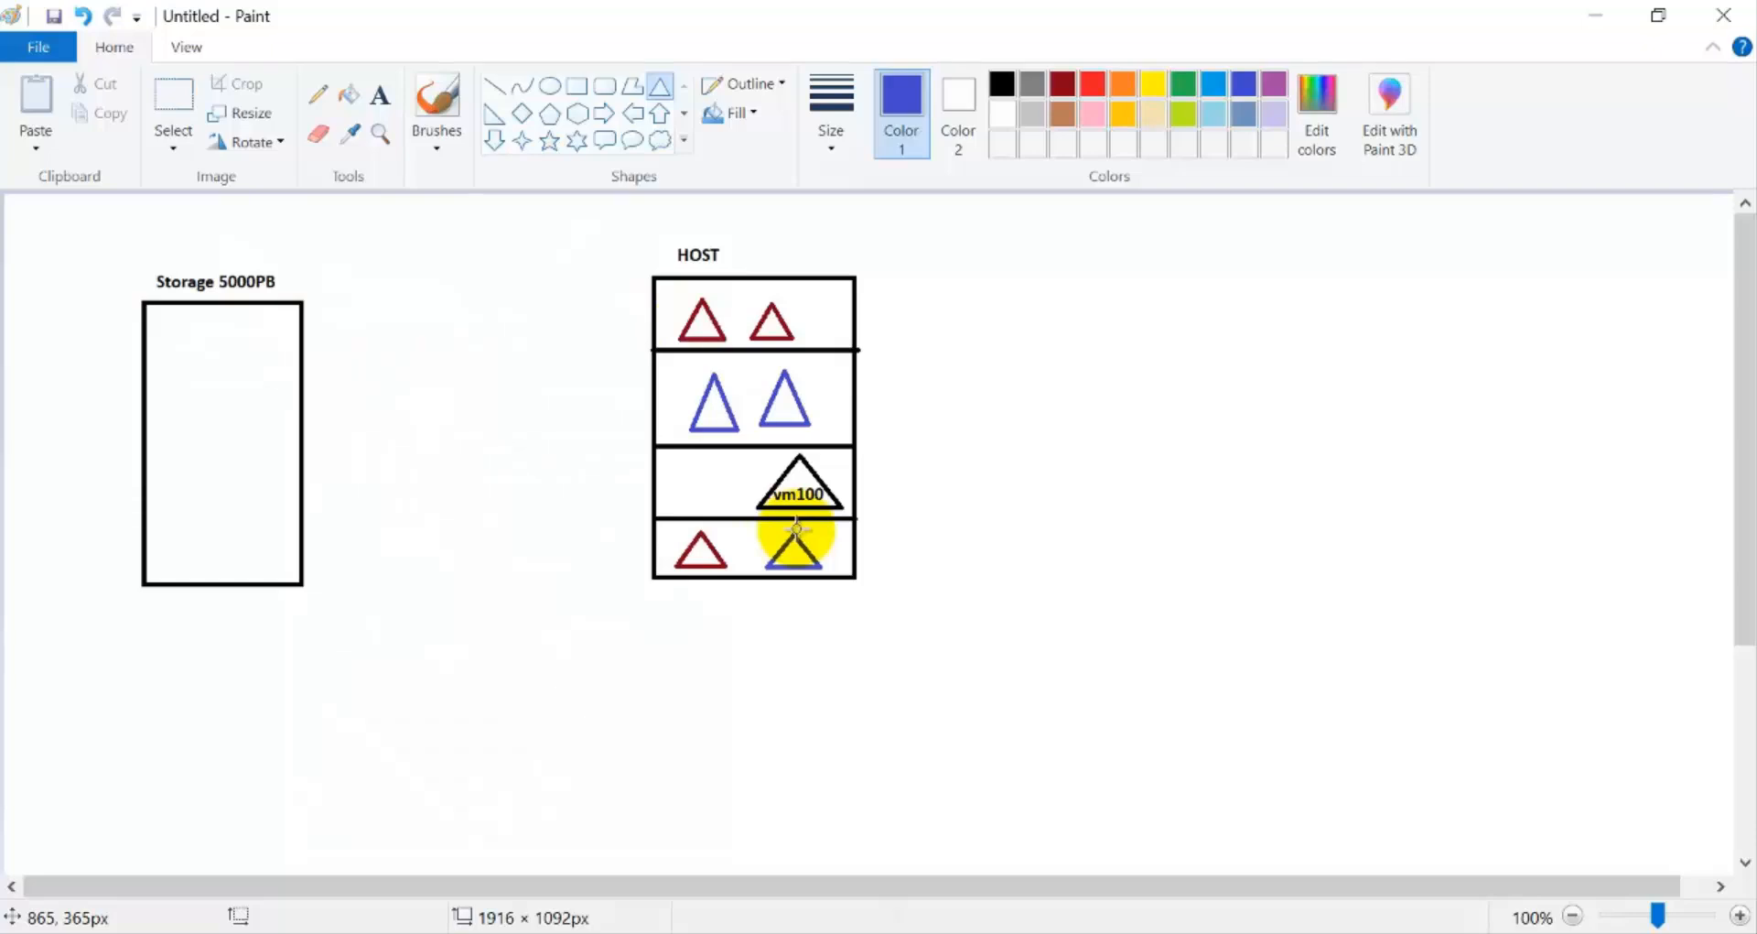
{"action": "left_click", "coordinate": [550, 84]}
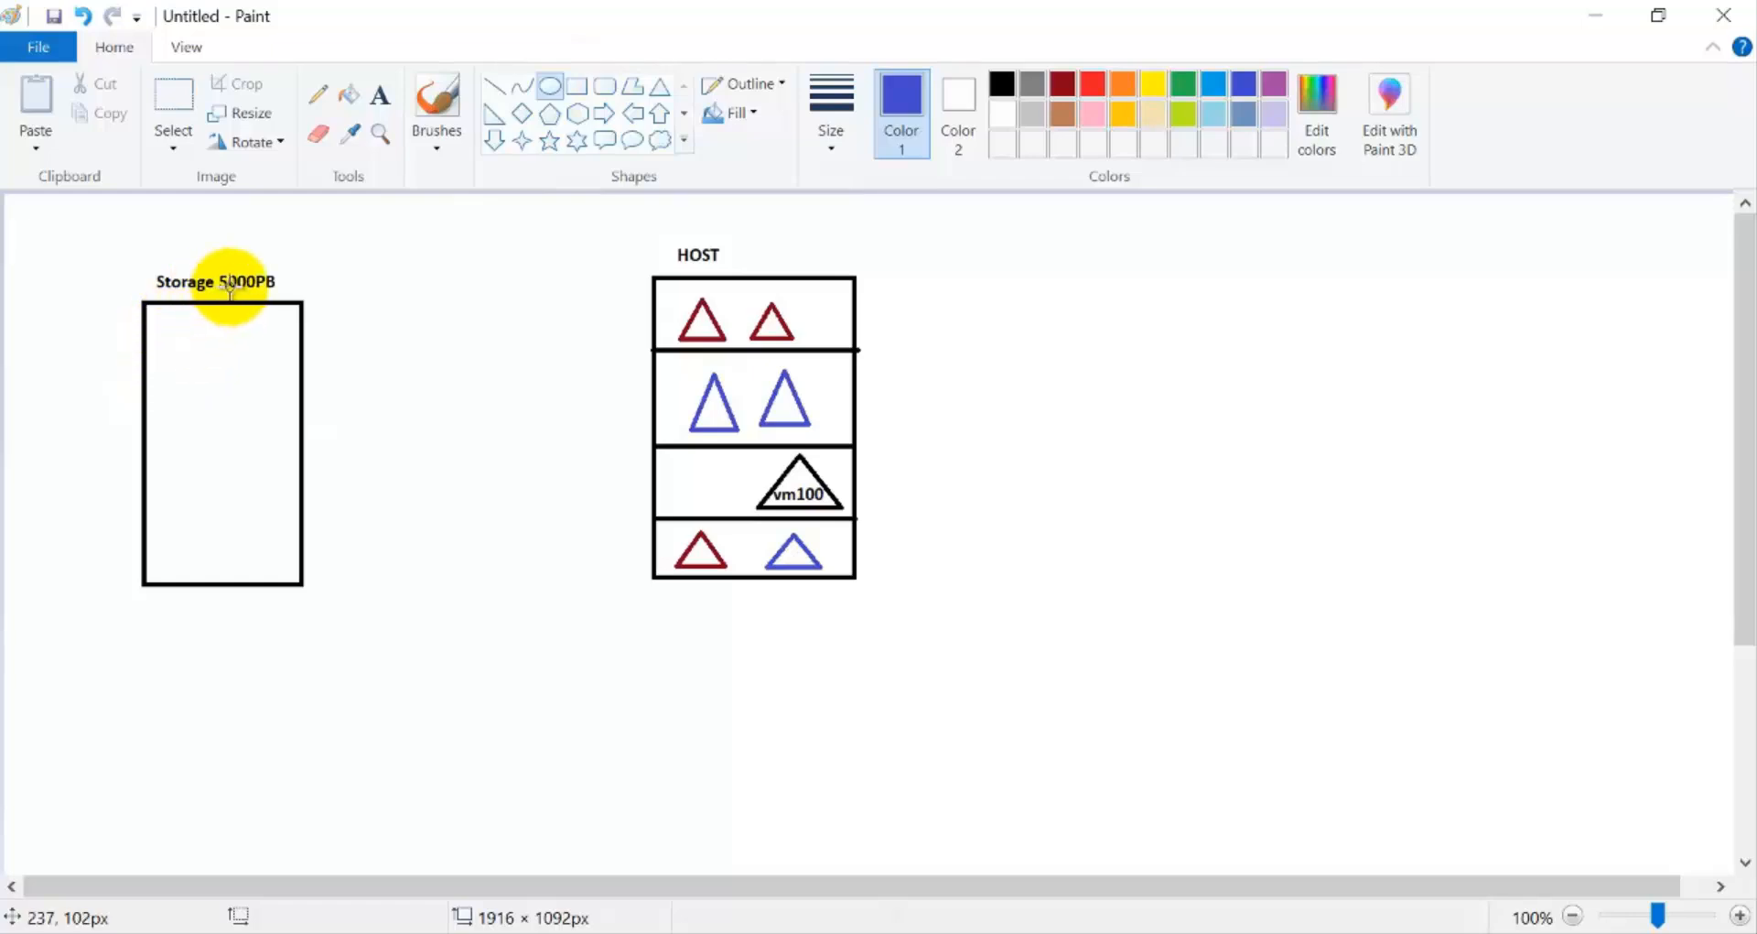
{"action": "left_click_drag", "start_coordinate": [163, 333], "coordinate": [260, 389]}
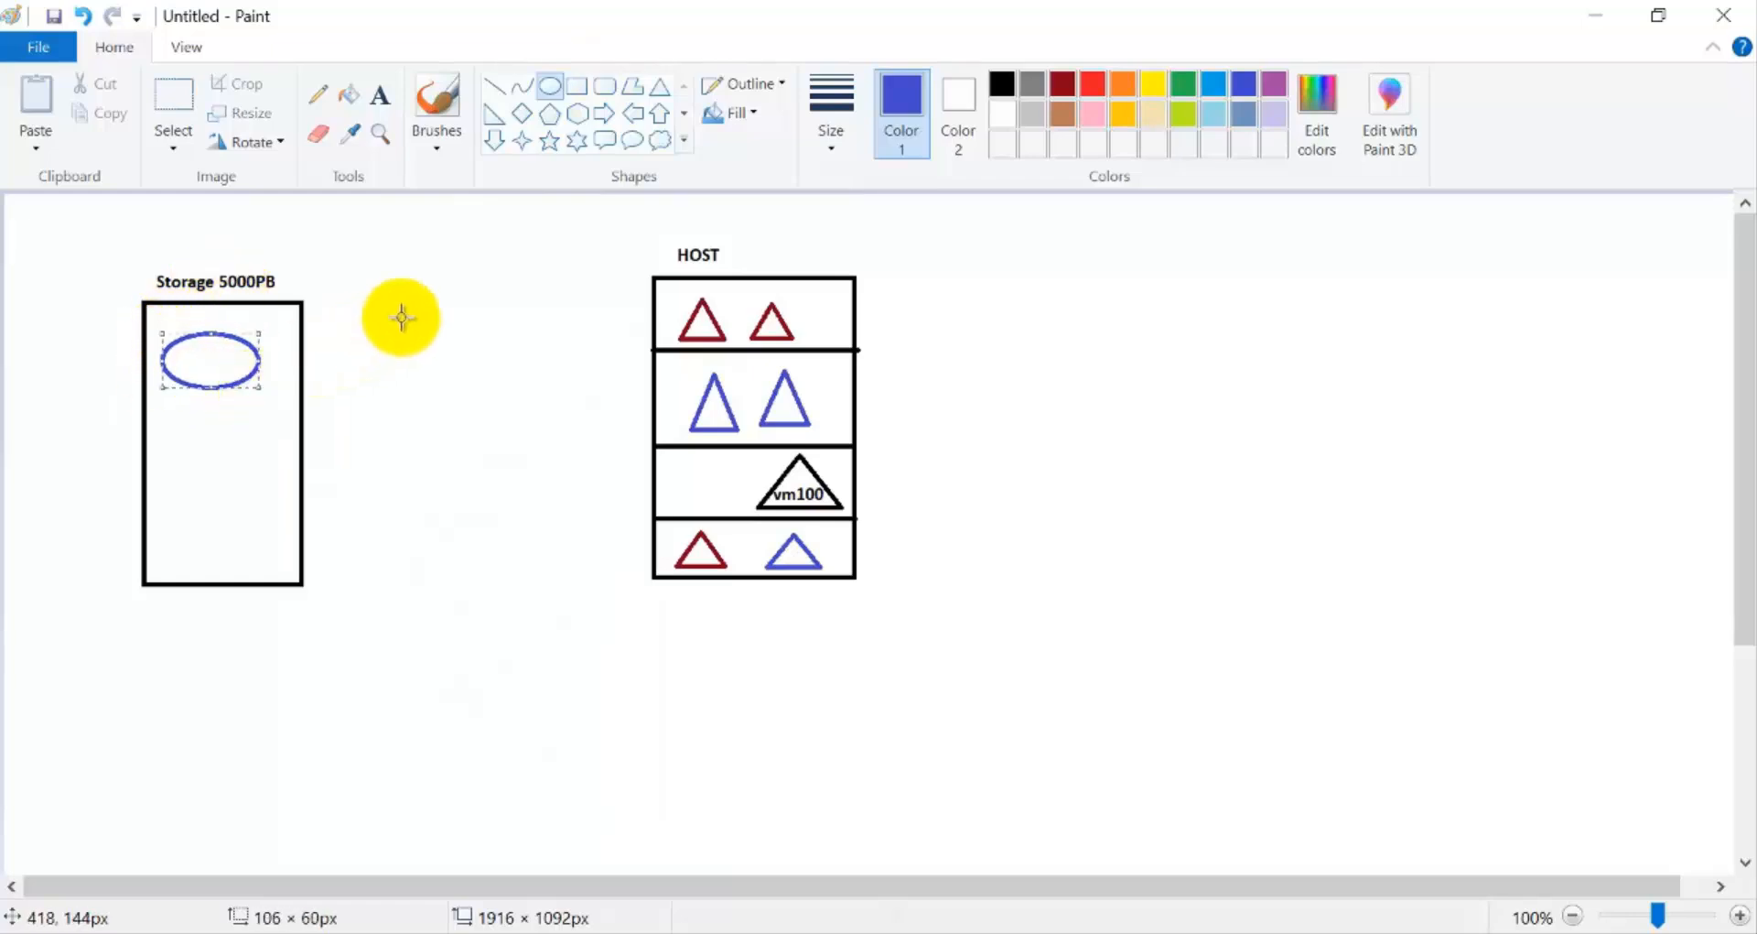
{"action": "left_click", "coordinate": [387, 105]}
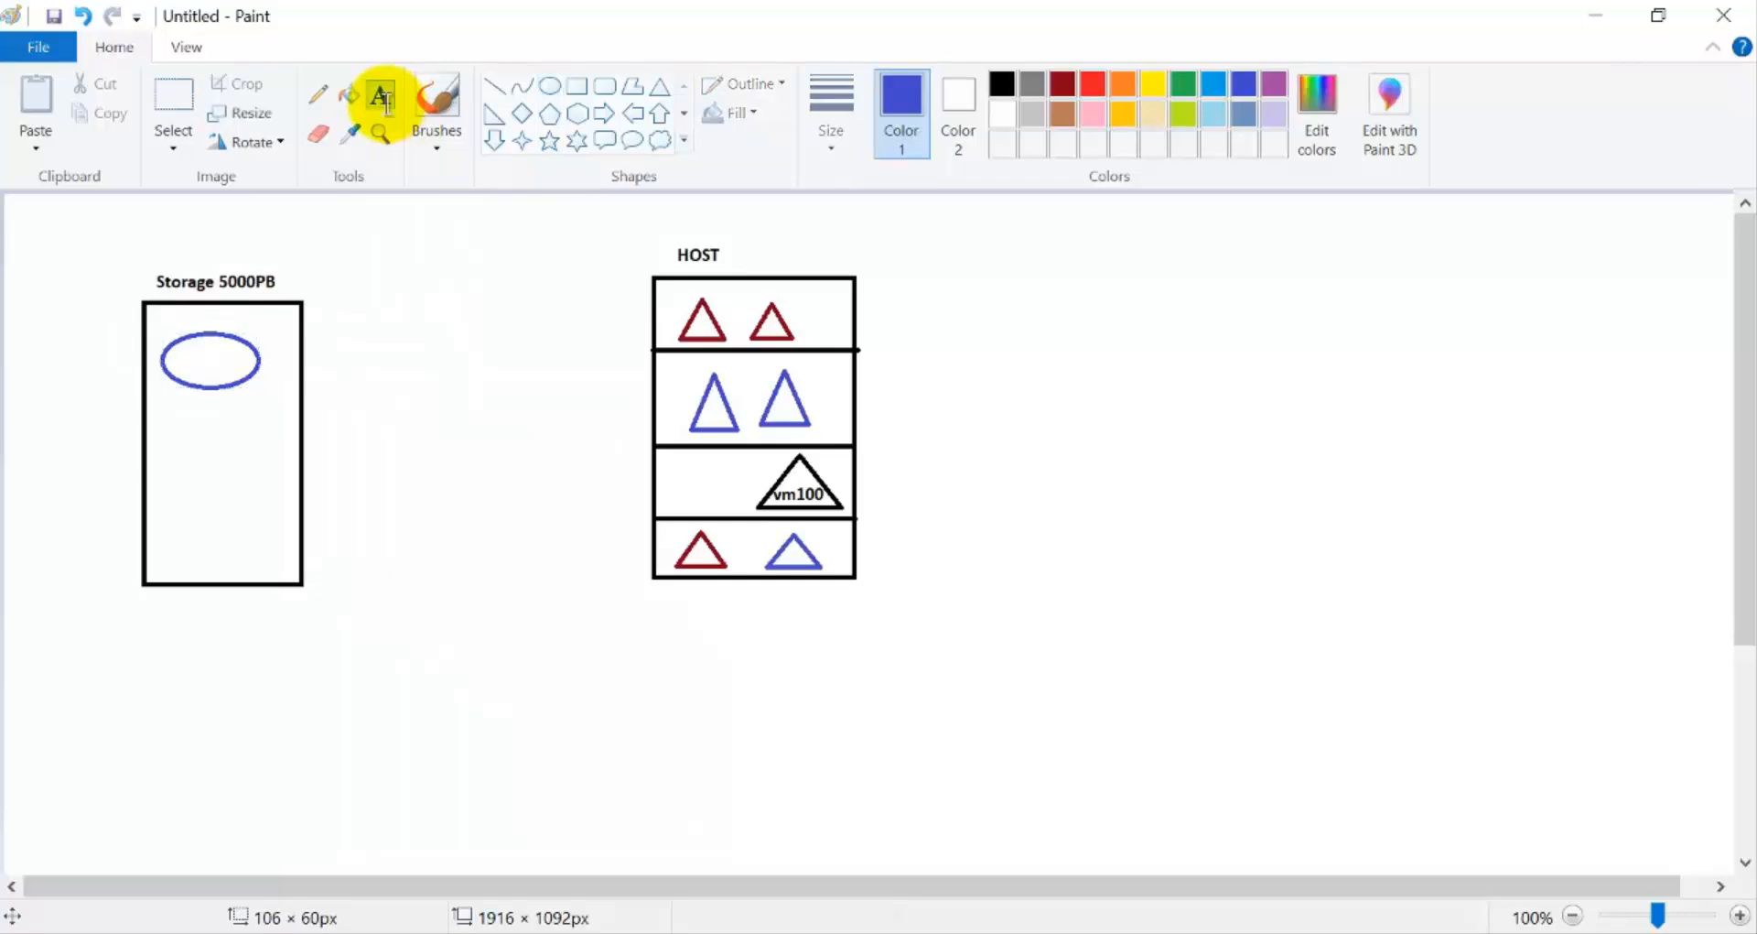
{"action": "key", "text": "ctrl+z"}
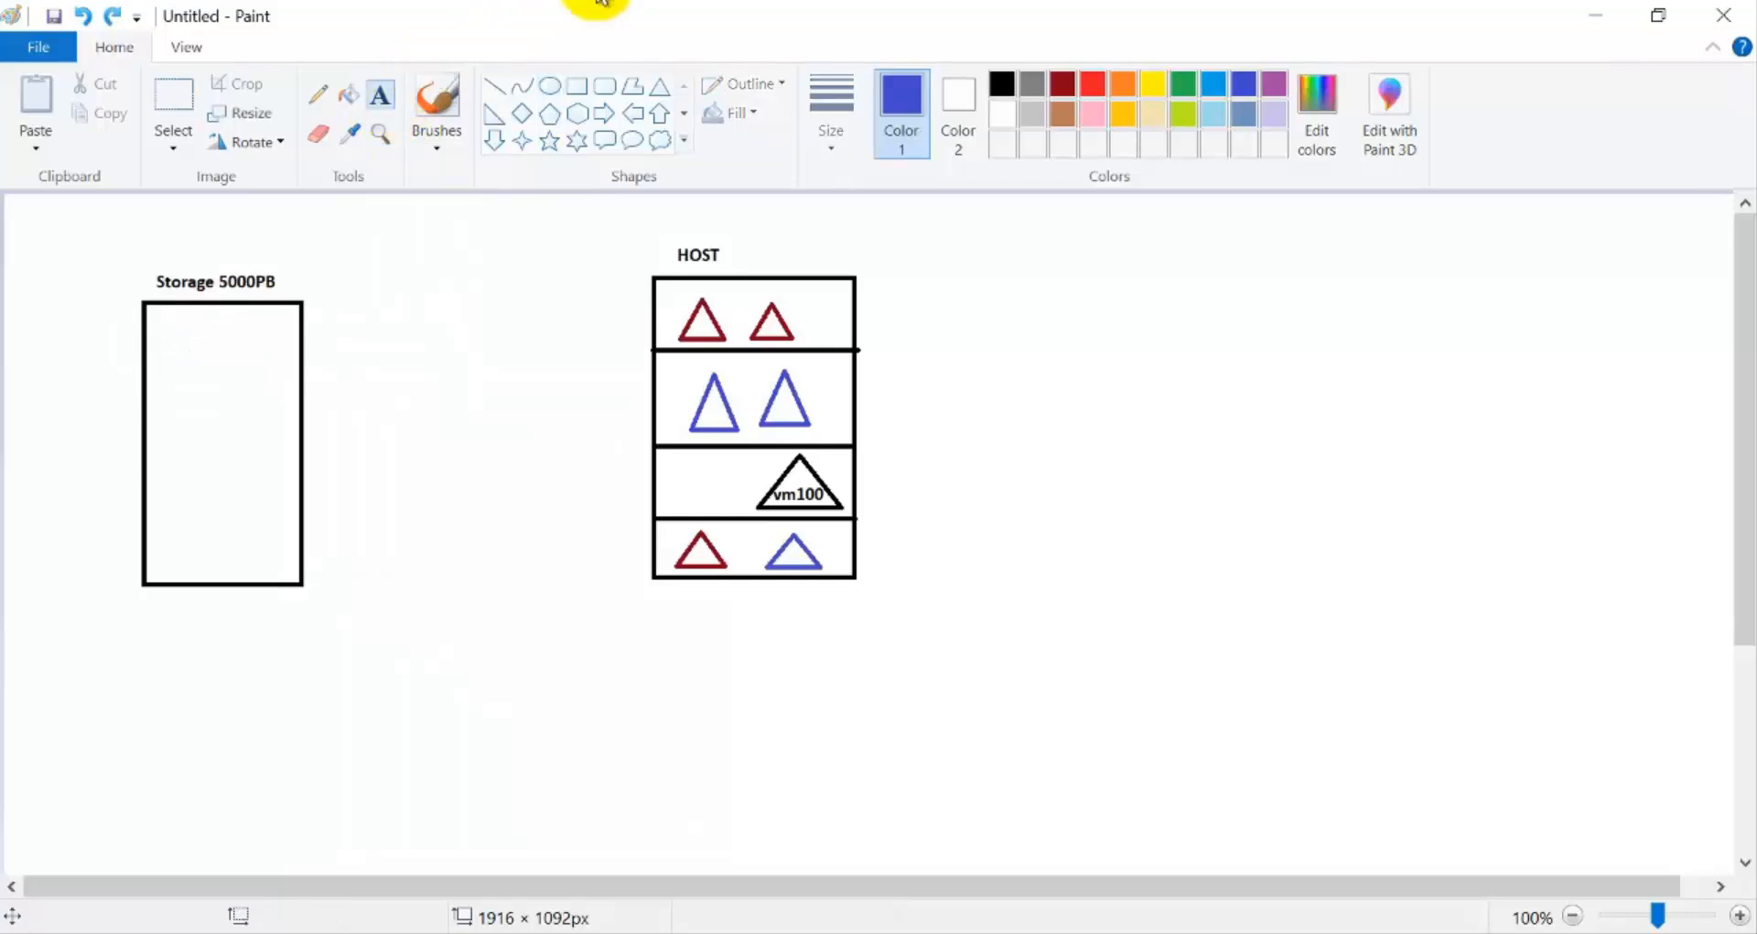
Draw a black ellipse with a thinner outline in the upper part of the Storage rectangle.
{"action": "left_click", "coordinate": [1004, 92]}
{"action": "left_click", "coordinate": [553, 85]}
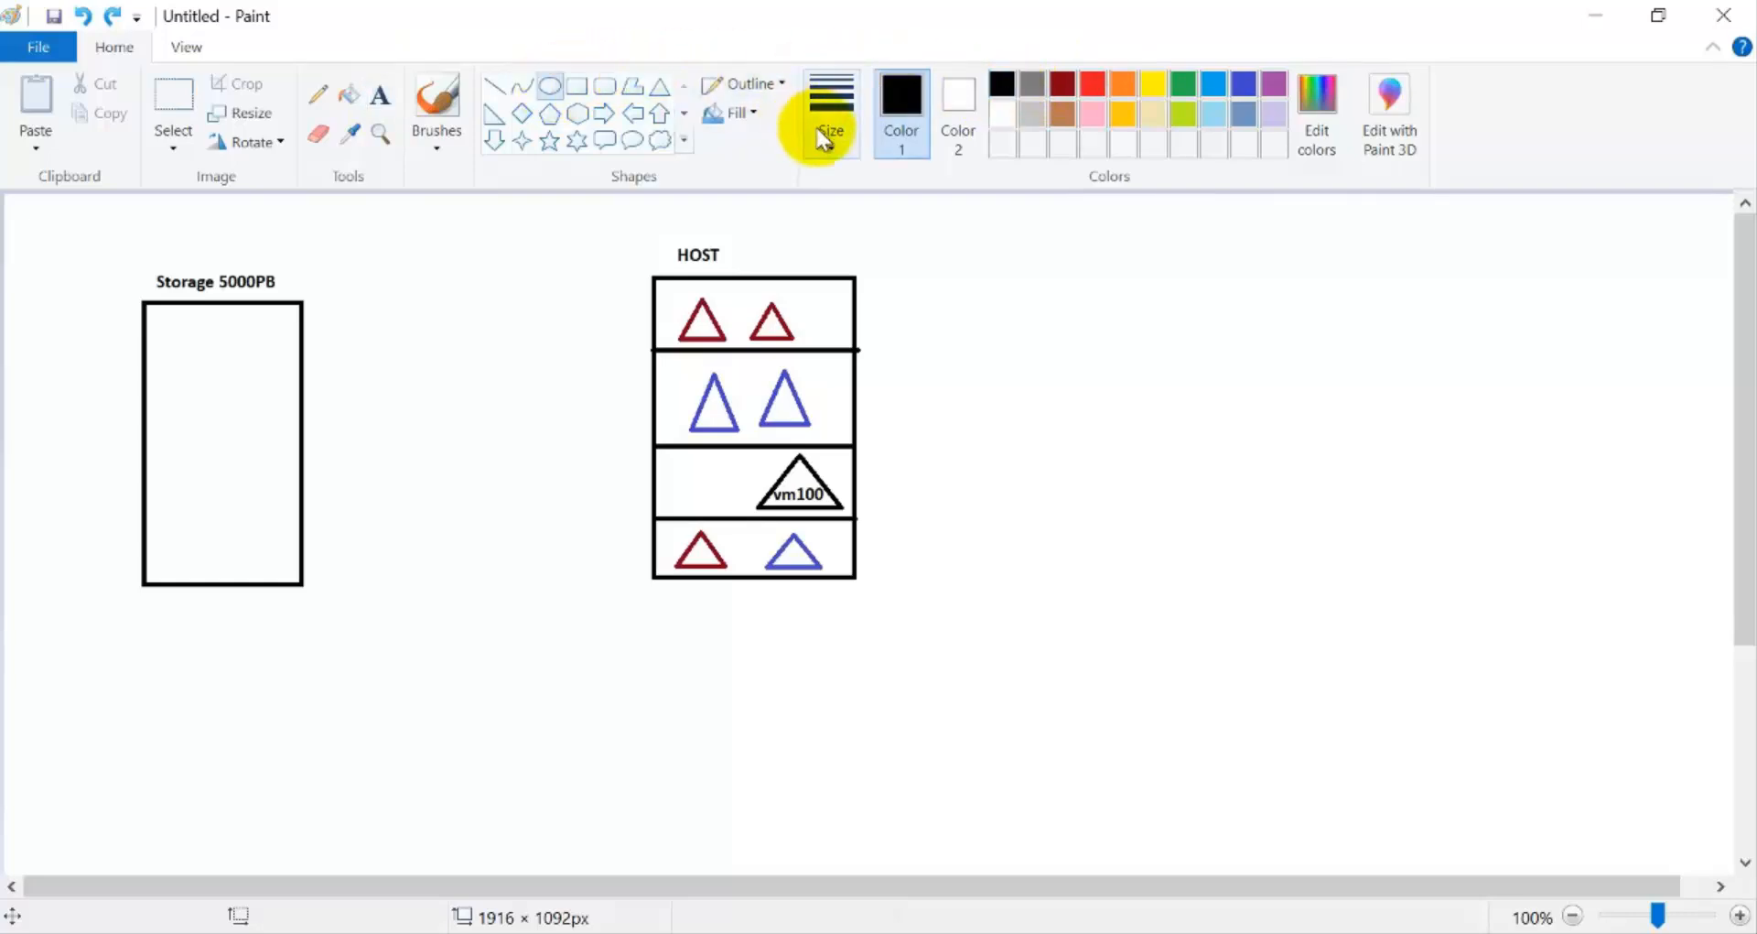
{"action": "left_click", "coordinate": [827, 135]}
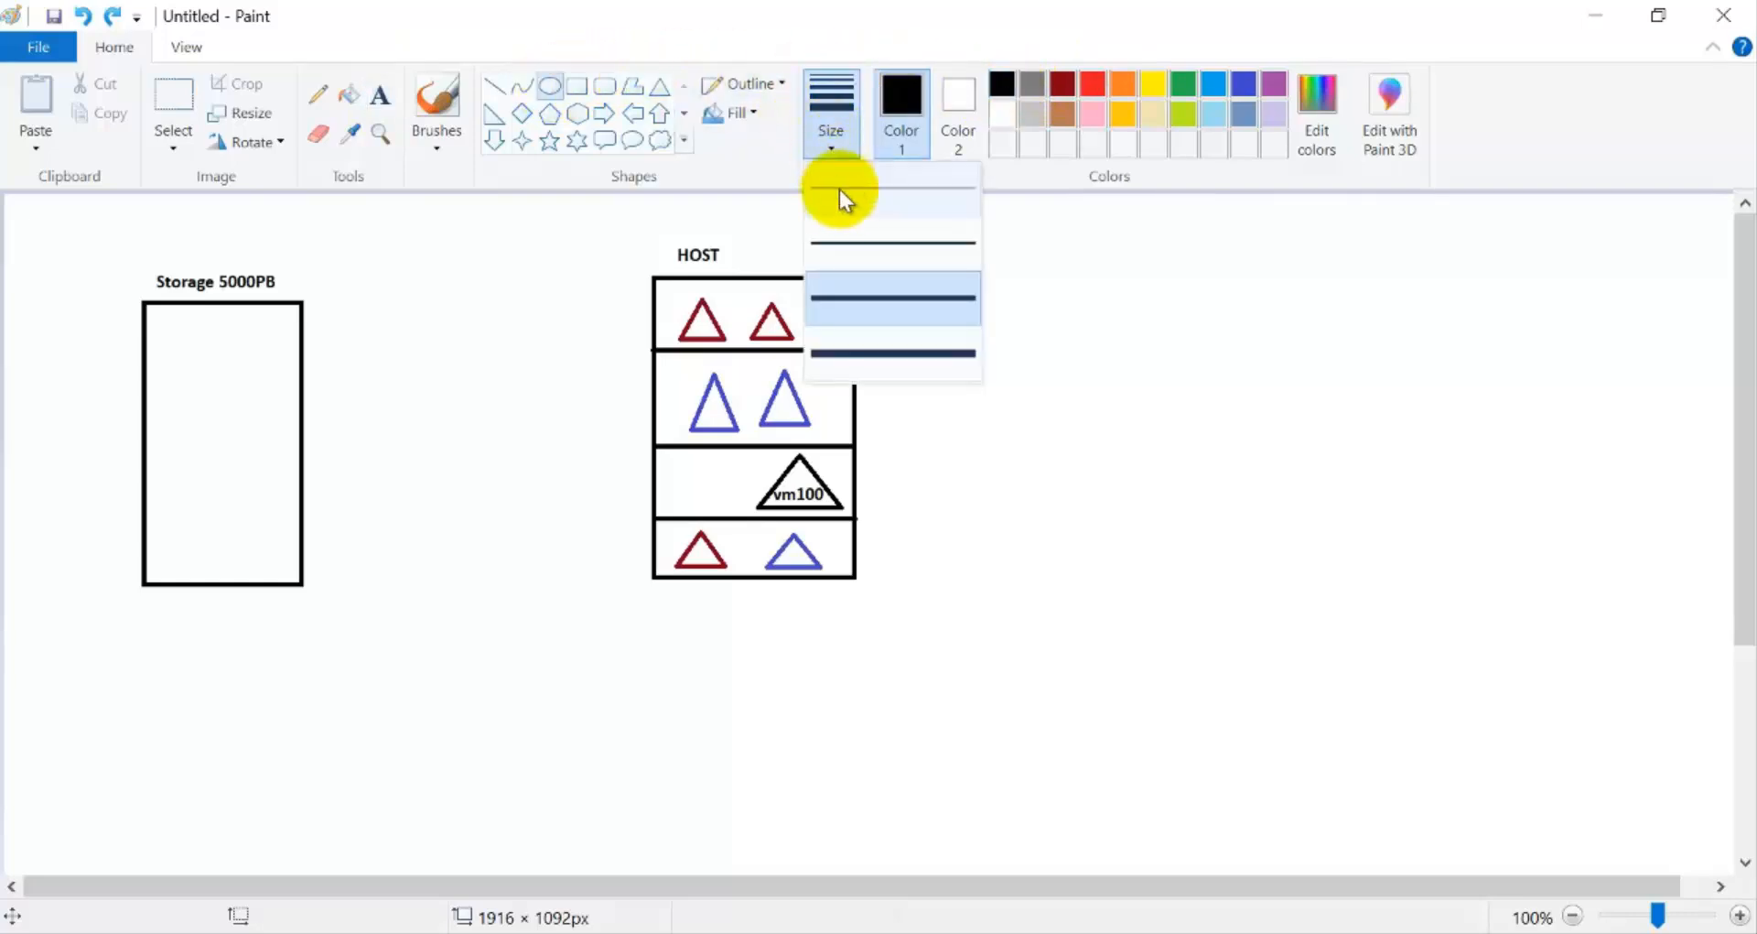
{"action": "left_click", "coordinate": [802, 237]}
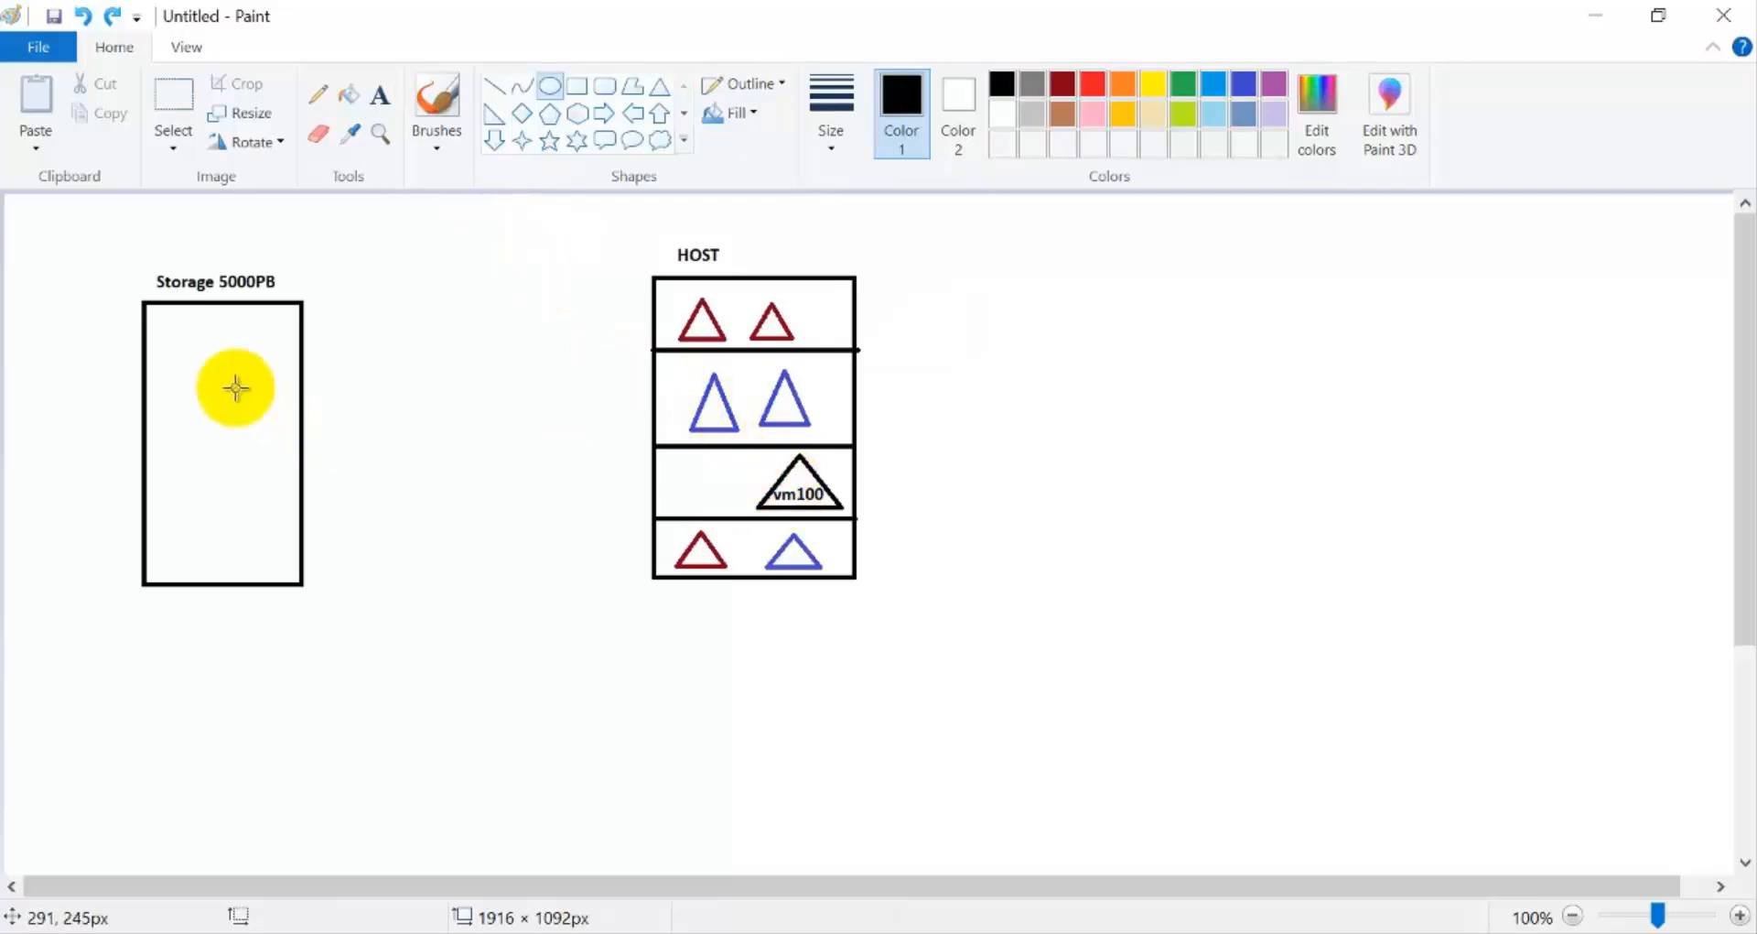
{"action": "left_click_drag", "start_coordinate": [162, 328], "coordinate": [275, 390]}
{"action": "left_click", "coordinate": [384, 308]}
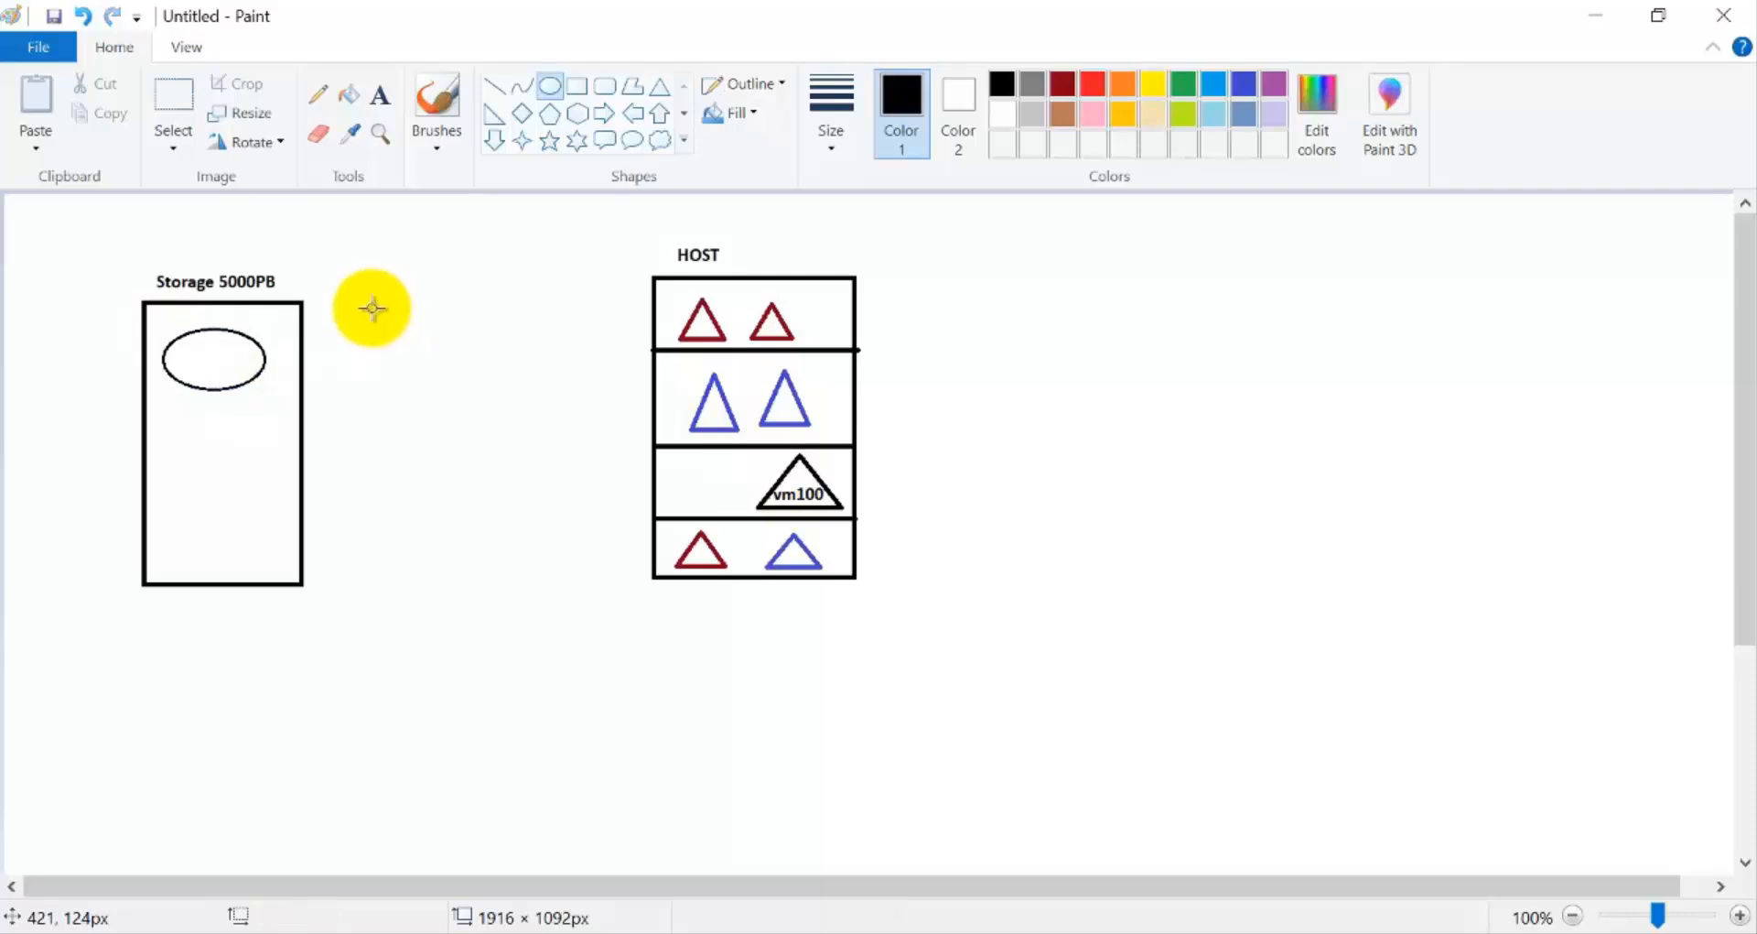
Label the ellipse in the Storage rectangle with the text "127 disk" inside it.
{"action": "left_click", "coordinate": [381, 97]}
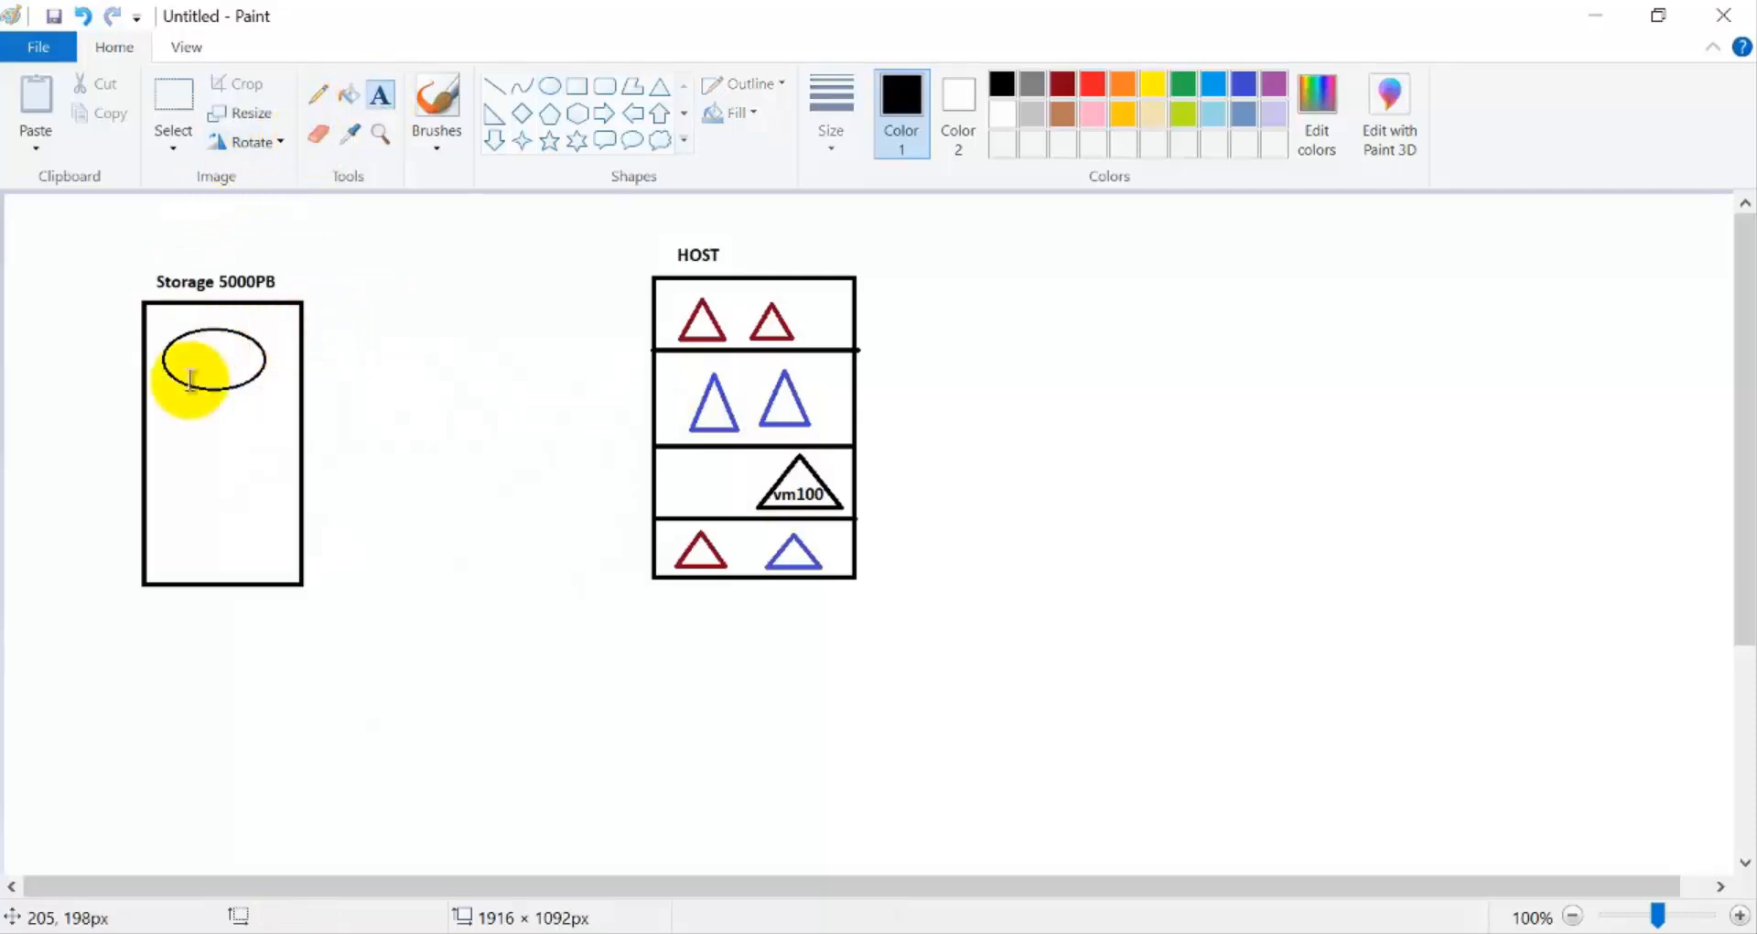
{"action": "left_click", "coordinate": [185, 359]}
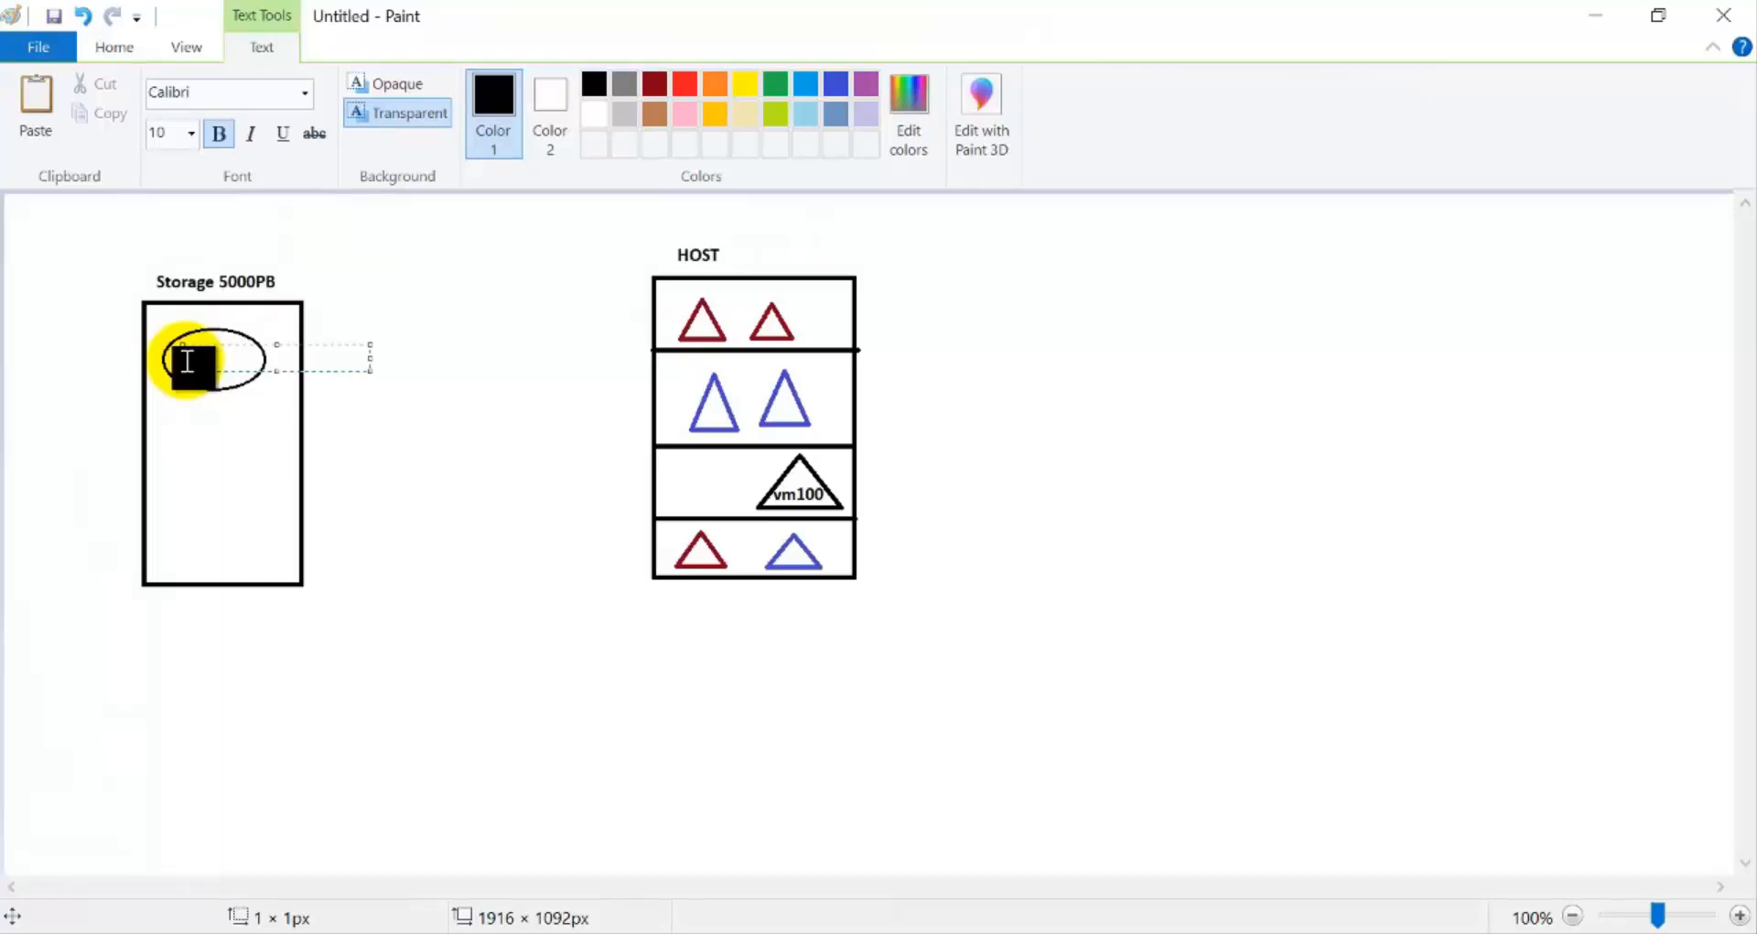
{"action": "type", "text": "127 vd"}
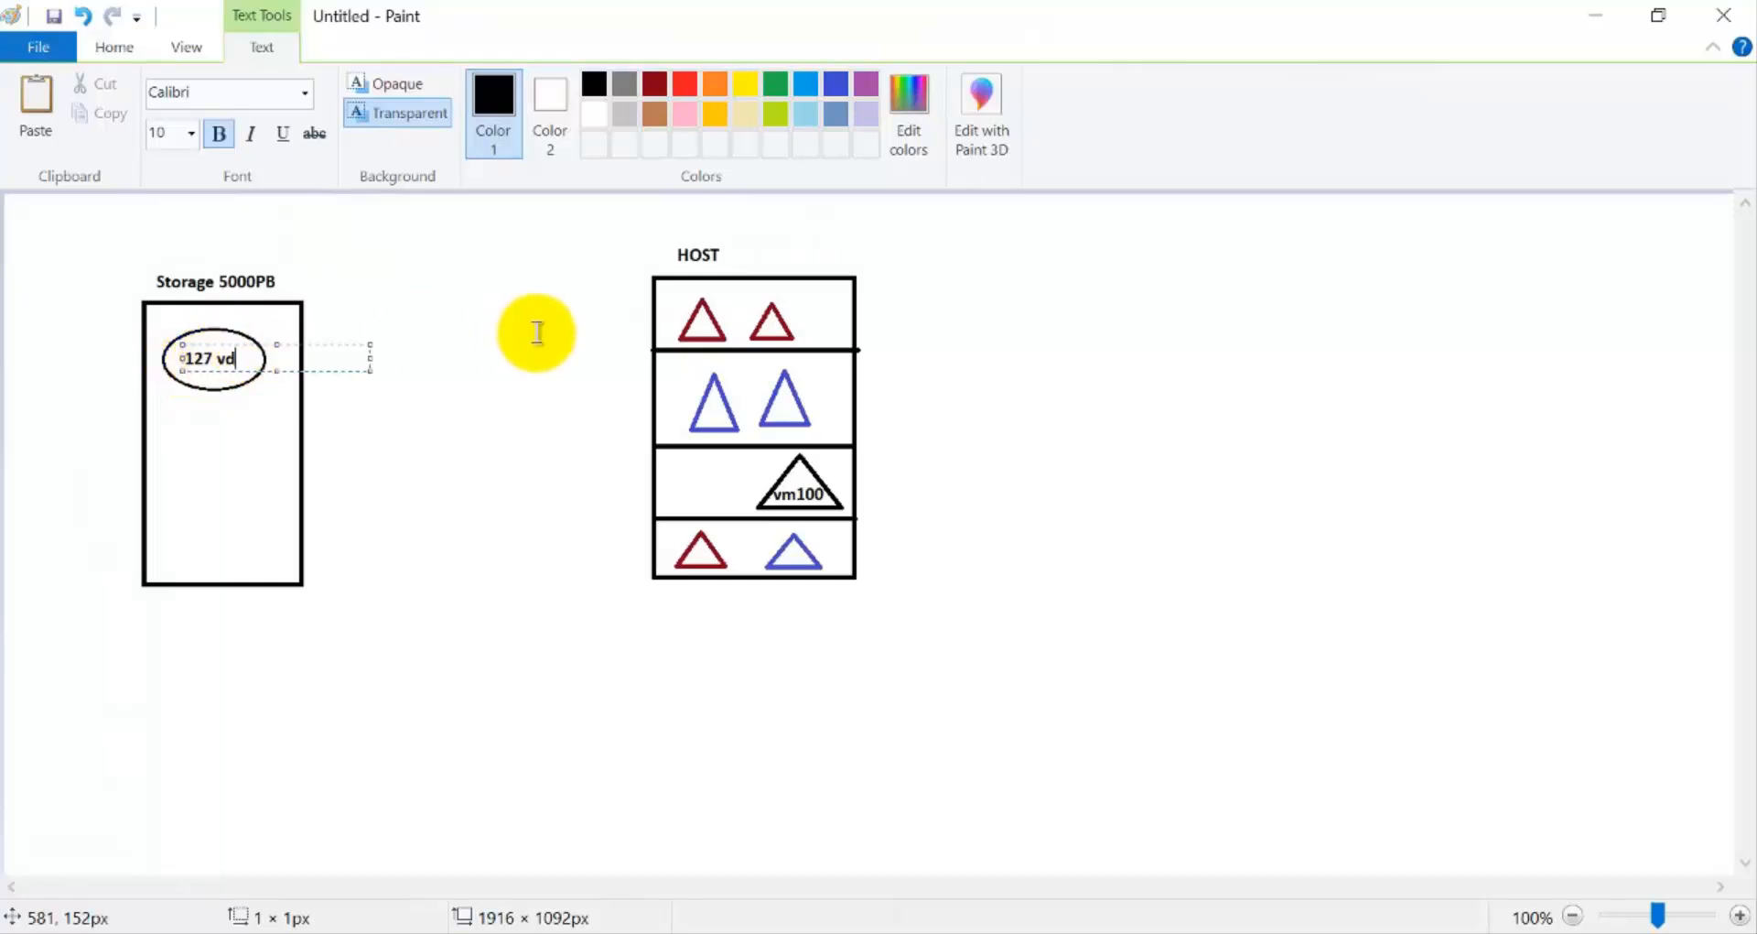
{"action": "key", "text": "BackSpace"}
{"action": "key", "text": "BackSpace"}
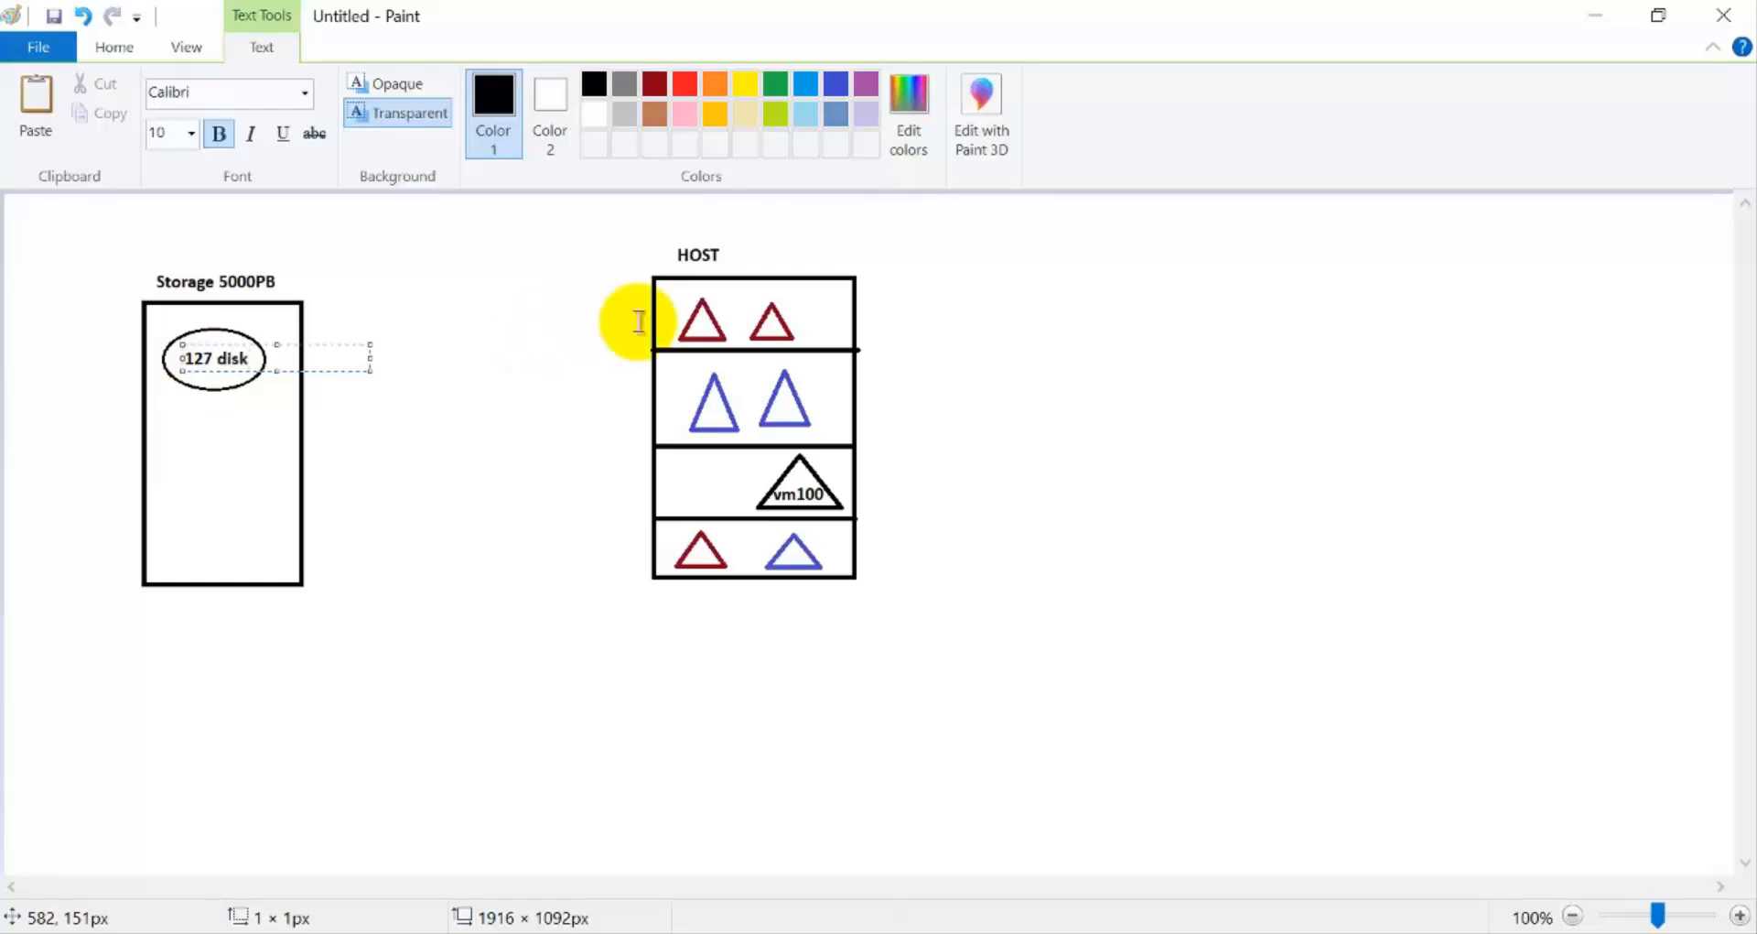
{"action": "left_click", "coordinate": [402, 282]}
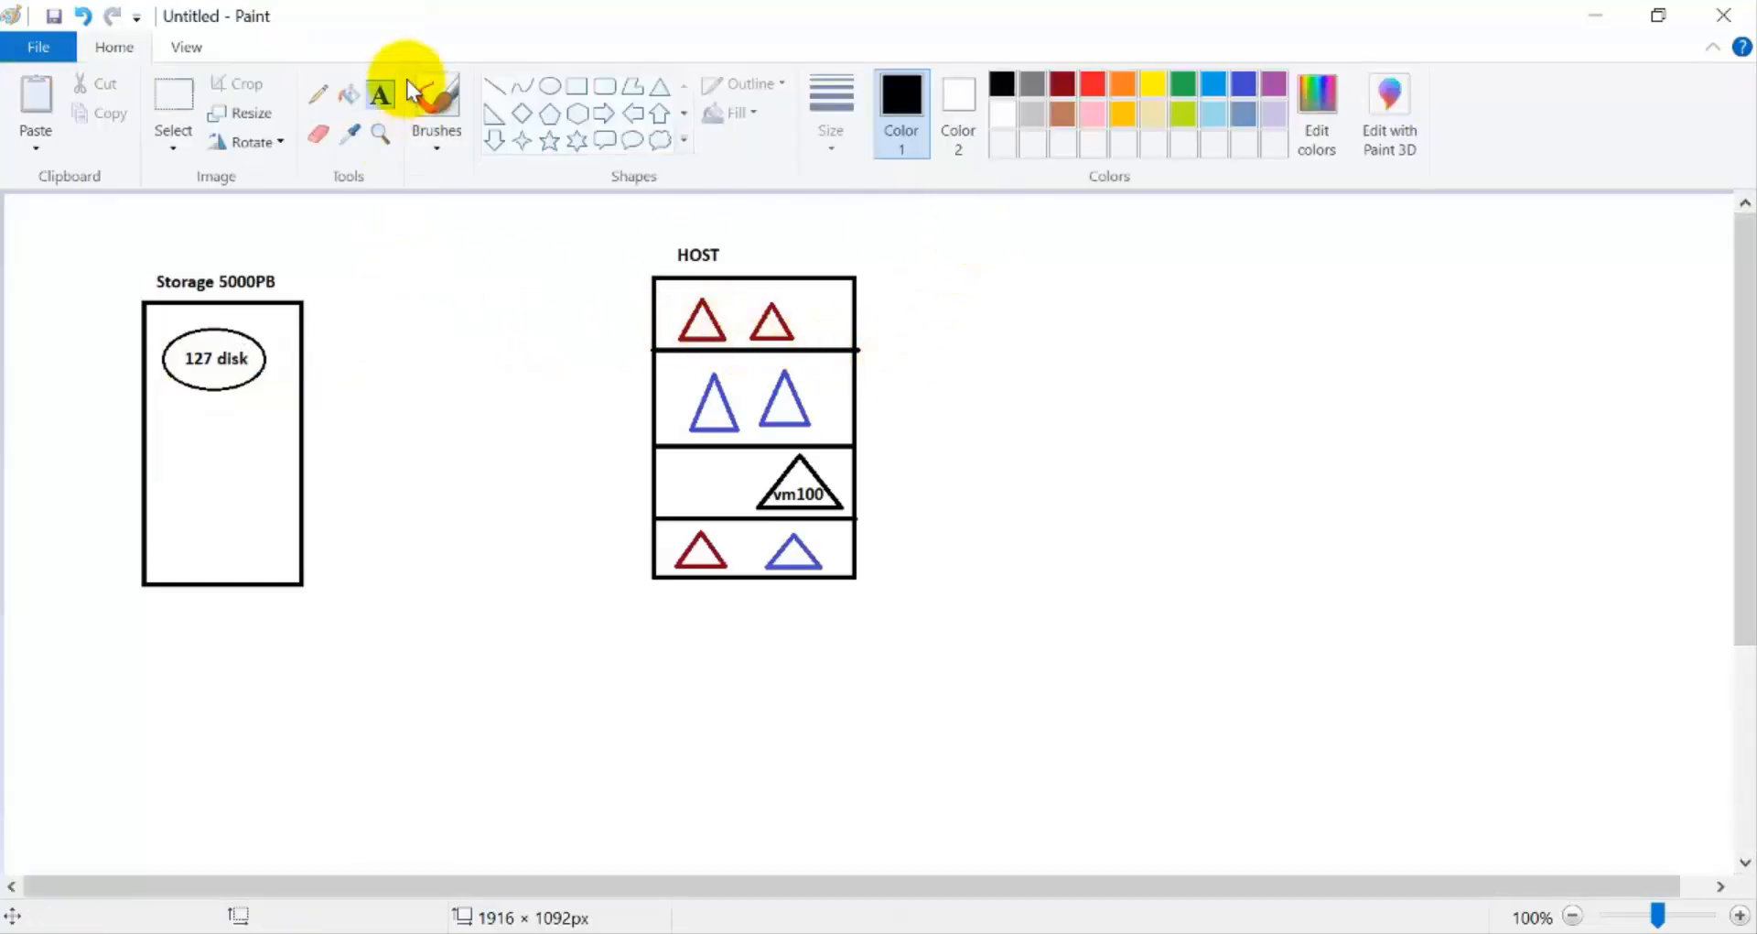
Draw a straight black line from the "127 disk" ellipse in Storage to the vm100 triangle in the HOST.
{"action": "left_click", "coordinate": [495, 91]}
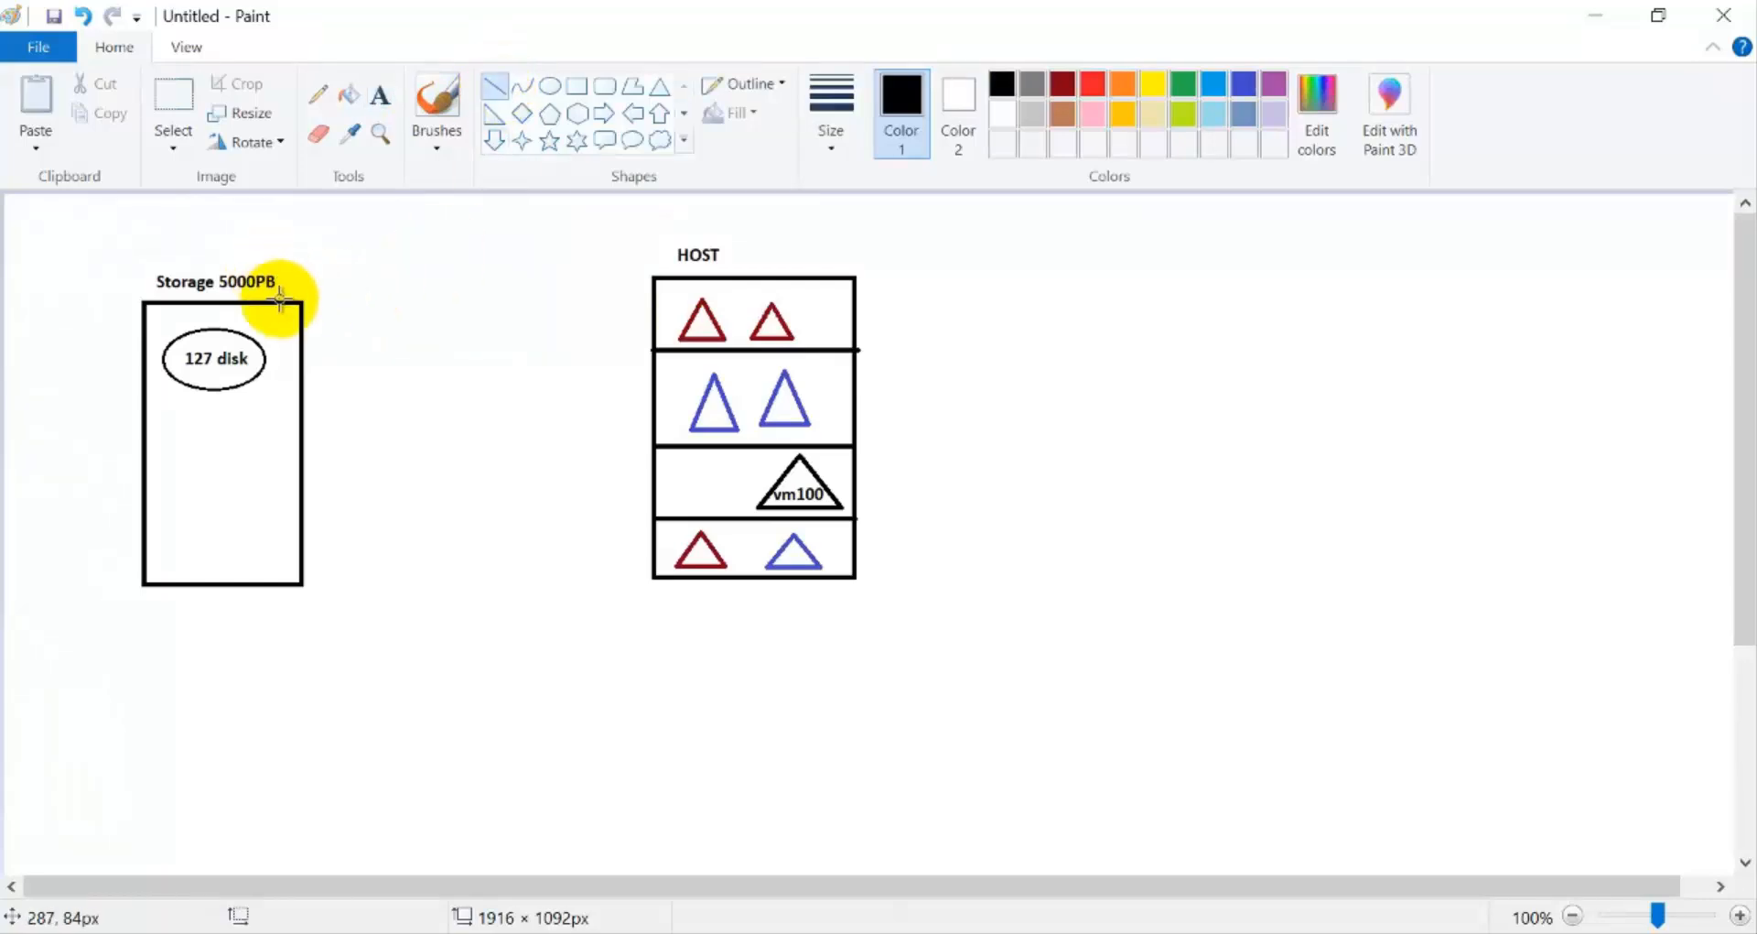
{"action": "mouse_move", "coordinate": [268, 359]}
{"action": "left_mouse_down"}
{"action": "mouse_move", "coordinate": [584, 452]}
{"action": "mouse_move", "coordinate": [778, 479]}
{"action": "left_mouse_up"}
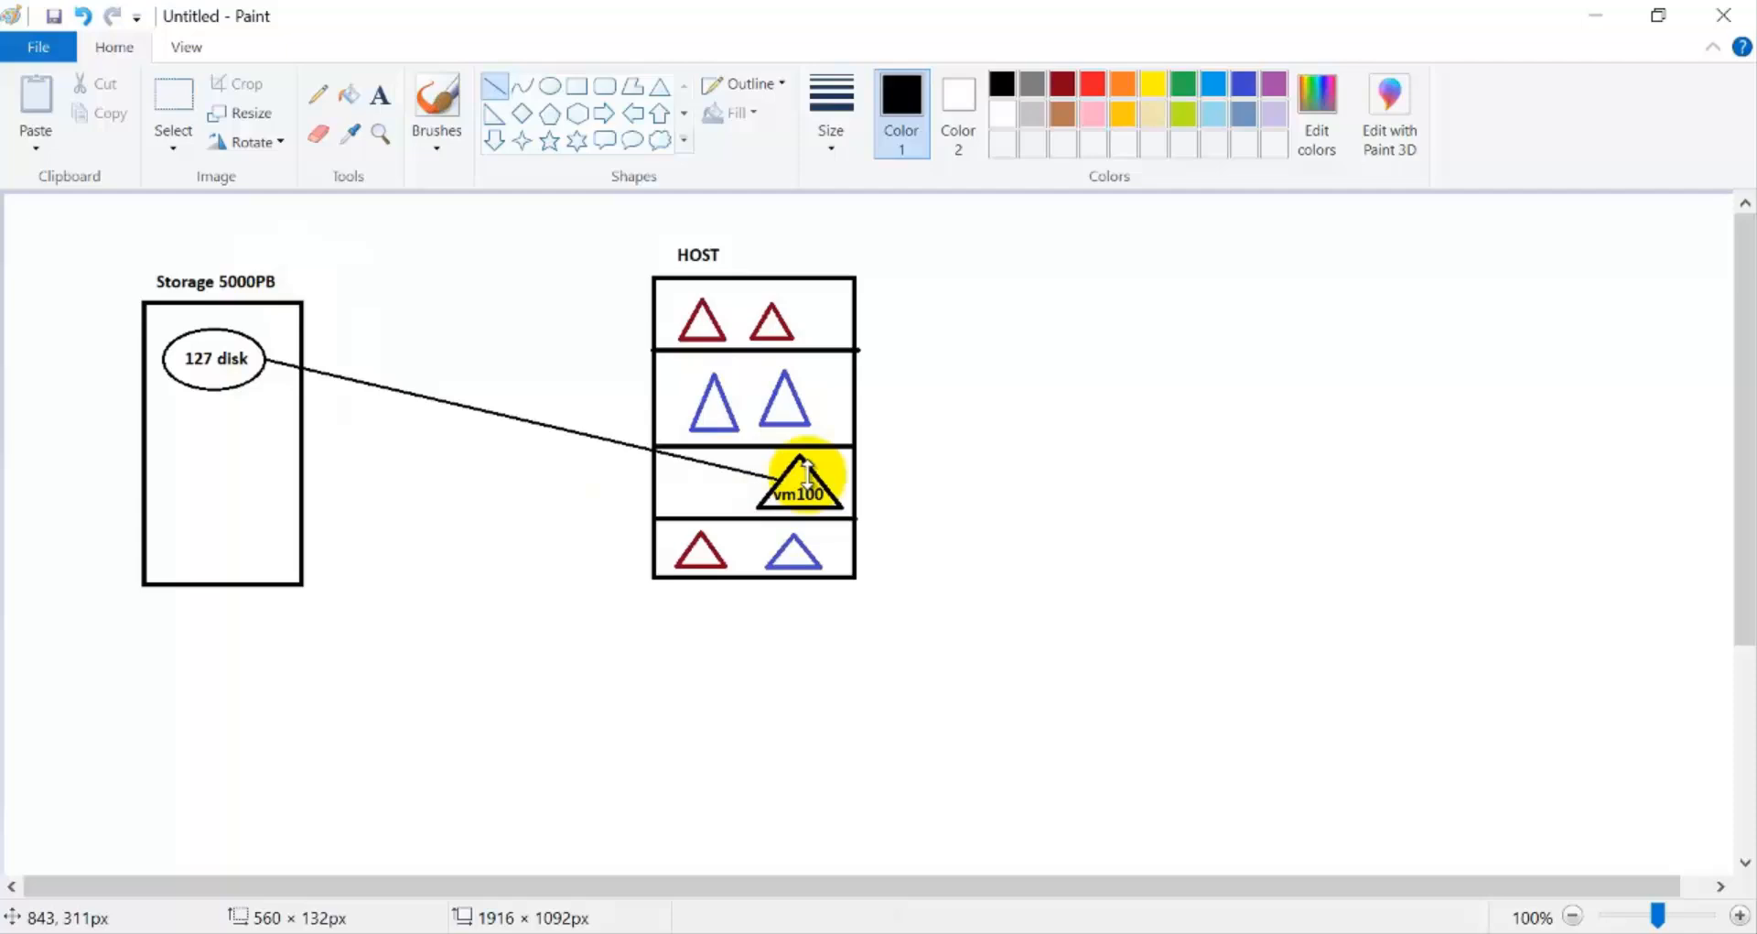
{"action": "left_click", "coordinate": [1048, 417]}
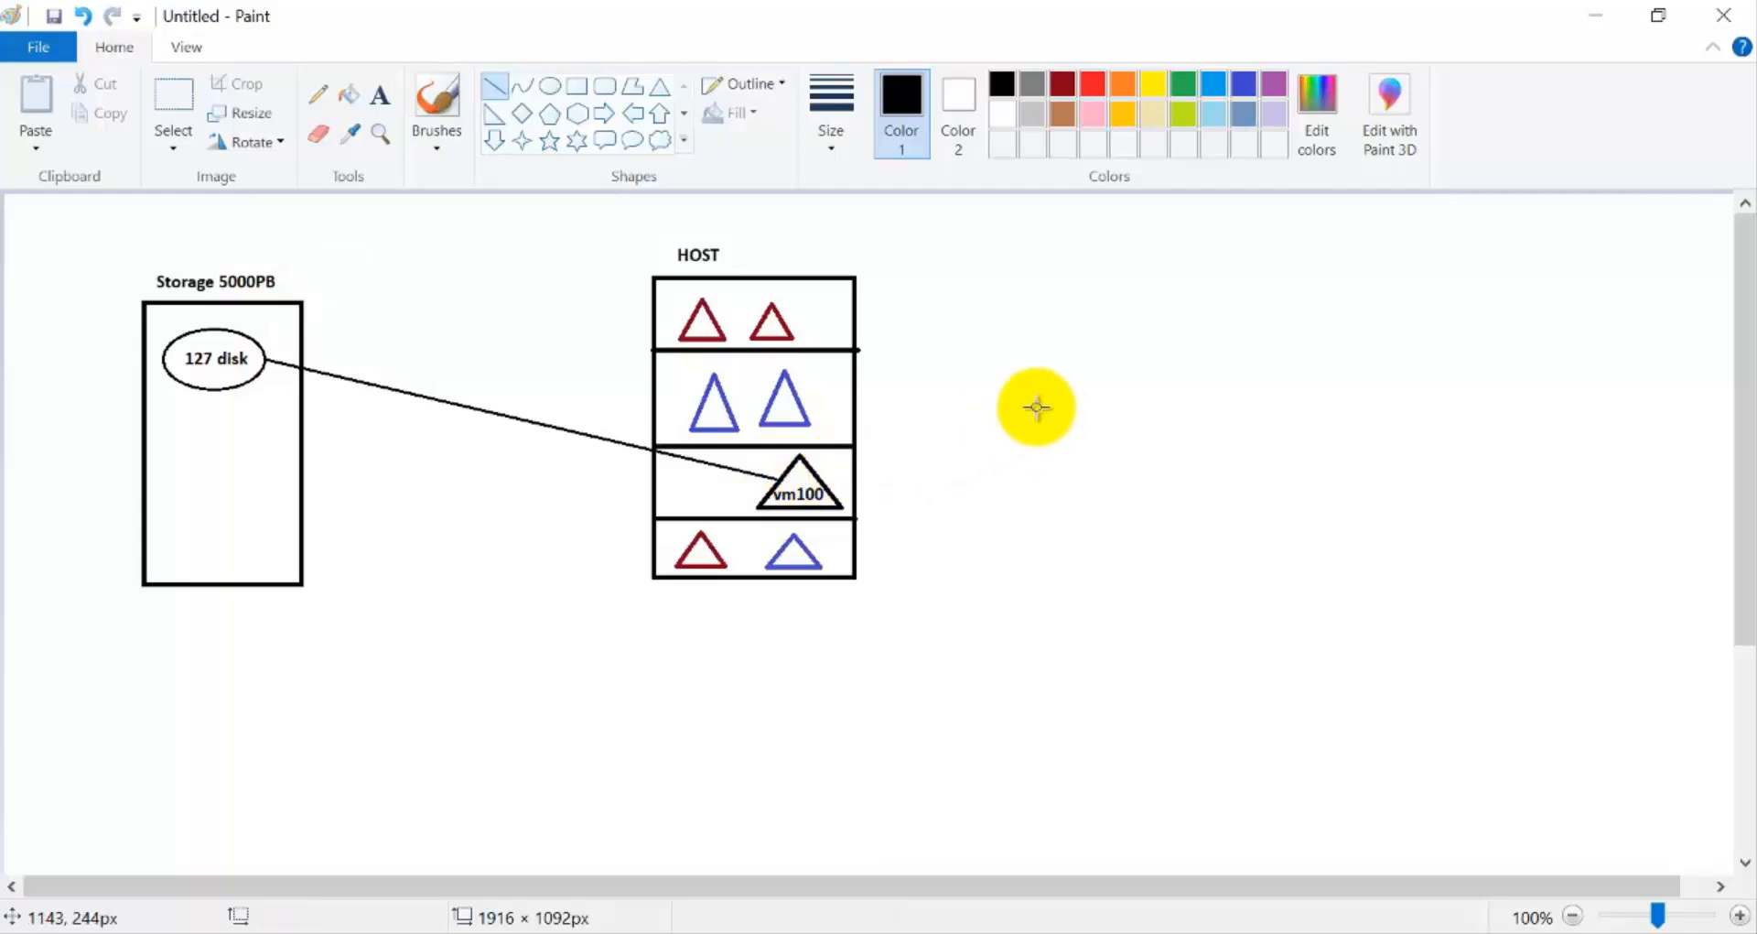
Draw a small black ellipse about 69 × 62 px below the "127 disk" ellipse and label it "4gb" inside.
{"action": "left_click", "coordinate": [552, 86]}
{"action": "left_click_drag", "start_coordinate": [161, 409], "coordinate": [224, 465]}
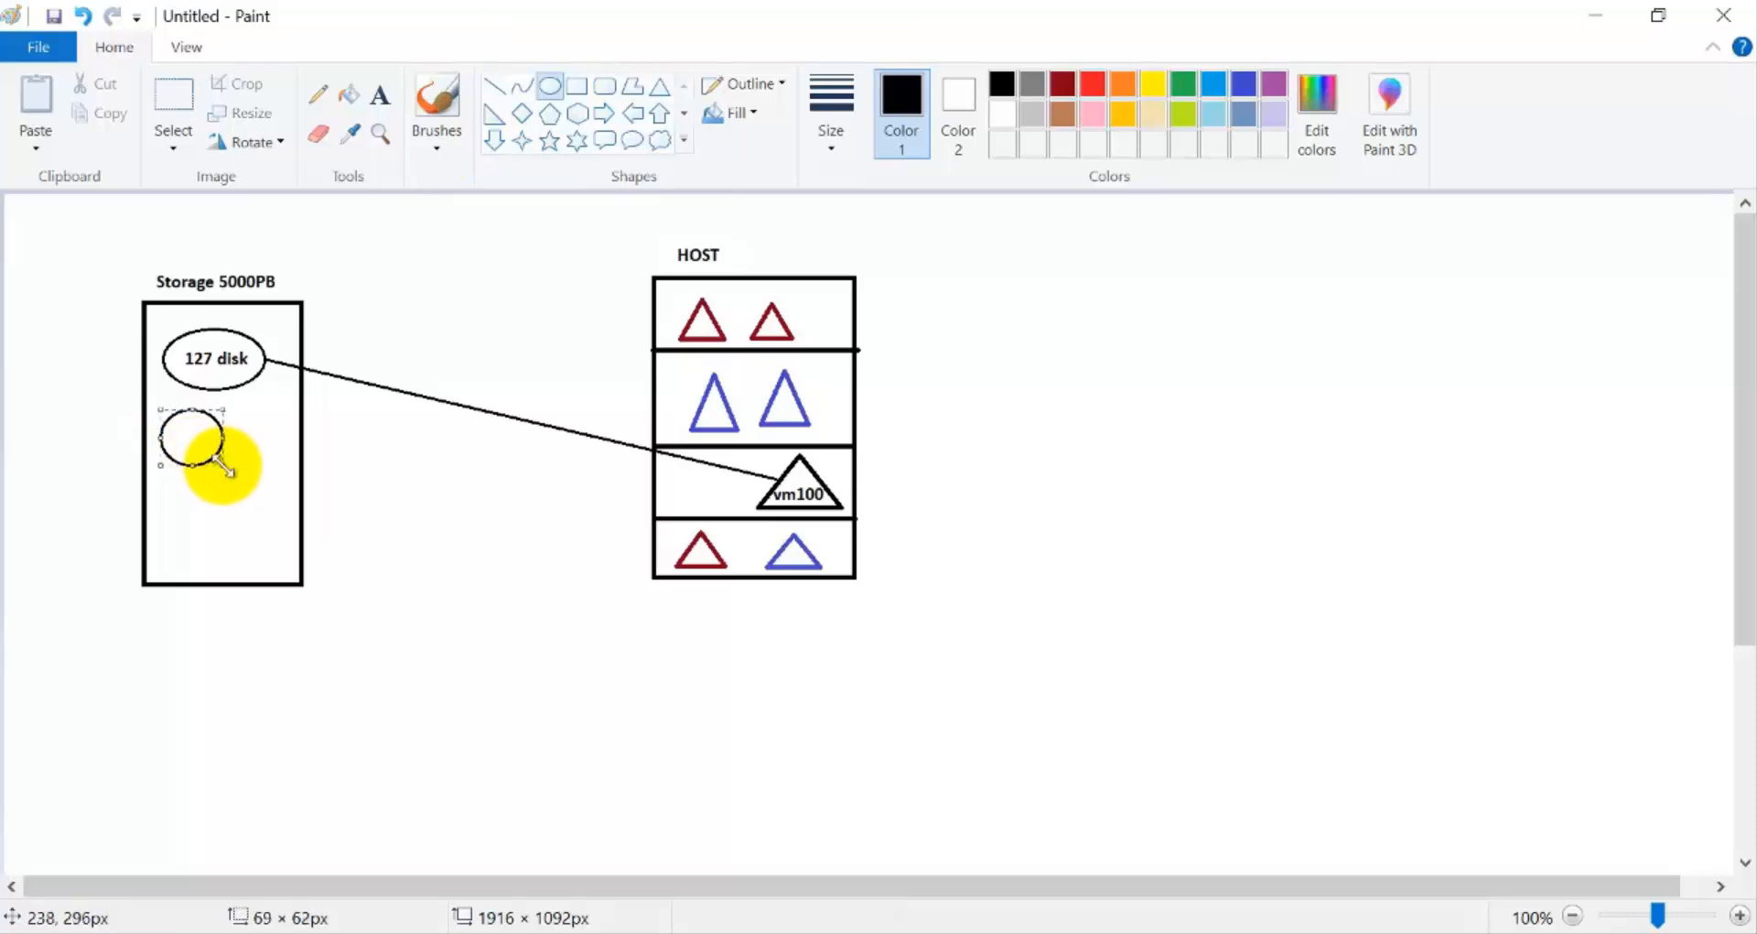
{"action": "left_click", "coordinate": [412, 473]}
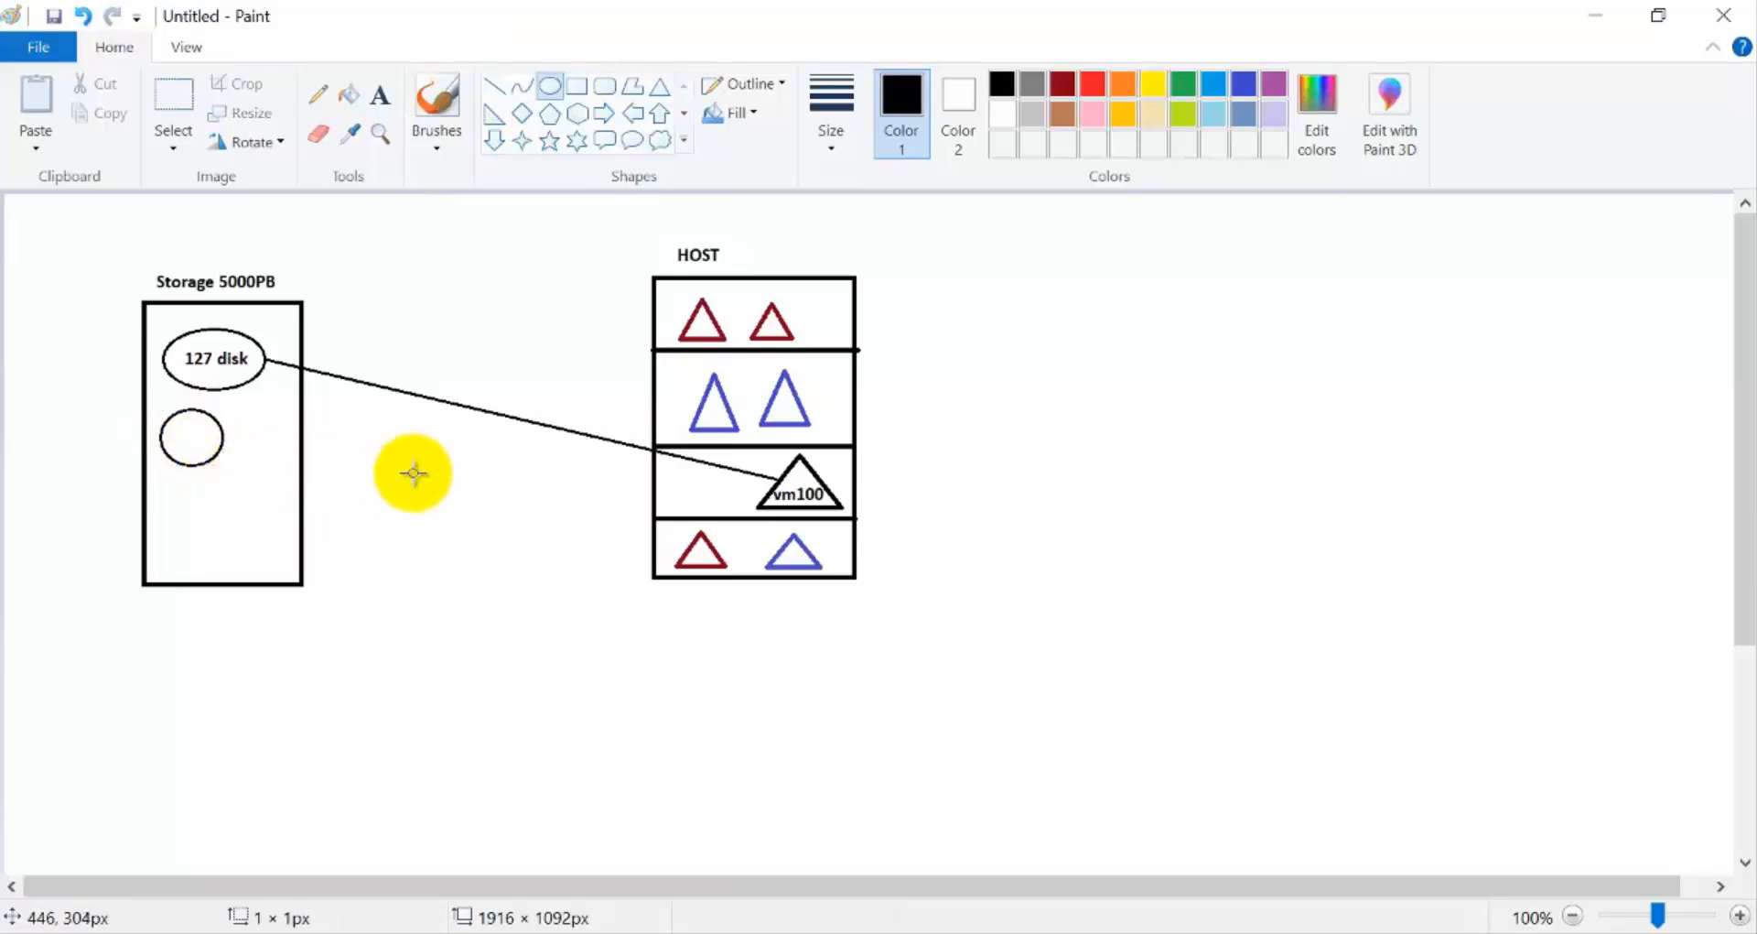
{"action": "left_click", "coordinate": [383, 94]}
{"action": "left_click", "coordinate": [179, 441]}
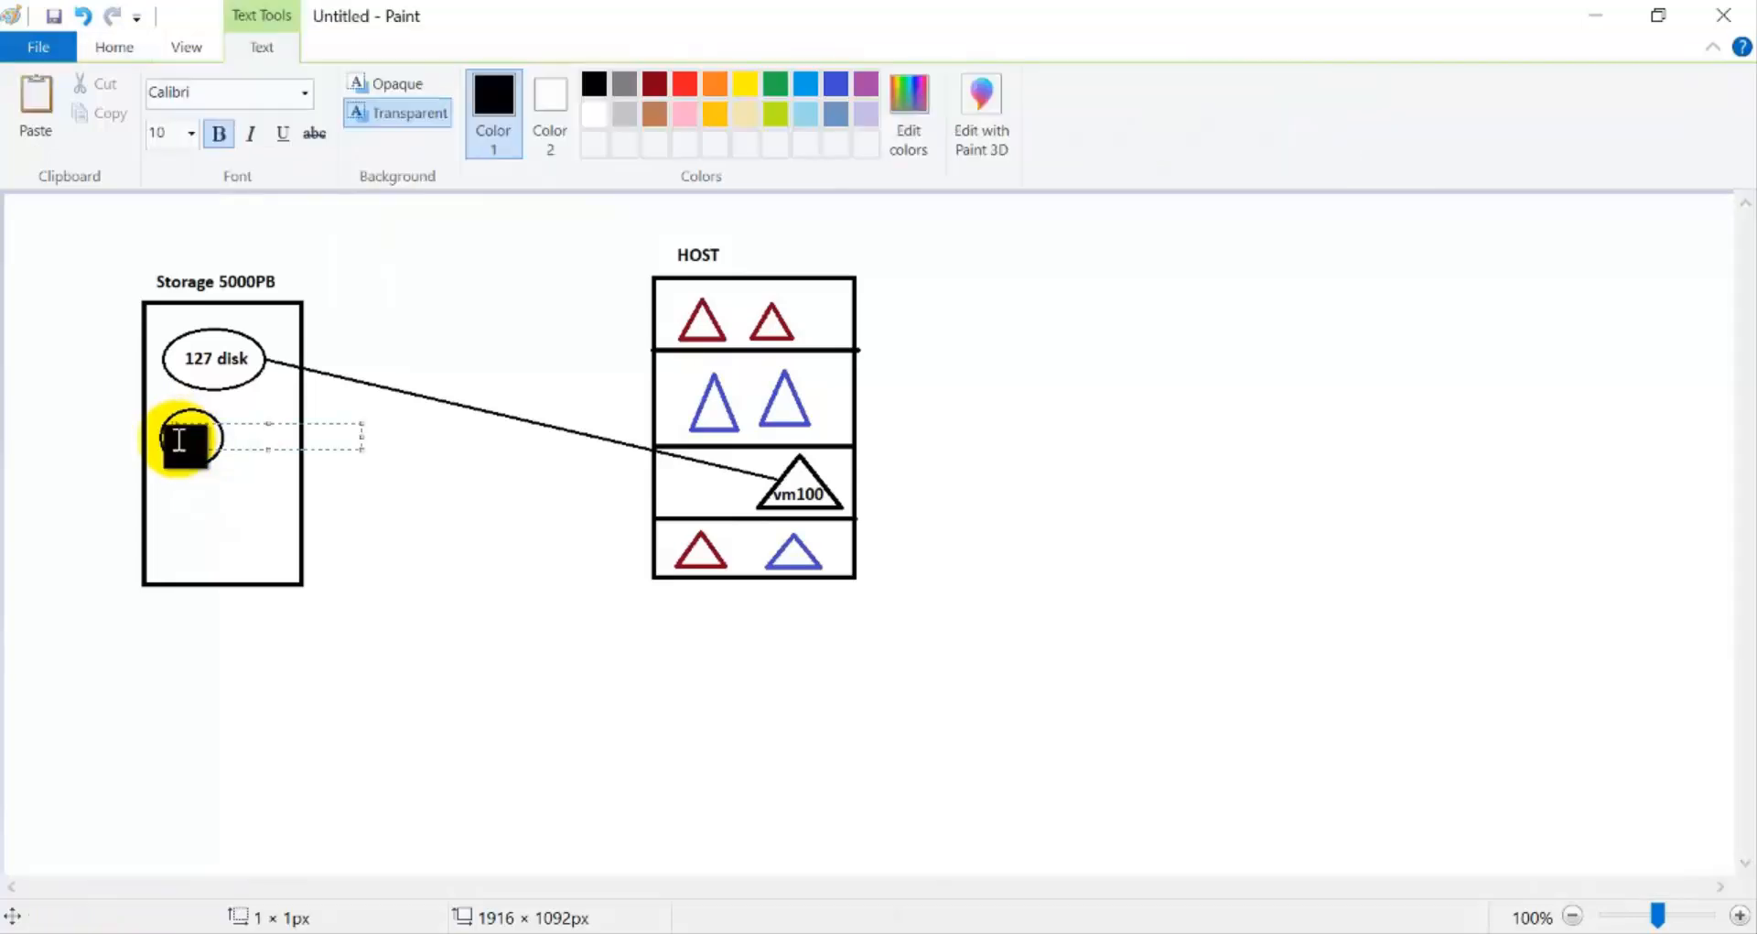
{"action": "type", "text": "4gb"}
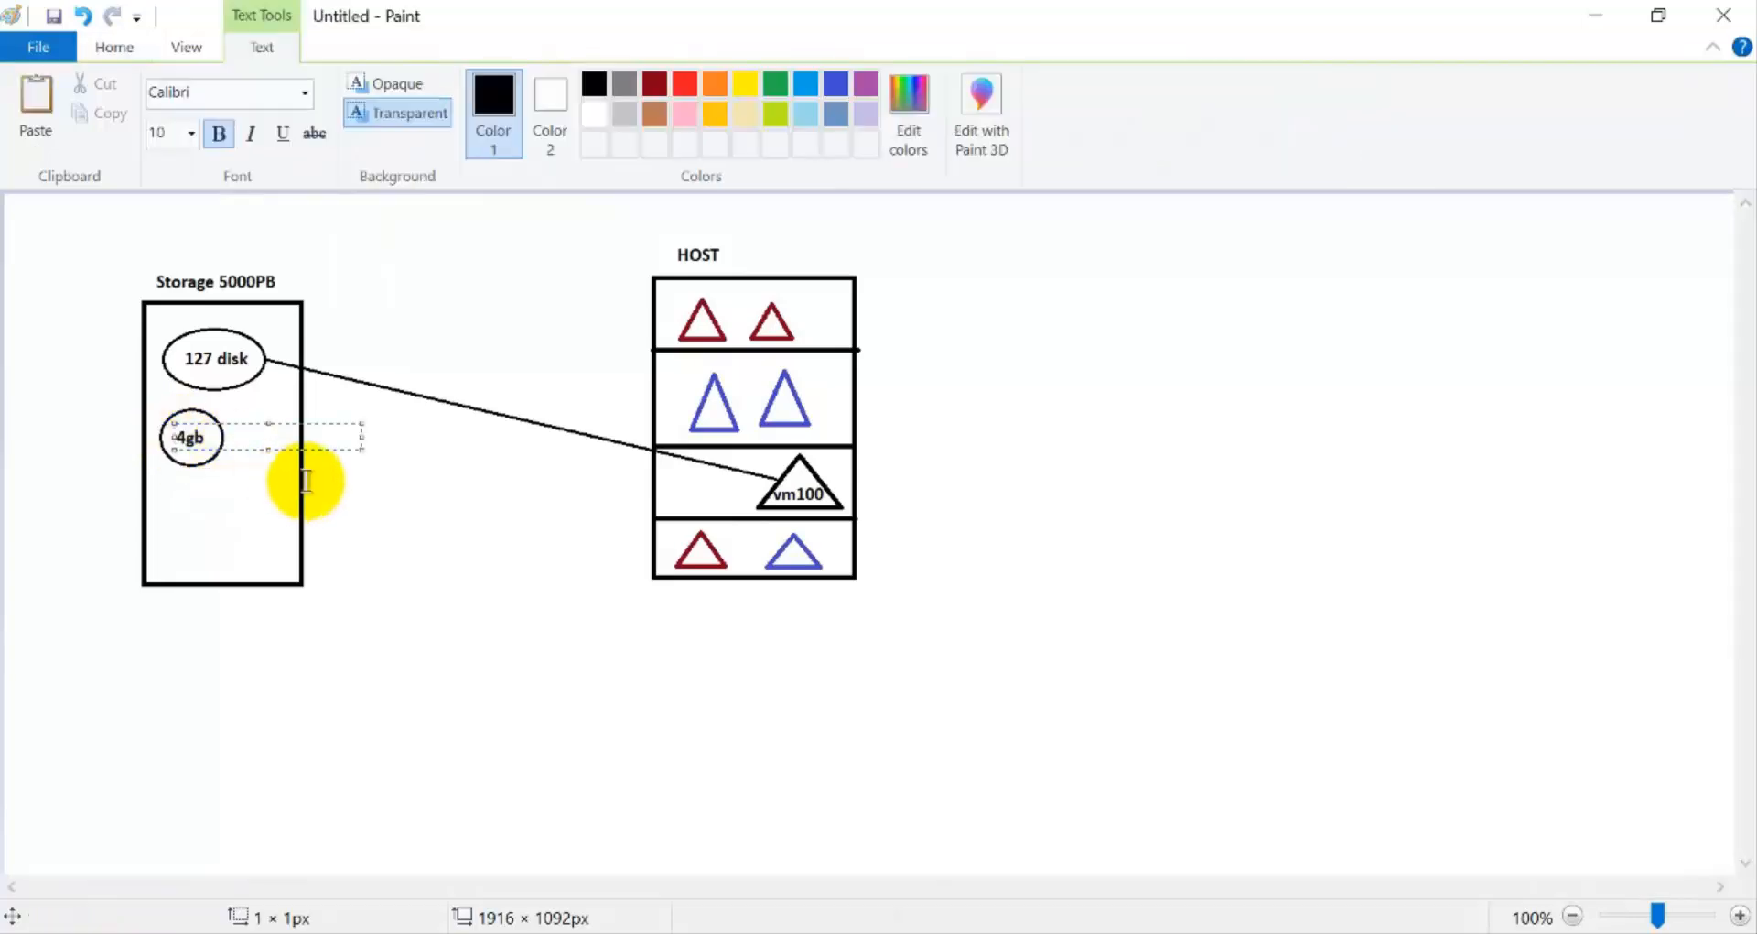
{"action": "left_click", "coordinate": [439, 526]}
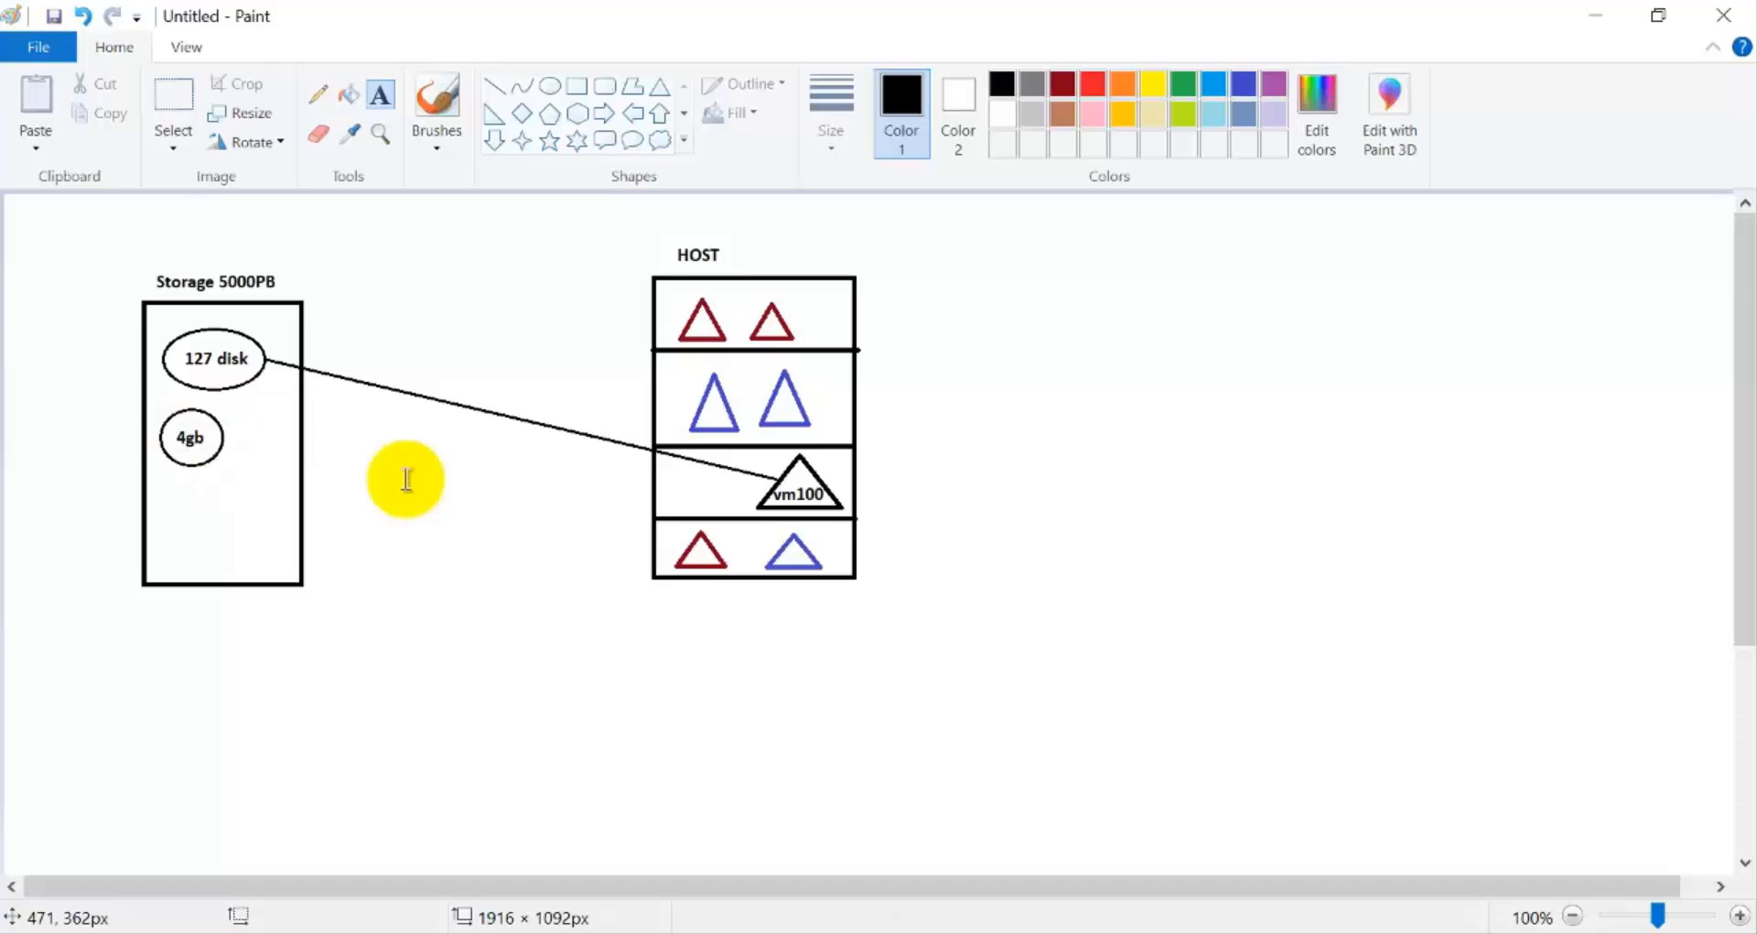
Draw a straight black line from the "4gb" ellipse to the vm100 triangle in the HOST.
{"action": "left_click", "coordinate": [494, 88]}
{"action": "mouse_move", "coordinate": [223, 428]}
{"action": "left_mouse_down"}
{"action": "mouse_move", "coordinate": [592, 482]}
{"action": "mouse_move", "coordinate": [787, 488]}
{"action": "left_mouse_up"}
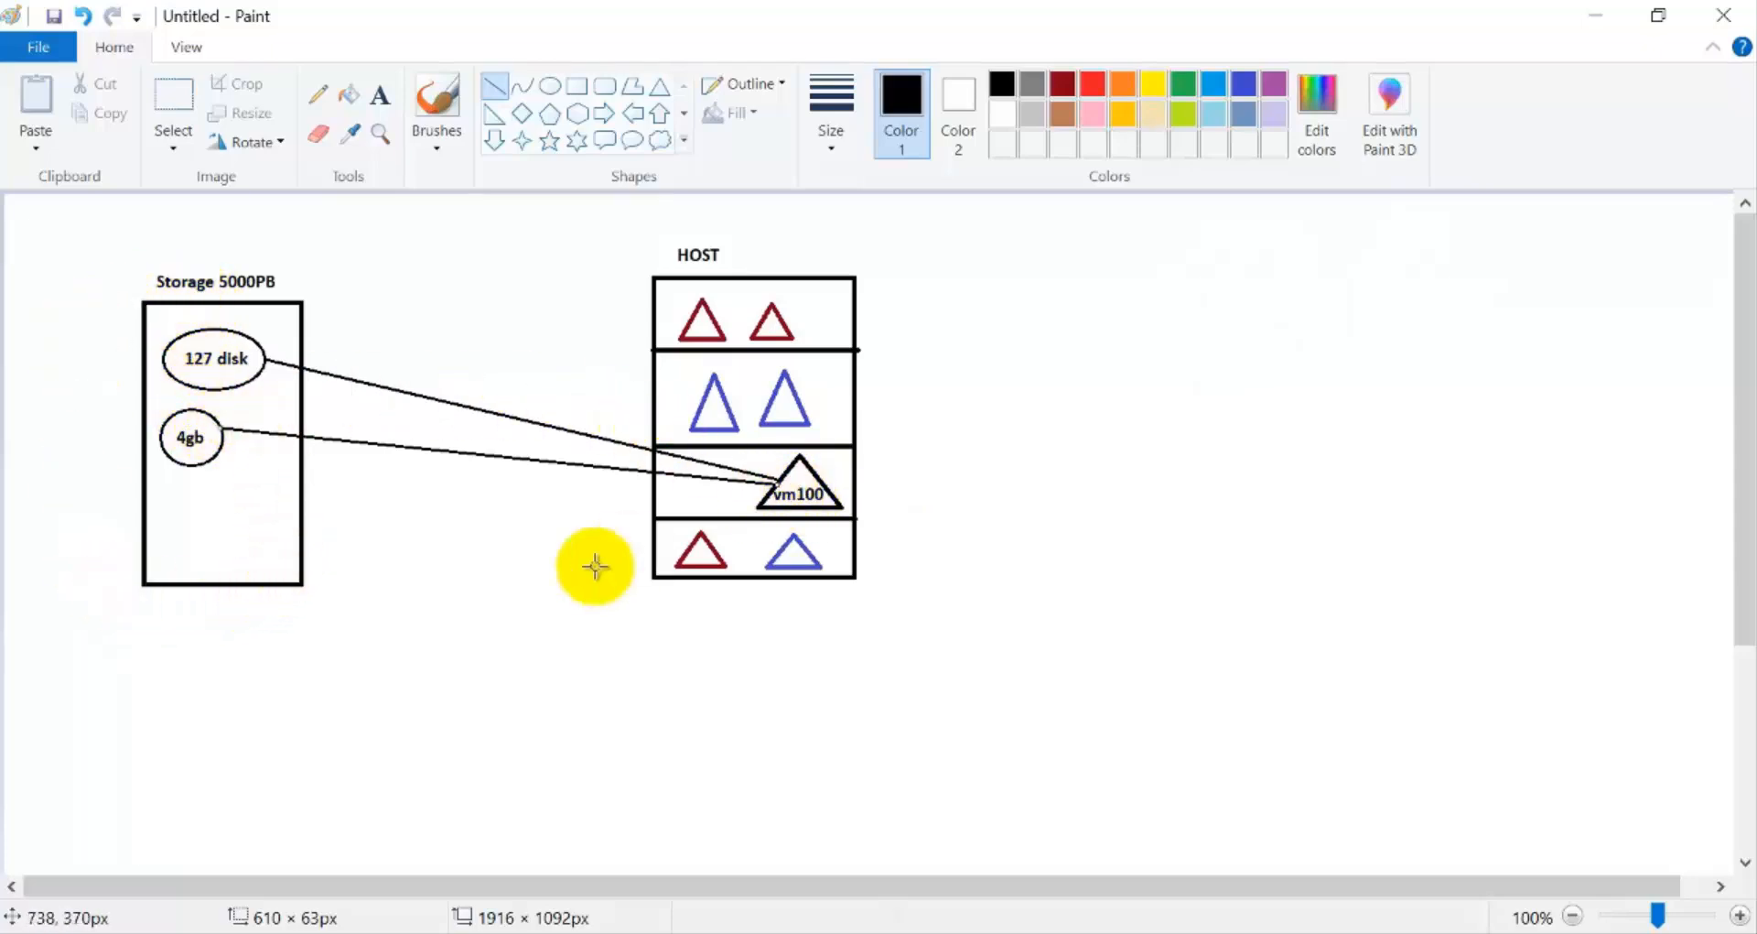
{"action": "left_click", "coordinate": [527, 599]}
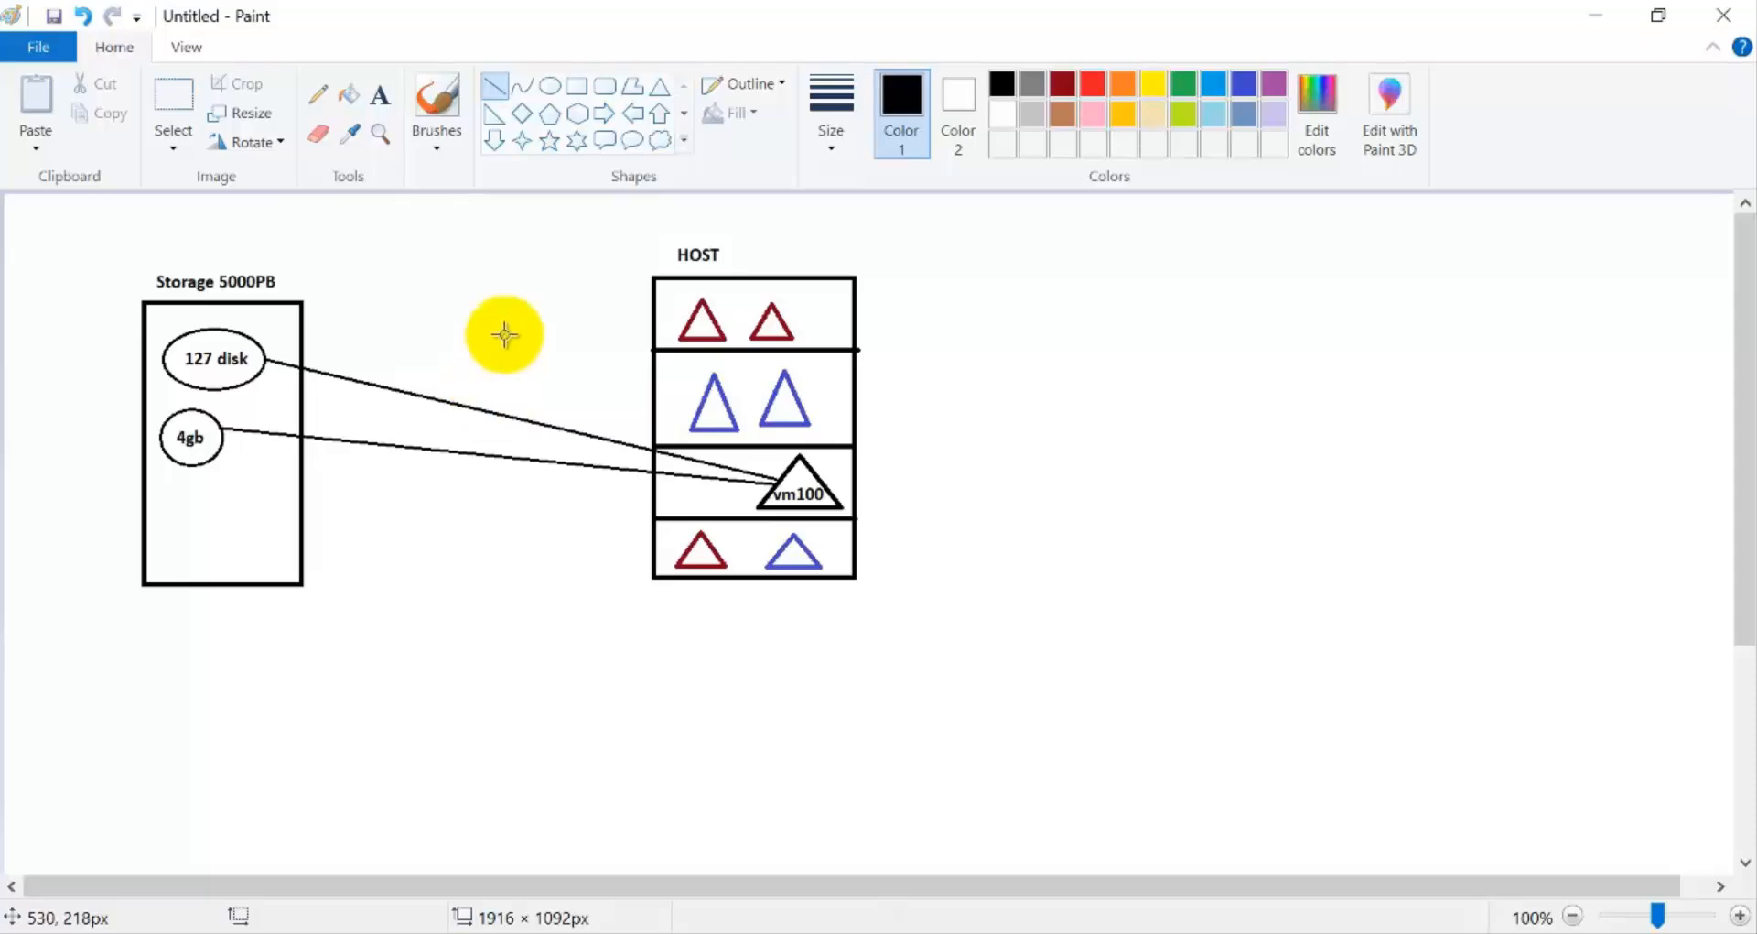
Draw a black hexagon about 171 px wide across both connecting lines between Storage and HOST, trimming its height slightly from both ends.
{"action": "left_click", "coordinate": [579, 117]}
{"action": "left_click_drag", "start_coordinate": [410, 319], "coordinate": [569, 543]}
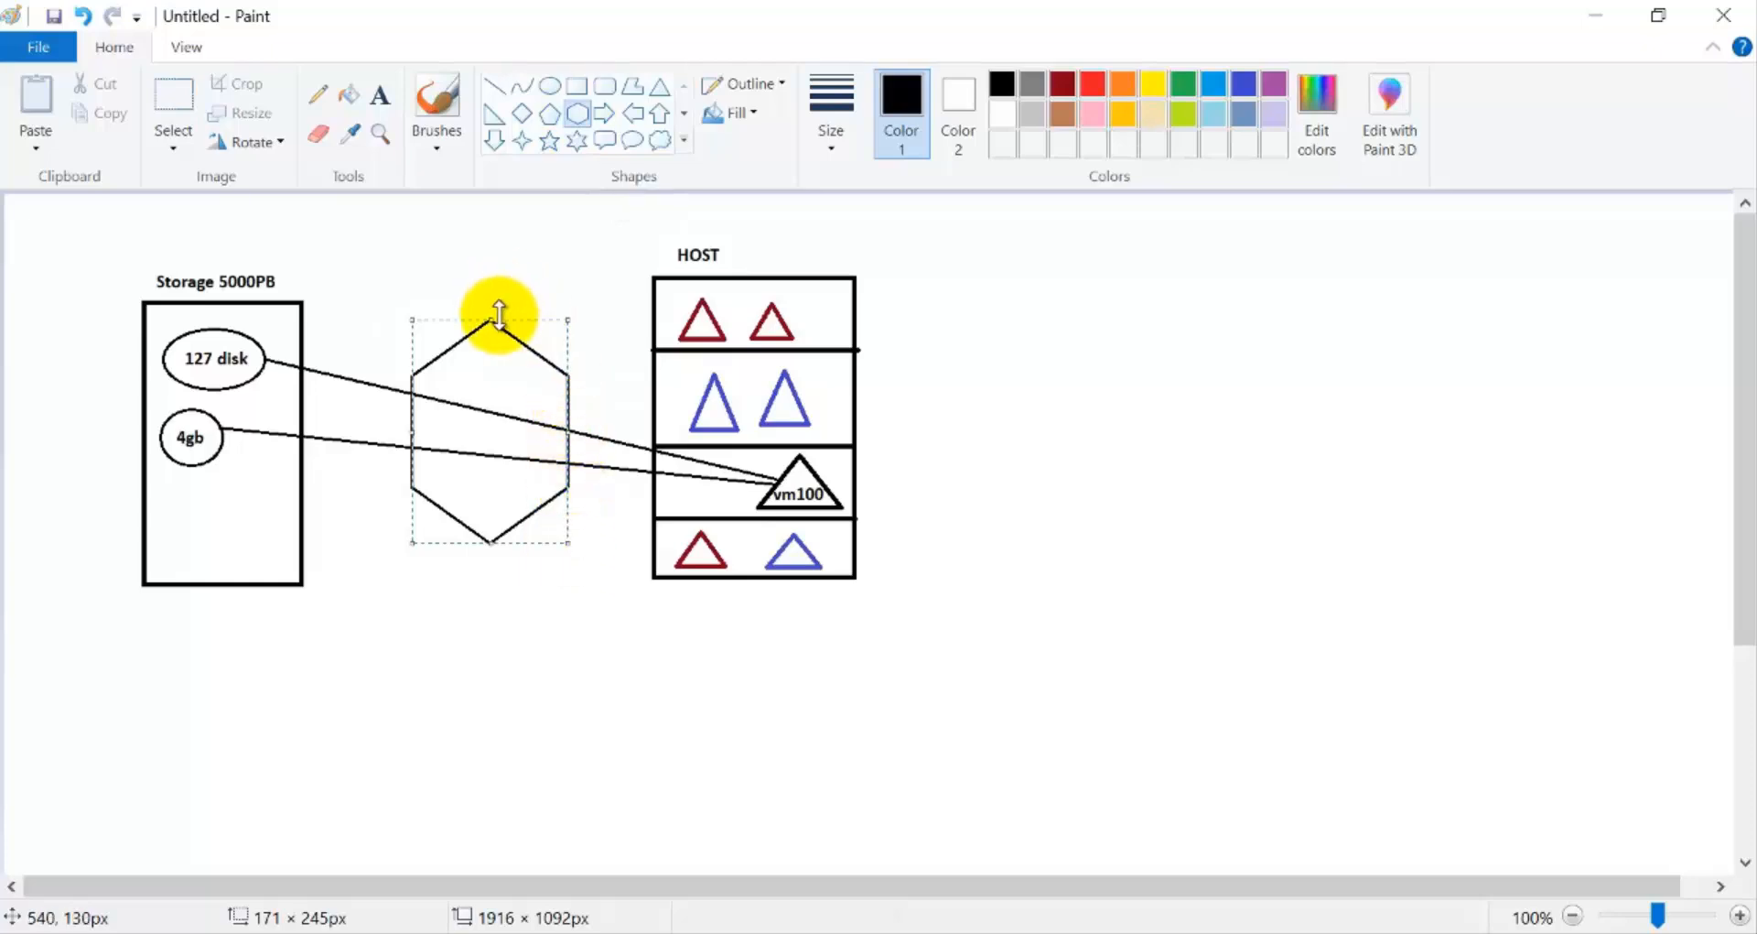
{"action": "left_click_drag", "start_coordinate": [494, 320], "coordinate": [494, 336]}
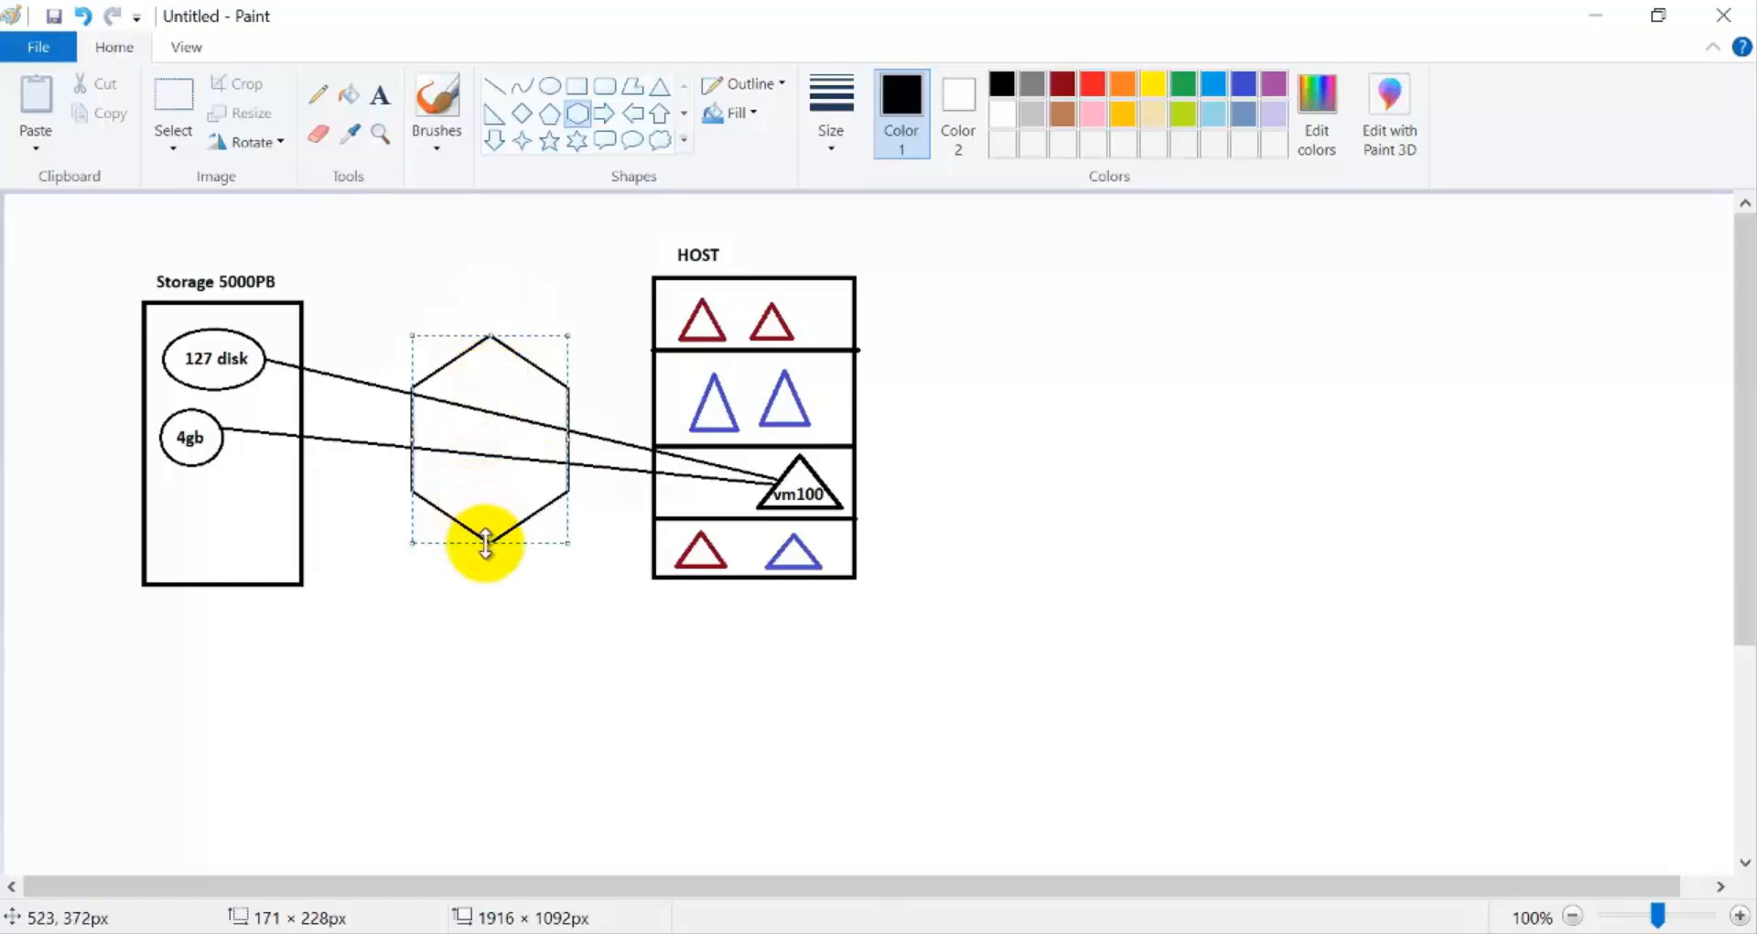
{"action": "left_click_drag", "start_coordinate": [486, 540], "coordinate": [485, 530]}
{"action": "left_click", "coordinate": [513, 266]}
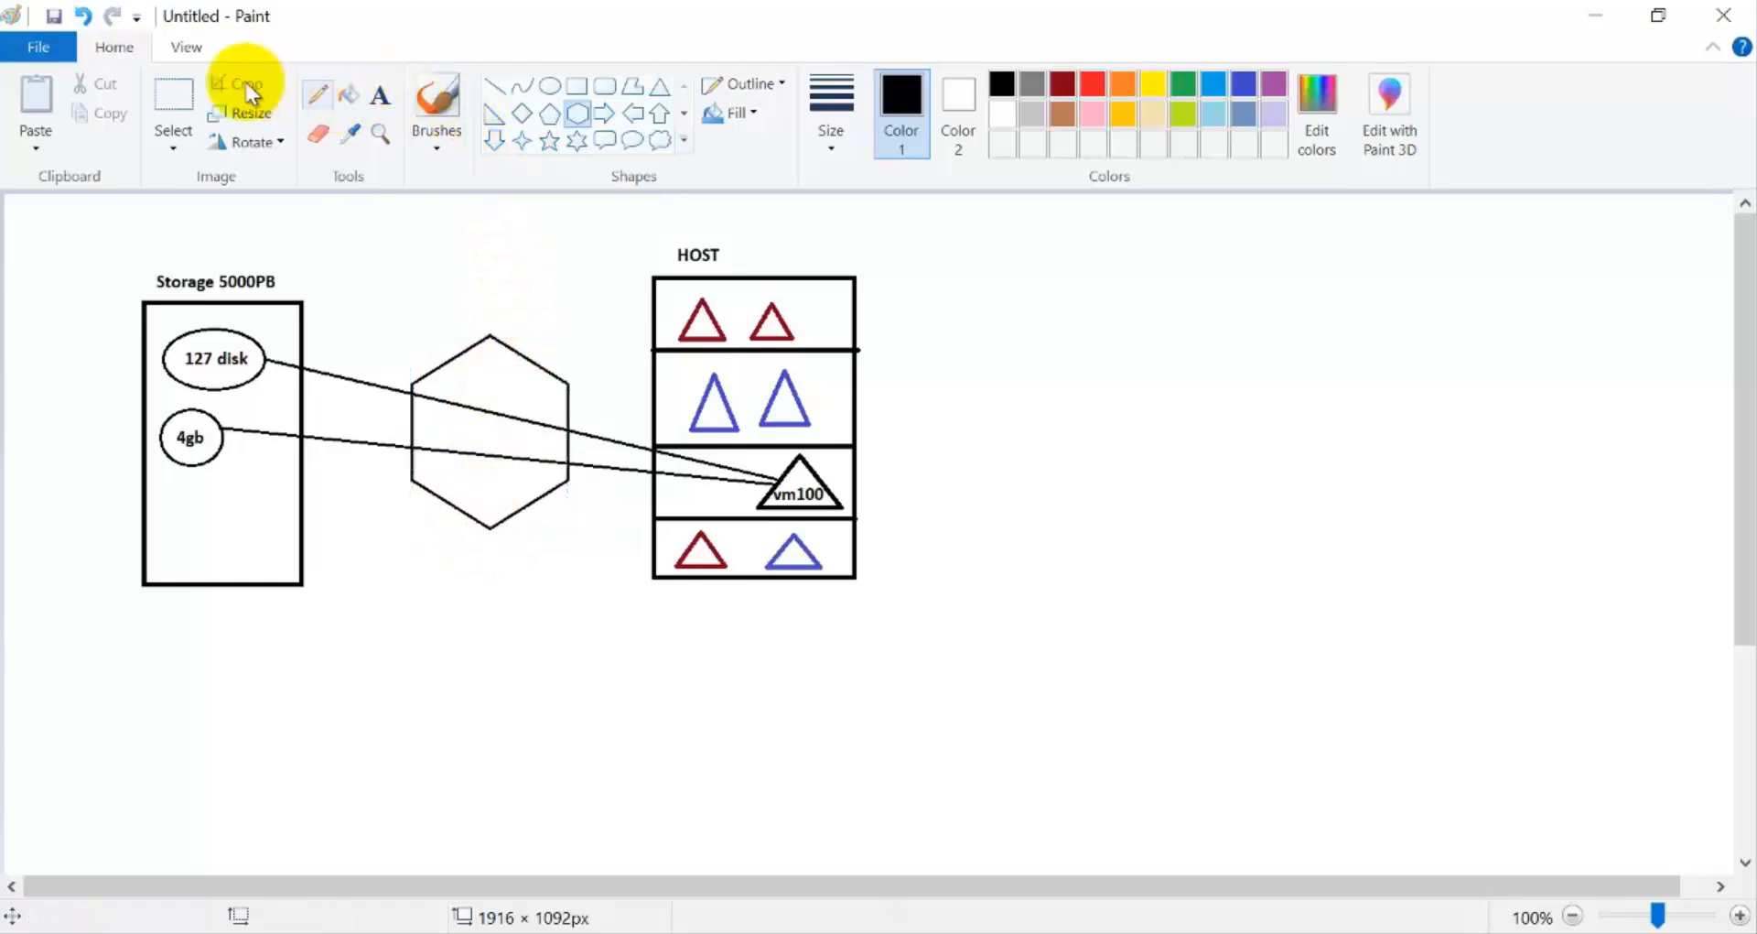
Delete the parts of the two connecting lines that run through the inside of the hexagon.
{"action": "left_click", "coordinate": [176, 95]}
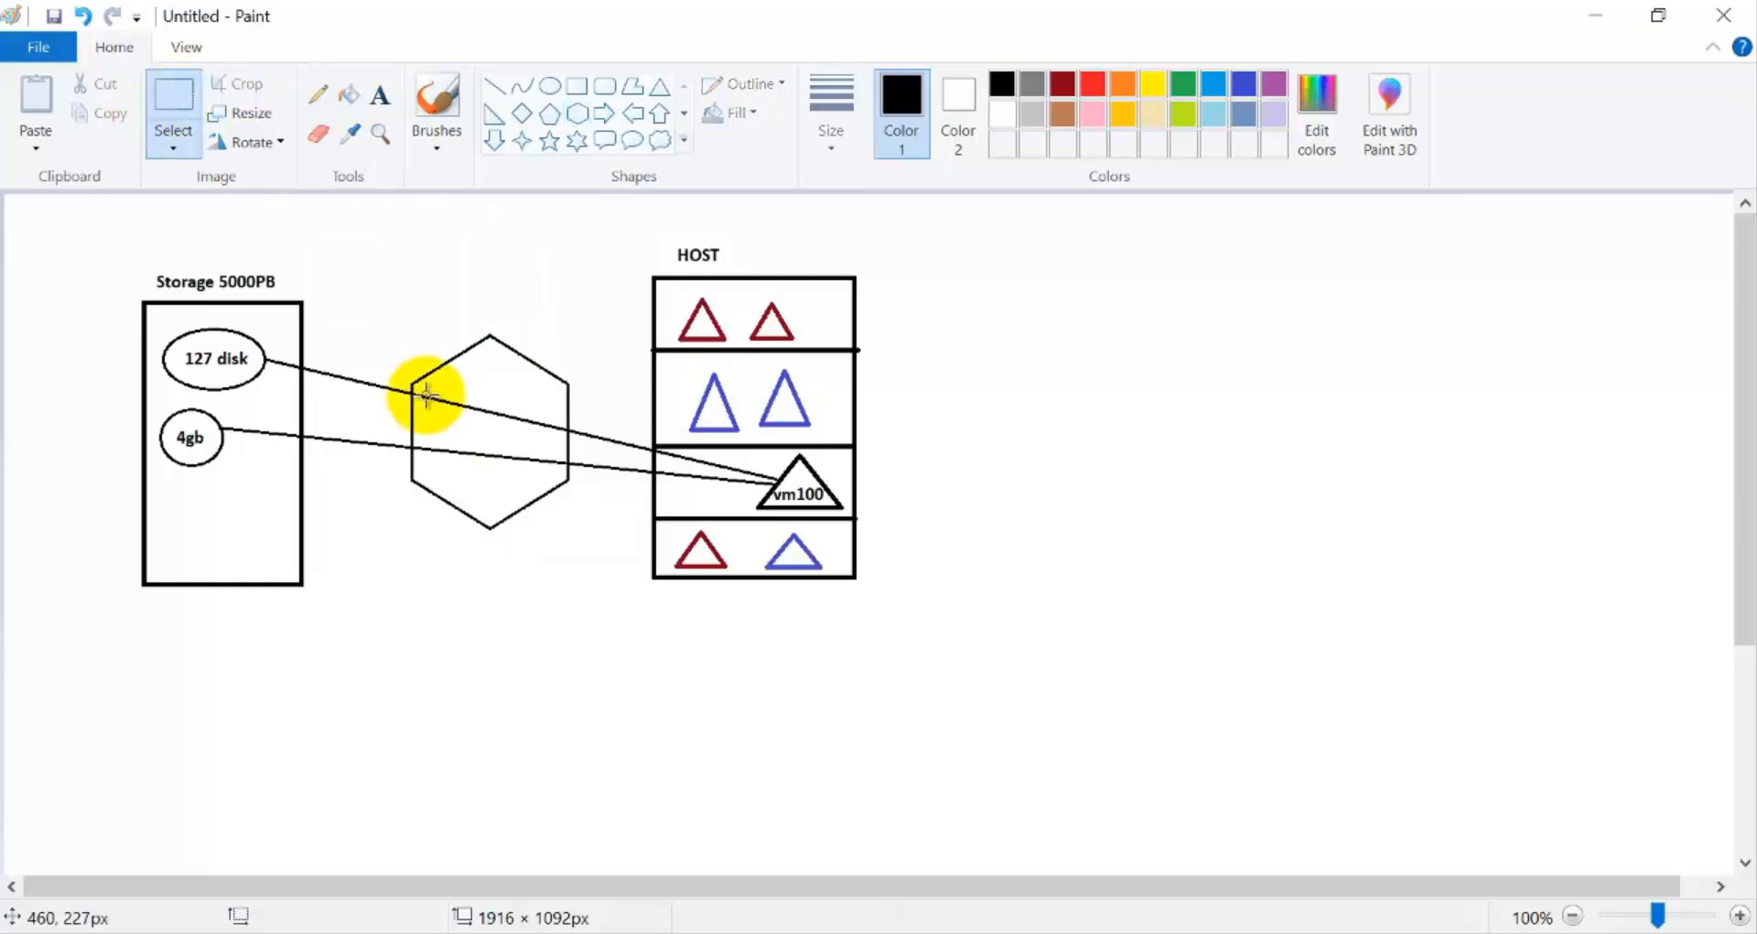
{"action": "left_click_drag", "start_coordinate": [414, 390], "coordinate": [564, 489]}
{"action": "key", "text": "Delete"}
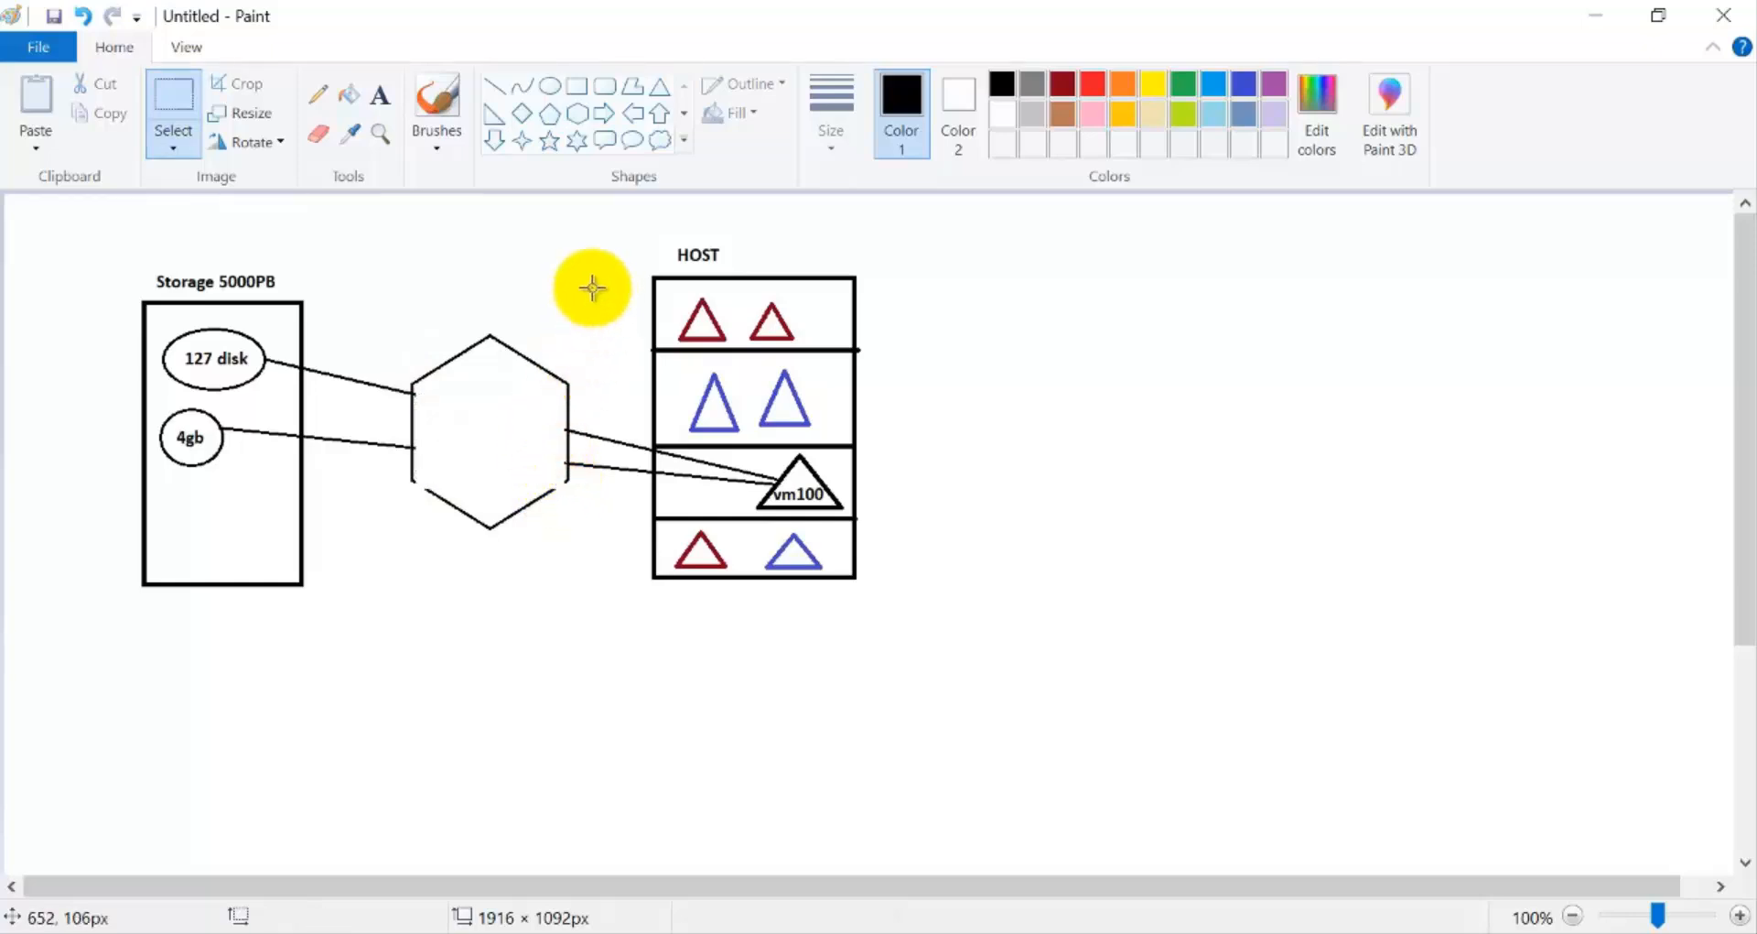
Label the hexagon with the text "Host Cacheing" and center the text inside it.
{"action": "left_click", "coordinate": [380, 95]}
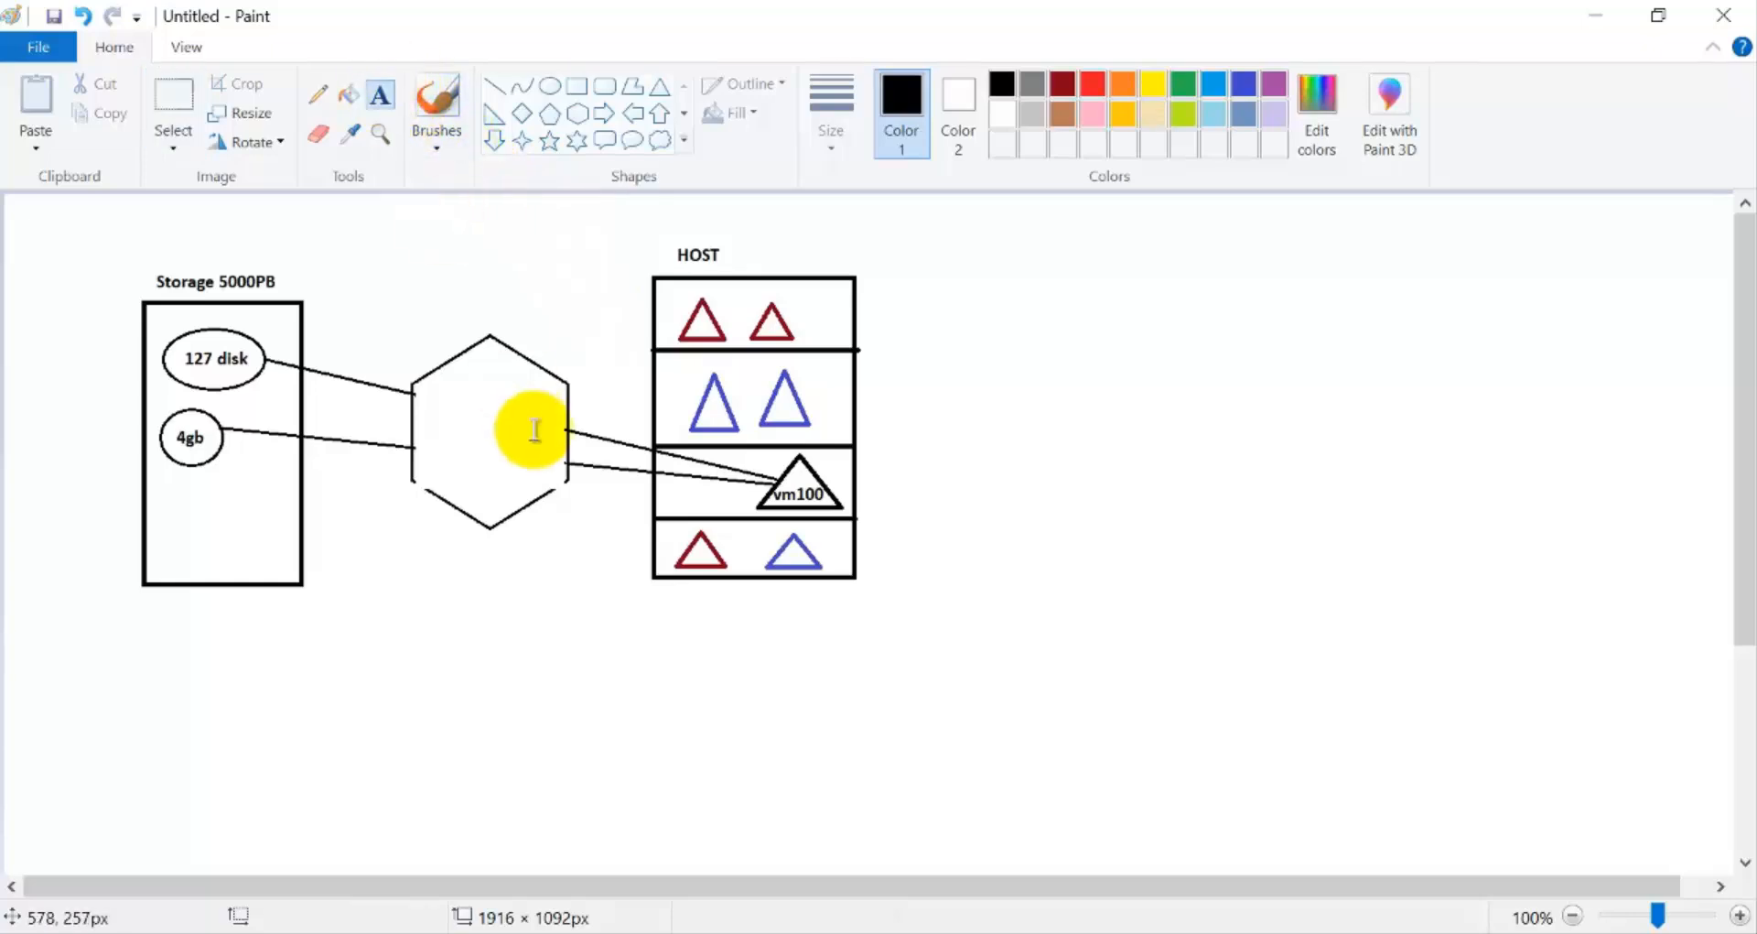
{"action": "left_click", "coordinate": [454, 401]}
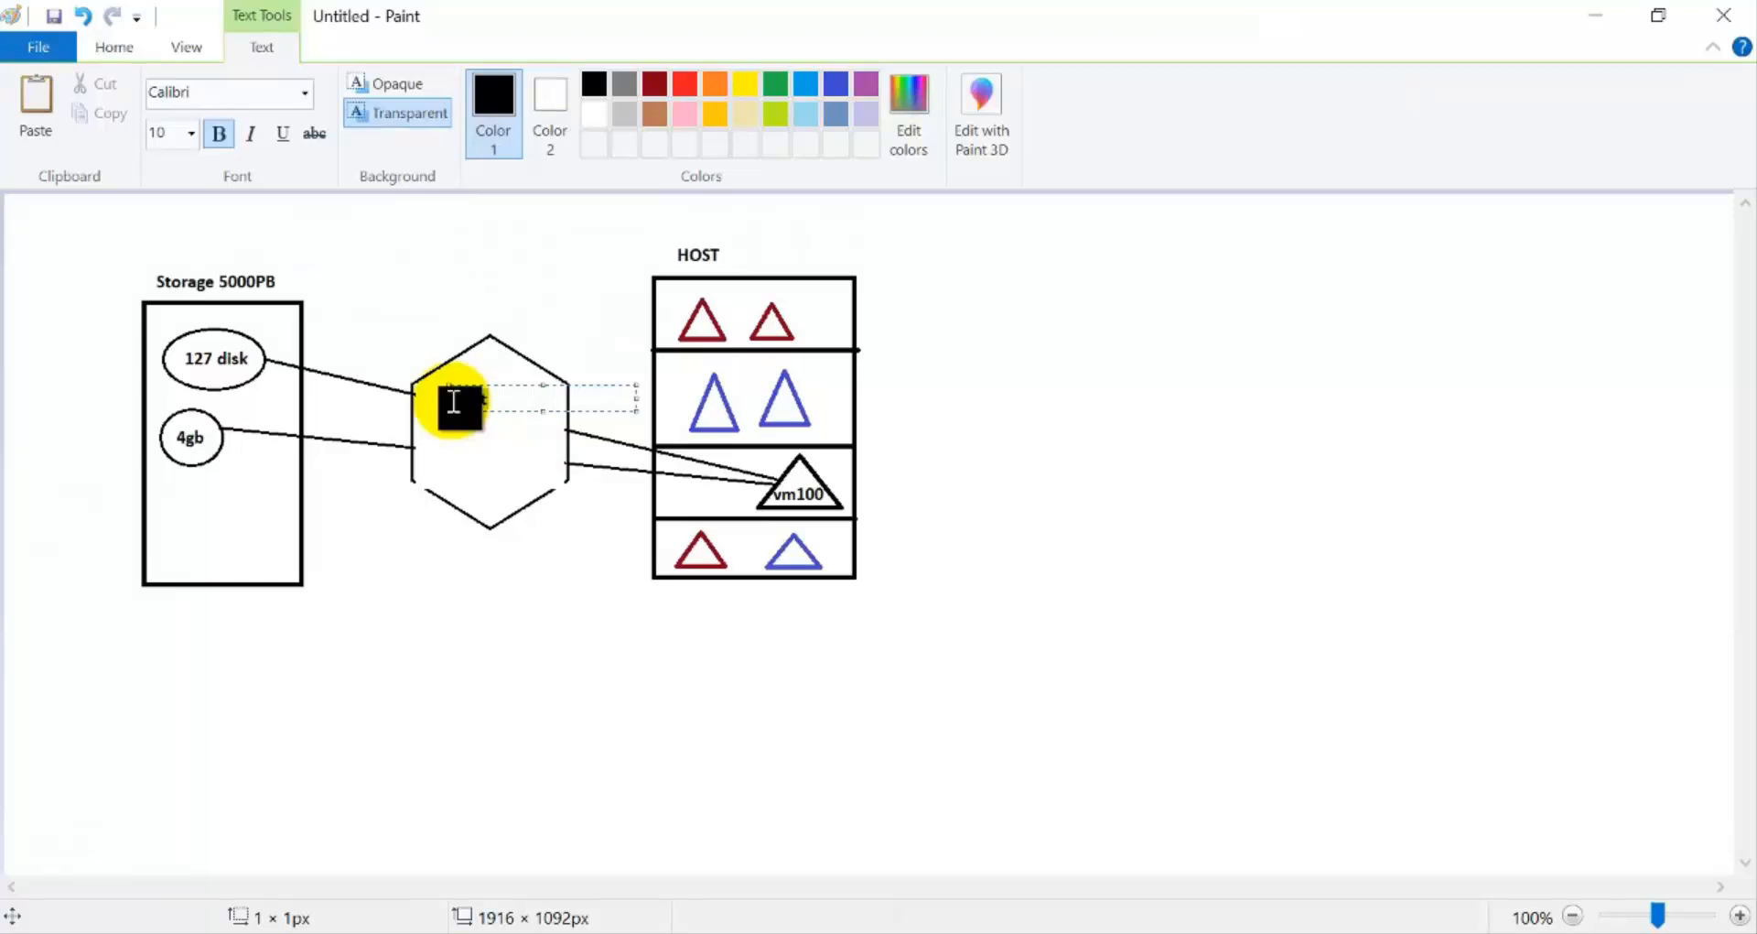
{"action": "type", "text": "Host"}
{"action": "type", "text": "Cacheing"}
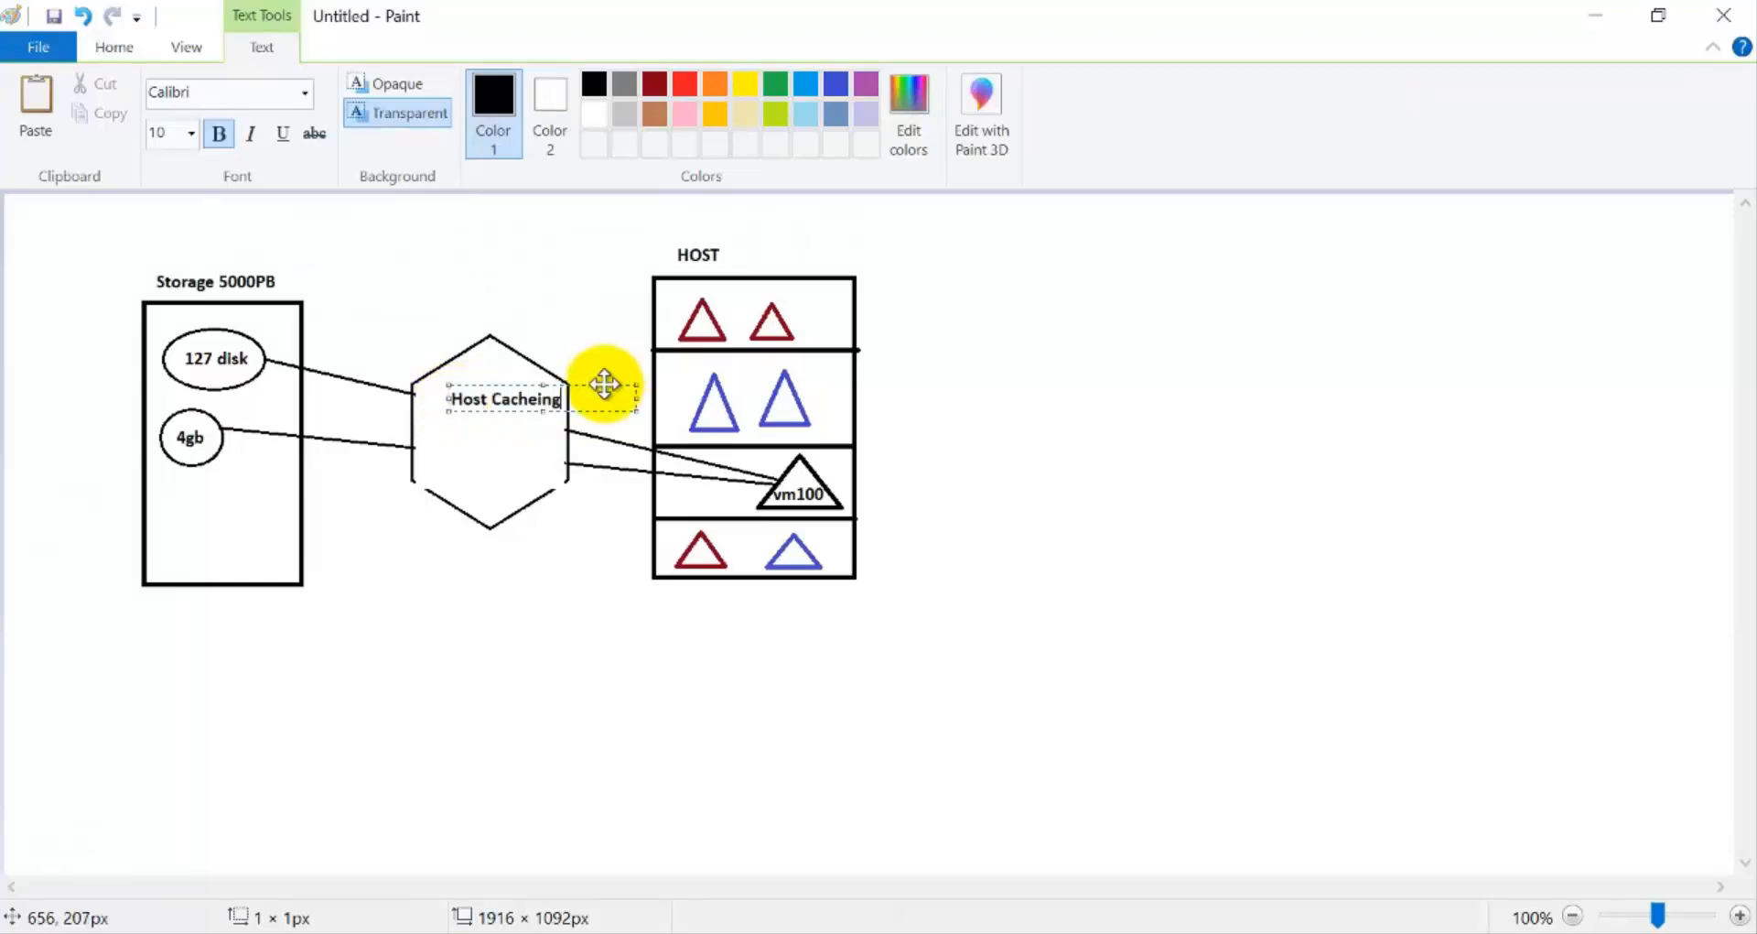
{"action": "left_click_drag", "start_coordinate": [602, 384], "coordinate": [583, 403]}
{"action": "left_click", "coordinate": [575, 300]}
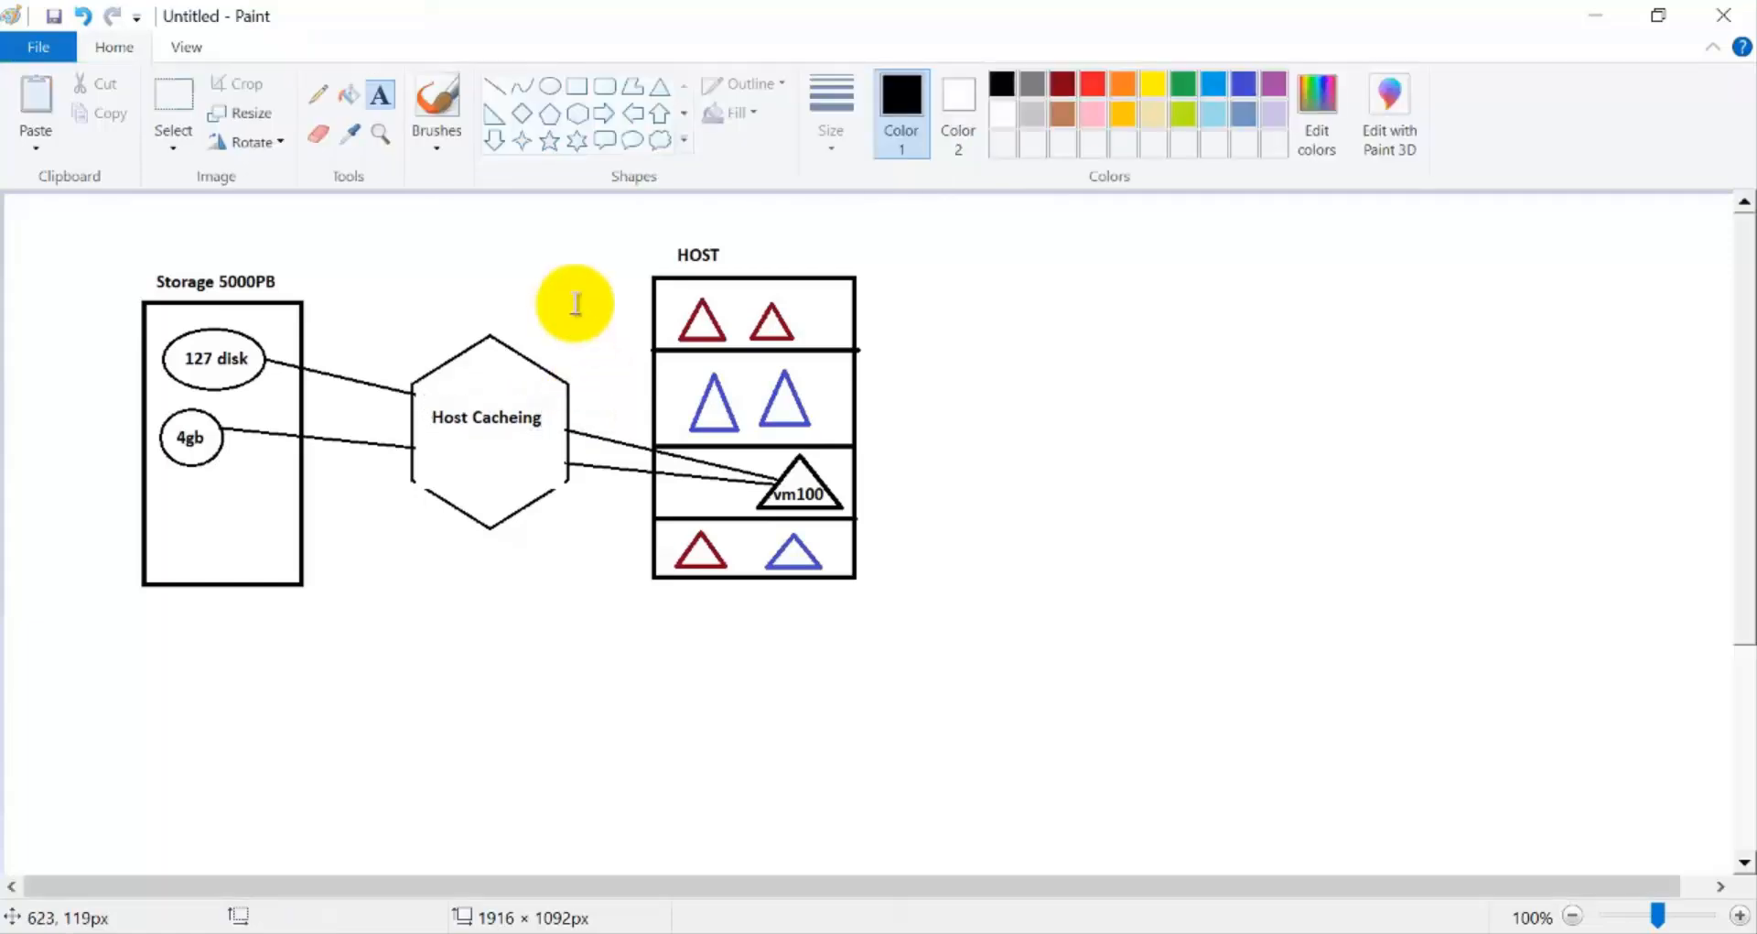
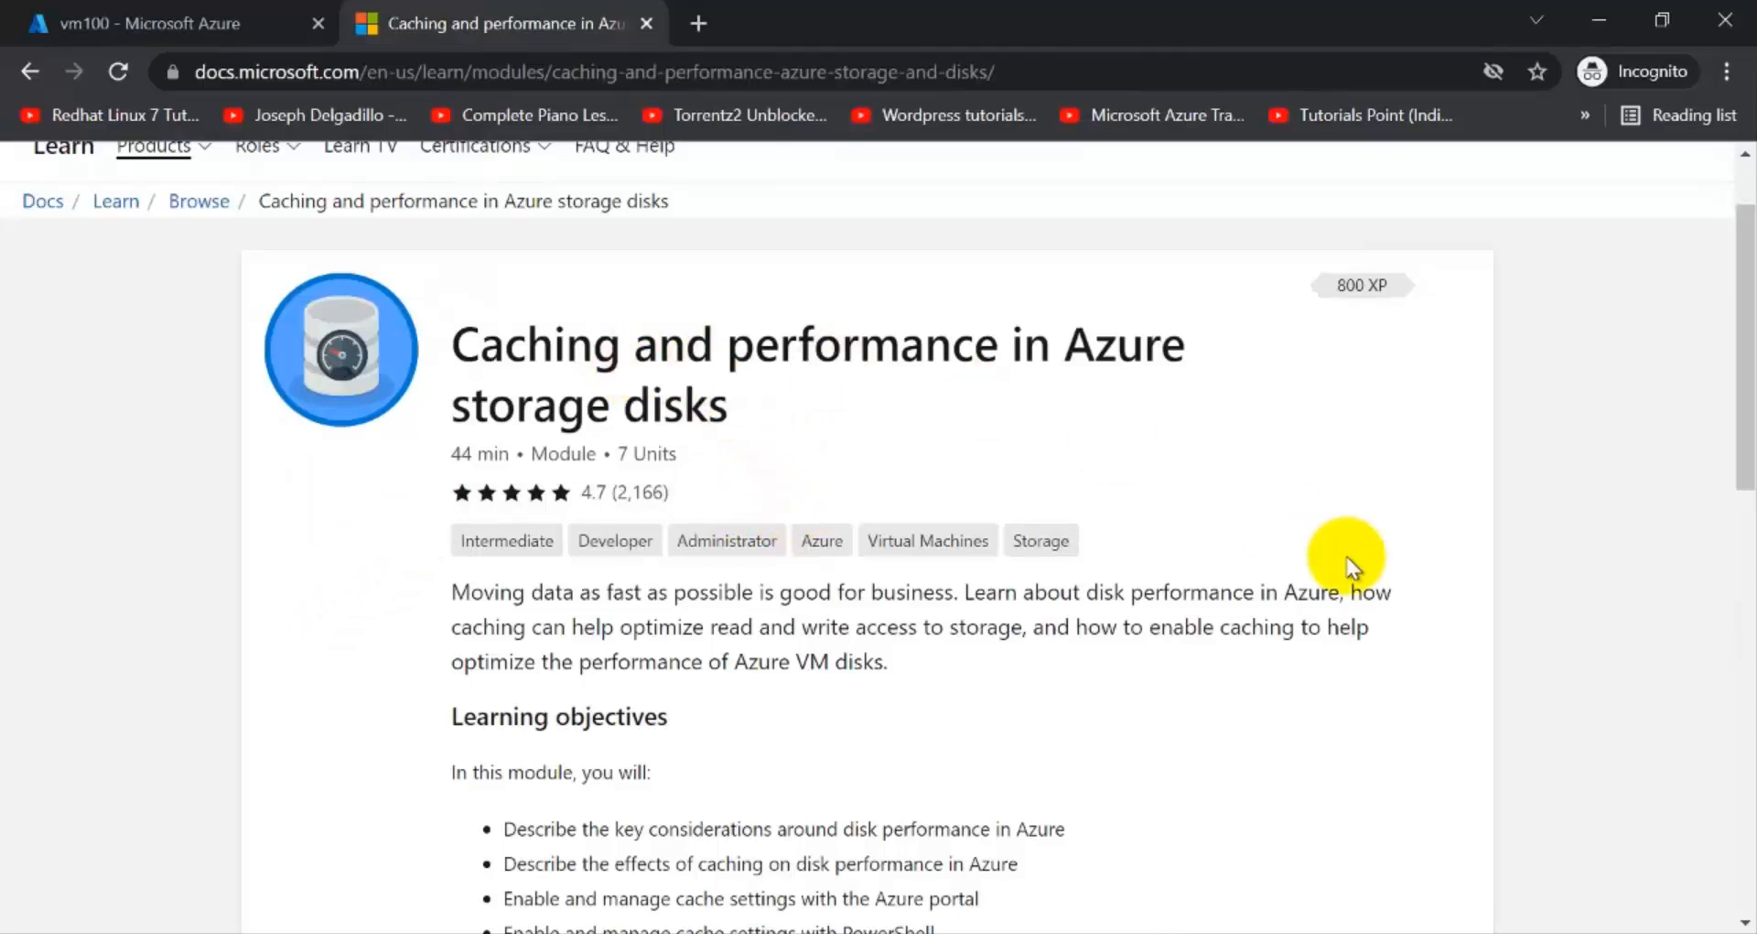
In the browser, skim the objectives and unit list of the "Caching and performance in Azure storage disks" Learn module.
{"action": "scroll", "coordinate": [1353, 568], "scroll_direction": "up", "scroll_amount": 1}
{"action": "scroll", "coordinate": [1347, 568], "scroll_direction": "down", "scroll_amount": 1}
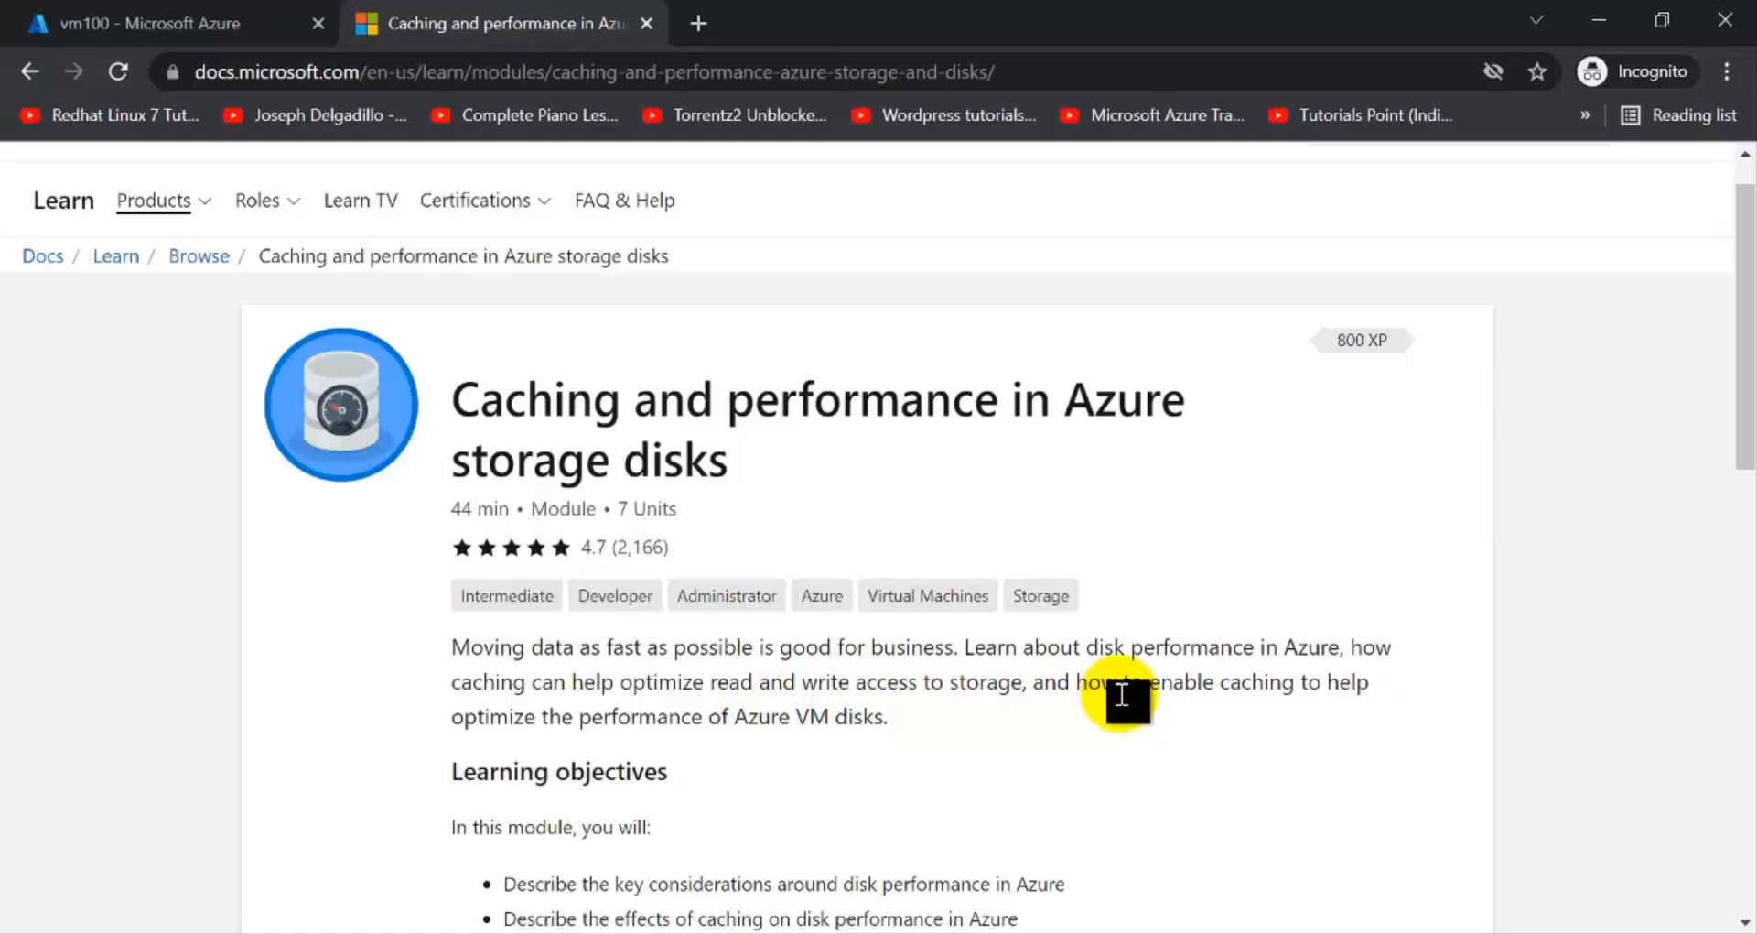
{"action": "scroll", "coordinate": [1121, 695], "scroll_direction": "down", "scroll_amount": 5}
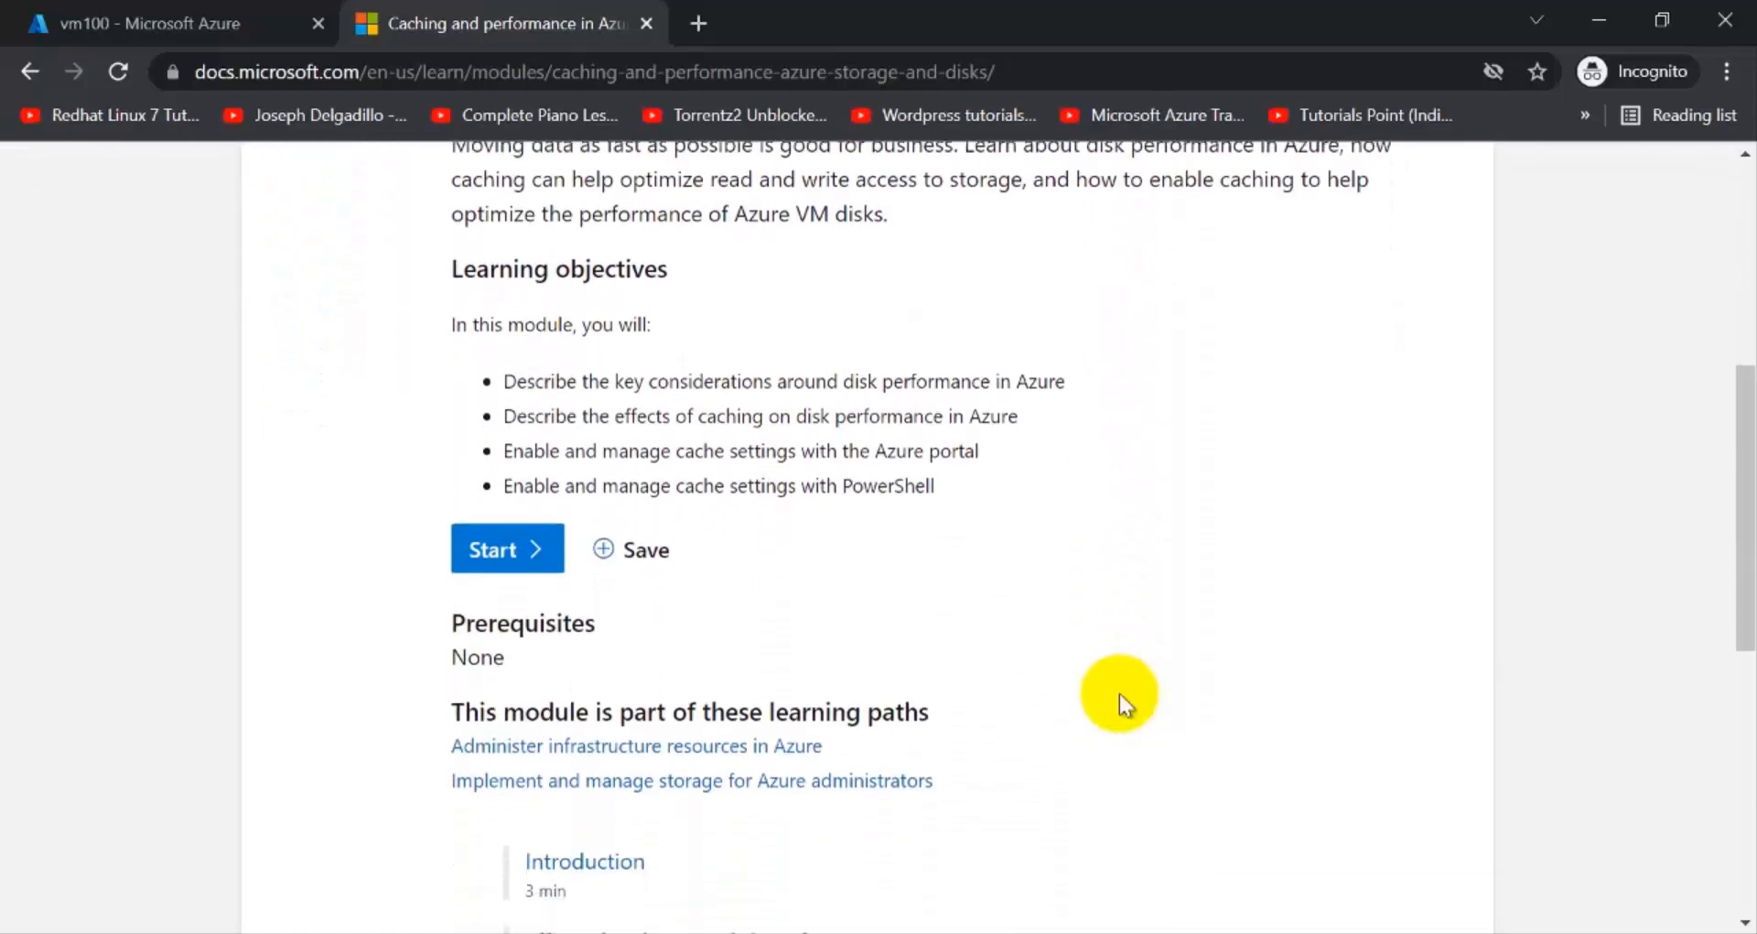
{"action": "scroll", "coordinate": [1122, 698], "scroll_direction": "down", "scroll_amount": 7}
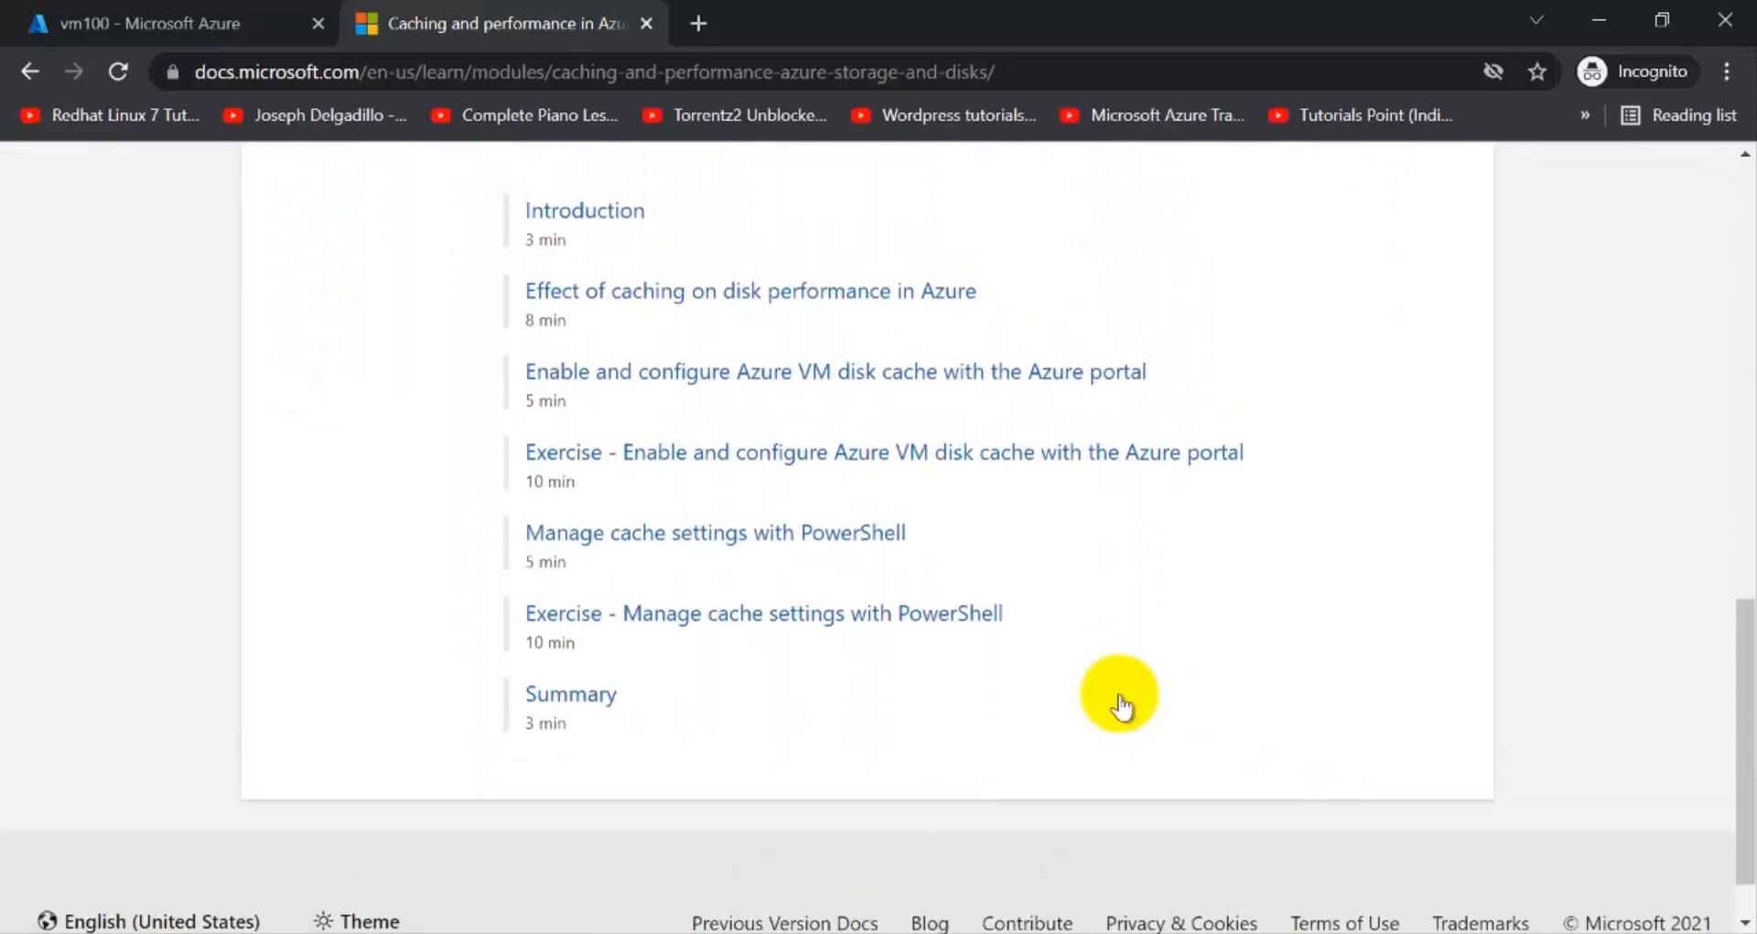
{"action": "scroll", "coordinate": [1119, 694], "scroll_direction": "up", "scroll_amount": 12}
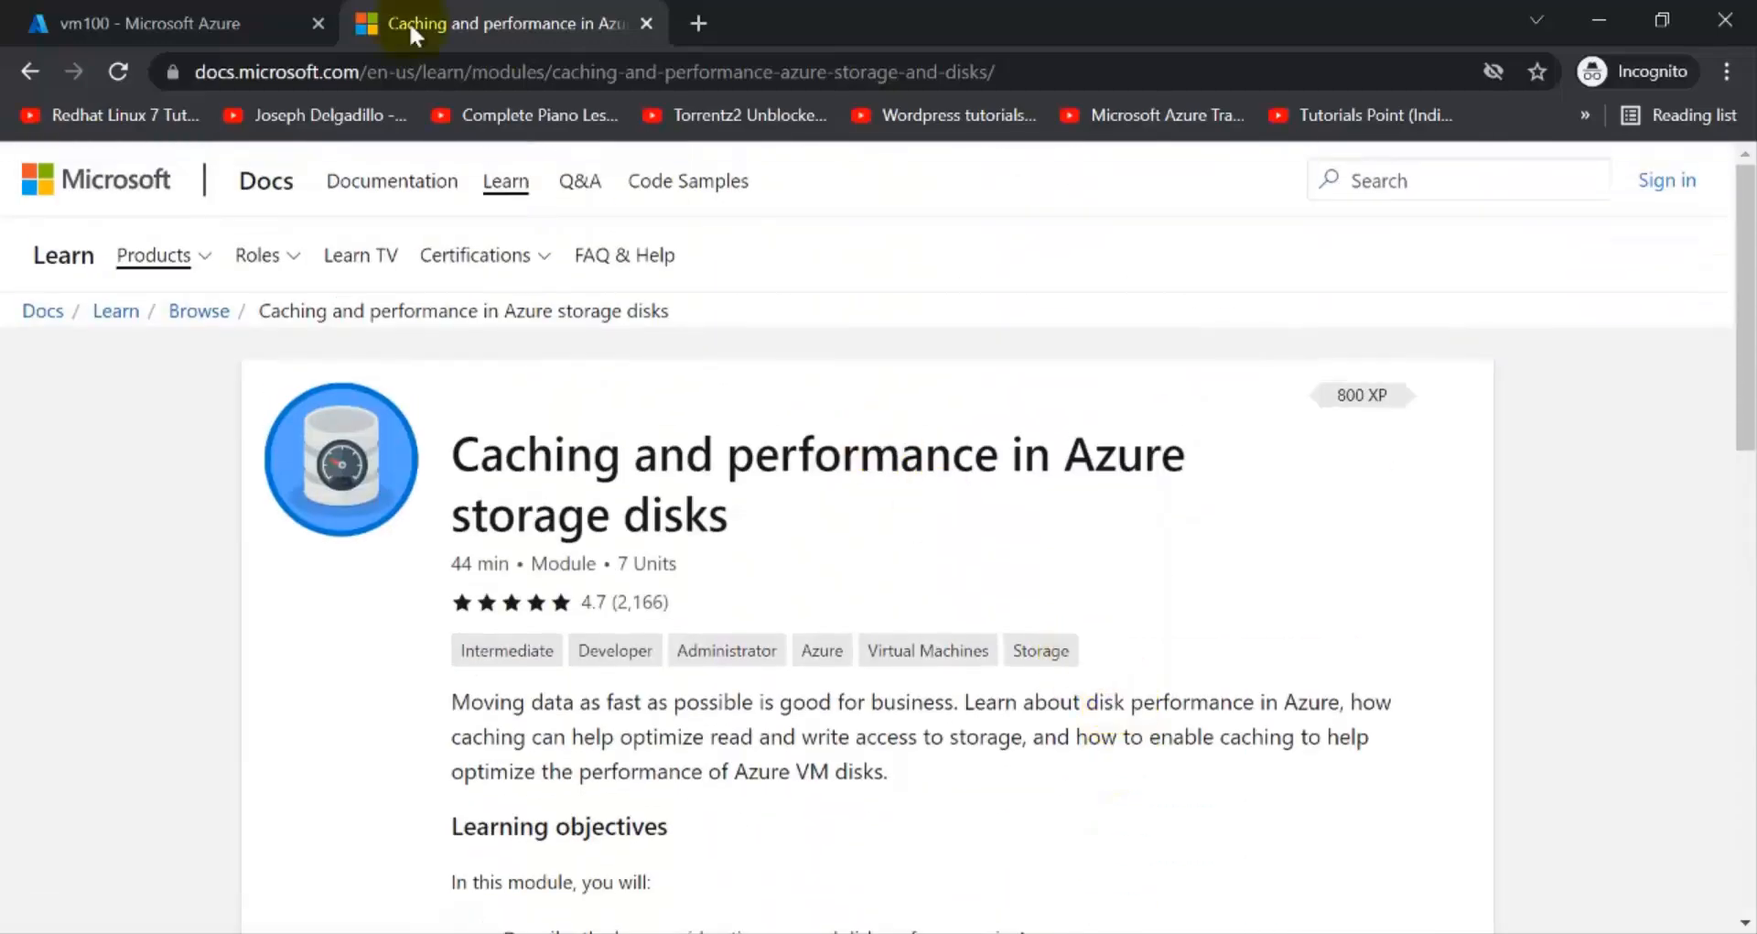
Return to the search results, open the "Virtual machine and disk performance" article, and highlight IOPS and throughput in its disk performance section.
{"action": "left_click", "coordinate": [31, 68]}
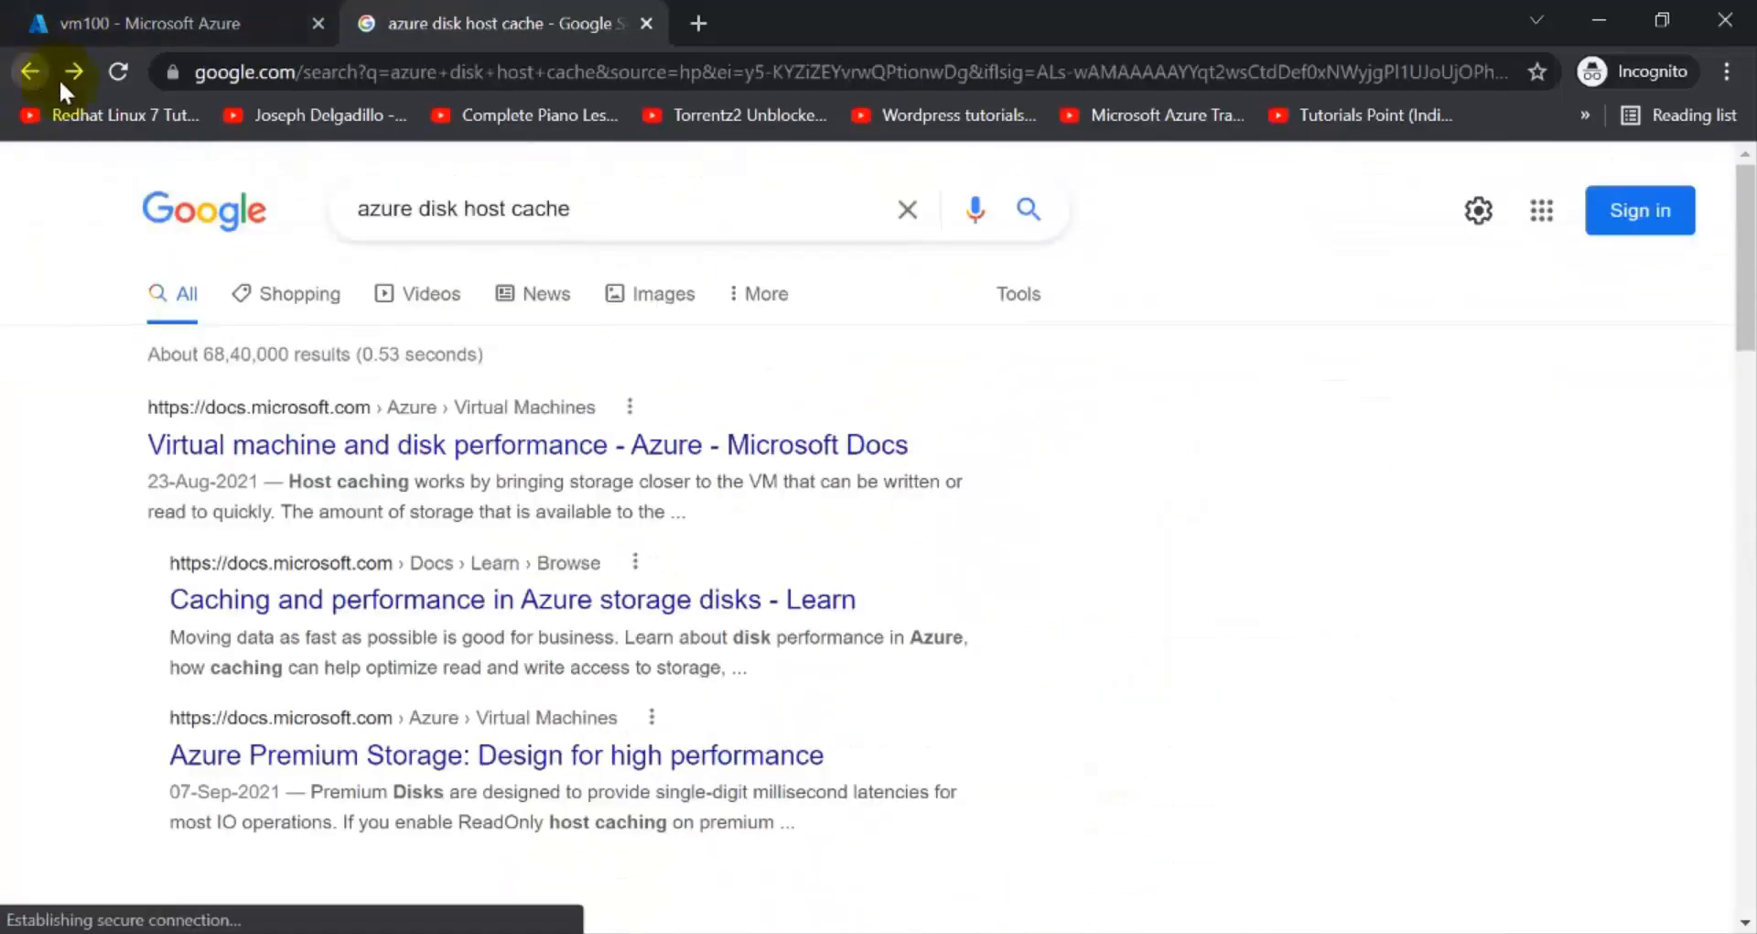
{"action": "left_click", "coordinate": [602, 457]}
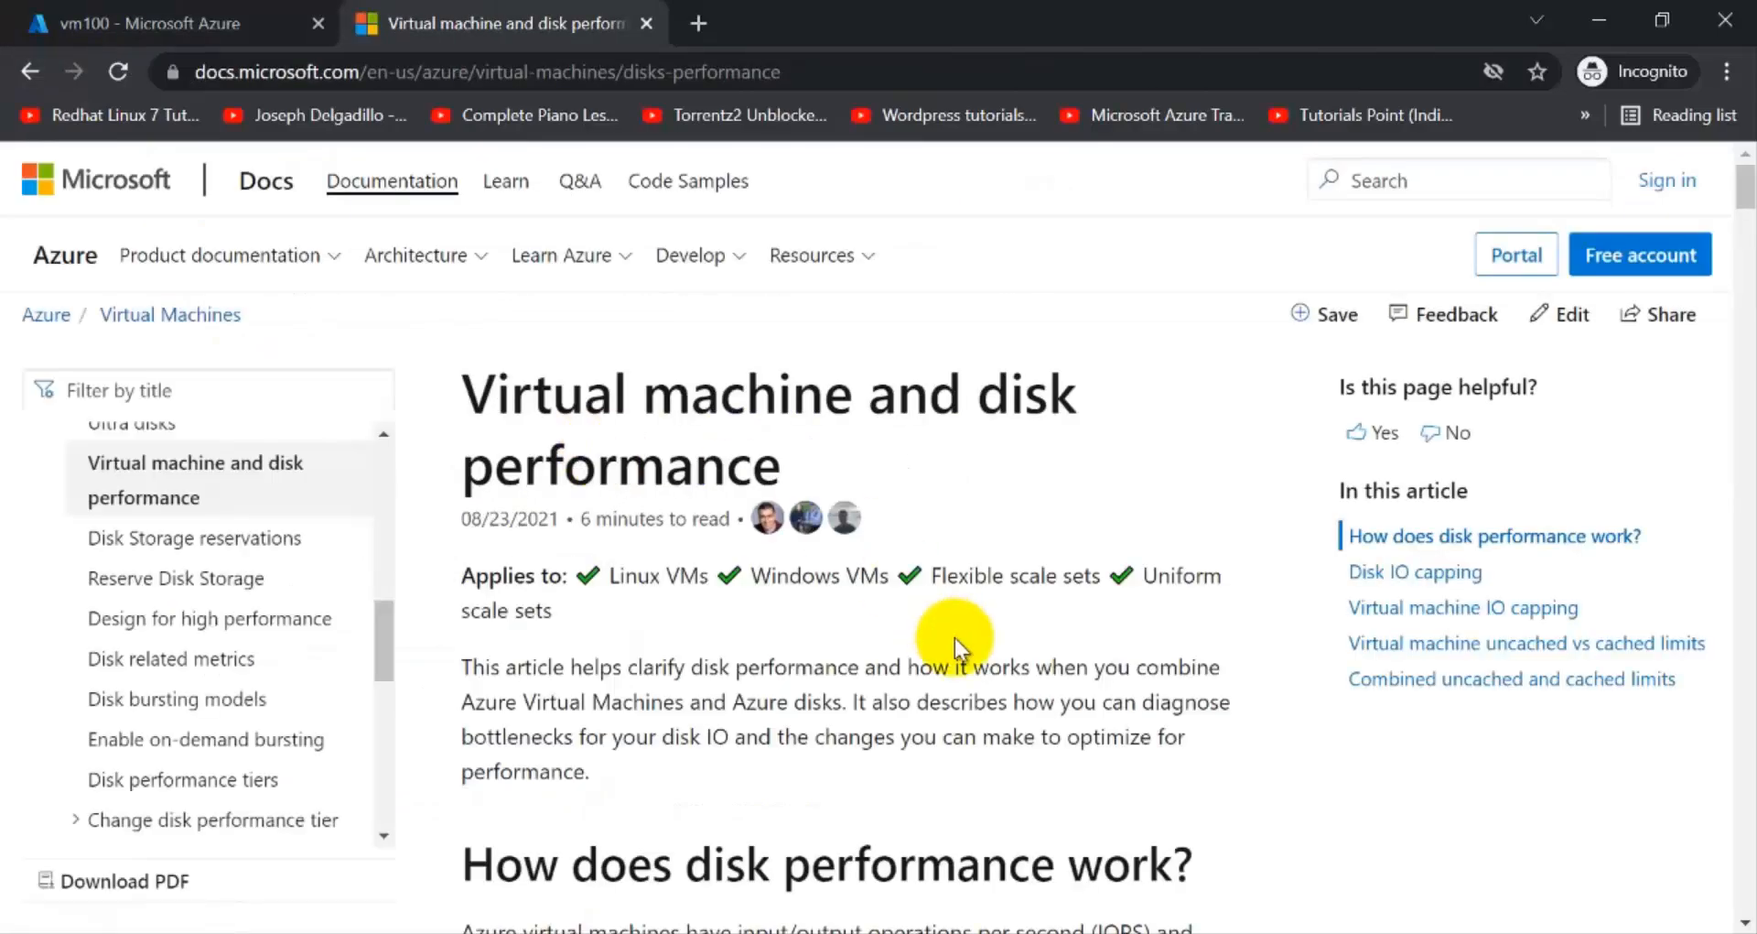
{"action": "scroll", "coordinate": [954, 639], "scroll_direction": "down", "scroll_amount": 5}
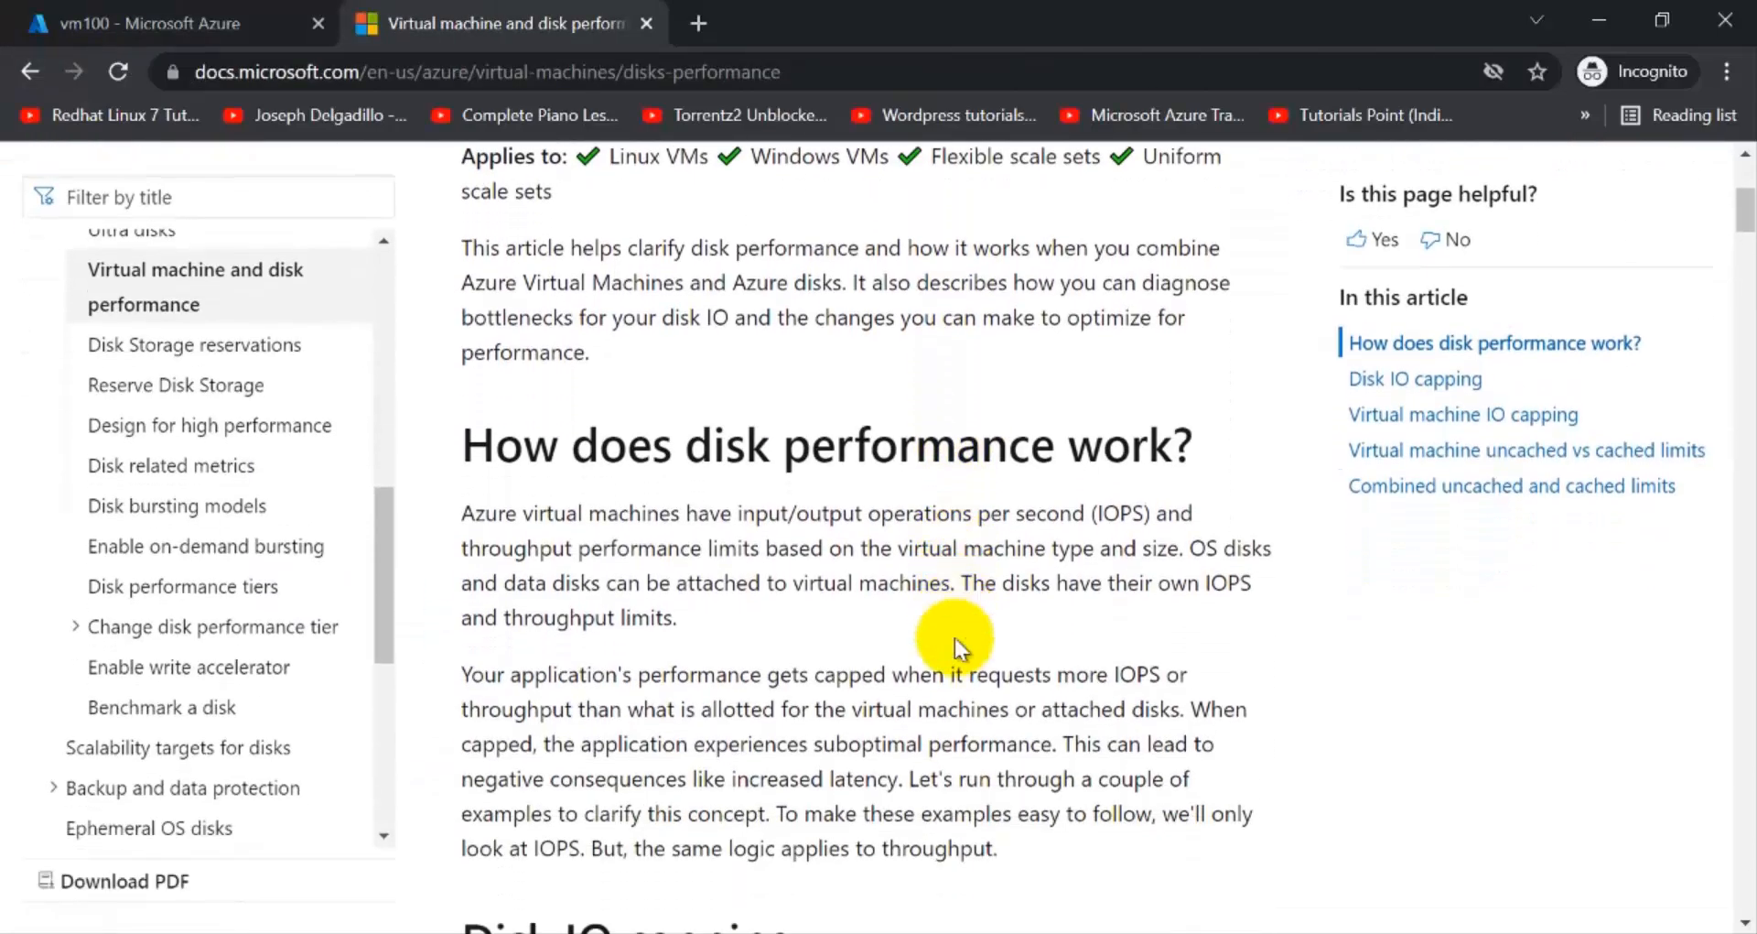
{"action": "scroll", "coordinate": [954, 639], "scroll_direction": "down", "scroll_amount": 2}
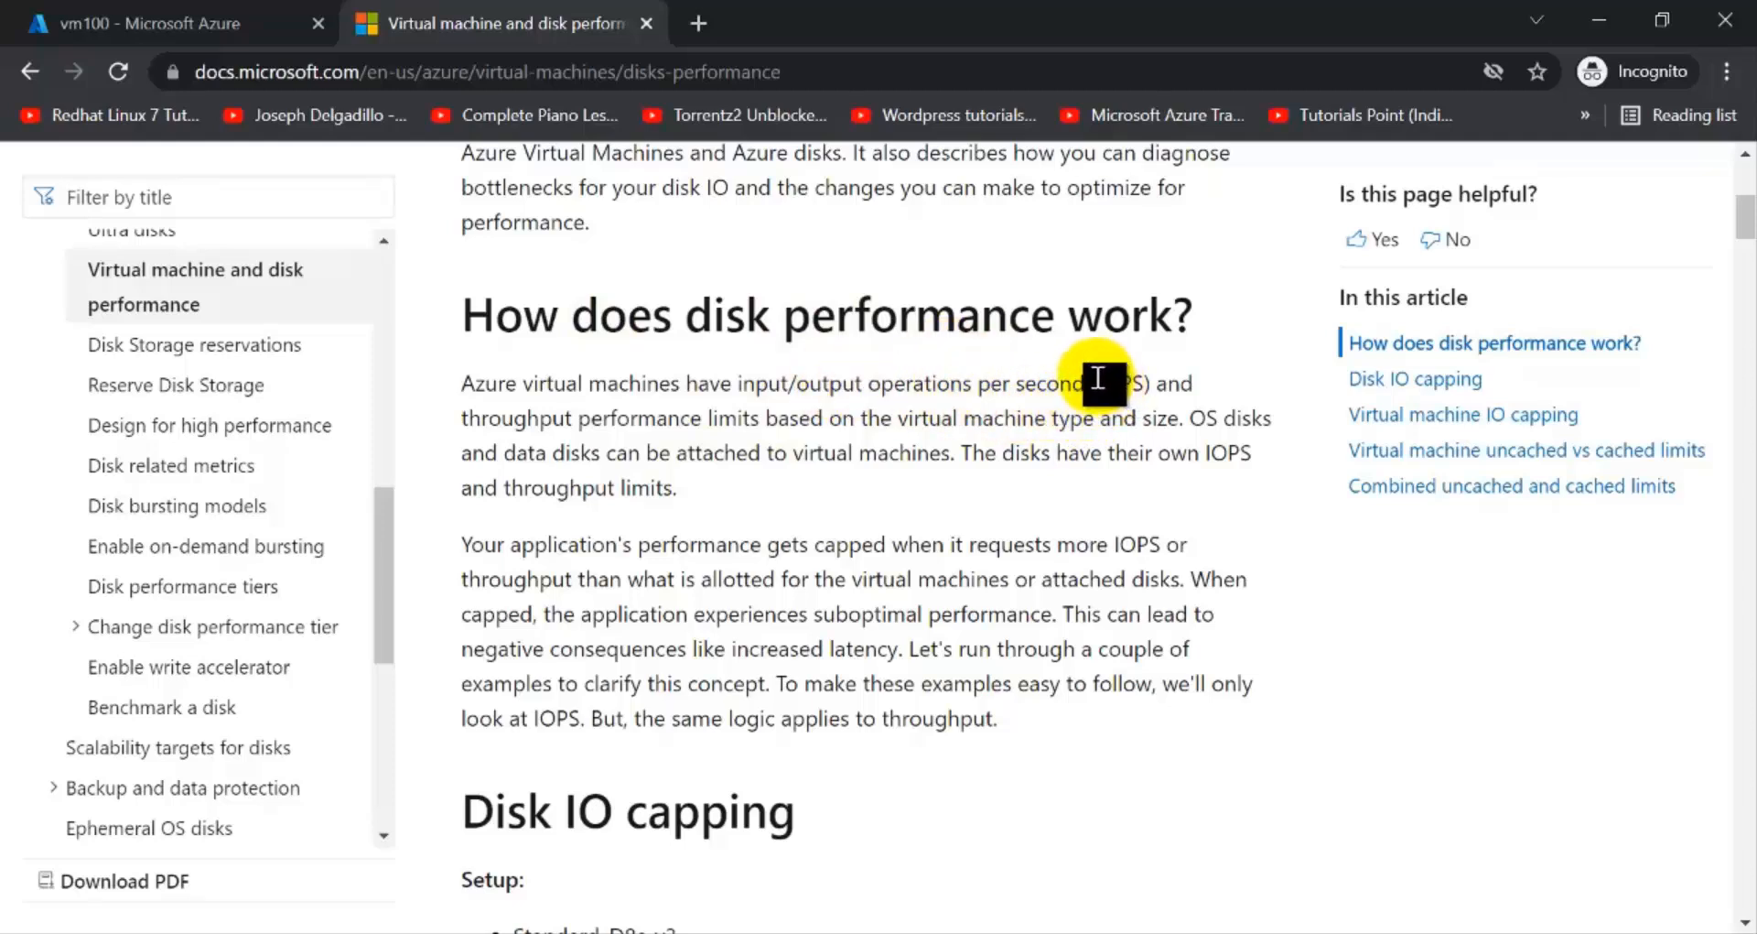
{"action": "double_click", "coordinate": [1131, 383]}
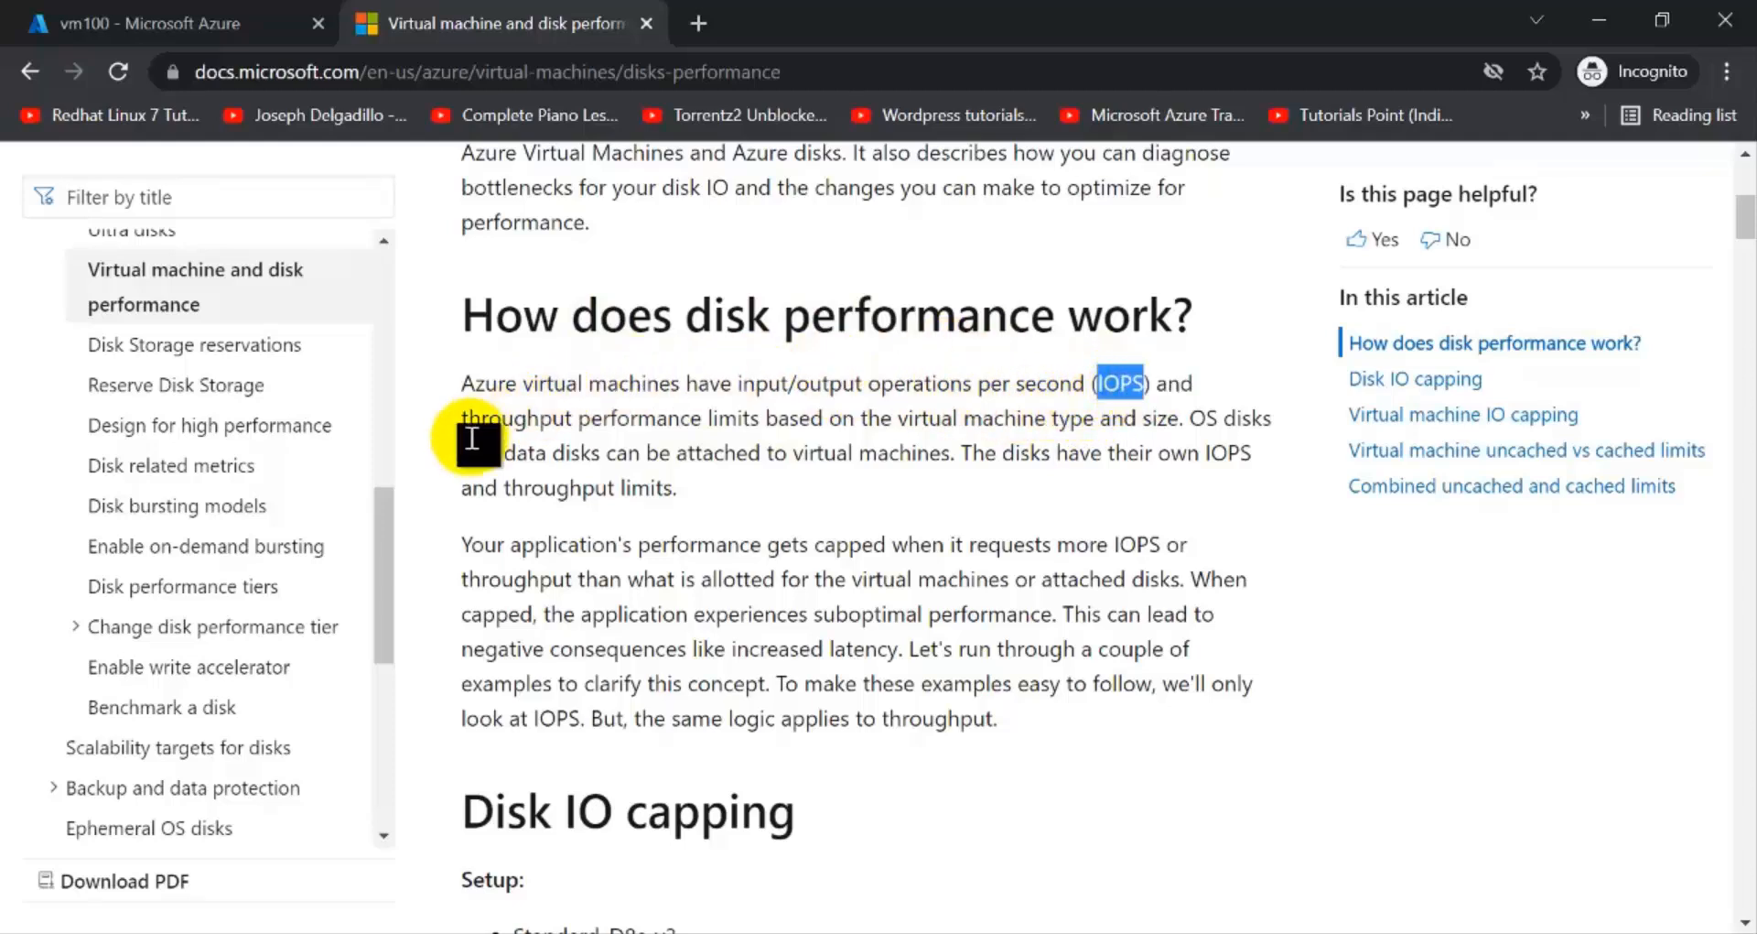
{"action": "left_click_drag", "start_coordinate": [466, 426], "coordinate": [604, 426]}
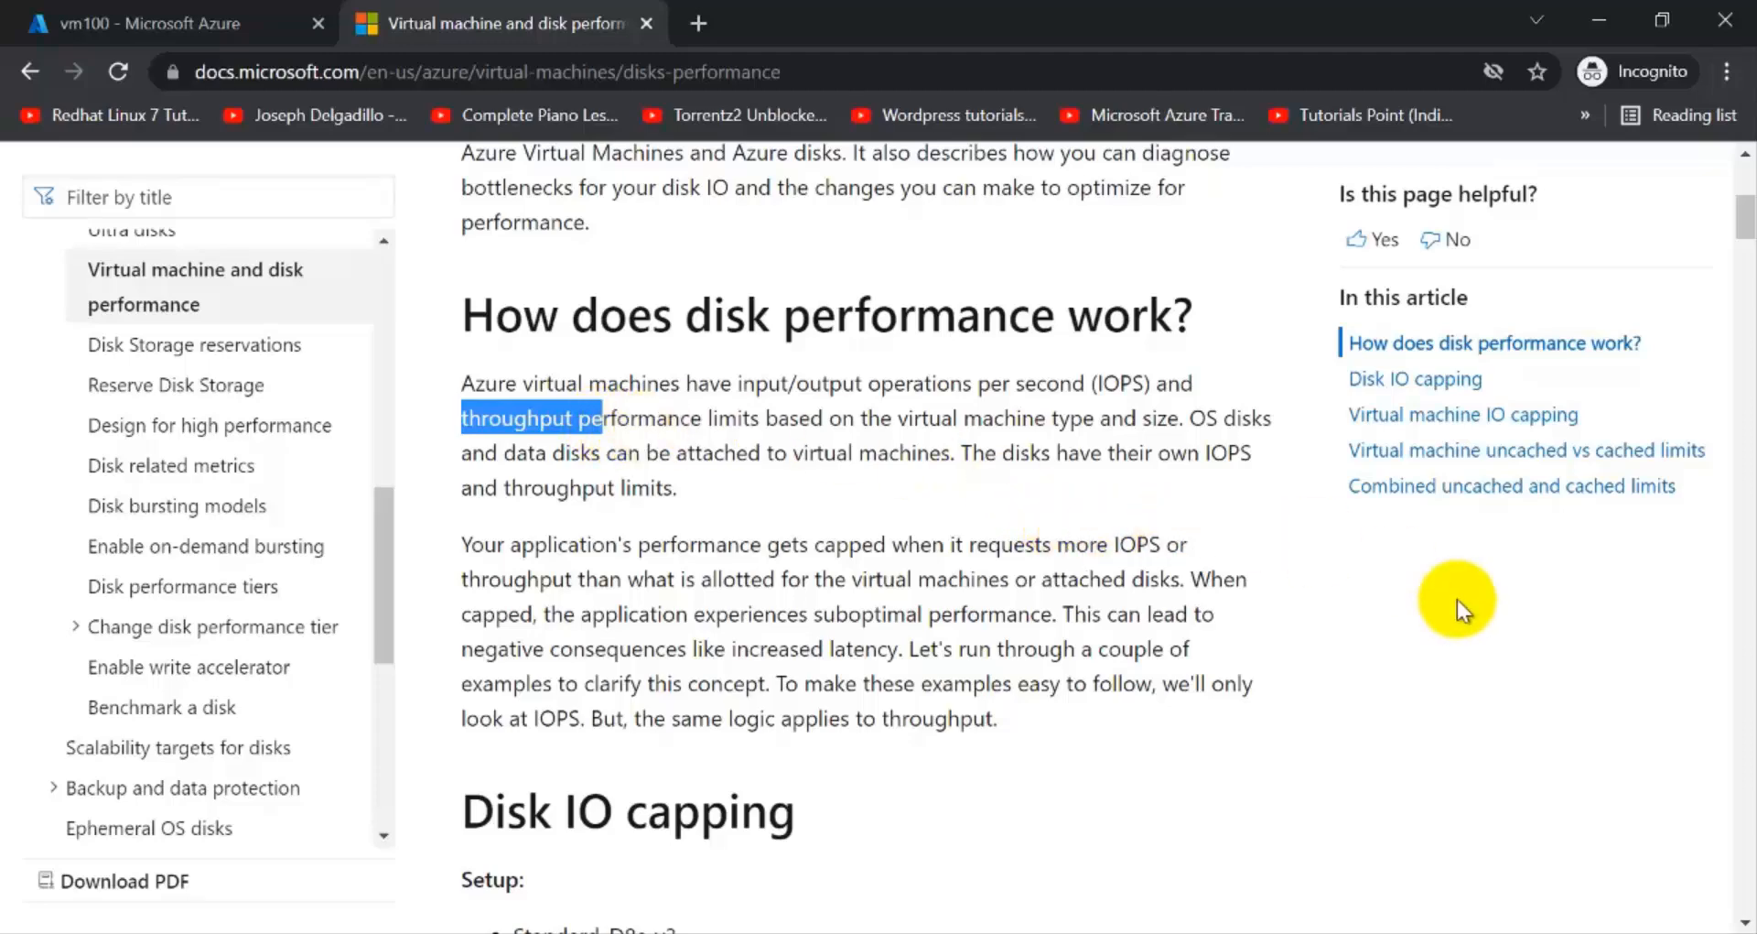
Find the article's explanation of host caching, highlight its opening statement, and read on through the available host caching settings.
{"action": "scroll", "coordinate": [1457, 600], "scroll_direction": "down", "scroll_amount": 15}
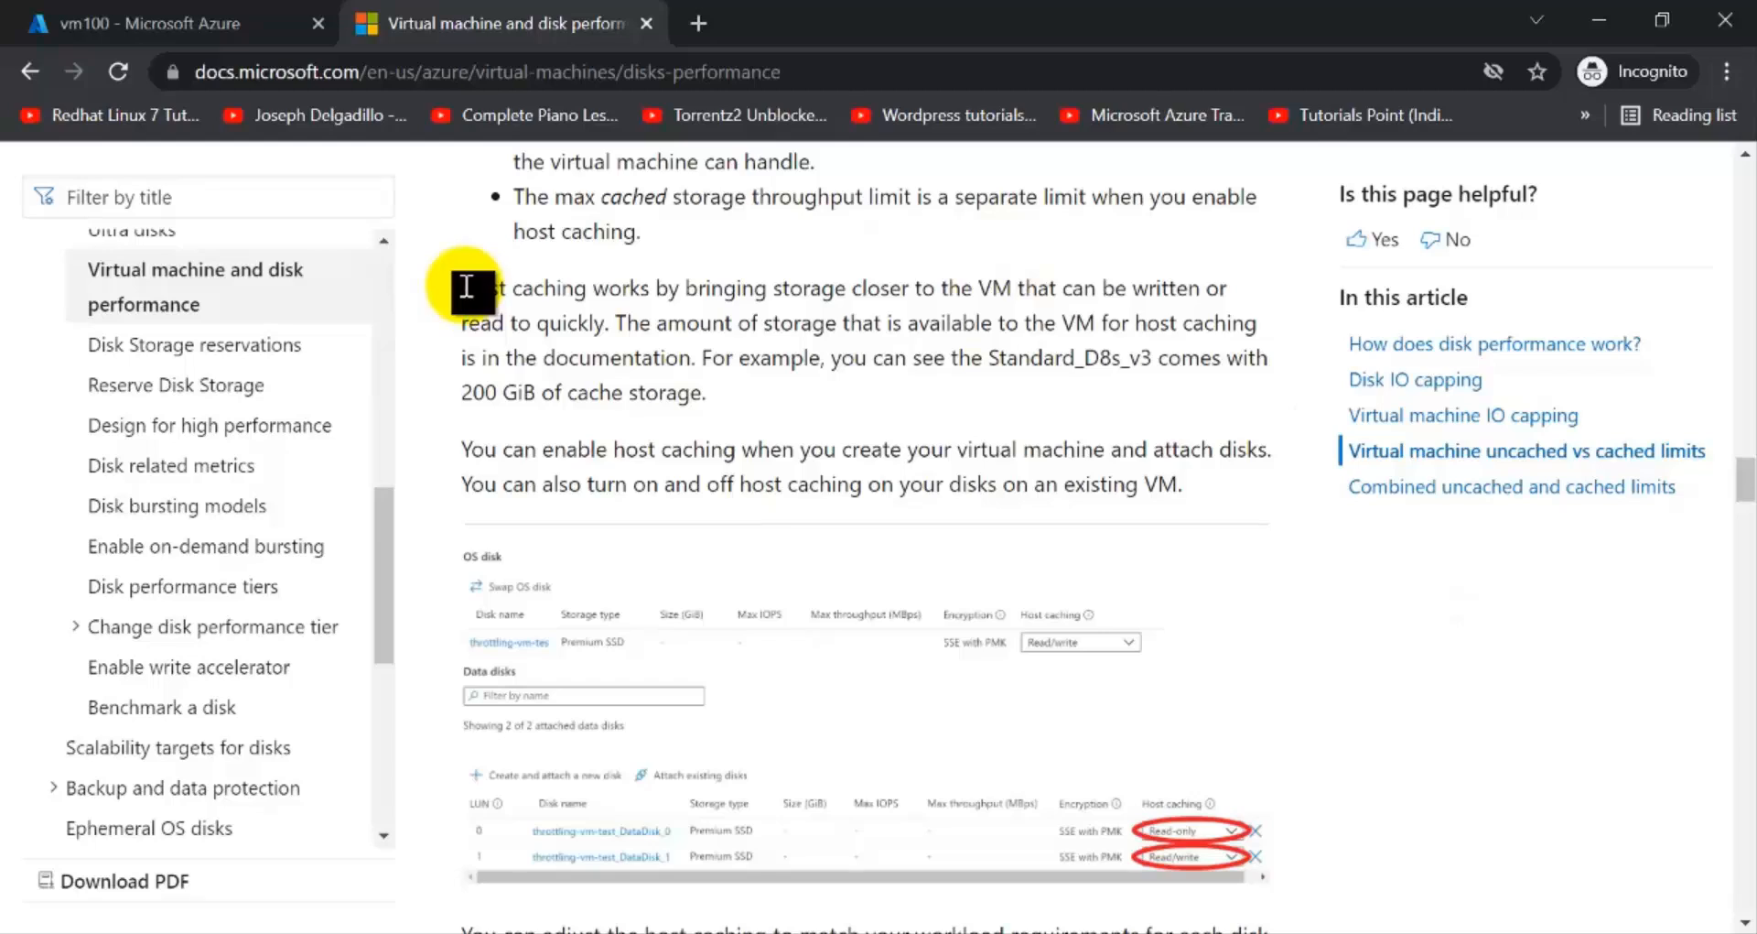
{"action": "left_click_drag", "start_coordinate": [467, 287], "coordinate": [1016, 294]}
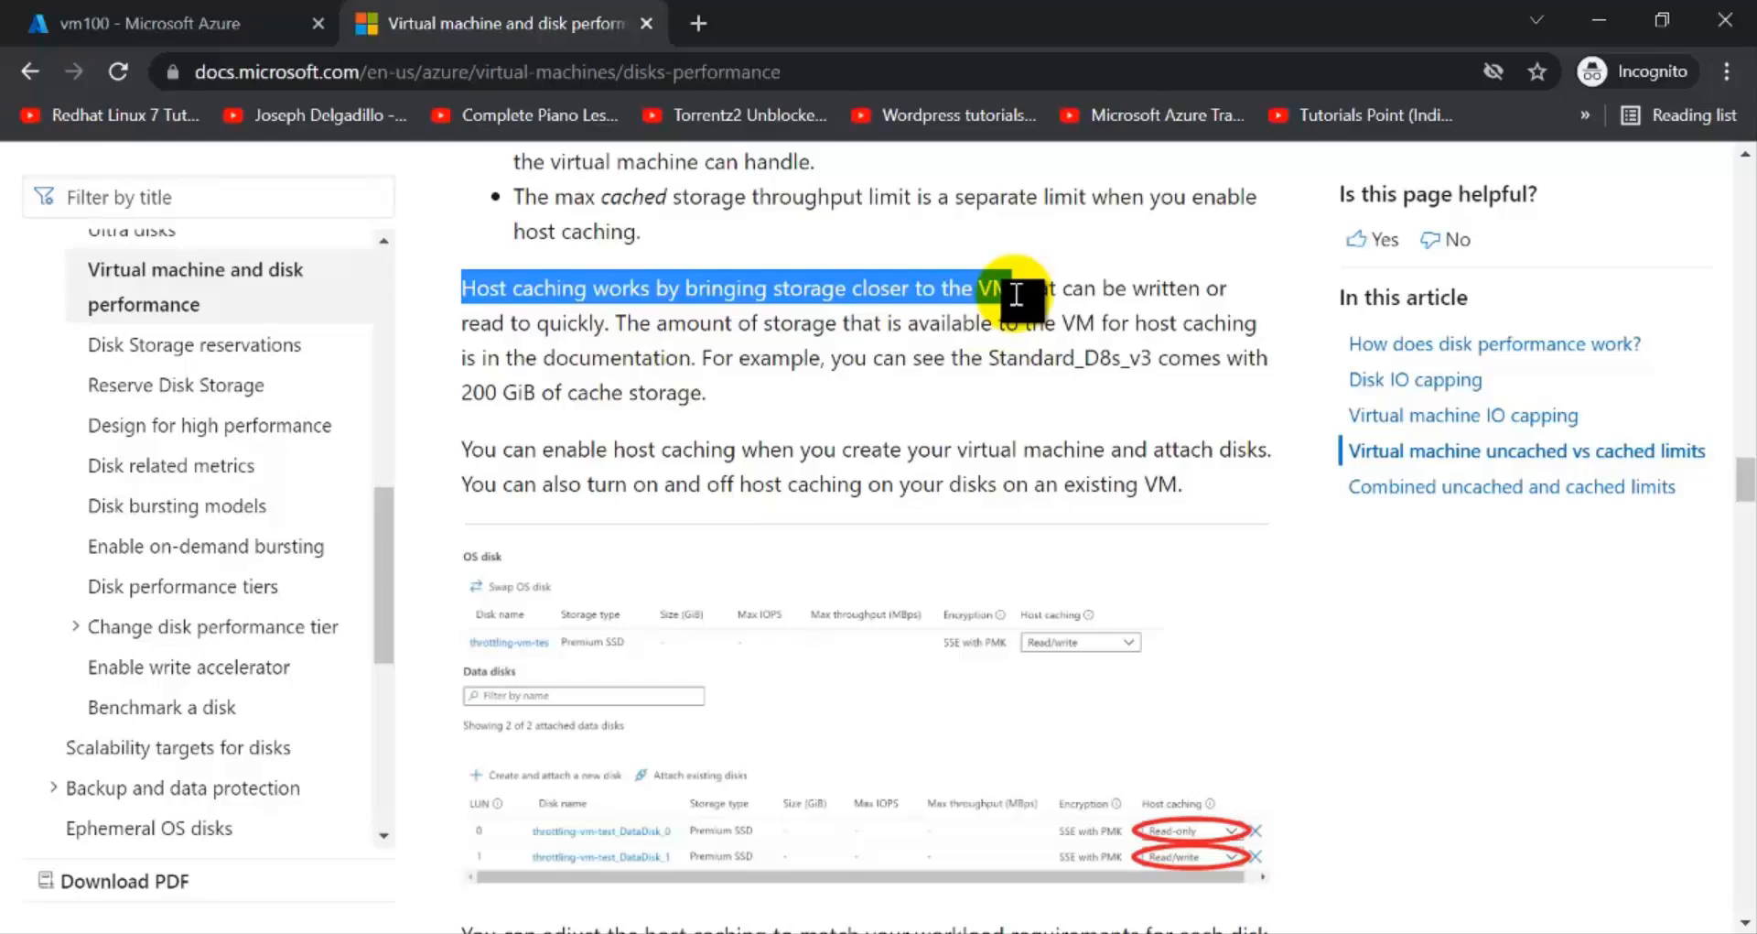
{"action": "left_click_drag", "start_coordinate": [1016, 295], "coordinate": [1026, 295]}
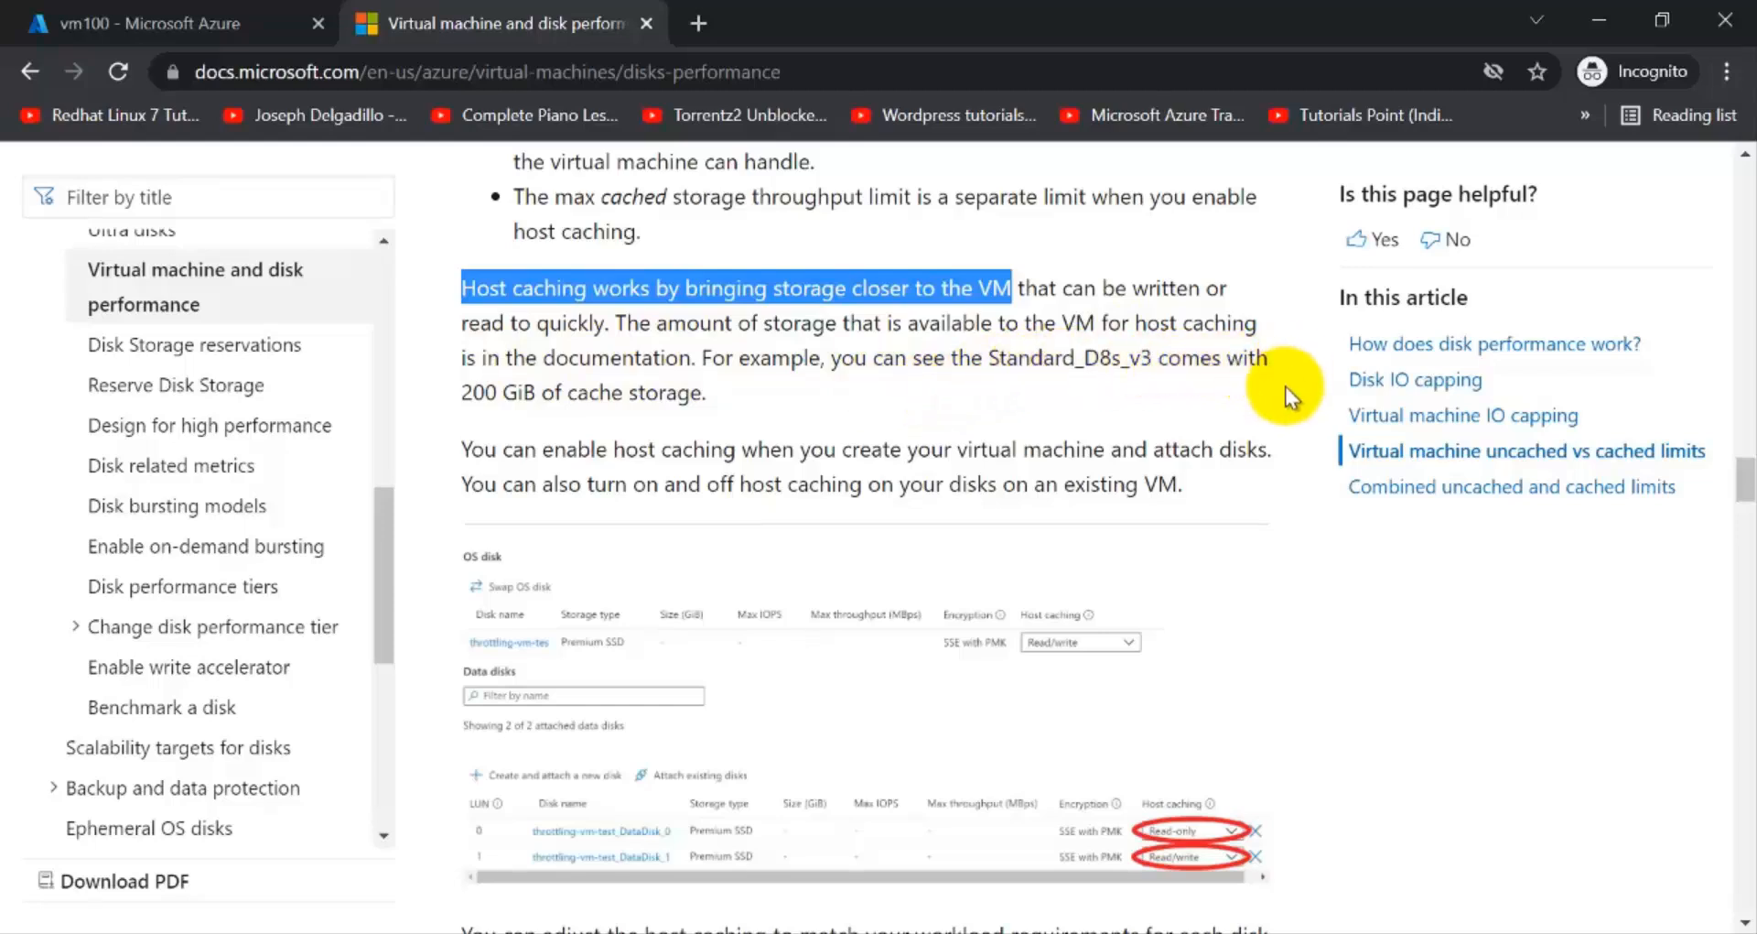
{"action": "scroll", "coordinate": [1285, 386], "scroll_direction": "down", "scroll_amount": 2}
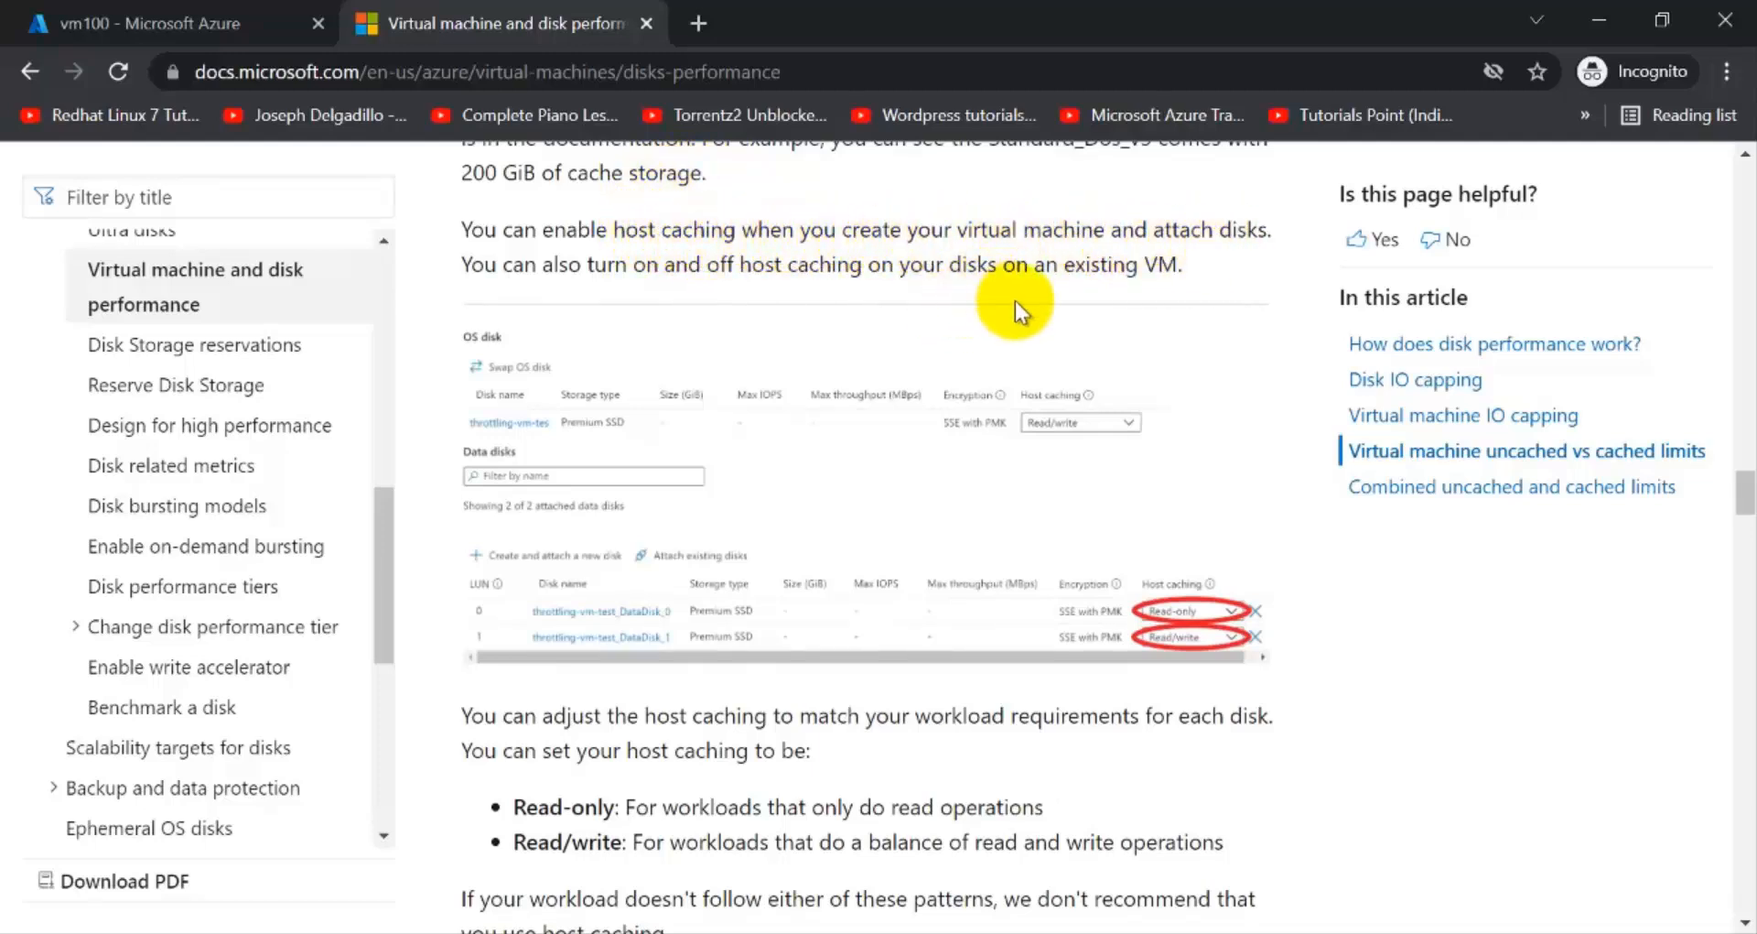
{"action": "scroll", "coordinate": [1014, 300], "scroll_direction": "down", "scroll_amount": 2}
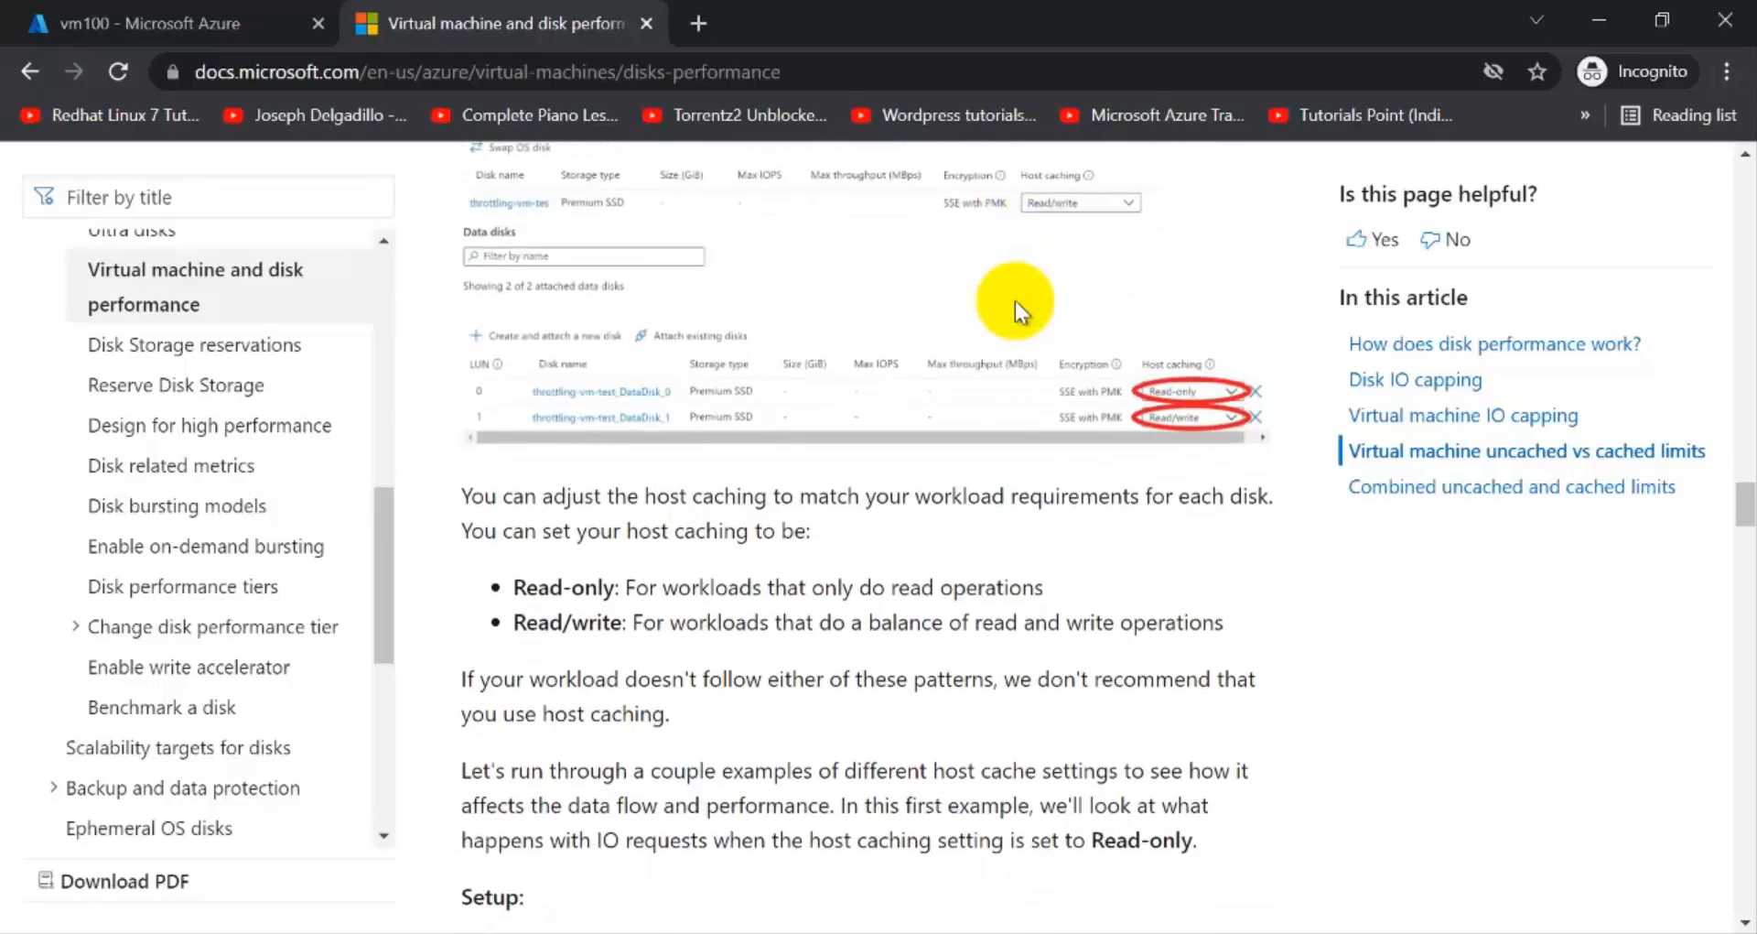
Review the article's Read-only and Read/write caching guidance, and look through the host caching options of vm100's first data disk in Azure.
{"action": "scroll", "coordinate": [1014, 300], "scroll_direction": "up", "scroll_amount": 2}
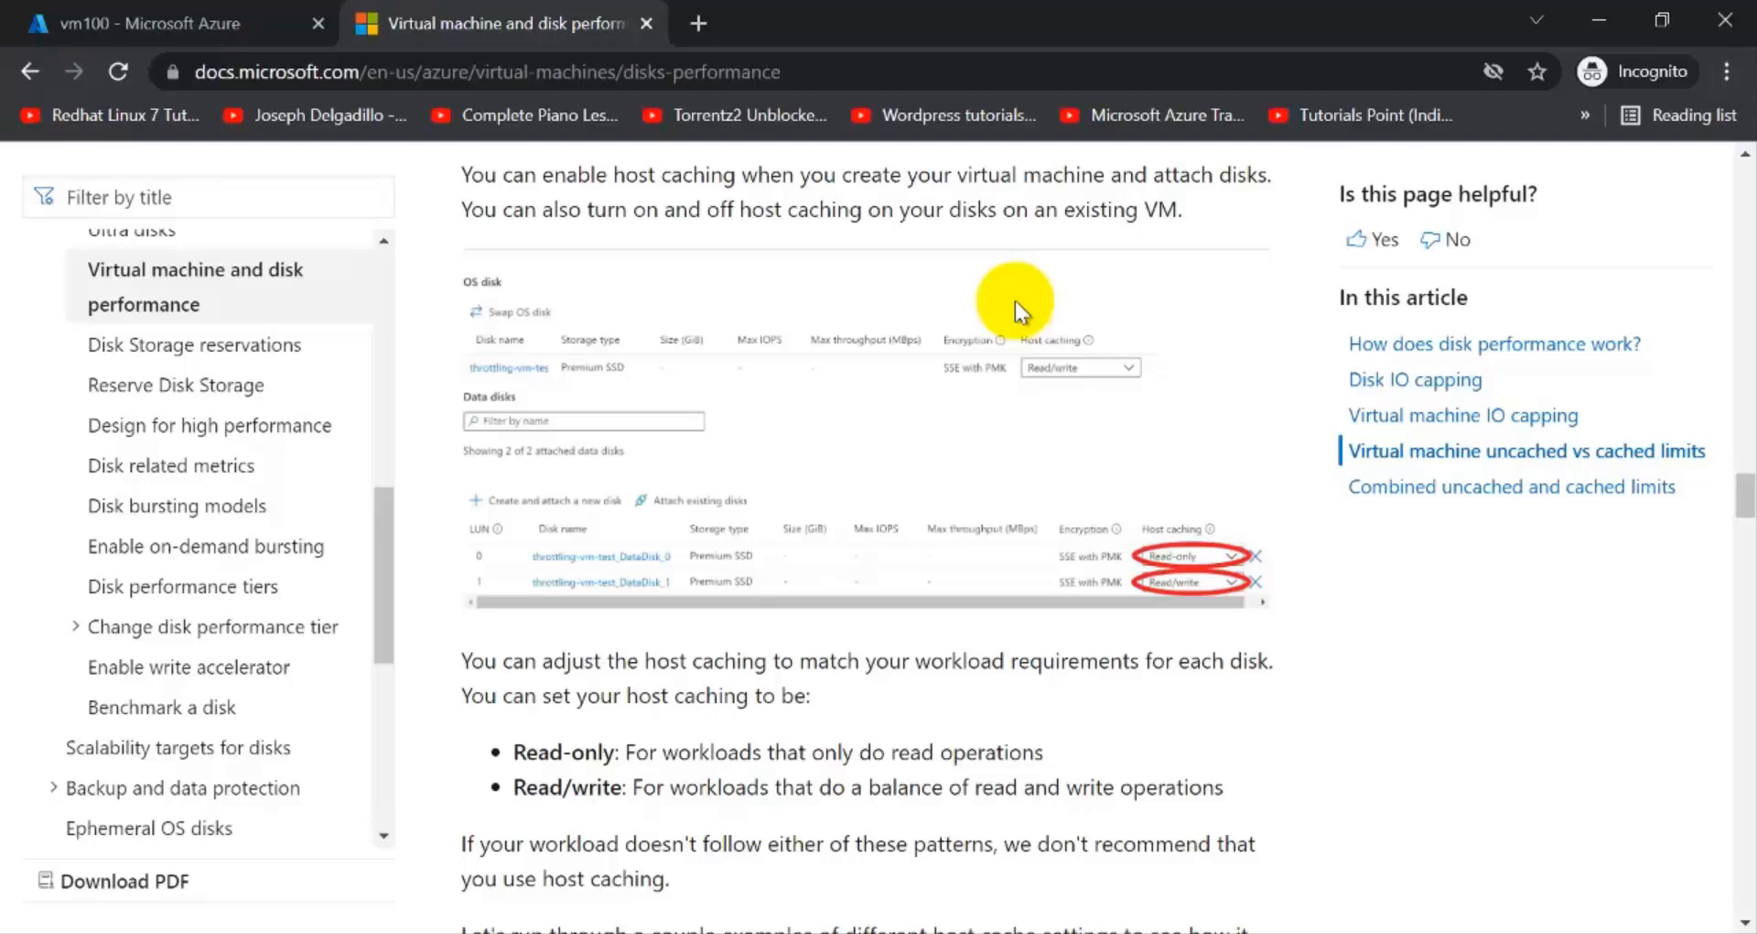
{"action": "scroll", "coordinate": [1016, 305], "scroll_direction": "down", "scroll_amount": 3}
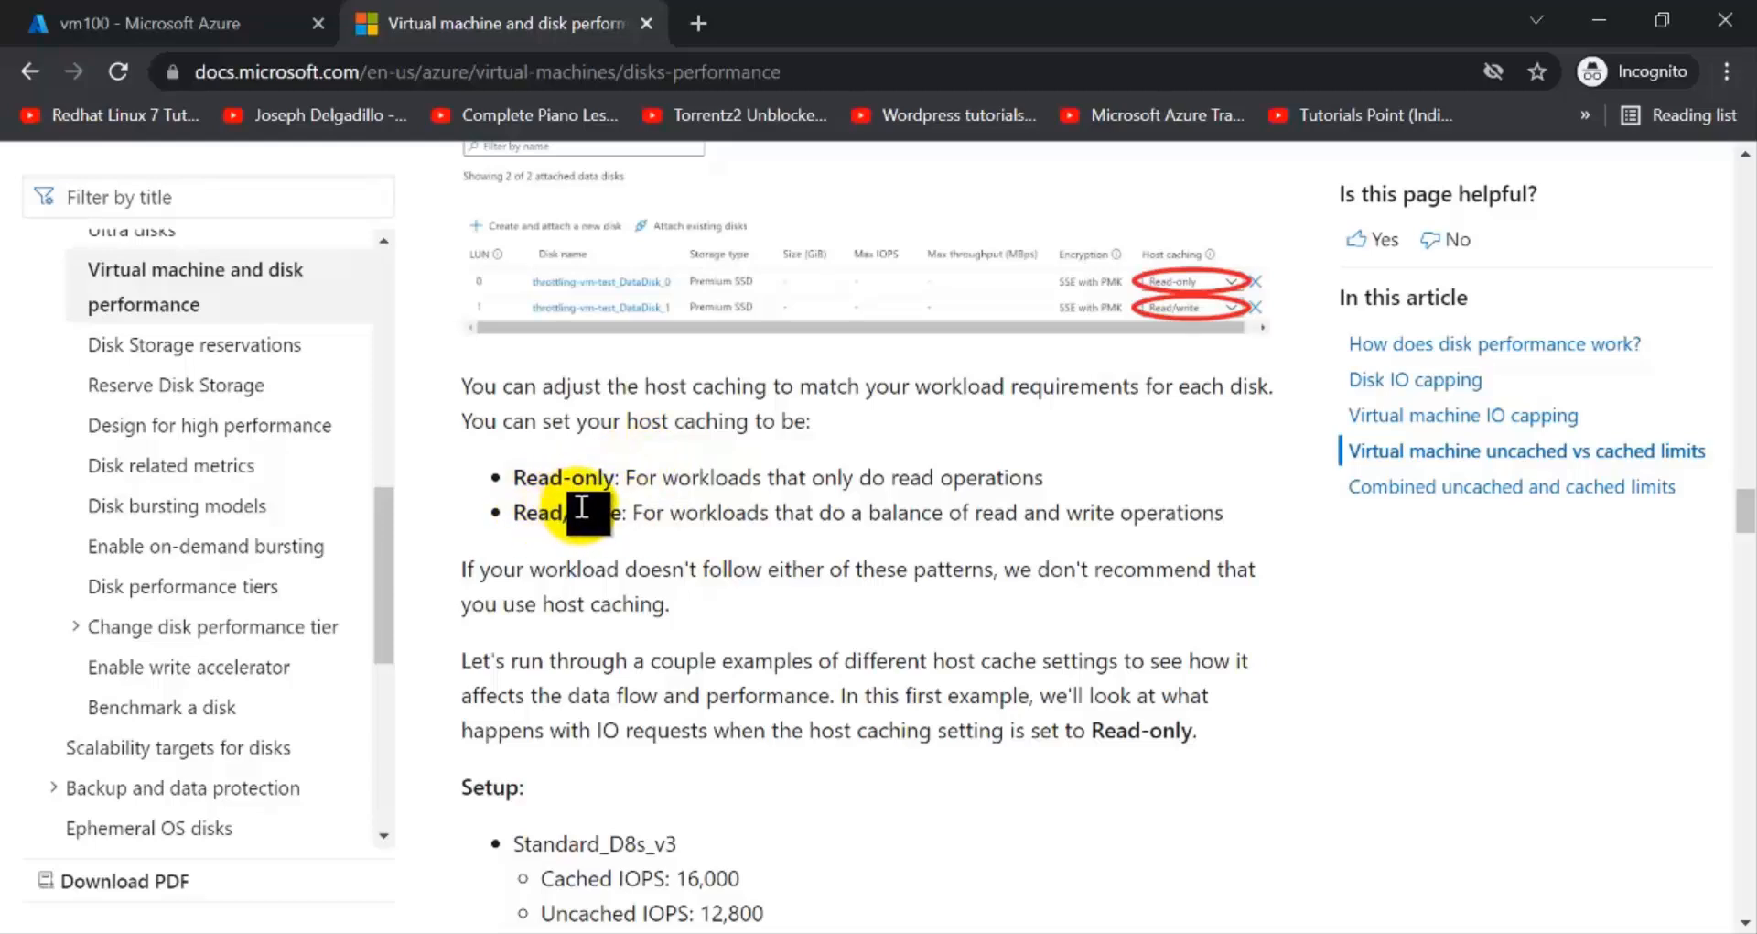
{"action": "left_click", "coordinate": [208, 13]}
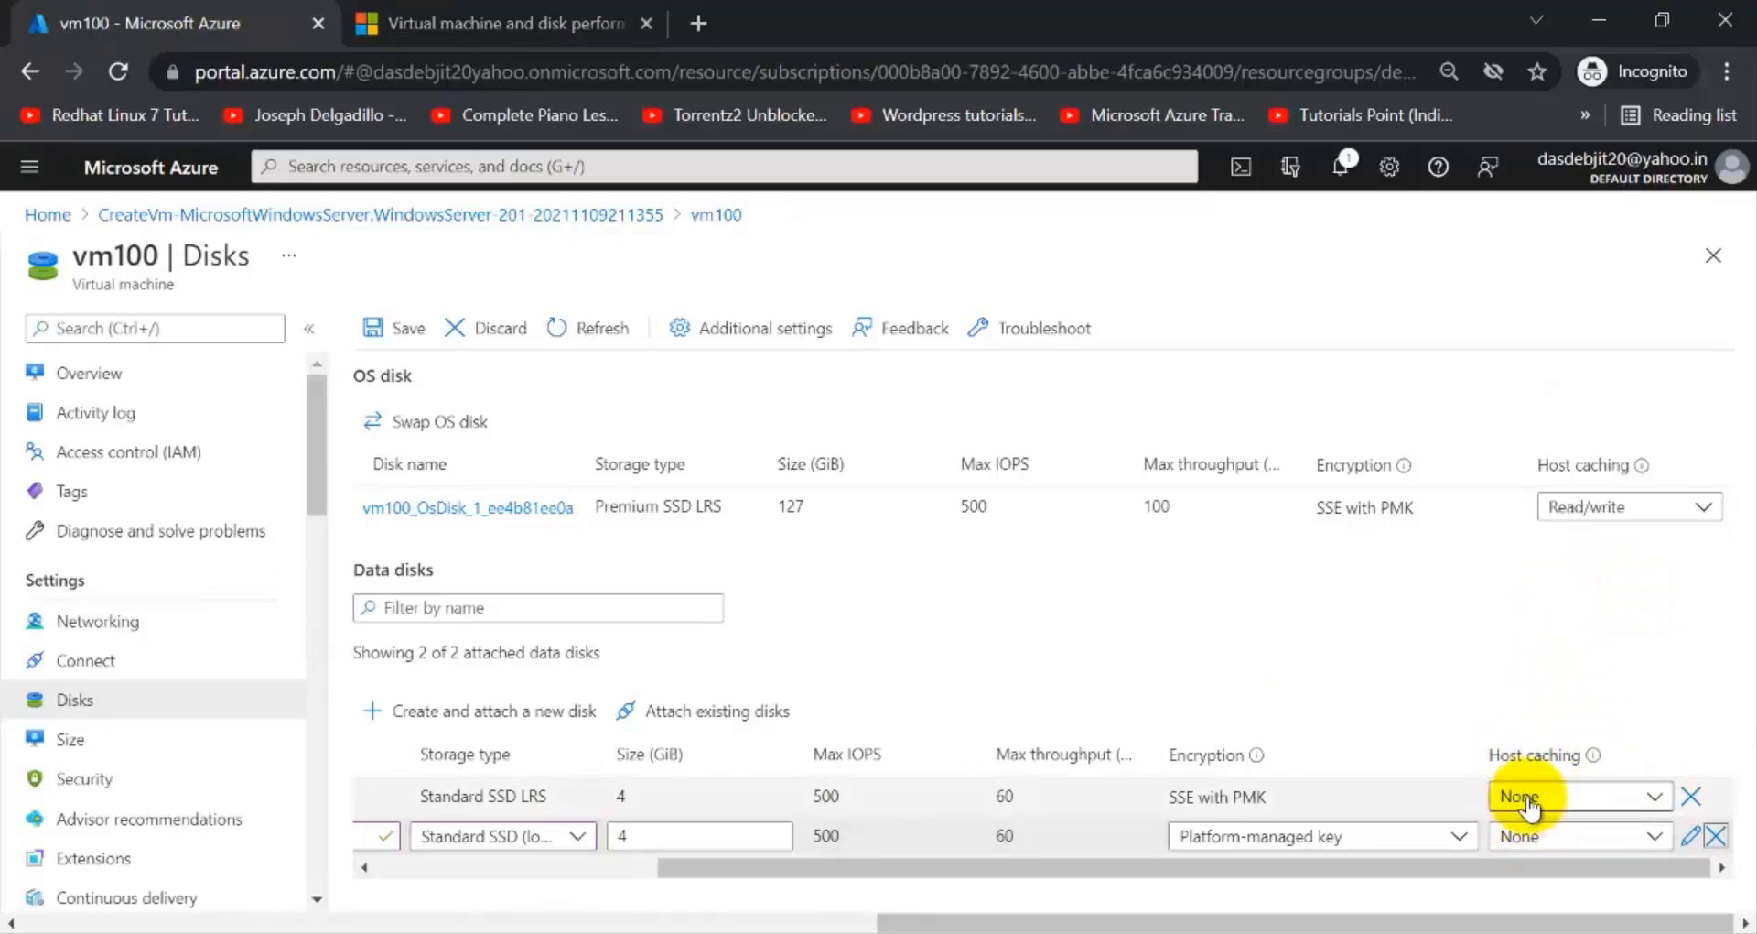
{"action": "left_click", "coordinate": [1654, 798]}
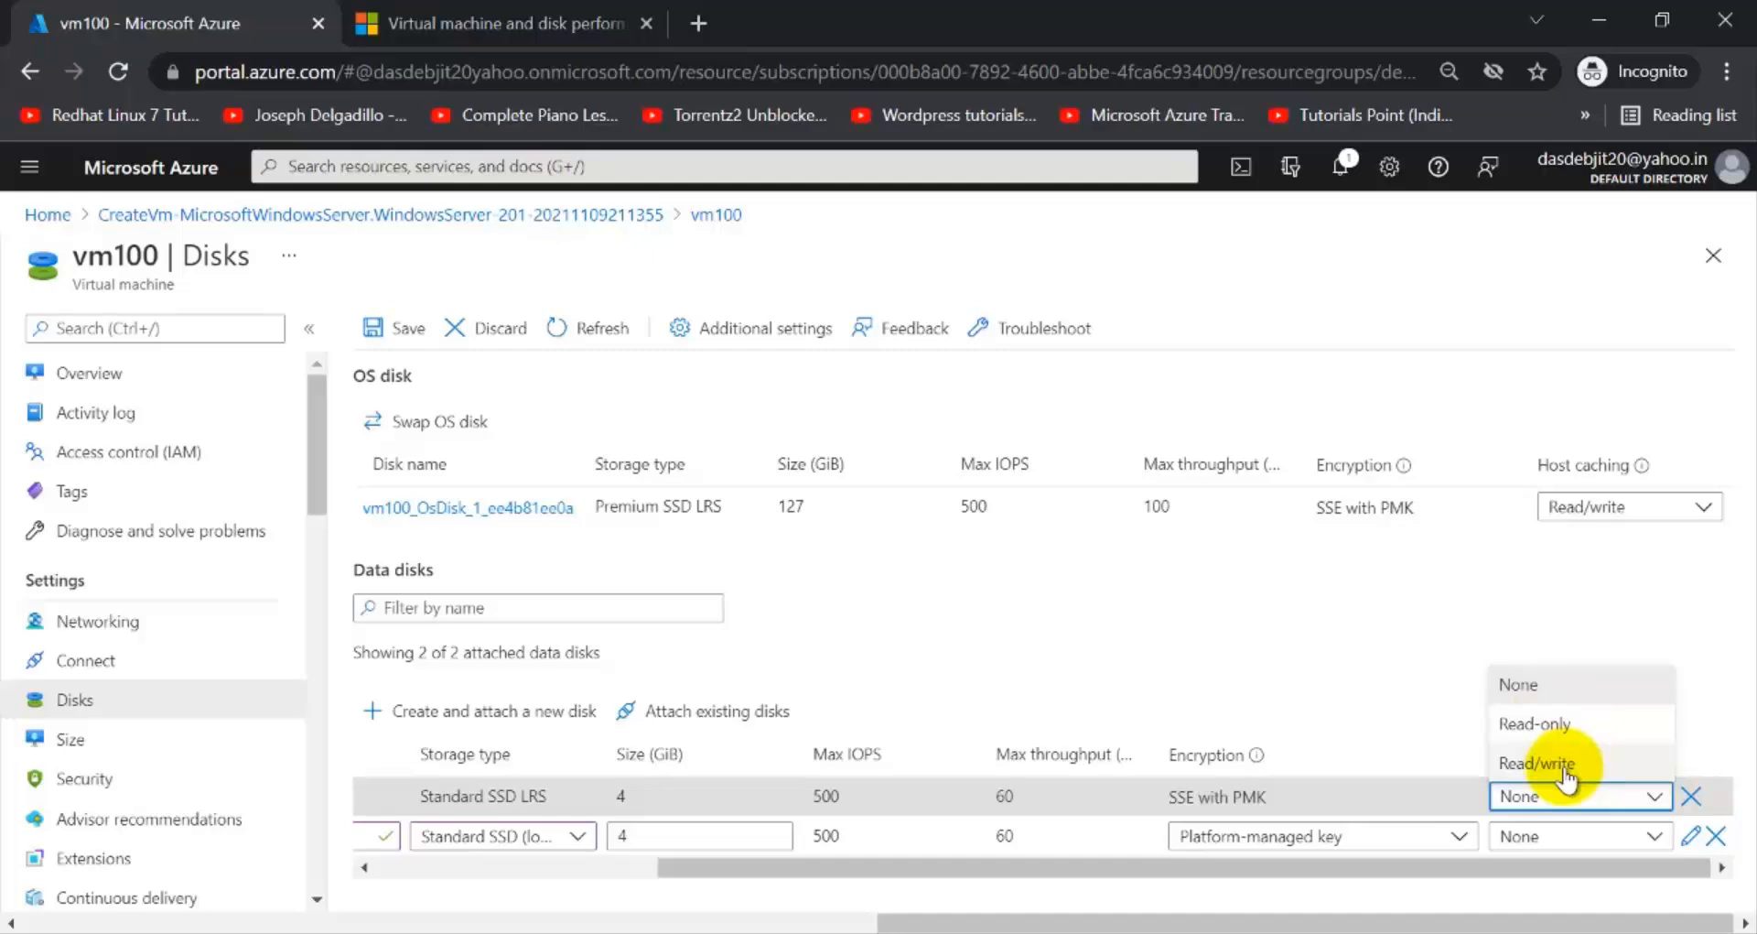
{"action": "left_click", "coordinate": [1424, 648]}
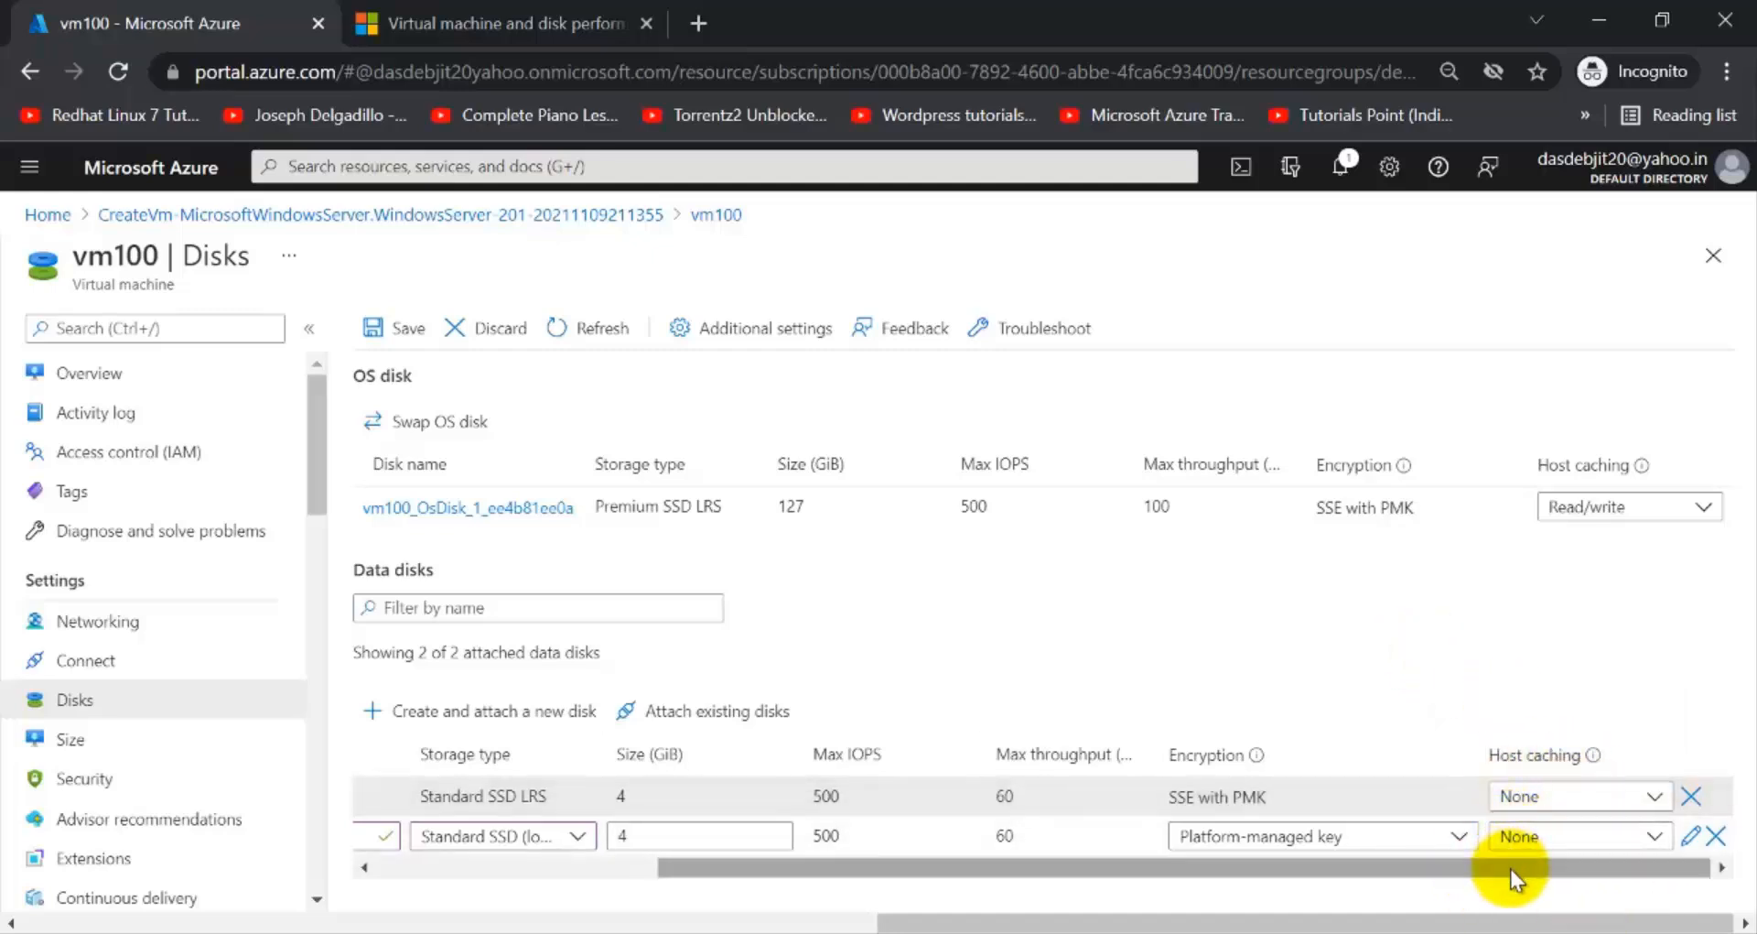
{"action": "mouse_move", "coordinate": [1510, 871]}
{"action": "left_mouse_down"}
{"action": "mouse_move", "coordinate": [1177, 884]}
{"action": "mouse_move", "coordinate": [1524, 871]}
{"action": "left_mouse_up"}
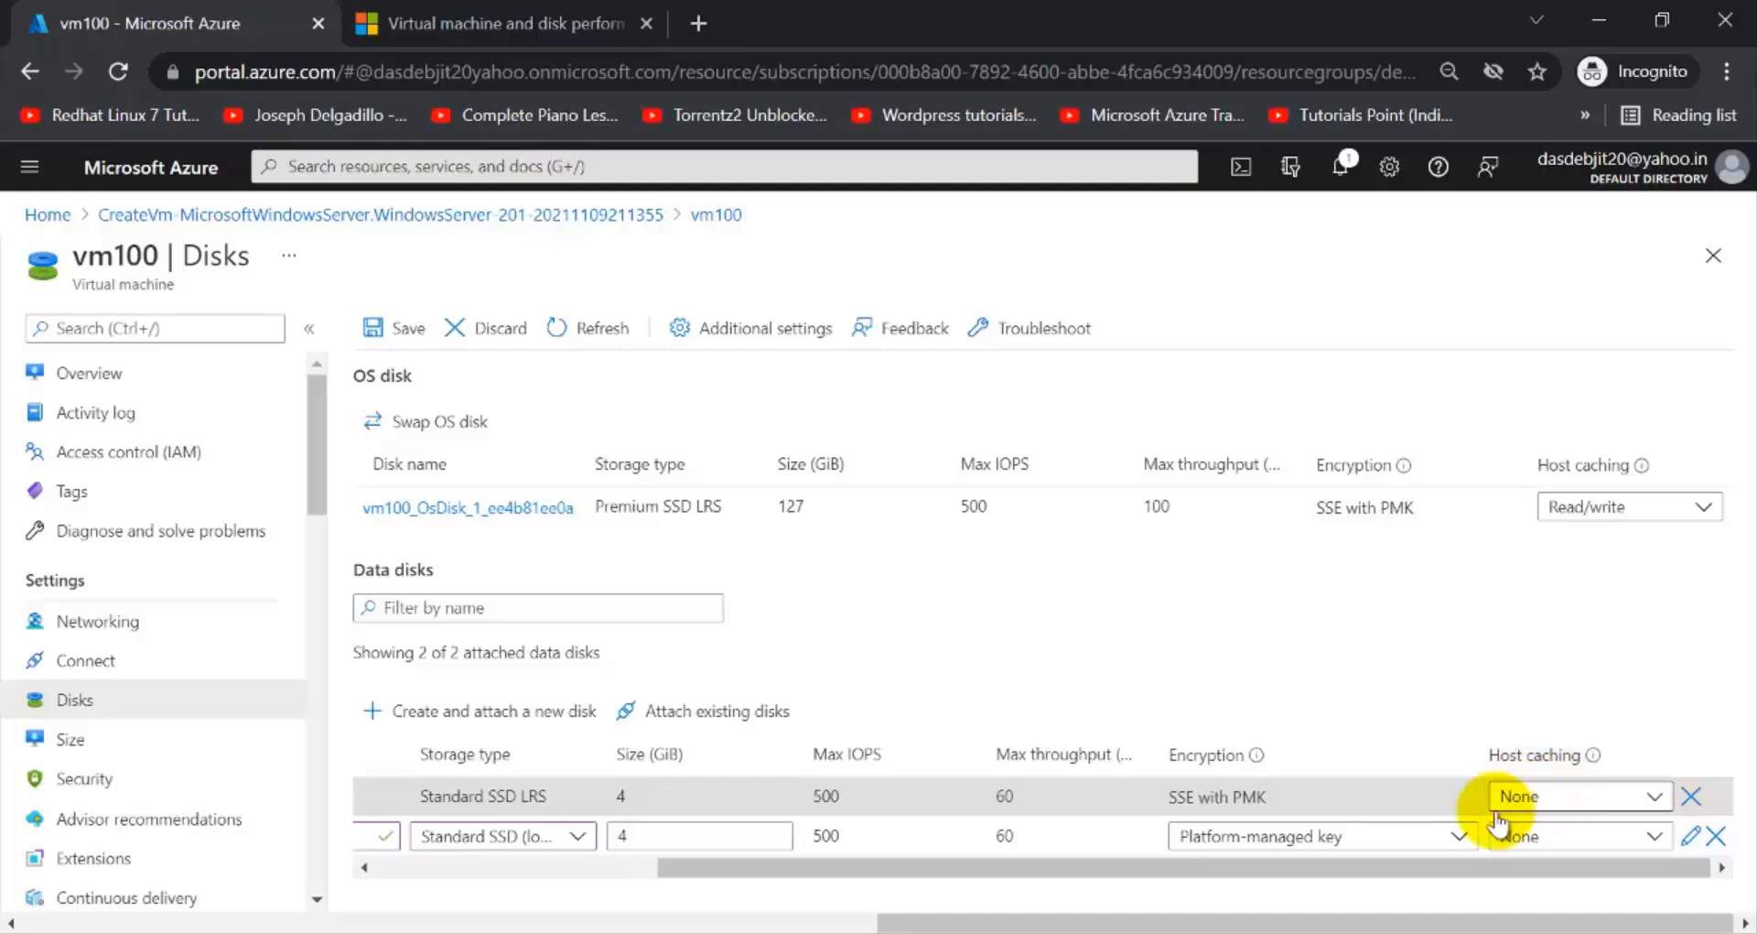
Check the data disk table and save vm100's disk configuration with the 4 GiB Standard SSD vm100_DataDisk_2 on LUN 1.
{"action": "left_click_drag", "start_coordinate": [1475, 870], "coordinate": [992, 765]}
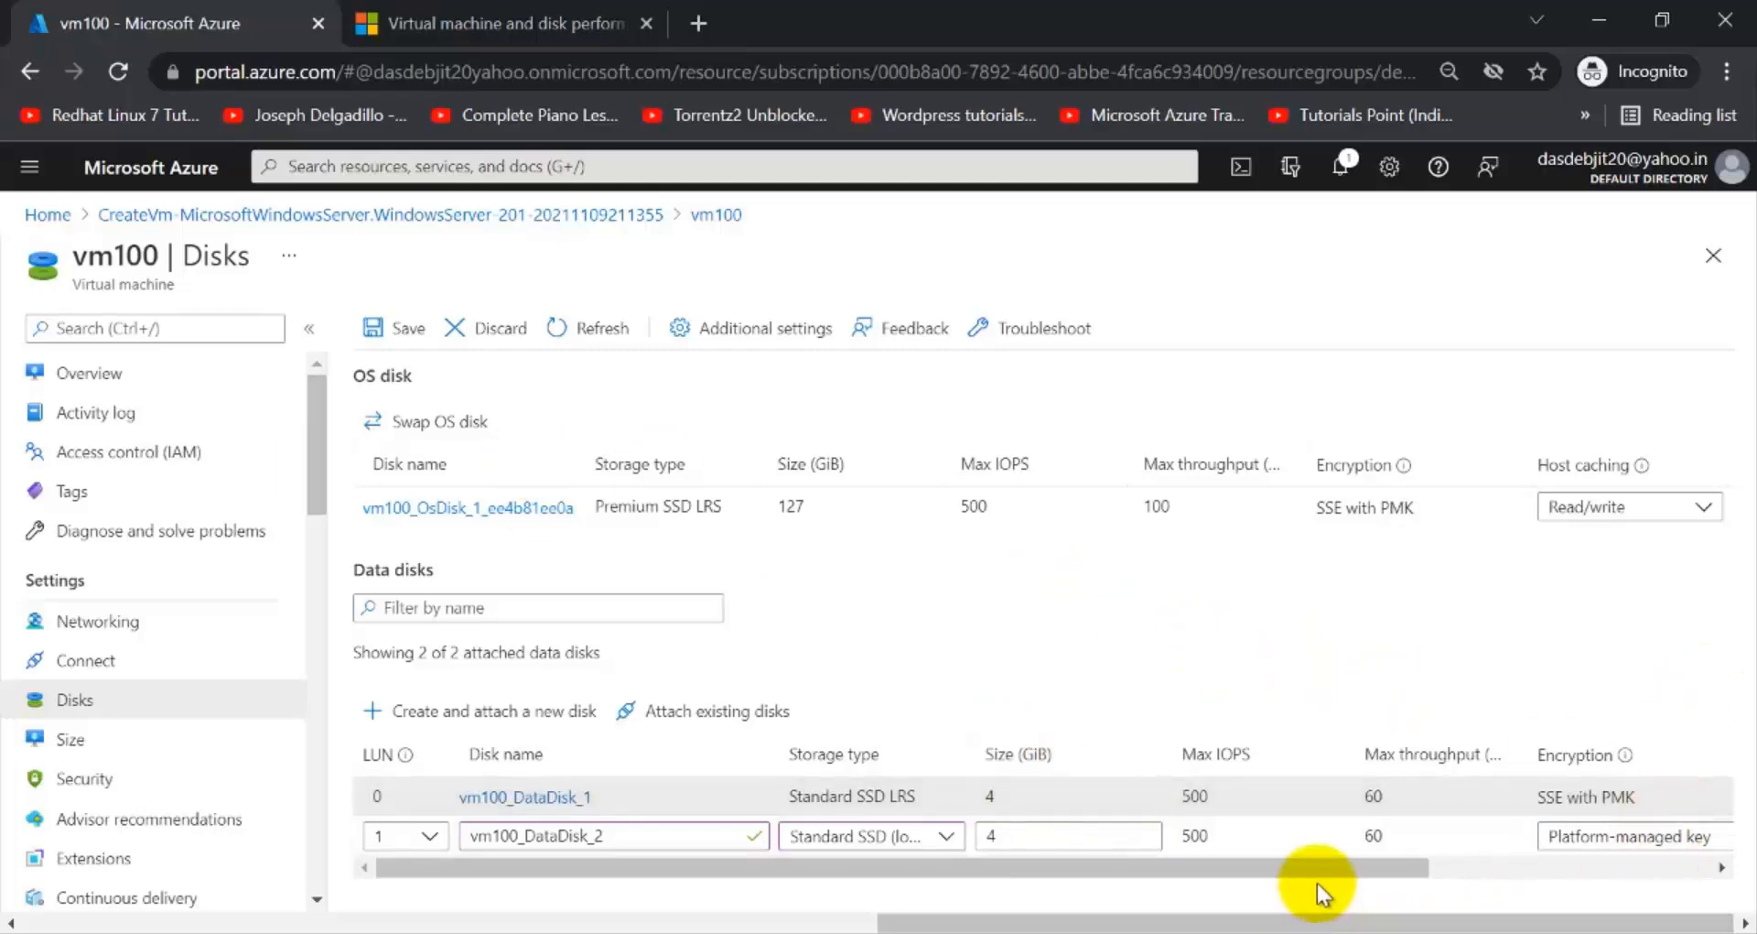
{"action": "left_click_drag", "start_coordinate": [1318, 870], "coordinate": [1565, 868]}
{"action": "left_click_drag", "start_coordinate": [1377, 874], "coordinate": [993, 886]}
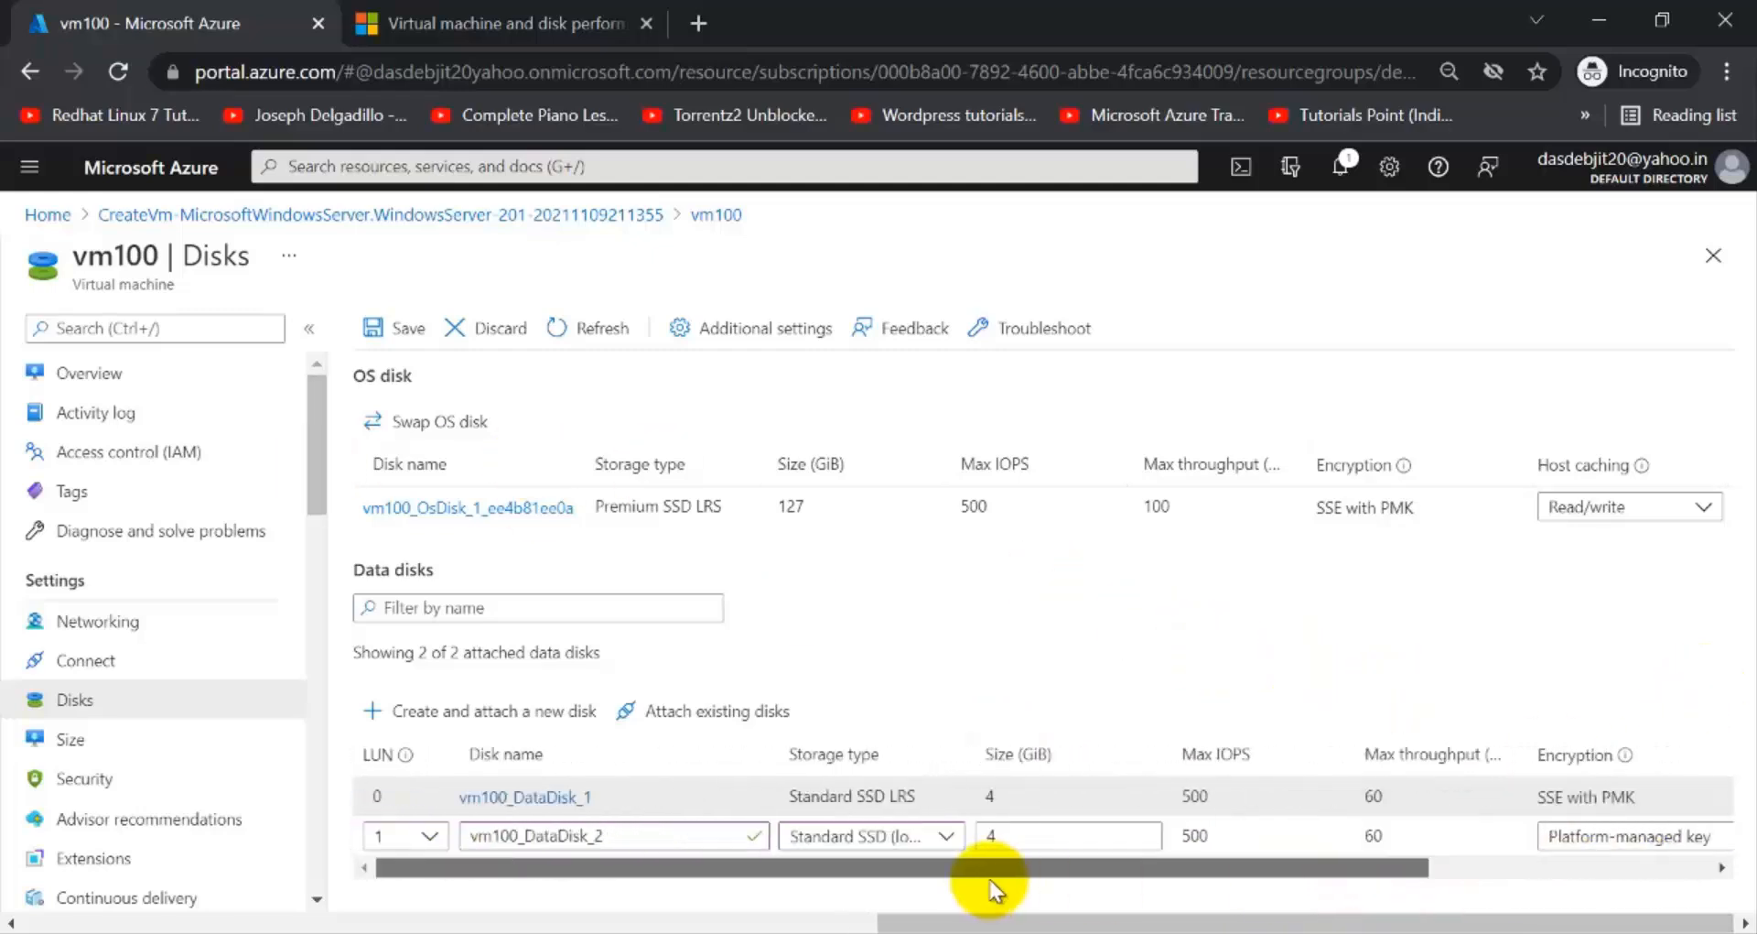
{"action": "left_click", "coordinate": [396, 330]}
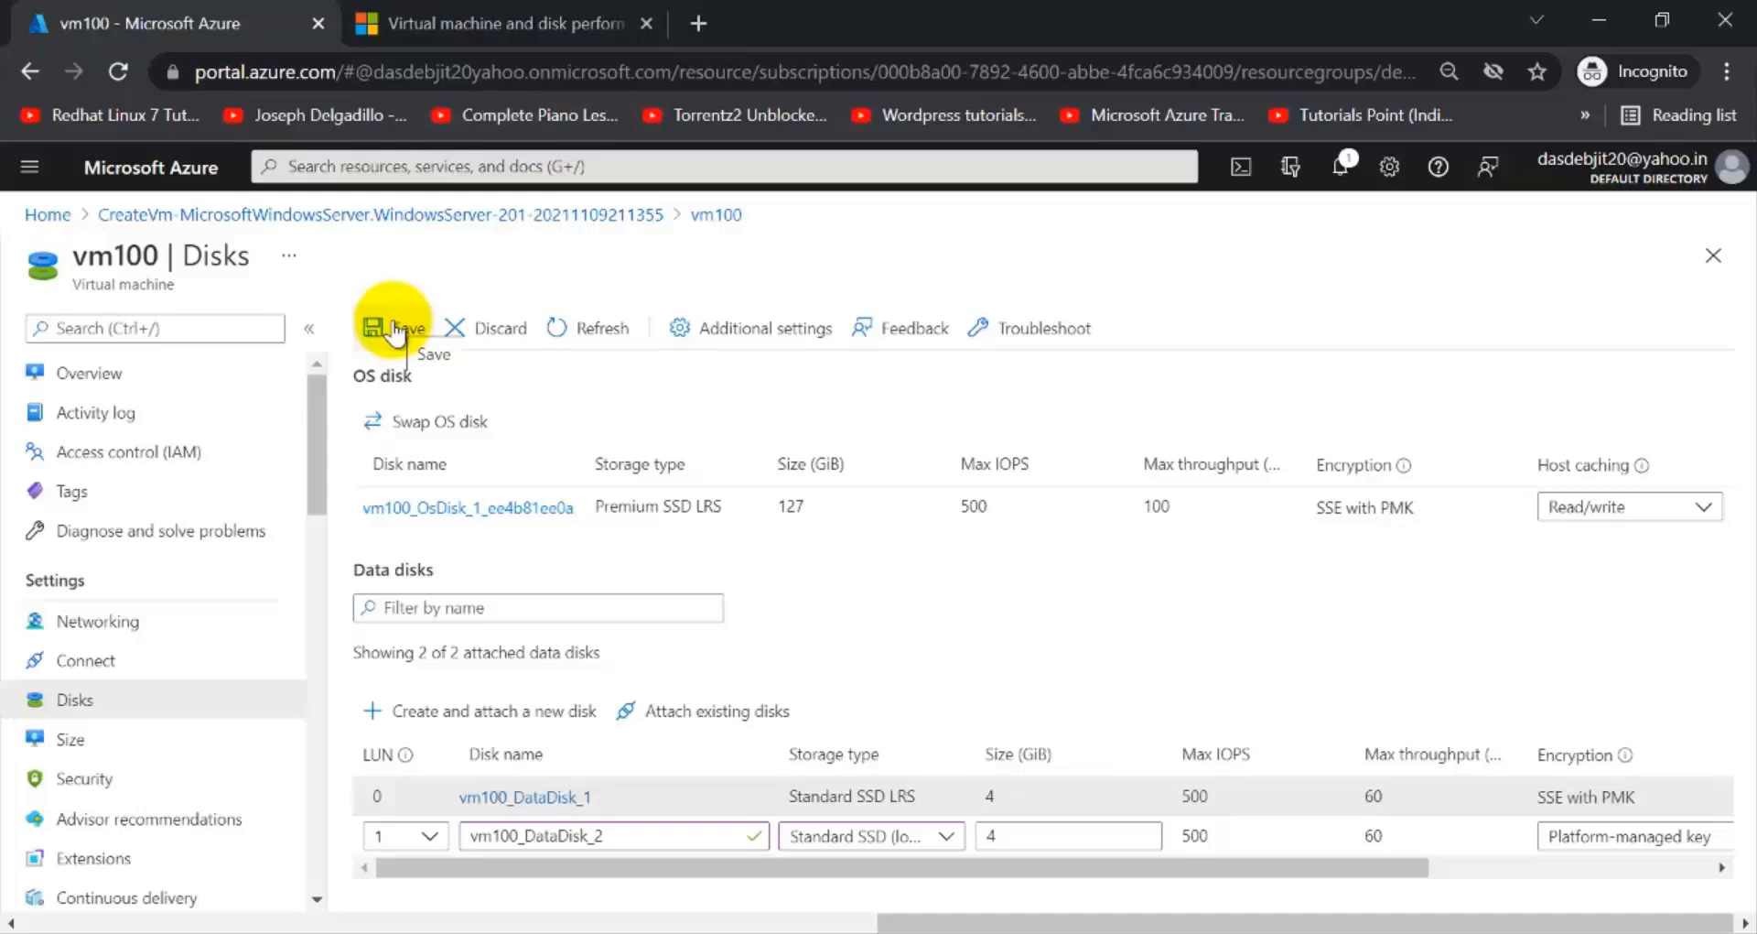
{"action": "left_click", "coordinate": [396, 329]}
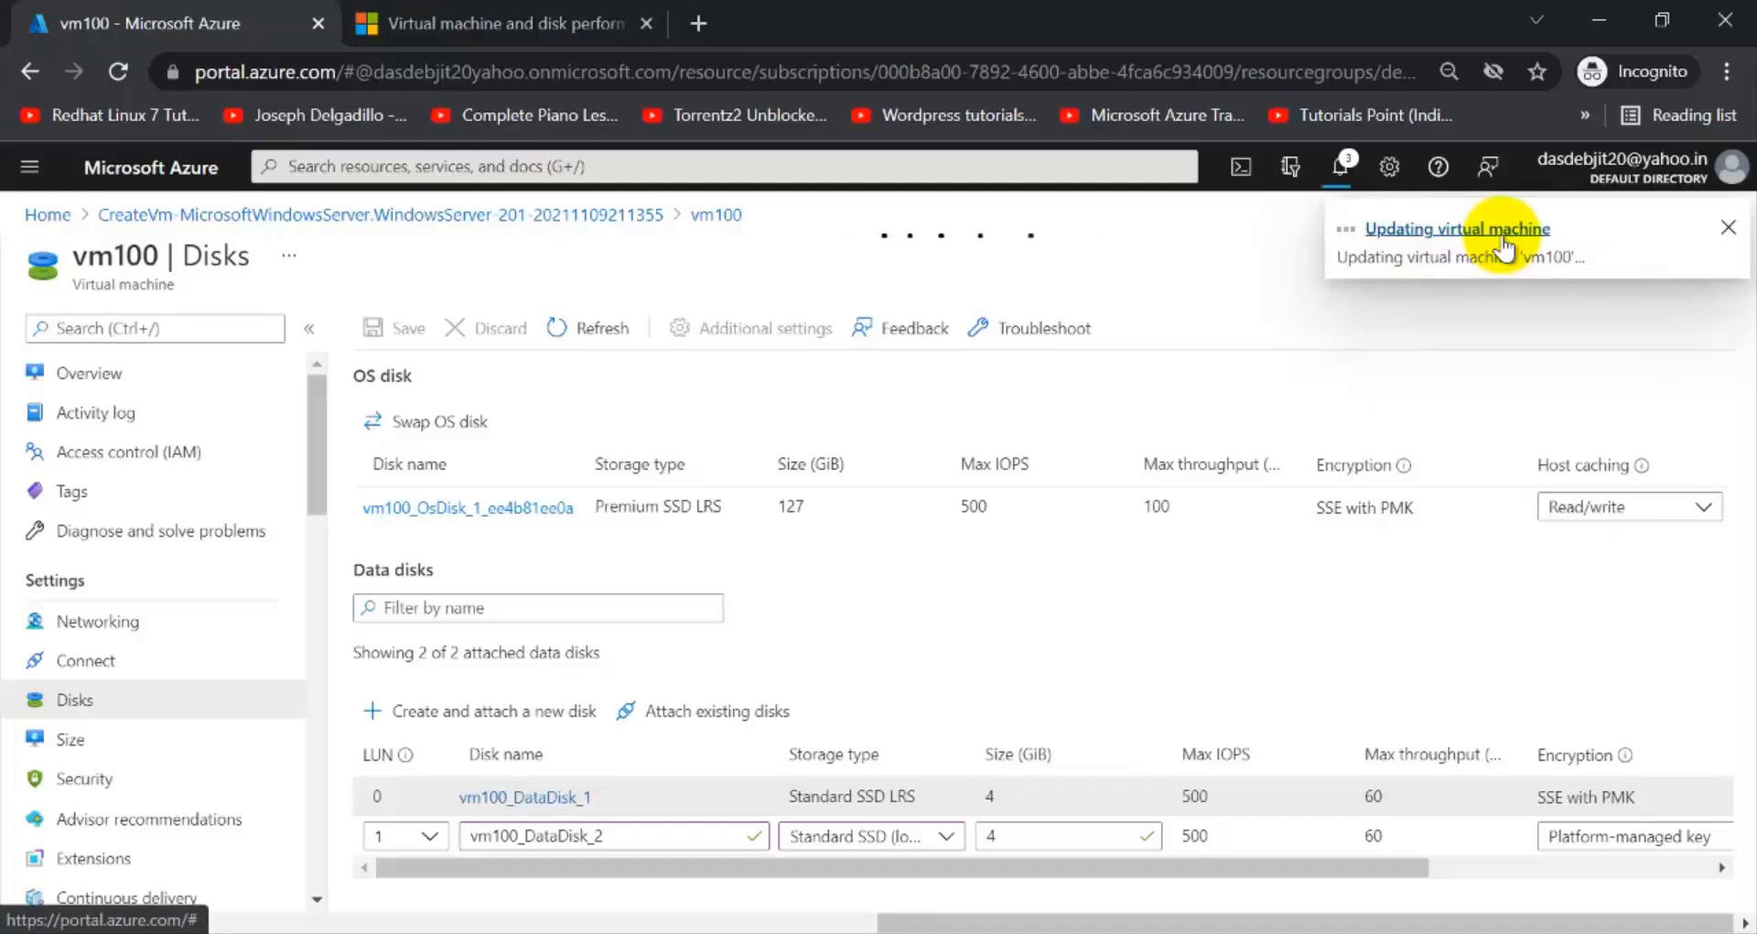
{"action": "left_click", "coordinate": [1502, 234]}
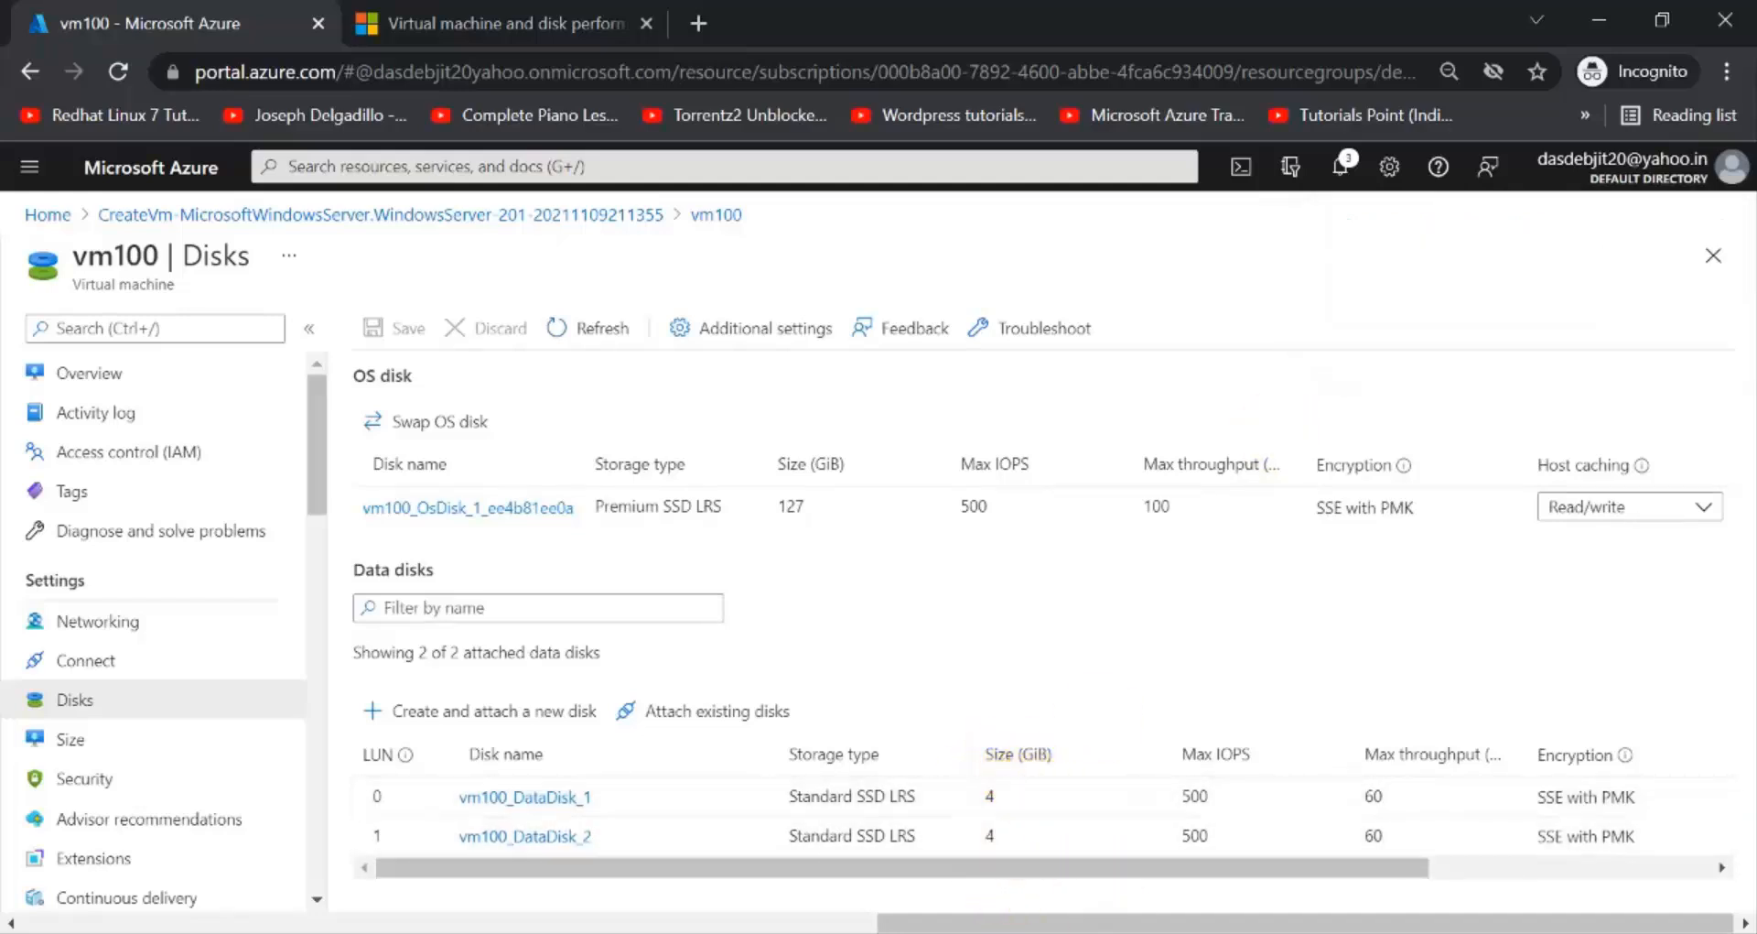
Switch to the Remote Desktop session, check the attached disks in a maximized Disk Management window, and minimize the session.
{"action": "left_click", "coordinate": [1171, 926]}
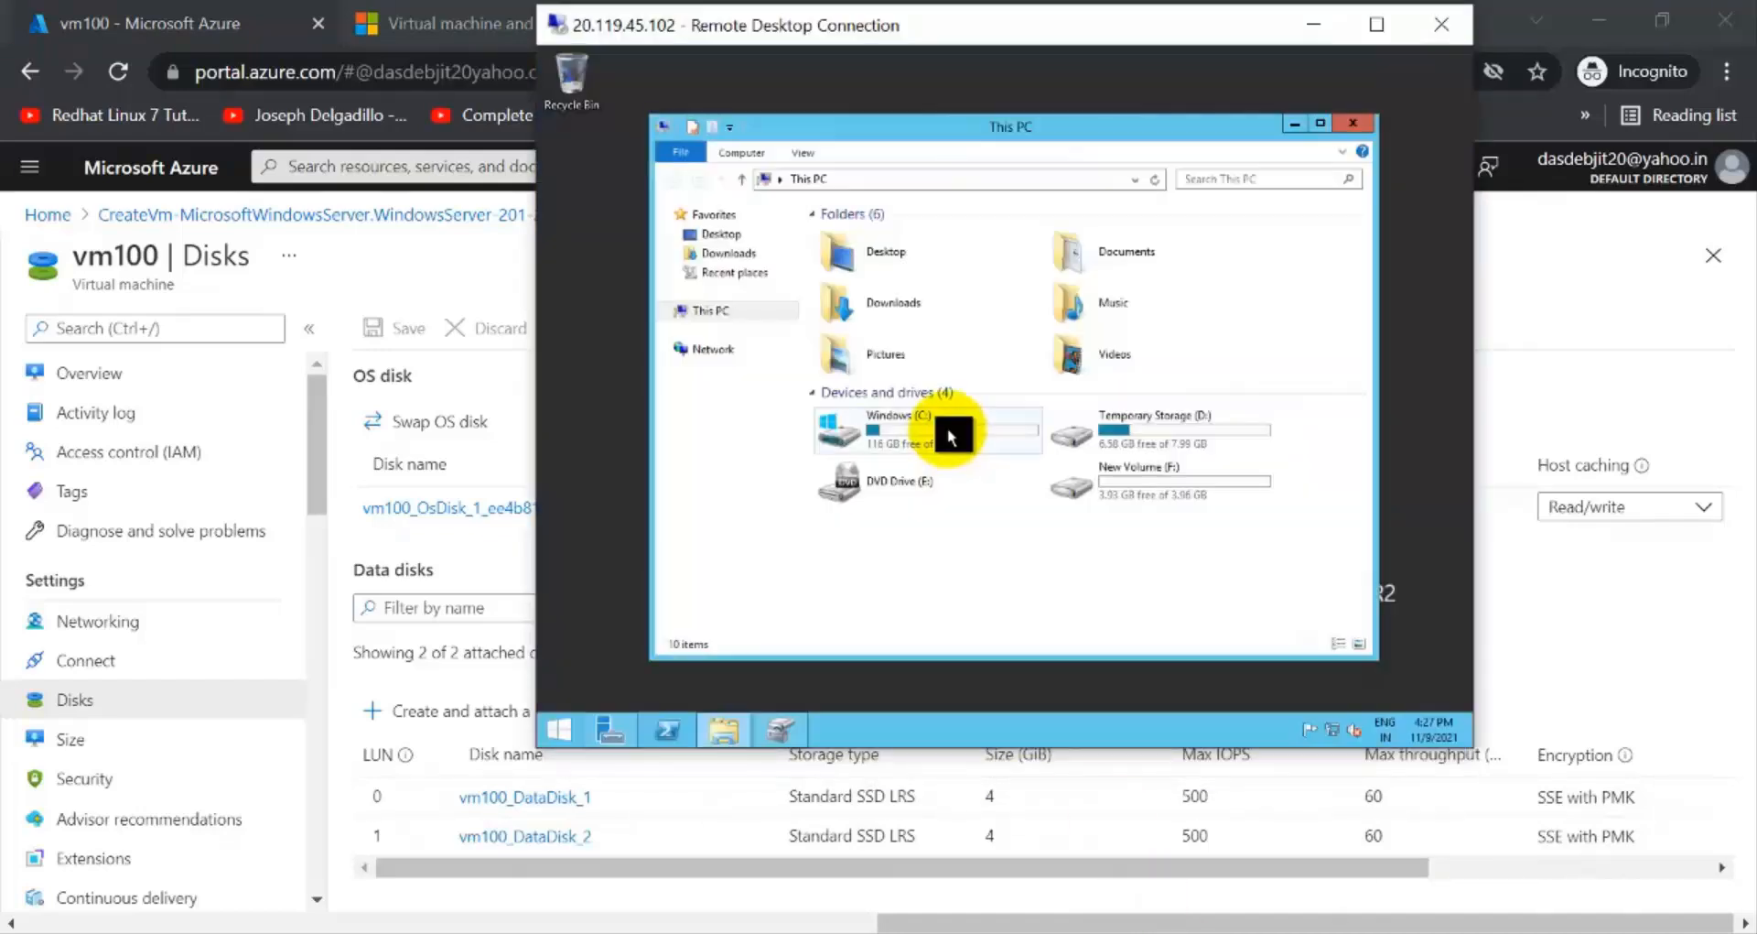
{"action": "left_click", "coordinate": [789, 738]}
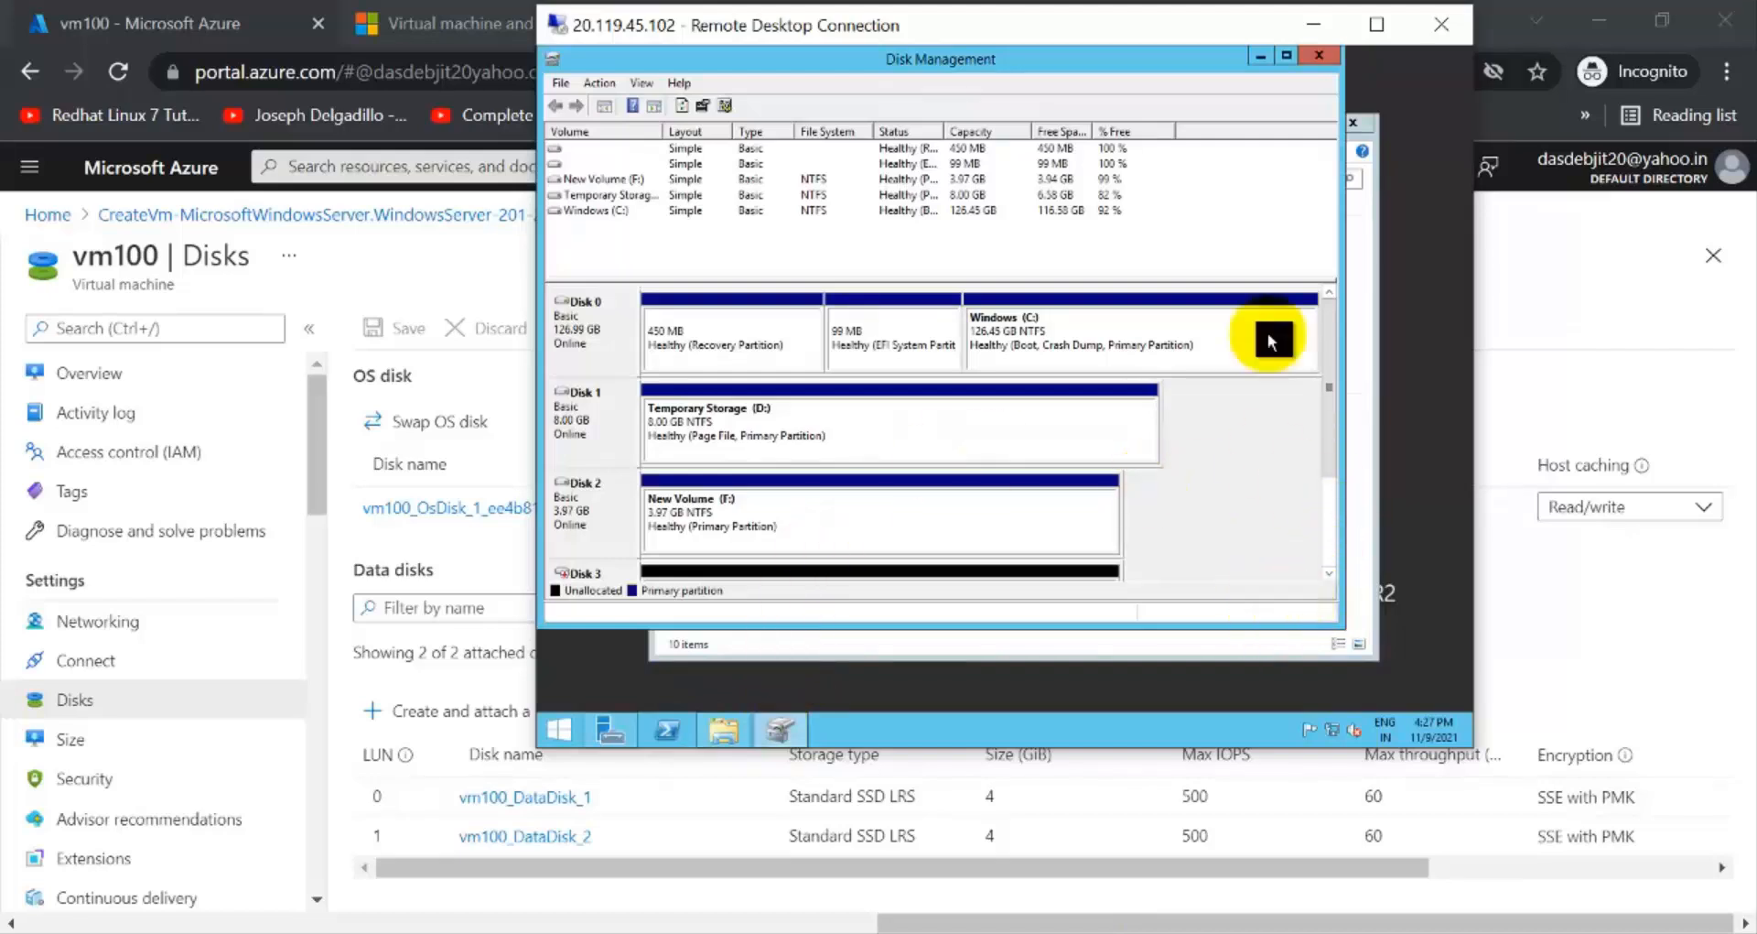
{"action": "left_click", "coordinate": [1289, 57]}
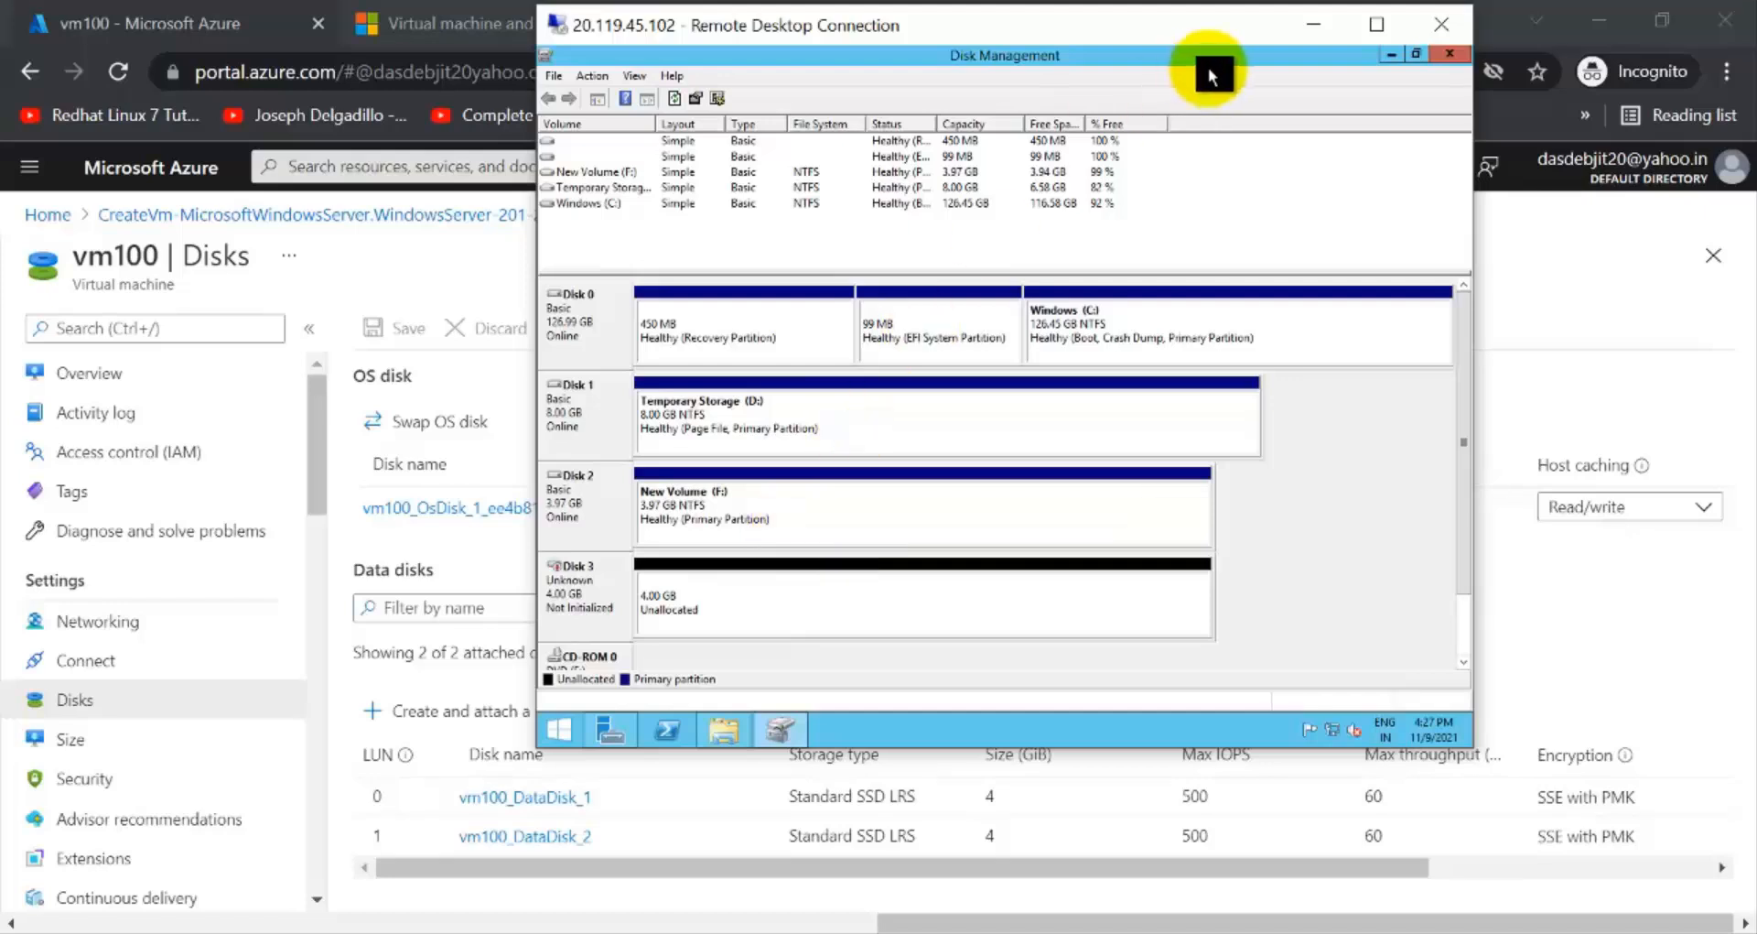
{"action": "left_click", "coordinate": [1311, 23]}
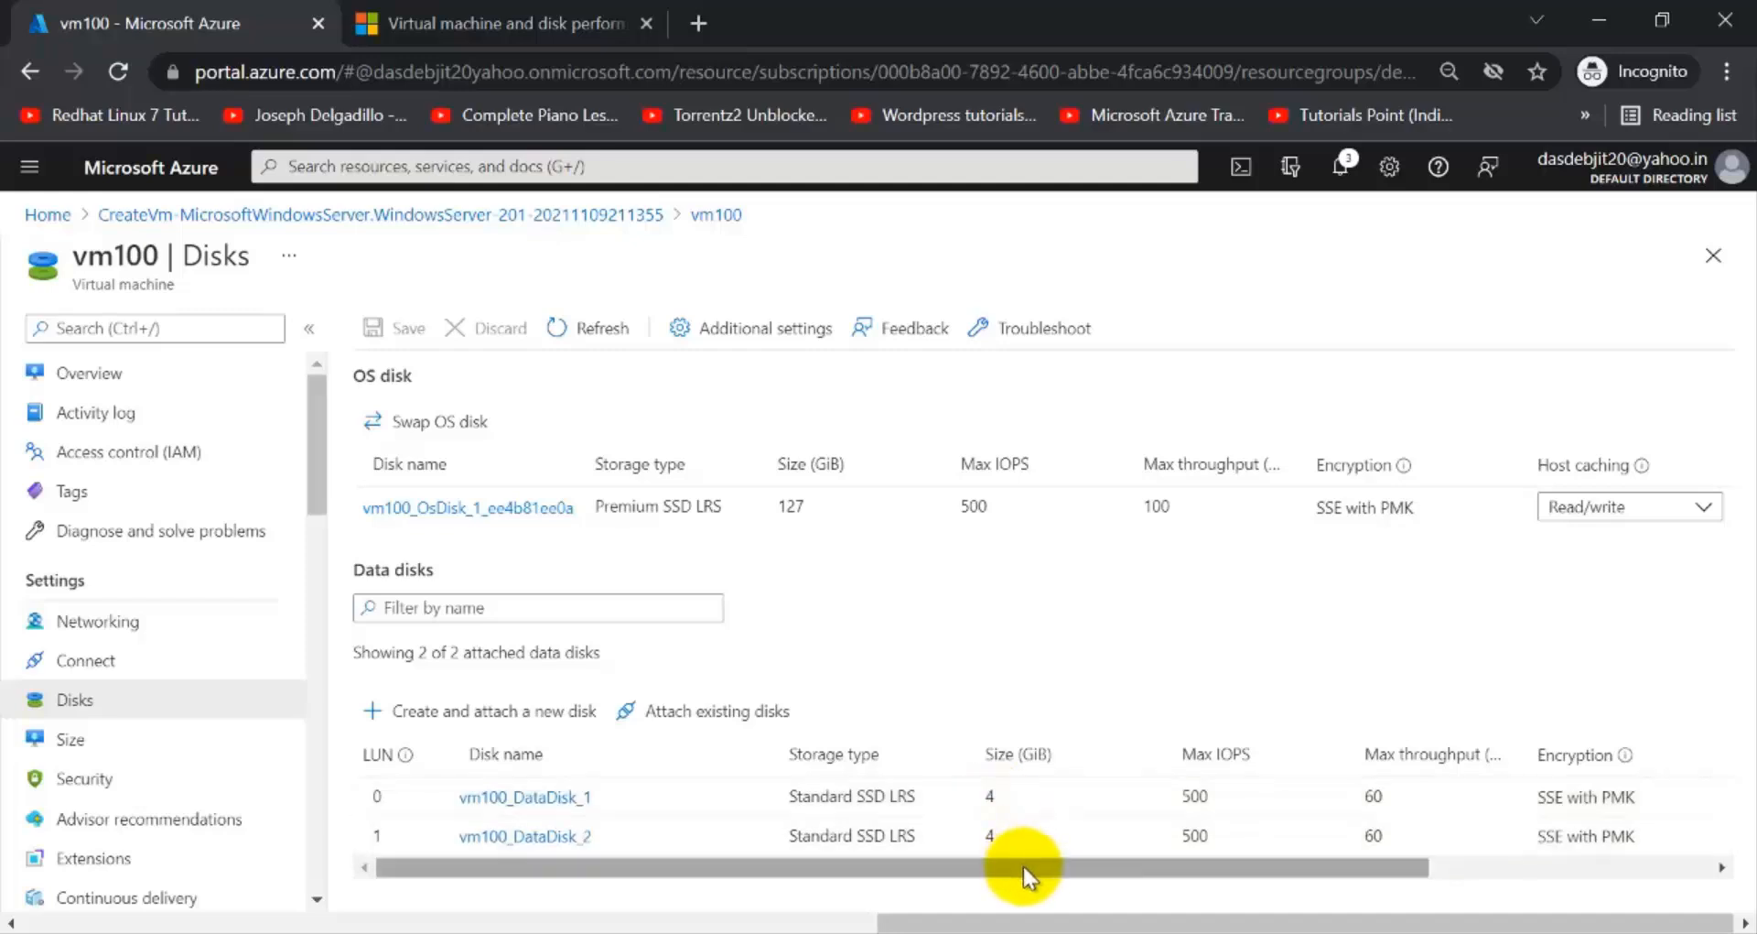
Reopen vm100's Disks page through the virtual machines list, collapse the machine list, and examine the data disks' host caching settings.
{"action": "left_click_drag", "start_coordinate": [1023, 866], "coordinate": [884, 866]}
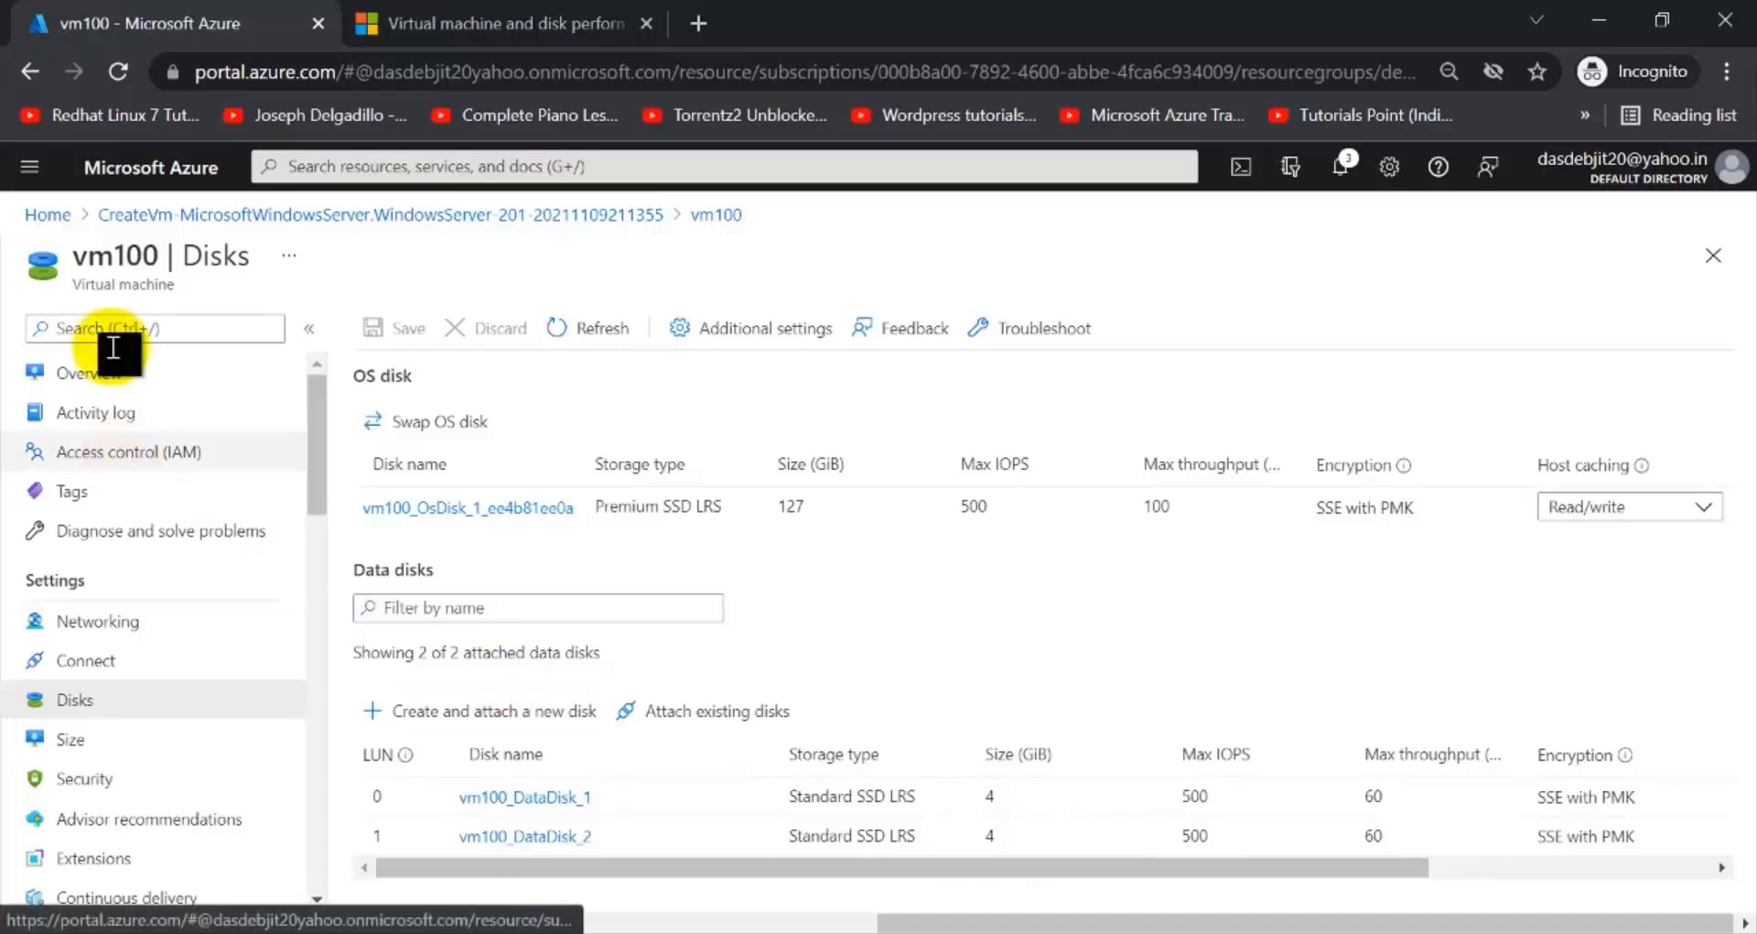
{"action": "left_click", "coordinate": [42, 218]}
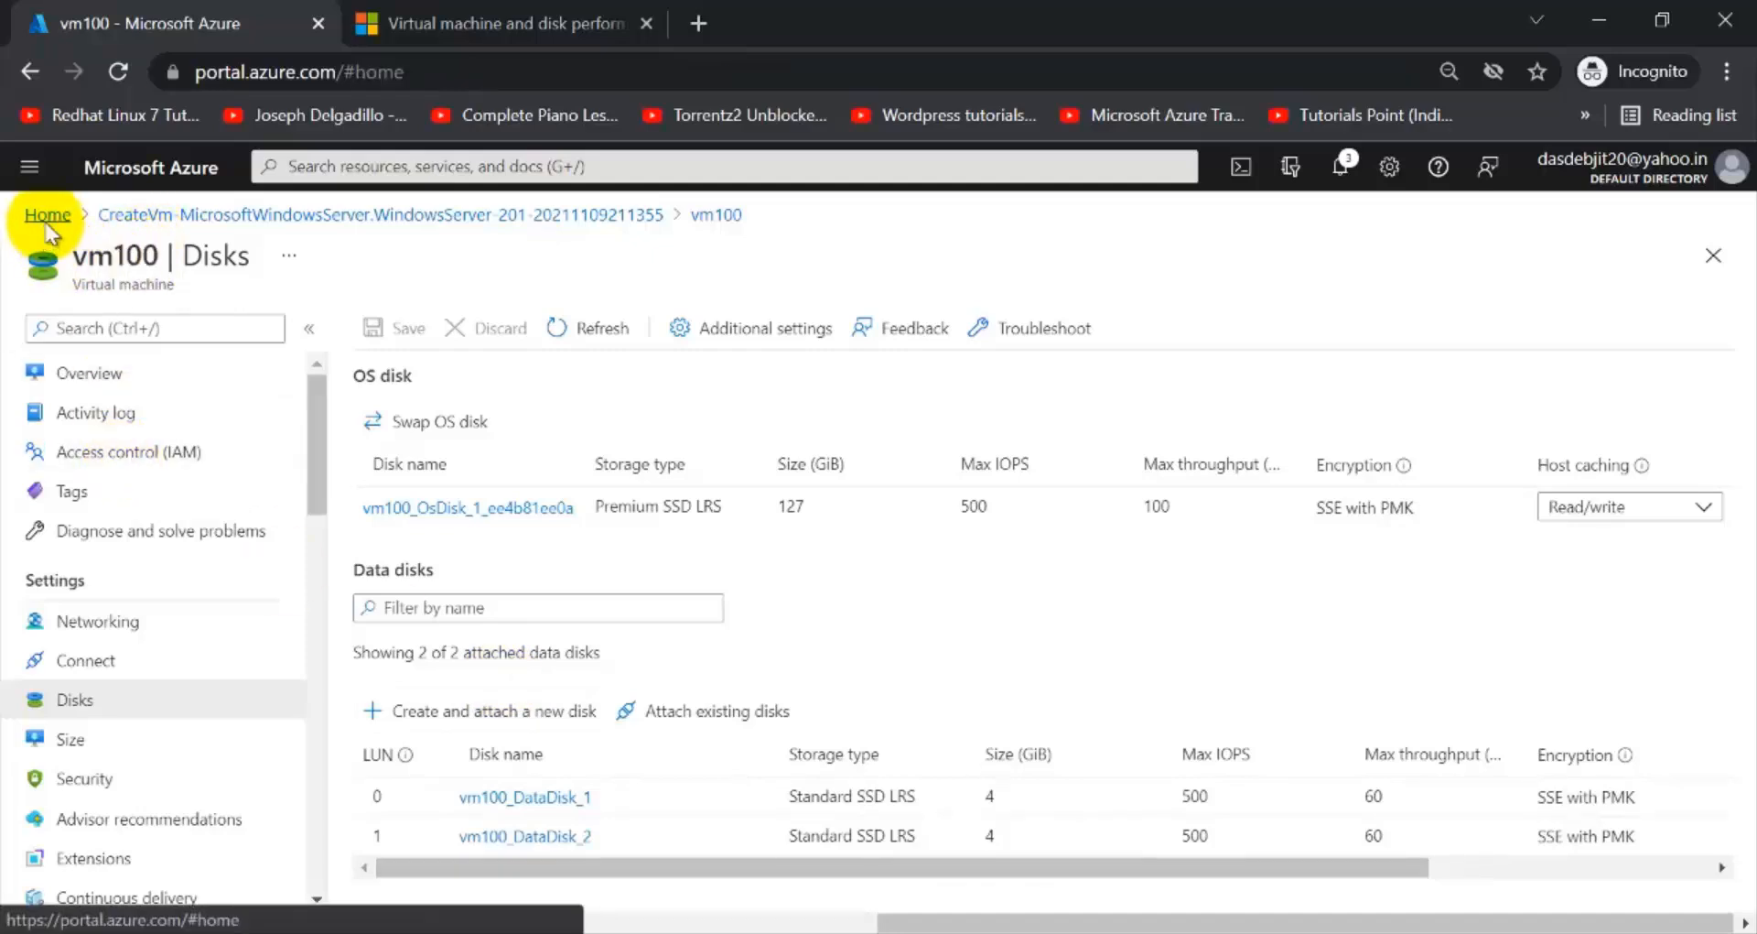
{"action": "mouse_move", "coordinate": [363, 334]}
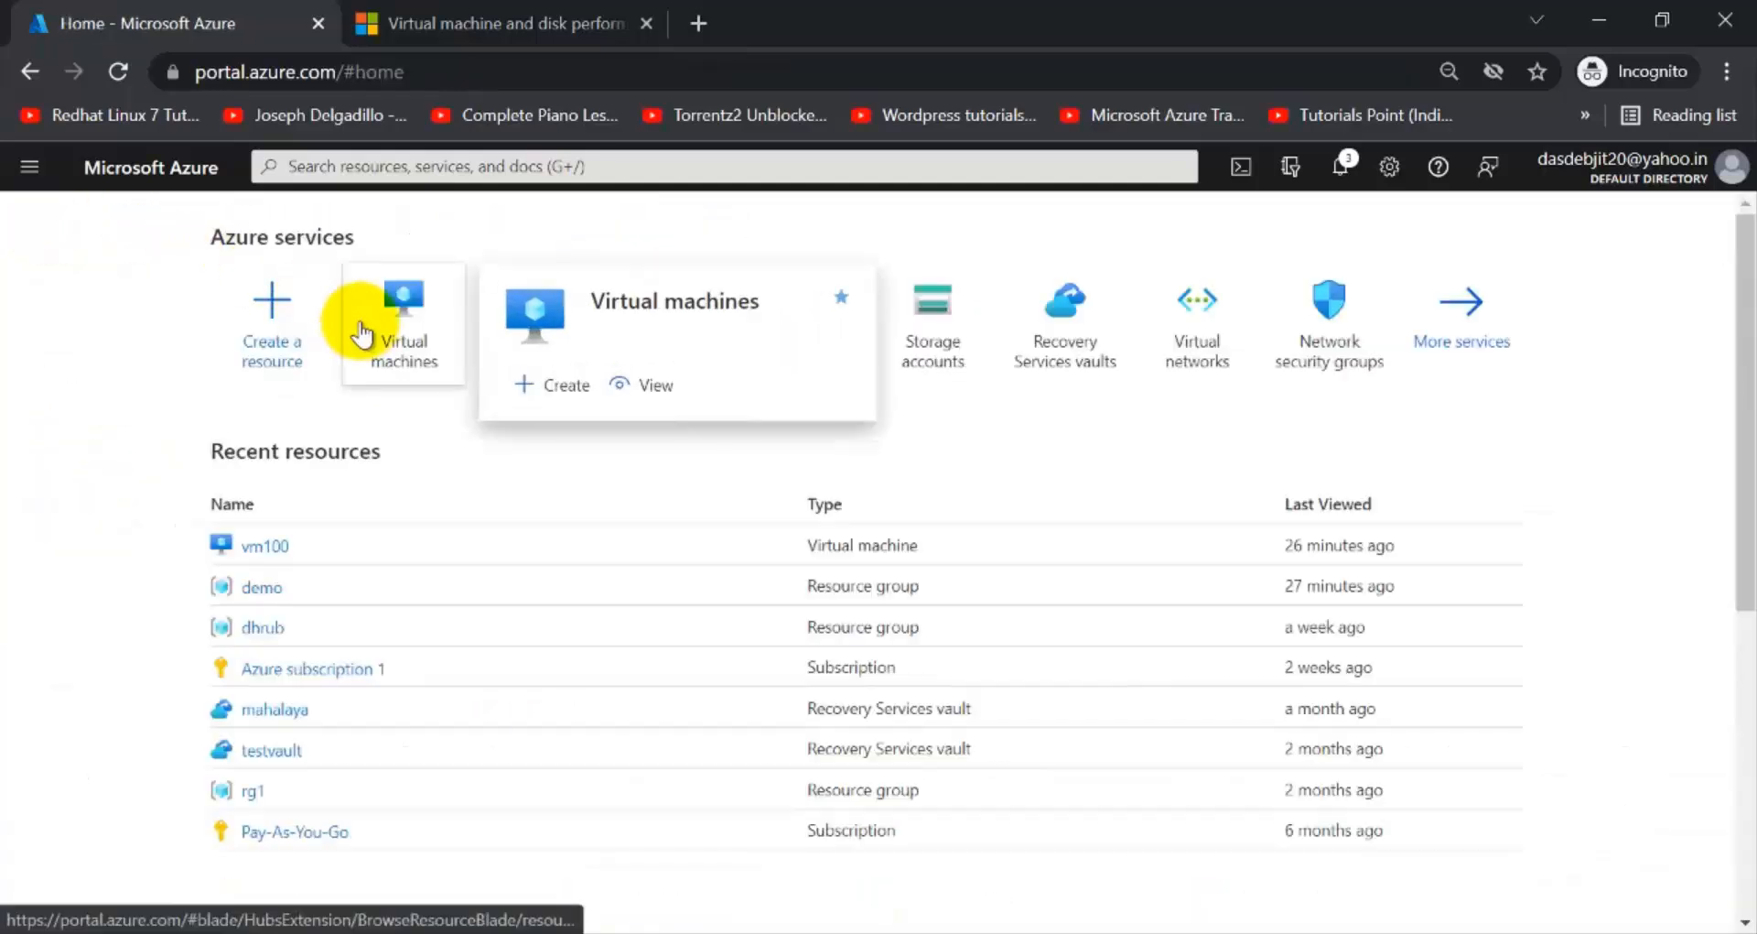
{"action": "left_click", "coordinate": [394, 350]}
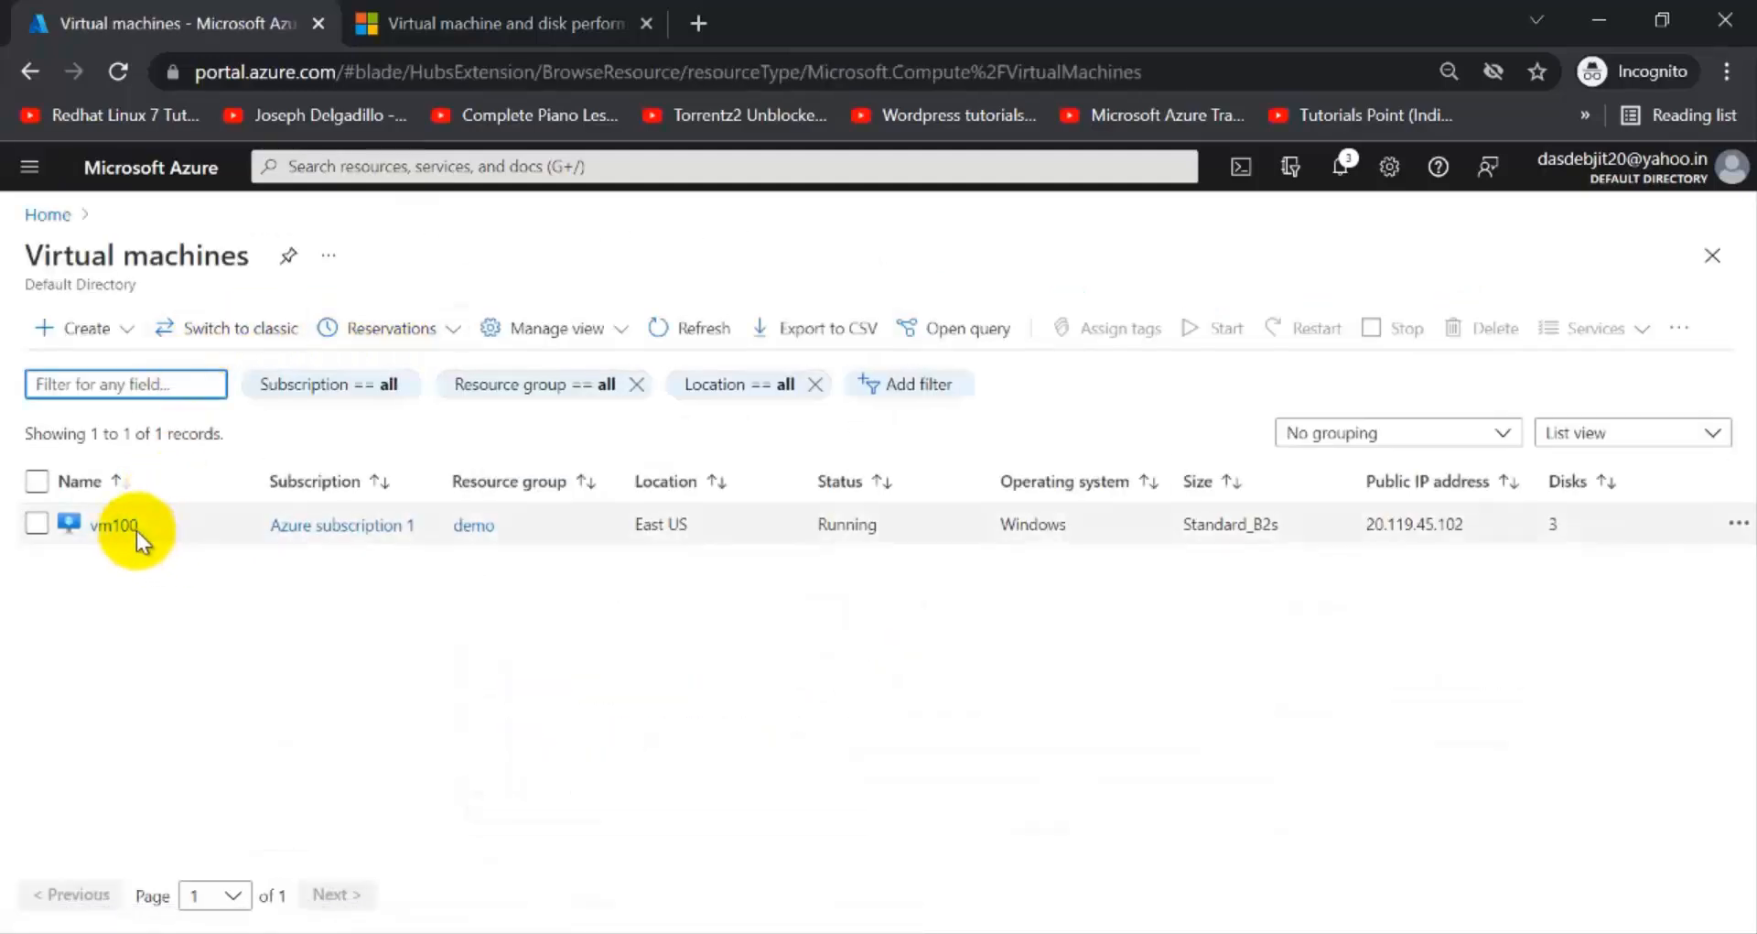
{"action": "left_click", "coordinate": [126, 527]}
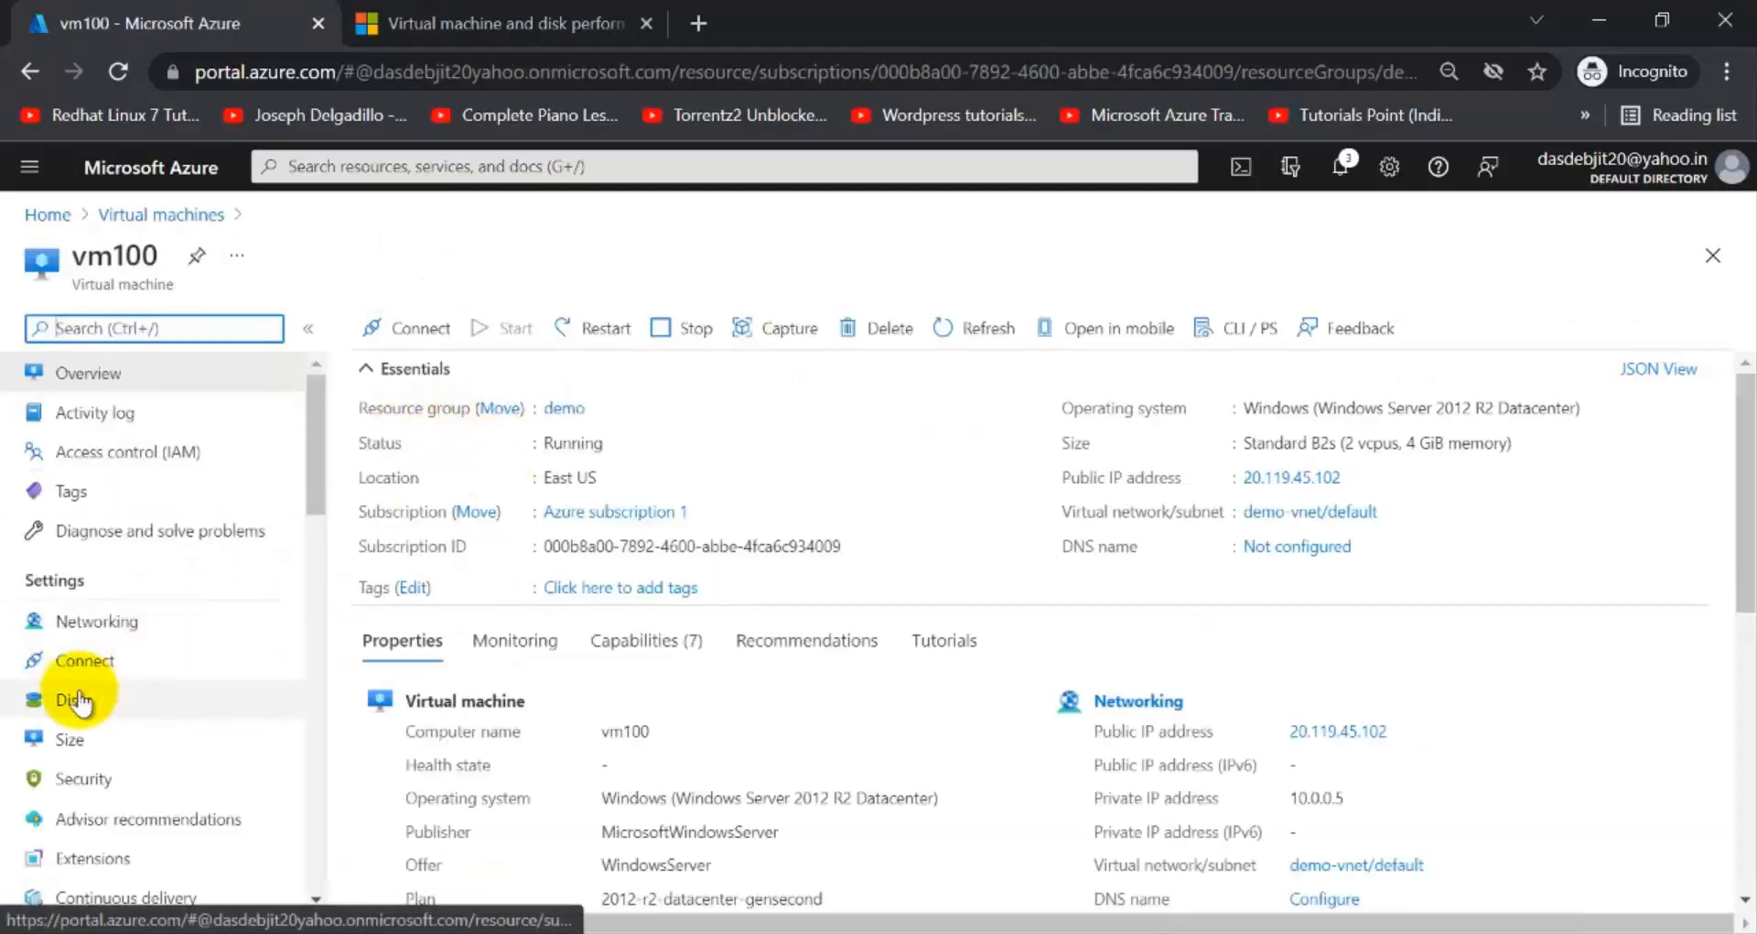
{"action": "left_click", "coordinate": [81, 693]}
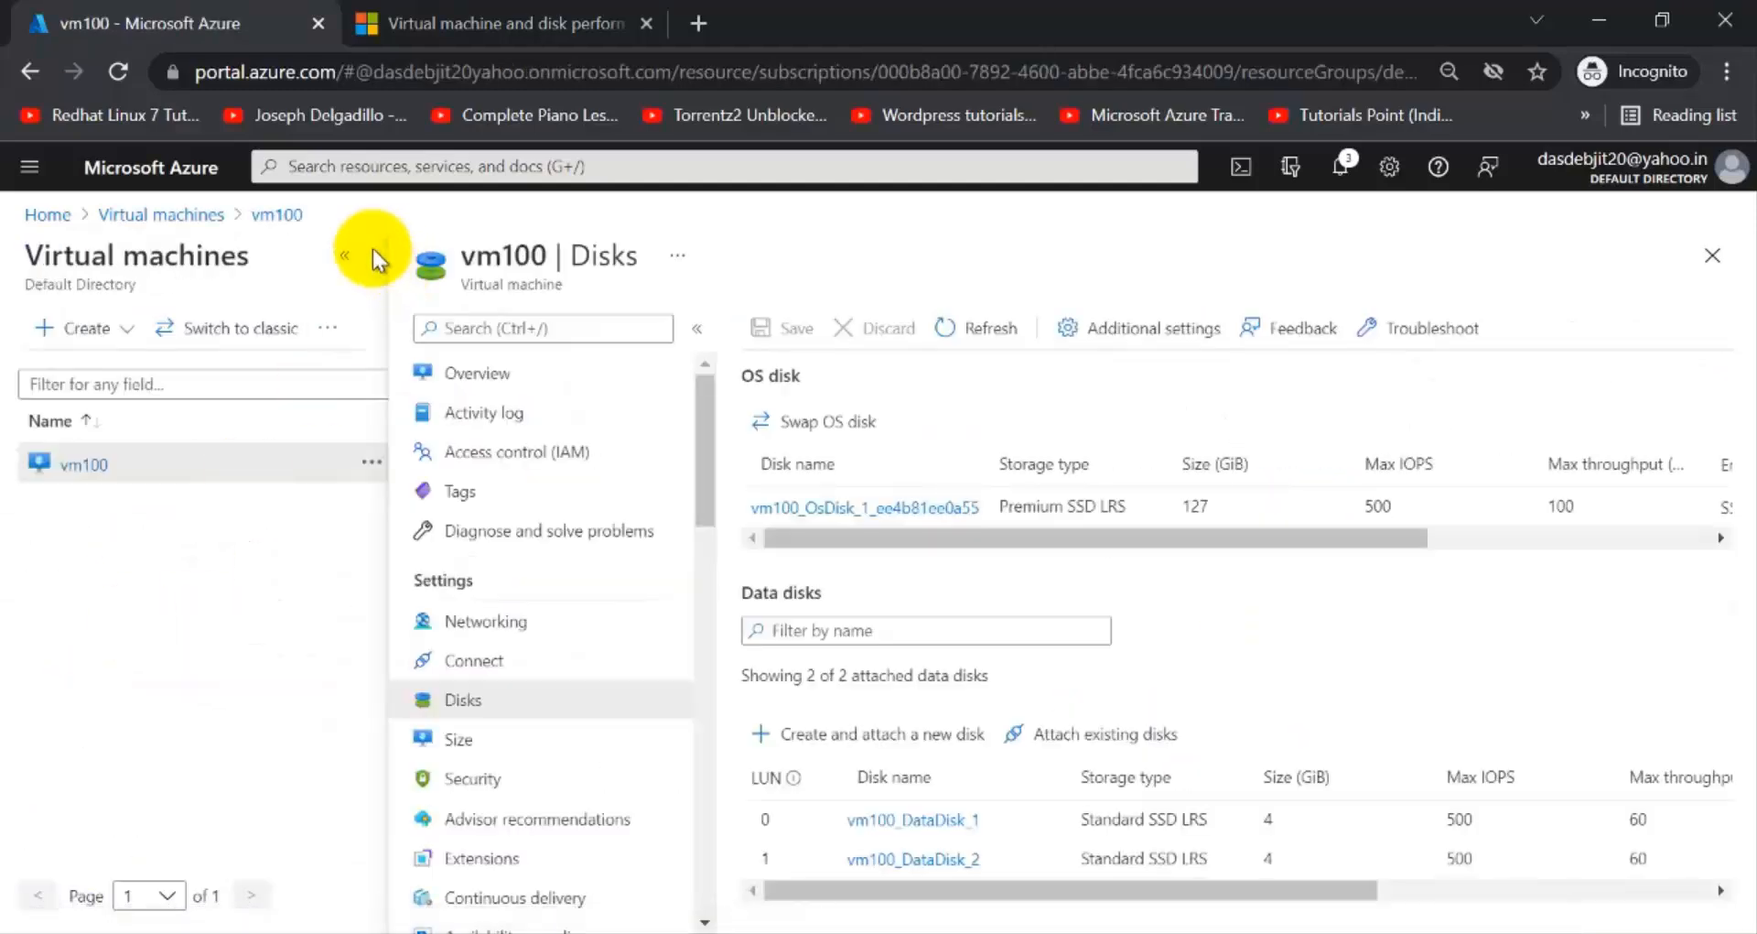
{"action": "left_click", "coordinate": [346, 266]}
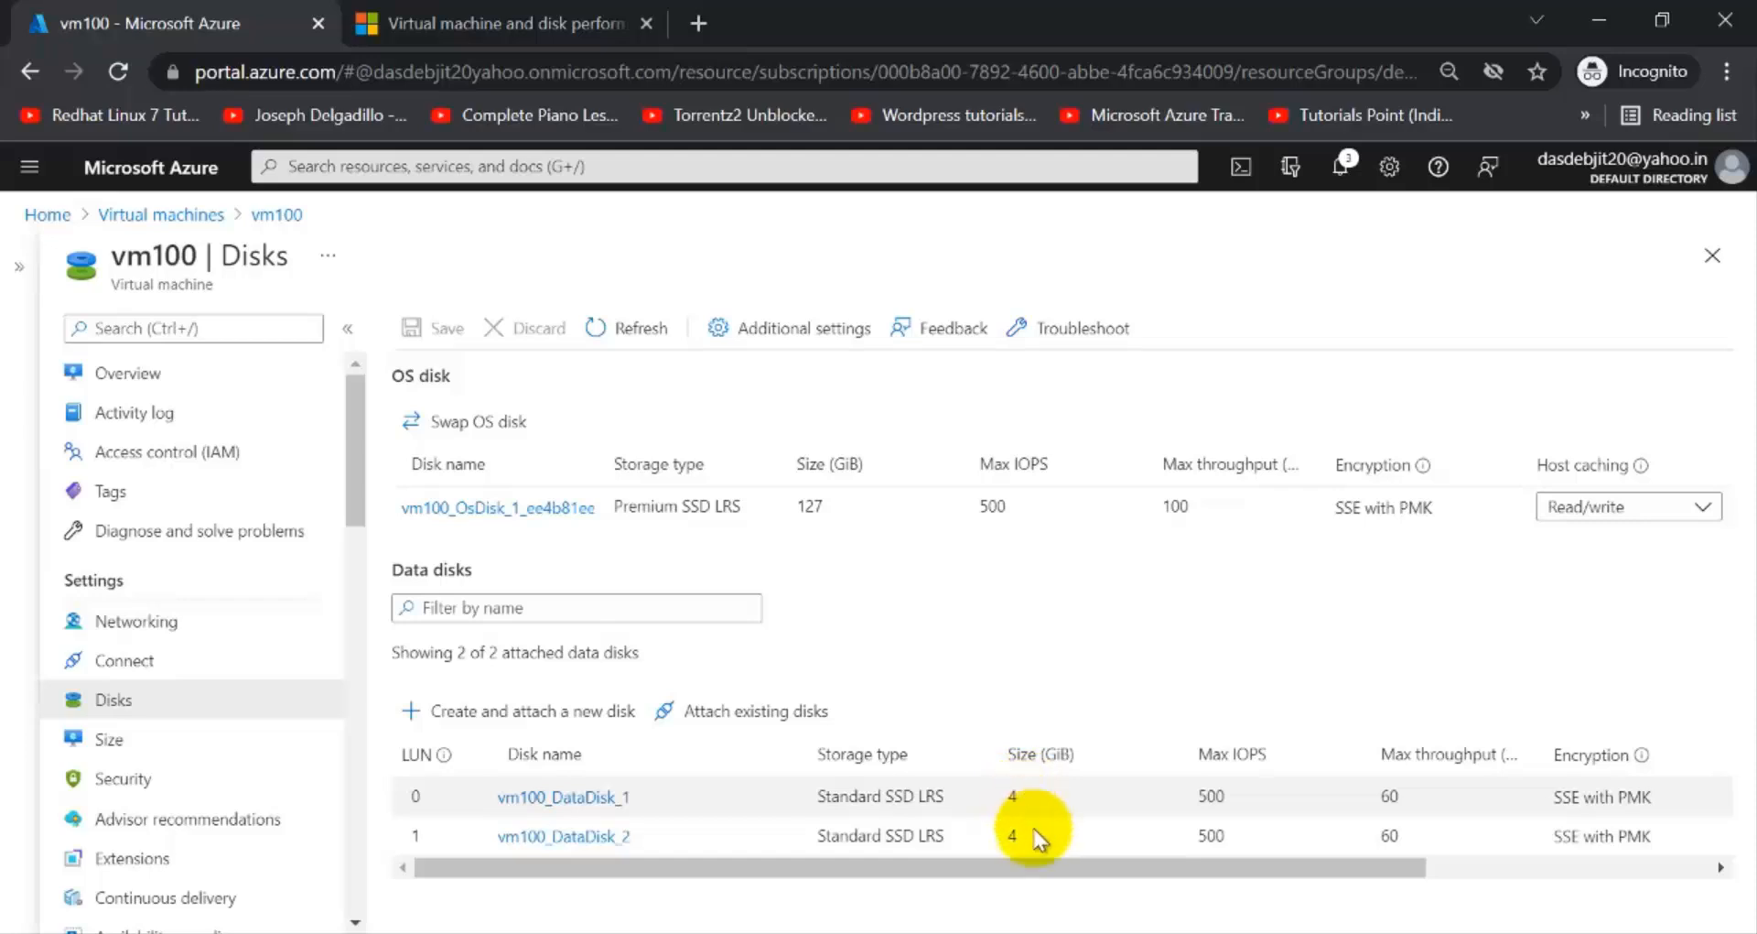
{"action": "left_click_drag", "start_coordinate": [1036, 866], "coordinate": [1376, 882]}
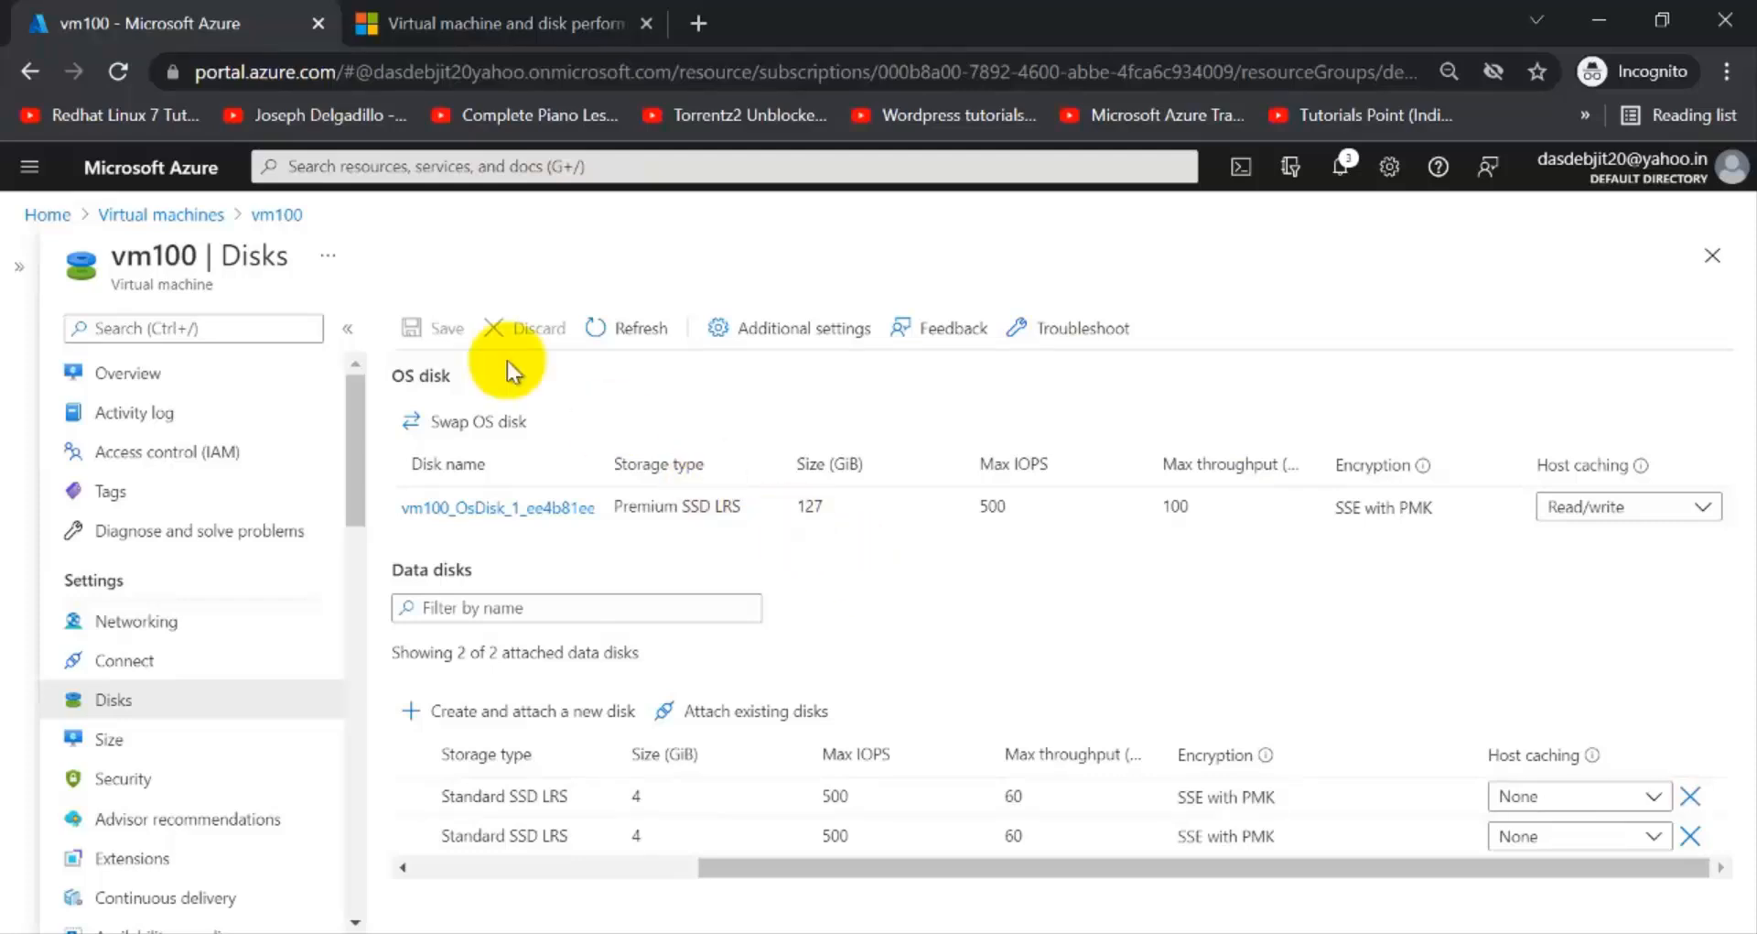
Open the Azure portal home page in a new browser tab and switch to that tab.
{"action": "right_click", "coordinate": [128, 174]}
{"action": "left_click", "coordinate": [163, 187]}
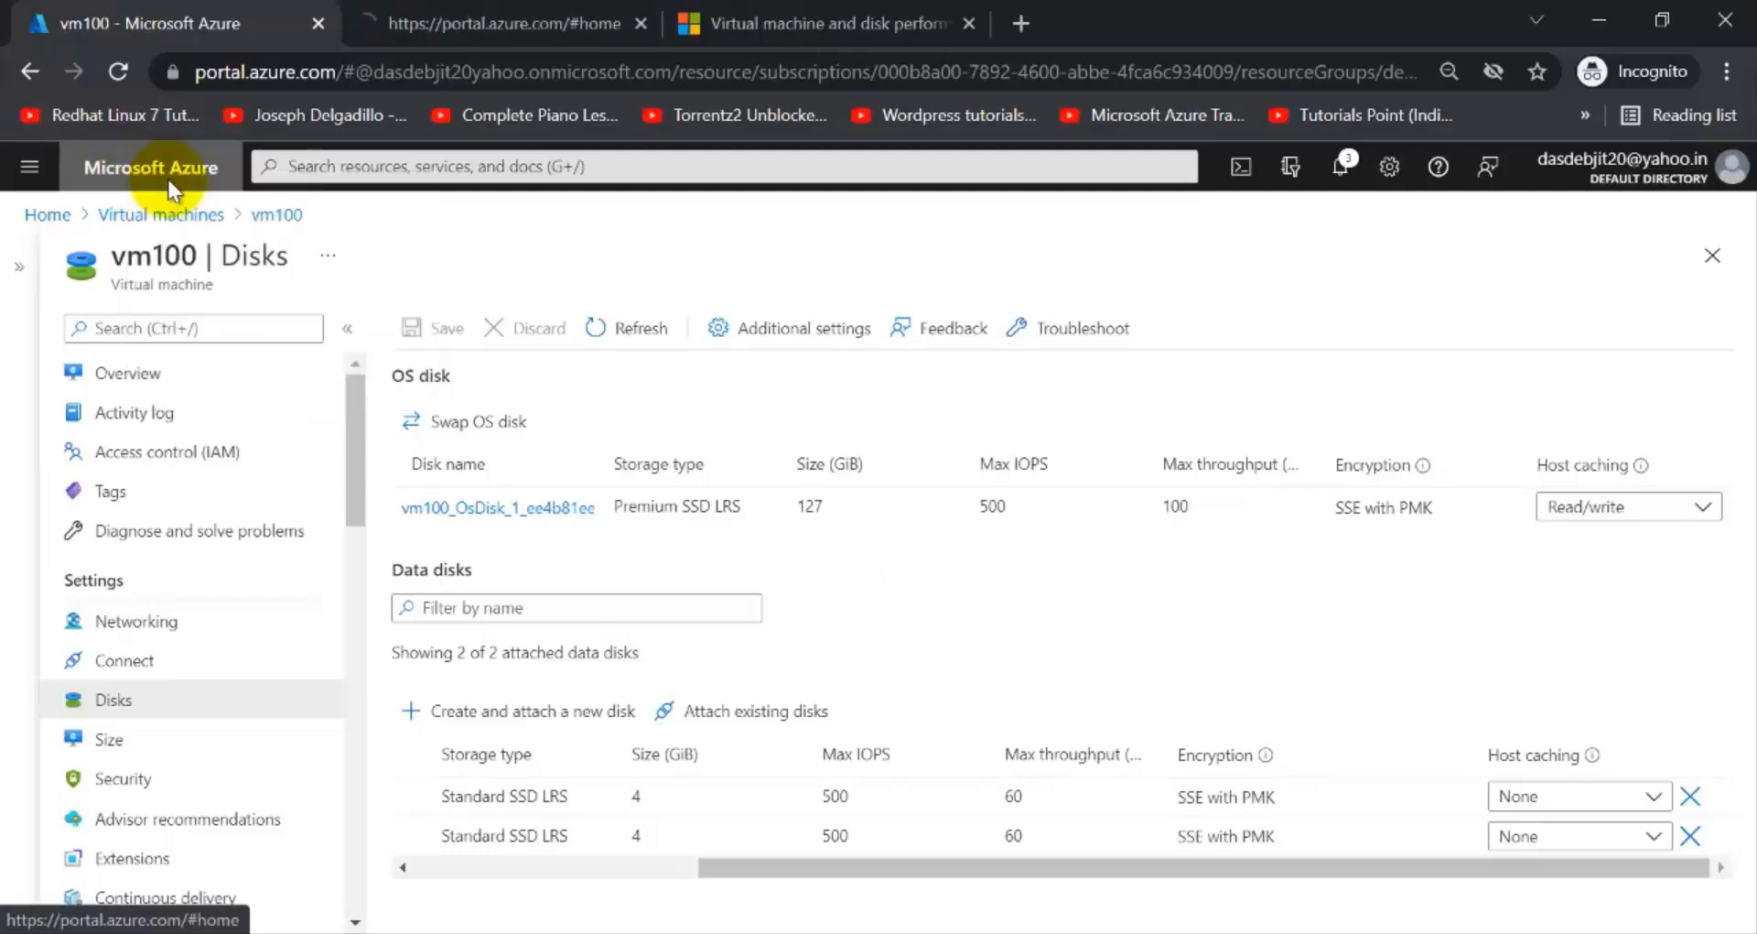
{"action": "left_click", "coordinate": [443, 1]}
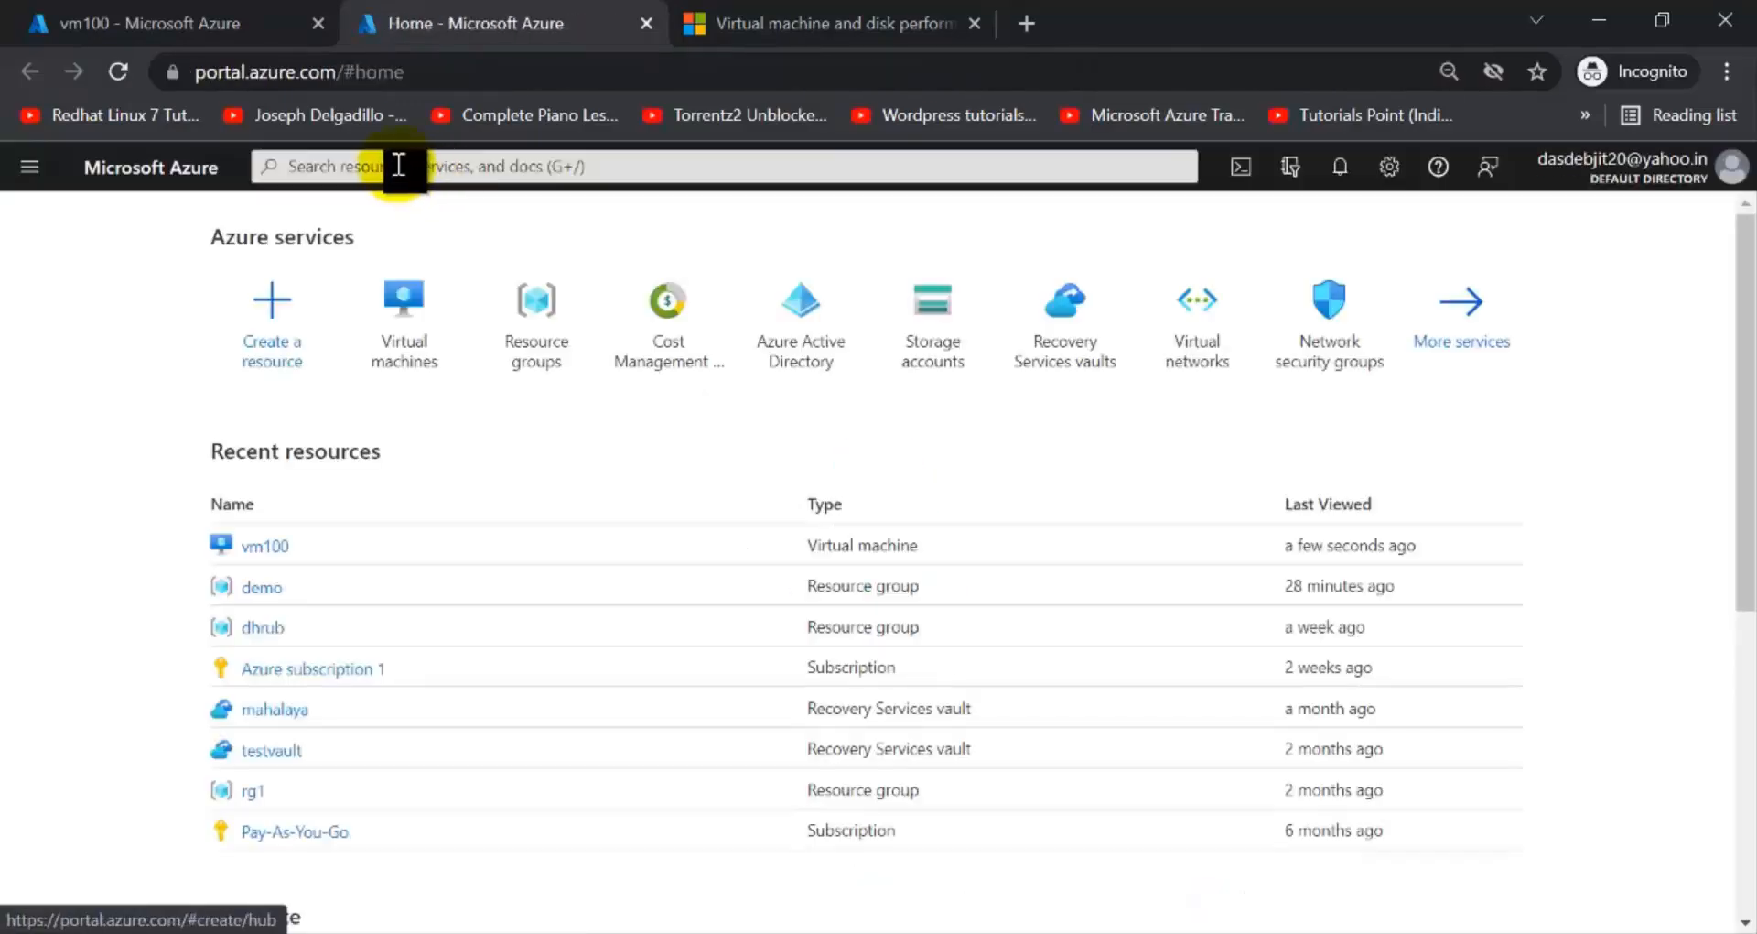
{"action": "left_click", "coordinate": [399, 166]}
{"action": "type", "text": "disk"}
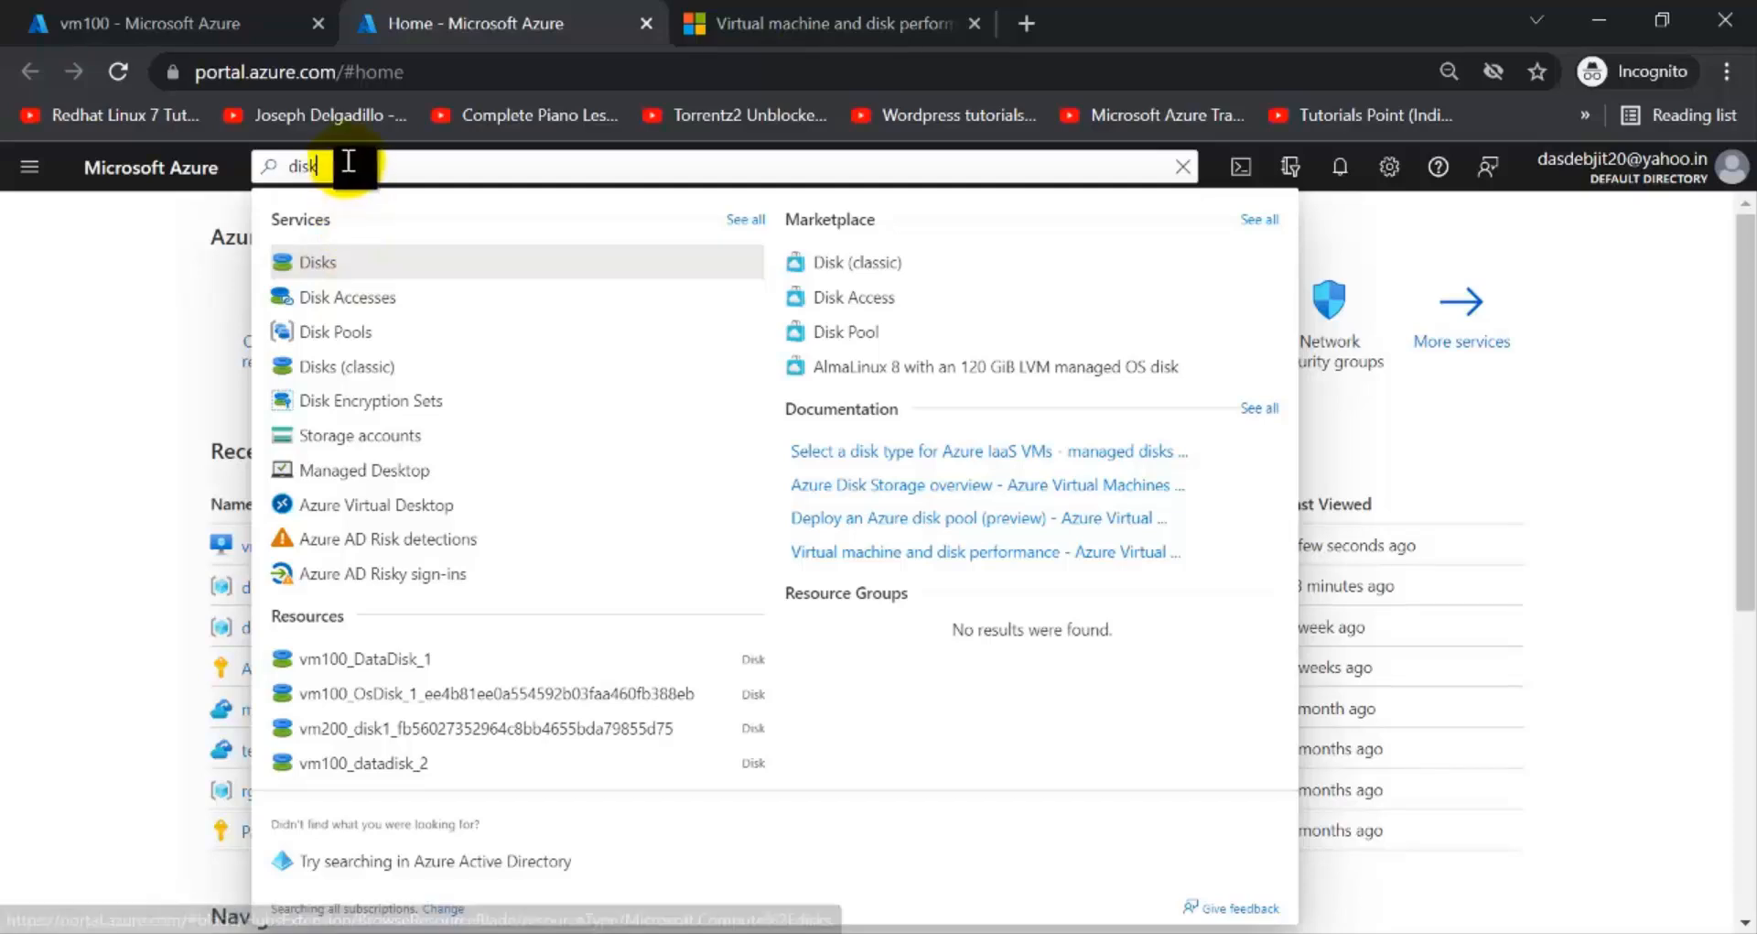
{"action": "left_click", "coordinate": [75, 278]}
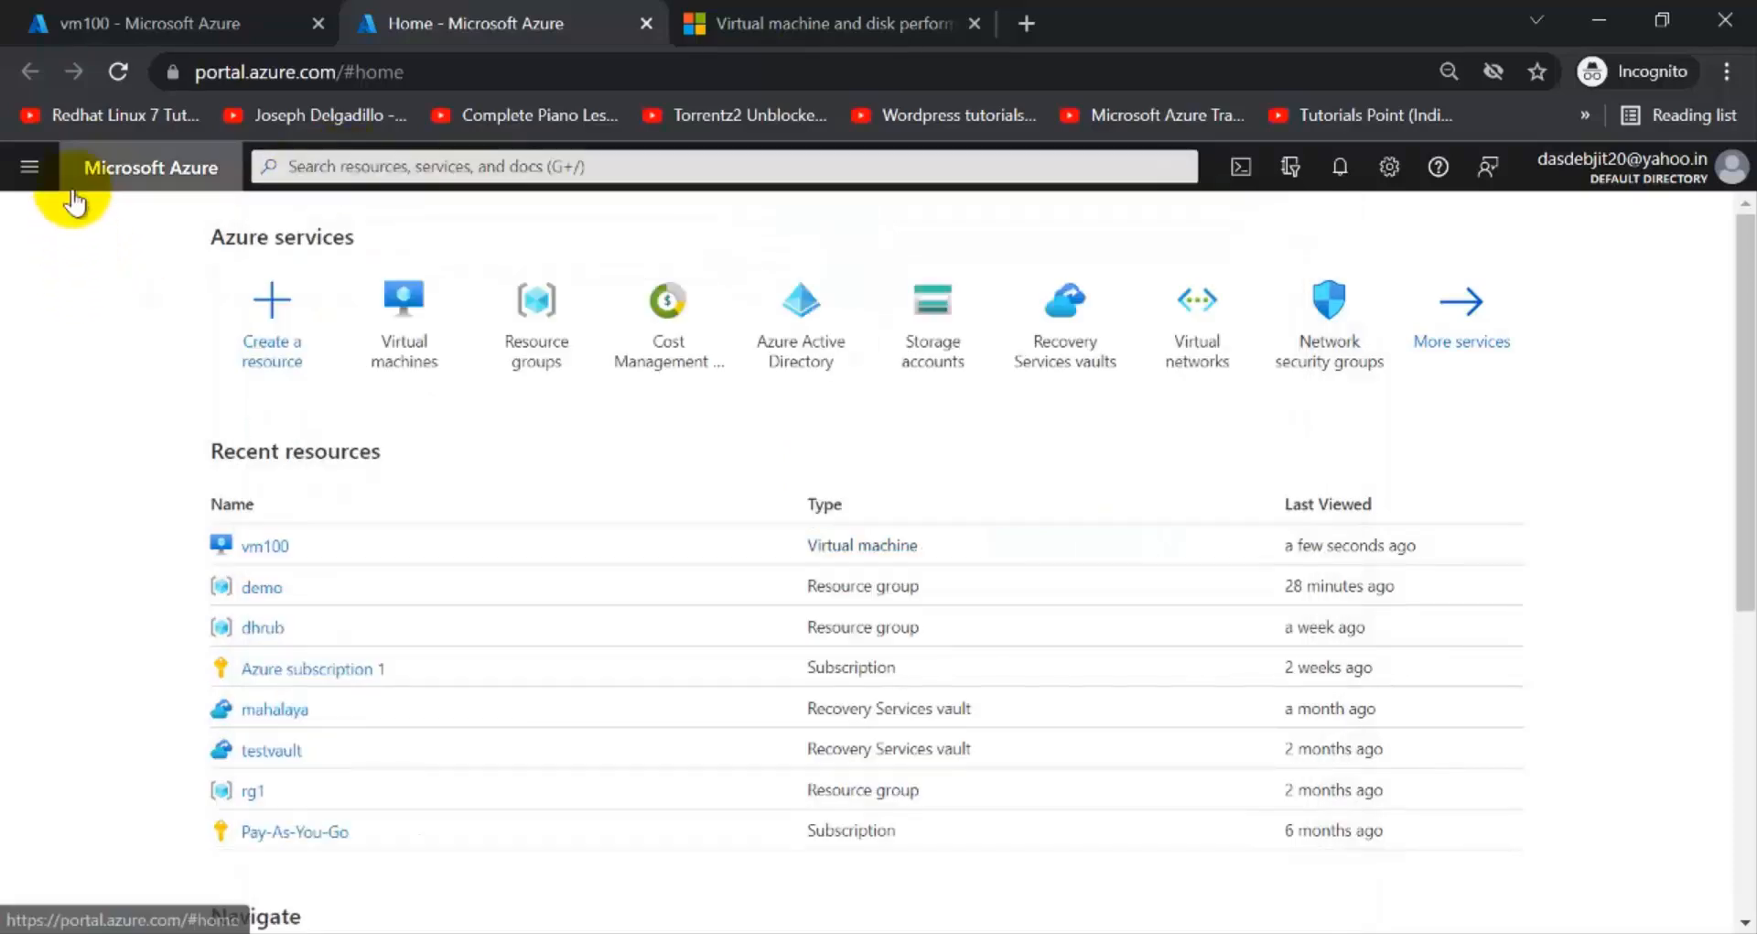
{"action": "left_click", "coordinate": [47, 183]}
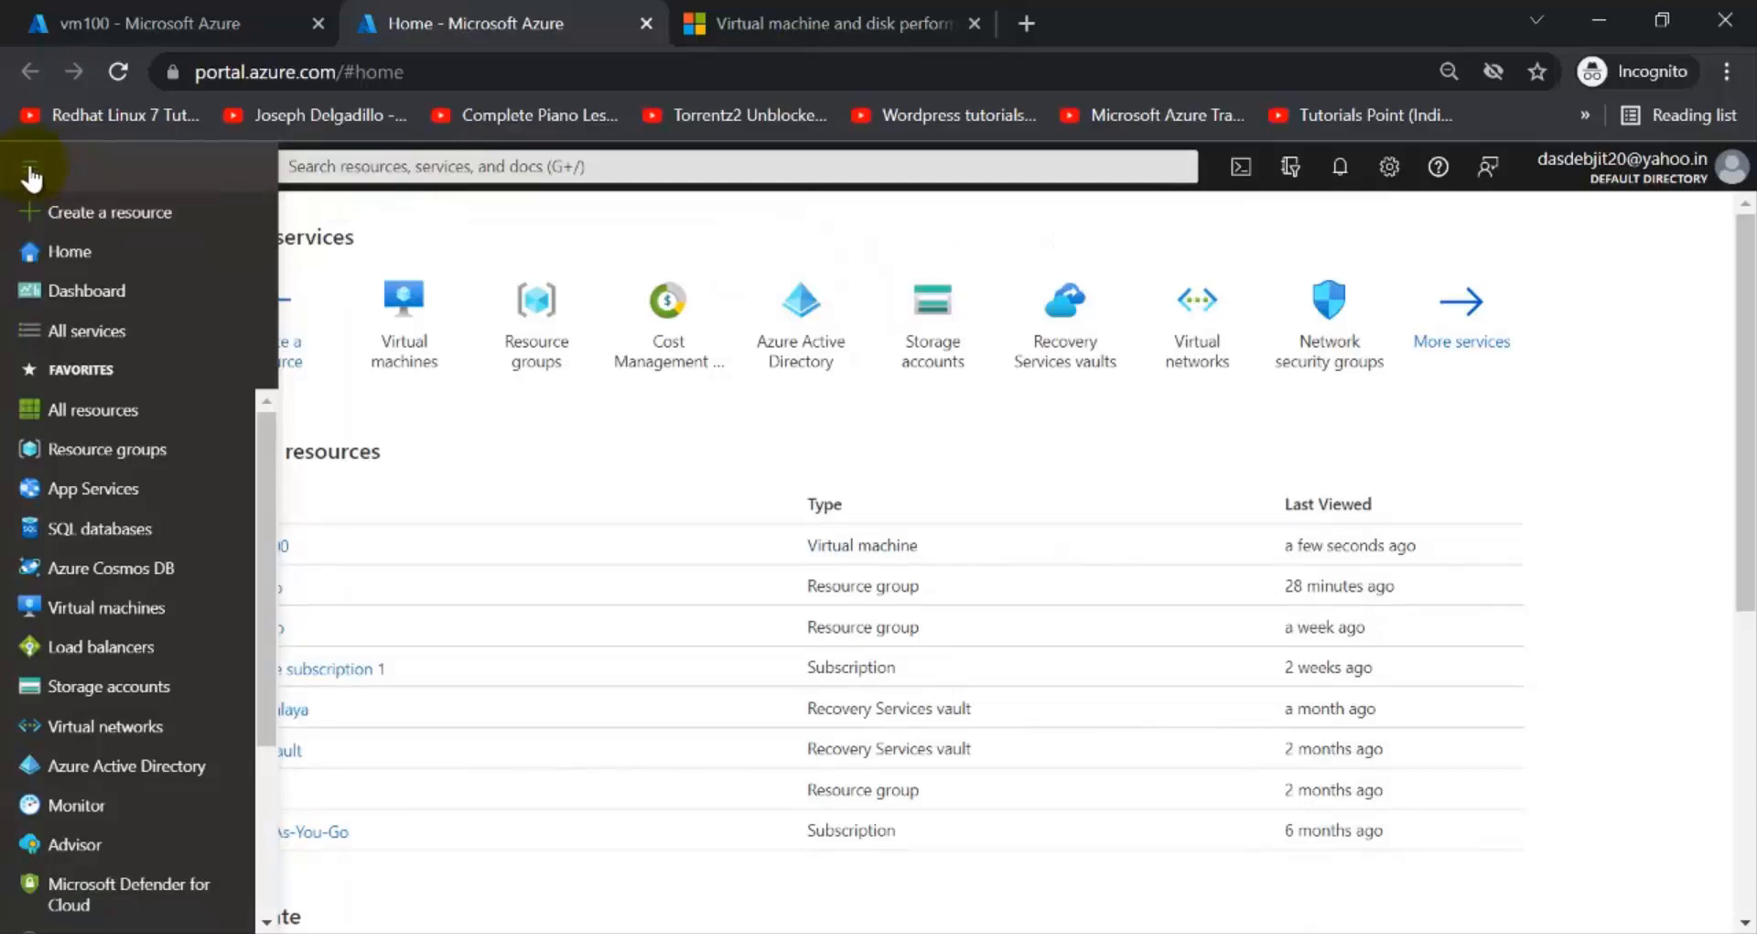
{"action": "mouse_move", "coordinate": [266, 442]}
{"action": "left_mouse_down"}
{"action": "mouse_move", "coordinate": [249, 633]}
{"action": "mouse_move", "coordinate": [254, 421]}
{"action": "left_mouse_up"}
{"action": "left_click", "coordinate": [441, 199]}
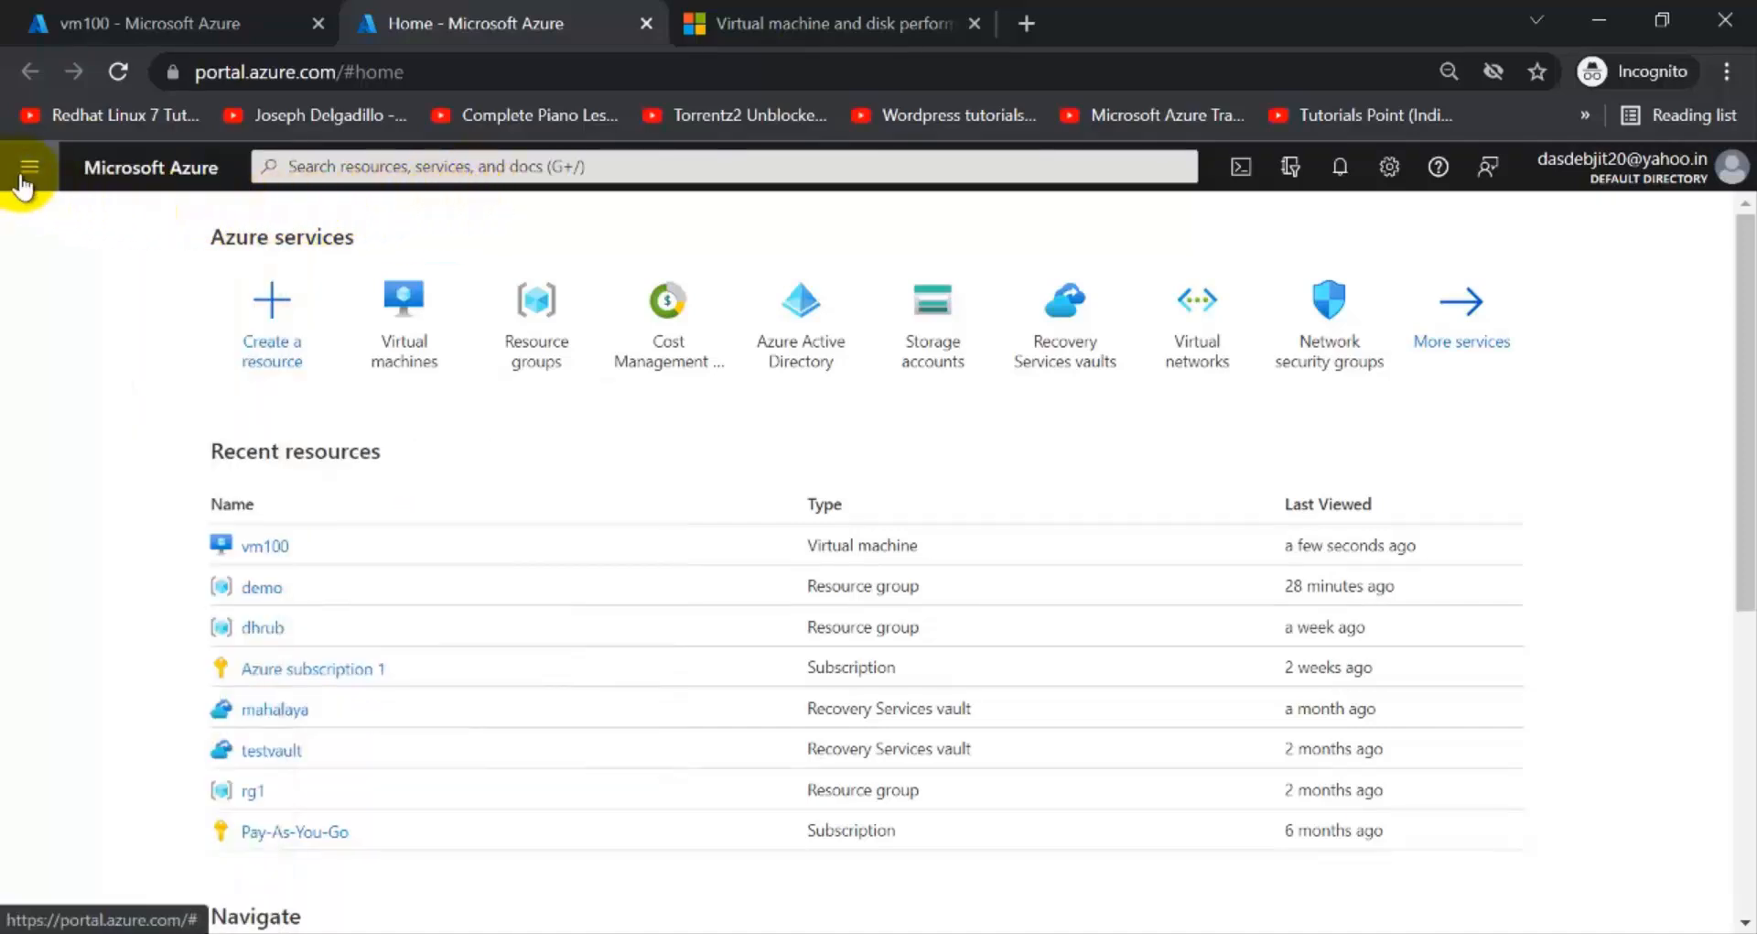
Search the portal for "disk", open the Disks service, and look over the managed disks belonging to vm100 and vm200.
{"action": "left_click", "coordinate": [302, 167]}
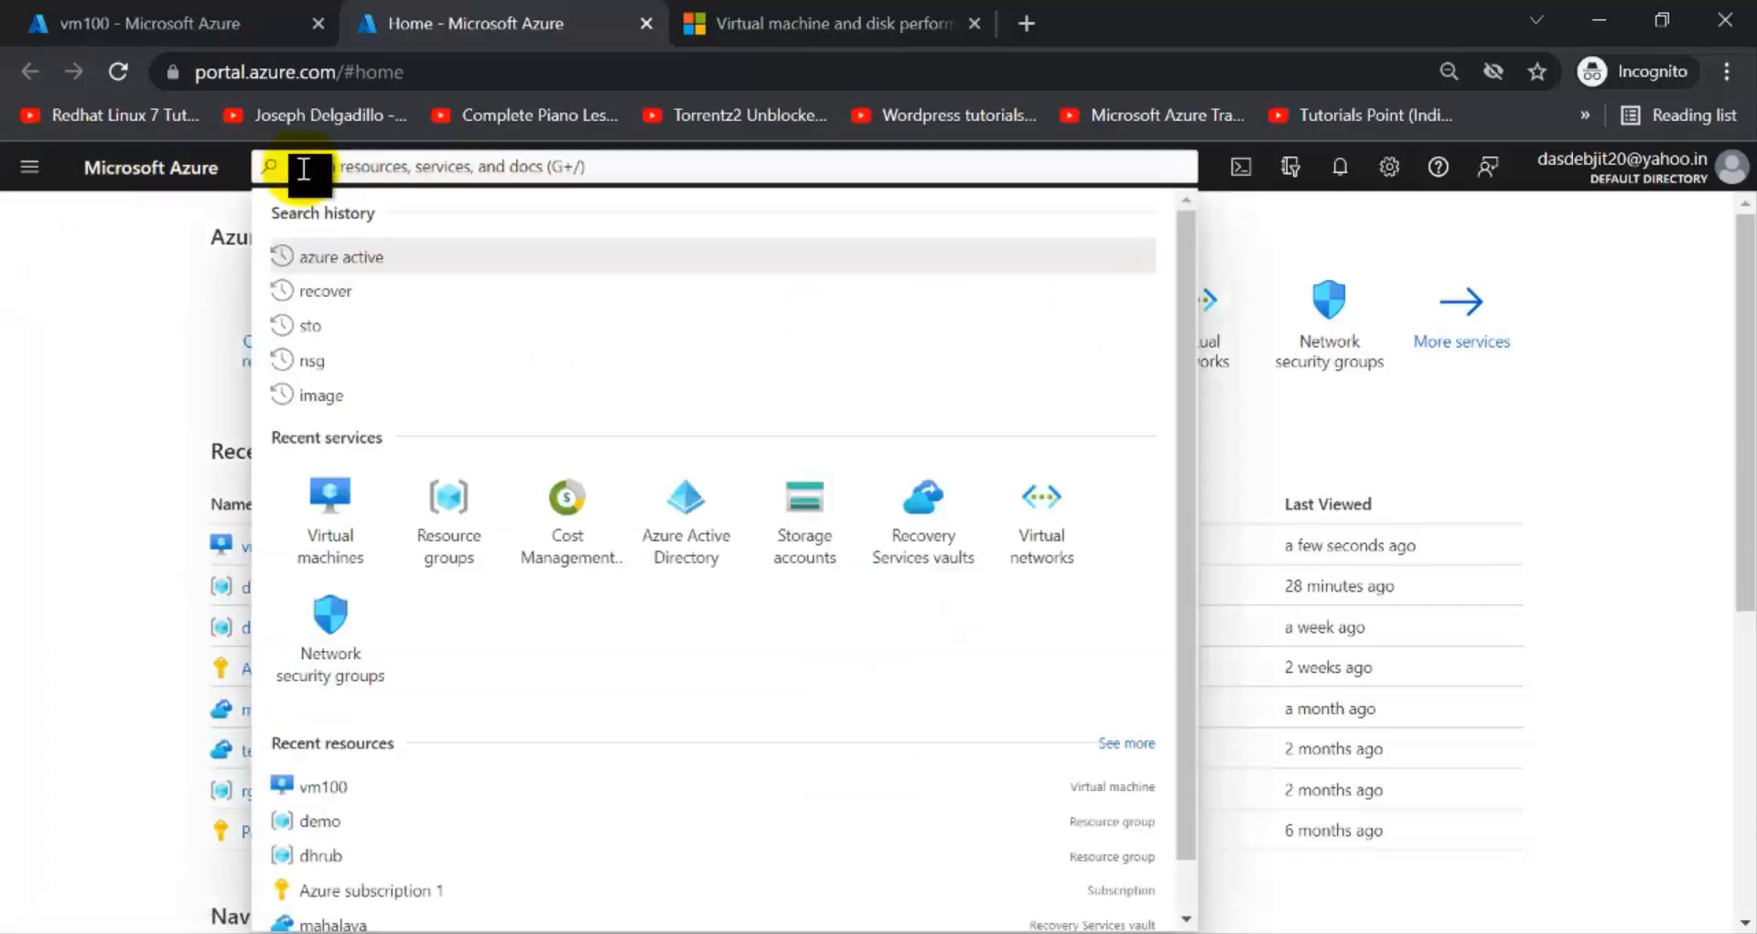
{"action": "type", "text": "disk"}
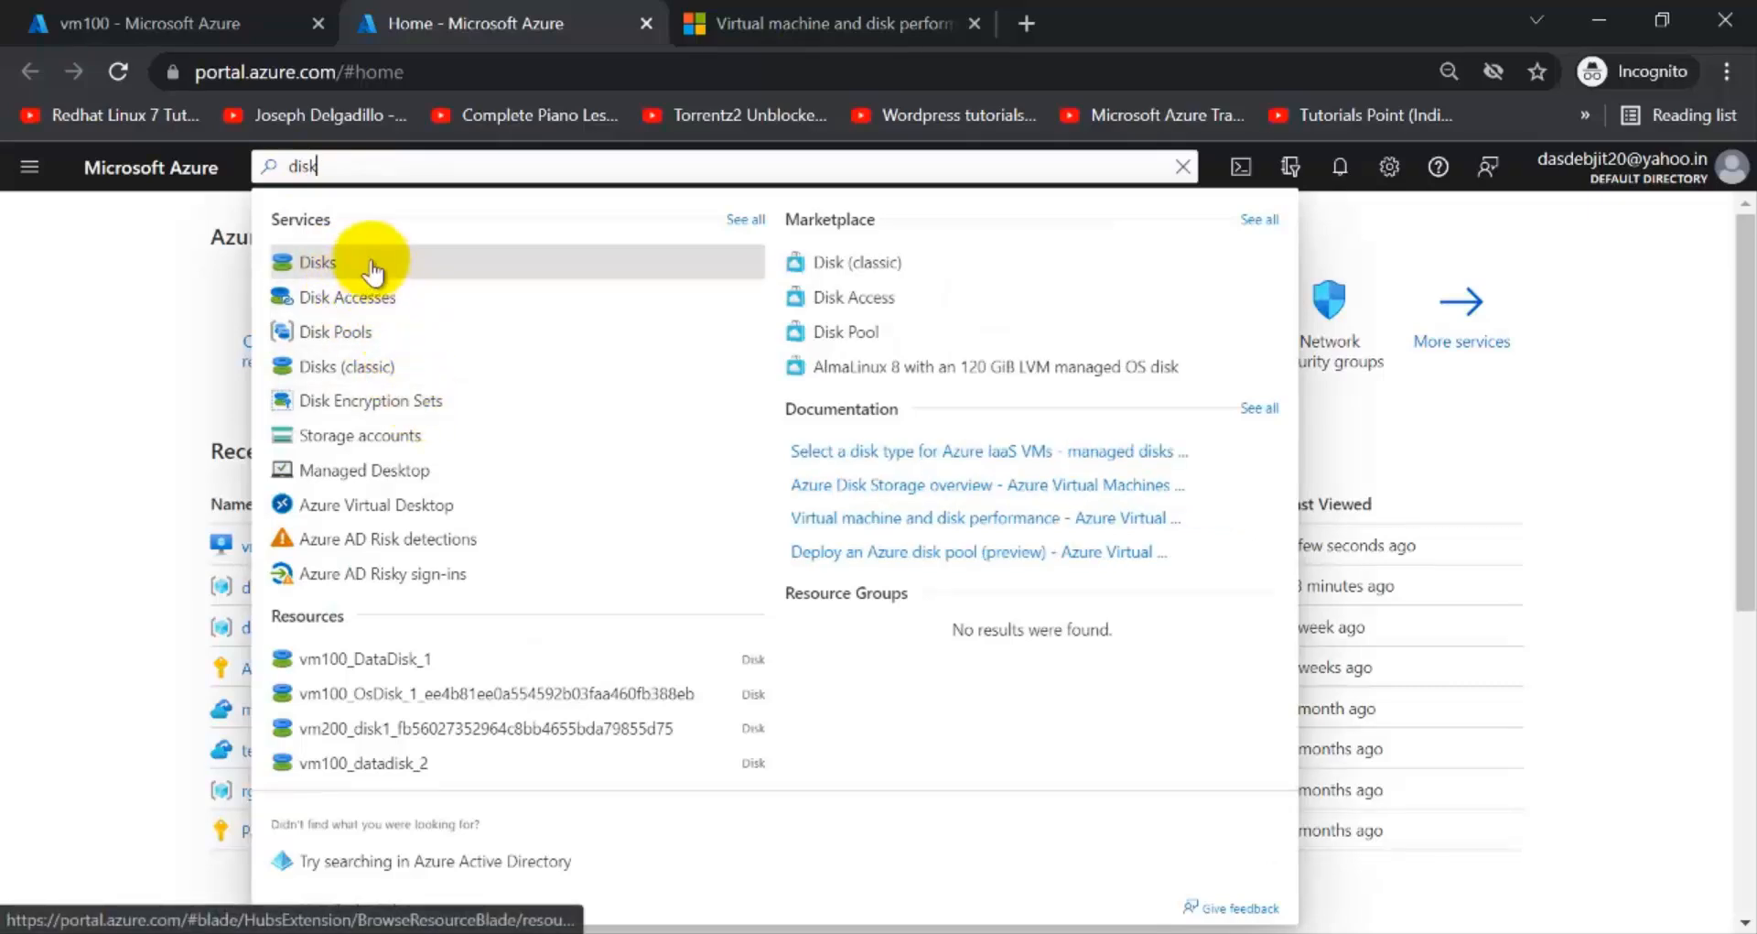
{"action": "left_click", "coordinate": [370, 263]}
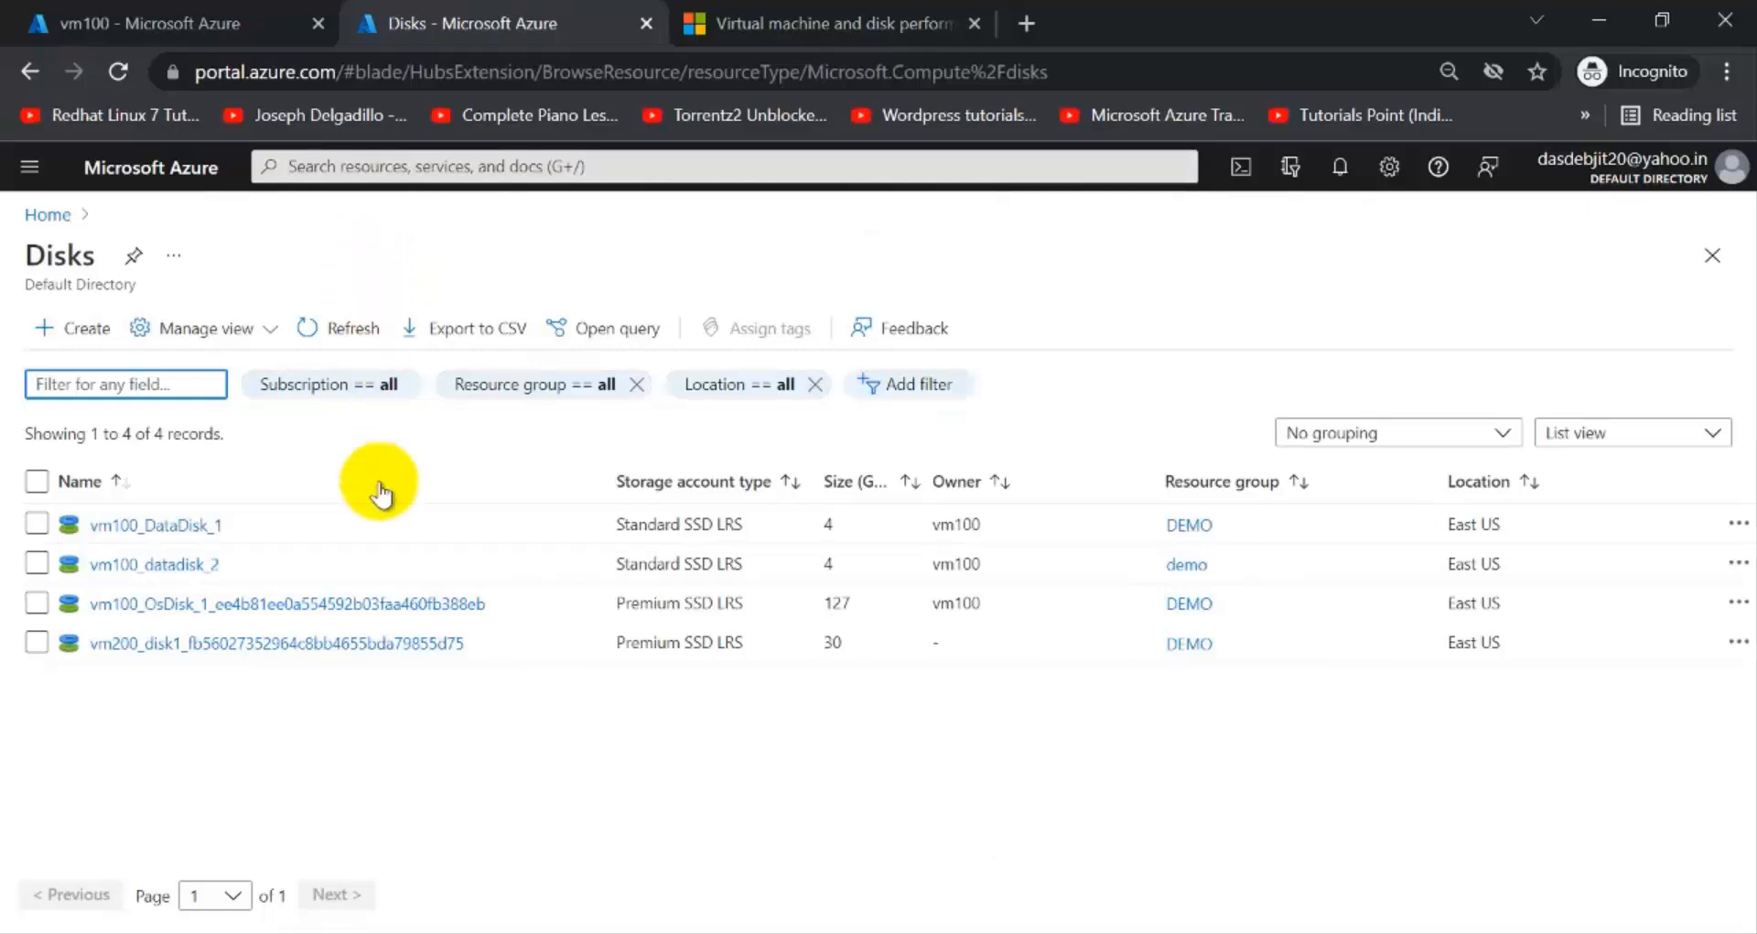
{"action": "mouse_move", "coordinate": [421, 652]}
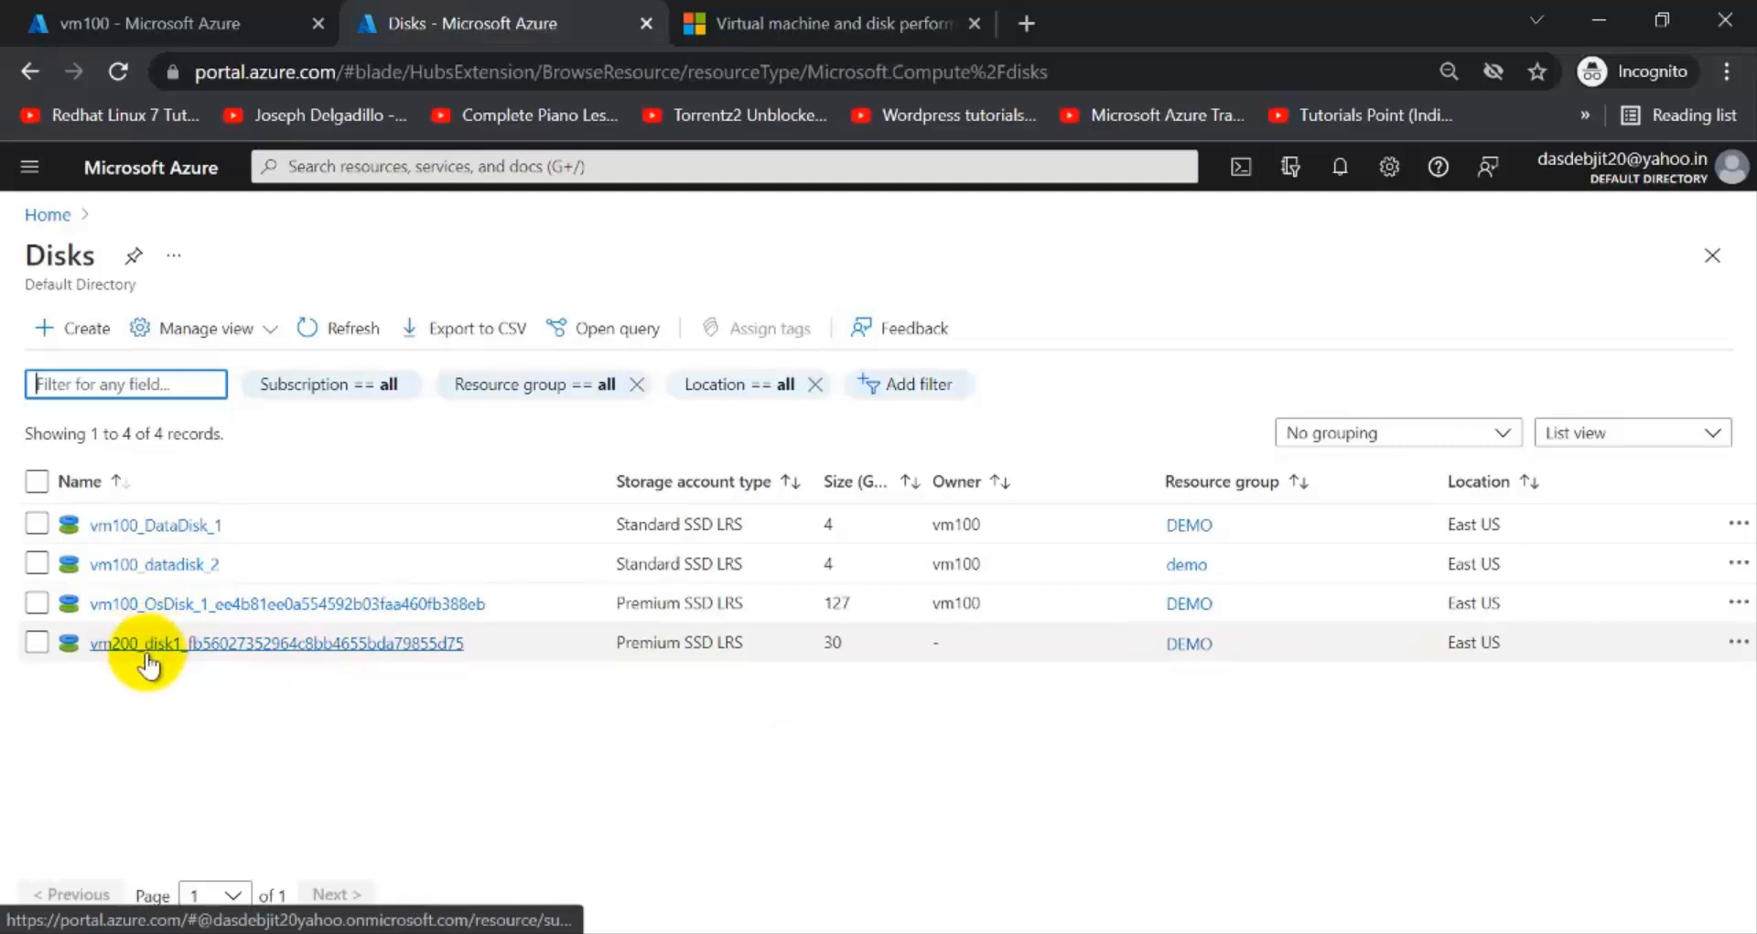
{"action": "mouse_move", "coordinate": [135, 655]}
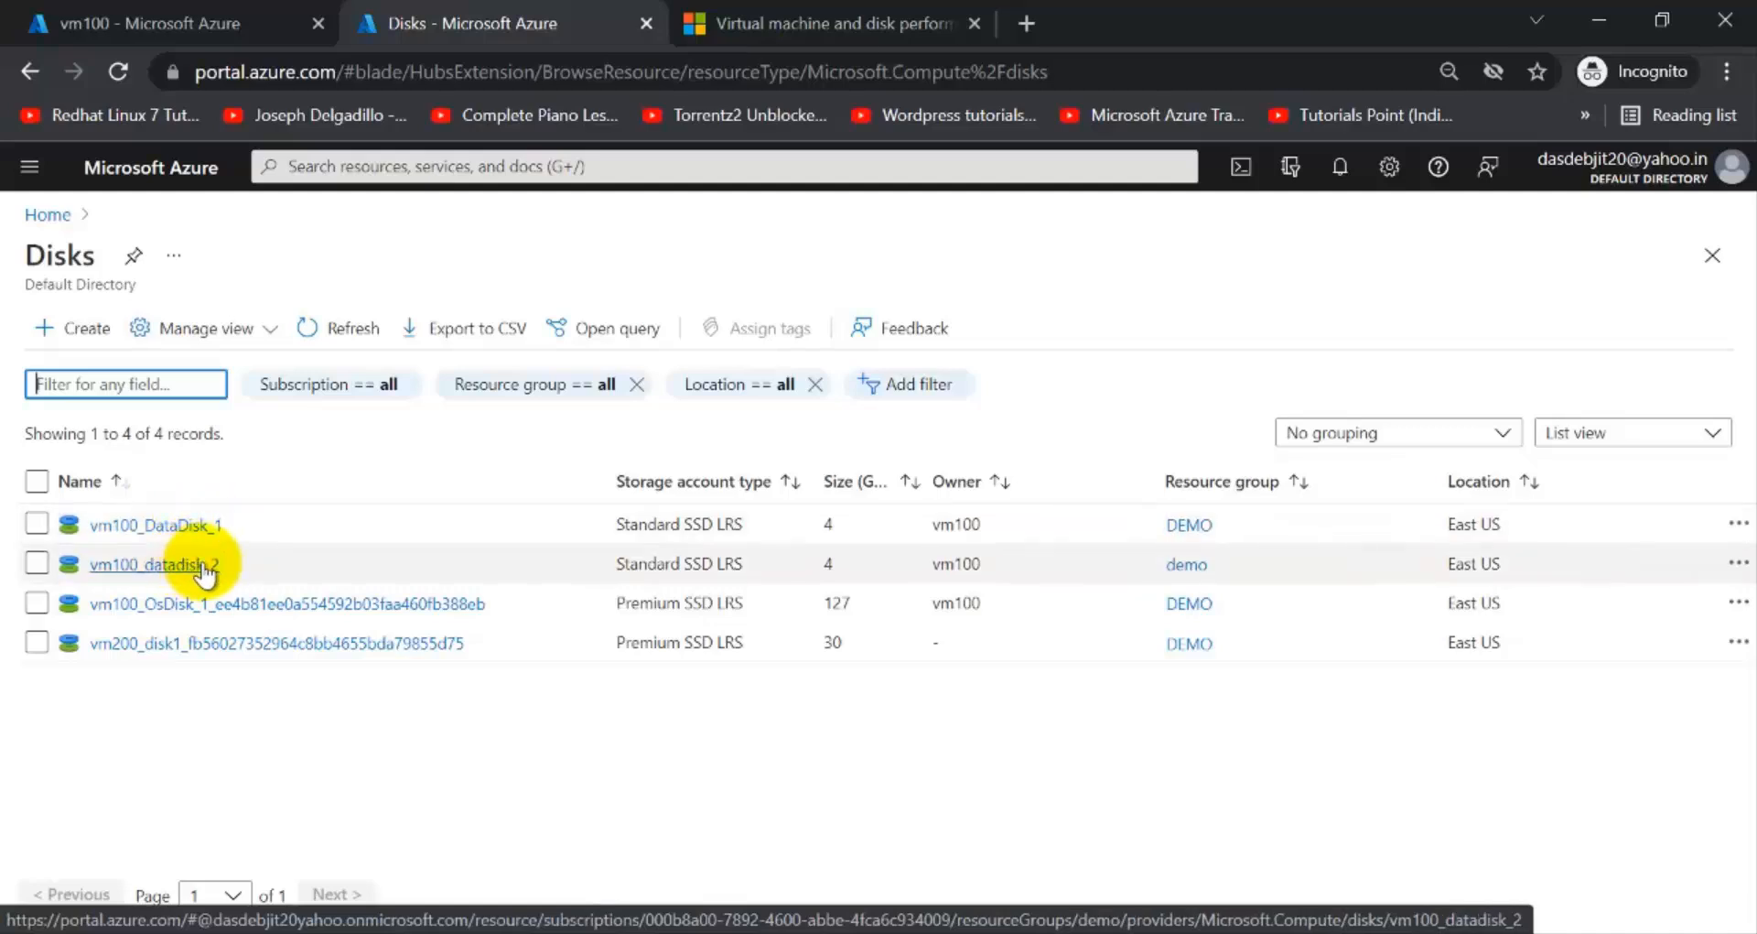
{"action": "mouse_move", "coordinate": [201, 566]}
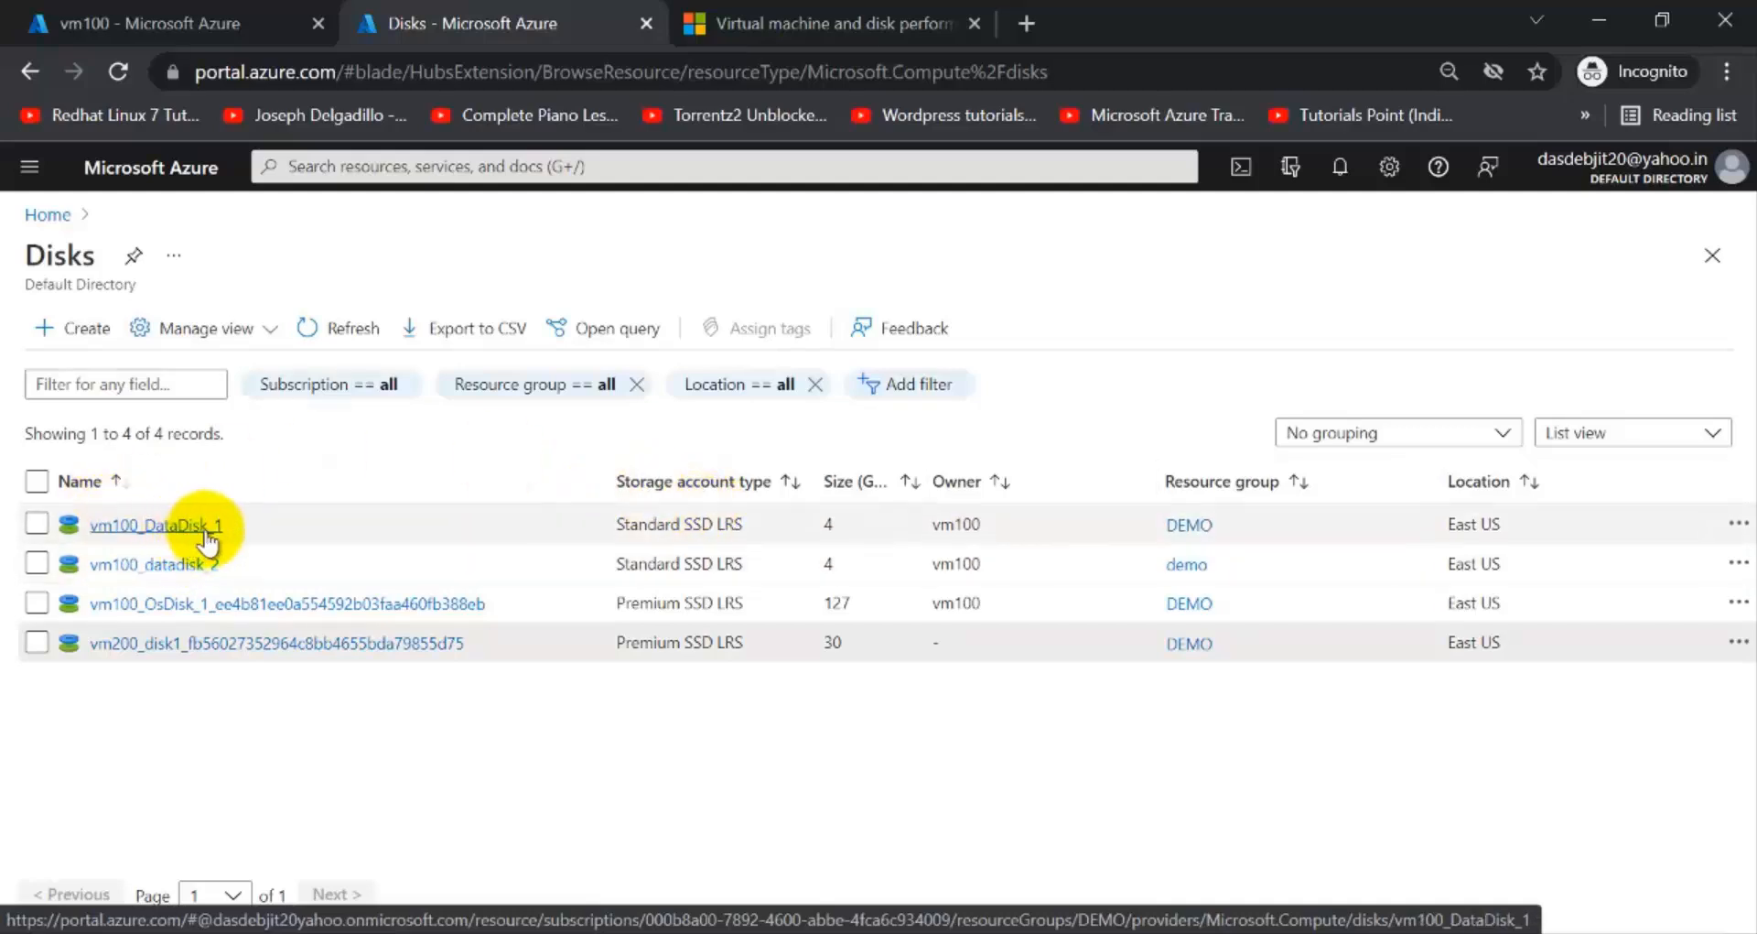
Try to resize vm100_DataDisk_1 to 8 GiB with the Premium SSD SKU while it is attached, and discard the unsaved edits.
{"action": "mouse_move", "coordinate": [212, 536]}
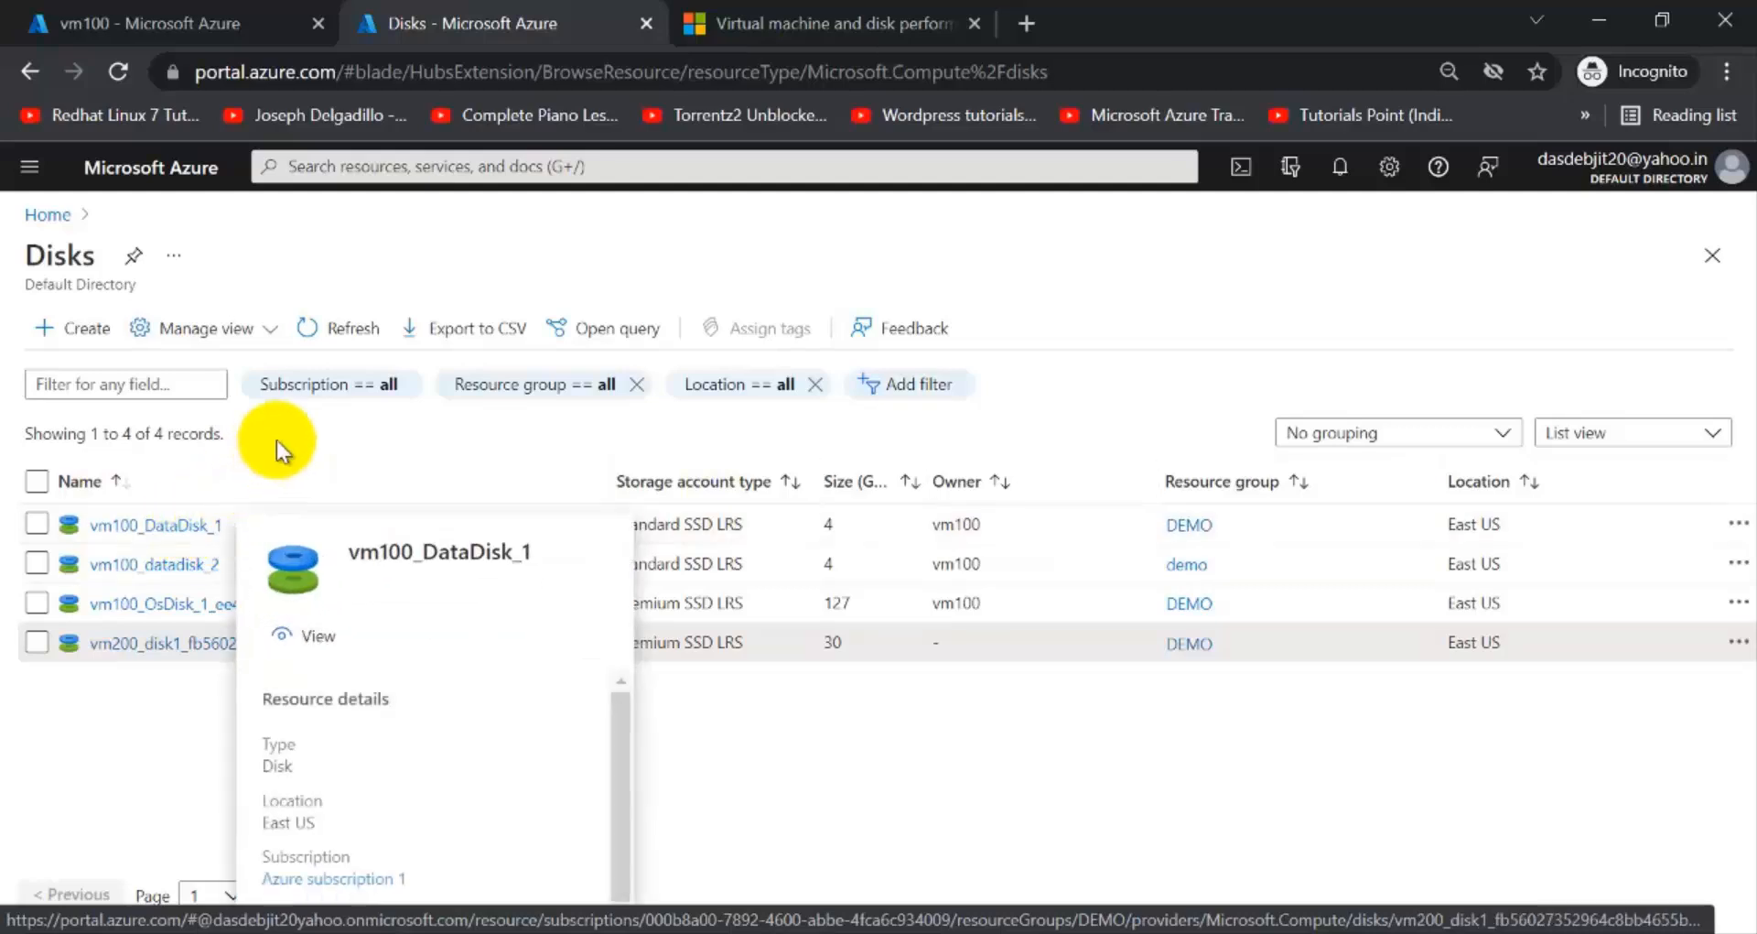
{"action": "left_click", "coordinate": [177, 524]}
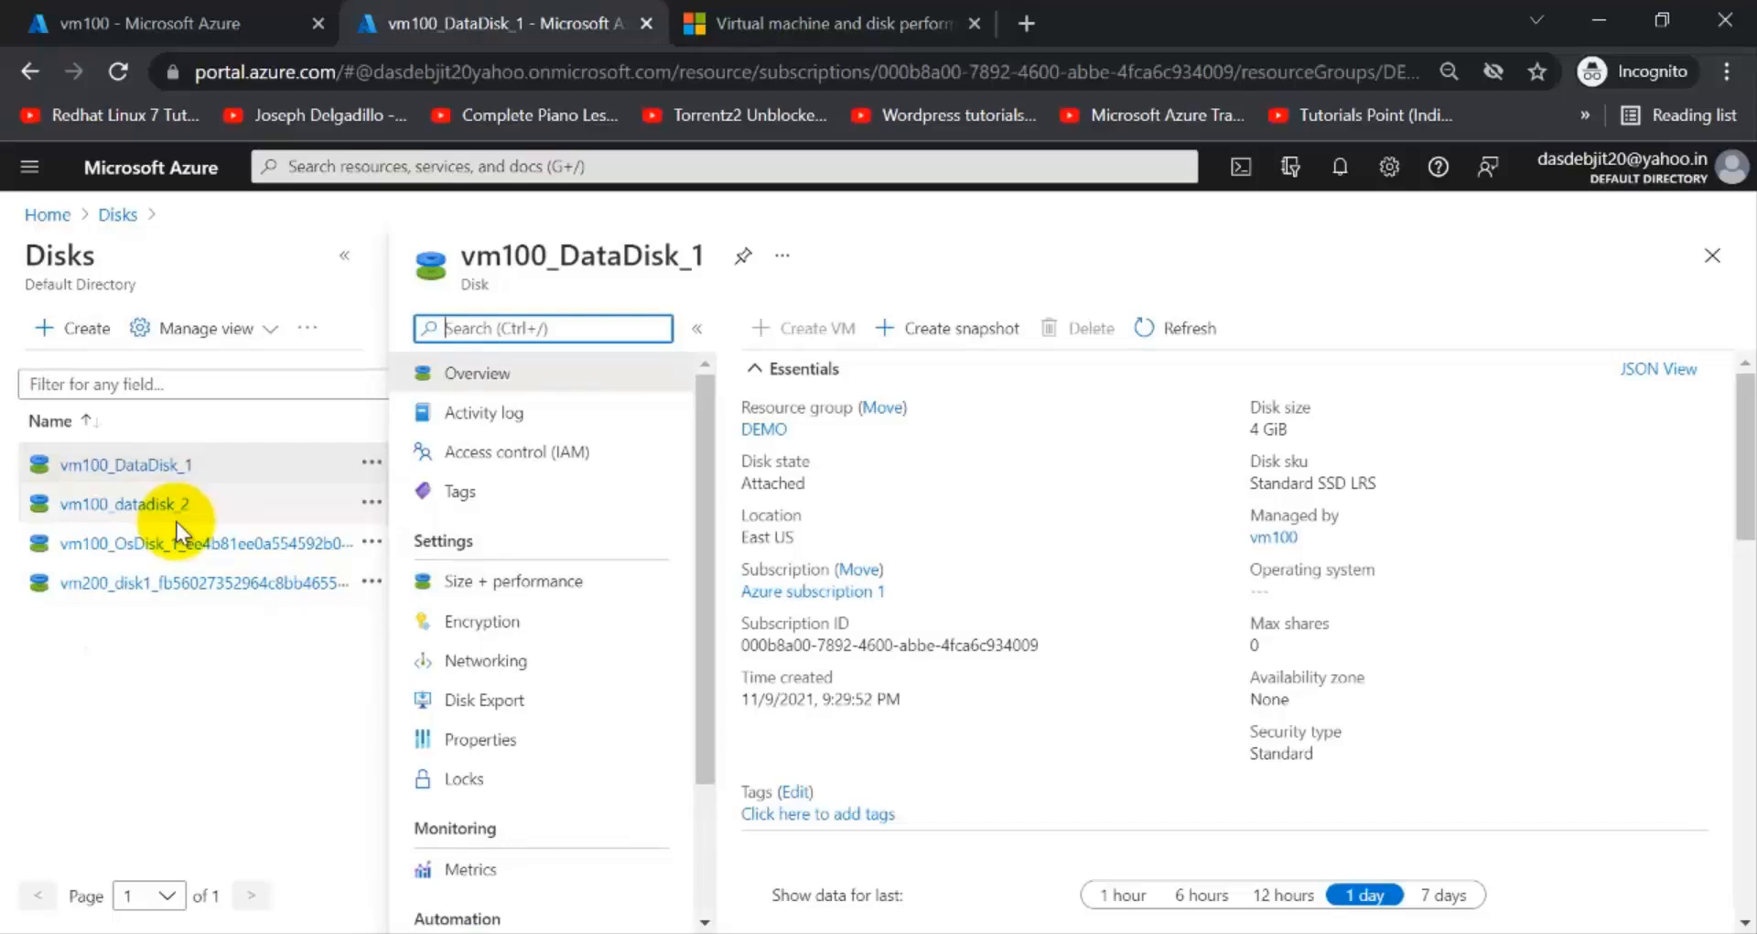
{"action": "left_click", "coordinate": [498, 591]}
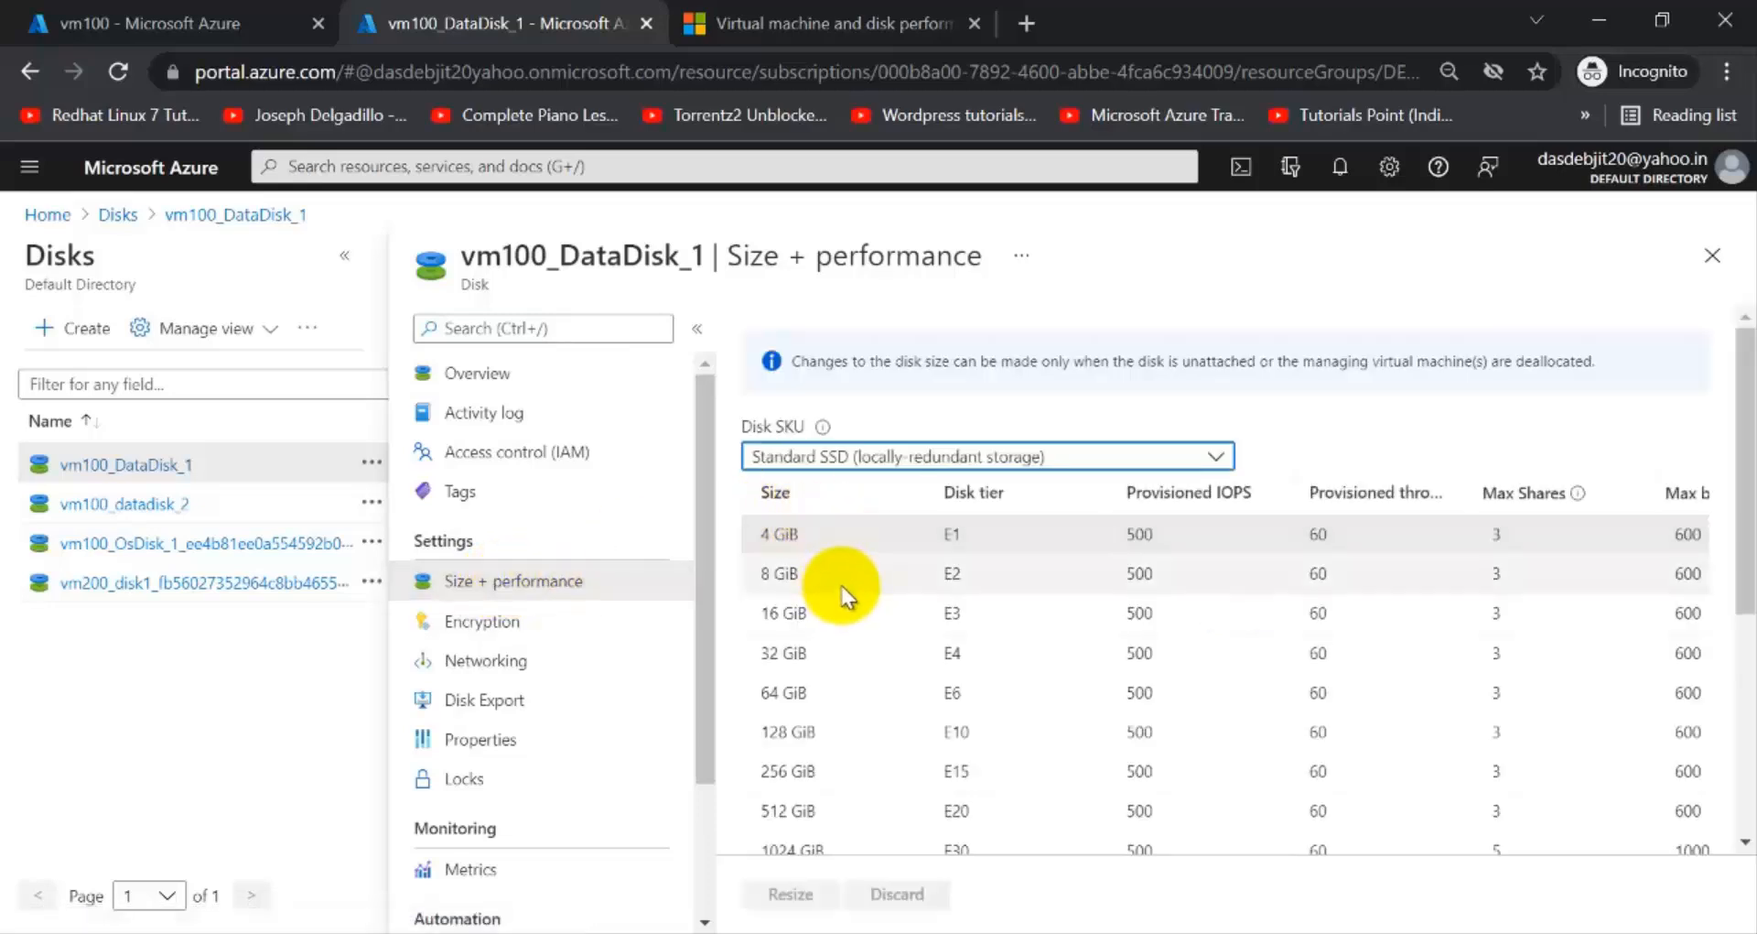
{"action": "left_click", "coordinate": [844, 584]}
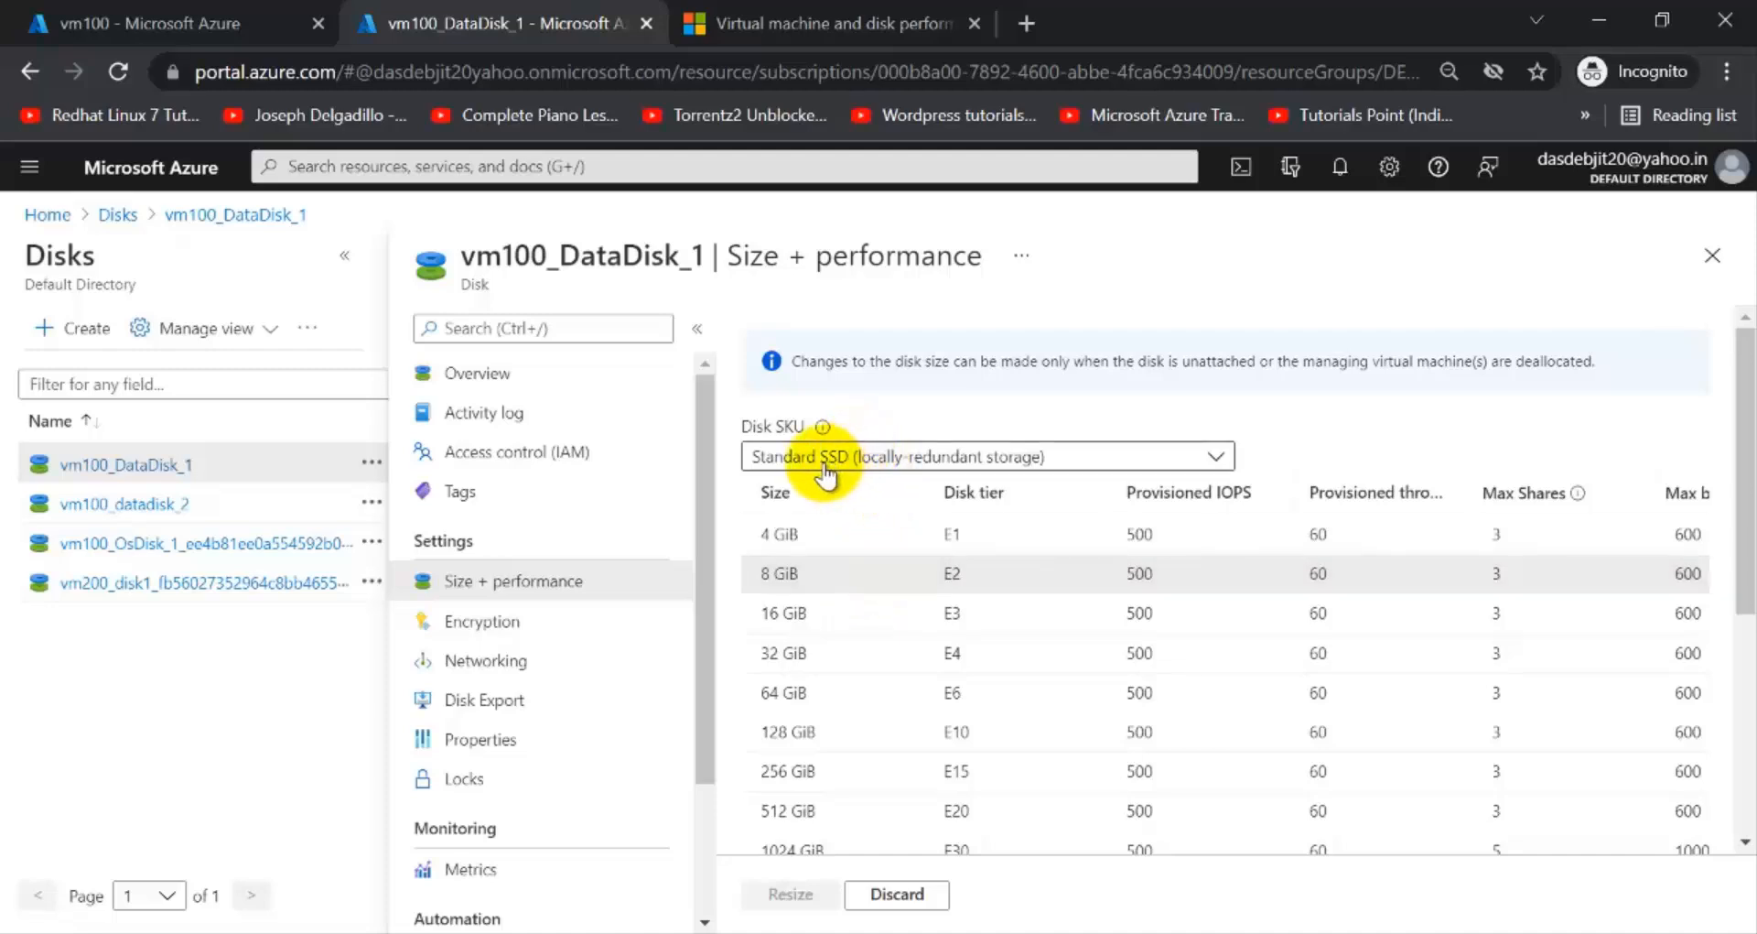
{"action": "left_click", "coordinate": [1193, 469]}
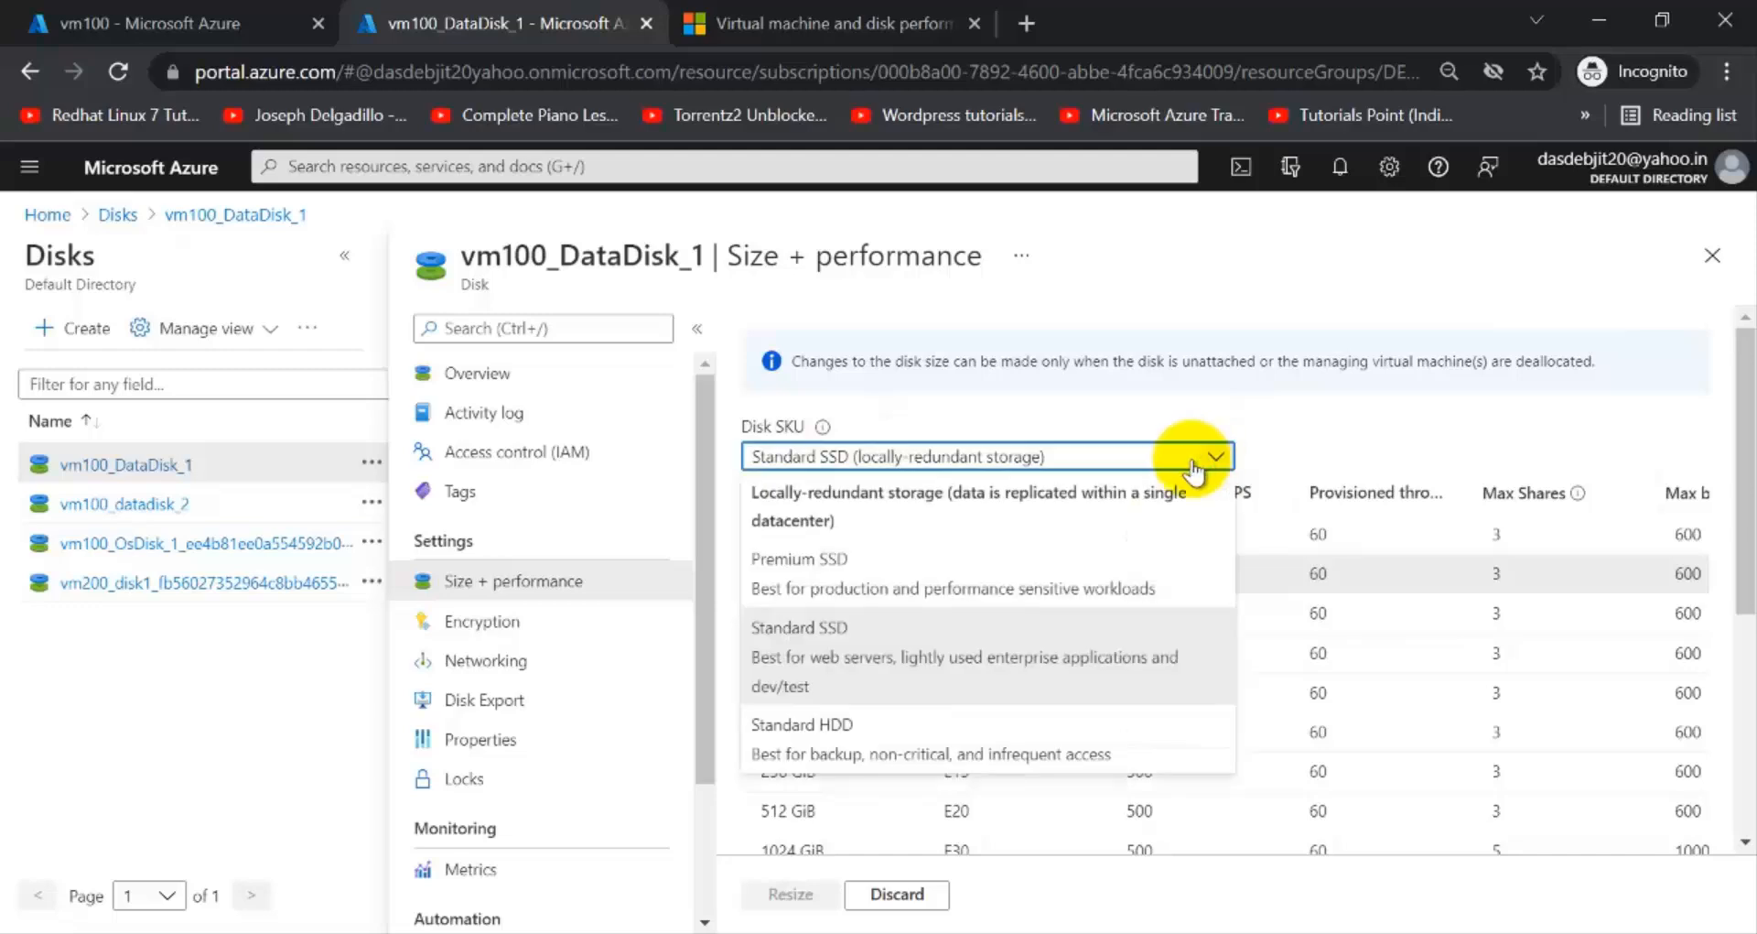
{"action": "left_click", "coordinate": [835, 566]}
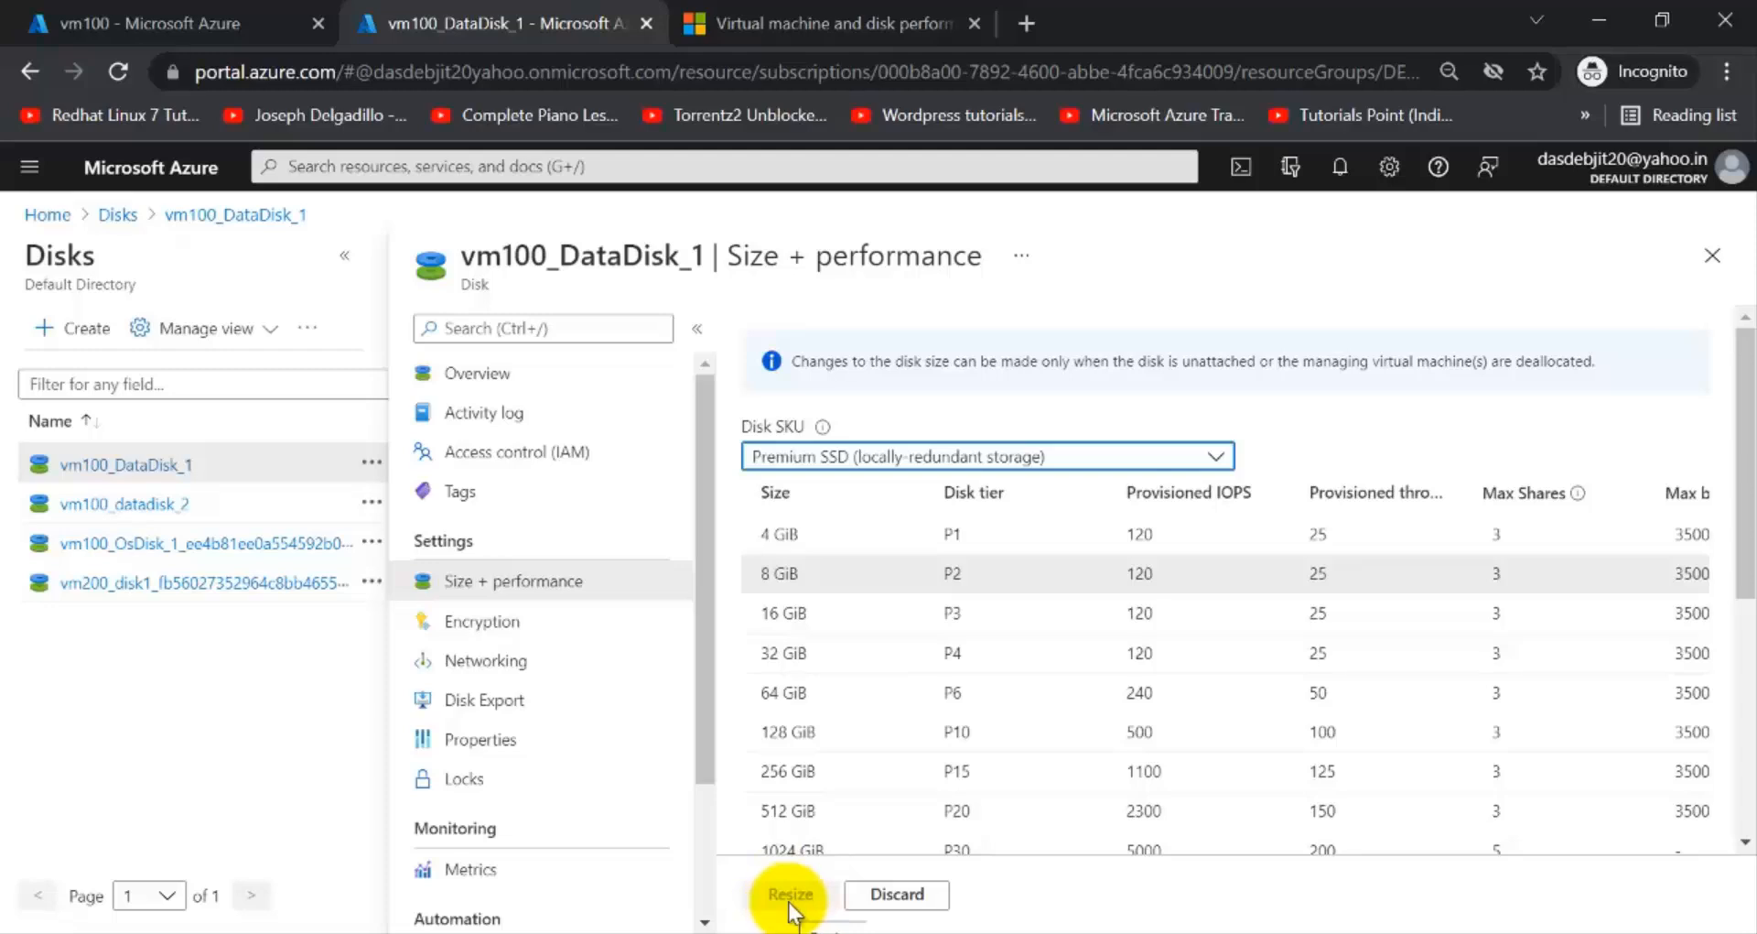
{"action": "left_click", "coordinate": [1720, 264]}
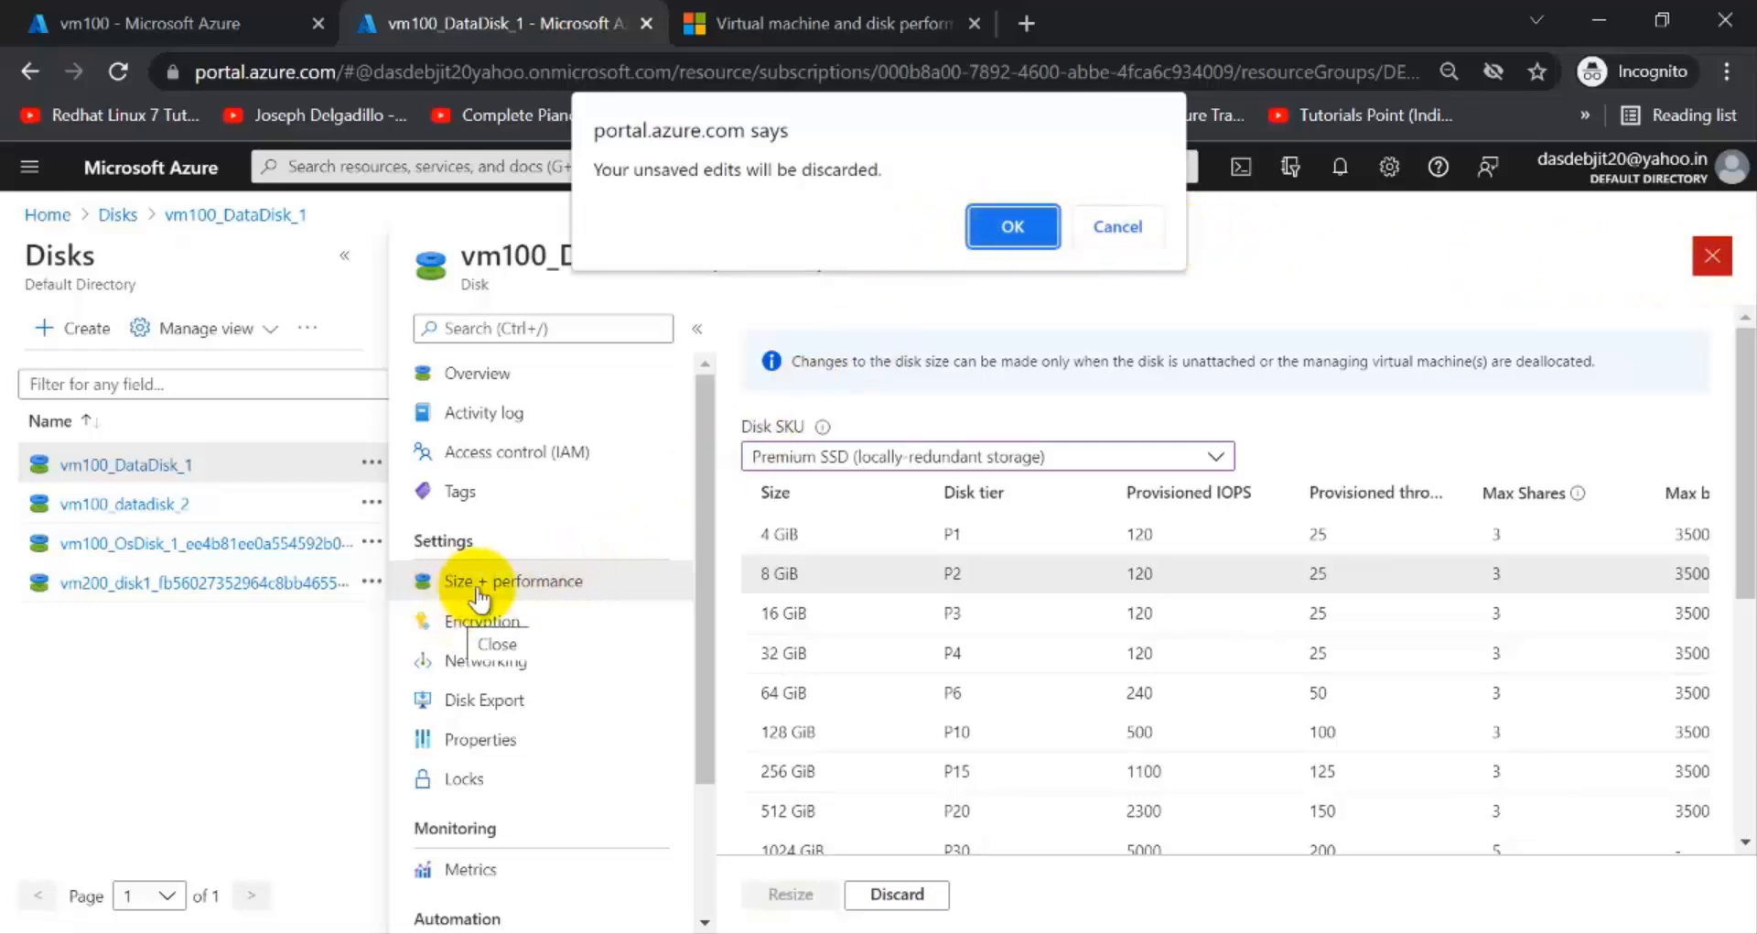
{"action": "left_click", "coordinate": [1040, 224]}
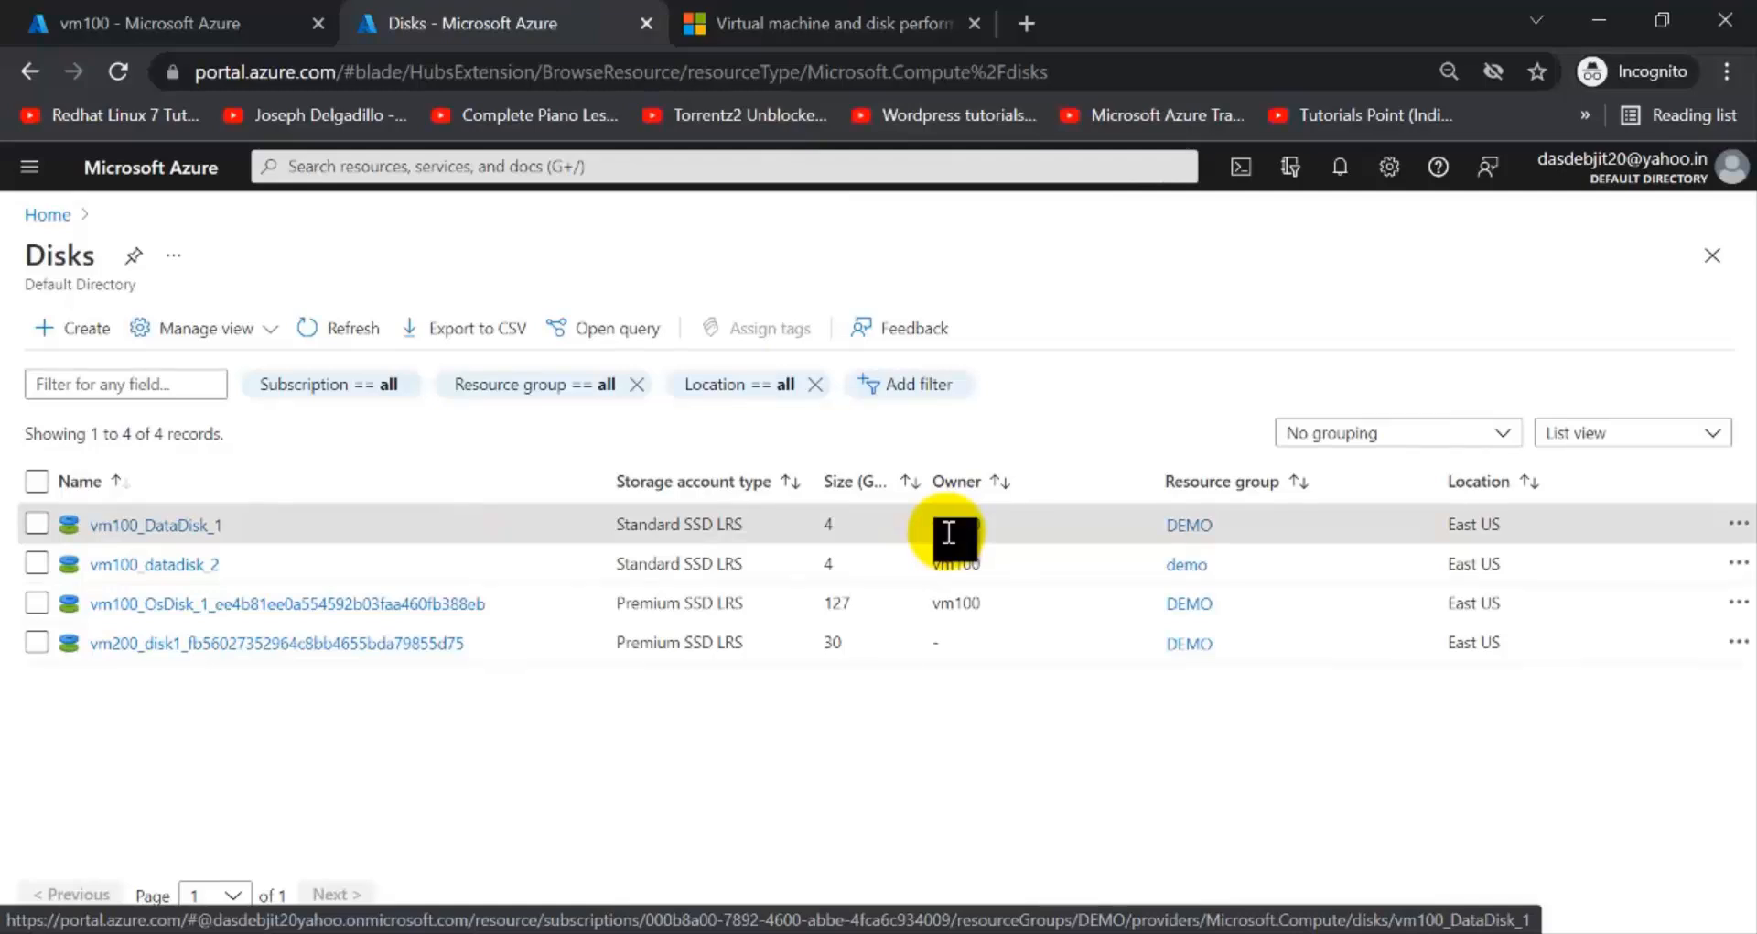
Detach vm100_DataDisk_1 on vm100's Disks page and save the virtual machine's disk configuration.
{"action": "left_click", "coordinate": [225, 16]}
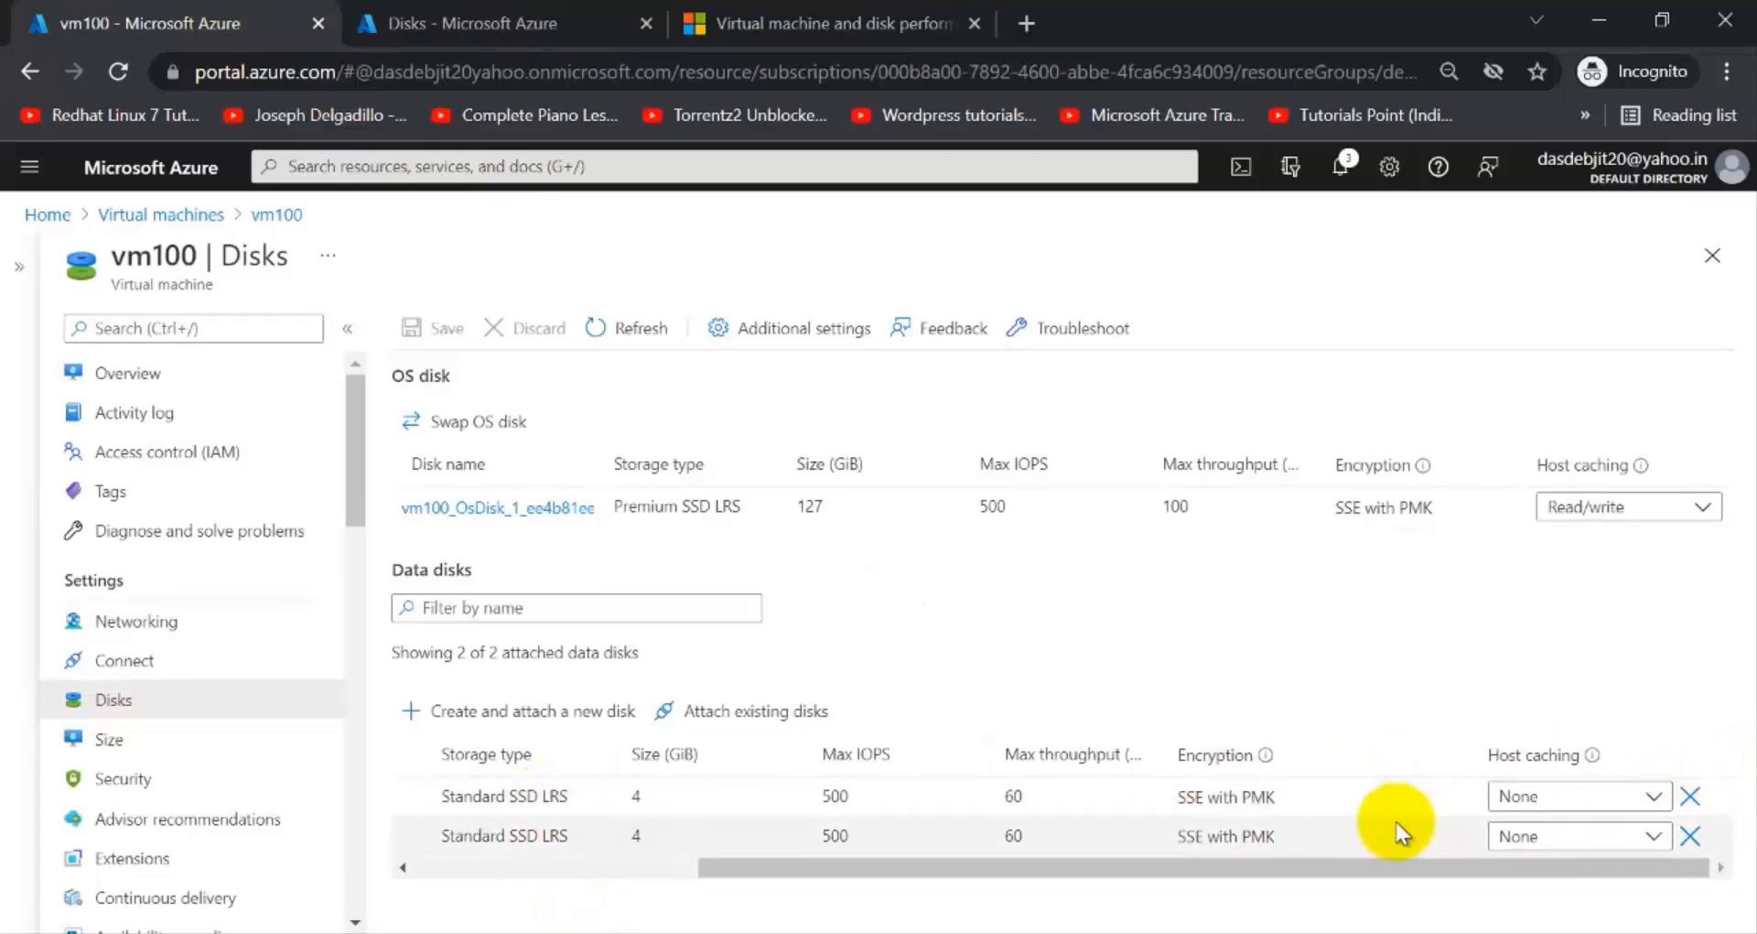
{"action": "left_click_drag", "start_coordinate": [1270, 867], "coordinate": [711, 877]}
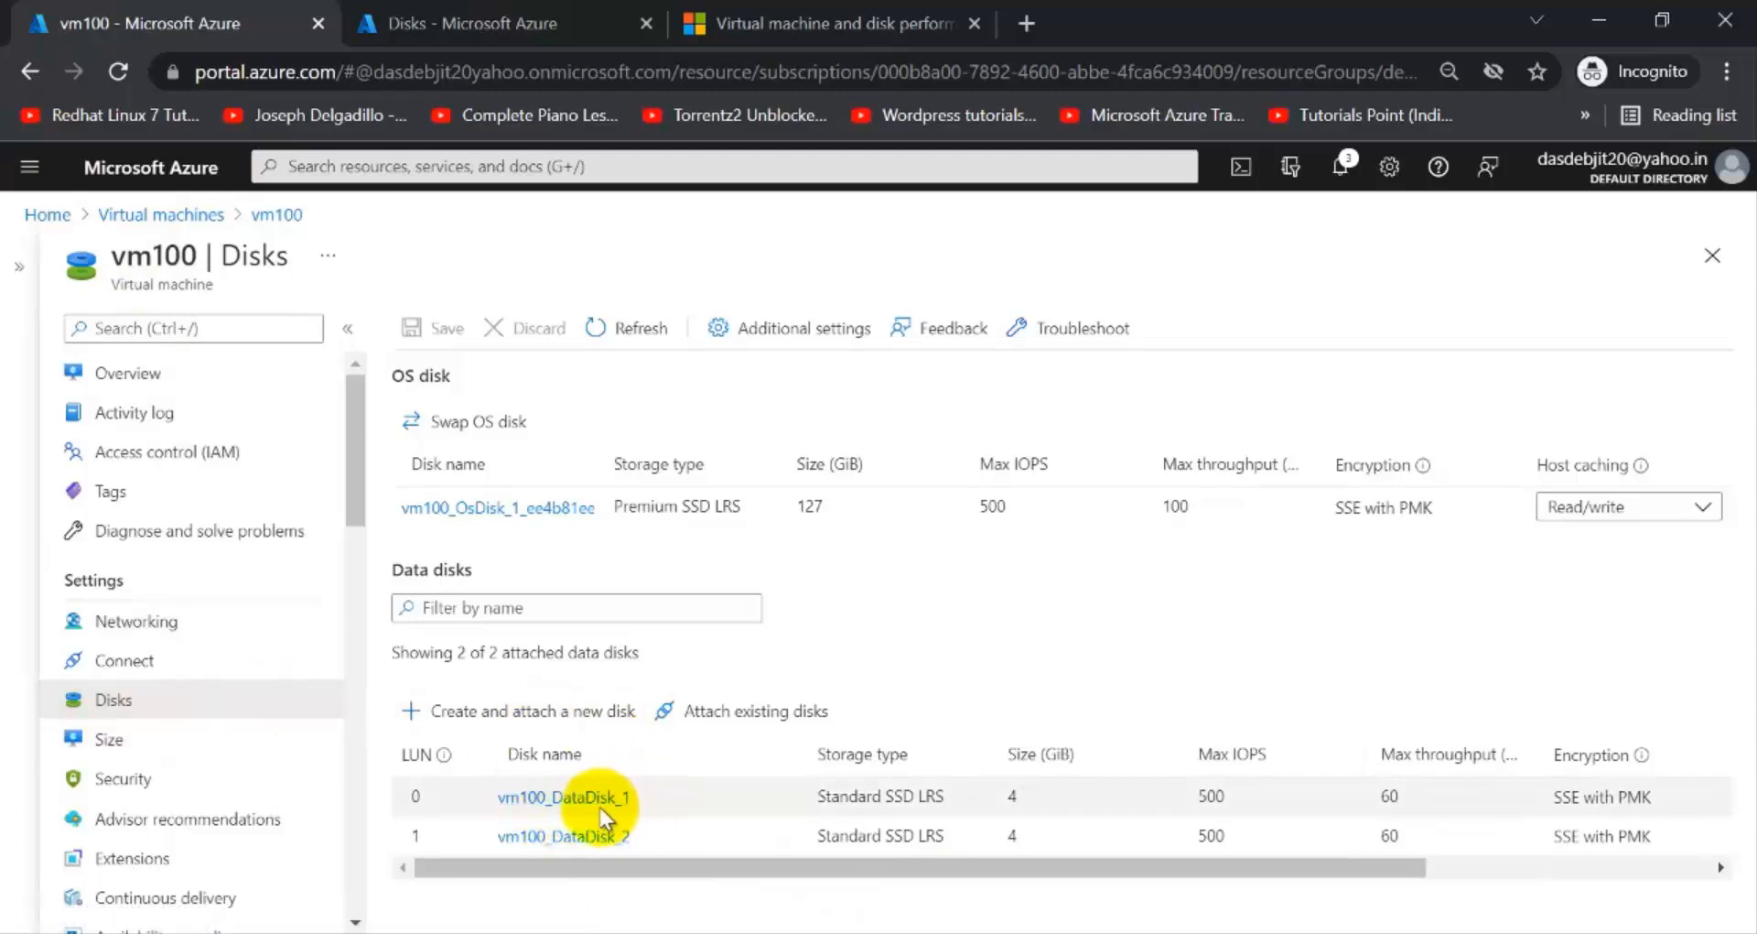
{"action": "left_click_drag", "start_coordinate": [748, 869], "coordinate": [1177, 870]}
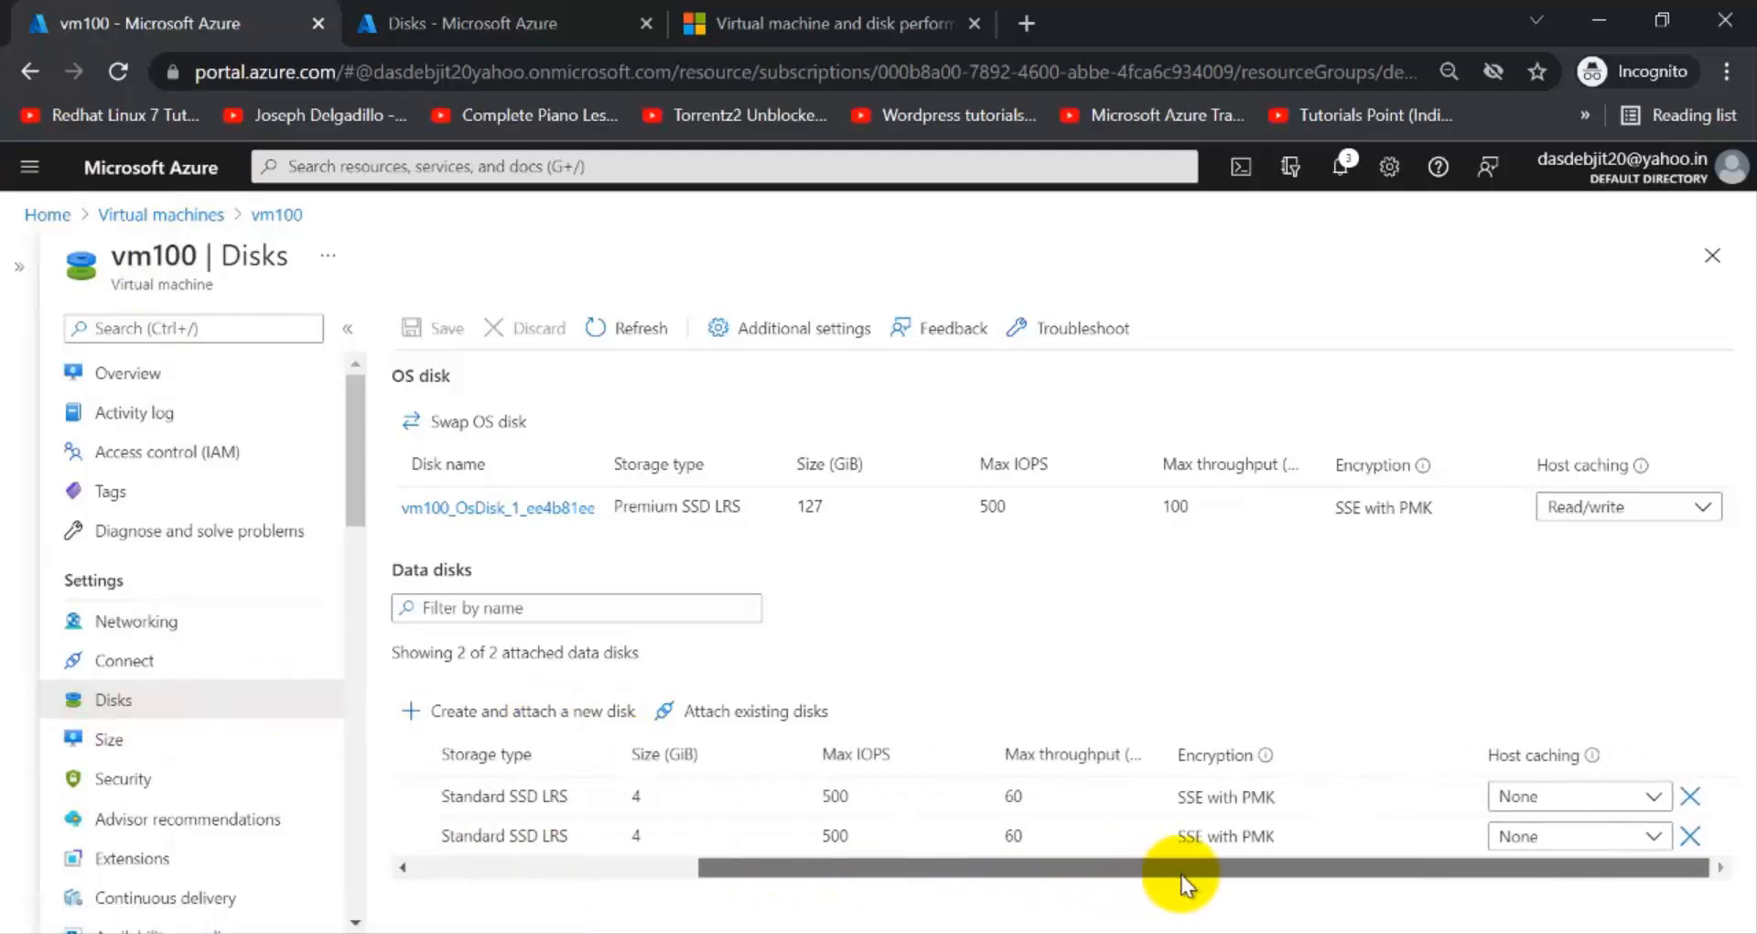
{"action": "left_click", "coordinate": [1692, 799]}
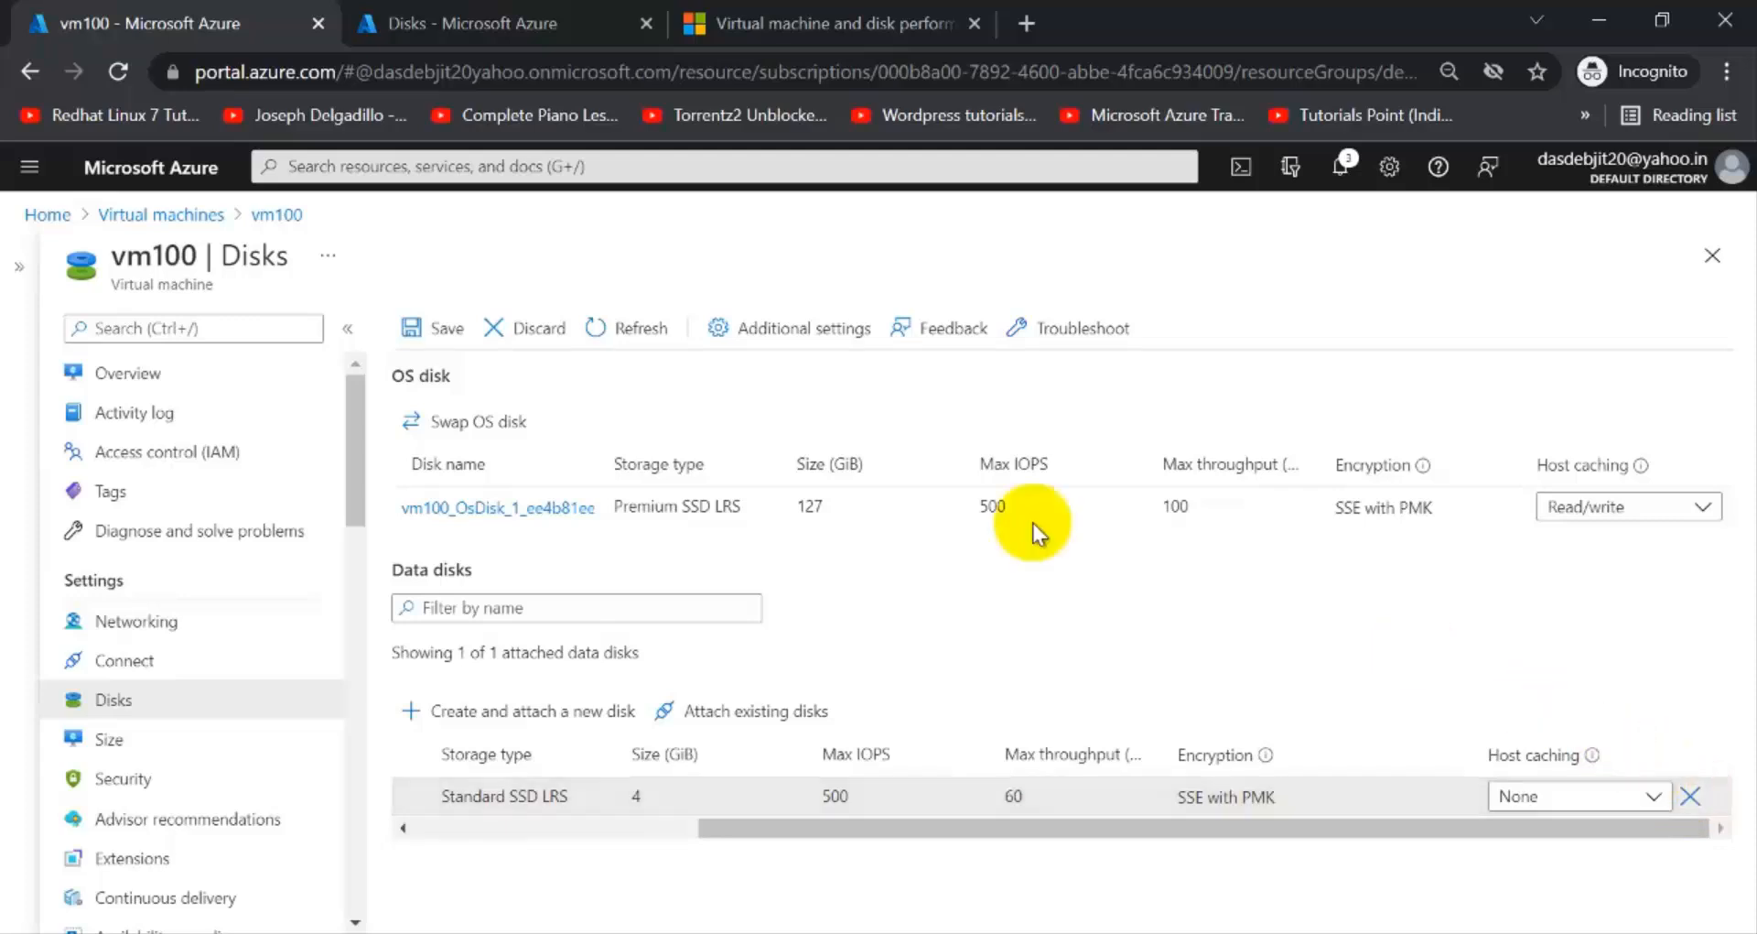
{"action": "left_click", "coordinate": [432, 326]}
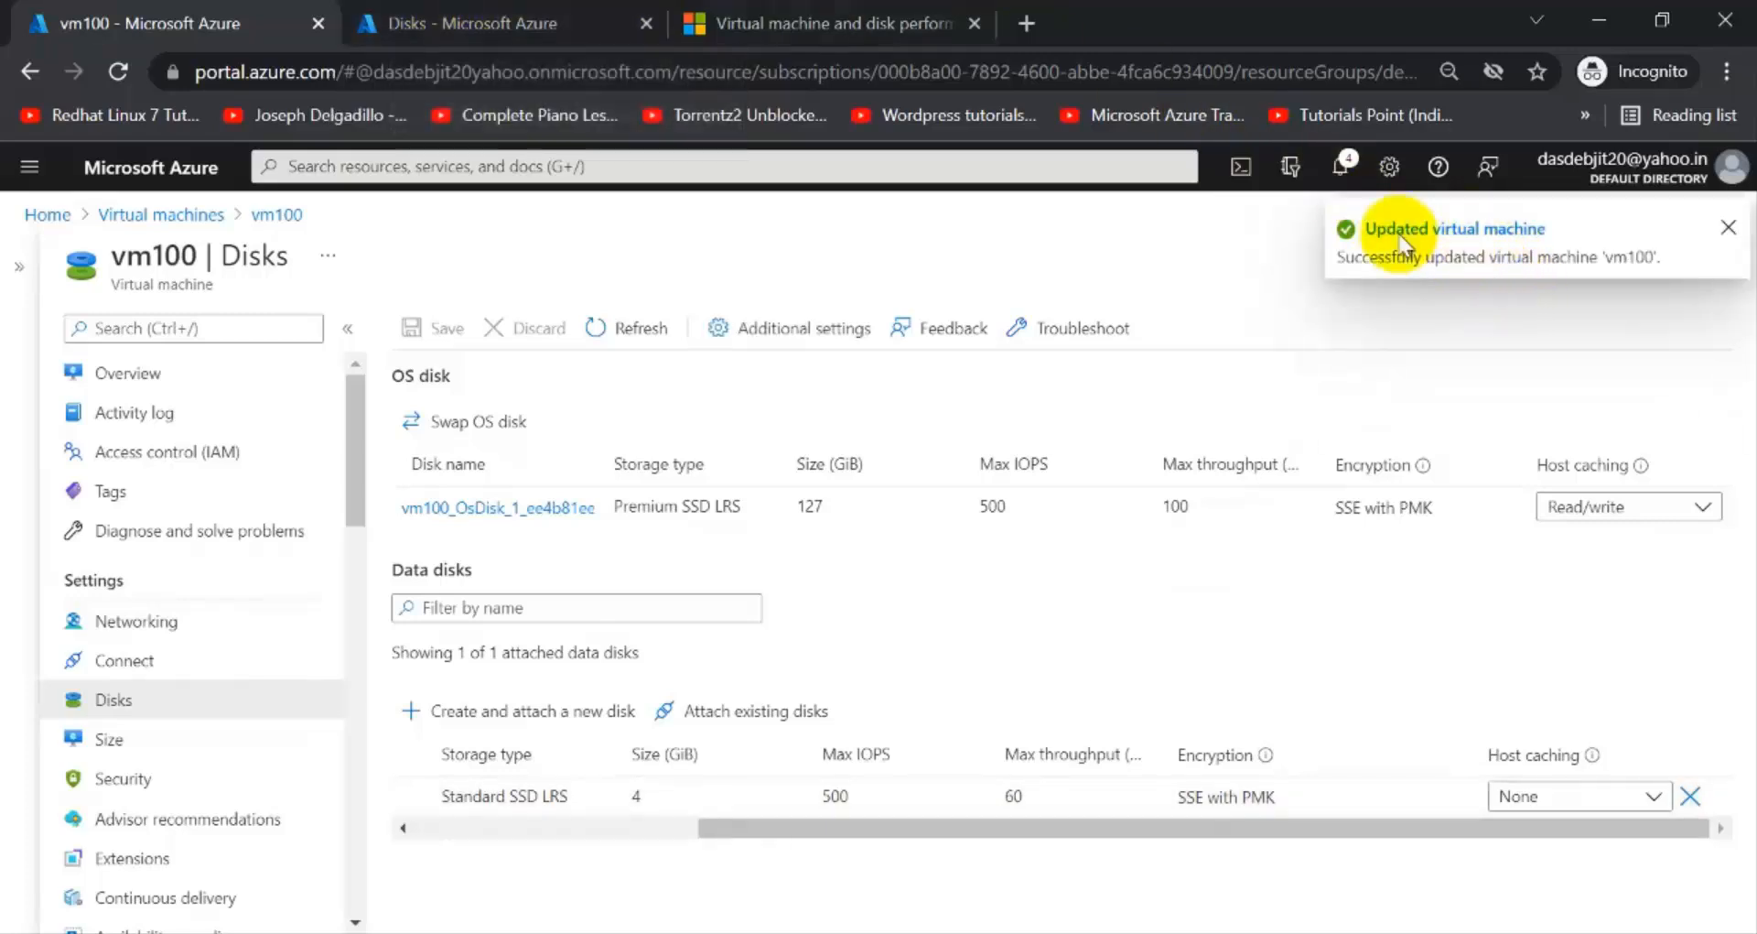
Resize the detached vm100_DataDisk_1 to 8 GiB with the Standard SSD SKU from the refreshed Disks service, and refresh the disk list again.
{"action": "left_click", "coordinate": [458, 19]}
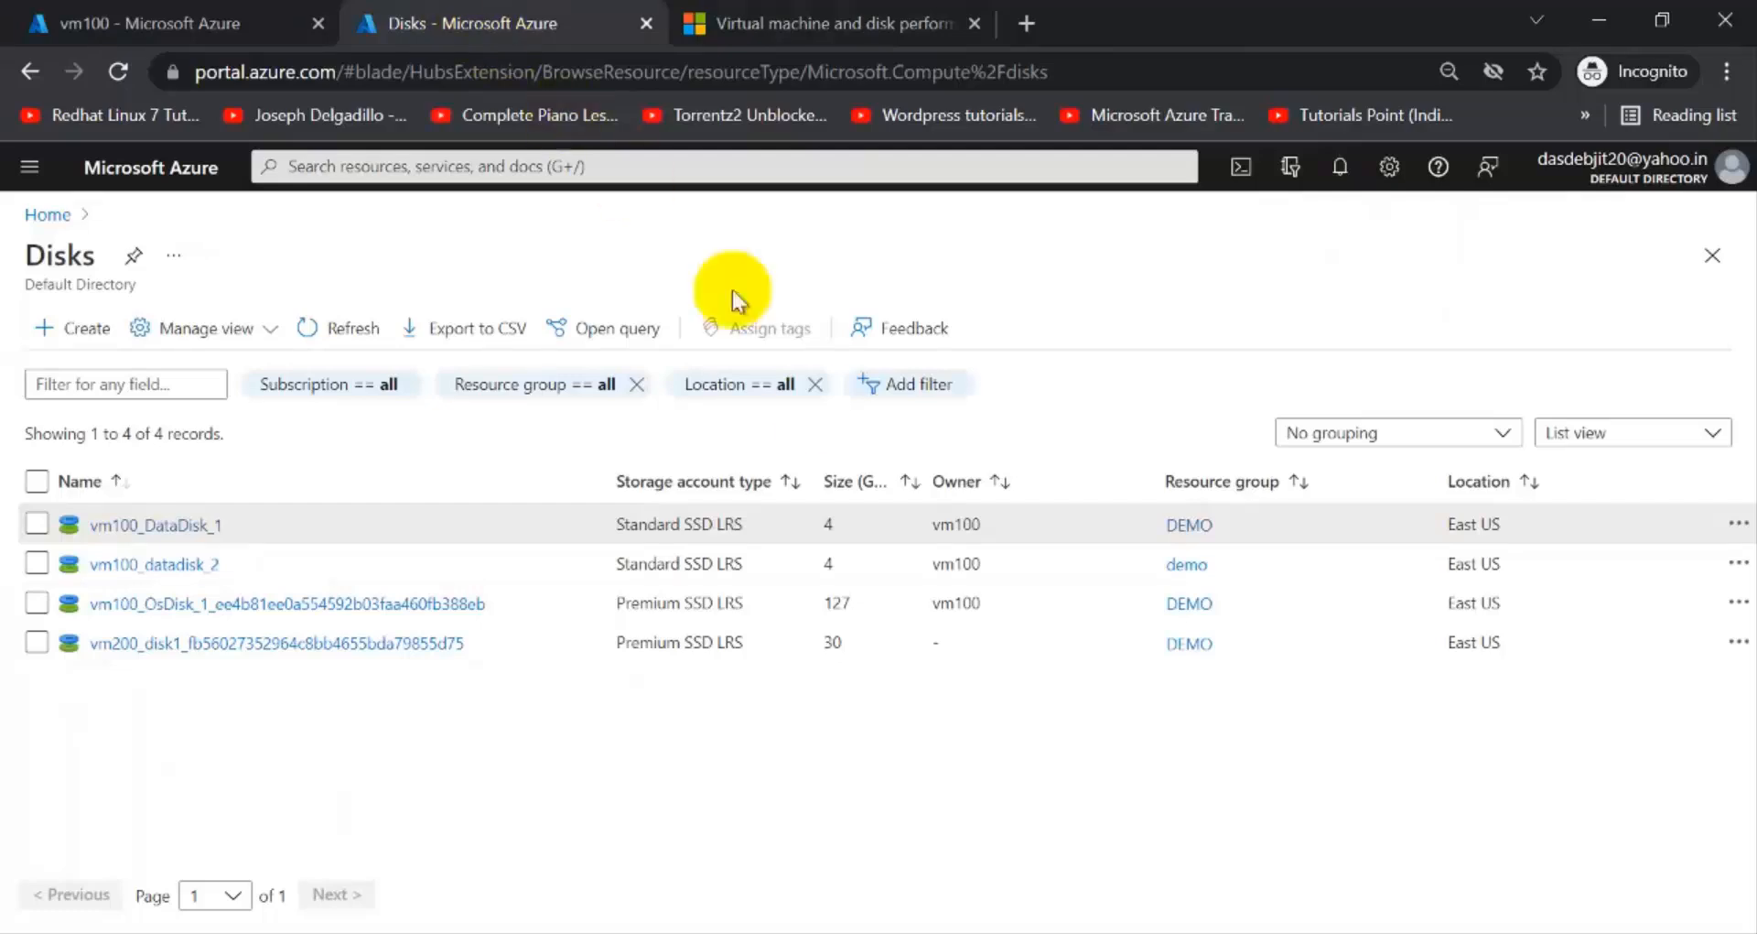
{"action": "left_click", "coordinate": [338, 327]}
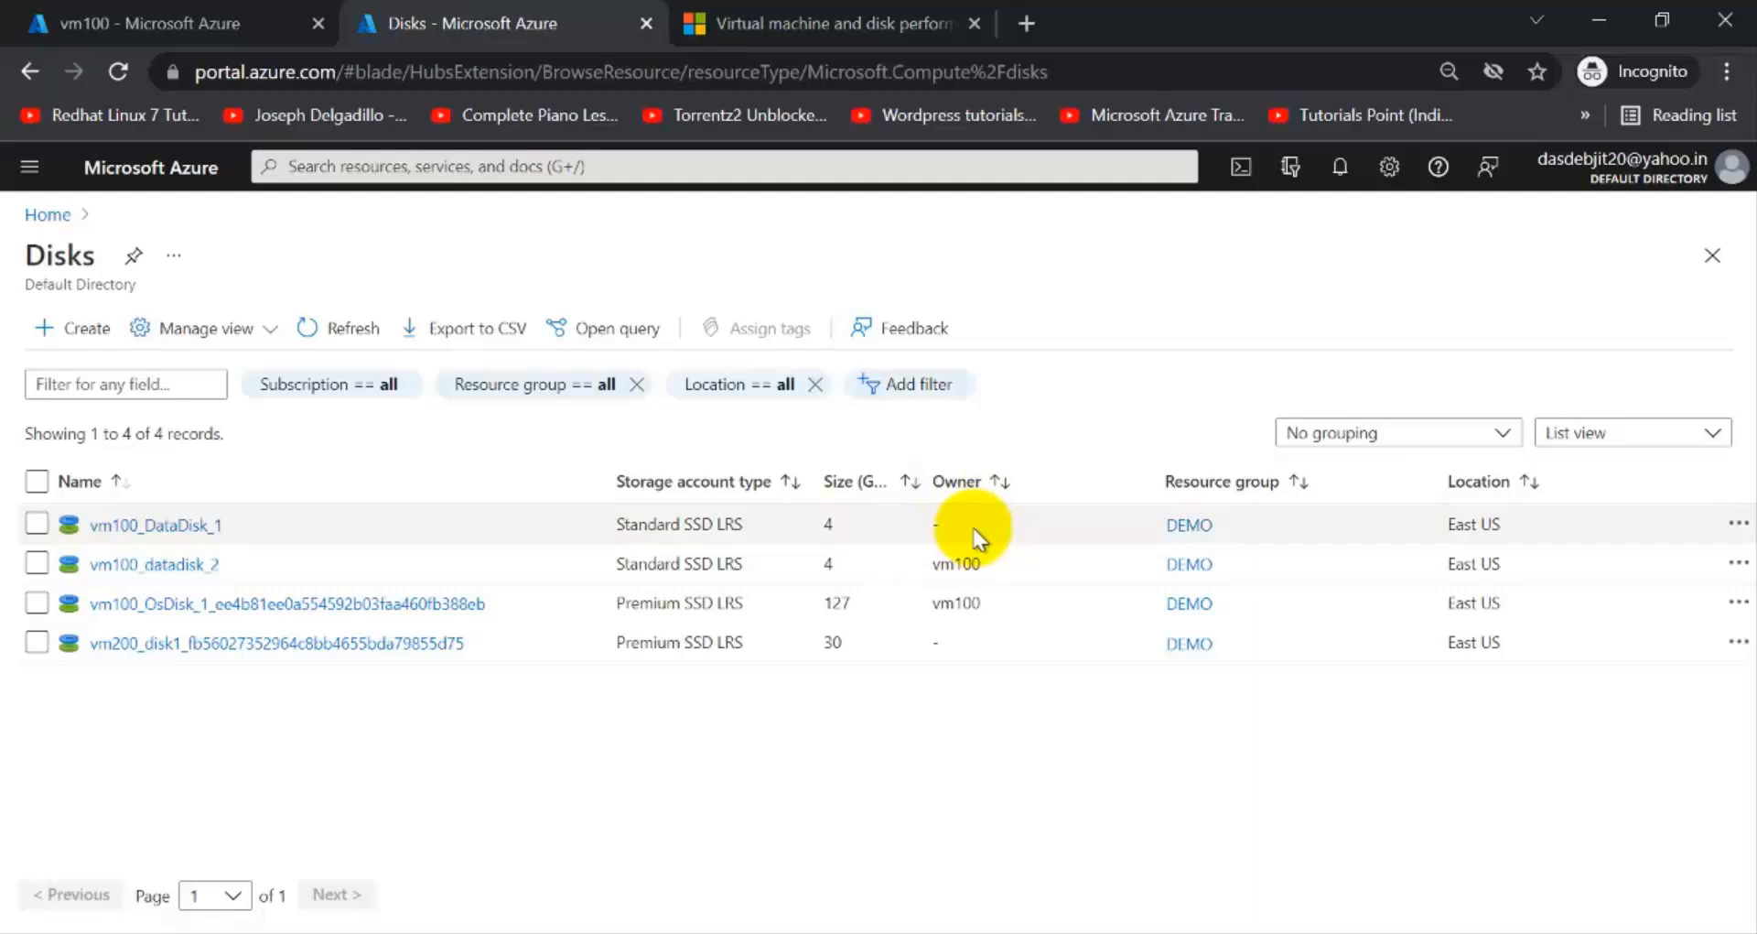
{"action": "left_click", "coordinate": [167, 526]}
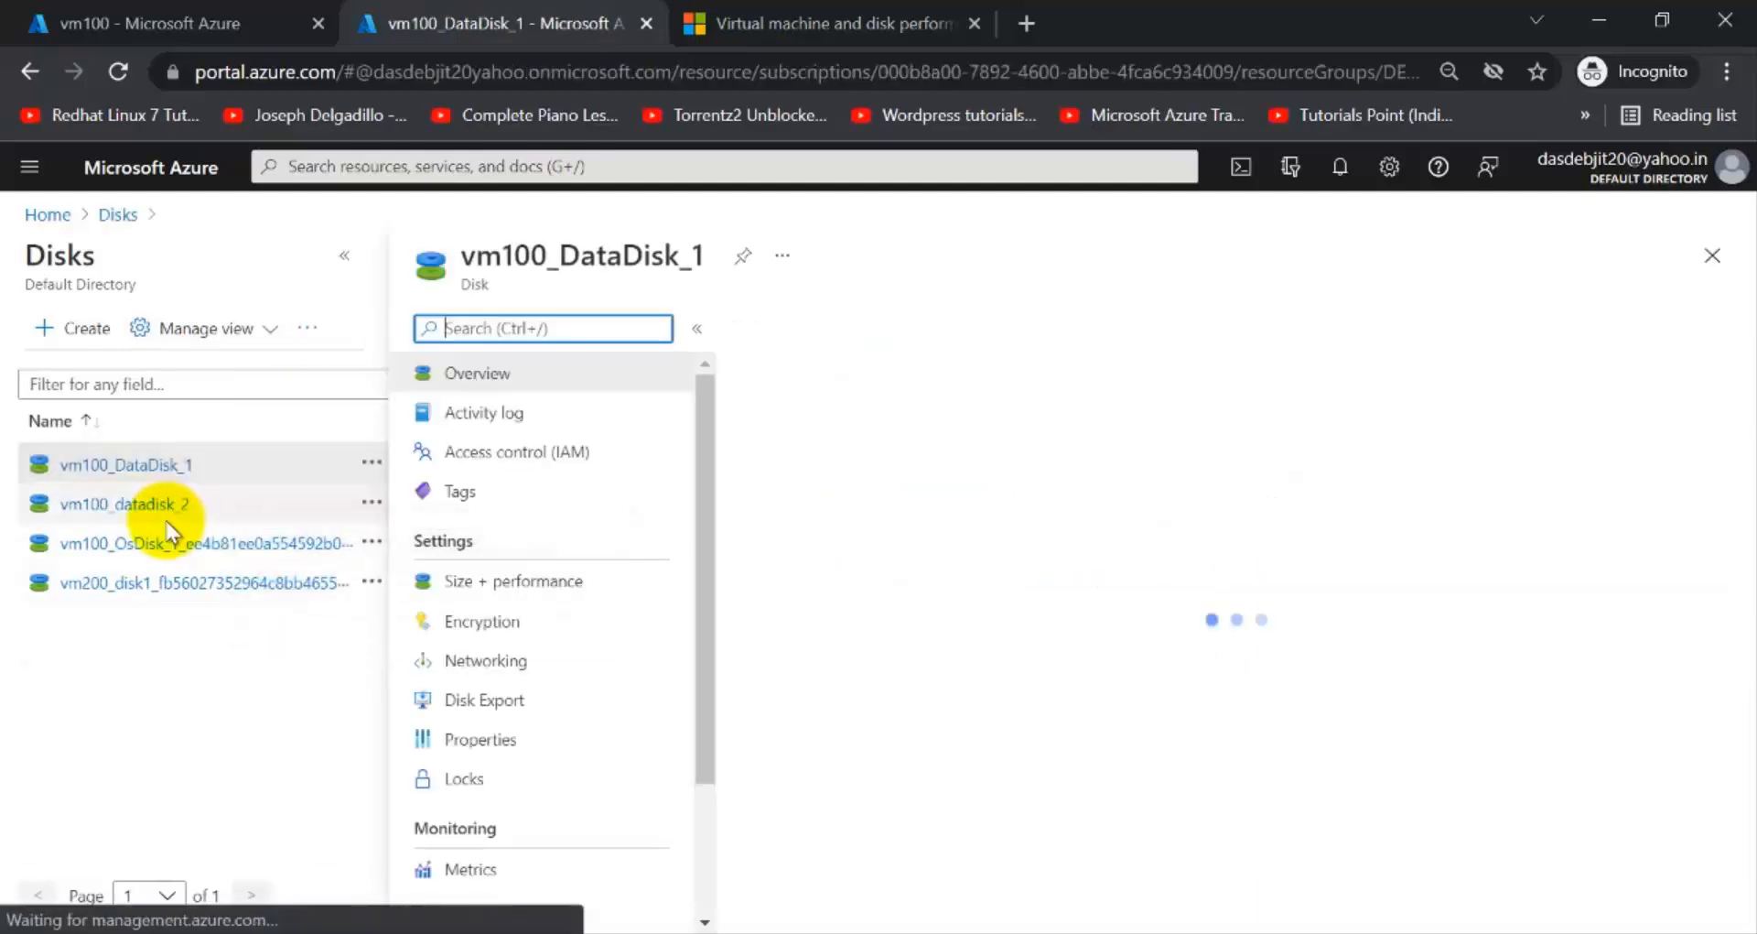
{"action": "left_click", "coordinate": [558, 592]}
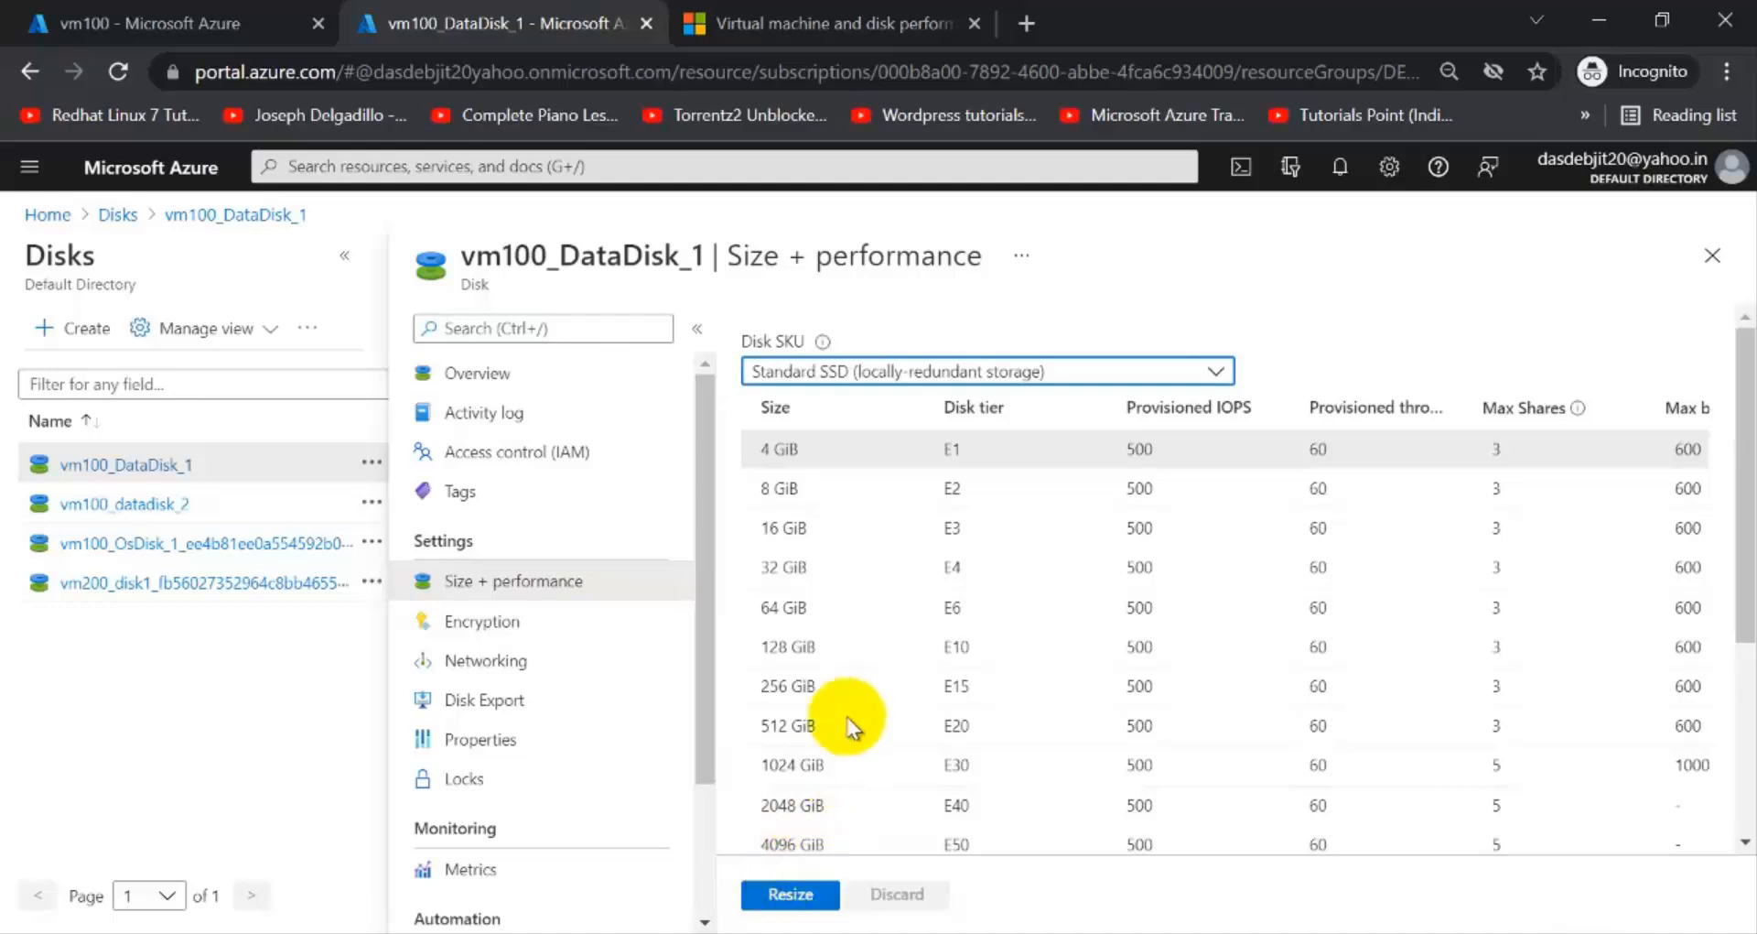
{"action": "left_click", "coordinate": [886, 494]}
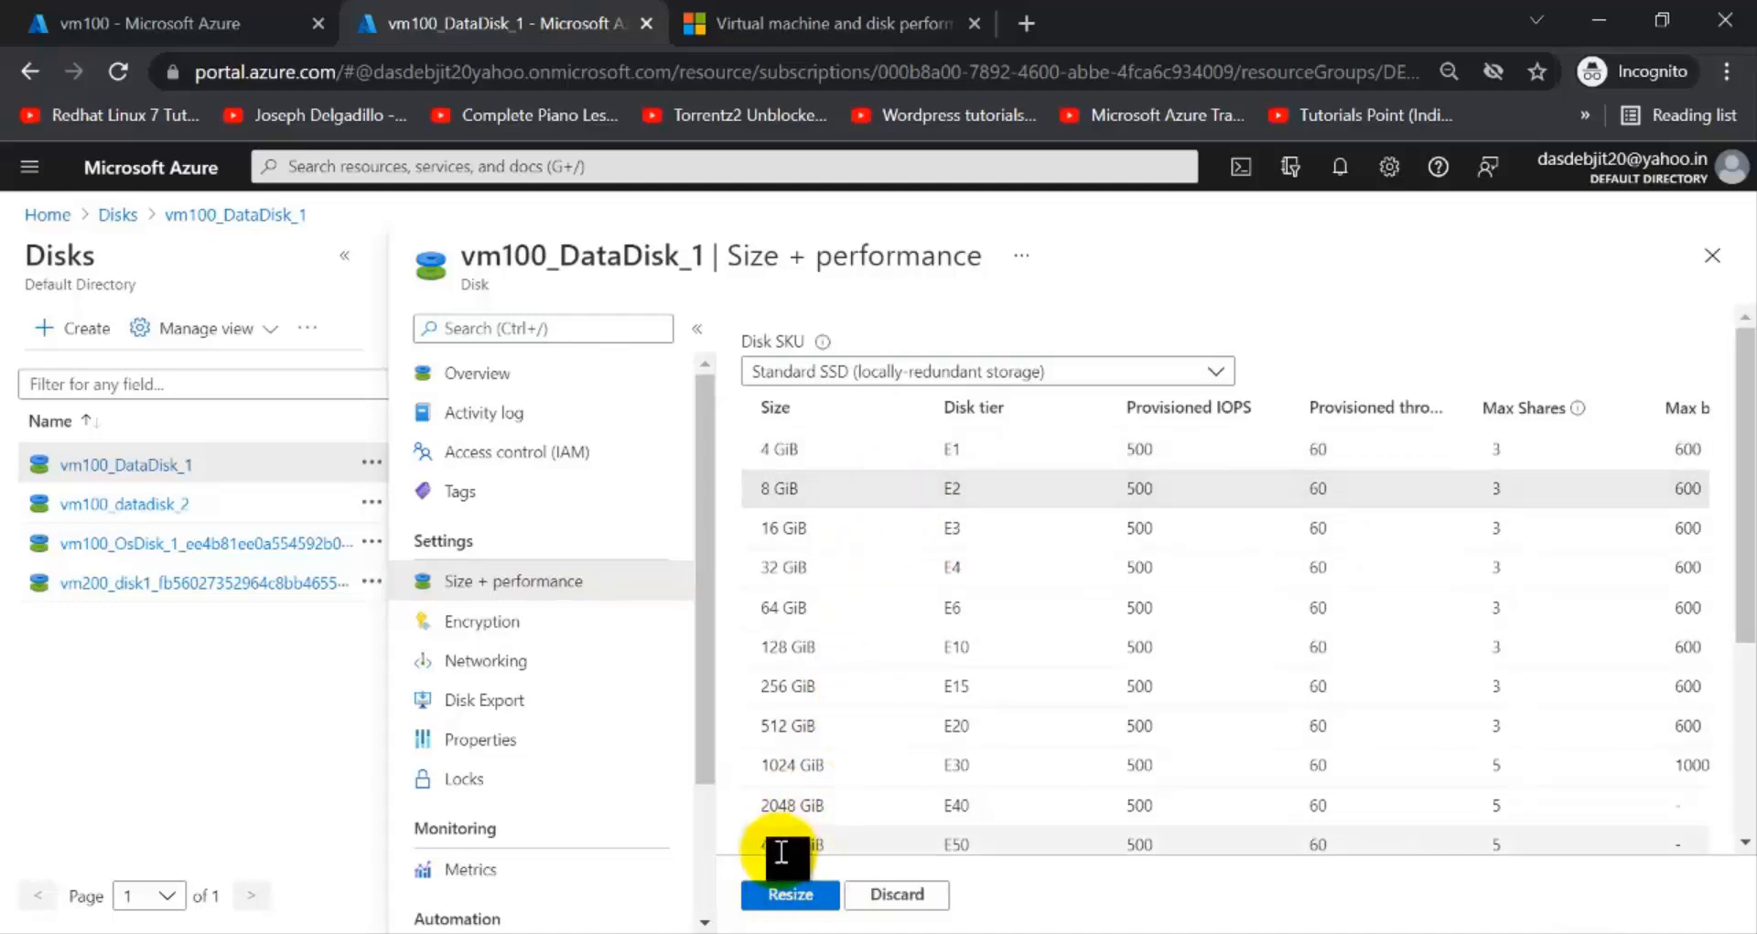
{"action": "left_click", "coordinate": [787, 894]}
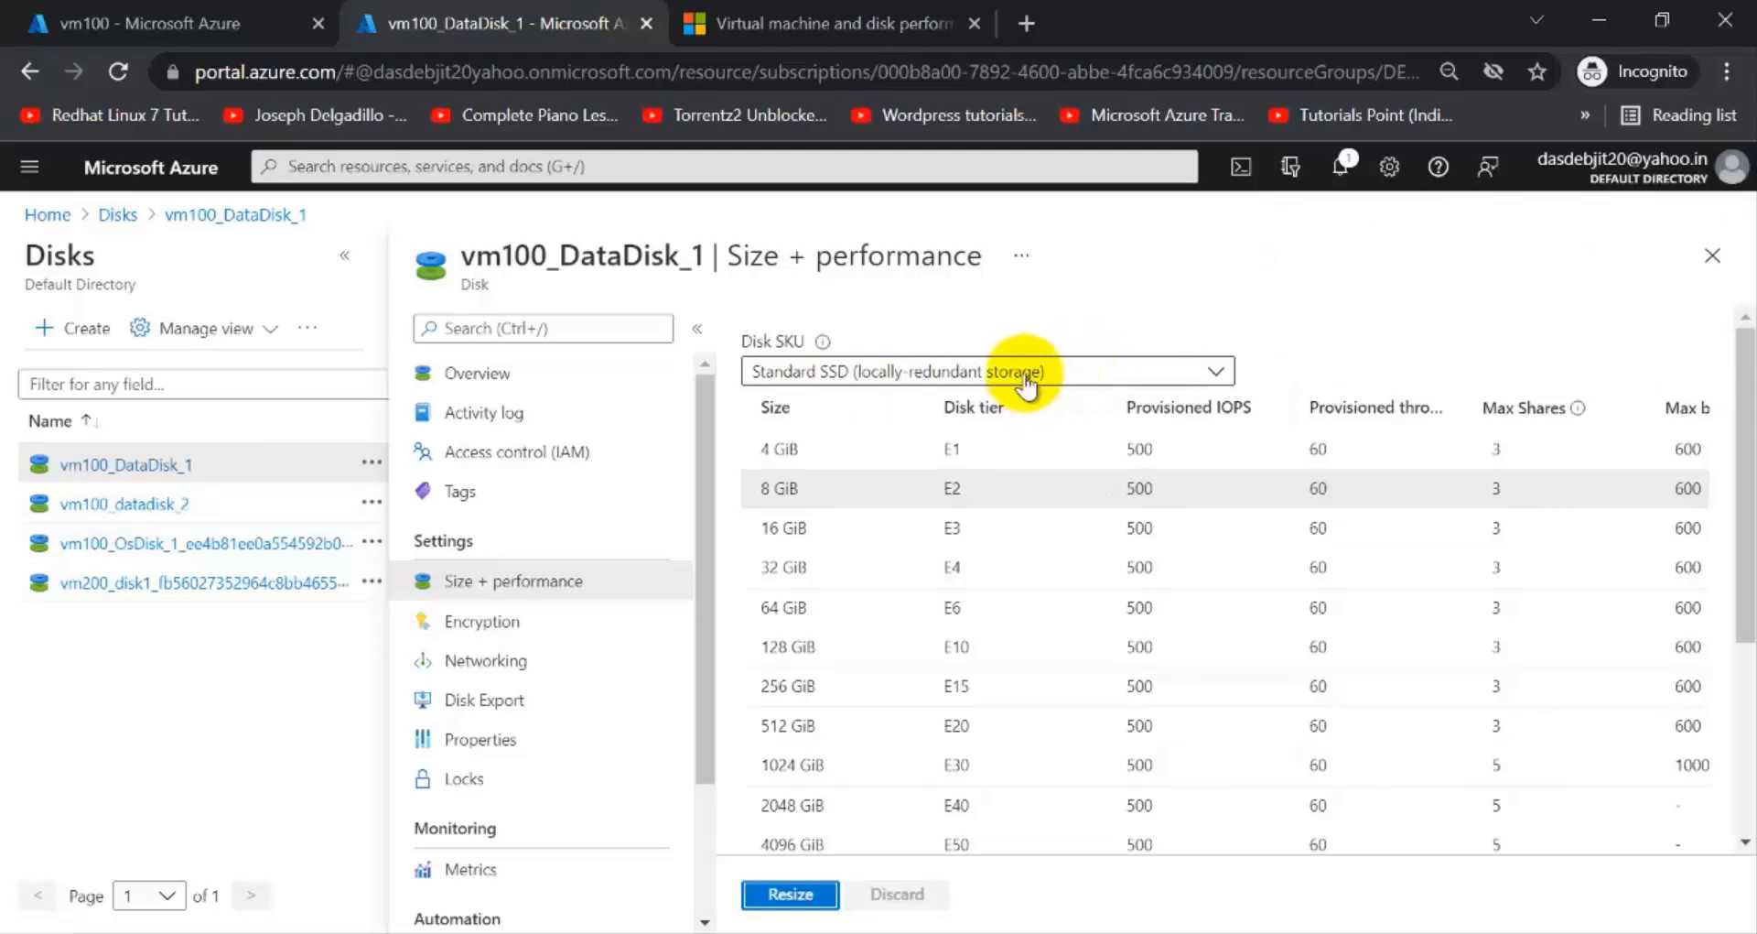
{"action": "left_click", "coordinate": [1708, 265]}
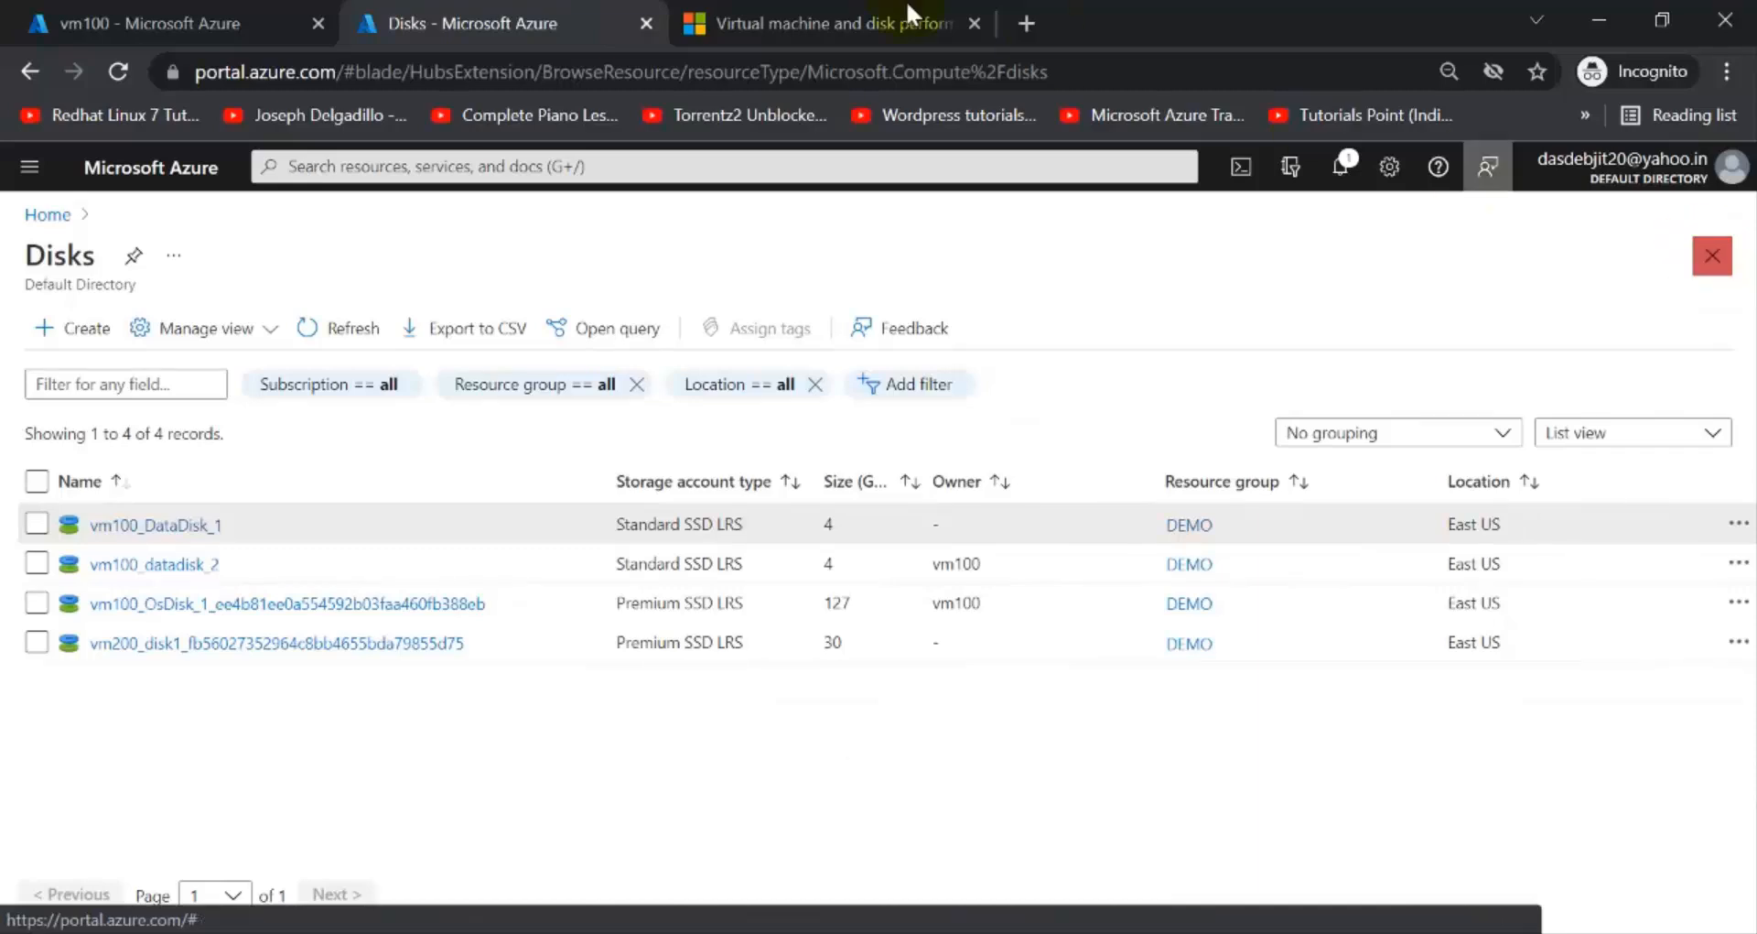
{"action": "left_click", "coordinate": [357, 328]}
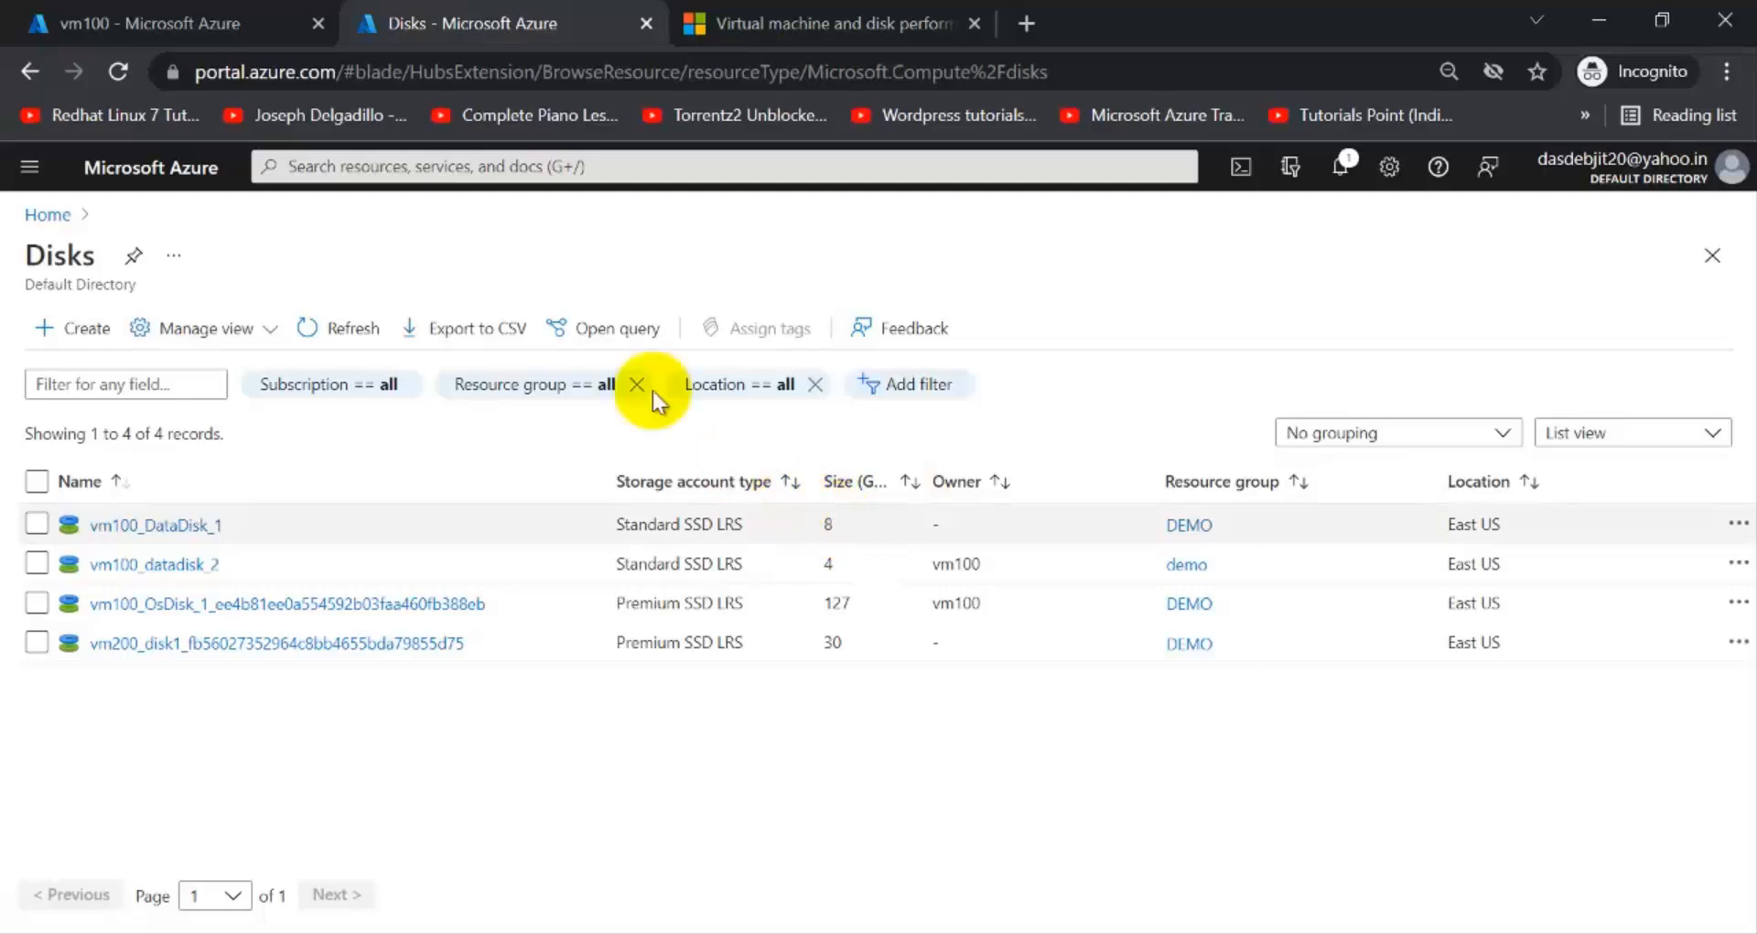
Attach the existing disk vm100_DataDisk_1 to vm100 as LUN 0 and save the disk configuration.
{"action": "left_click", "coordinate": [126, 11]}
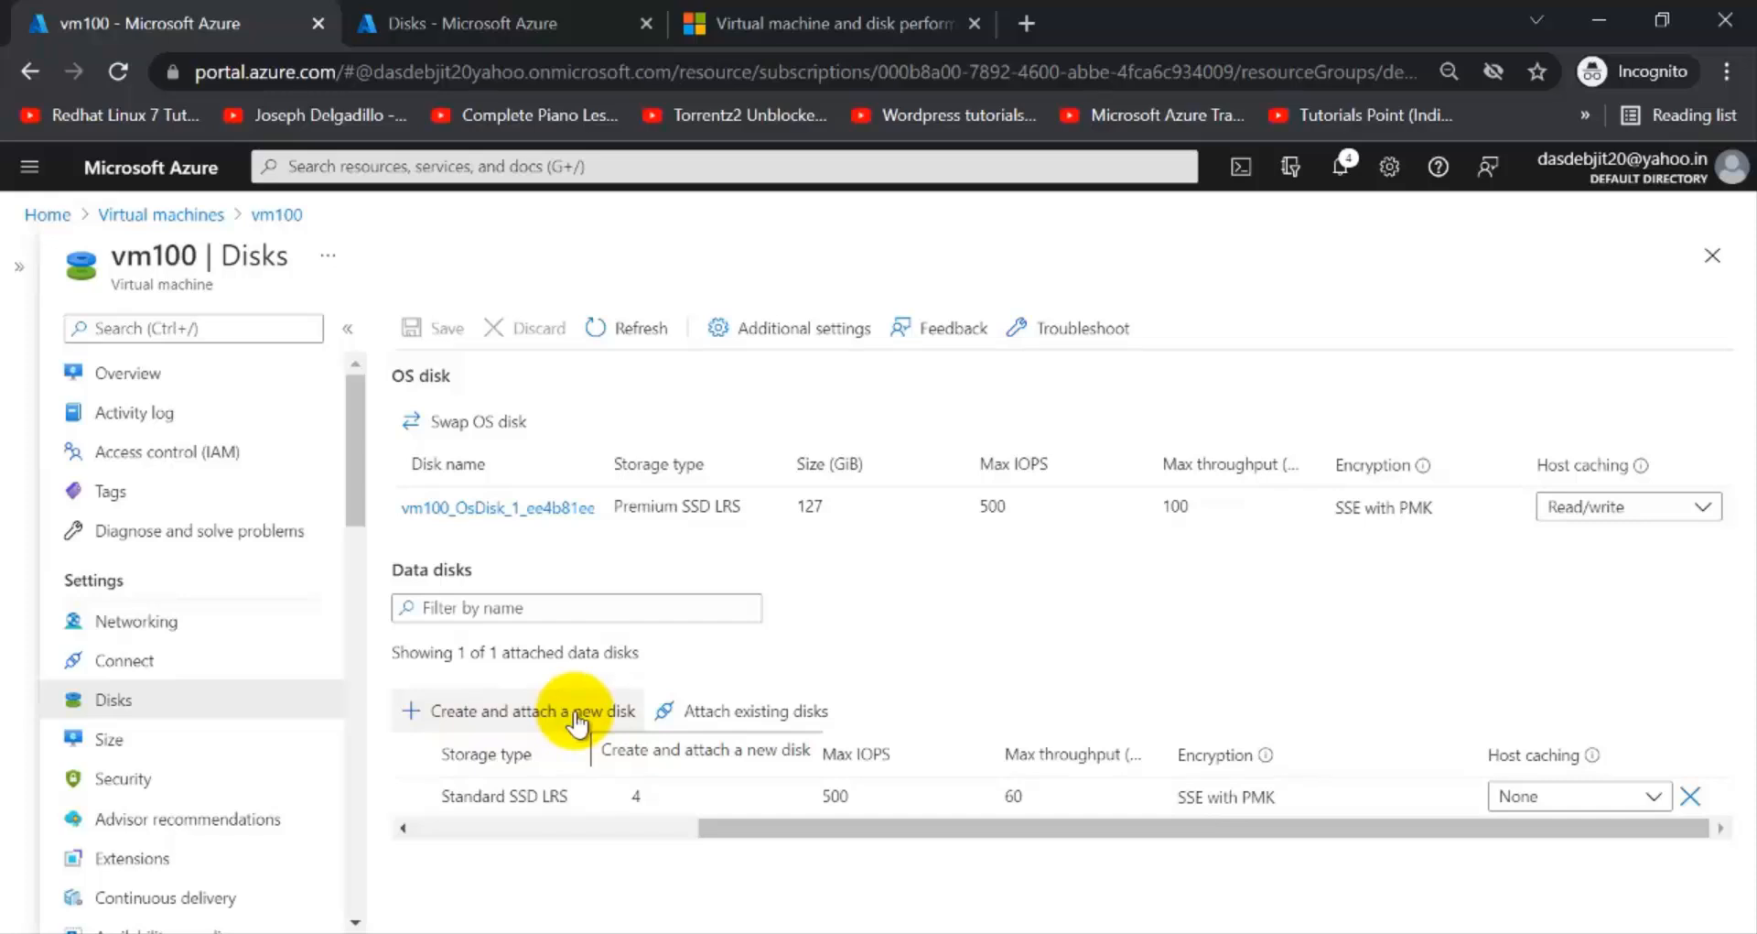
{"action": "left_click", "coordinate": [742, 721]}
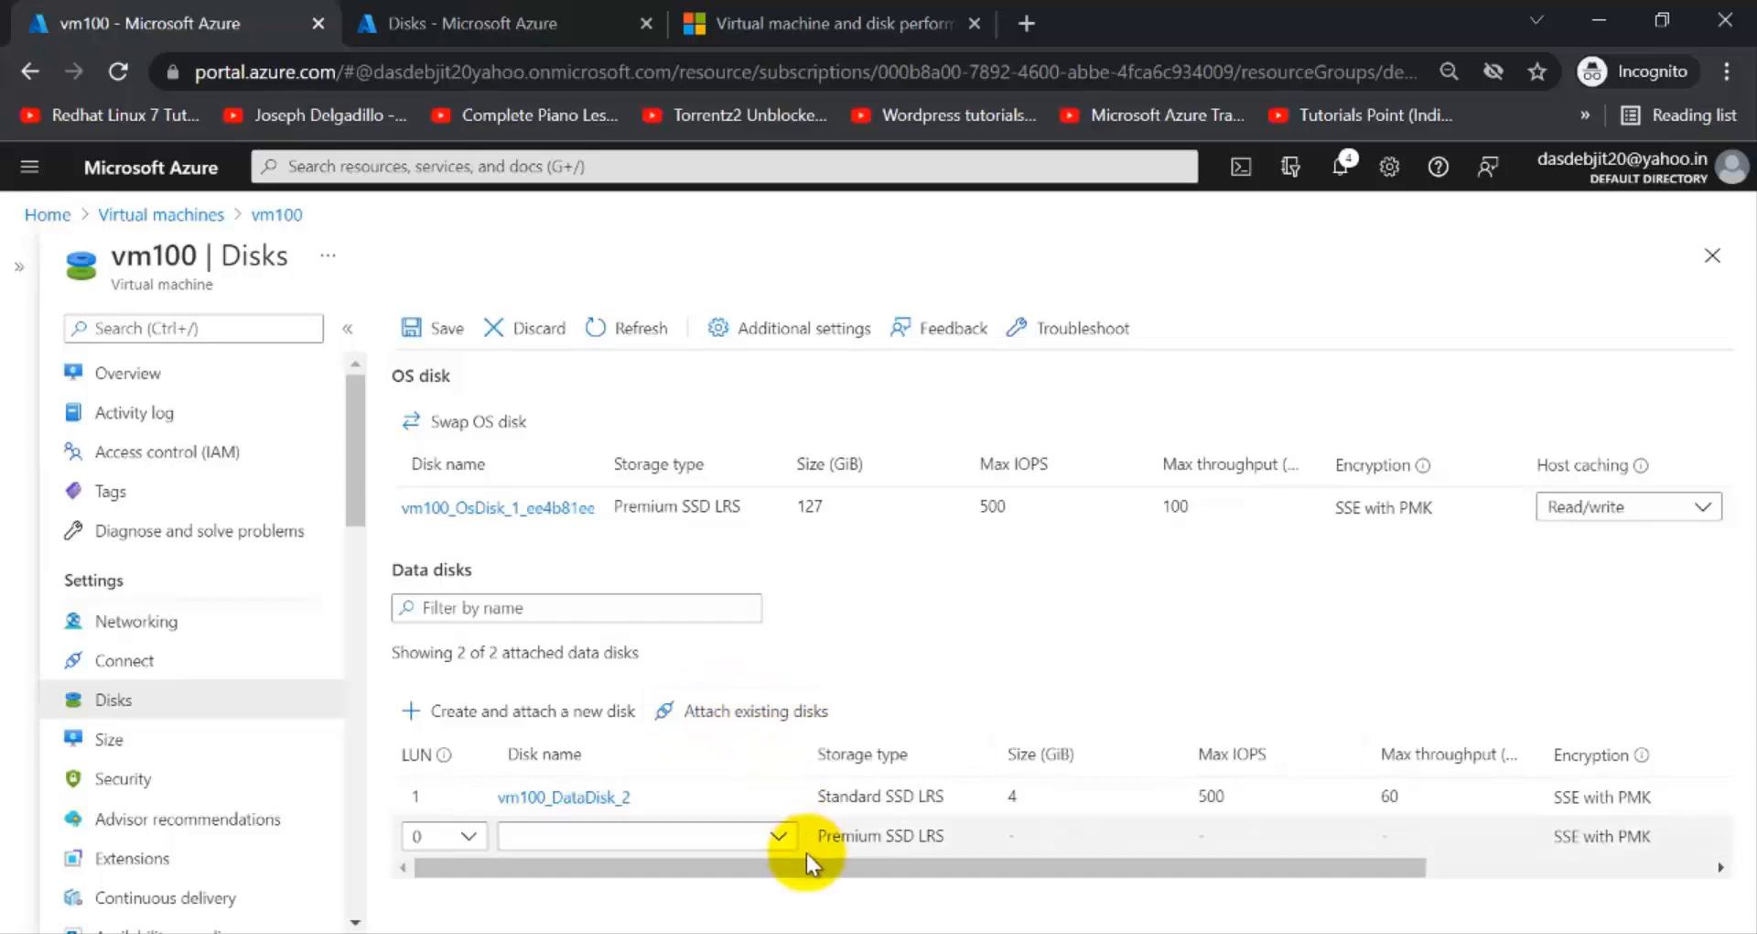
{"action": "left_click", "coordinate": [779, 838]}
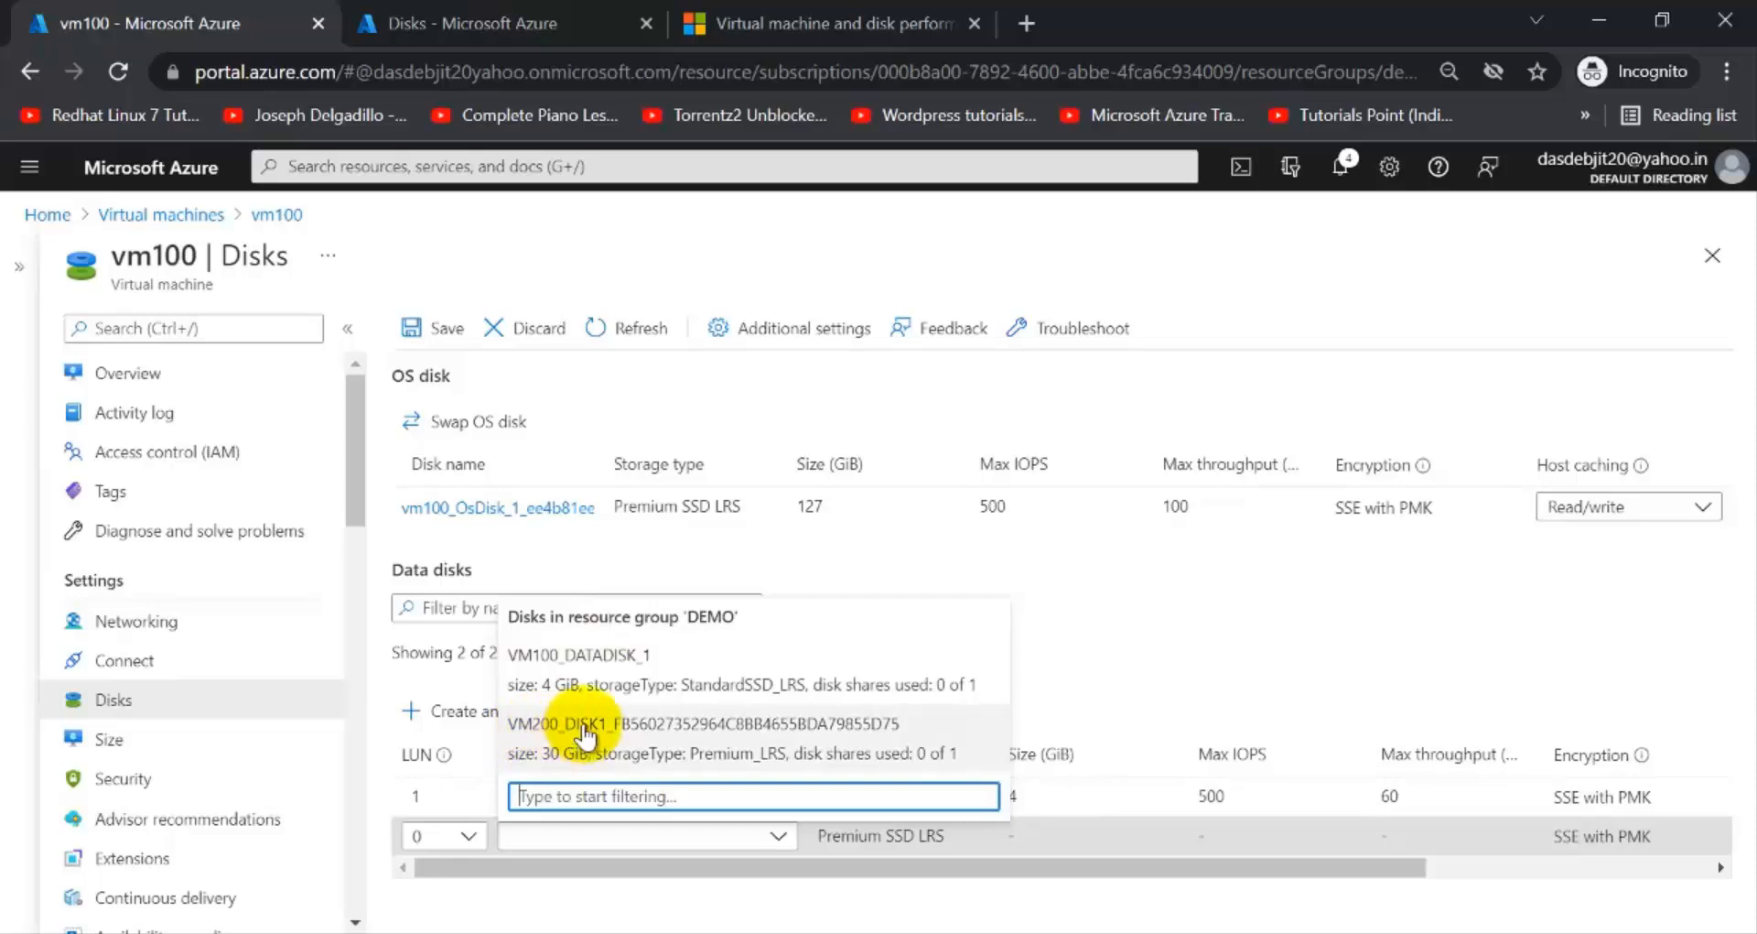
{"action": "left_click", "coordinate": [627, 660]}
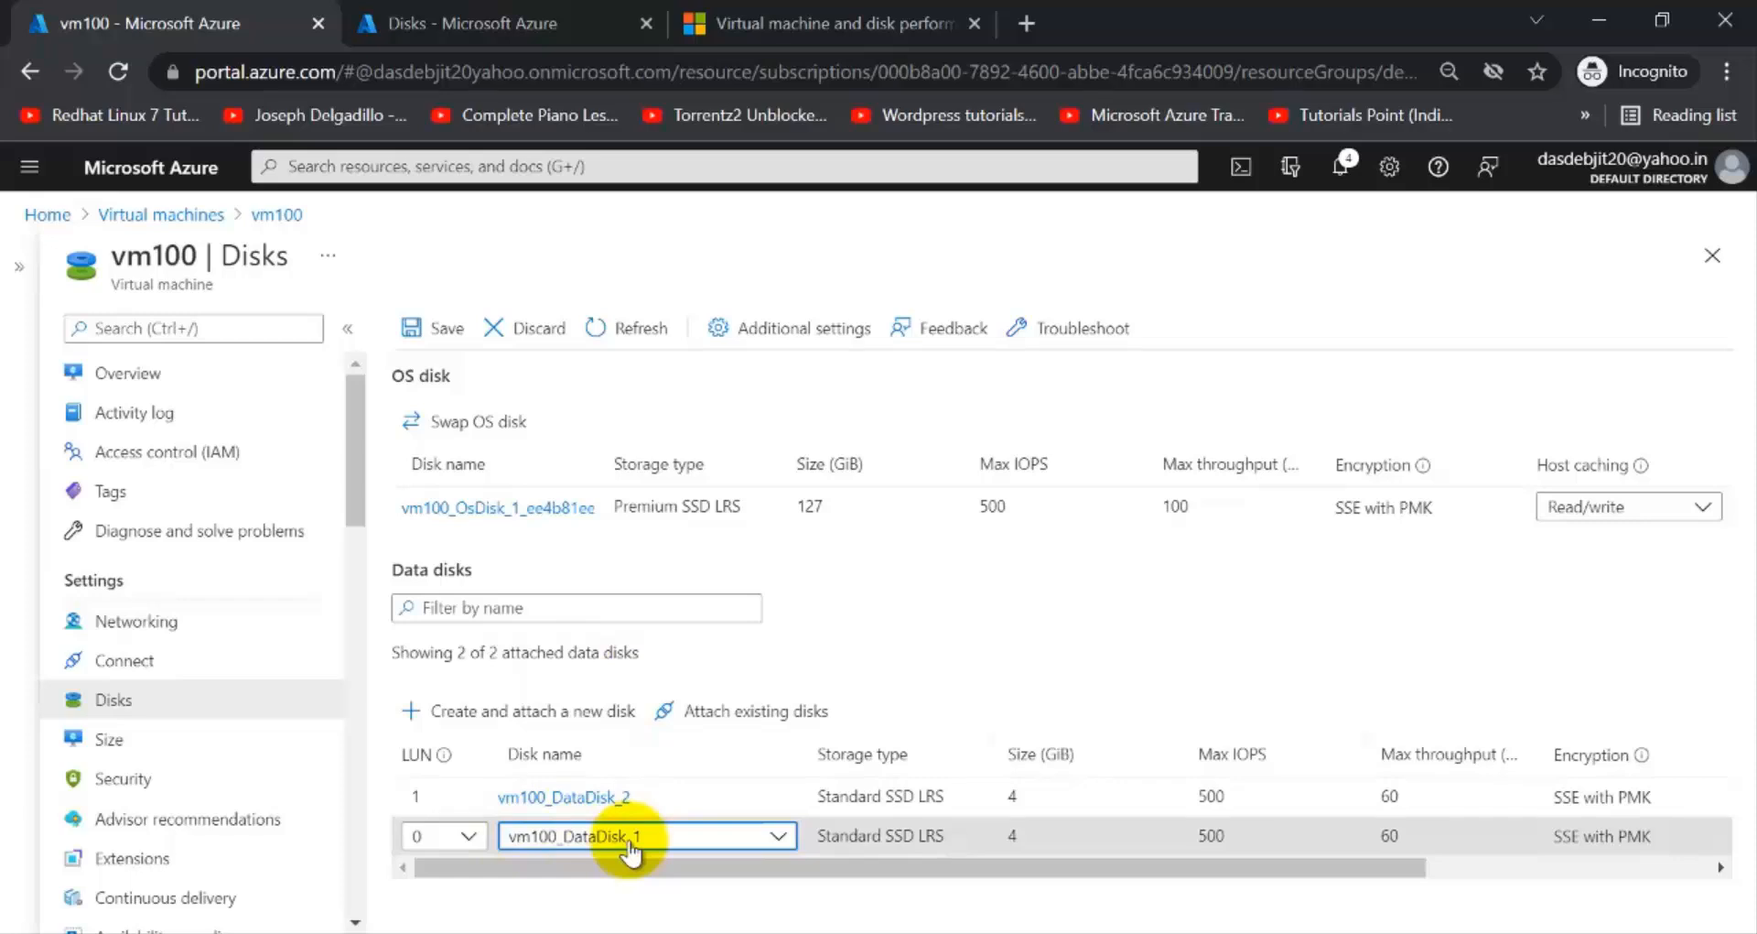
{"action": "left_click", "coordinate": [443, 328]}
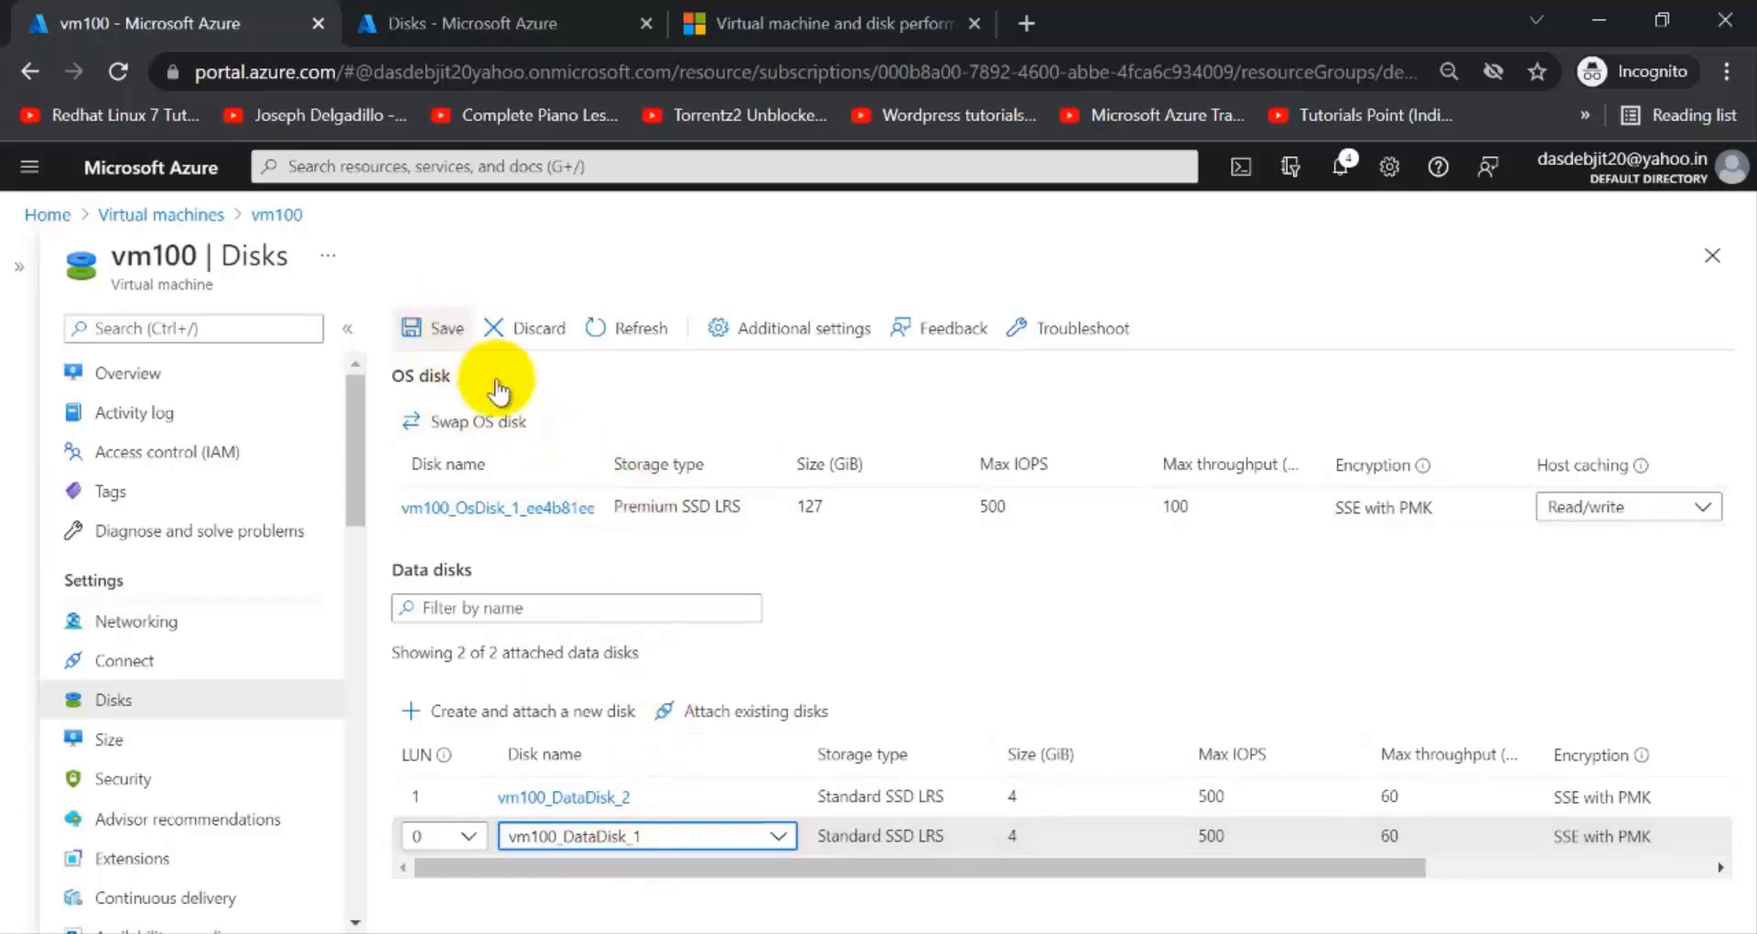
{"action": "left_click_drag", "start_coordinate": [884, 867], "coordinate": [1306, 898]}
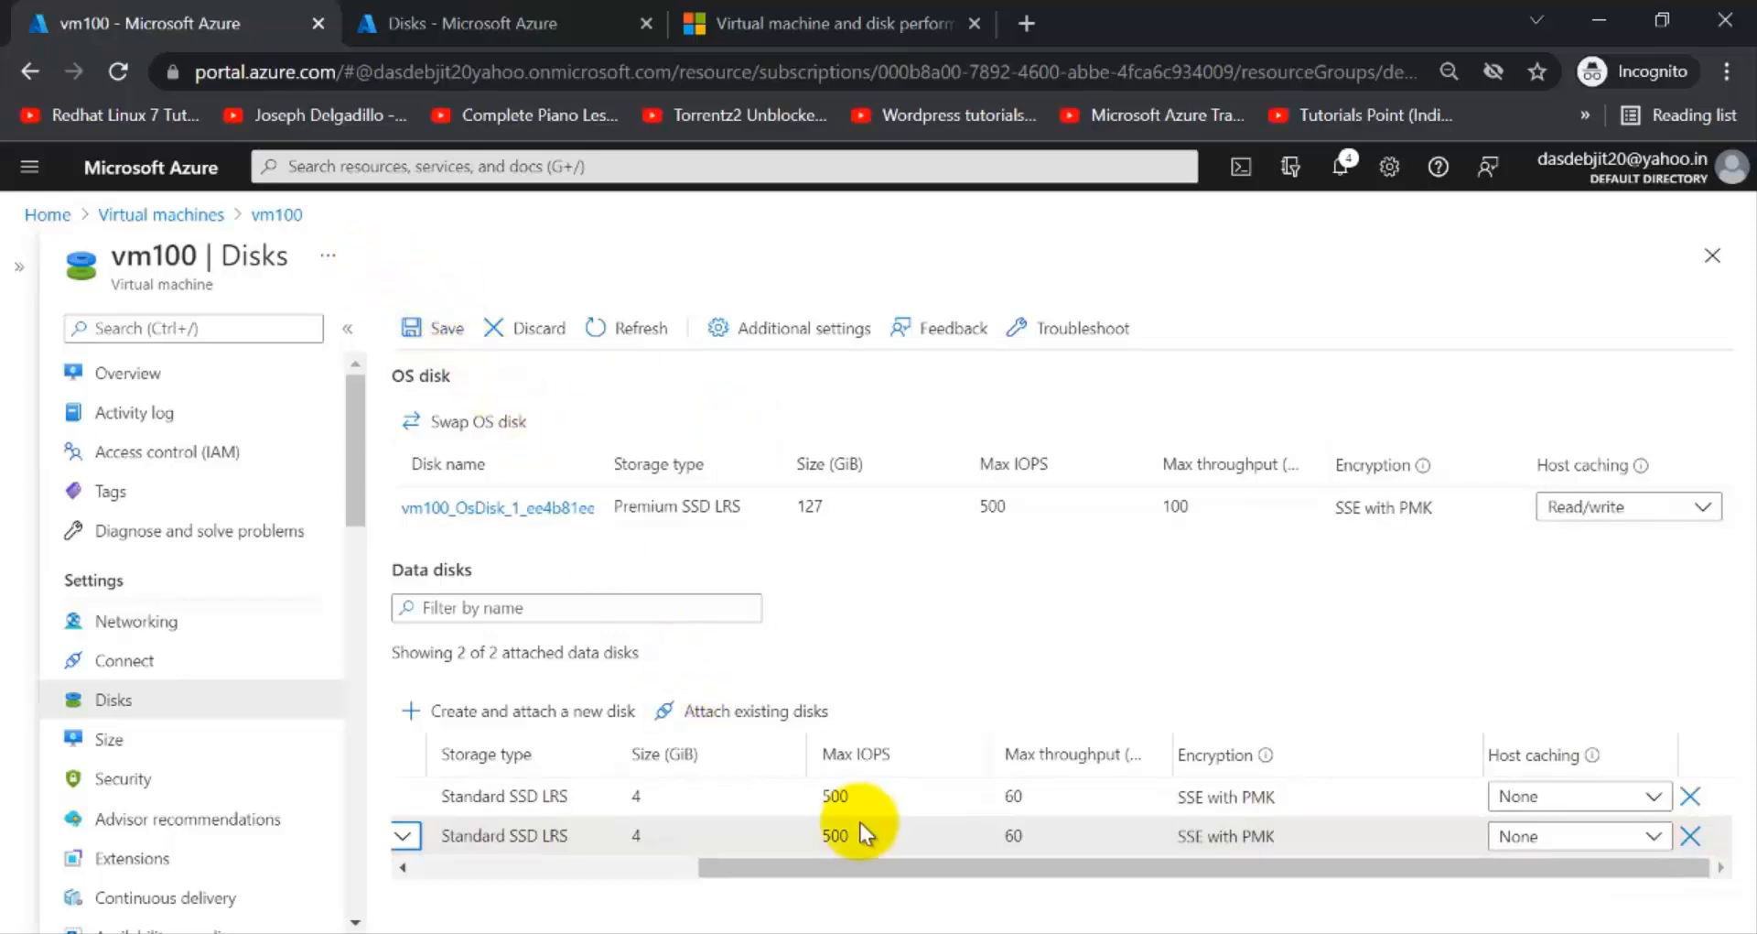
{"action": "left_click_drag", "start_coordinate": [887, 871], "coordinate": [588, 863]}
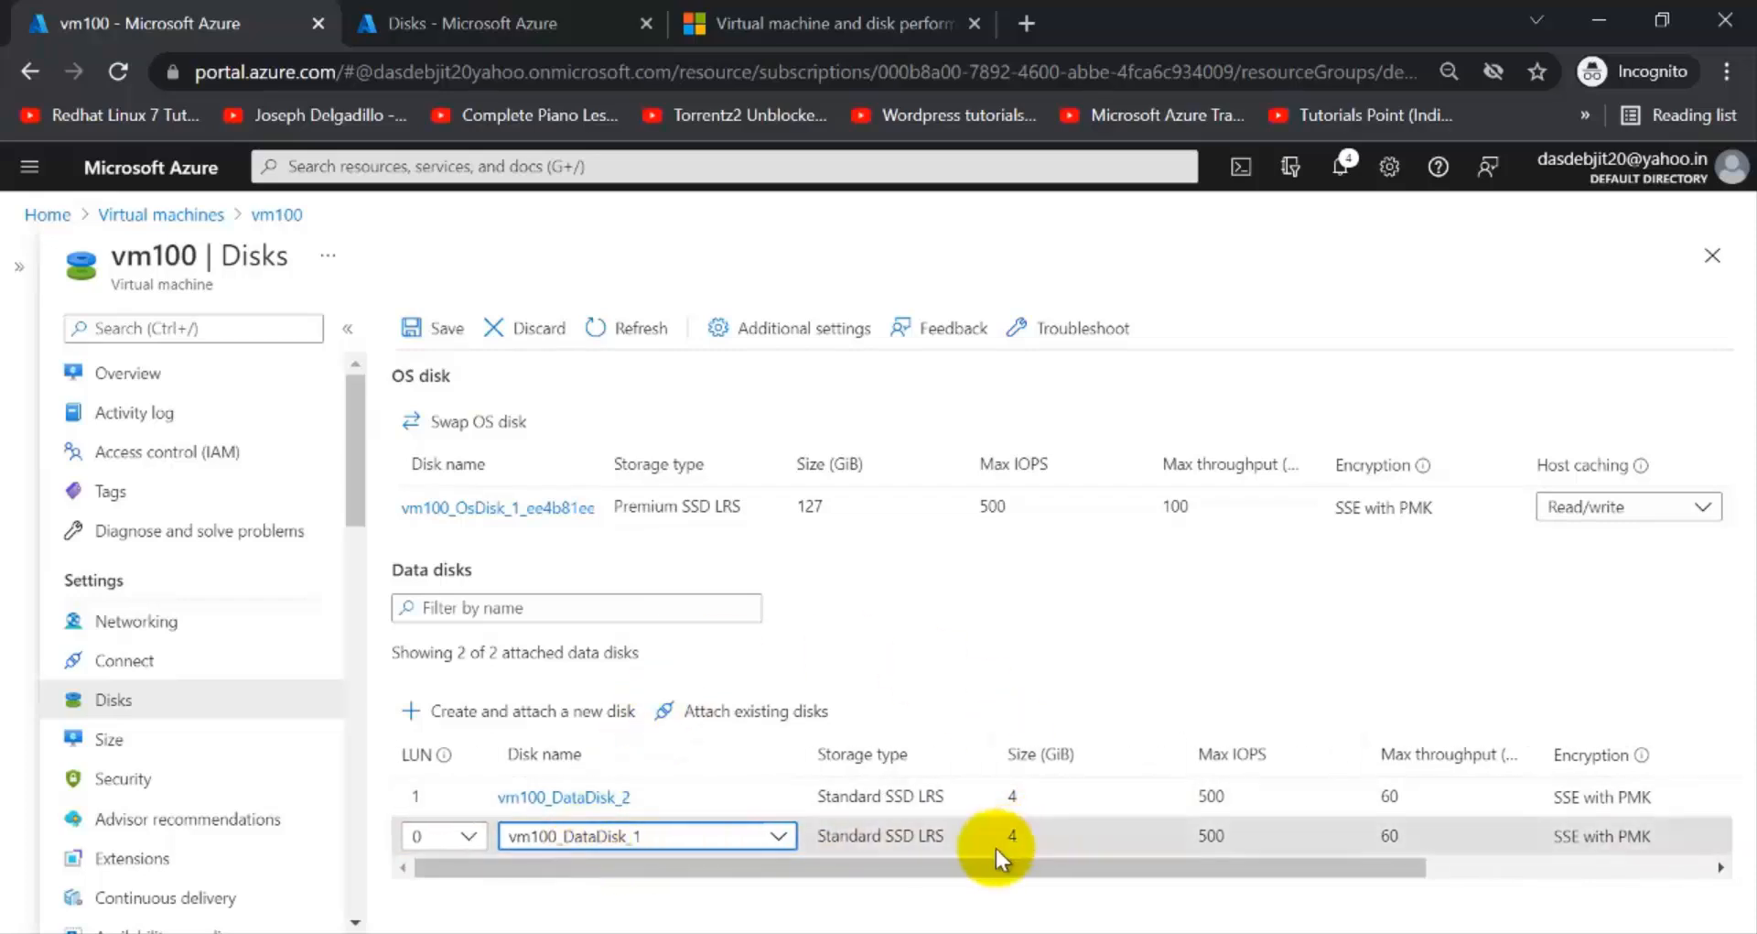
{"action": "left_click", "coordinate": [448, 332]}
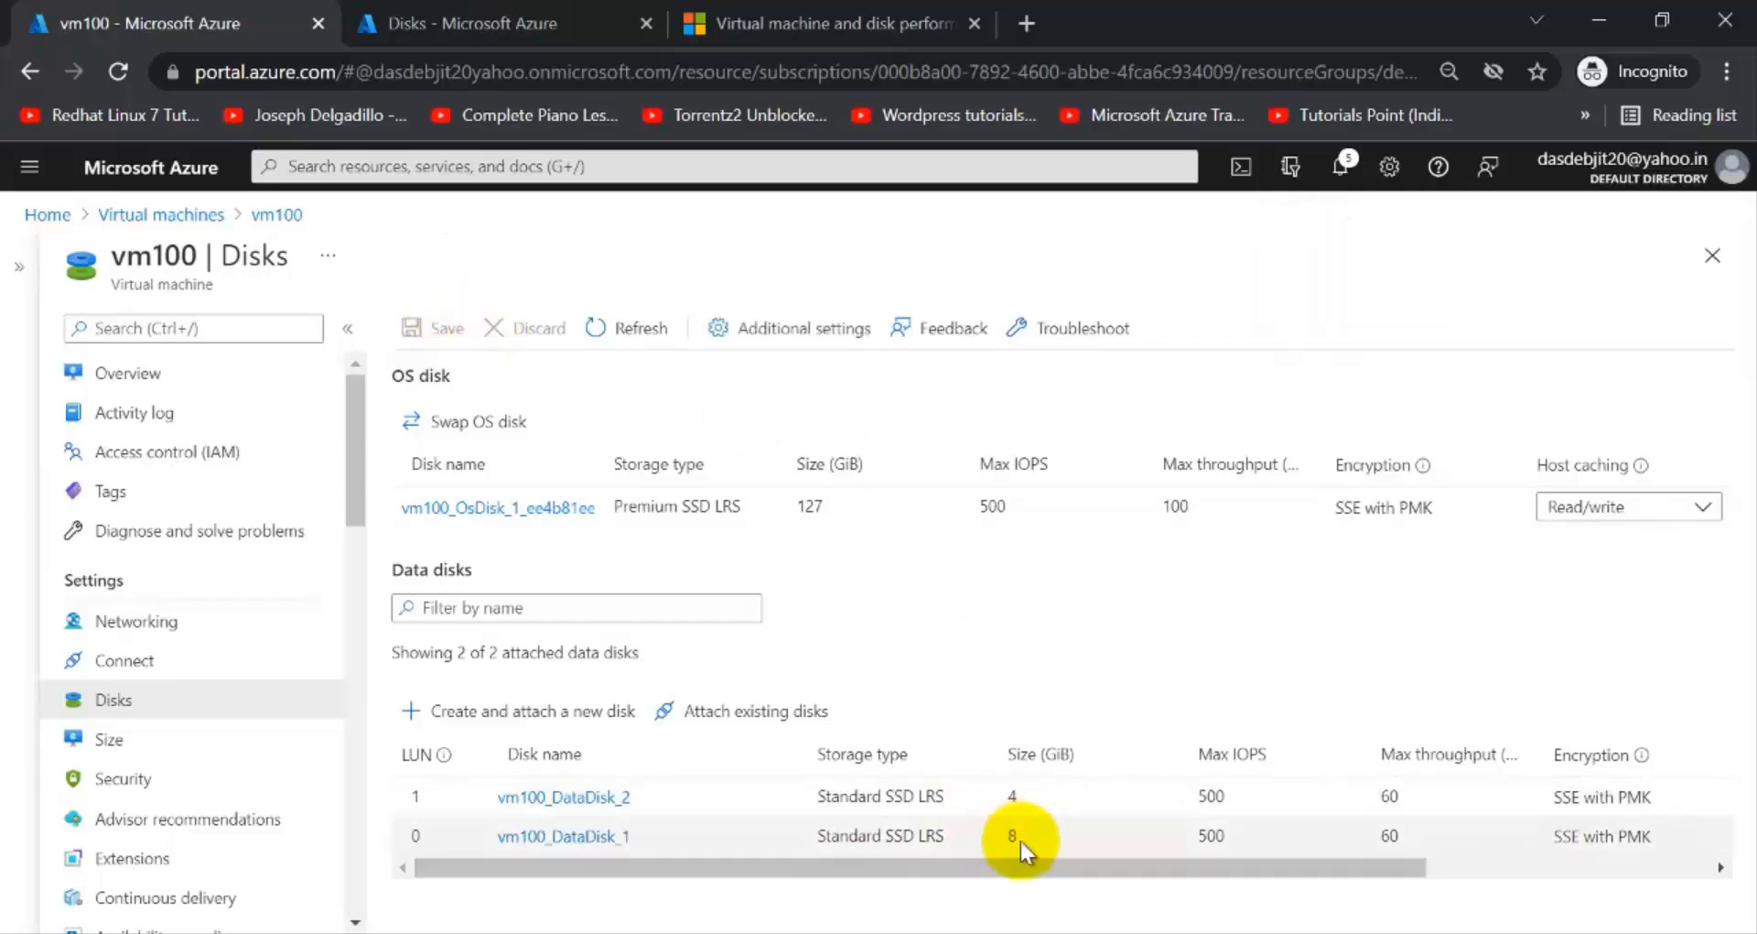
Switch to the Remote Desktop session, extend New Volume (F:) on Disk 2 by 4095 MB in Disk Management, and minimize the session.
{"action": "left_click", "coordinate": [1171, 929]}
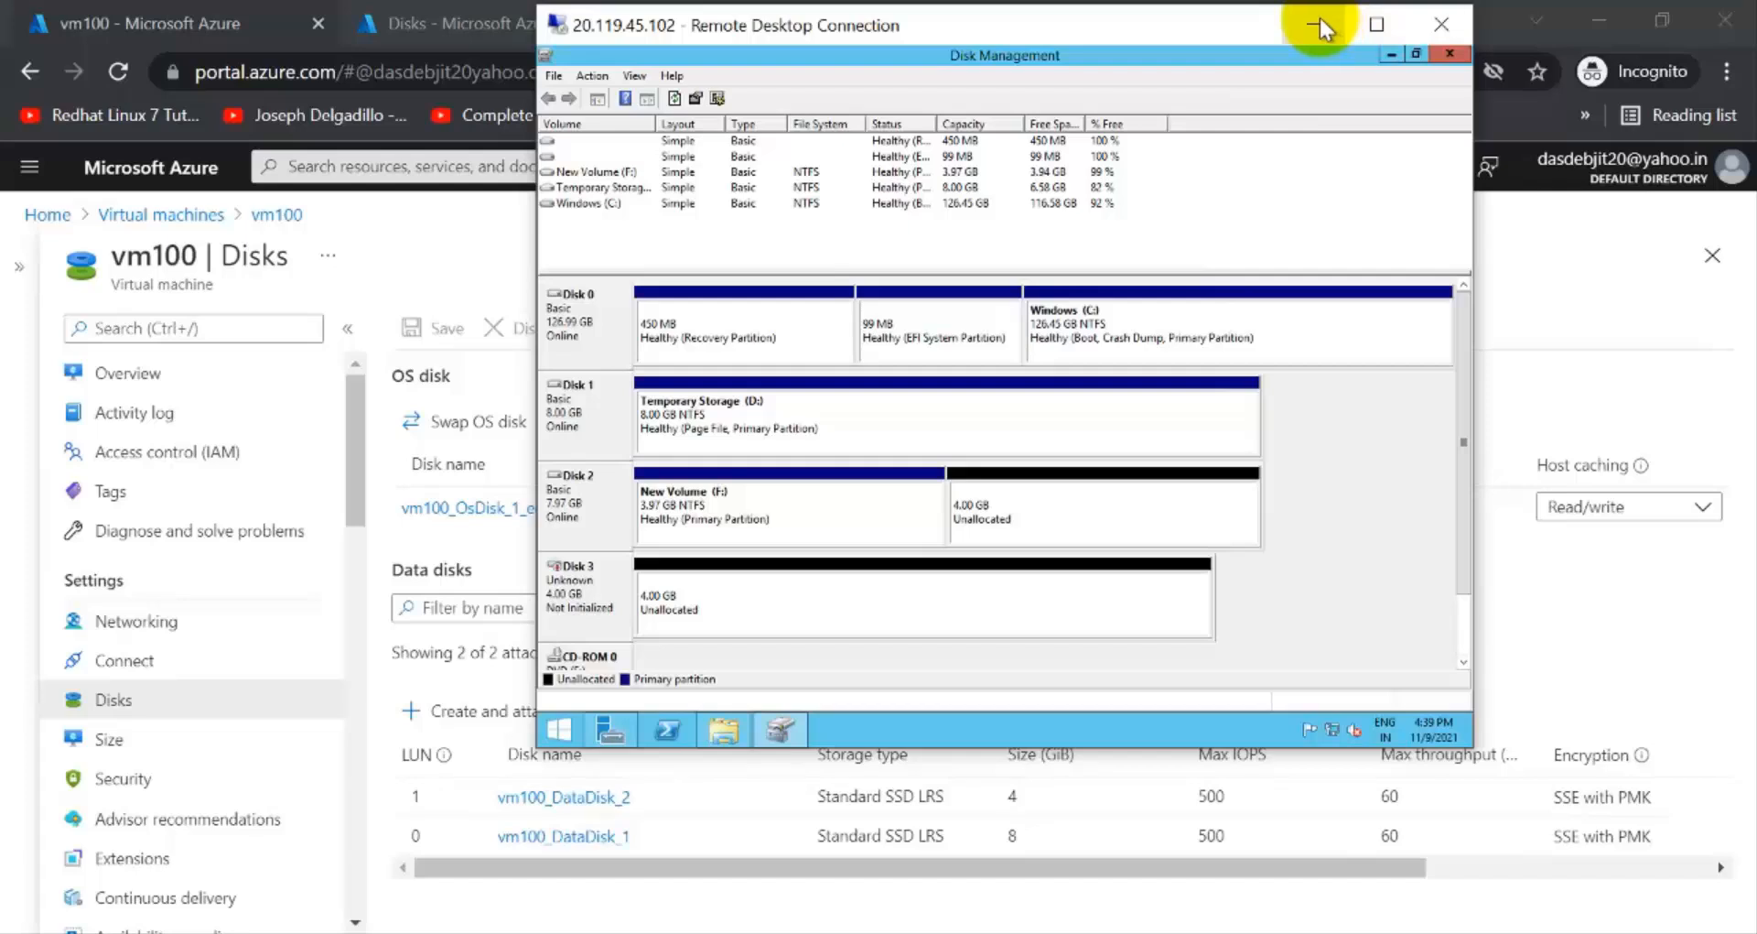
{"action": "right_click", "coordinate": [1057, 513]}
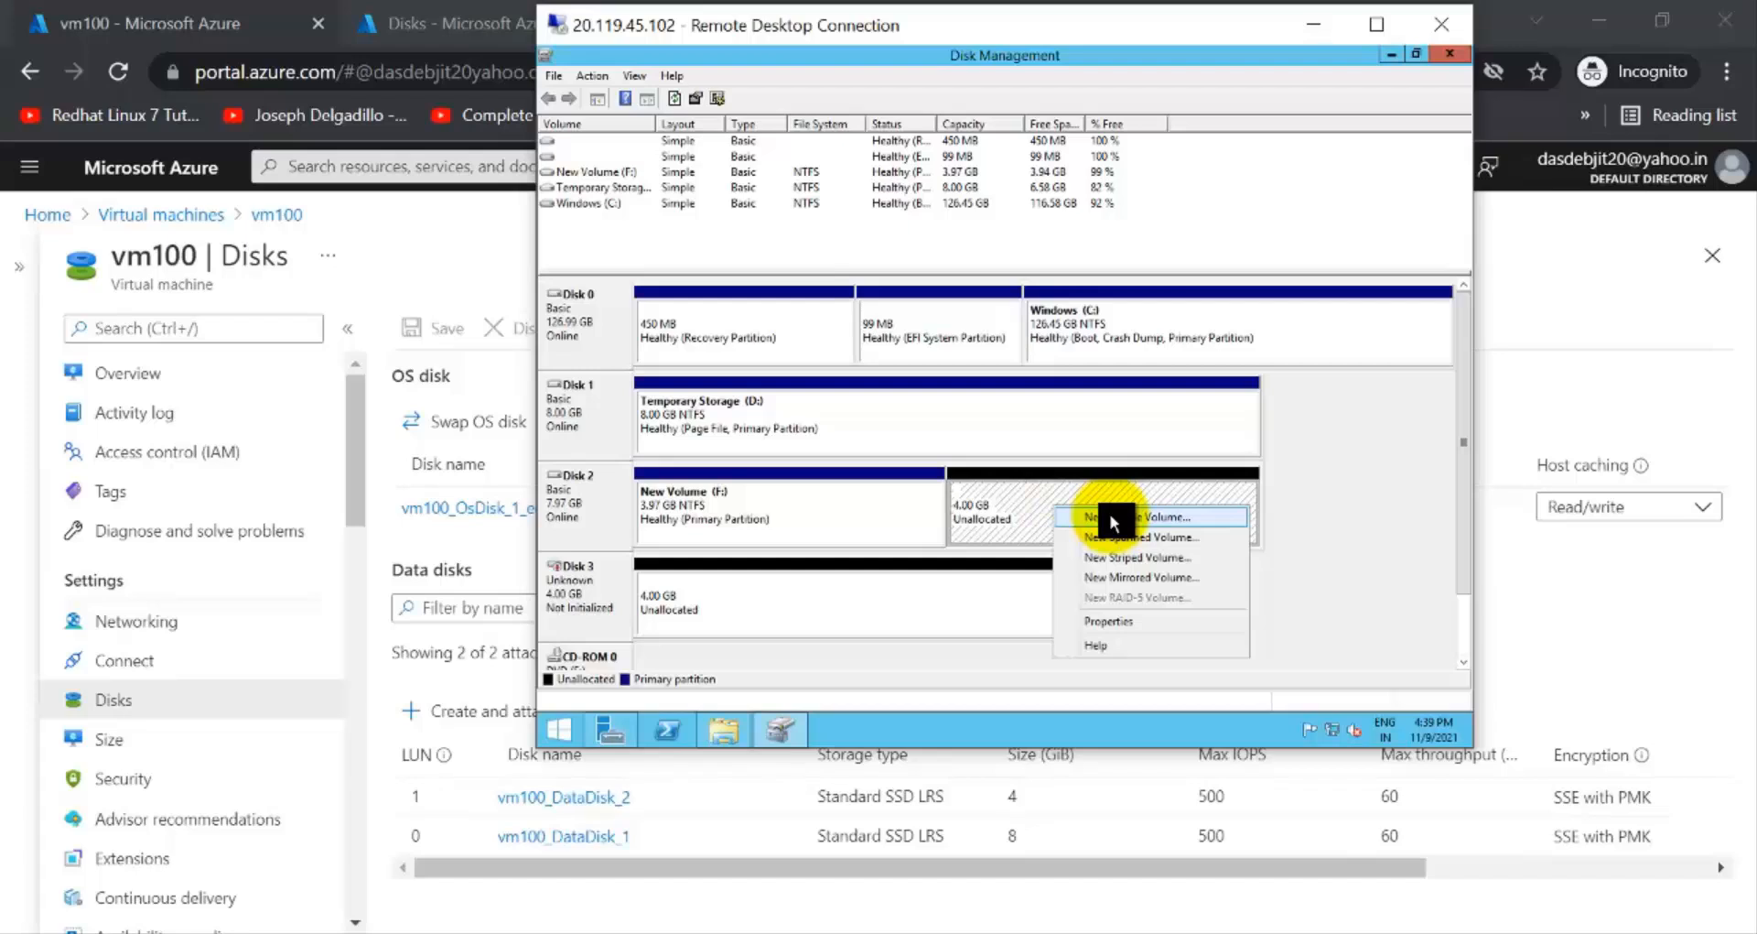
{"action": "left_click", "coordinate": [1288, 507]}
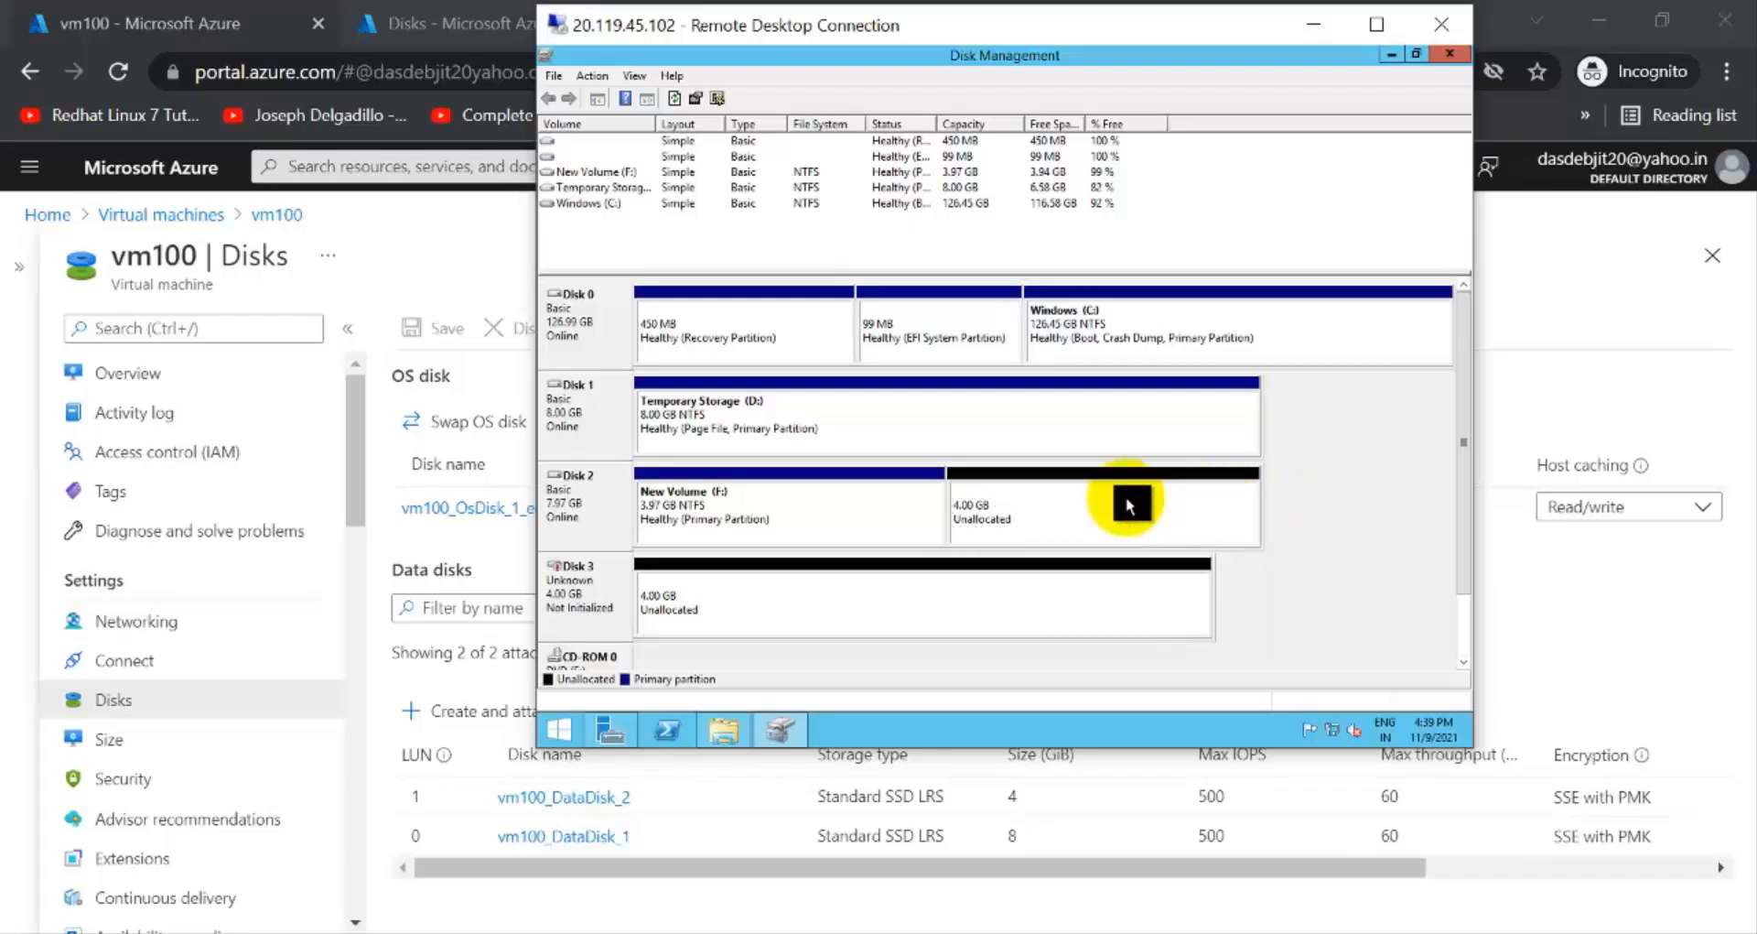
{"action": "right_click", "coordinate": [842, 519]}
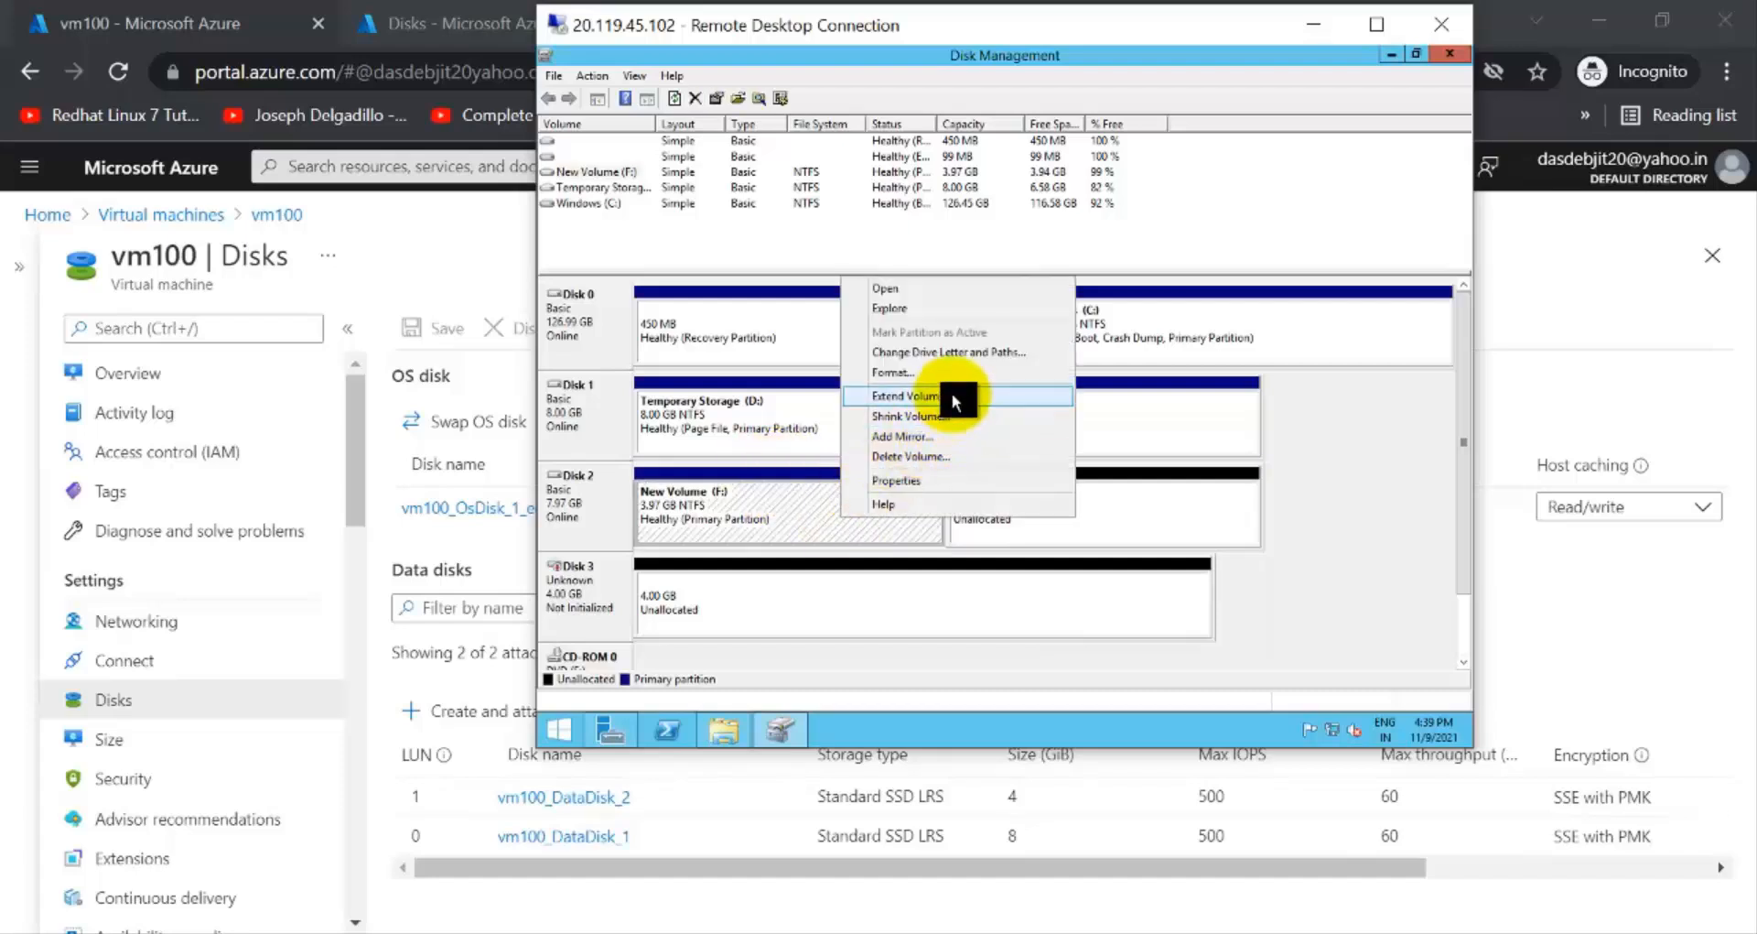
{"action": "left_click", "coordinate": [951, 397]}
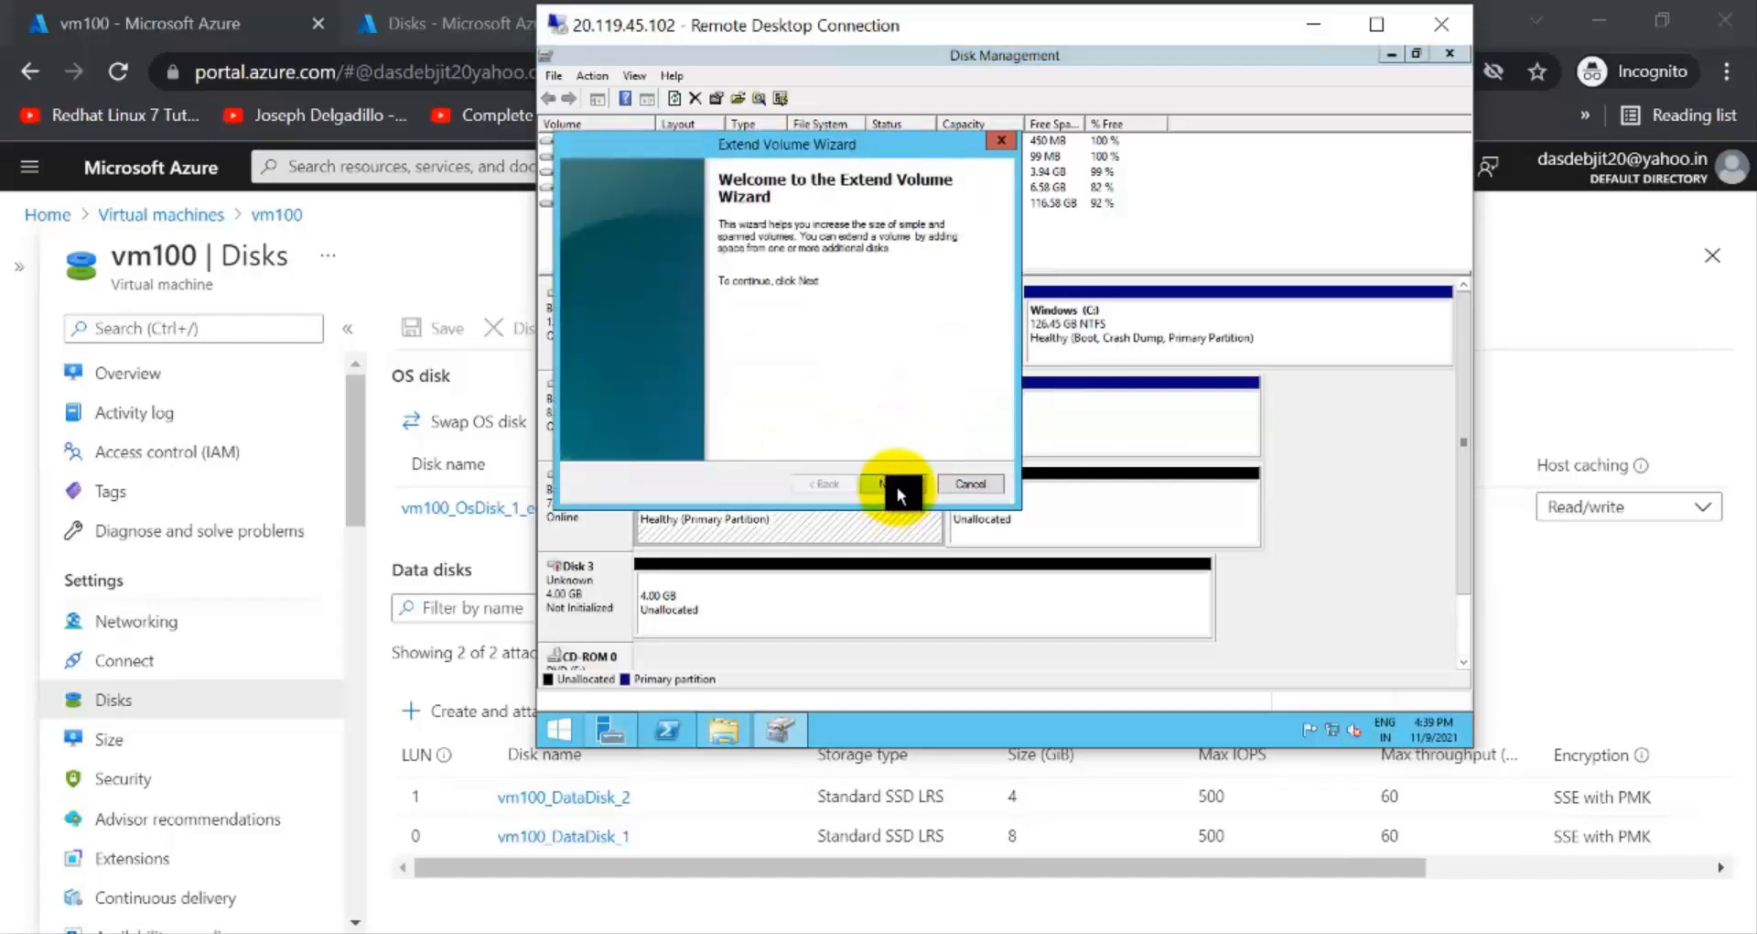
{"action": "left_click", "coordinate": [897, 483]}
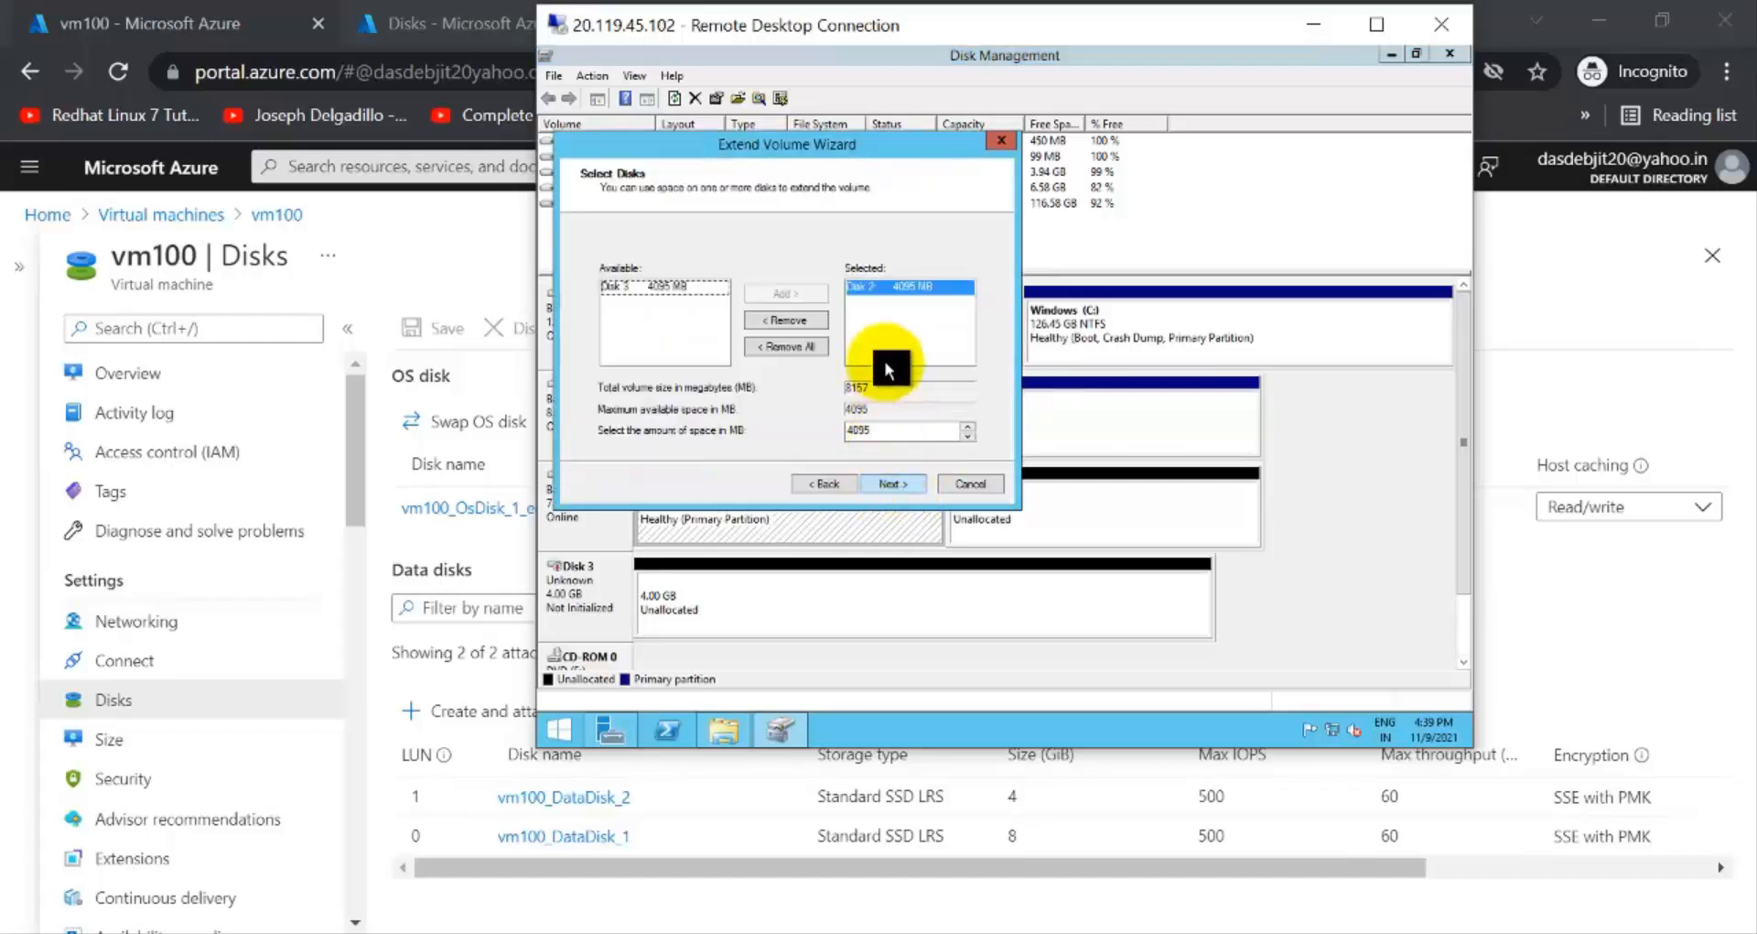
{"action": "left_click", "coordinate": [897, 483]}
{"action": "left_click", "coordinate": [895, 485]}
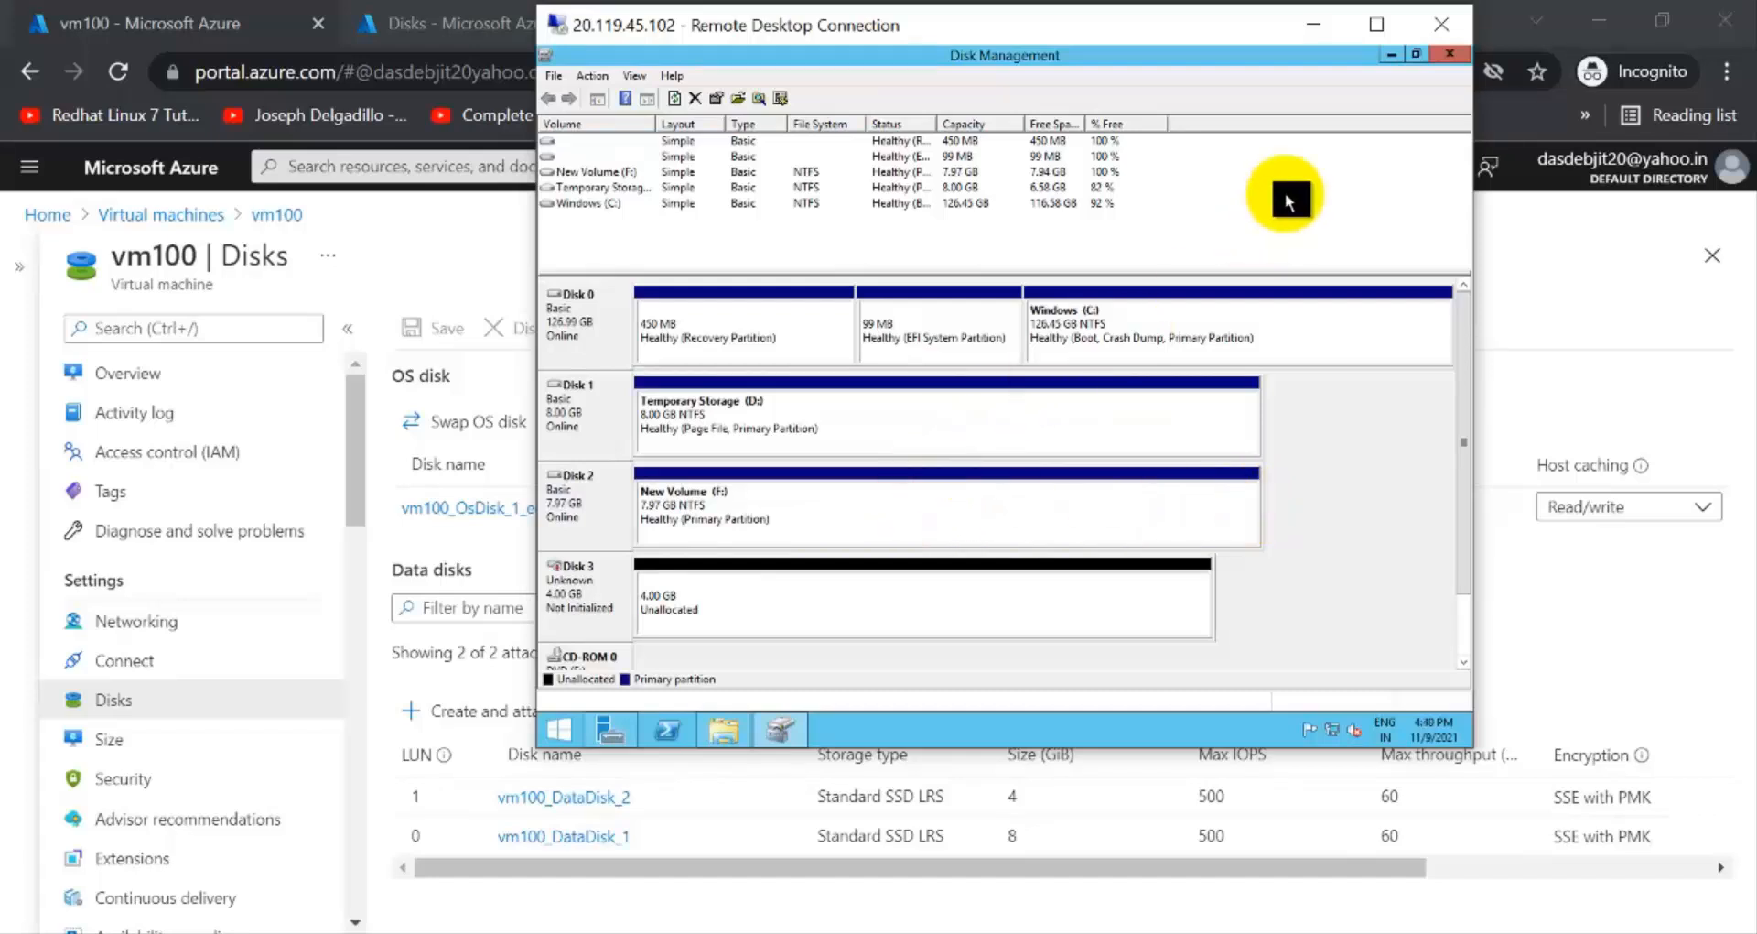
{"action": "left_click", "coordinate": [1322, 23]}
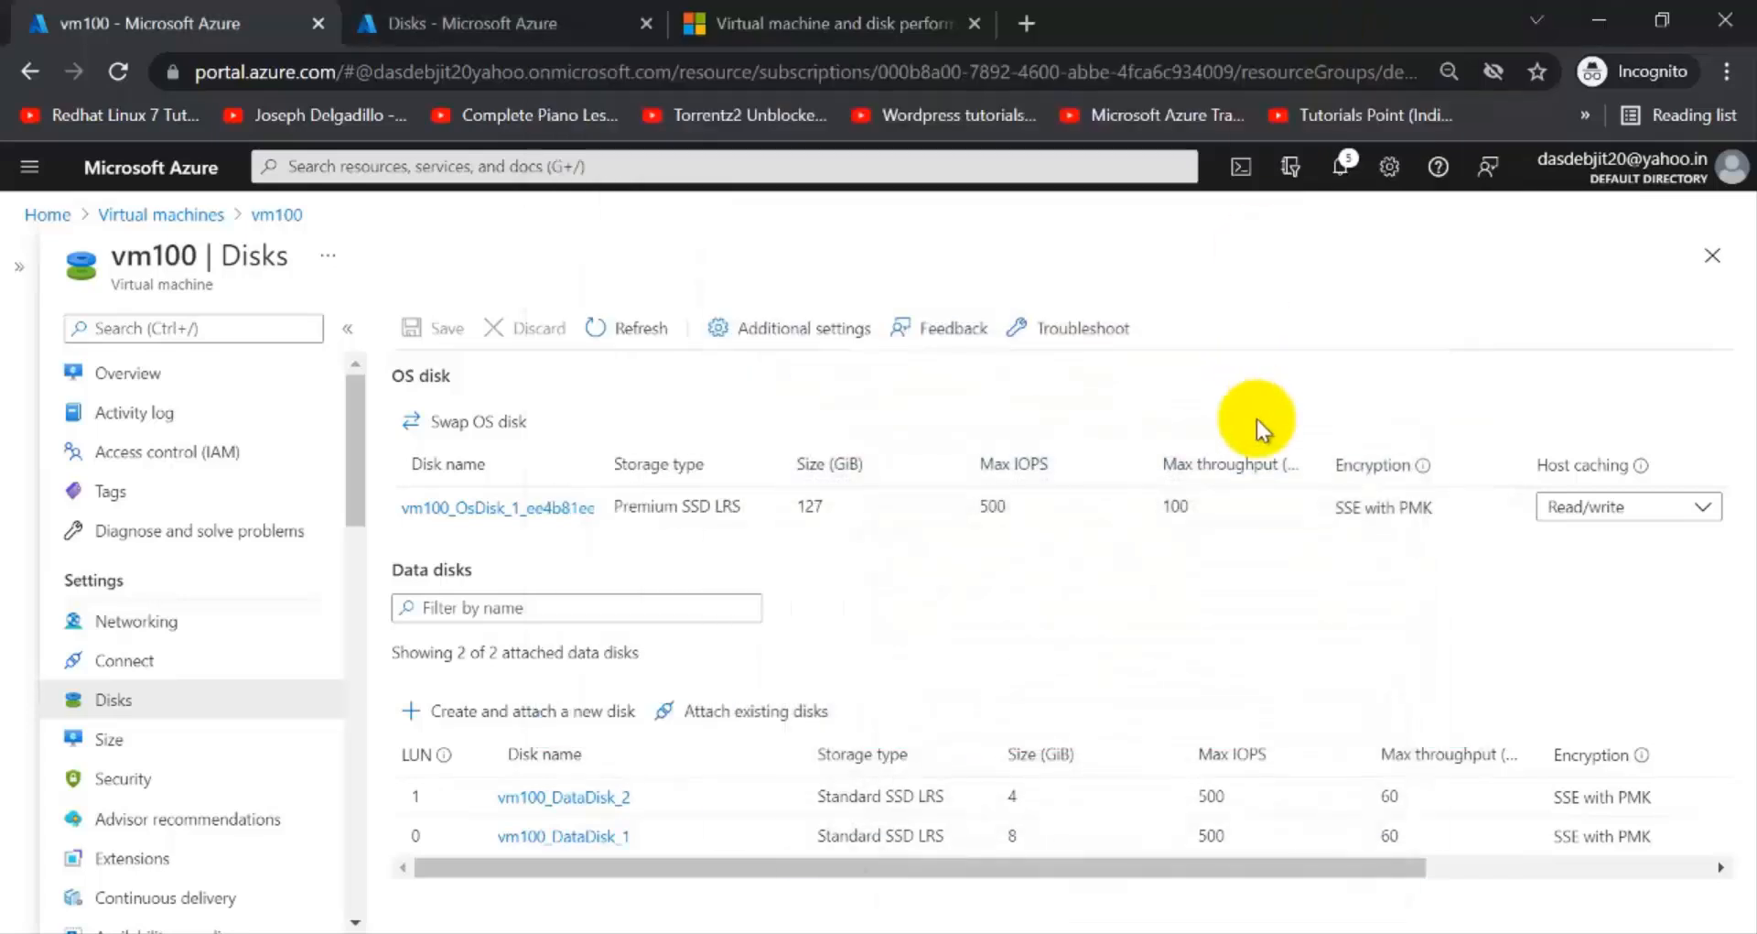